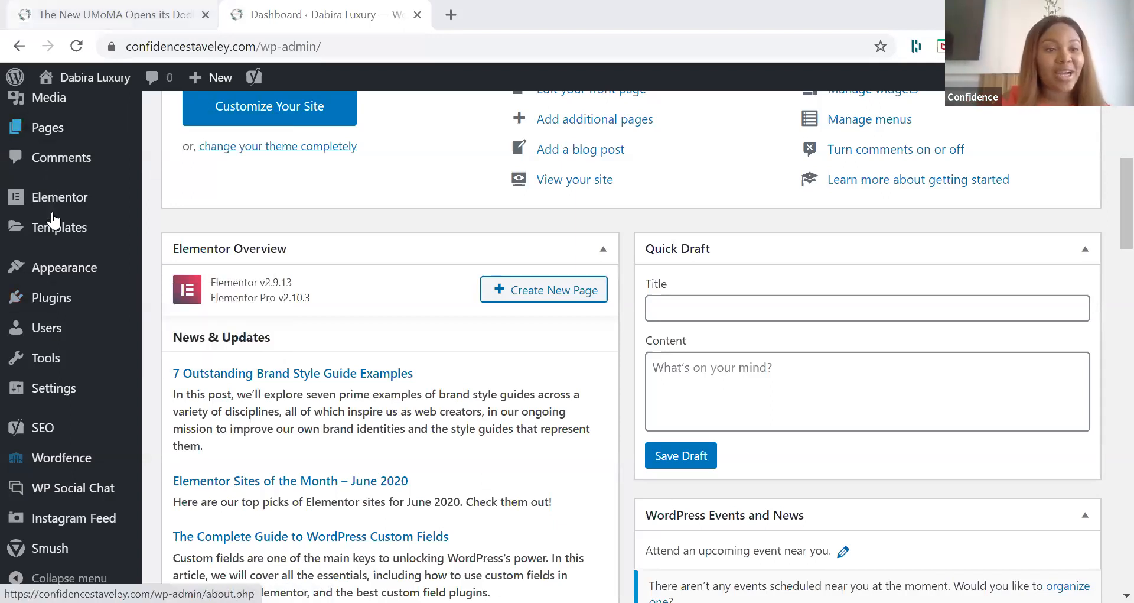
# Step: Open the media library and look through the uploaded product images
pyautogui.moveTo(48, 341)
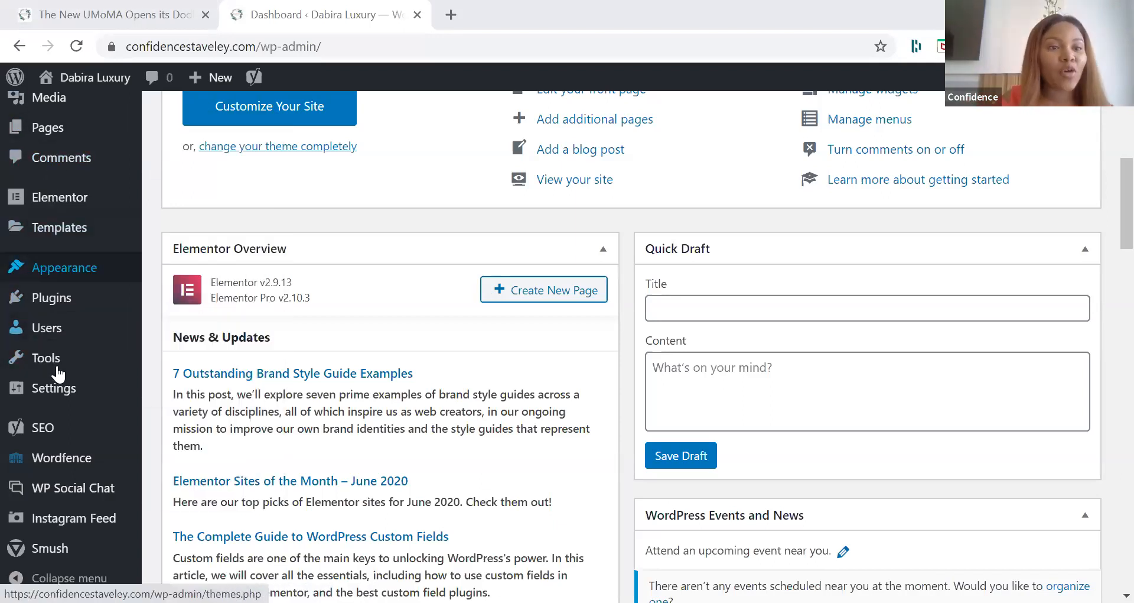
pyautogui.scroll(1, 56, 273)
pyautogui.scroll(1, 56, 274)
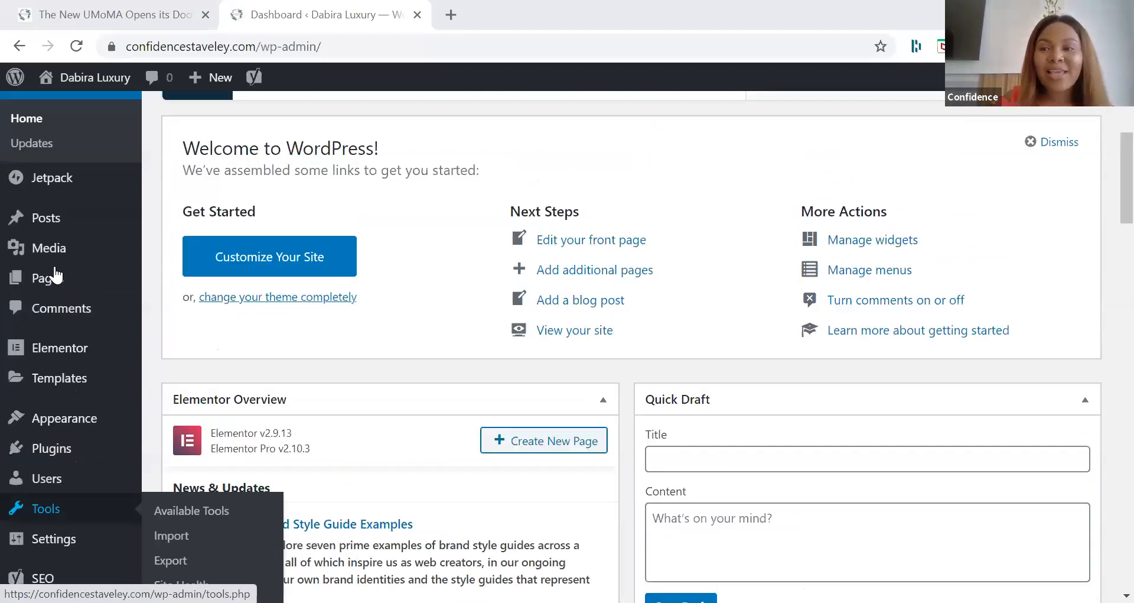
pyautogui.scroll(1, 56, 283)
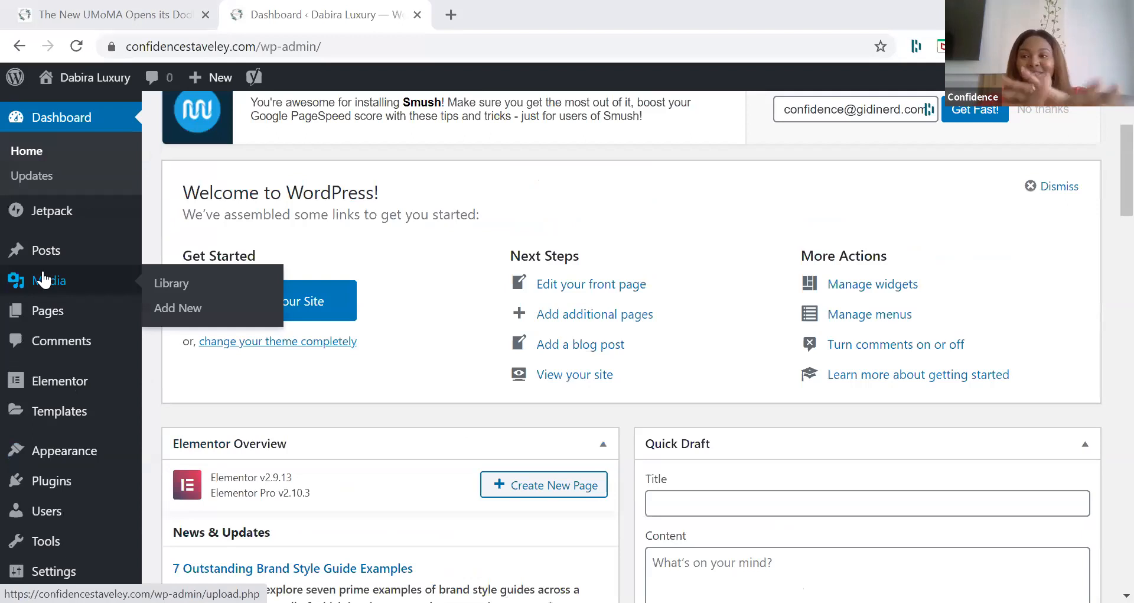
pyautogui.scroll(2, 44, 279)
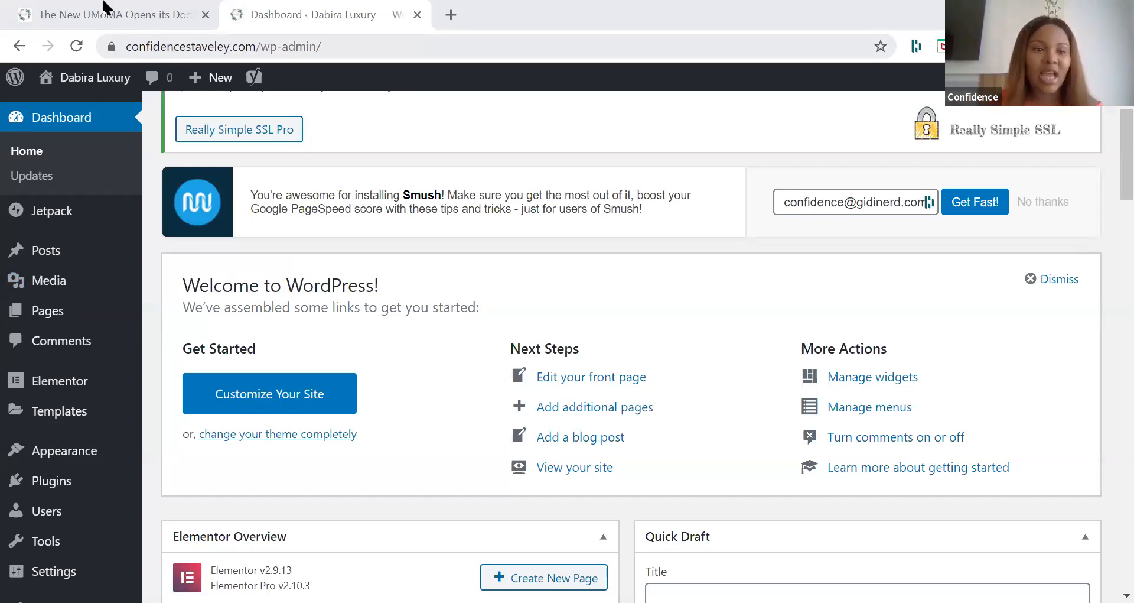
pyautogui.click(55, 285)
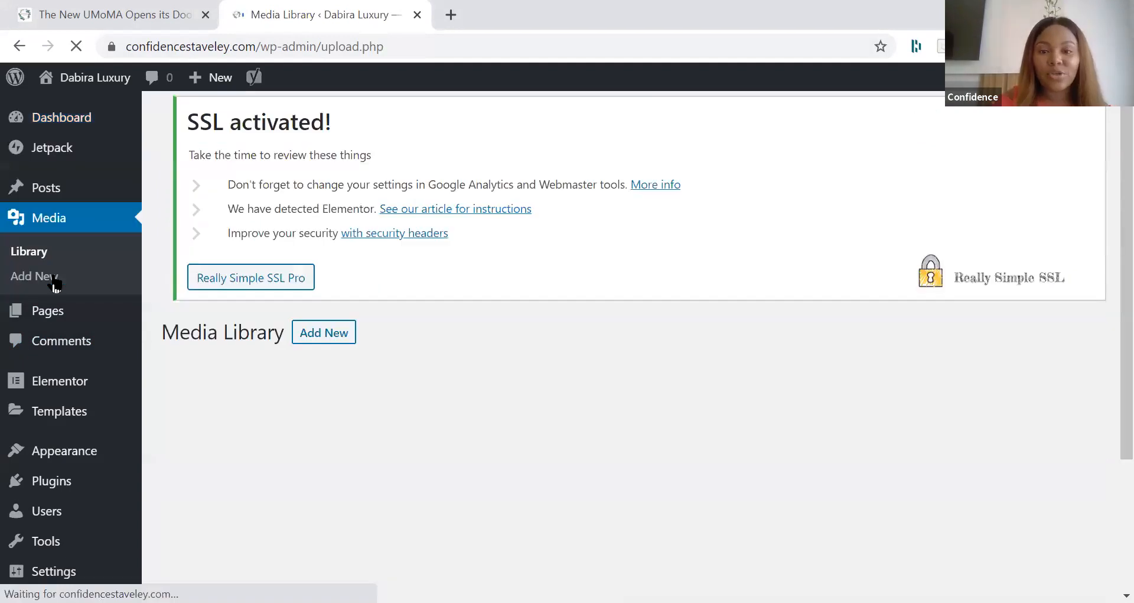
pyautogui.scroll(-2, 550, 129)
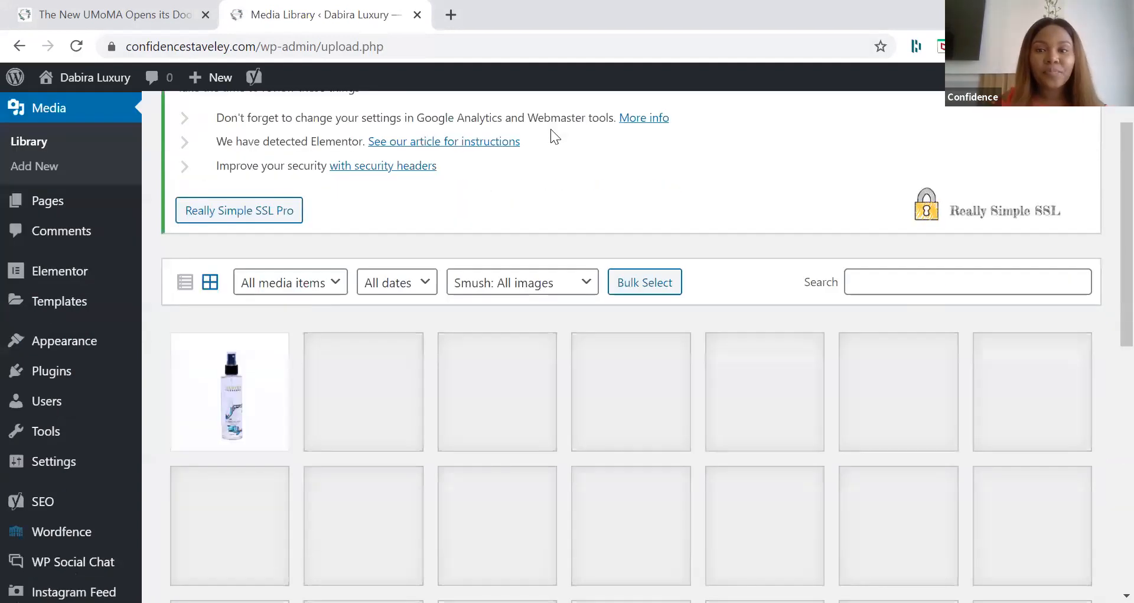
pyautogui.scroll(-1, 551, 135)
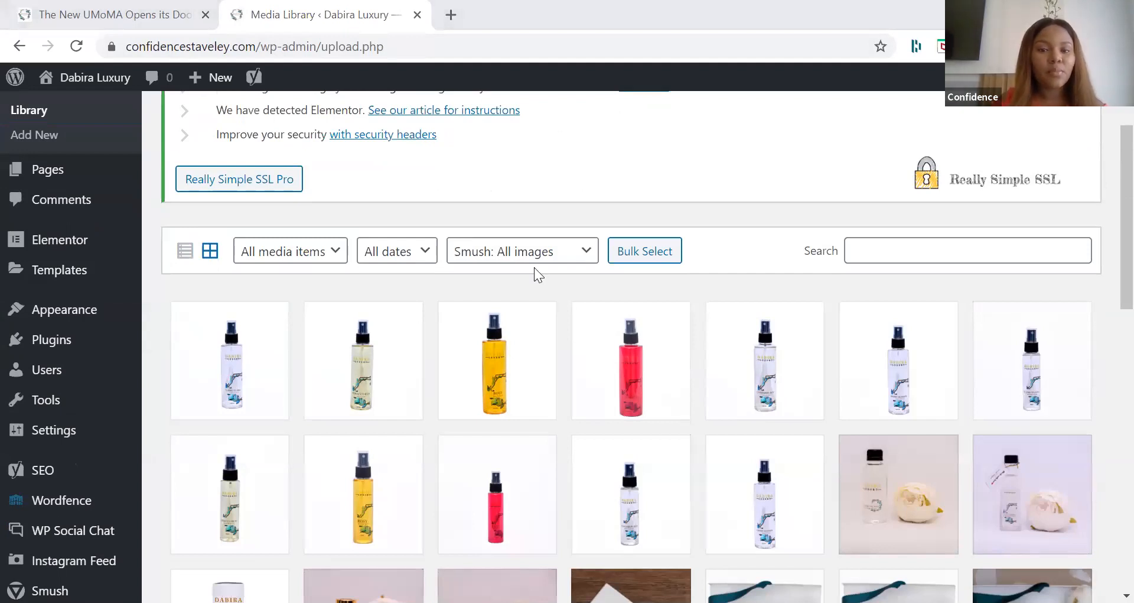
pyautogui.scroll(-1, 534, 267)
pyautogui.scroll(3, 534, 267)
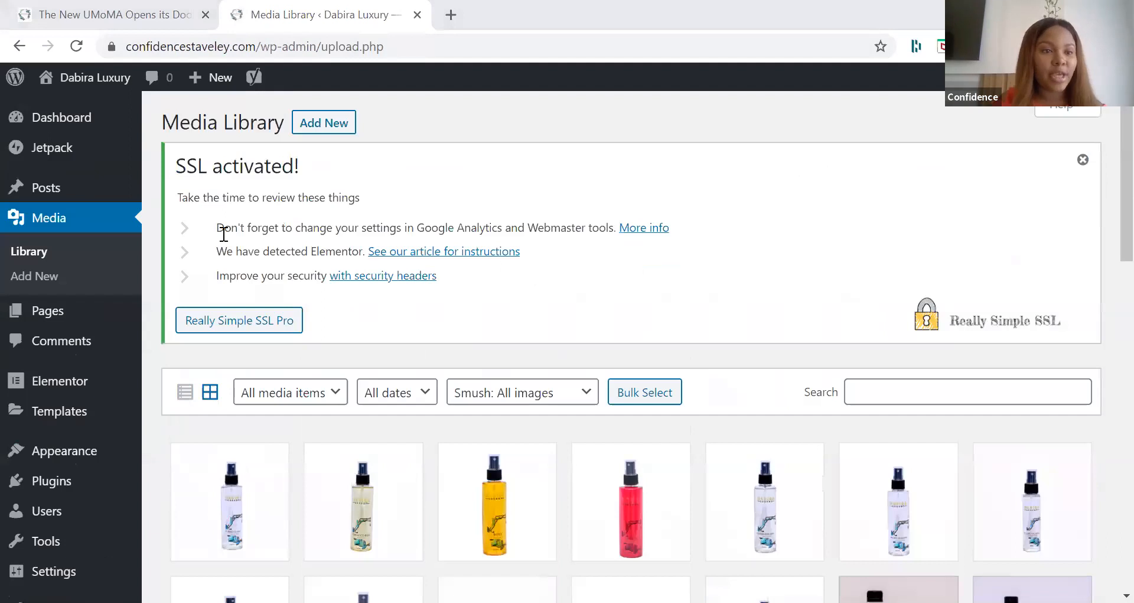
pyautogui.scroll(-5, 93, 167)
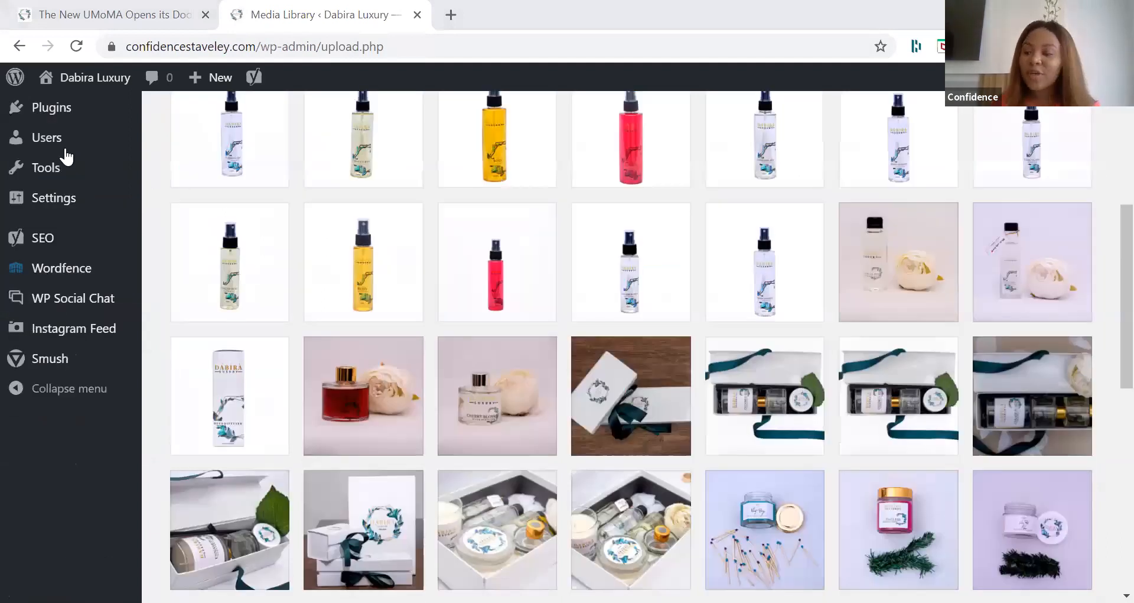
pyautogui.scroll(5, 66, 157)
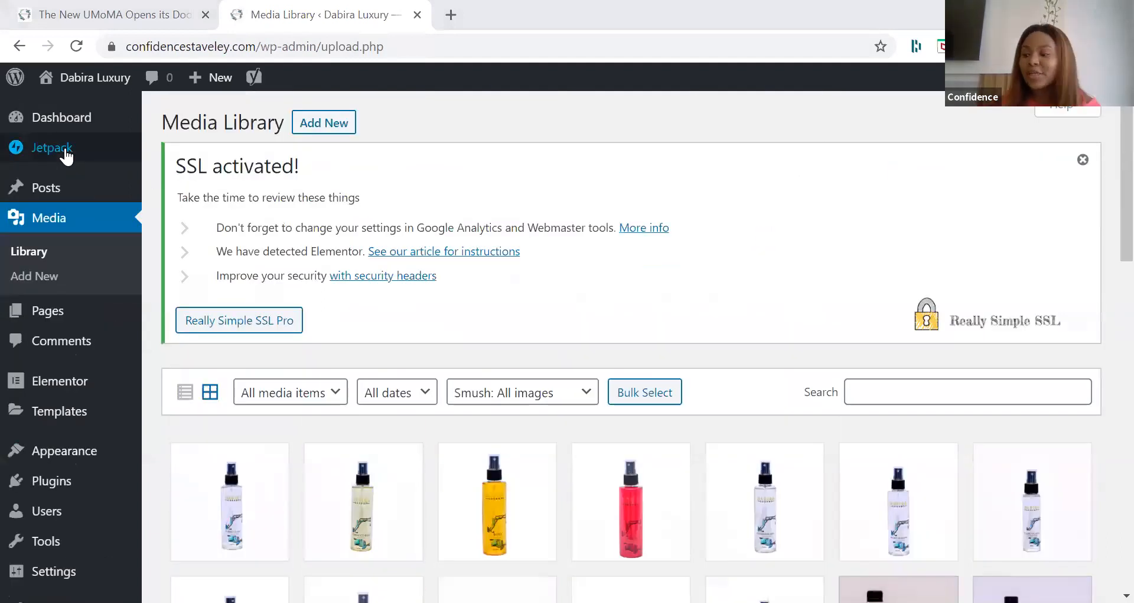
# Step: Search the plugin directory for woocommerce, then install and activate the WooCommerce plugin
pyautogui.moveTo(66, 157)
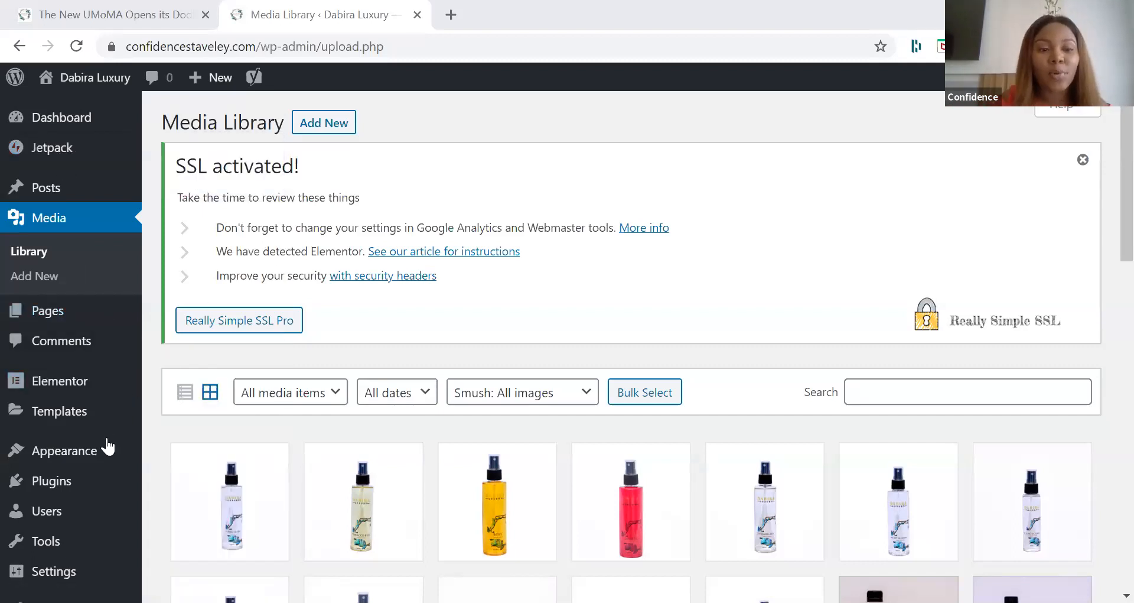
pyautogui.moveTo(86, 484)
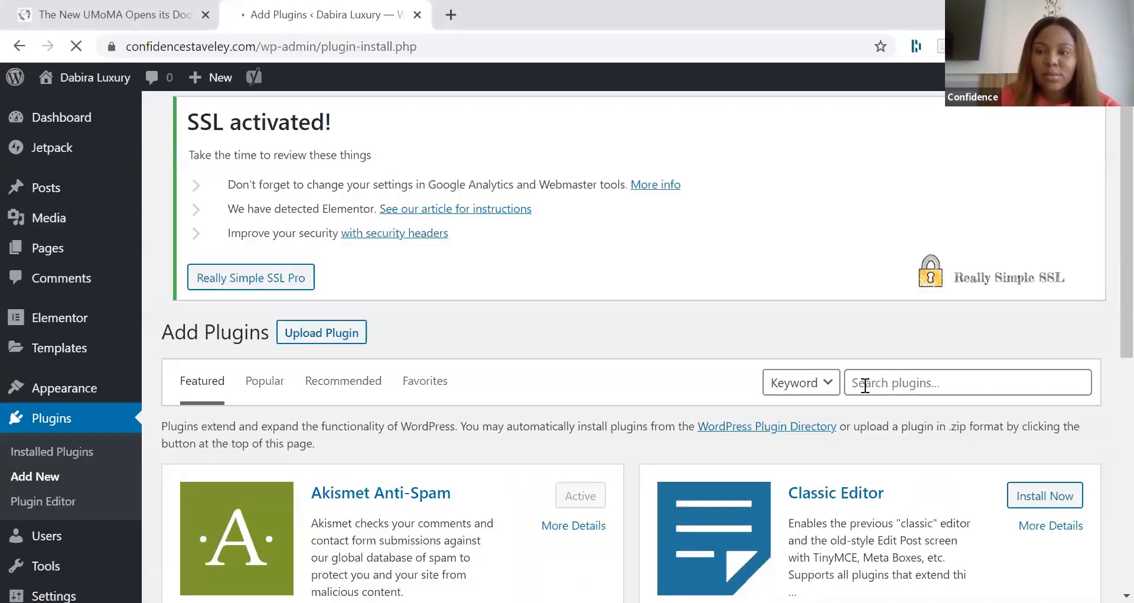
pyautogui.click(865, 385)
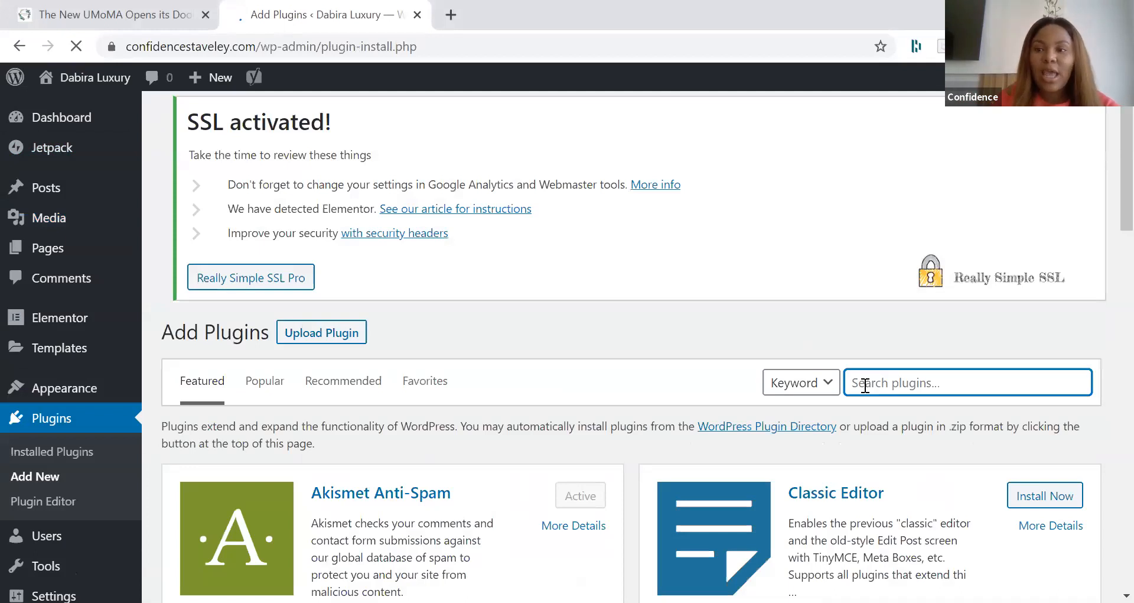
pyautogui.write('w')
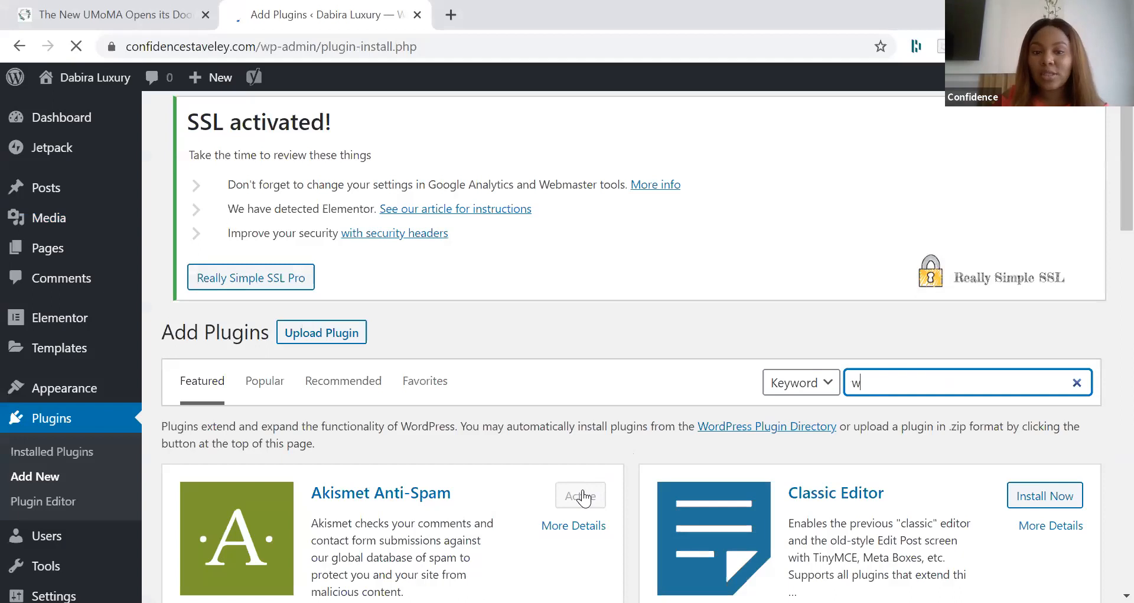
pyautogui.write('oocommerce')
pyautogui.click(582, 492)
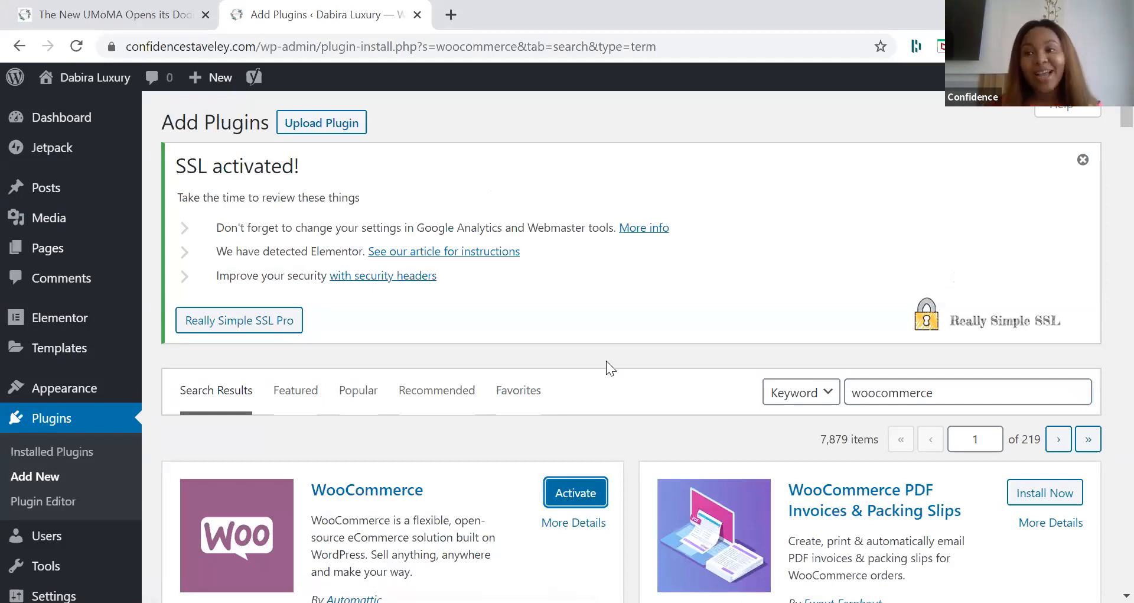
pyautogui.click(593, 500)
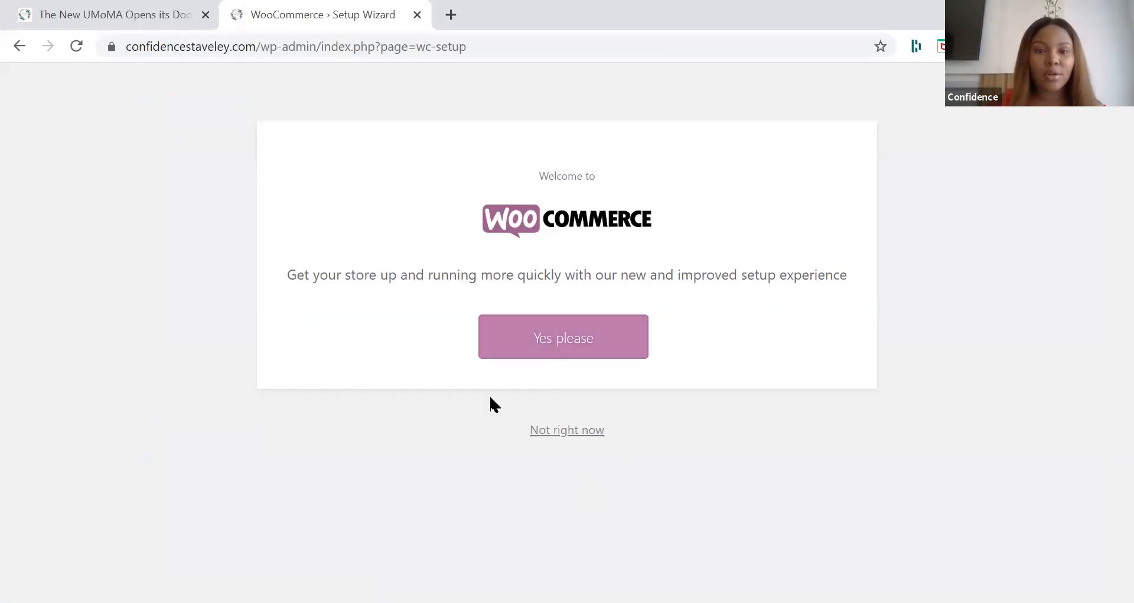
# Step: Start the WooCommerce setup wizard and enter the store's street address and district in the two address lines
pyautogui.click(574, 347)
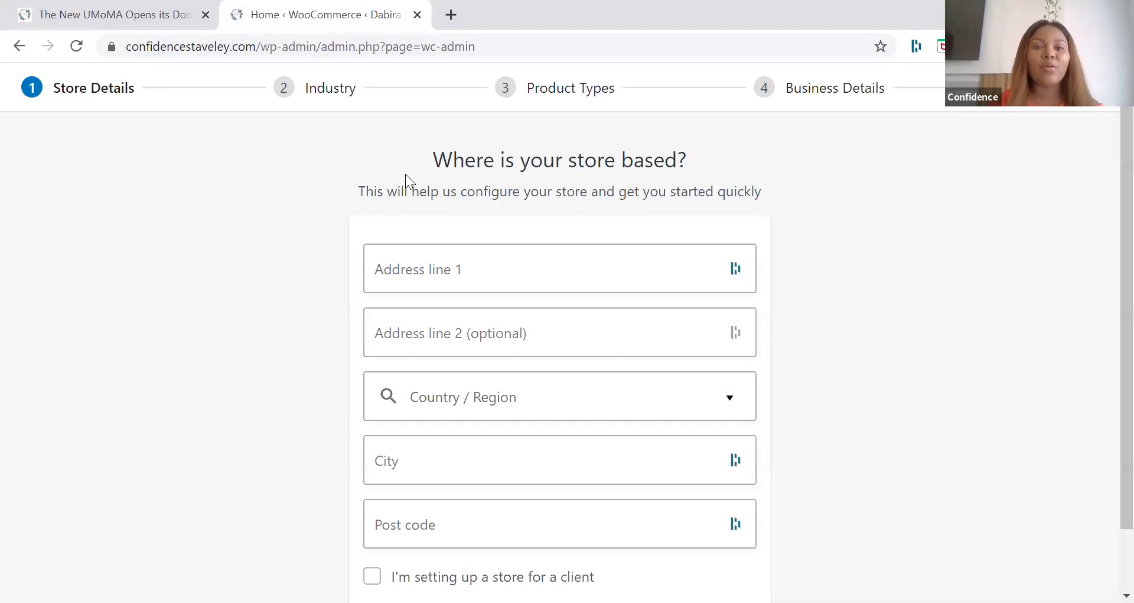
pyautogui.click(426, 278)
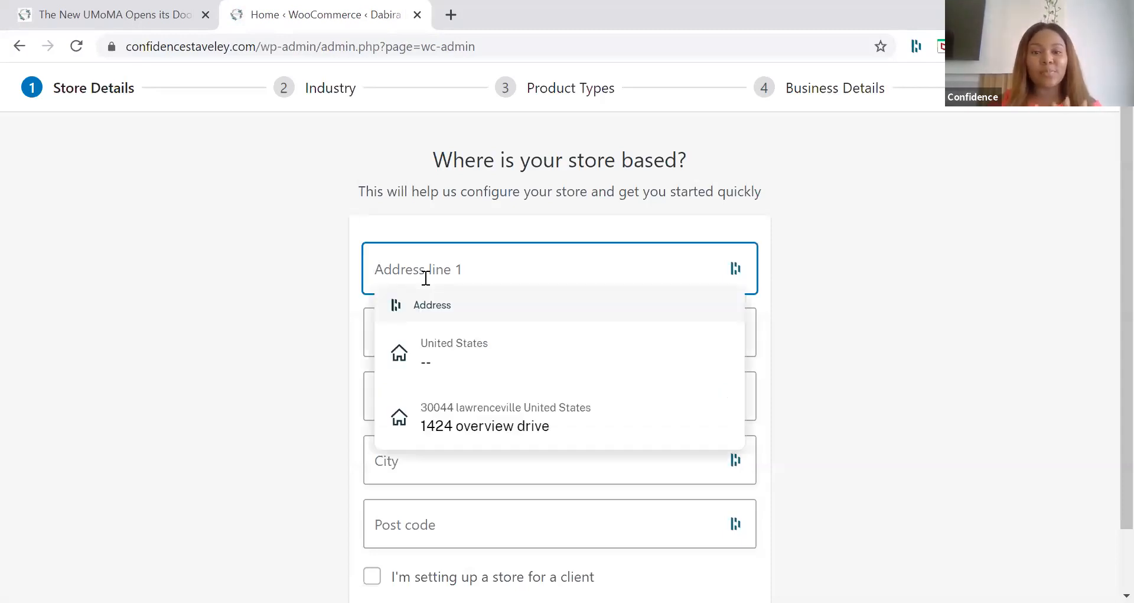
pyautogui.click(125, 394)
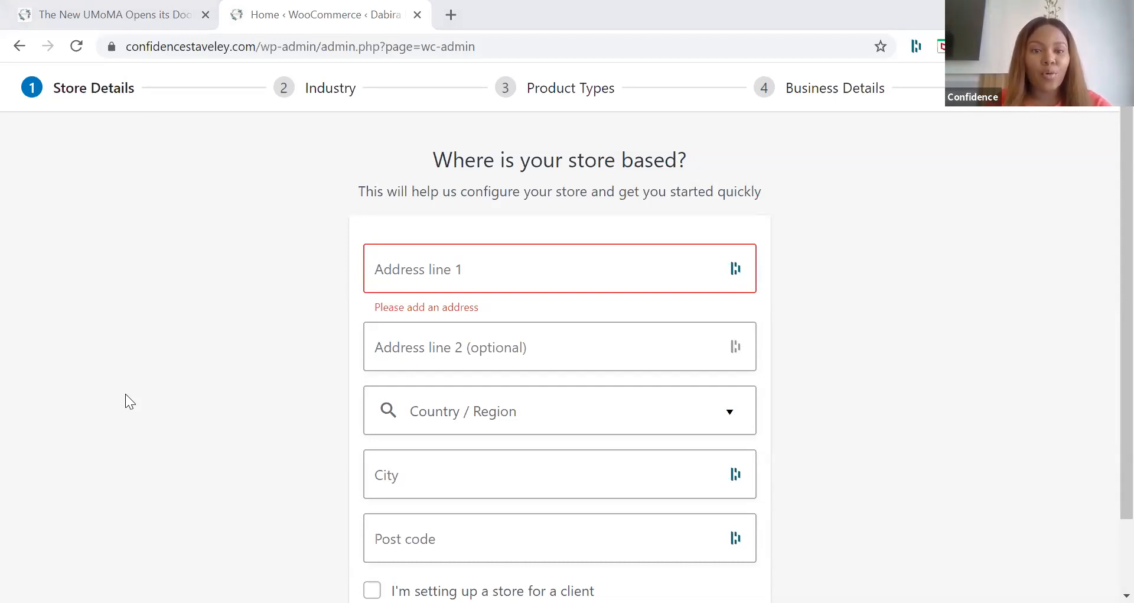
pyautogui.click(455, 256)
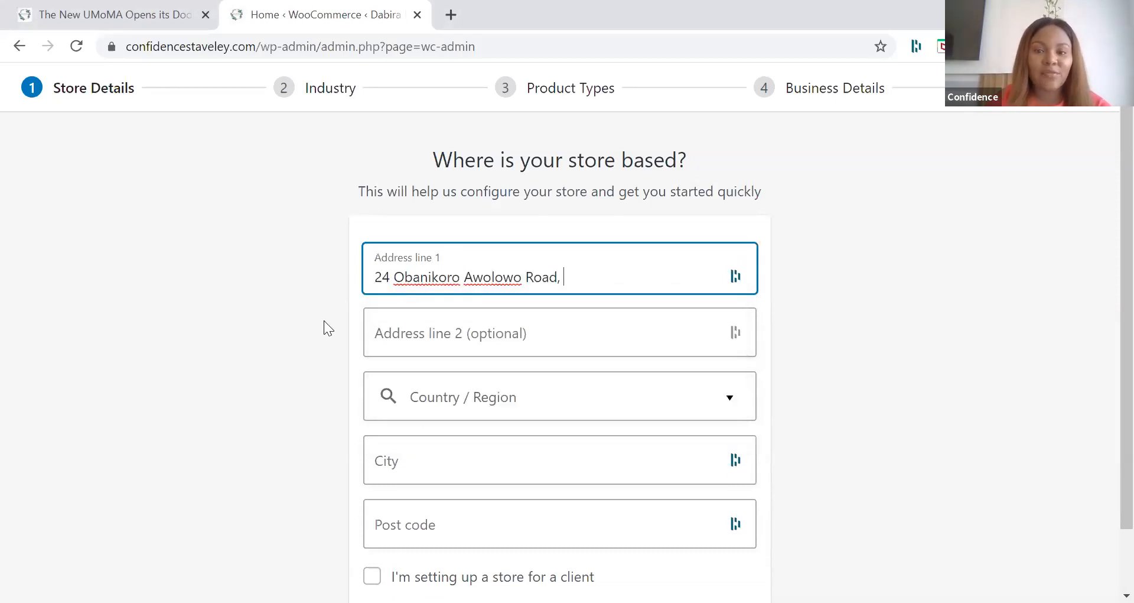
pyautogui.click(405, 331)
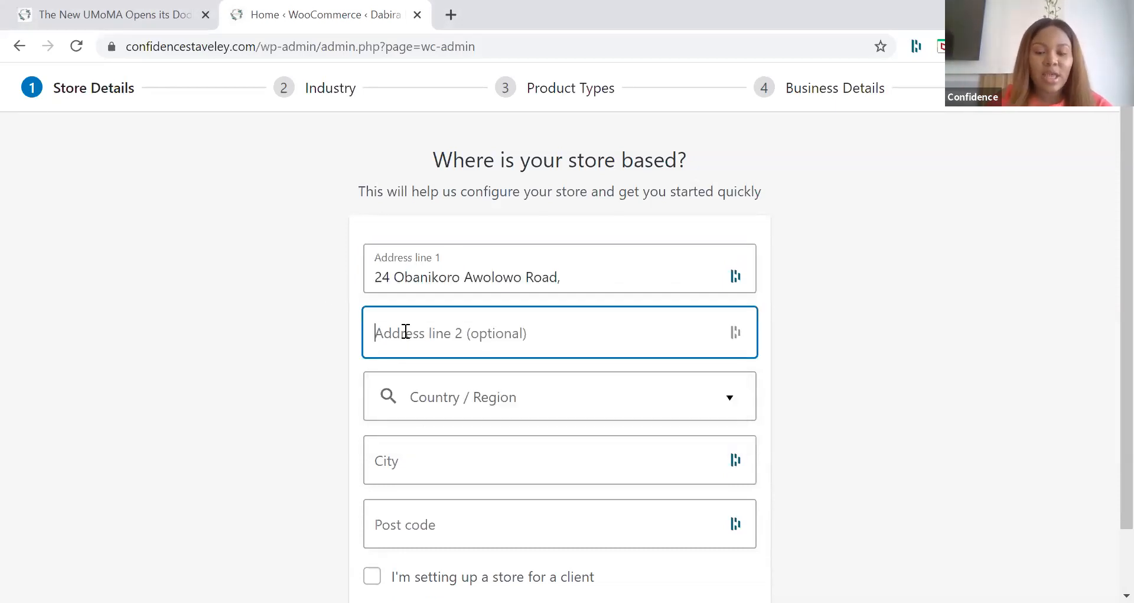
pyautogui.write('Ikoyi')
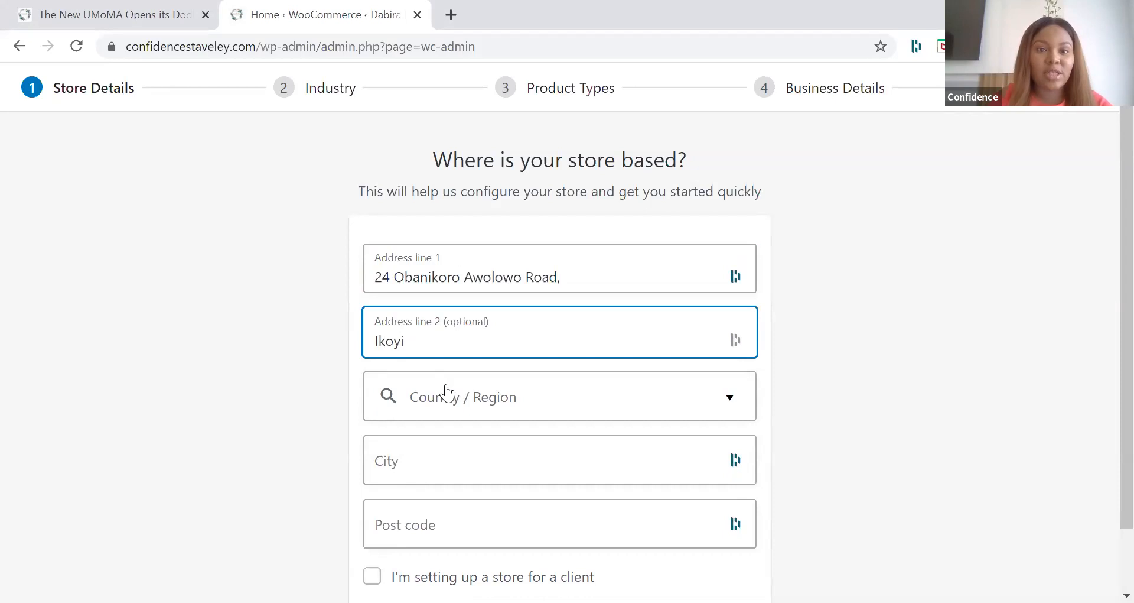
# Step: Set the store's country and region to Nigeria — Lagos
pyautogui.click(446, 391)
pyautogui.write('nigie')
pyautogui.press('BackSpace')
pyautogui.press('BackSpace')
pyautogui.press('BackSpace')
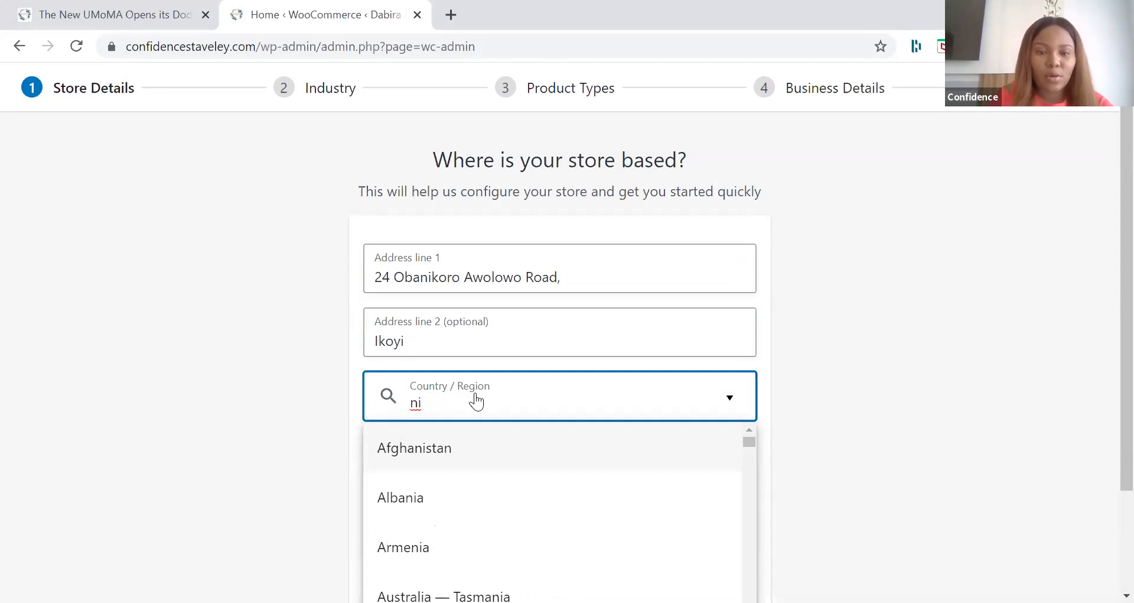
pyautogui.write('g')
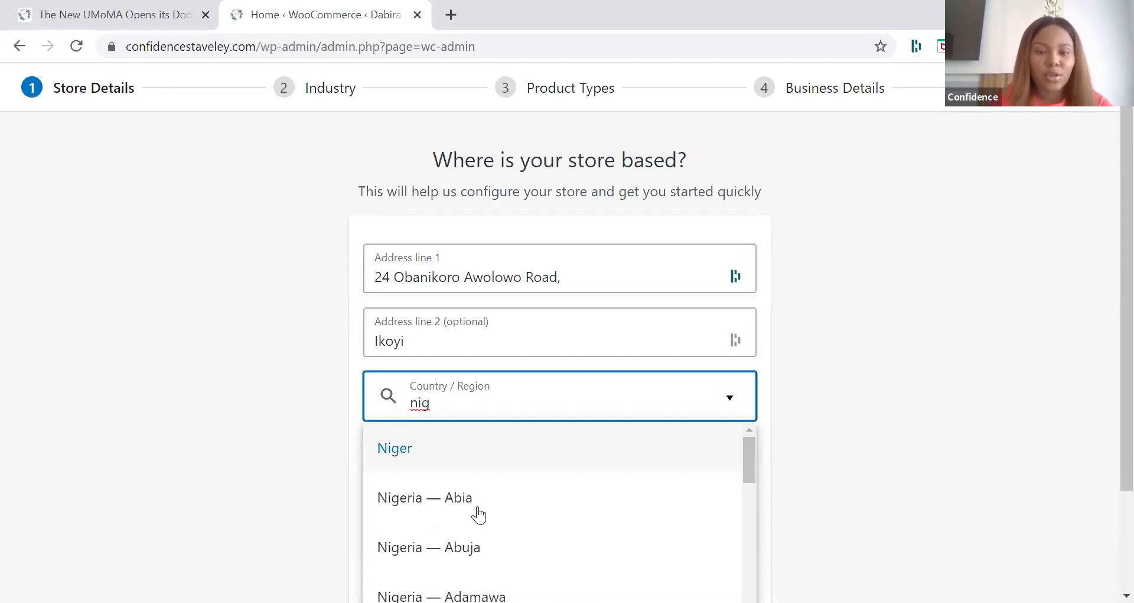
pyautogui.scroll(-2, 478, 512)
pyautogui.scroll(-8, 479, 514)
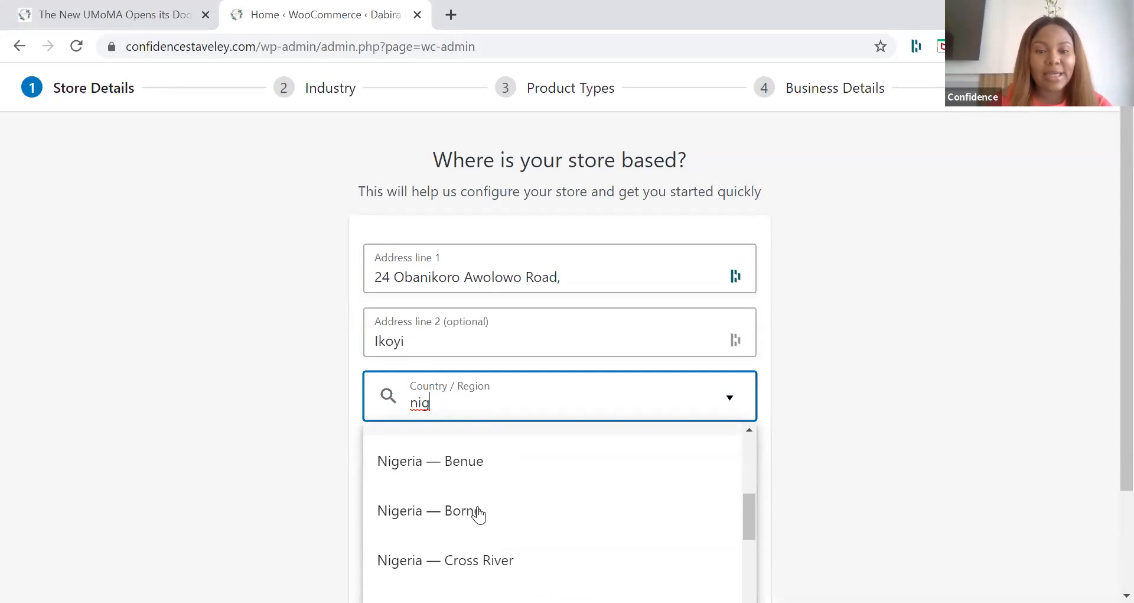
pyautogui.scroll(-10, 478, 514)
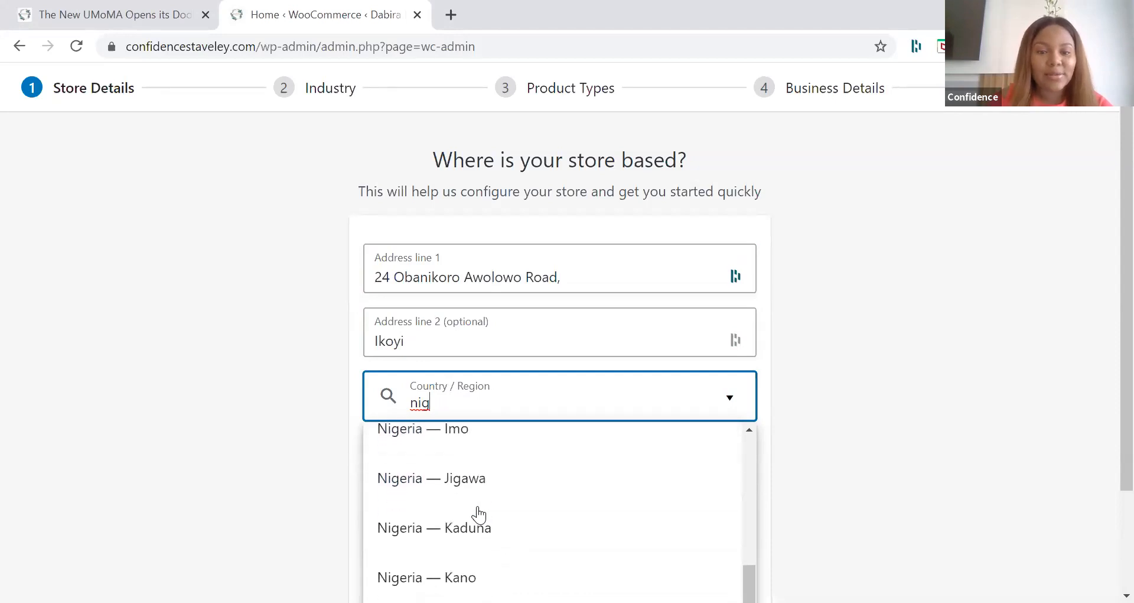
pyautogui.scroll(-2, 451, 480)
pyautogui.scroll(3, 431, 485)
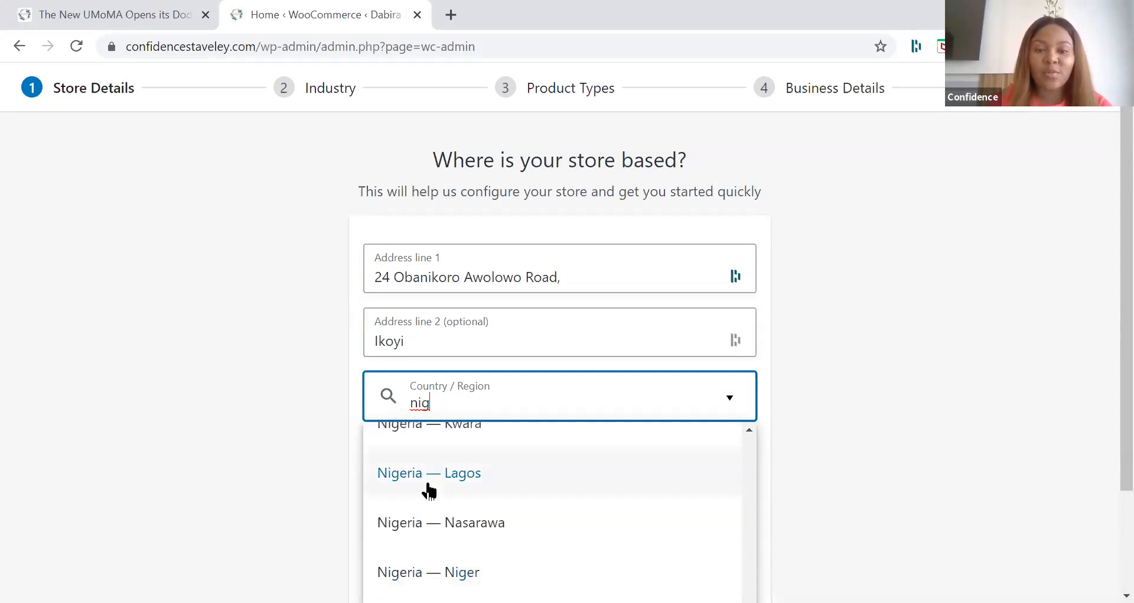
pyautogui.click(429, 481)
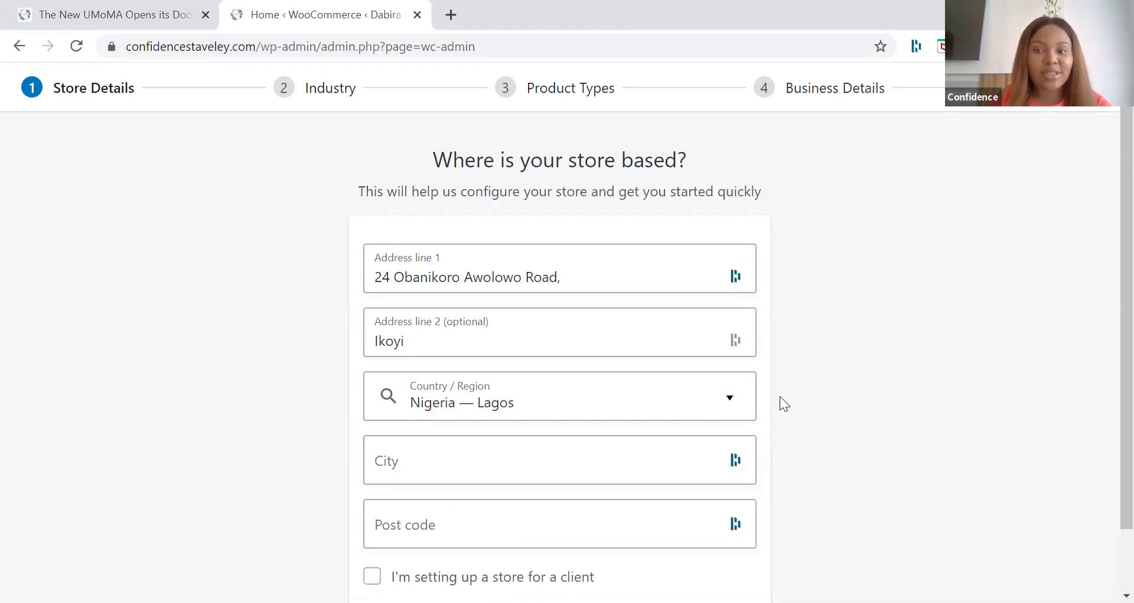
# Step: Fill in the store's city and an all-zero placeholder post code, leaving the option for setting up a client's store unticked
pyautogui.scroll(-1, 779, 396)
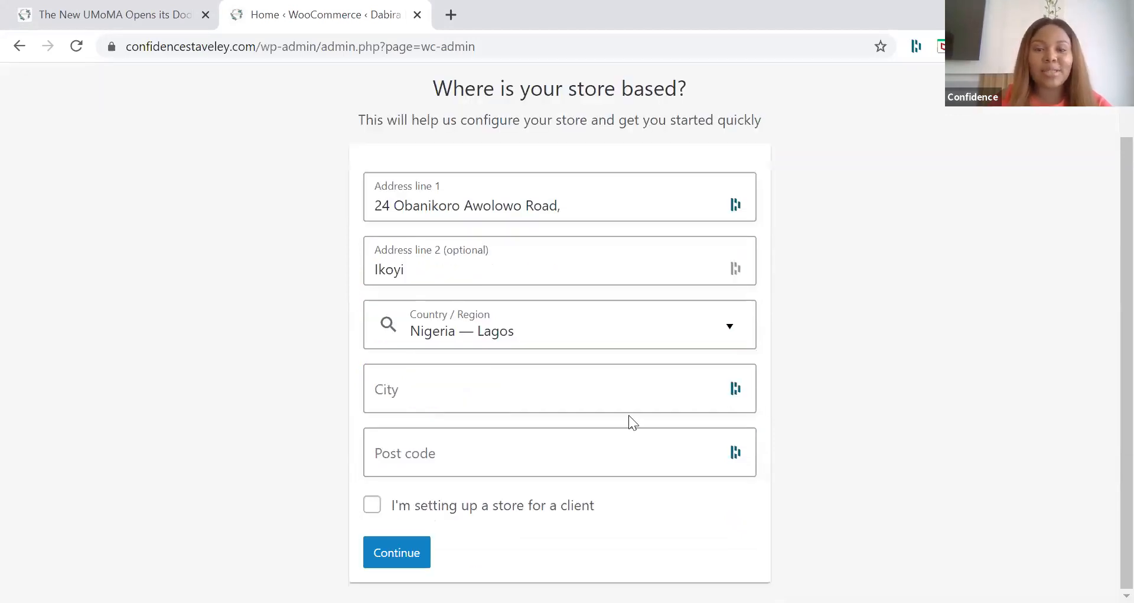
pyautogui.click(597, 400)
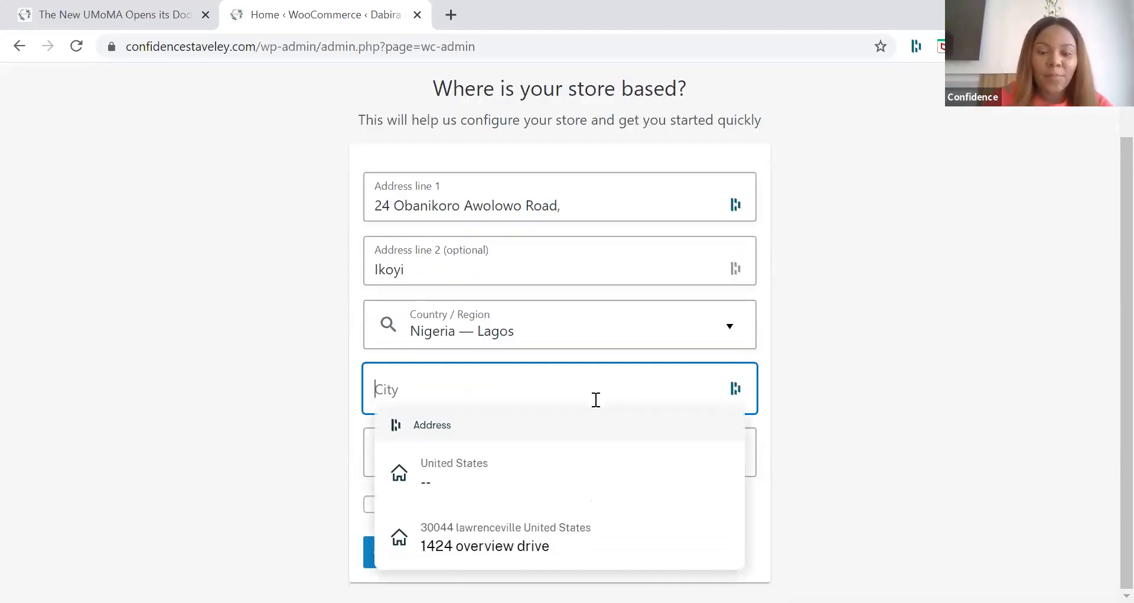
pyautogui.write('Ikoyi')
pyautogui.click(486, 435)
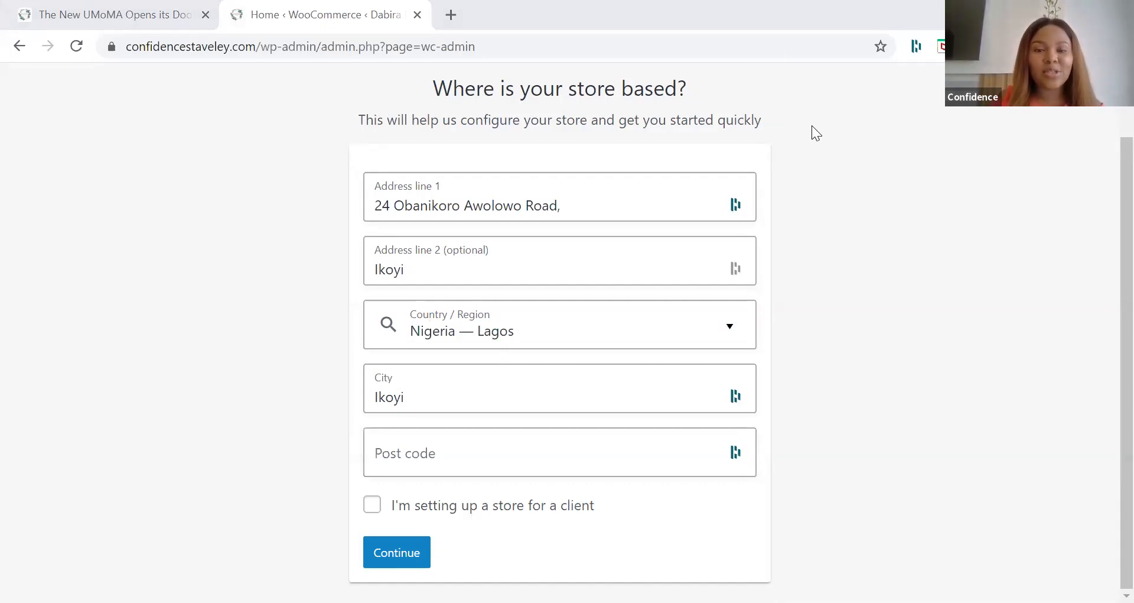
pyautogui.click(455, 449)
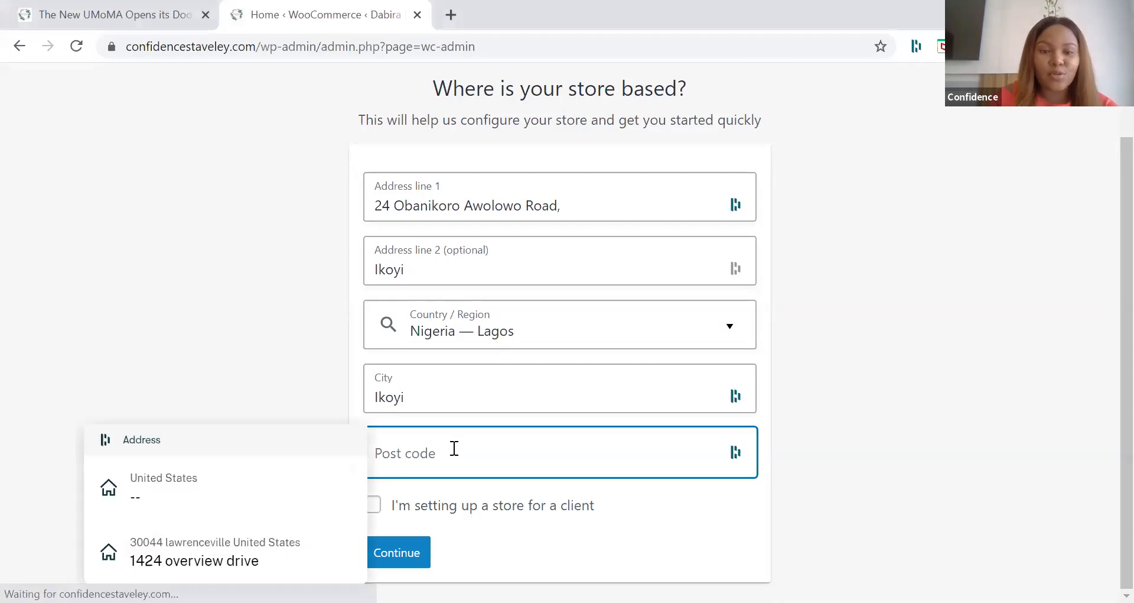
pyautogui.write('000000')
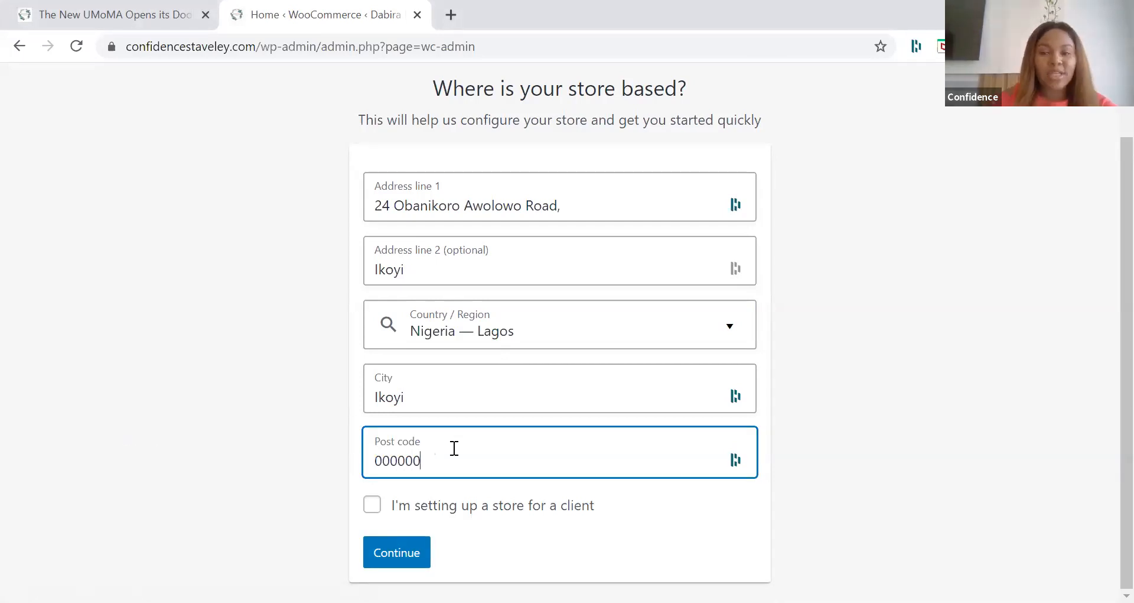
pyautogui.click(373, 506)
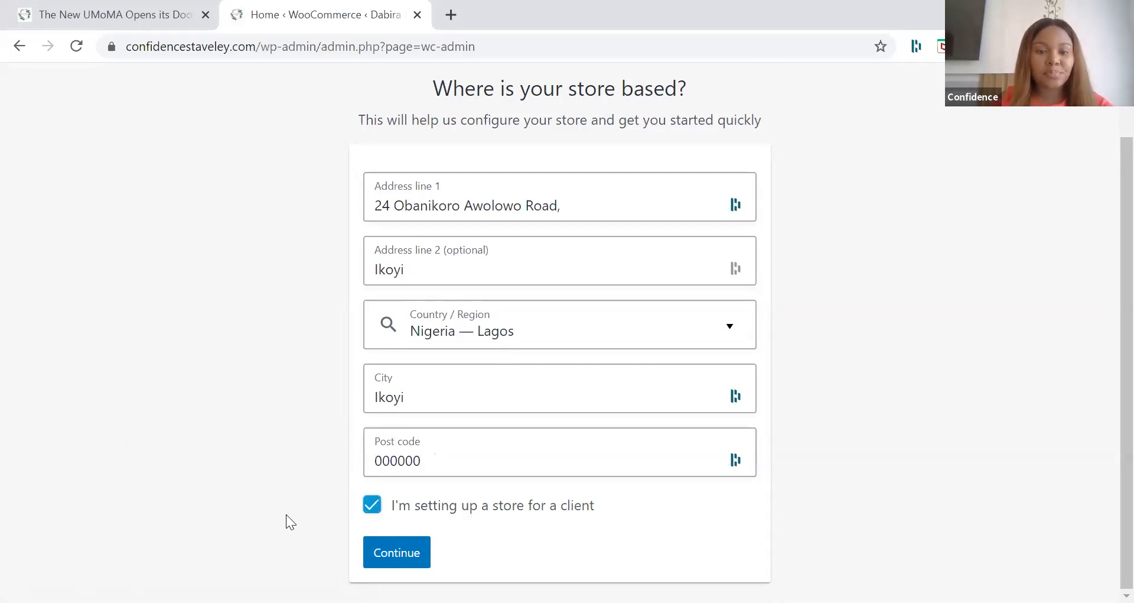
pyautogui.click(371, 507)
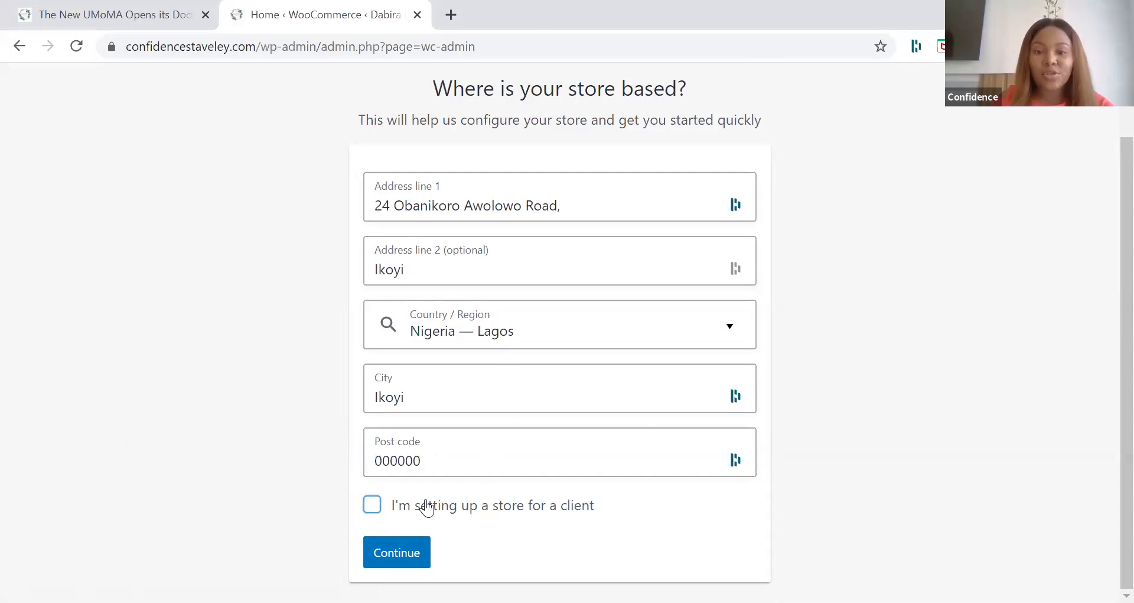
# Step: Submit the store details and continue without opting in to WooCommerce usage tracking
pyautogui.click(409, 558)
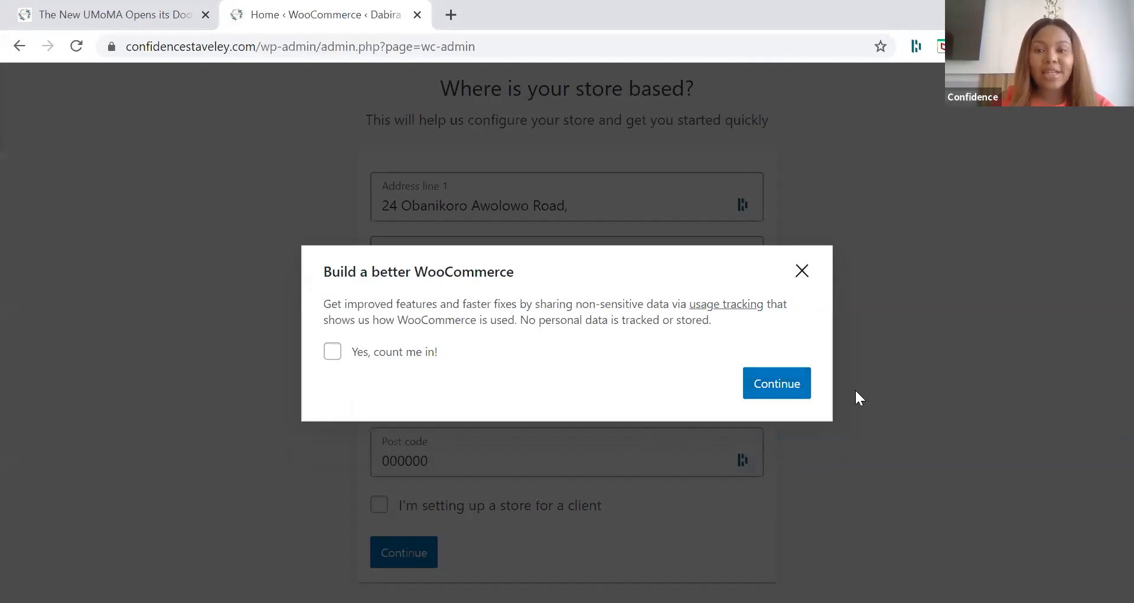
pyautogui.click(787, 390)
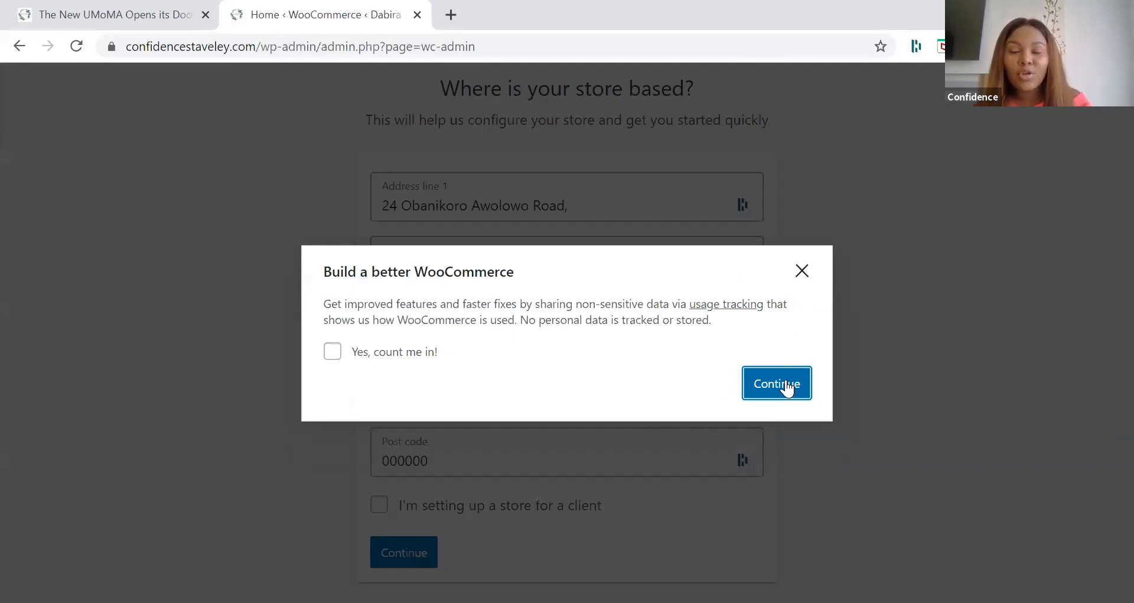
pyautogui.click(789, 385)
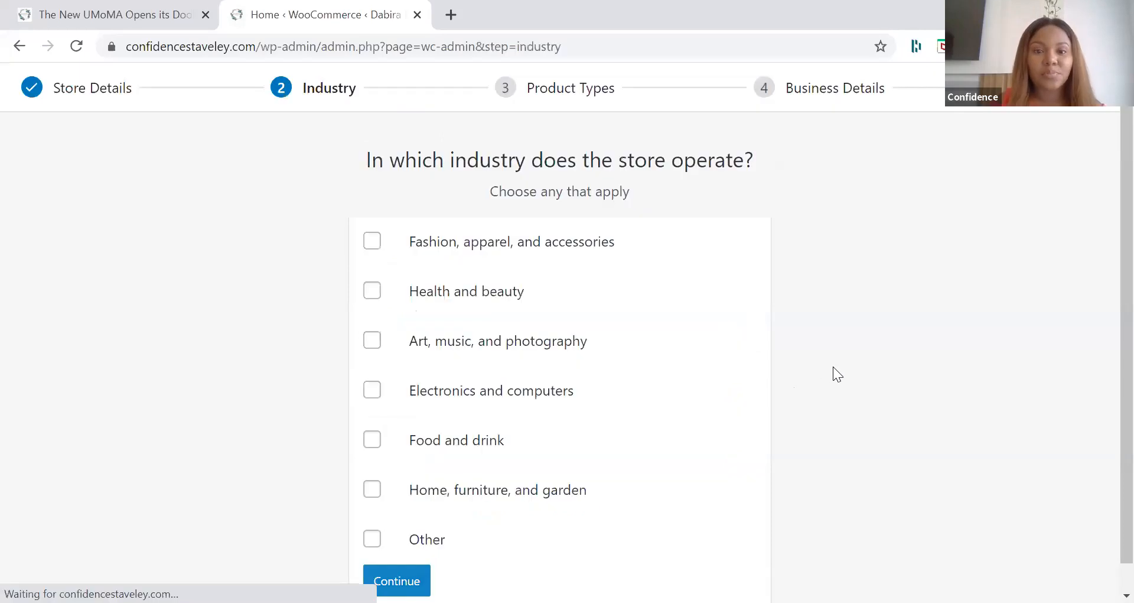
# Step: Choose Home, furniture, and garden as the store's industry and continue to the product types
pyautogui.scroll(-1, 817, 295)
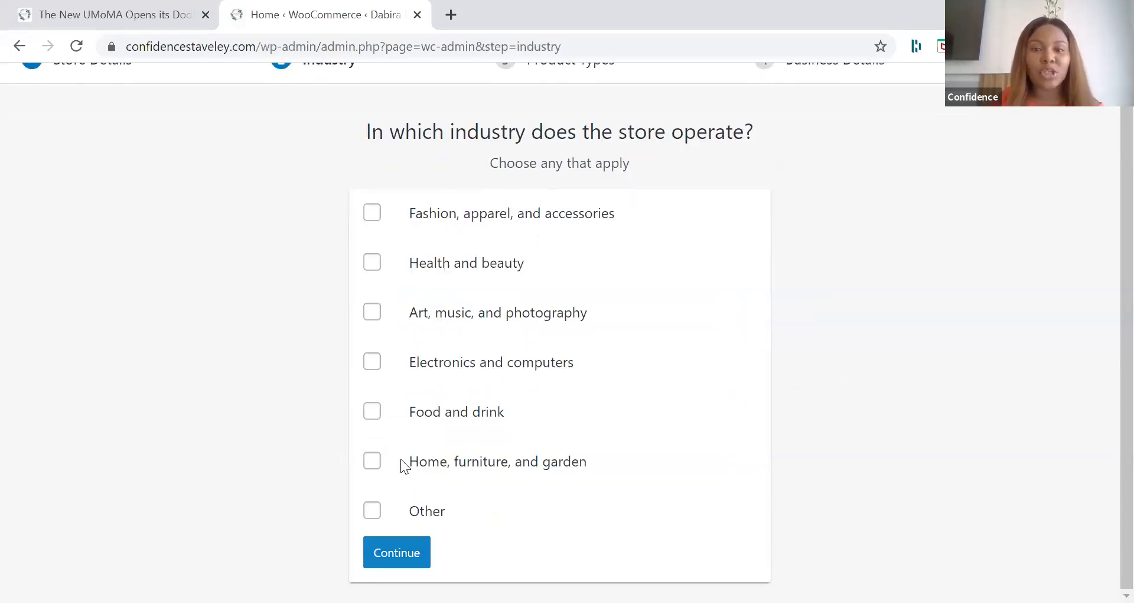
pyautogui.click(373, 462)
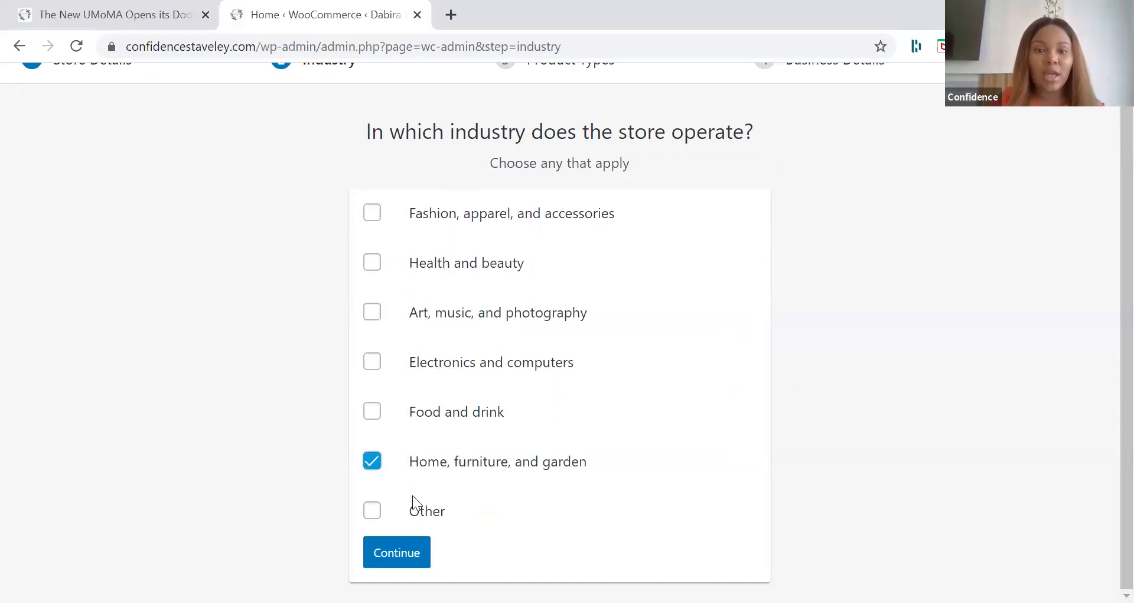
pyautogui.click(400, 555)
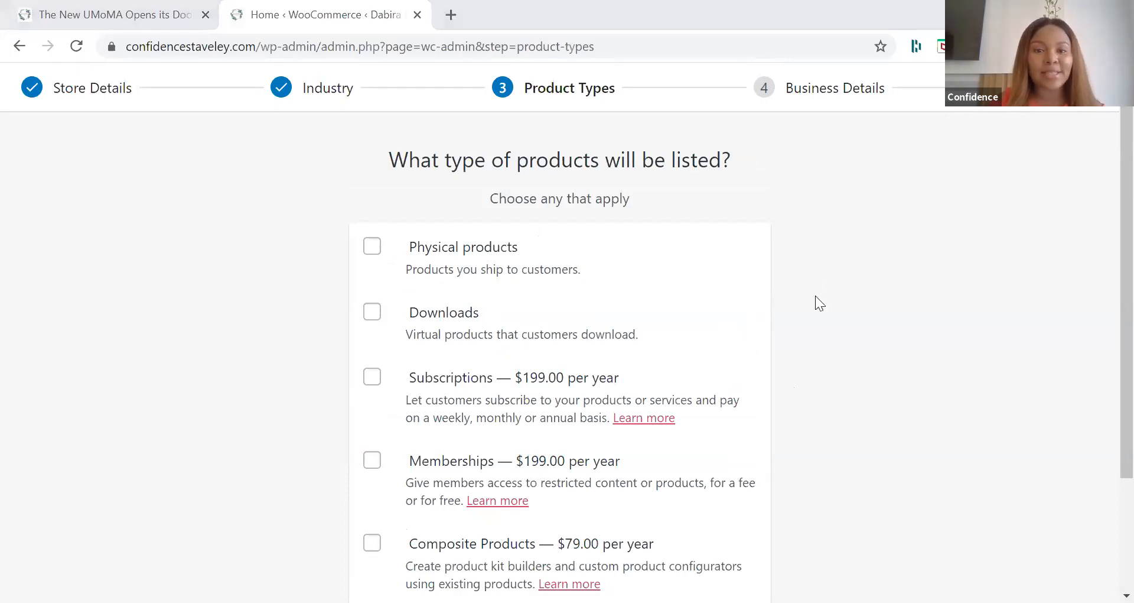
# Step: Select only Physical products as the product type to be listed and continue to the business details
pyautogui.scroll(-2, 816, 297)
pyautogui.scroll(2, 816, 297)
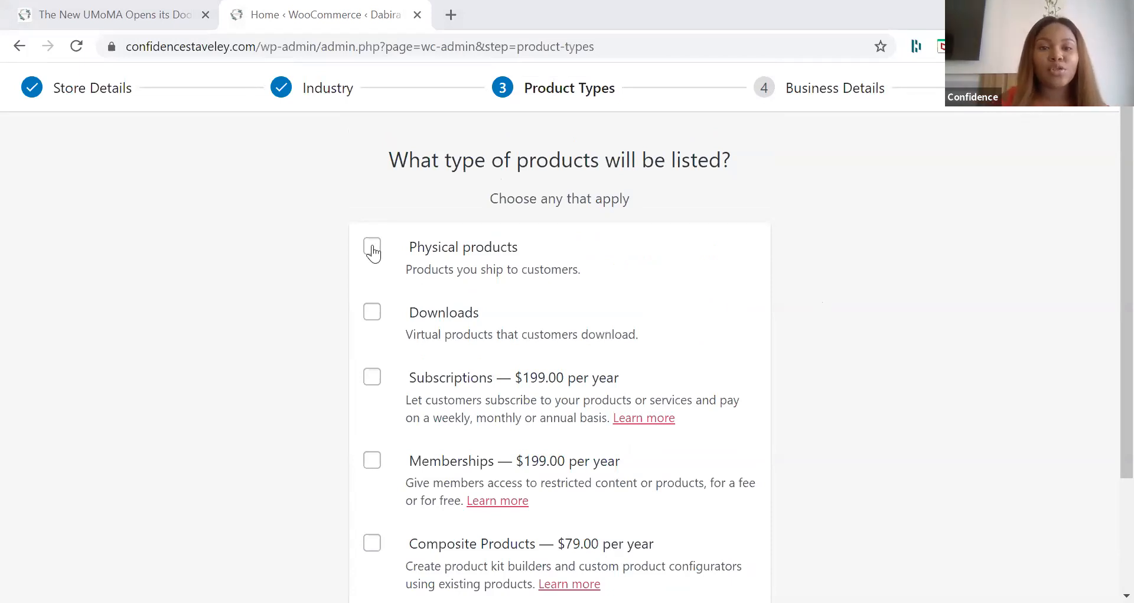
pyautogui.click(373, 247)
pyautogui.scroll(-3, 425, 413)
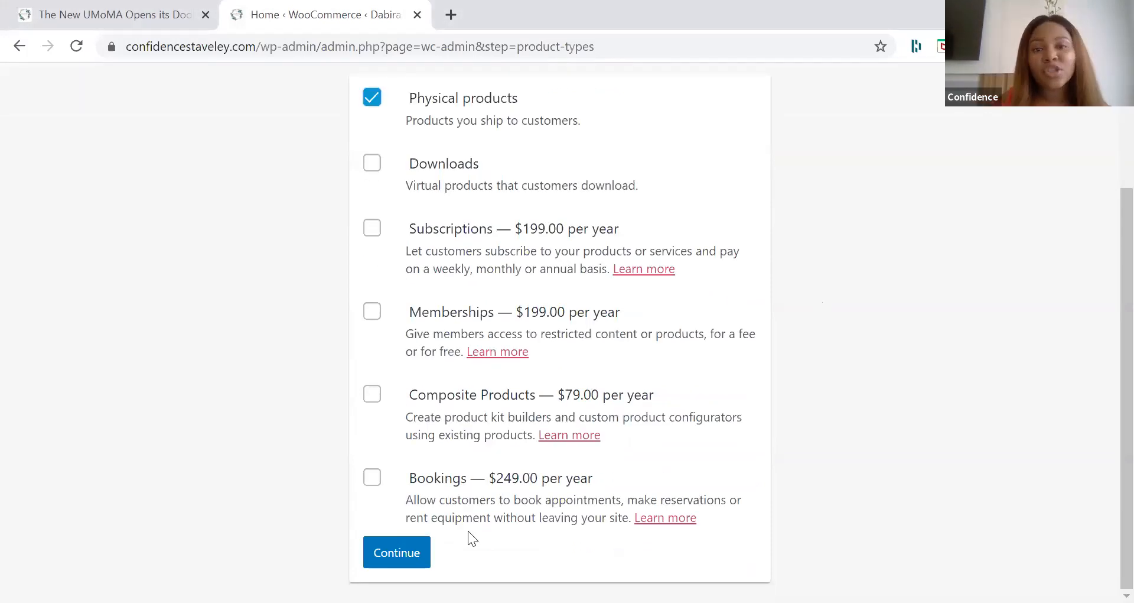
pyautogui.click(398, 557)
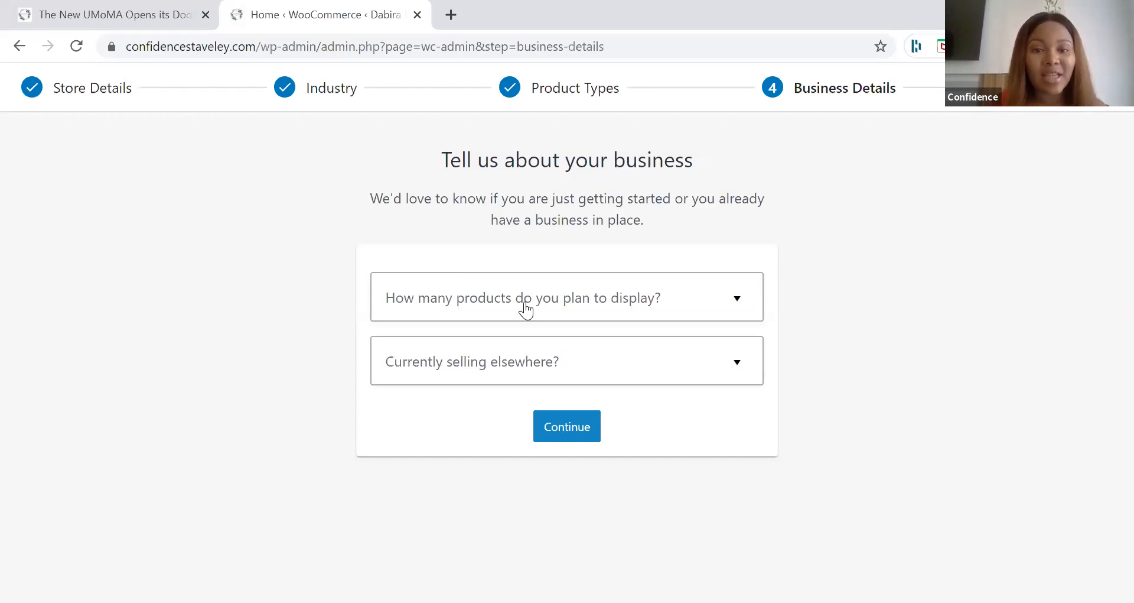
# Step: Set the planned product count to 11 - 100 and current selling to another platform and in person at physical stores and/or events
pyautogui.click(525, 309)
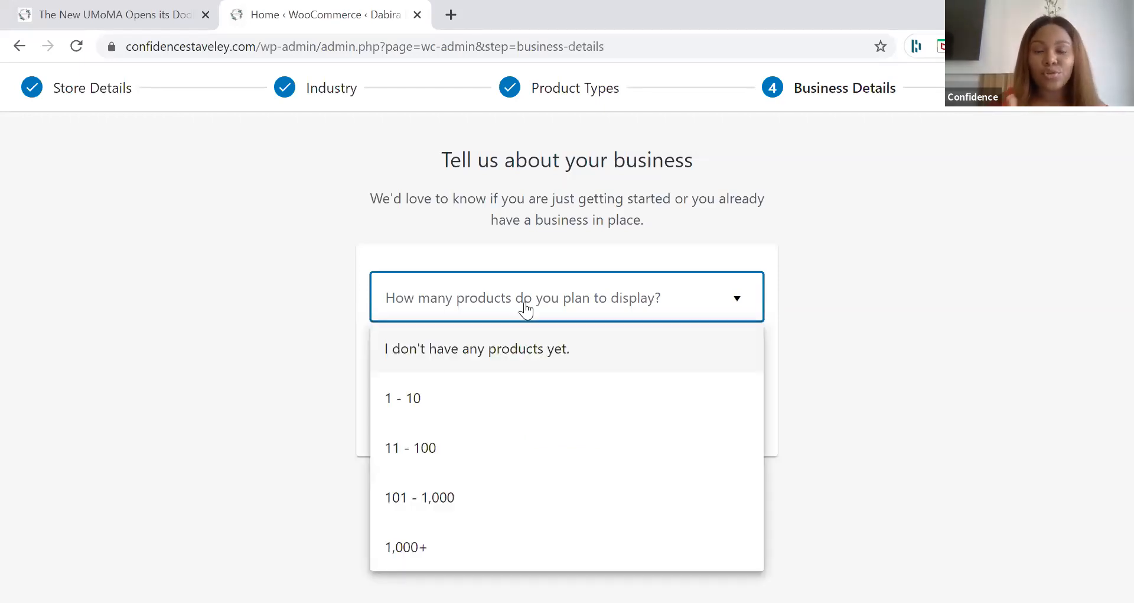
pyautogui.click(493, 447)
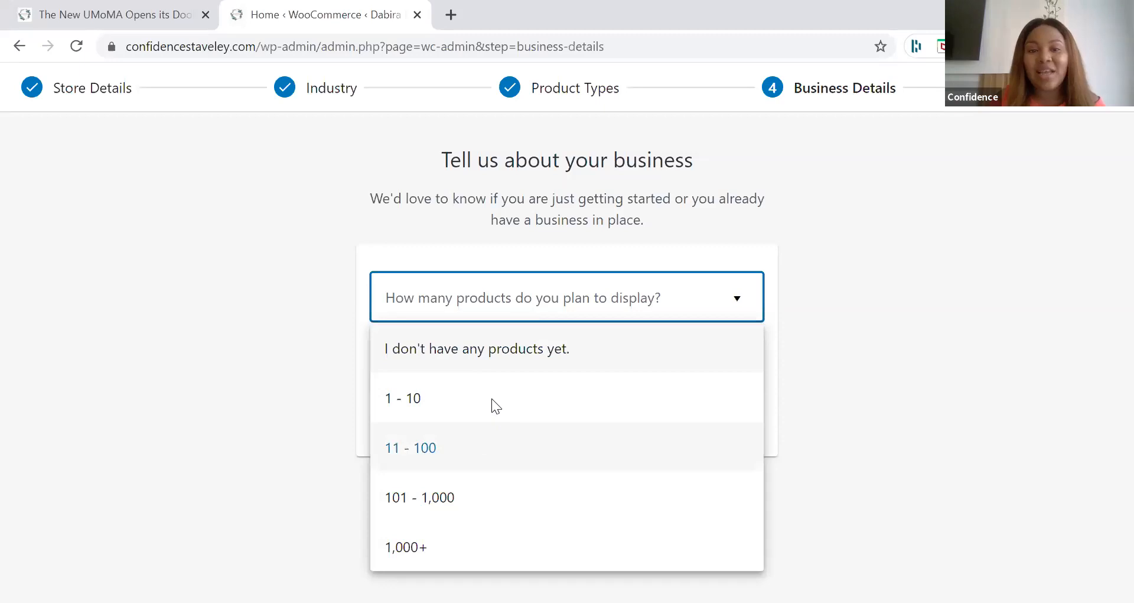
pyautogui.click(480, 373)
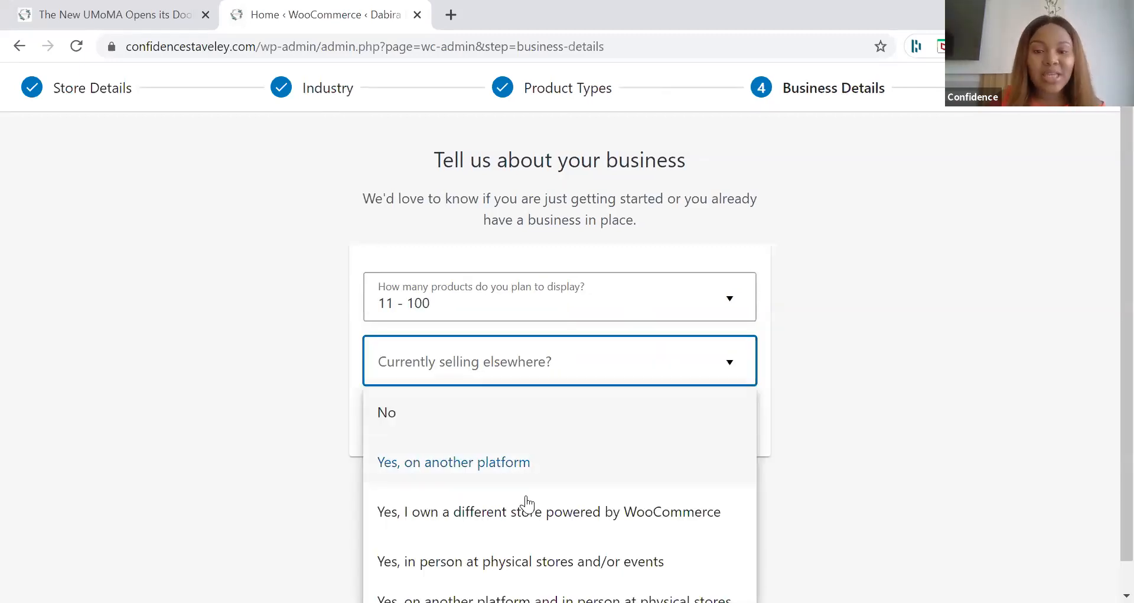
pyautogui.scroll(-1, 519, 555)
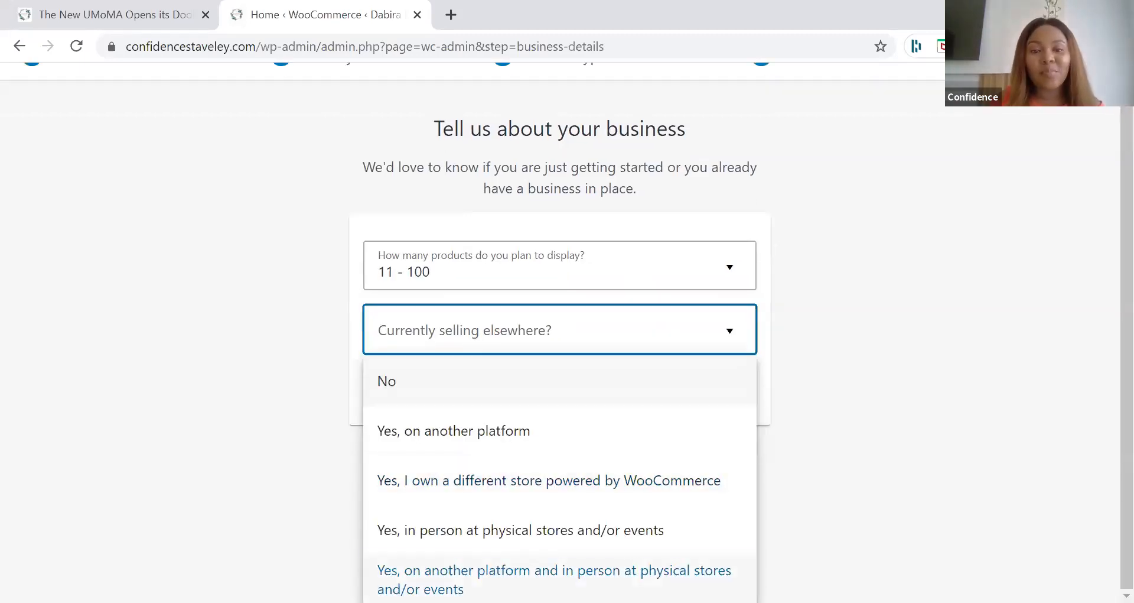
pyautogui.click(538, 576)
# Step: Set the current annual revenue to Up to $3,000.00 and the store's platform to Other, named Instagram
pyautogui.click(496, 395)
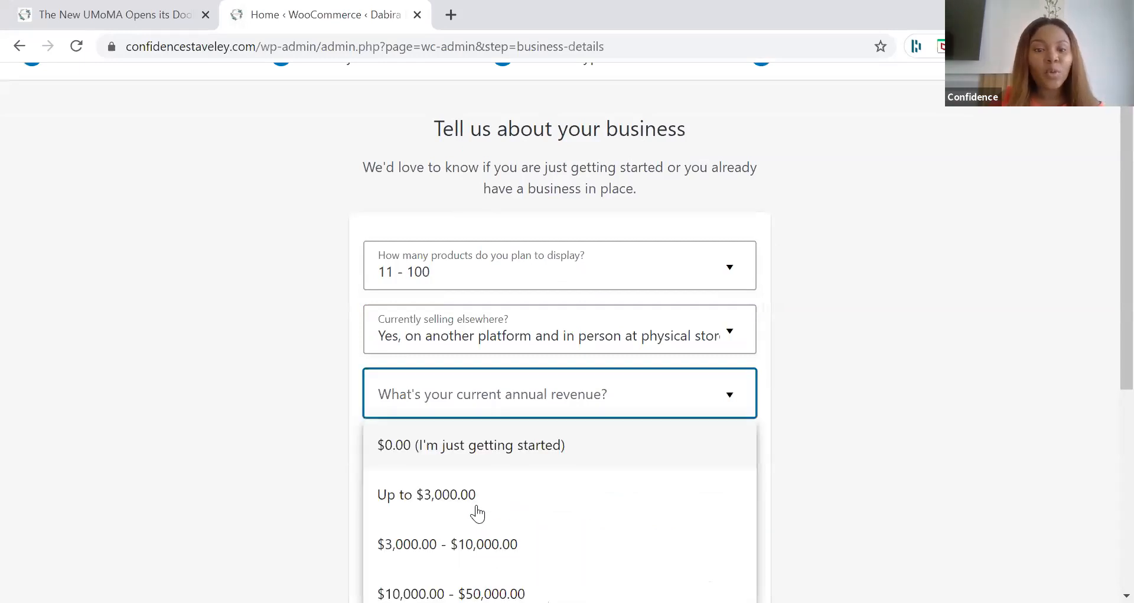
pyautogui.click(484, 428)
pyautogui.click(485, 423)
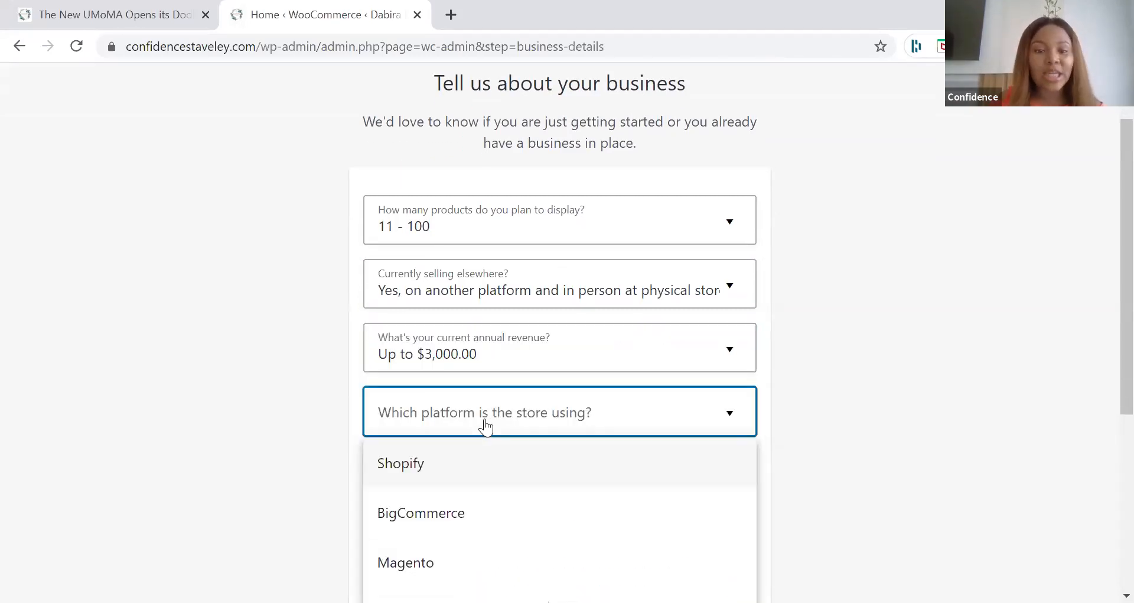
pyautogui.scroll(-5, 453, 539)
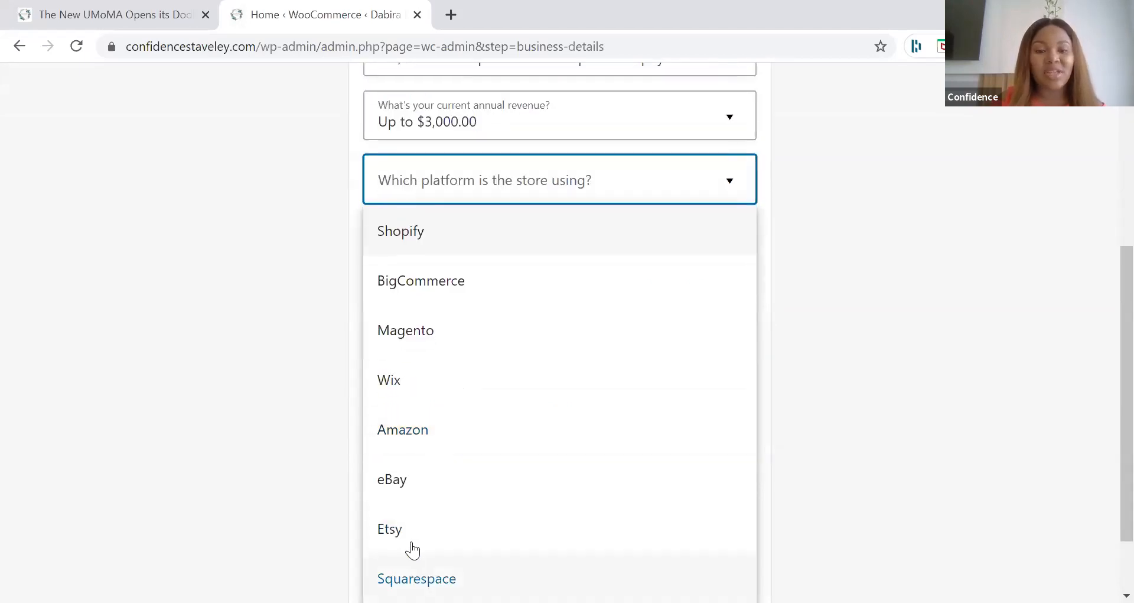
pyautogui.click(542, 542)
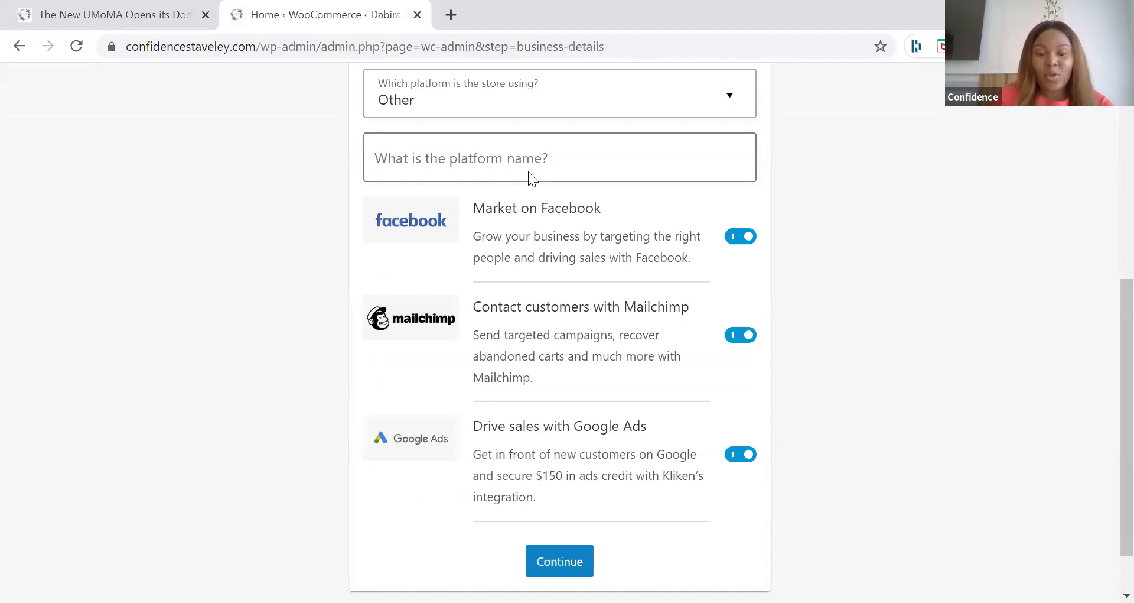
pyautogui.click(529, 173)
pyautogui.write('Instagram')
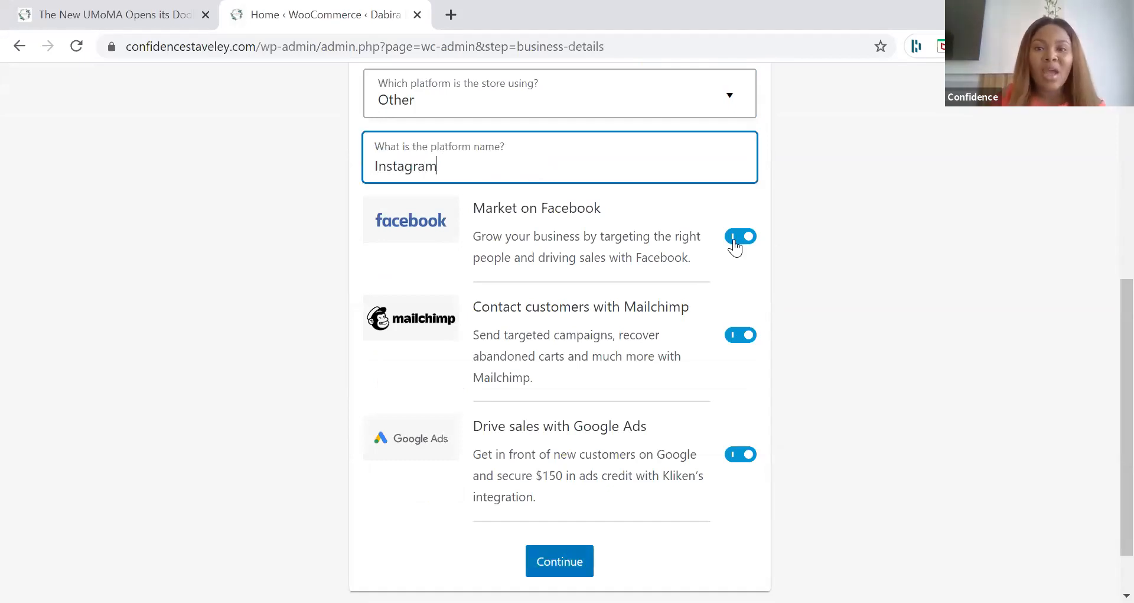
# Step: Turn off the Facebook, Mailchimp and Google Ads extensions and submit the business details
pyautogui.click(736, 242)
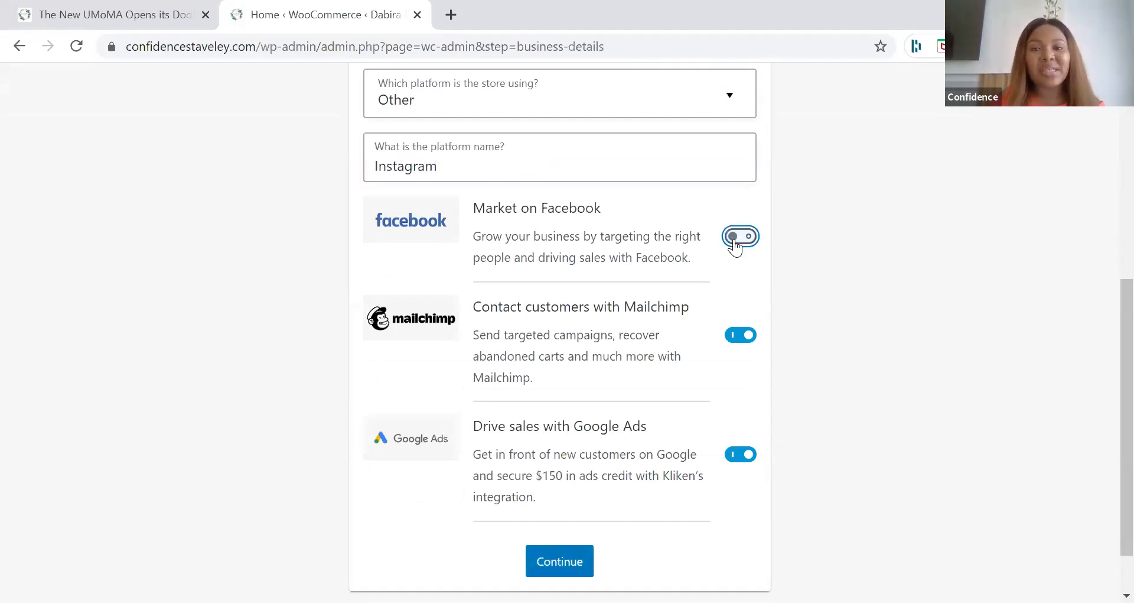
pyautogui.click(732, 343)
pyautogui.click(735, 458)
pyautogui.press('Tab')
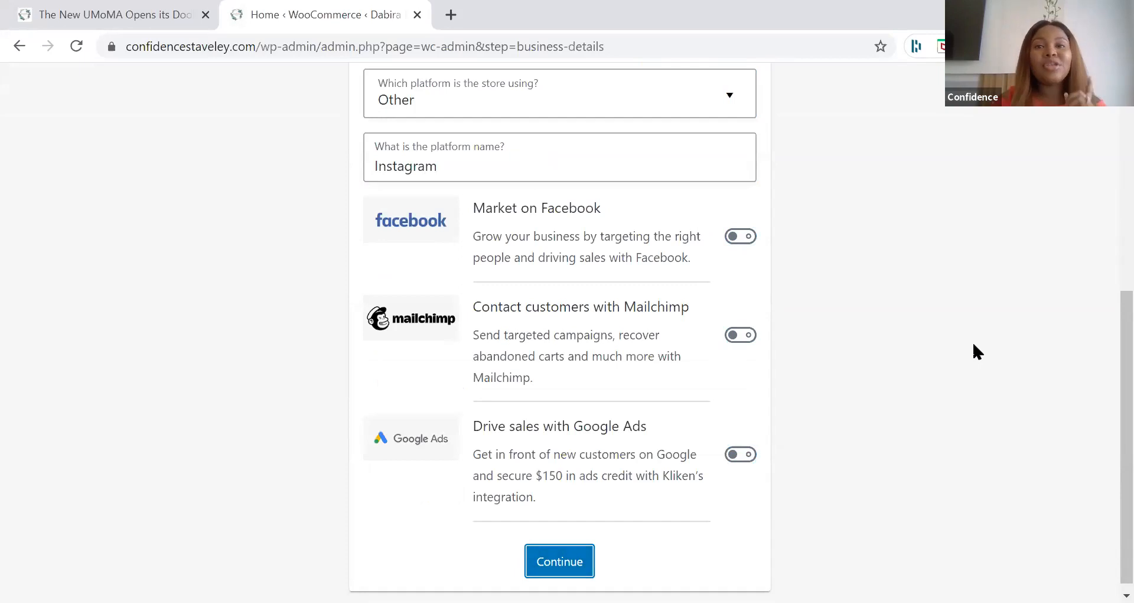
pyautogui.press('Return')
# Step: Choose the free Storefront theme for the store
pyautogui.scroll(-1, 632, 260)
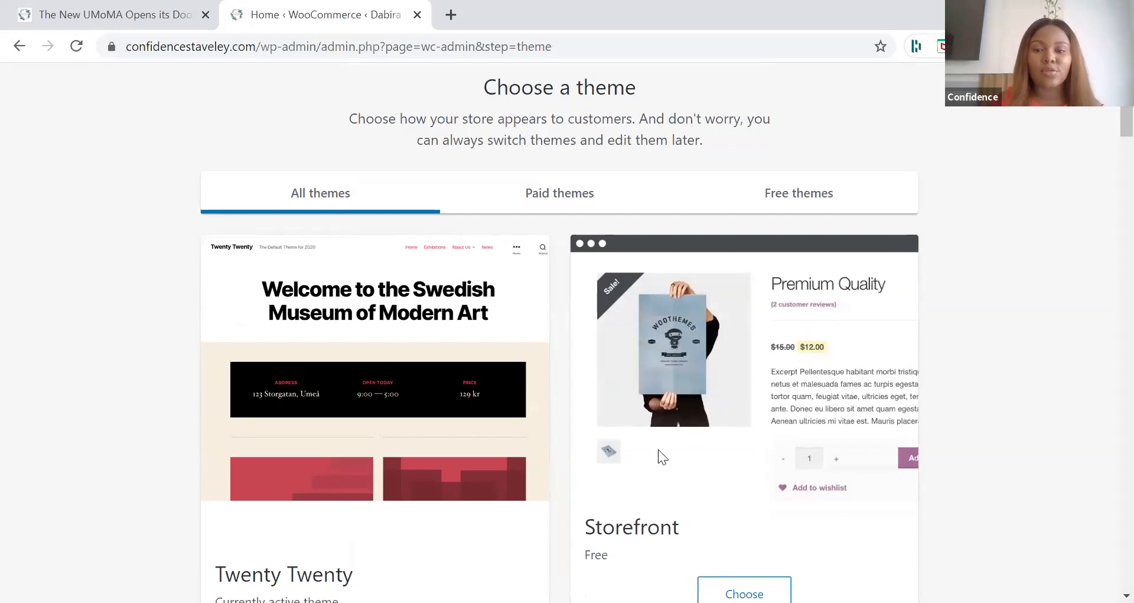
pyautogui.scroll(-2, 680, 455)
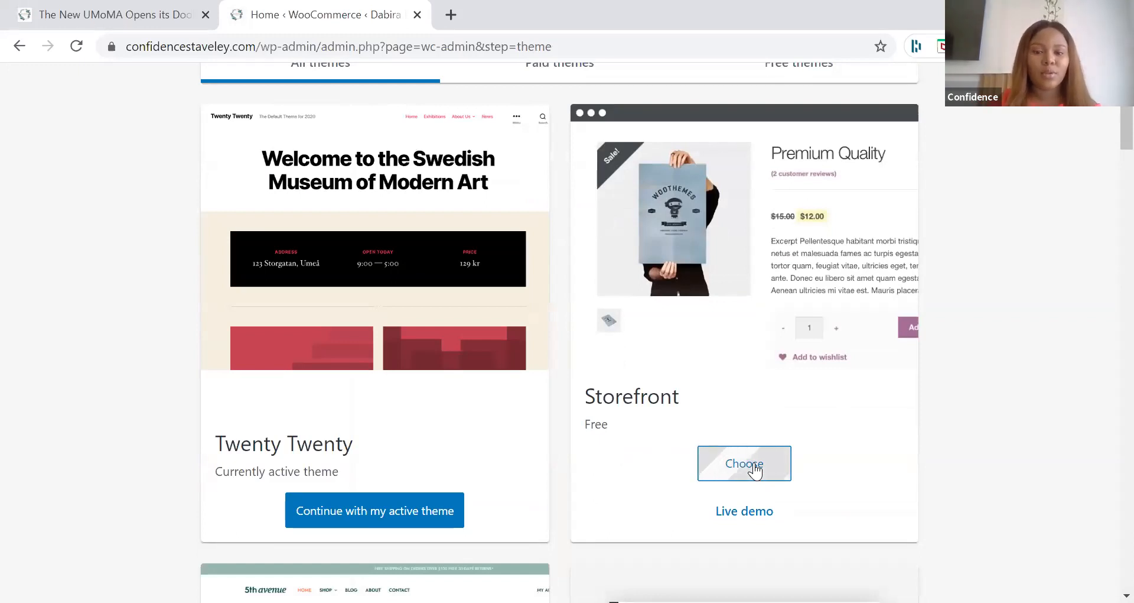
pyautogui.click(784, 407)
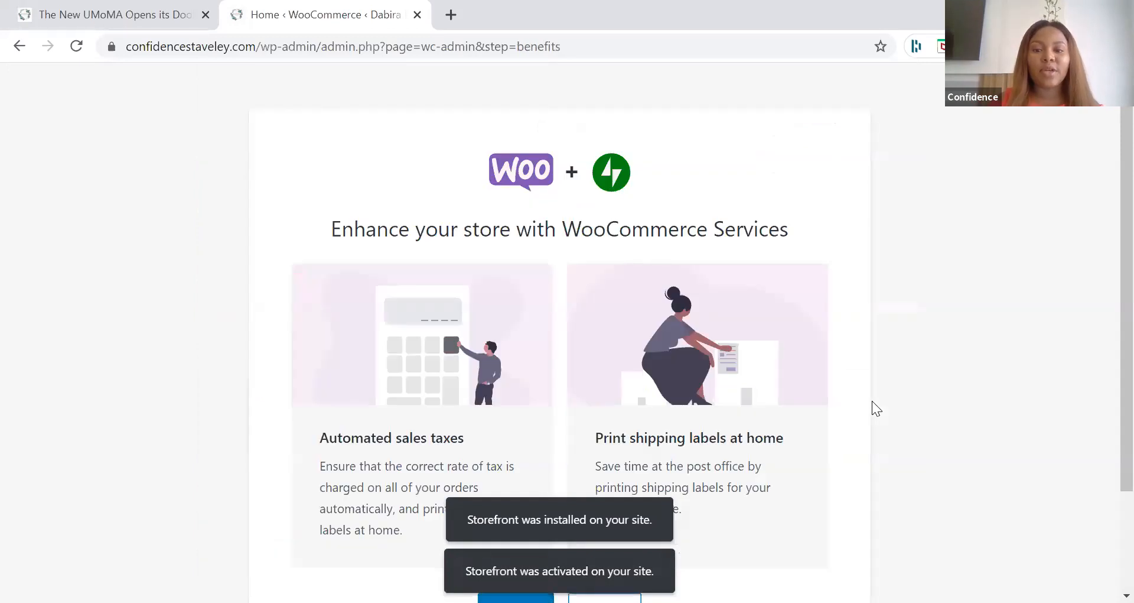
# Step: Decline the WooCommerce Services plugin and dismiss the final setup message to reach the WooCommerce home page
pyautogui.scroll(-2, 872, 402)
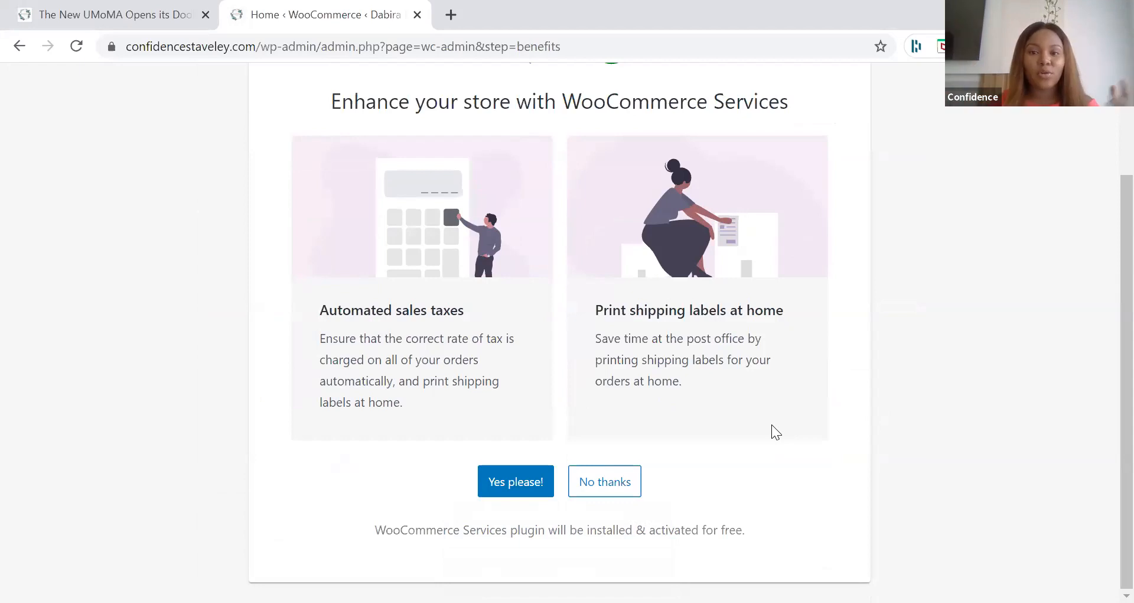
pyautogui.click(582, 491)
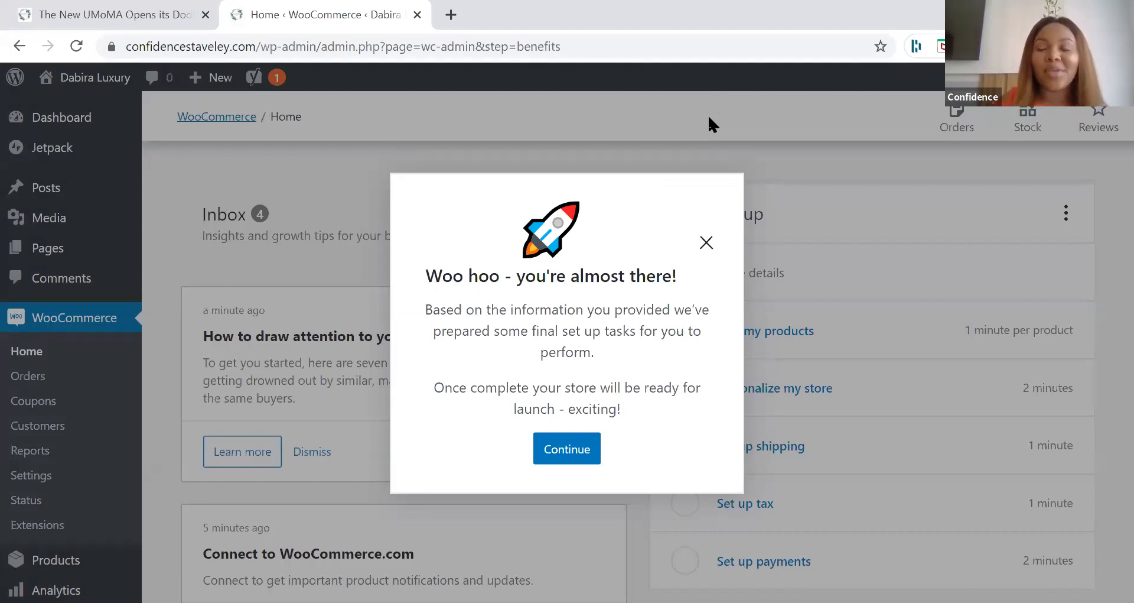
pyautogui.click(567, 449)
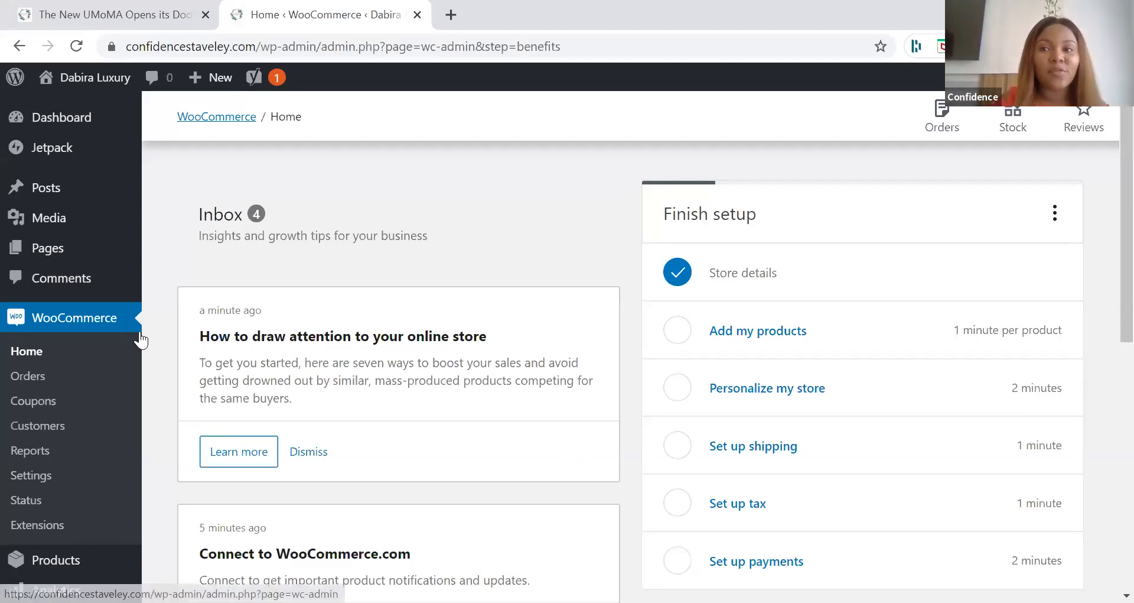
# Step: Look over the remaining setup tasks on the WooCommerce home page and open the product categories page
pyautogui.scroll(-2, 35, 375)
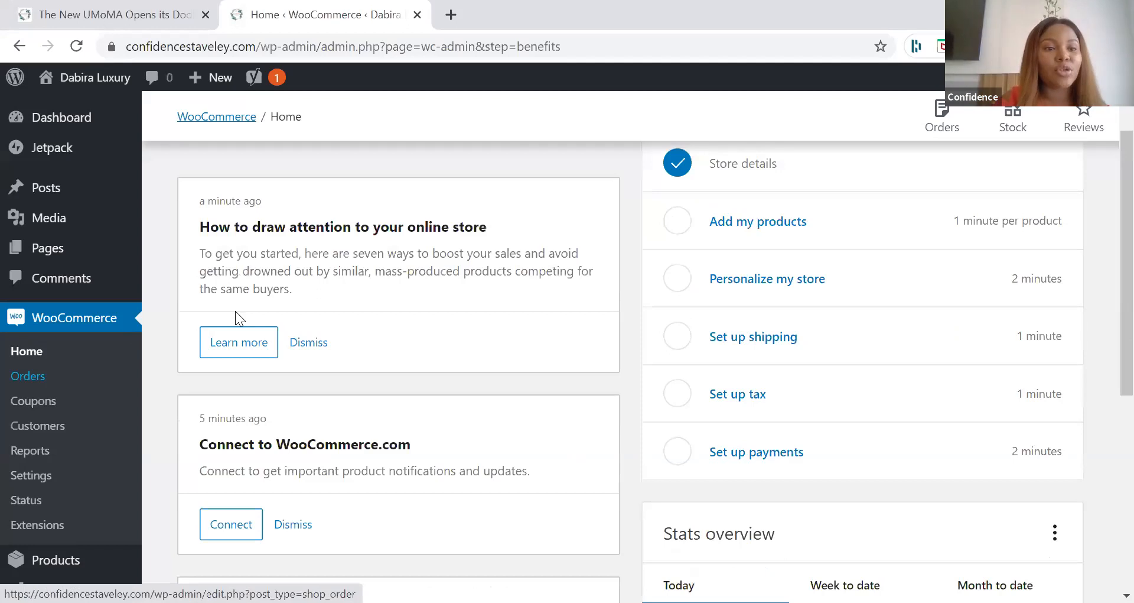
pyautogui.scroll(2, 77, 269)
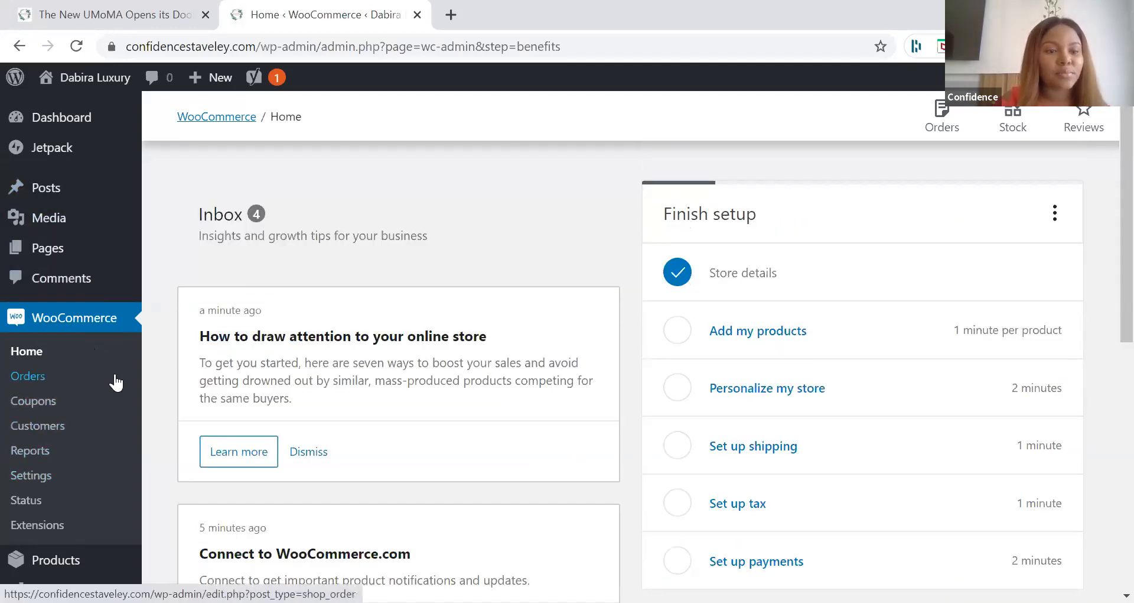
pyautogui.scroll(-1, 78, 552)
pyautogui.moveTo(80, 555)
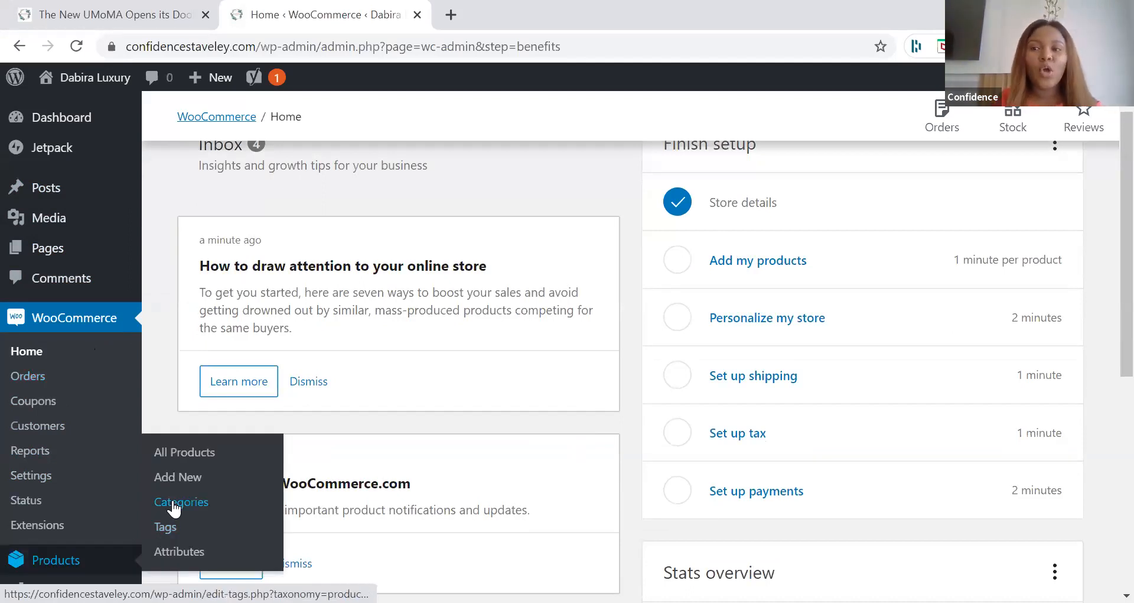
pyautogui.click(174, 504)
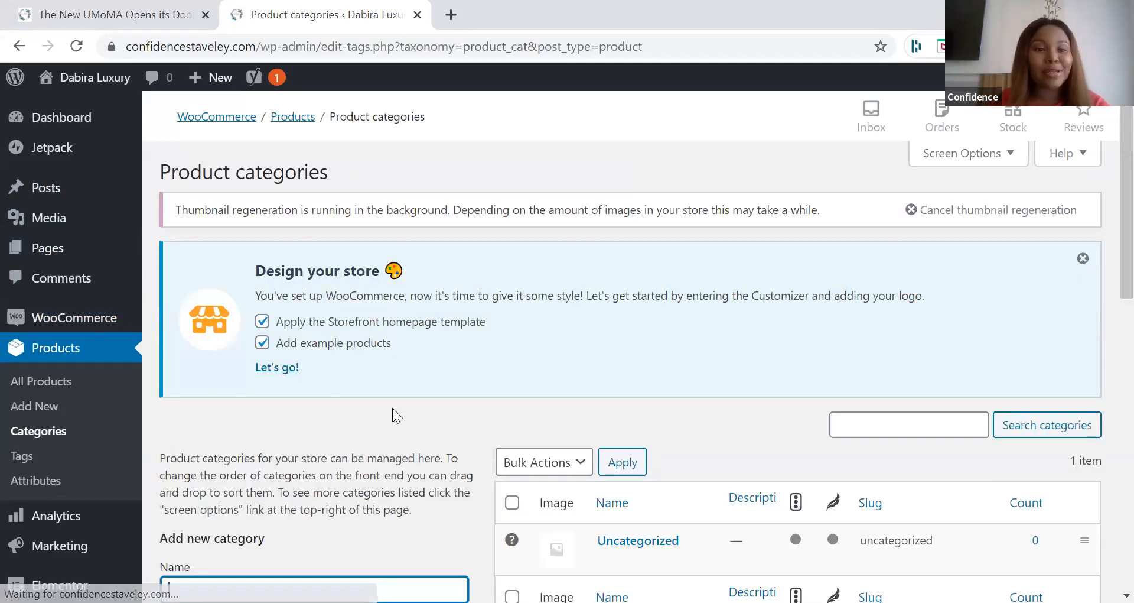
# Step: Name the new product category BUNDLES and paste in the description "A masterly curated bundle of Fragrances", leaving the slug empty
pyautogui.scroll(-3, 393, 407)
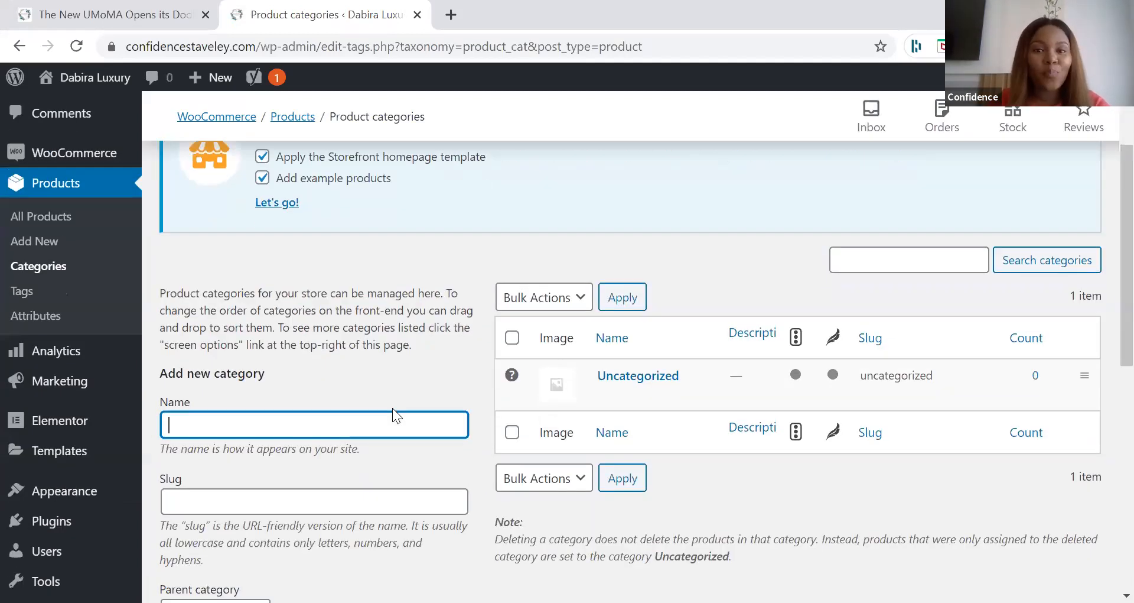
pyautogui.scroll(-3, 392, 408)
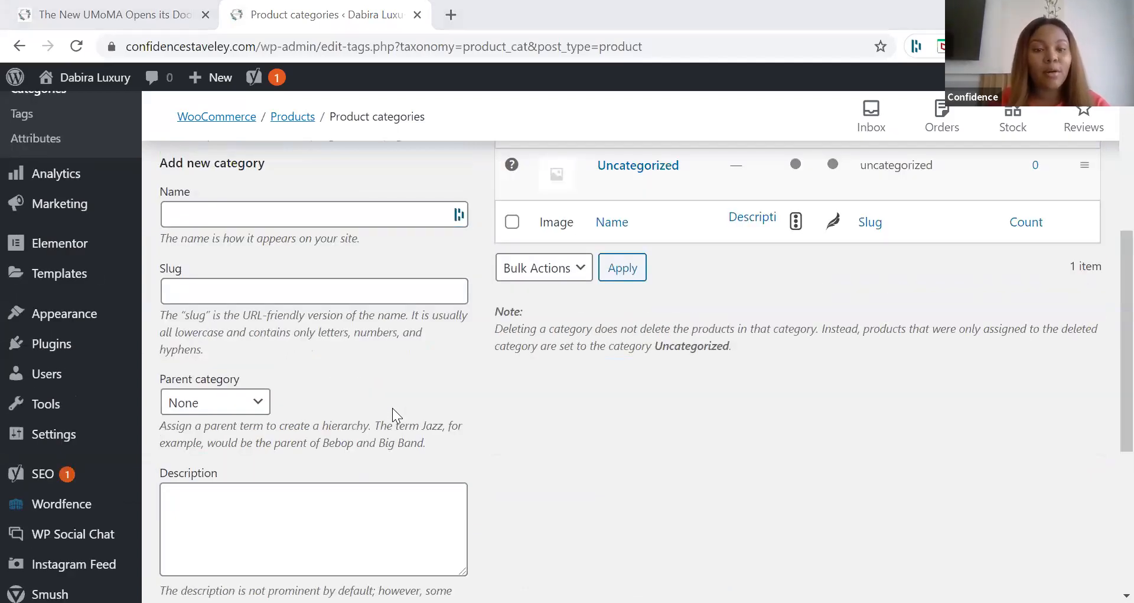
pyautogui.hotkey('alt', 'Tab')
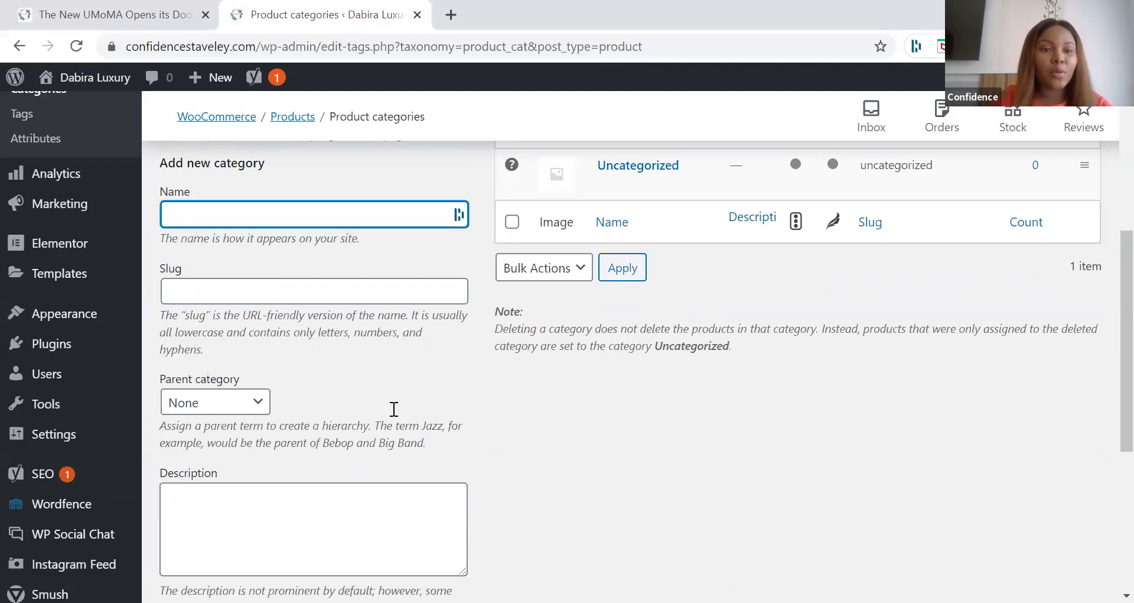
pyautogui.write('BUNDLES')
pyautogui.hotkey('alt', 'Tab')
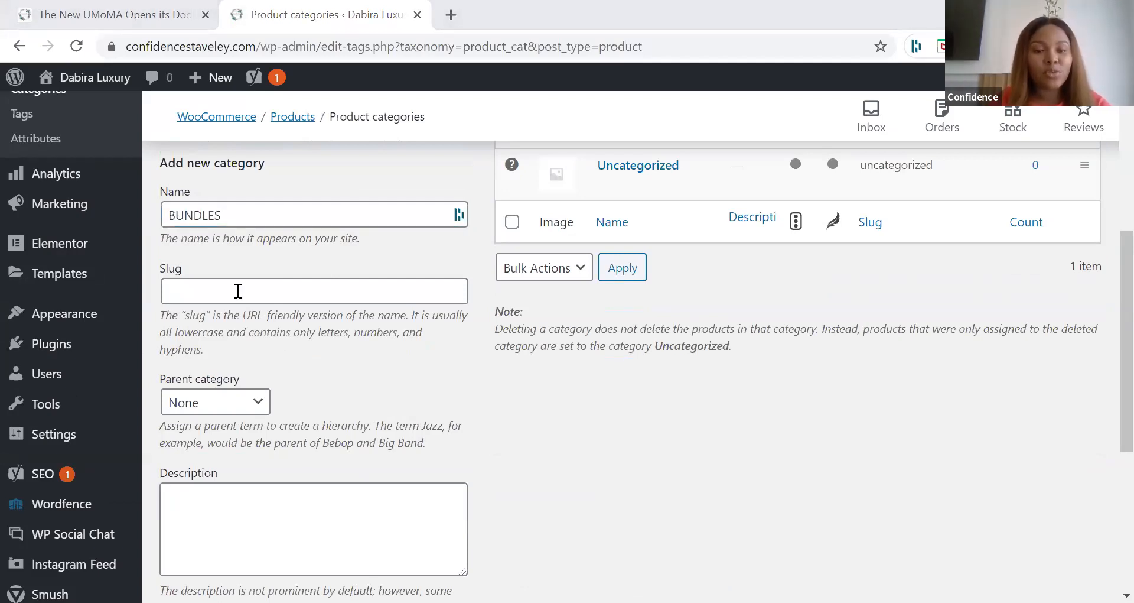
pyautogui.scroll(-2, 293, 375)
pyautogui.click(293, 375)
pyautogui.write('A masterly curated bundle of Fragrances')
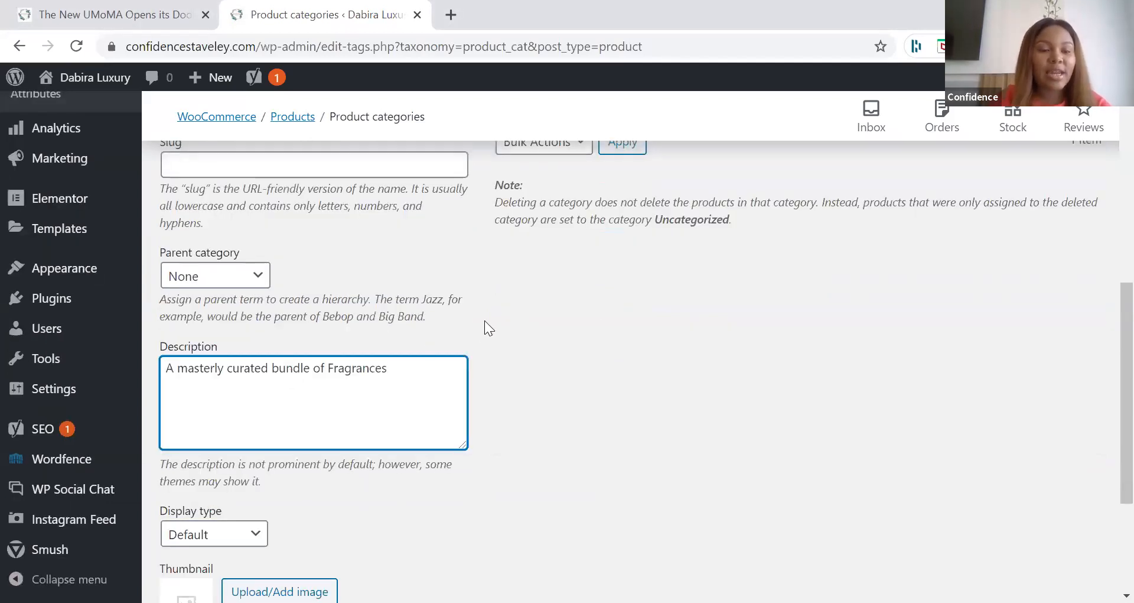
# Step: Set the BUNDLES category thumbnail to the media library image of red fragrance bottles with white flowers and add the category
pyautogui.scroll(2, 235, 509)
pyautogui.scroll(-2, 223, 547)
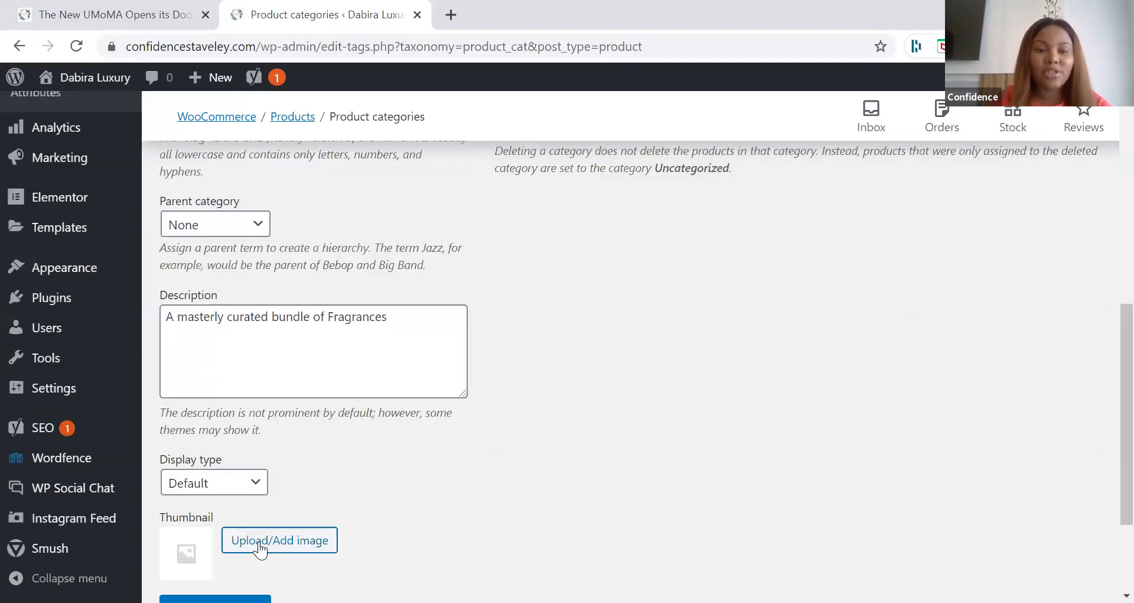
pyautogui.click(259, 541)
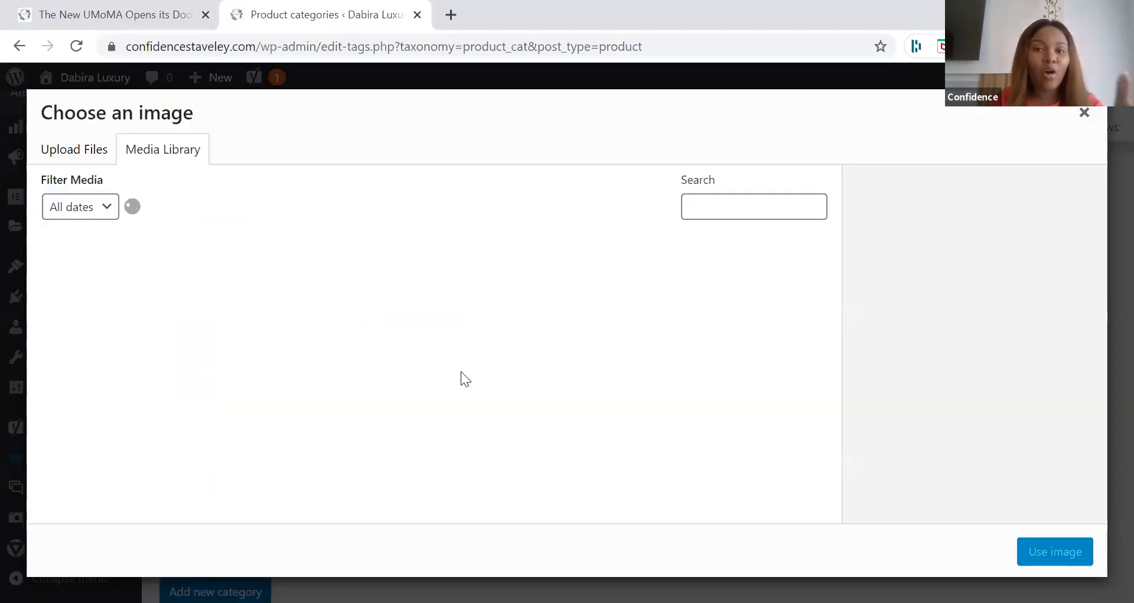
pyautogui.scroll(-4, 462, 380)
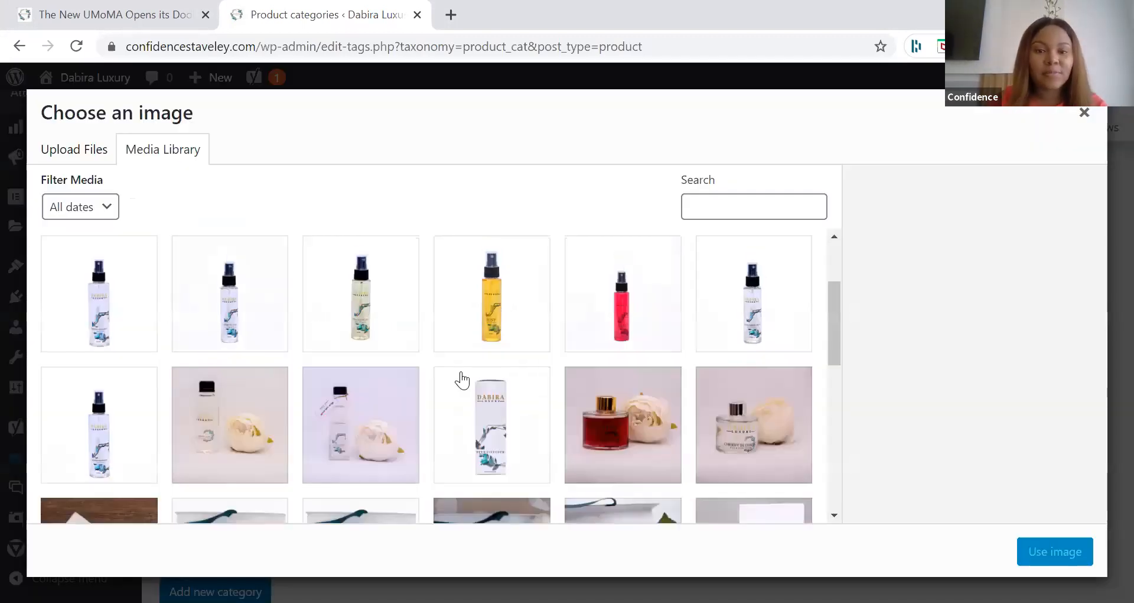
pyautogui.scroll(-8, 462, 379)
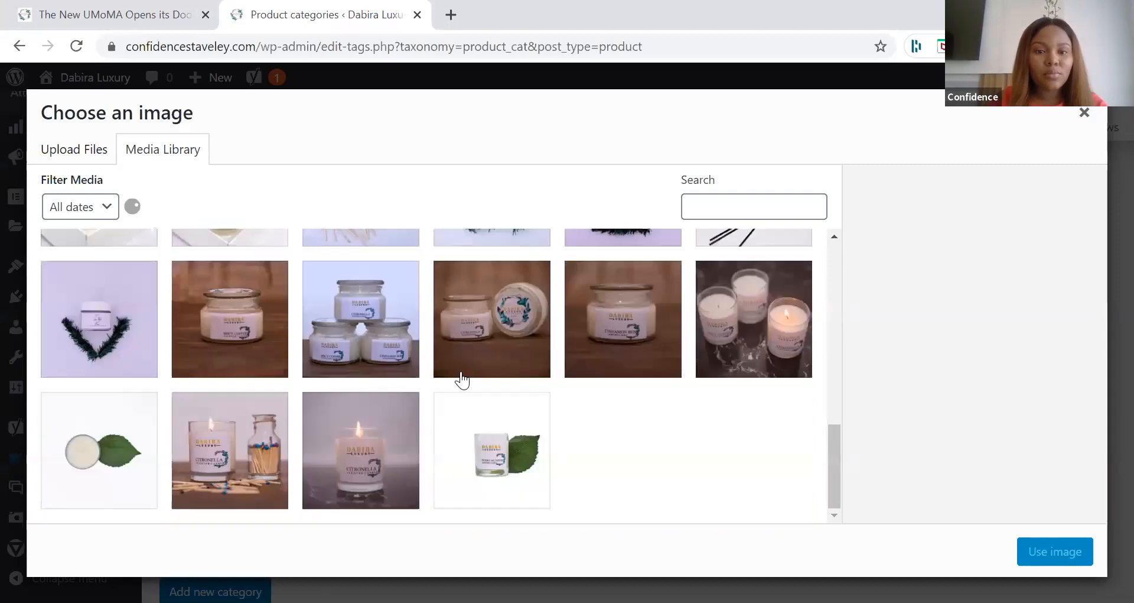
pyautogui.scroll(10, 462, 380)
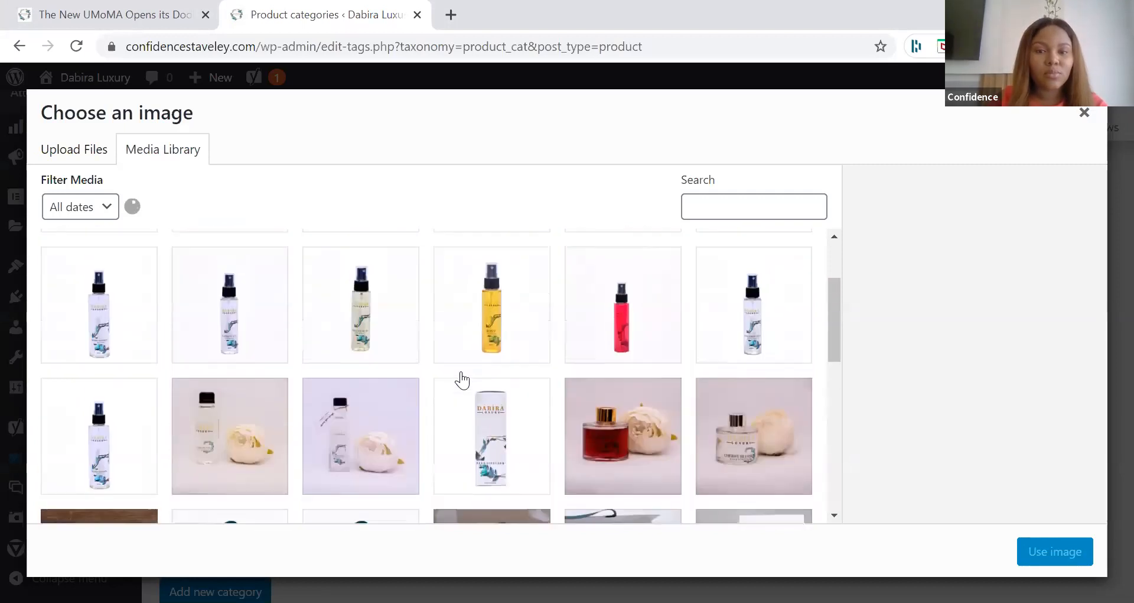
pyautogui.scroll(-4, 462, 380)
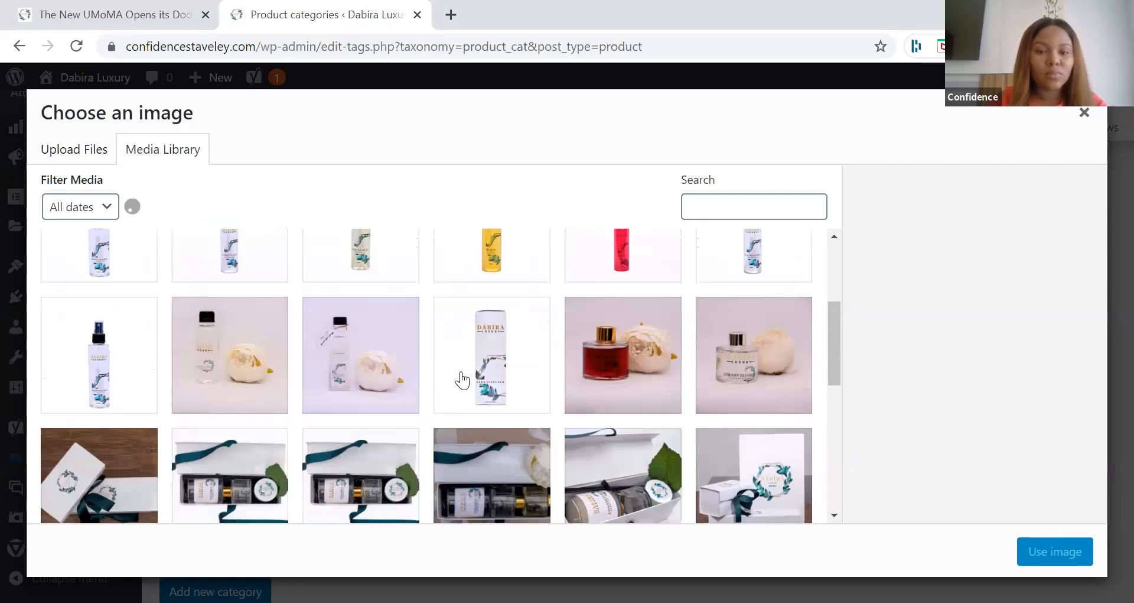
pyautogui.scroll(-10, 462, 380)
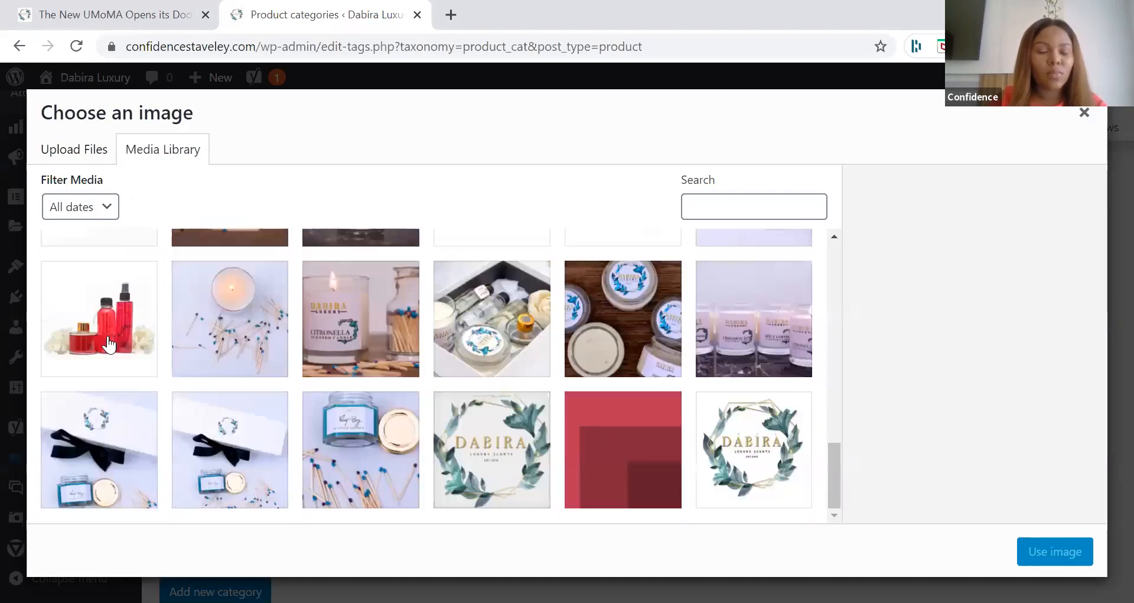
pyautogui.click(108, 343)
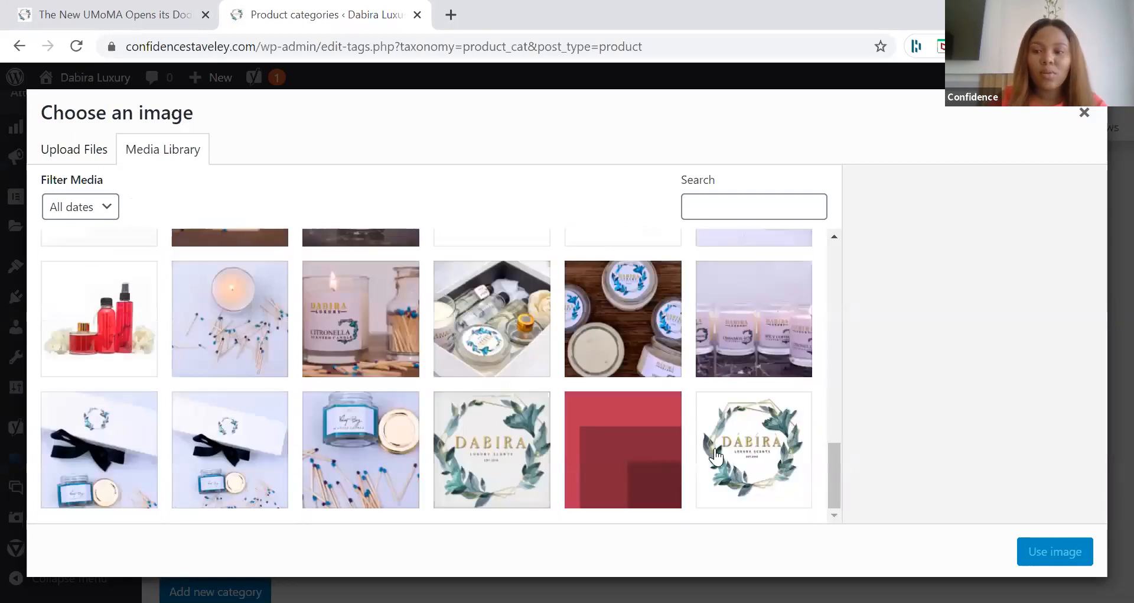
pyautogui.click(1034, 552)
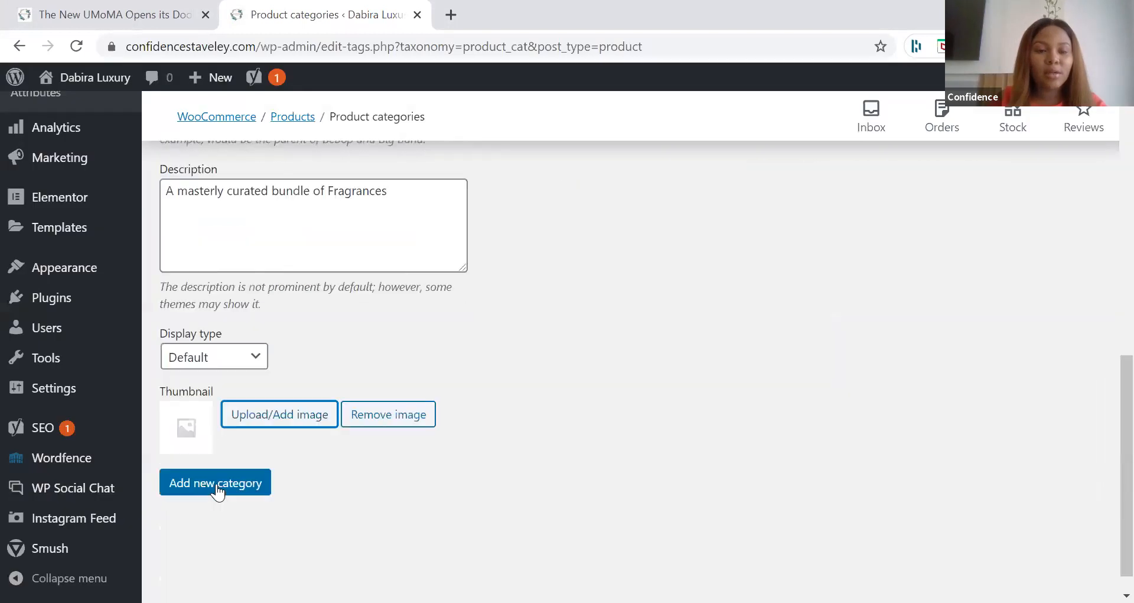
pyautogui.click(217, 489)
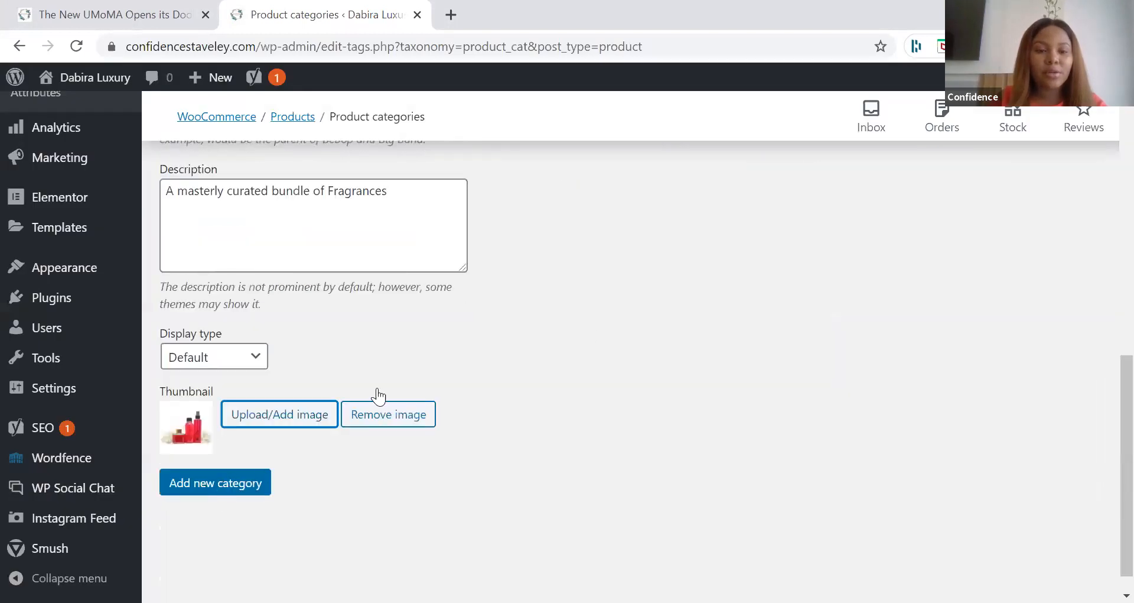
# Step: Name a new product category CANDLES and give it the description "Range of scented candles"
pyautogui.scroll(5, 650, 336)
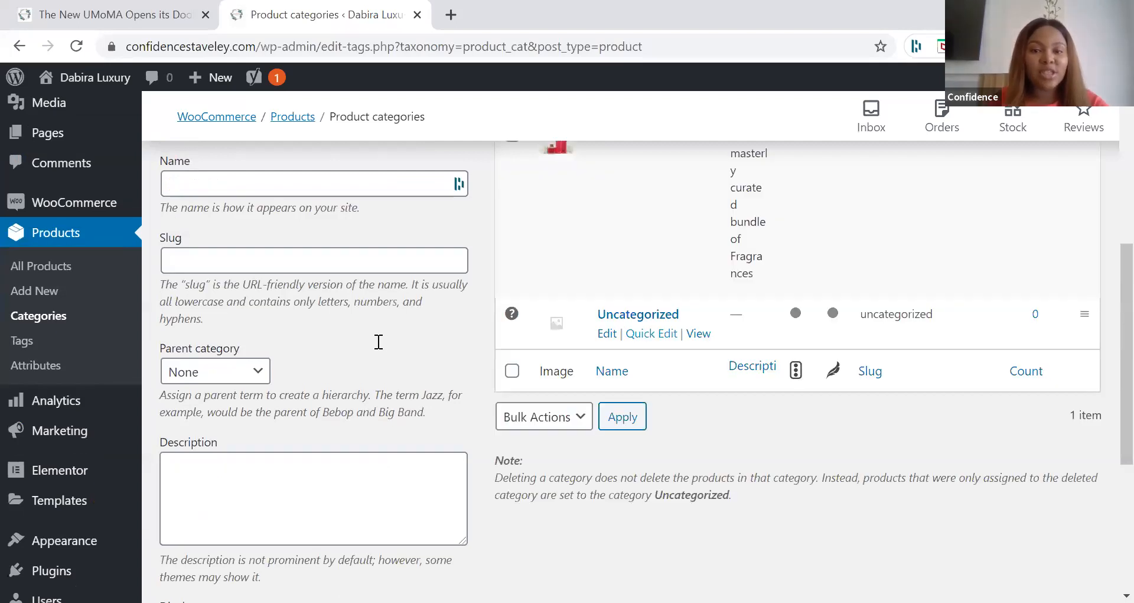
pyautogui.scroll(3, 379, 341)
pyautogui.click(379, 341)
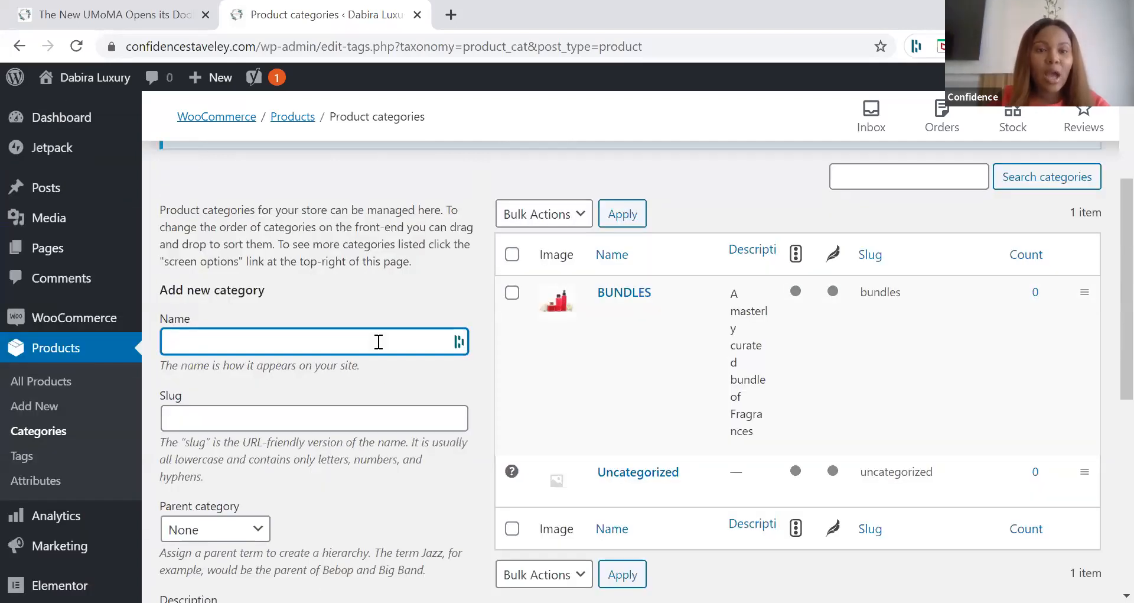
pyautogui.click(379, 342)
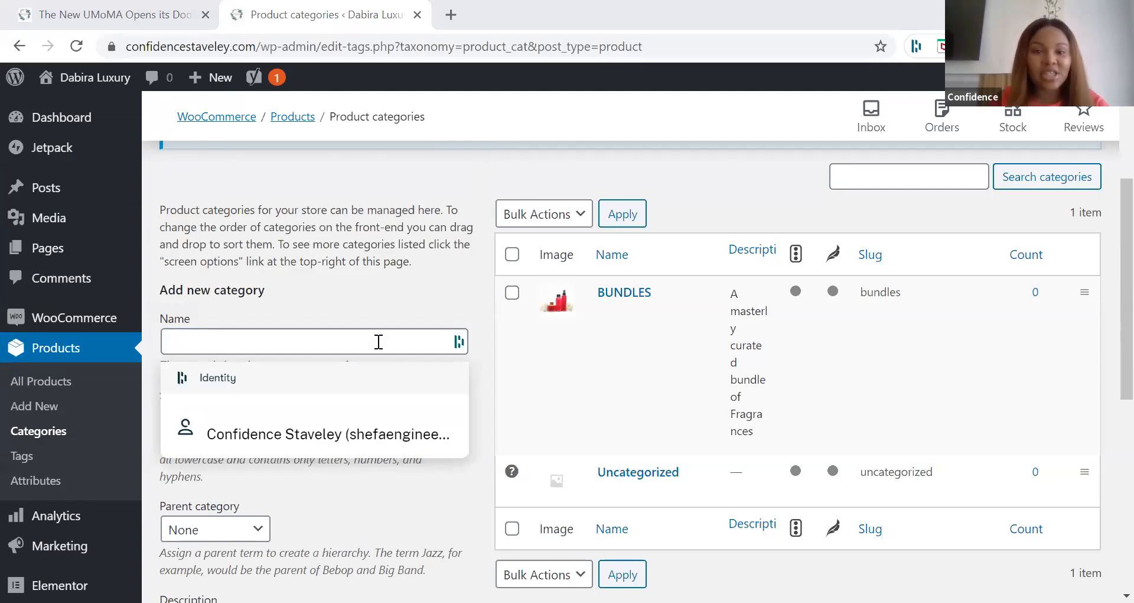
pyautogui.write('CANDLES')
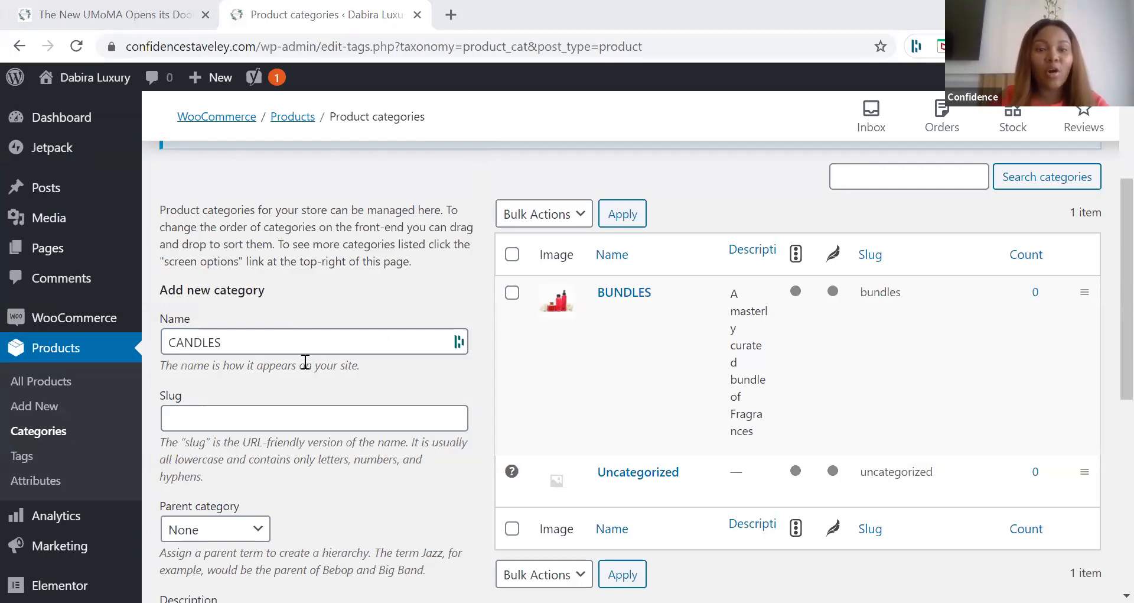
pyautogui.scroll(-5, 306, 362)
pyautogui.click(305, 361)
pyautogui.write('Range of scented candles')
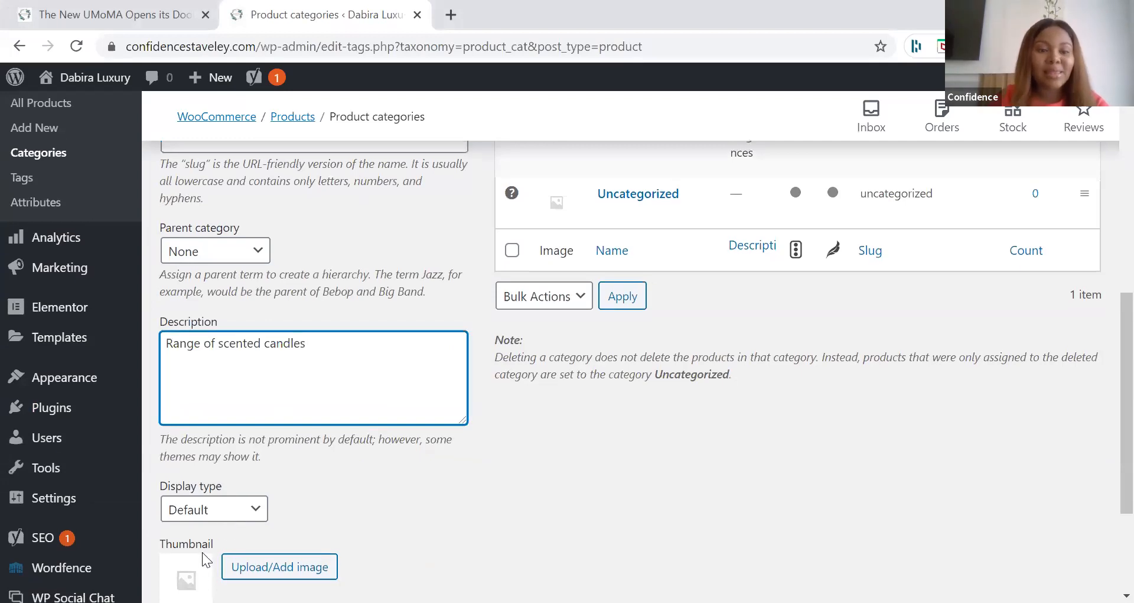
# Step: Use the existing Citronella candle and matches picture as the CANDLES thumbnail and add the category
pyautogui.click(242, 560)
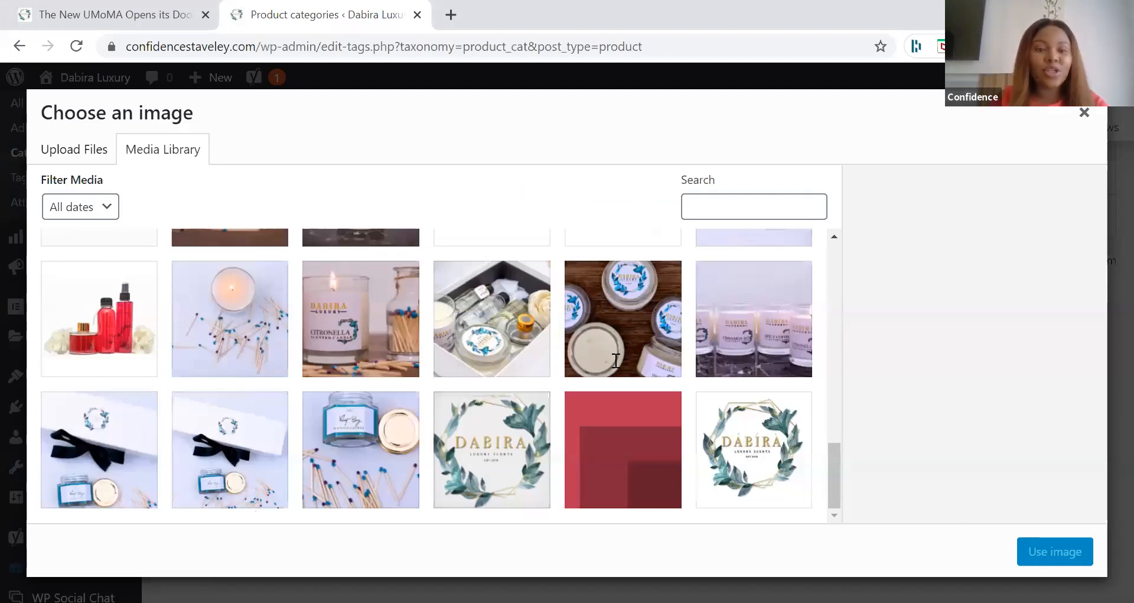
pyautogui.click(361, 319)
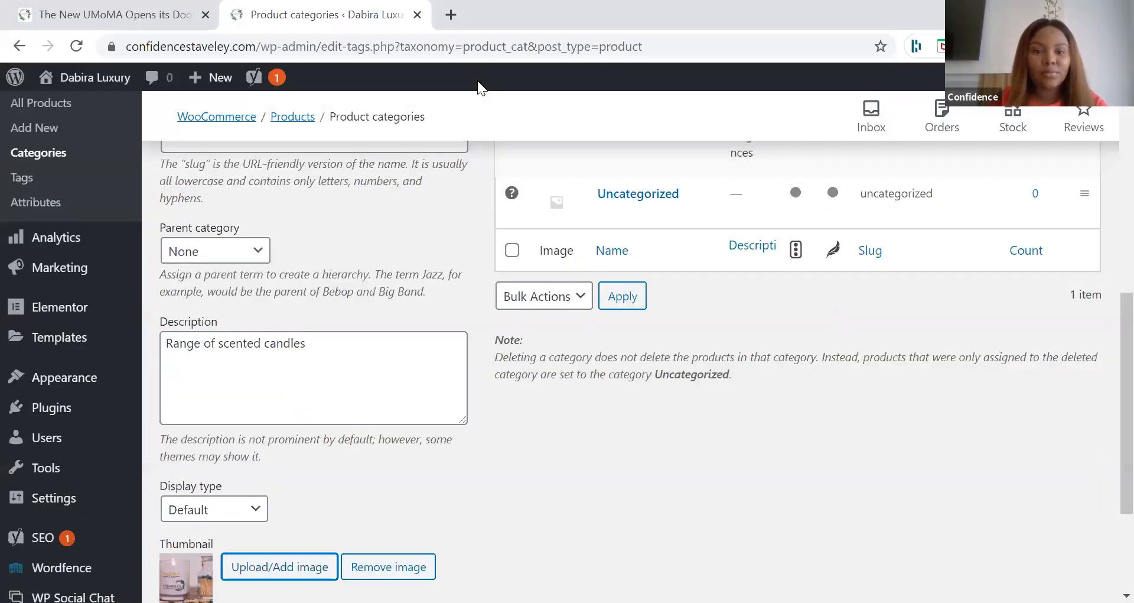
pyautogui.scroll(-2, 325, 451)
pyautogui.click(215, 504)
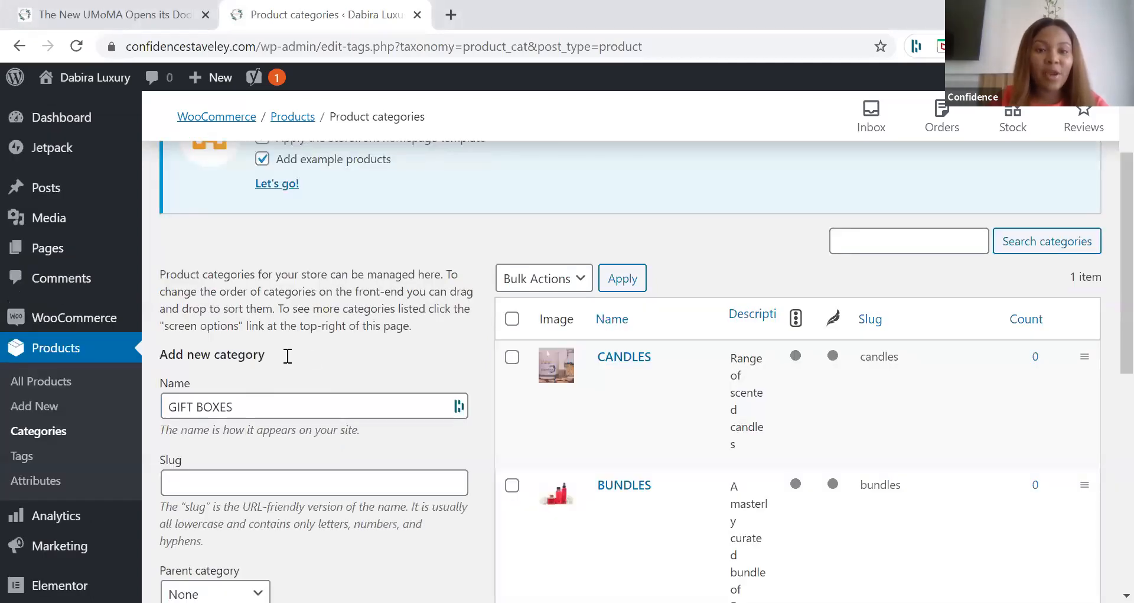
# Step: Describe the GIFT BOXES category as "Curated fragrances in a beautiful gift box", use the open gift box picture as thumbnail, and add it
pyautogui.scroll(-3, 288, 355)
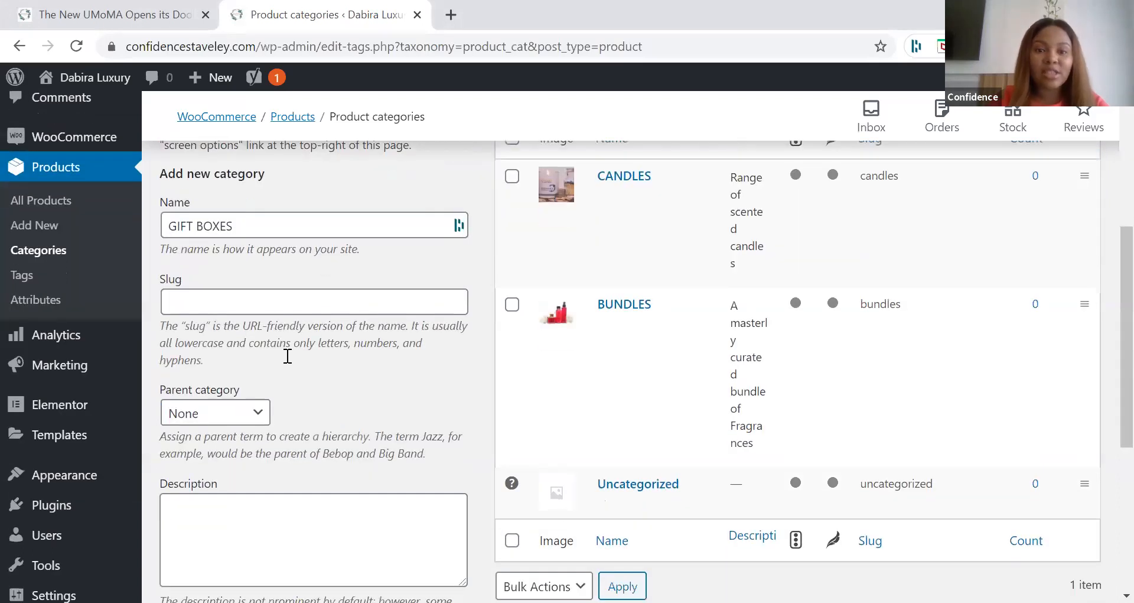
pyautogui.scroll(-3, 287, 356)
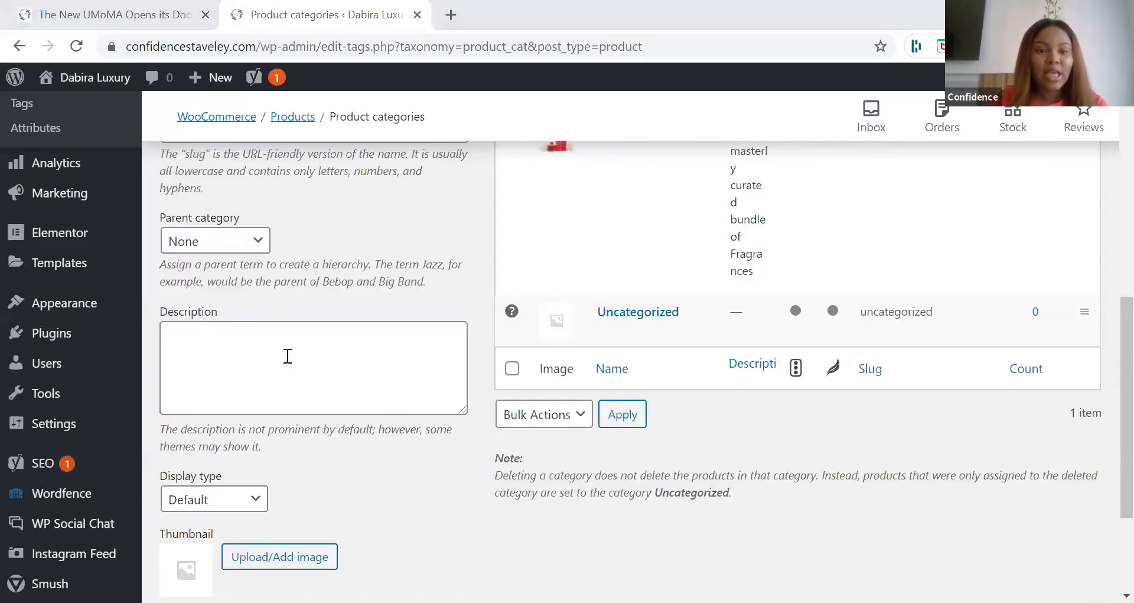
pyautogui.click(195, 370)
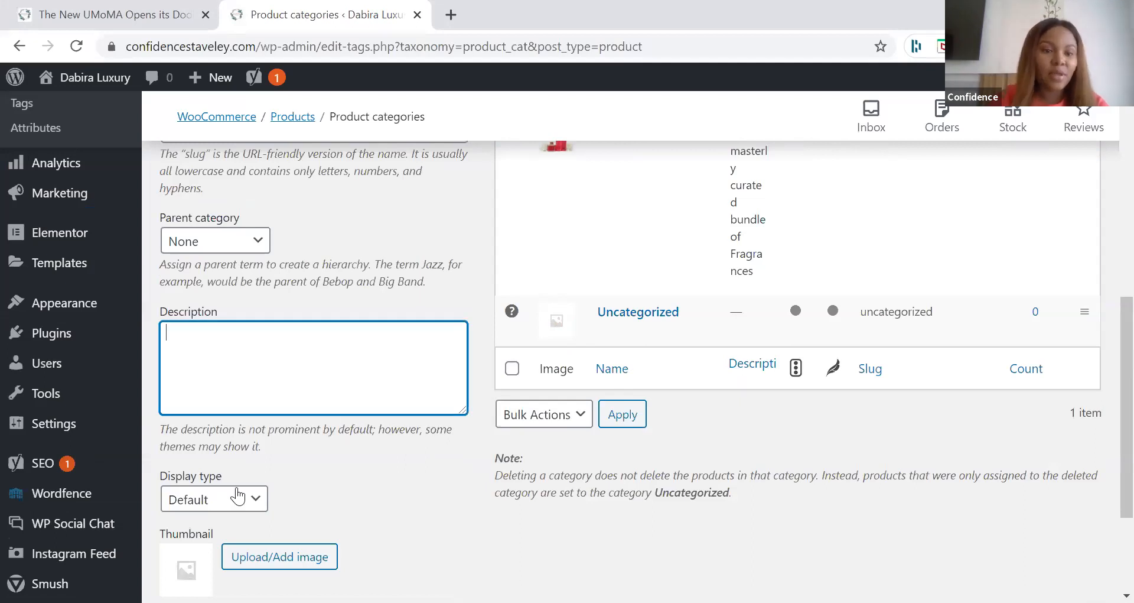
pyautogui.write('Curated fragrances in a beautiful gift box')
pyautogui.scroll(-1, 256, 497)
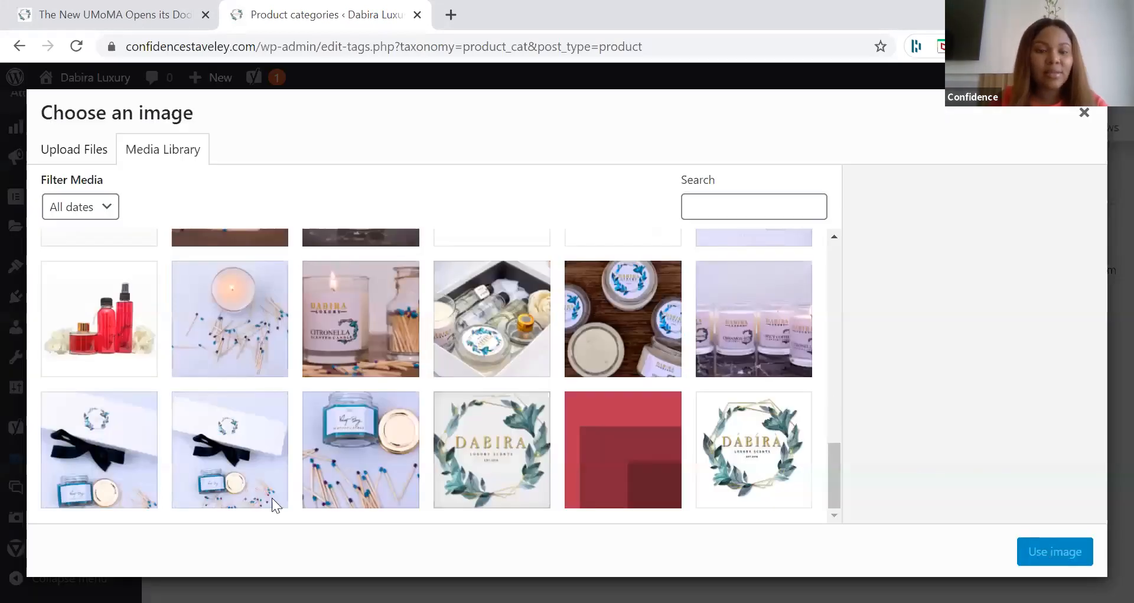
pyautogui.click(438, 366)
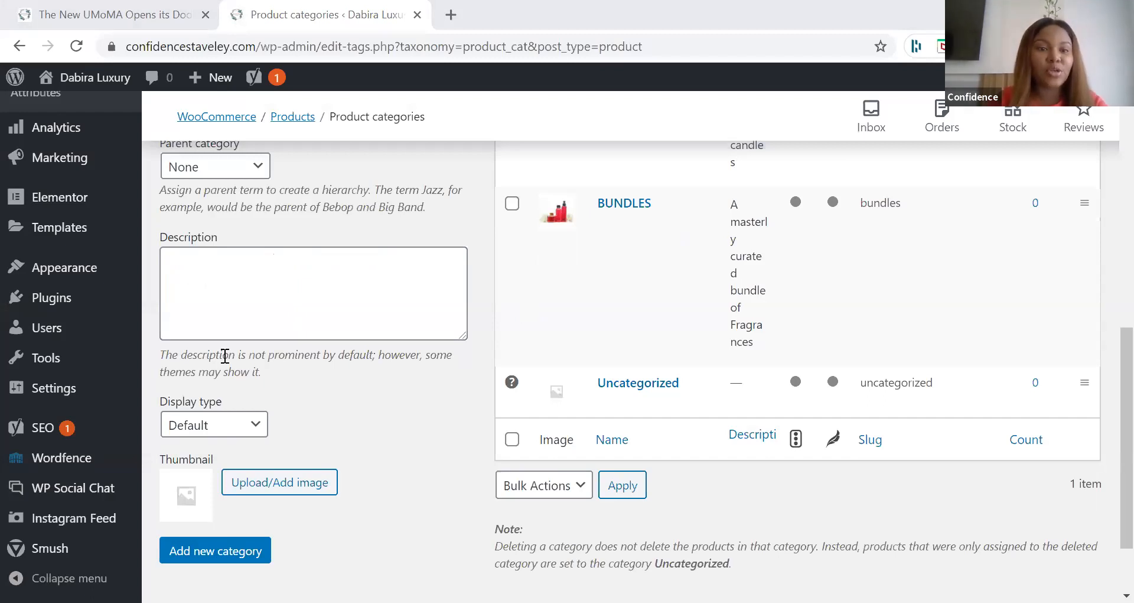
# Step: Name a new product category REED DIFFUSER with the description "Our reed diffuser range gives a long-lasting aroma to your space"
pyautogui.scroll(5, 225, 355)
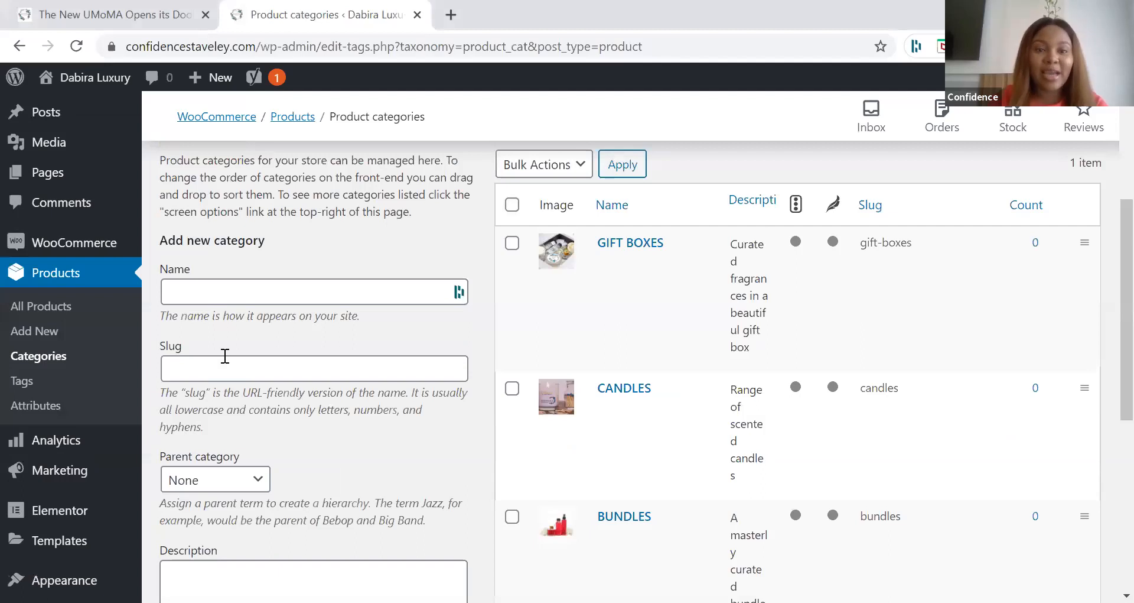
pyautogui.scroll(1, 225, 355)
pyautogui.click(225, 355)
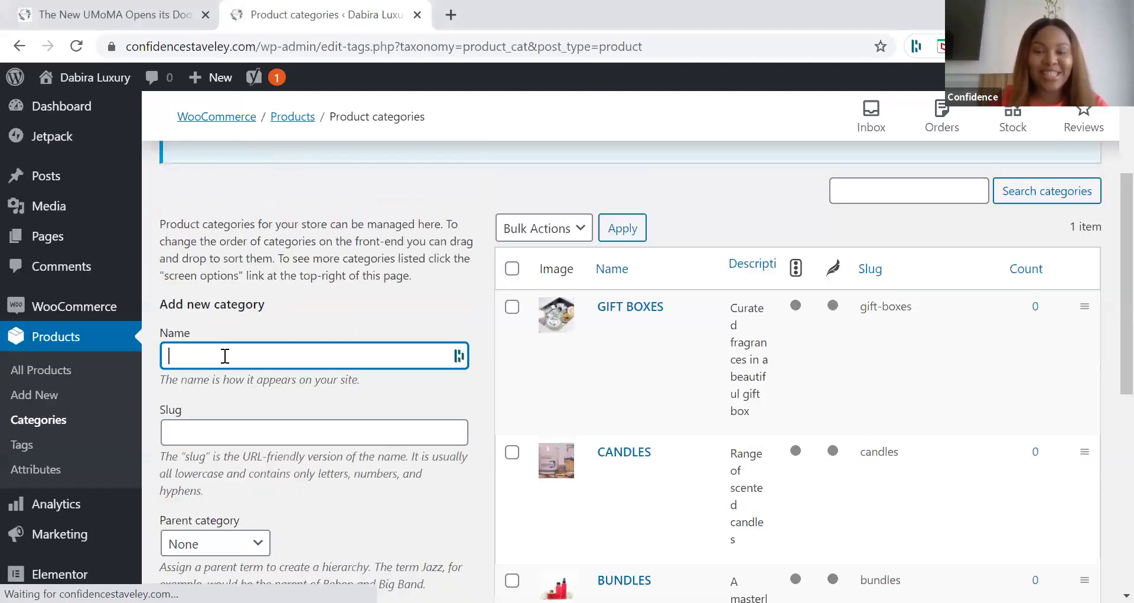
pyautogui.write('REED DIFFUSER')
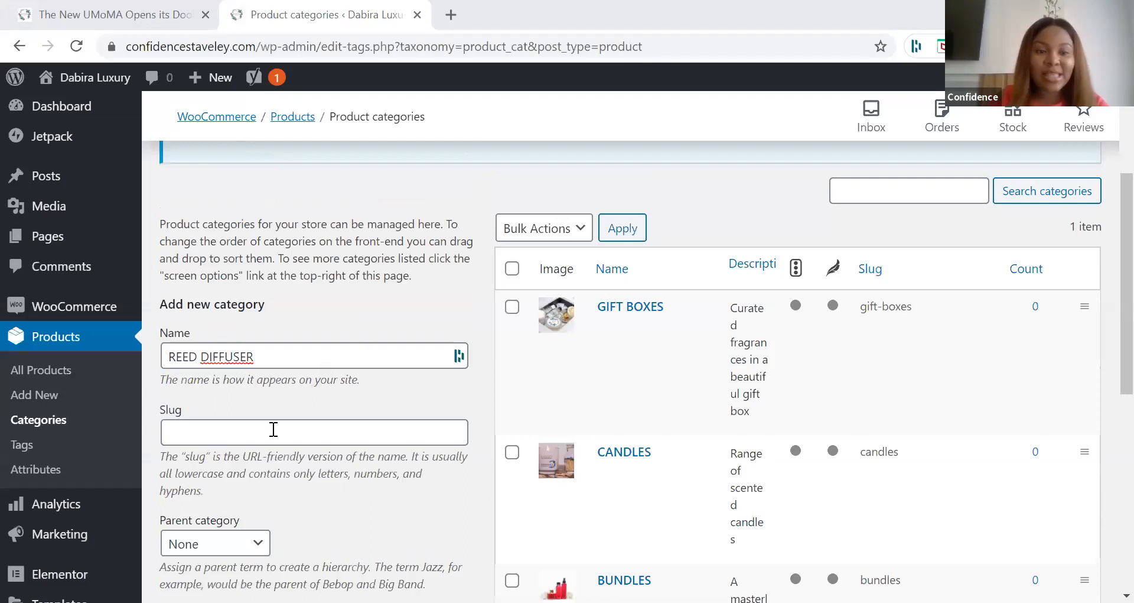
pyautogui.scroll(-3, 274, 430)
pyautogui.click(269, 397)
pyautogui.write('Our reed diffuser range gives a long-lasting aroma to your space')
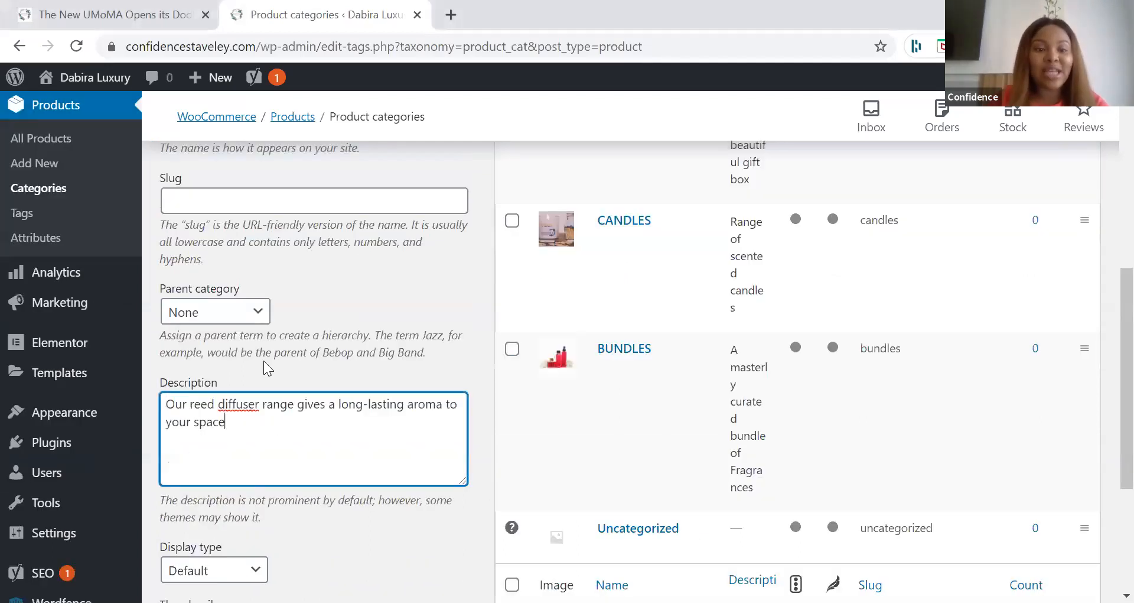
# Step: Set Fruity-Reed-Diffuser.jpg from the media library as the REED DIFFUSER thumbnail and add the category
pyautogui.scroll(-2, 296, 443)
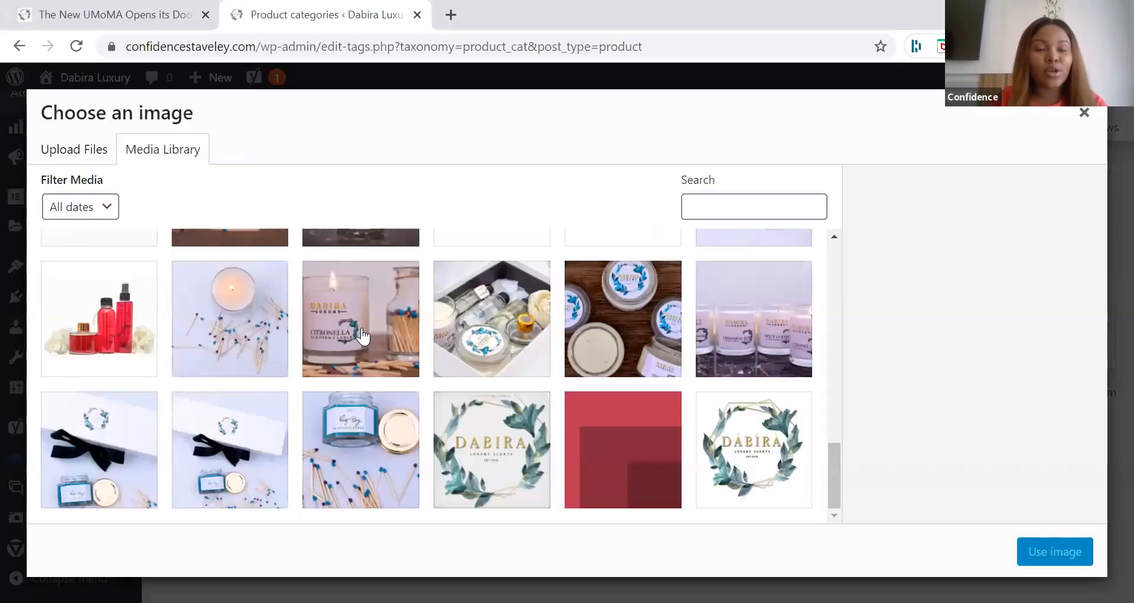
pyautogui.scroll(4, 363, 337)
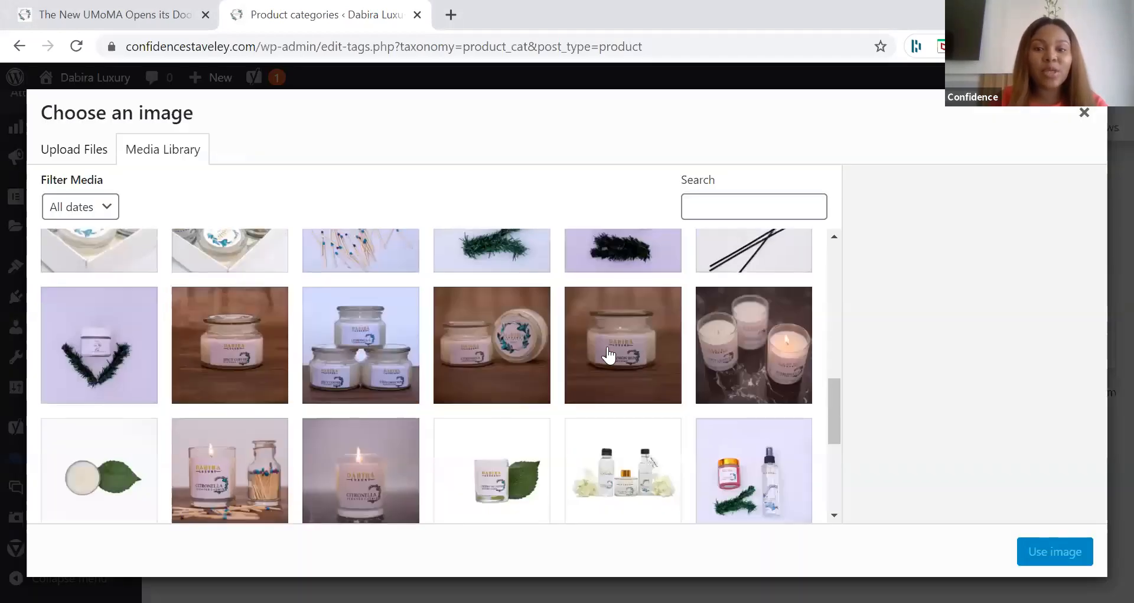
pyautogui.scroll(6, 609, 357)
pyautogui.click(609, 356)
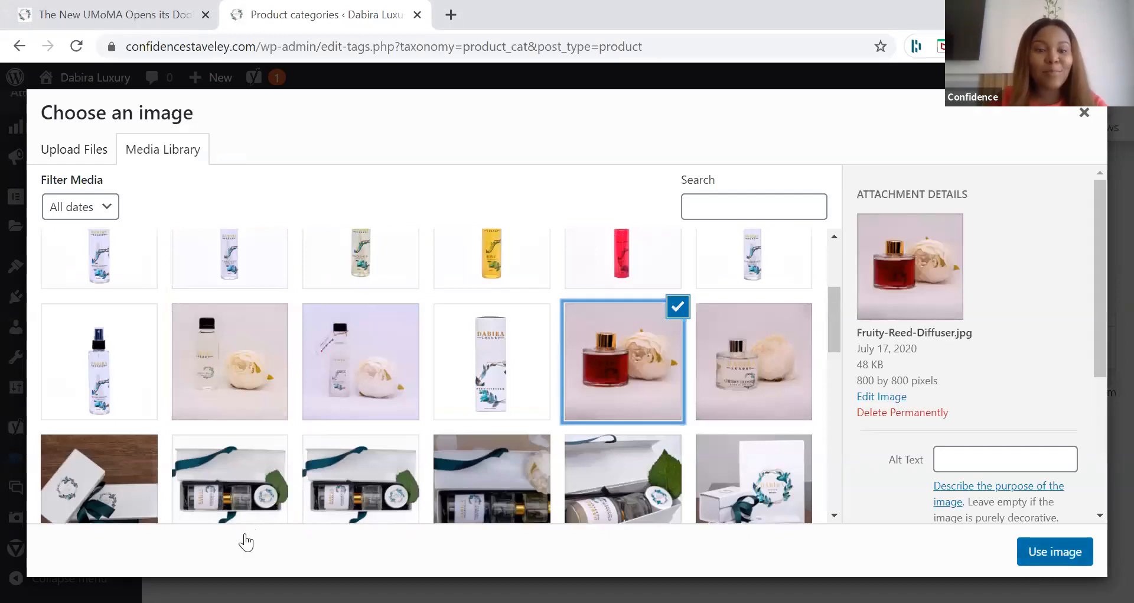
pyautogui.press('Escape')
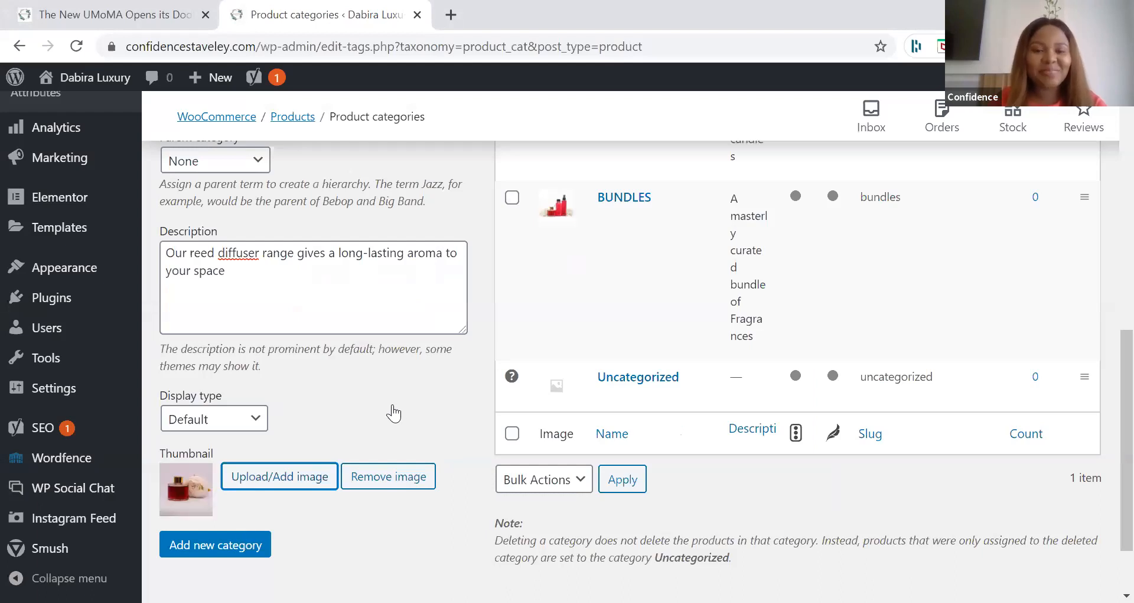
pyautogui.click(215, 544)
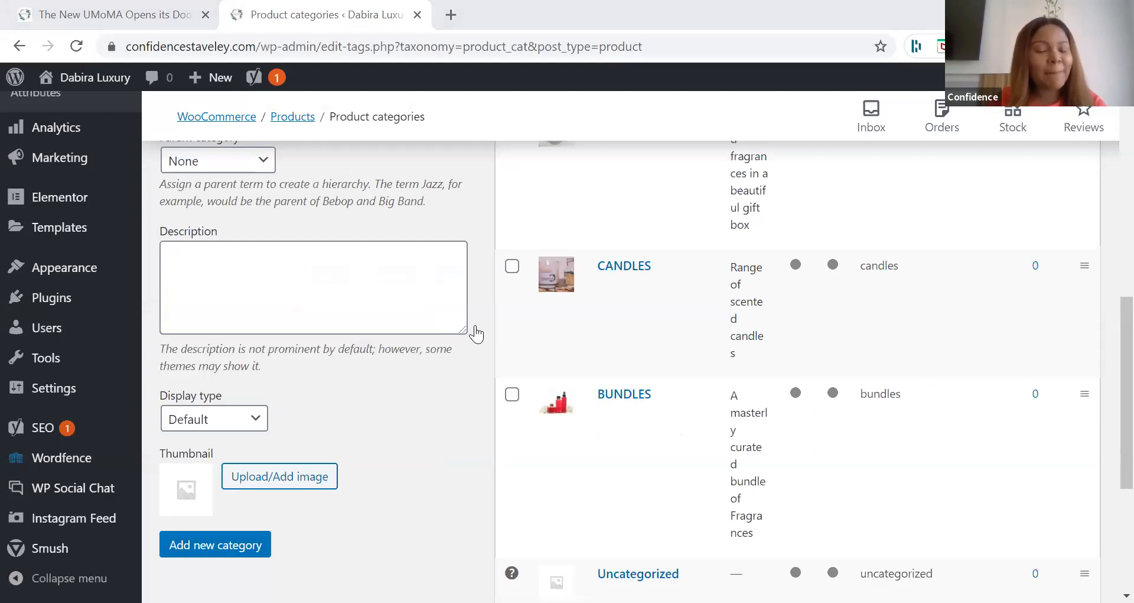
# Step: Name a new product category ROOM MIST with the description "Our room mist range gives a long-lasting aroma to your space"
pyautogui.scroll(1, 236, 258)
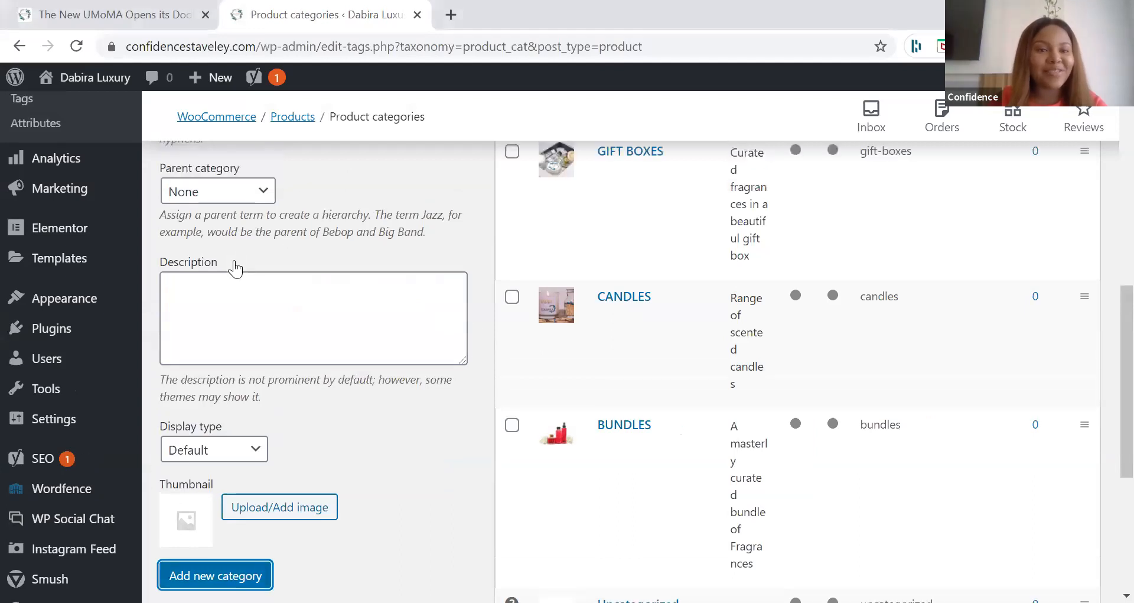
pyautogui.scroll(4, 236, 269)
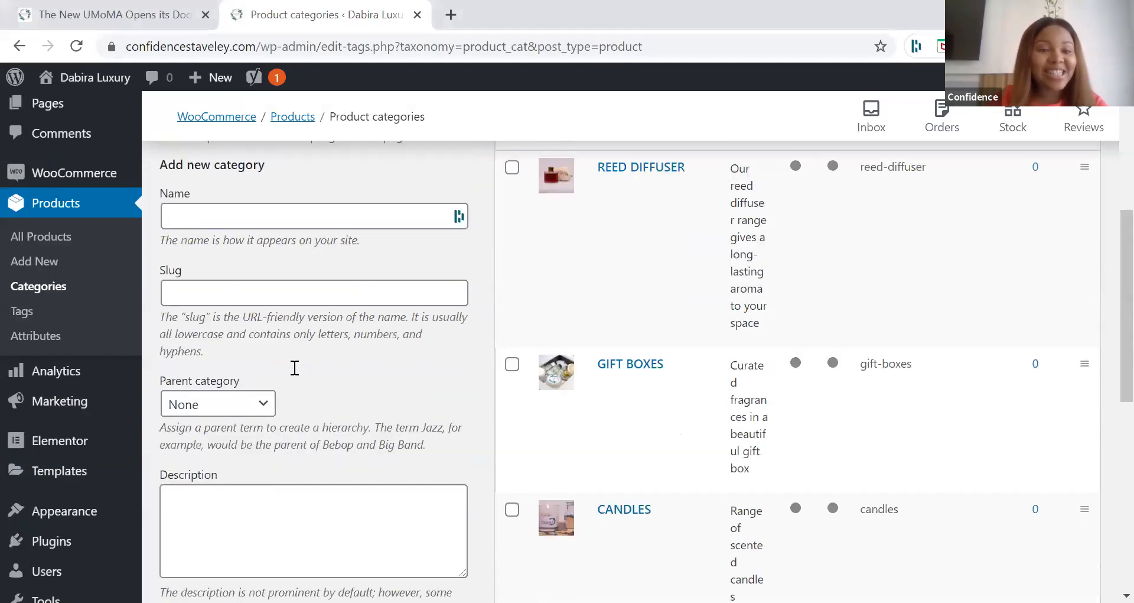
pyautogui.scroll(1, 289, 437)
pyautogui.click(228, 276)
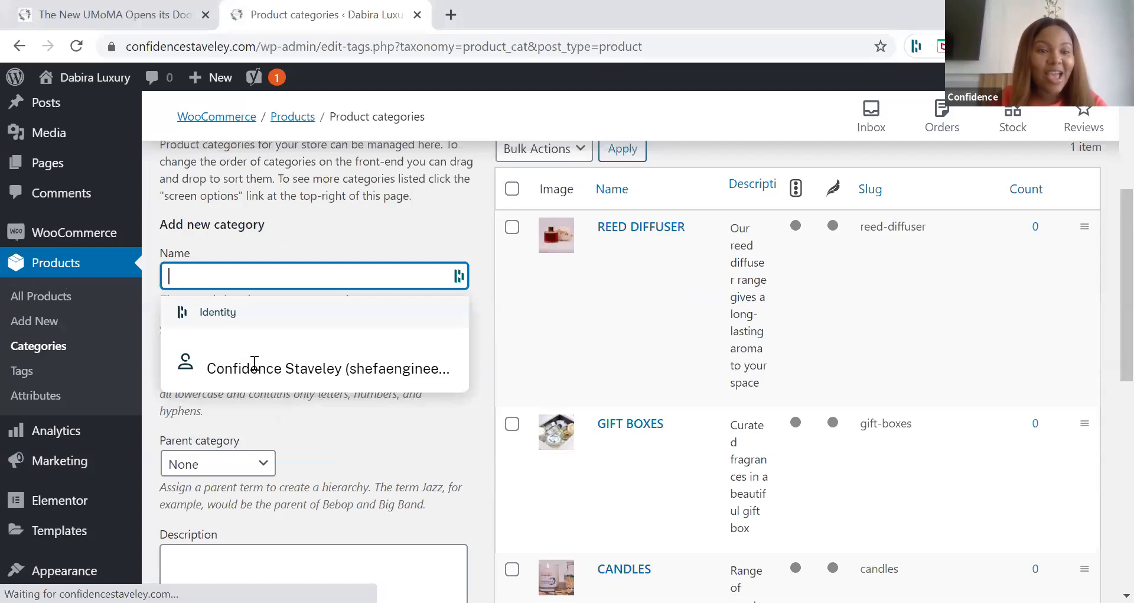
pyautogui.write('ROOM MIST')
pyautogui.scroll(-2, 254, 363)
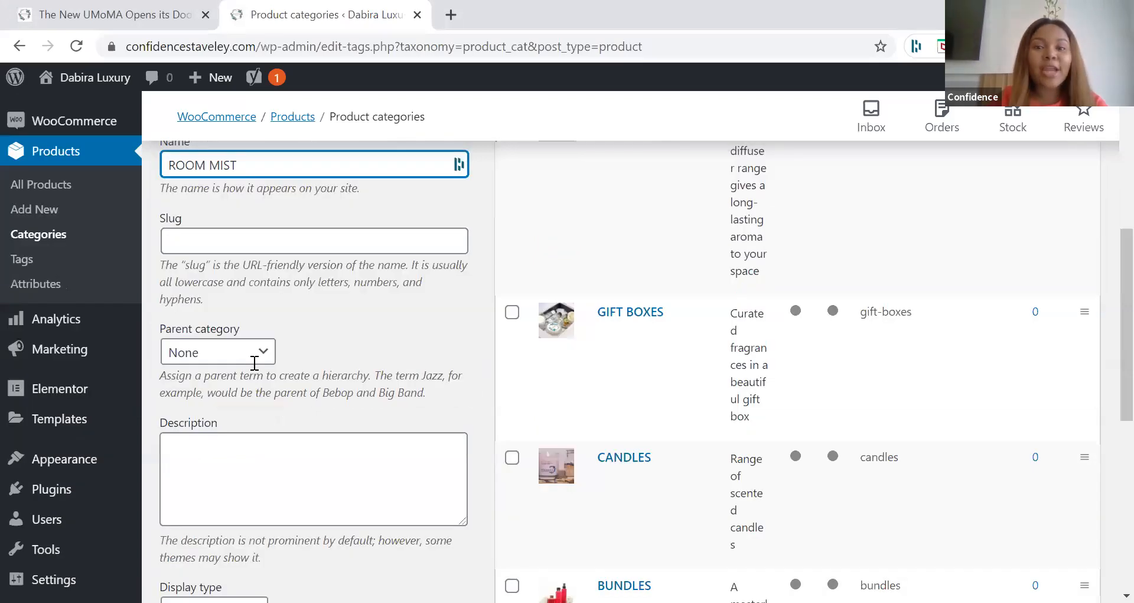
pyautogui.scroll(-2, 254, 363)
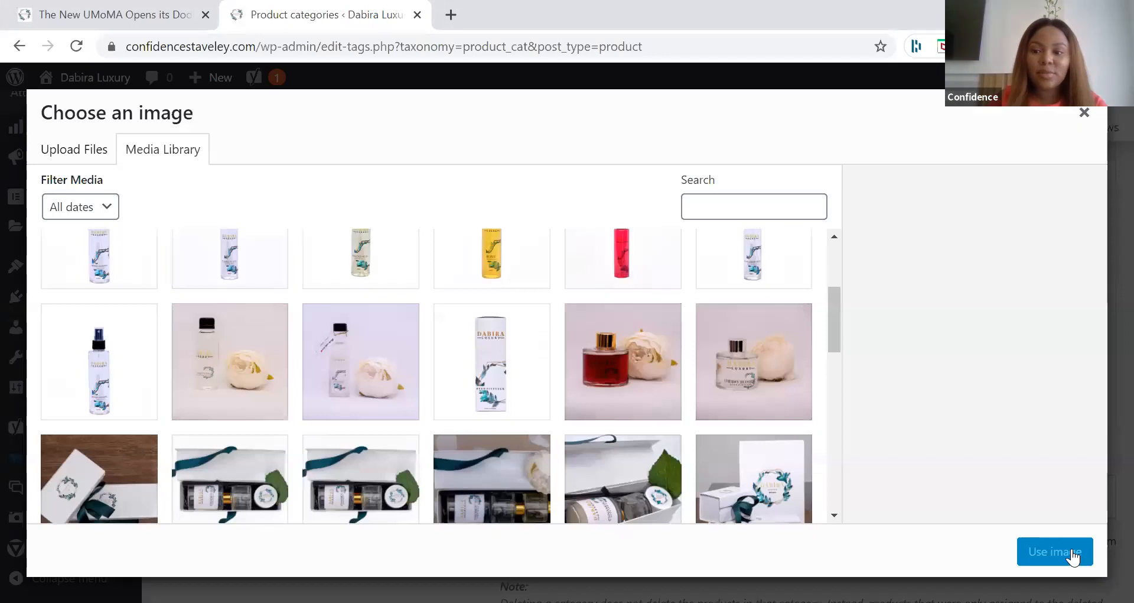
# Step: Use the yellow spray bottle picture from the media library as the ROOM MIST thumbnail and add the category
pyautogui.scroll(3, 649, 450)
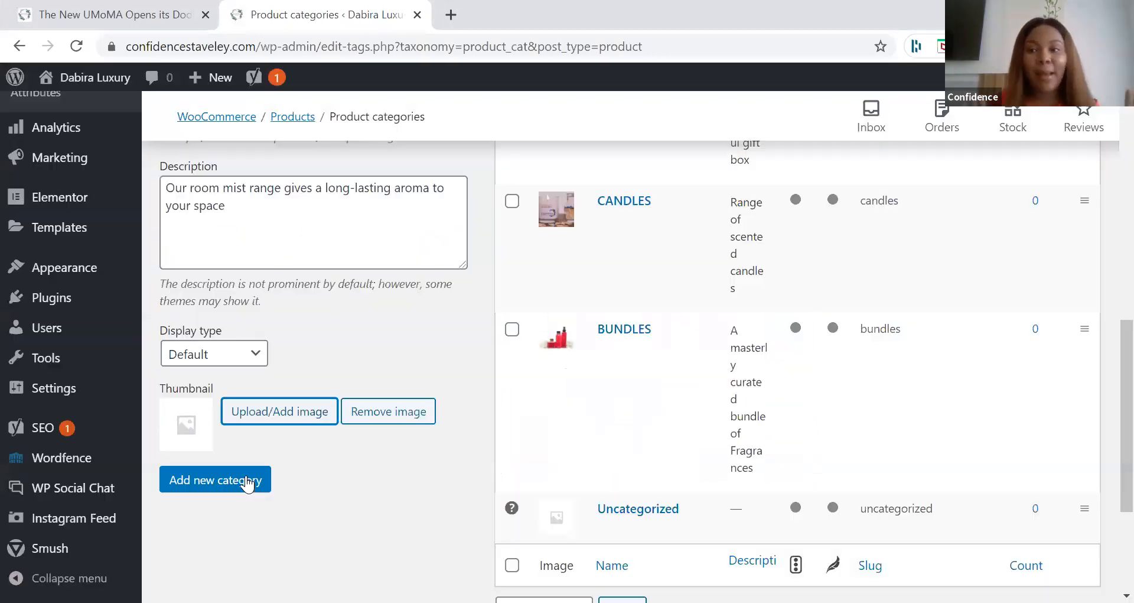
pyautogui.click(247, 482)
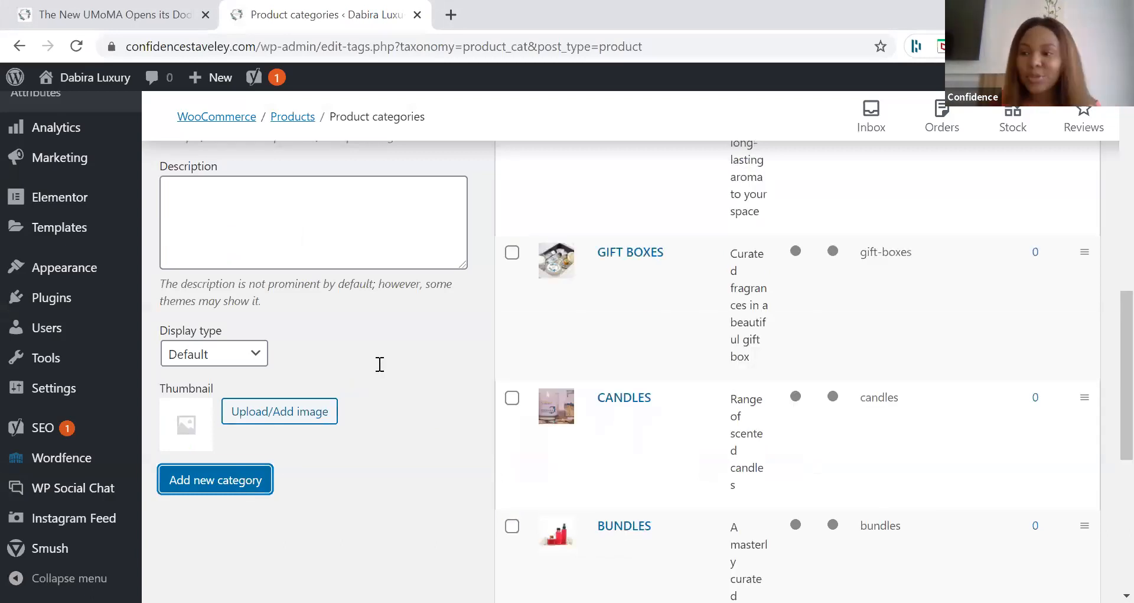
pyautogui.scroll(3, 380, 364)
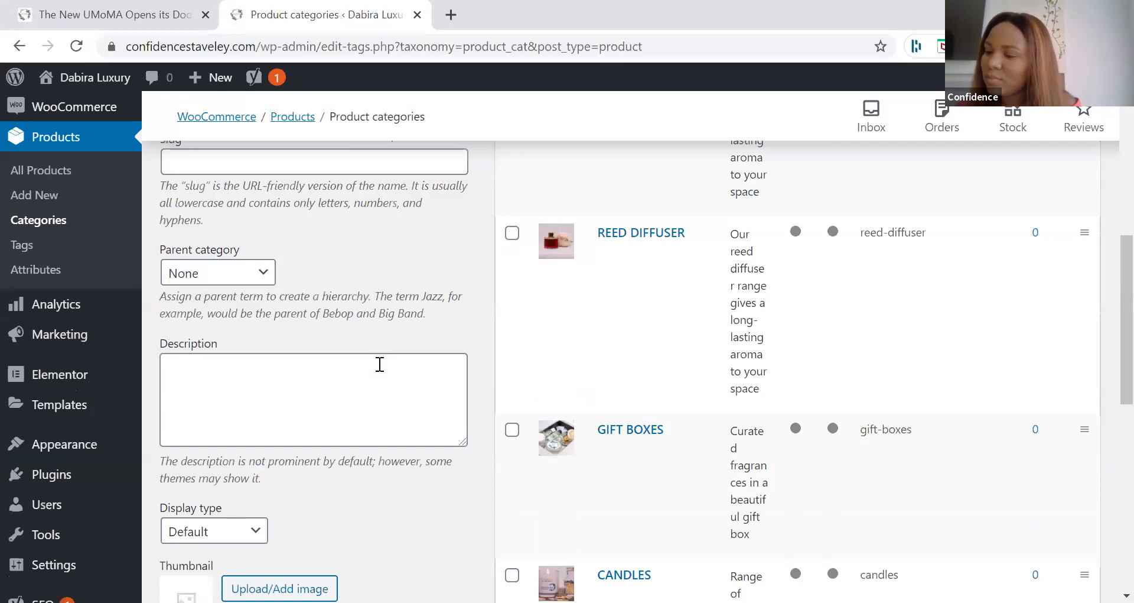
pyautogui.scroll(1, 380, 364)
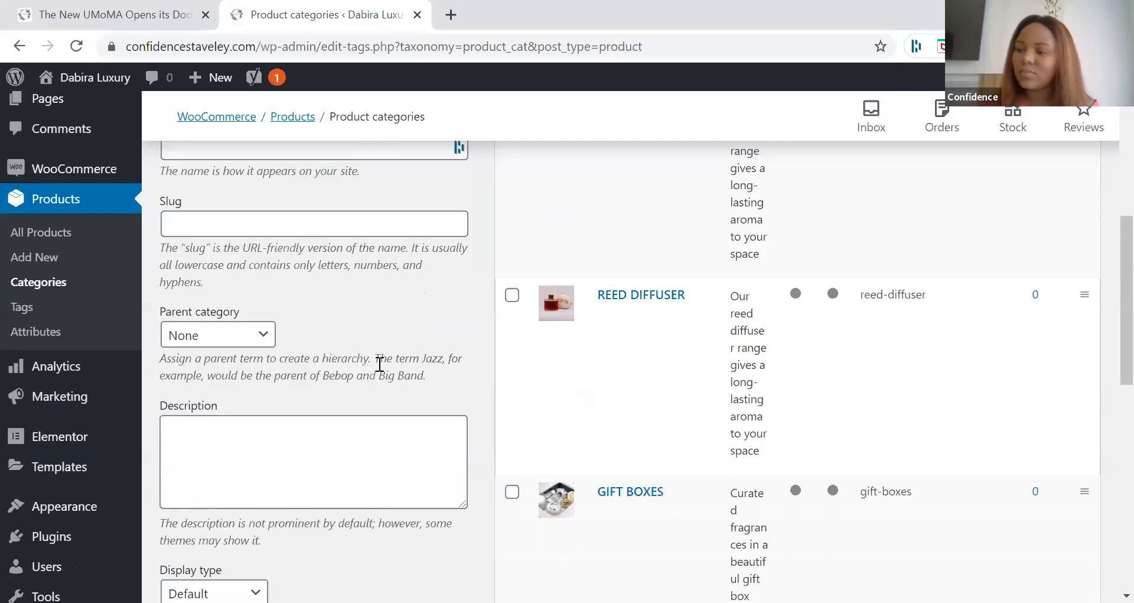
pyautogui.scroll(2, 380, 364)
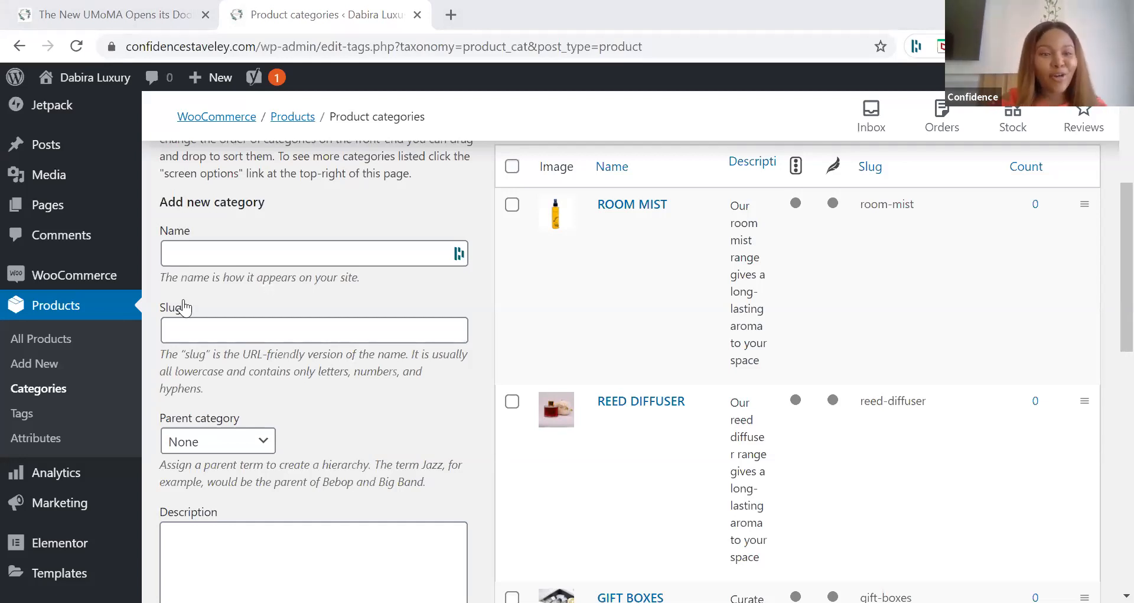
# Step: Start a new product and name it "Timeless Collection"
pyautogui.click(35, 366)
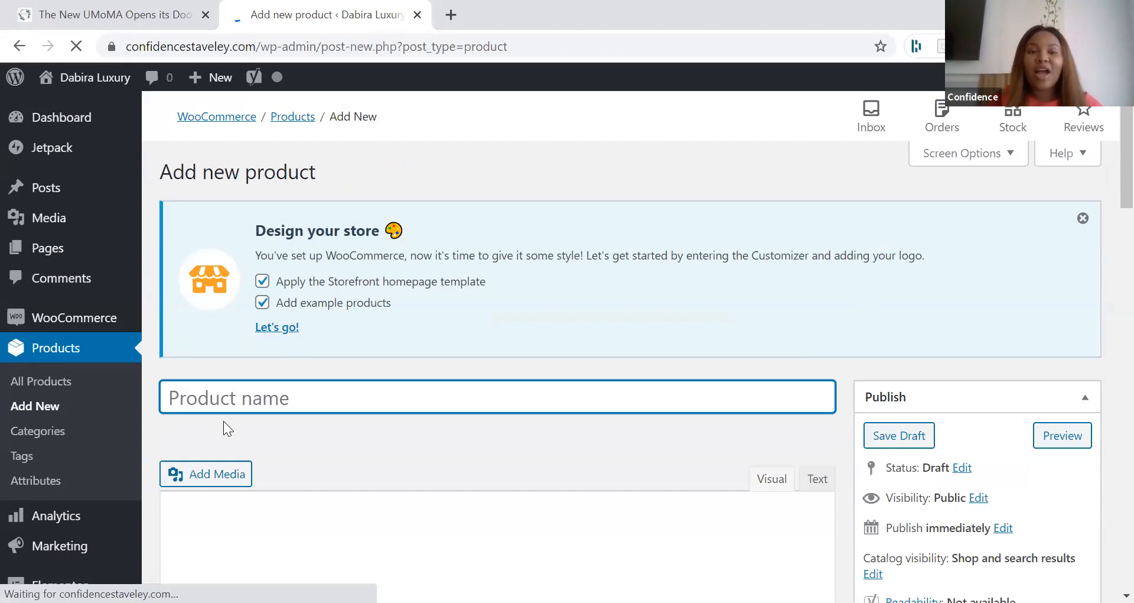
pyautogui.scroll(-2, 224, 421)
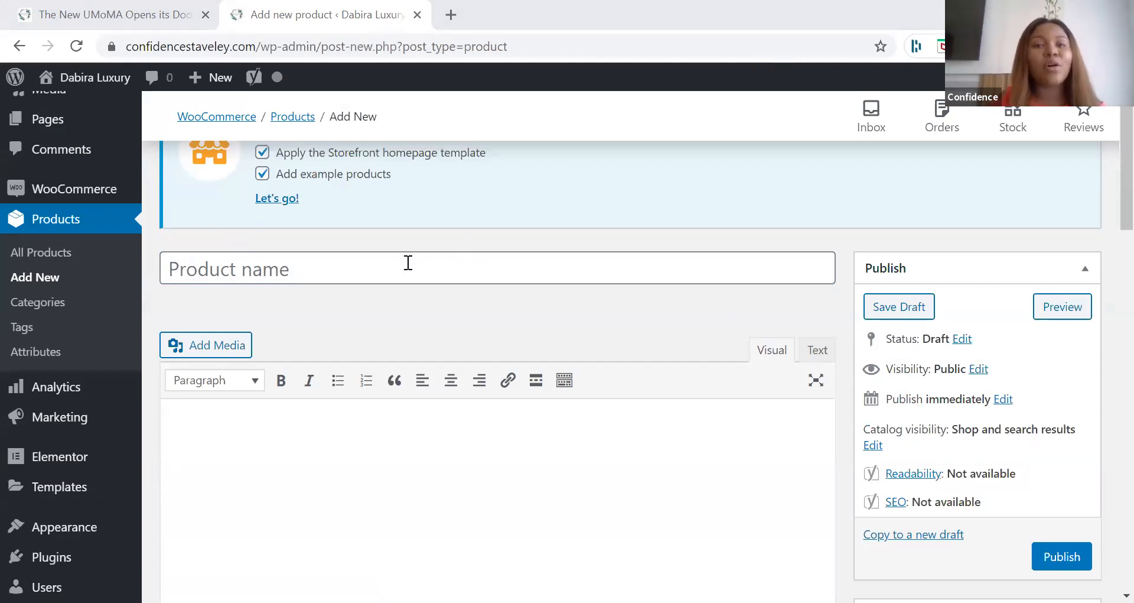
pyautogui.scroll(1, 408, 263)
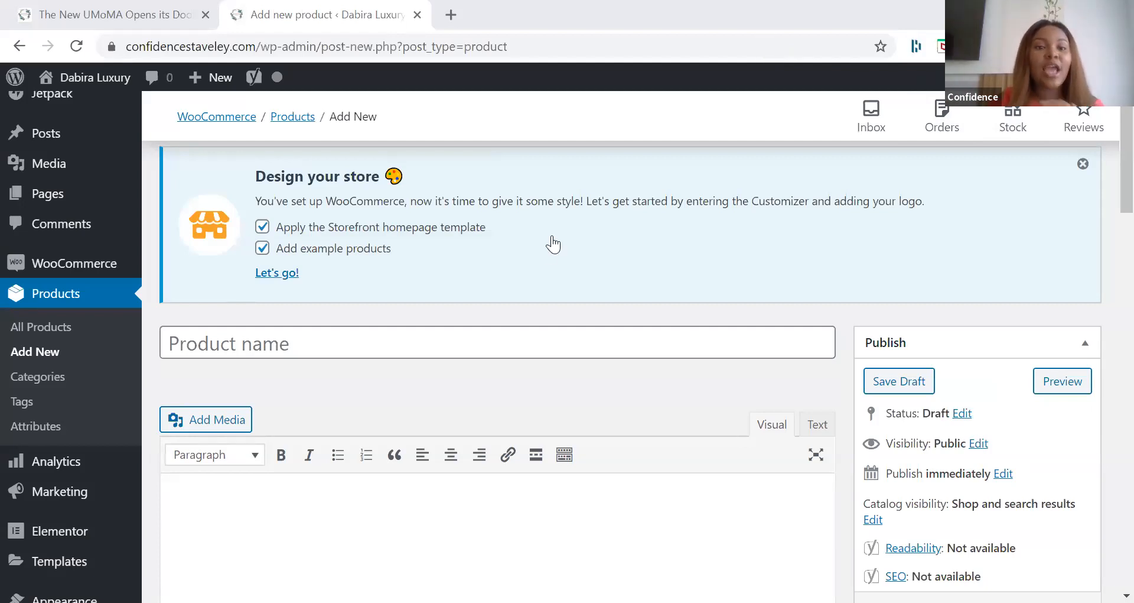
pyautogui.click(482, 340)
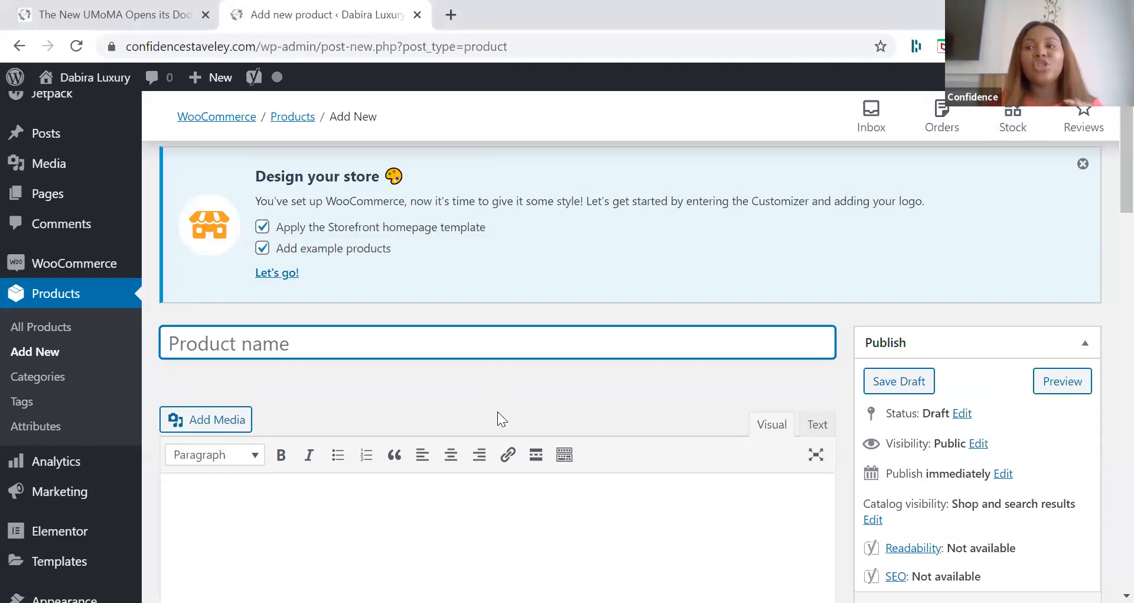
pyautogui.scroll(-2, 498, 411)
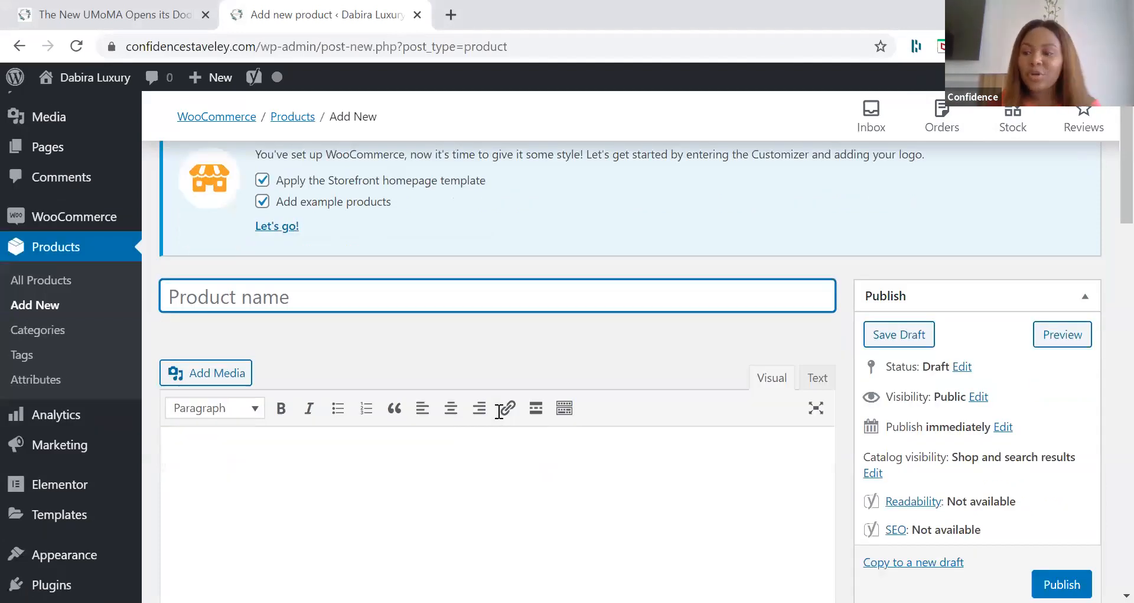
pyautogui.scroll(-2, 499, 412)
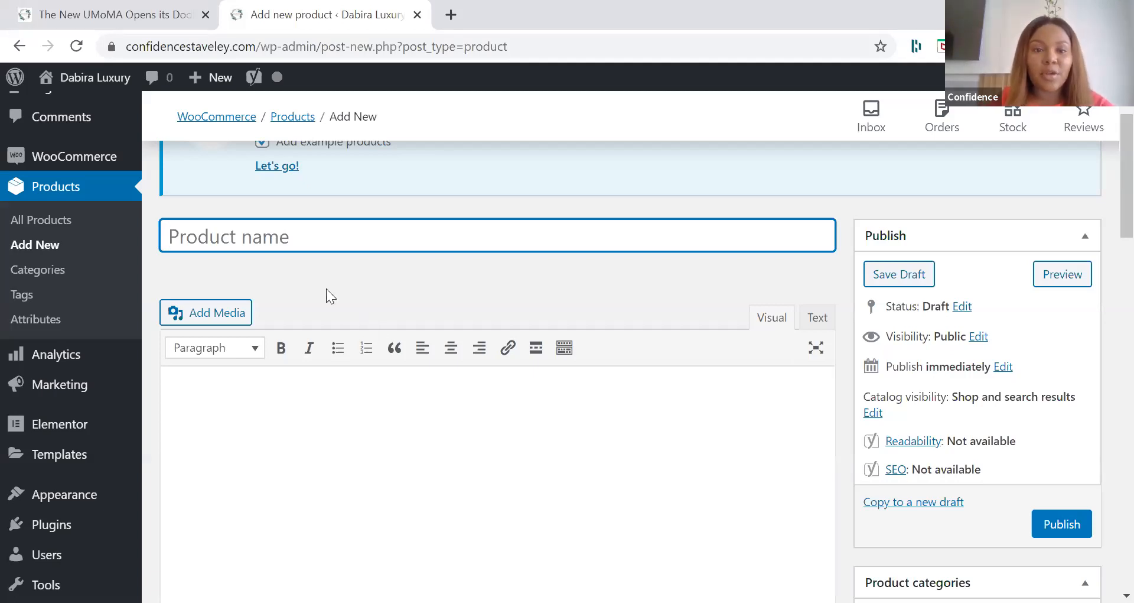
pyautogui.hotkey('alt', 'Tab')
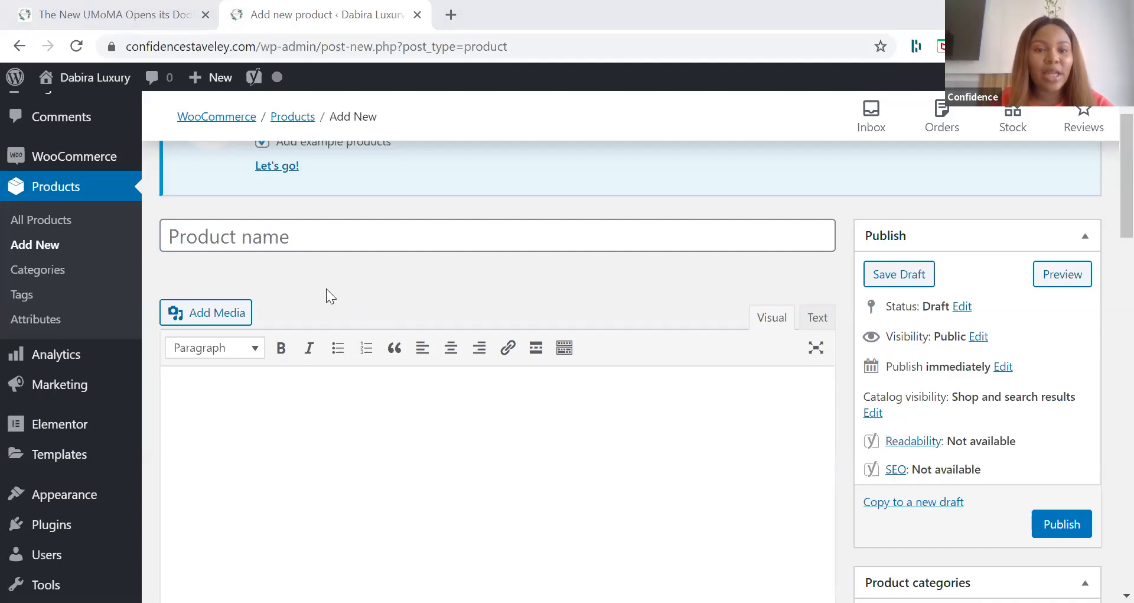
pyautogui.click(324, 238)
pyautogui.write('Timeless Collection')
# Step: Paste the scented candle text beginning "Why does your room, living room or office" as the product description and correct "ambience" to "ambiance"
pyautogui.click(554, 505)
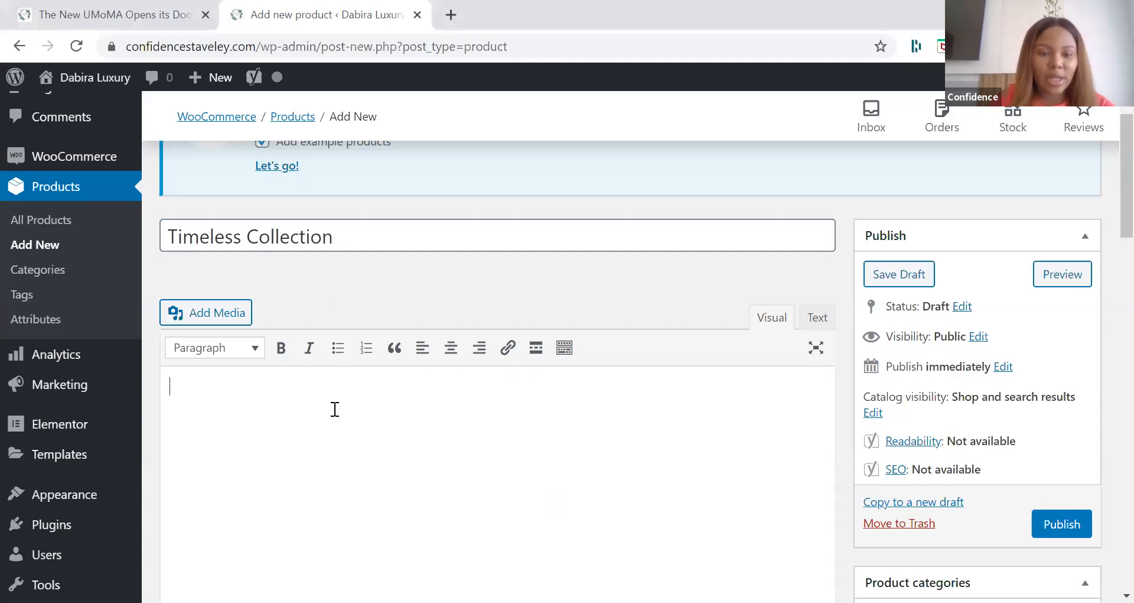
pyautogui.write('Why does your room, living room or office smell so damp? Instantly get rid of that smell by burning our scented candles and create a luxurious and relaxing ambience. With notes of lemon and musk infused with Lilac and Amber, our scented candles are just the ideal scent in a jar for your space.')
pyautogui.scroll(-2, 519, 427)
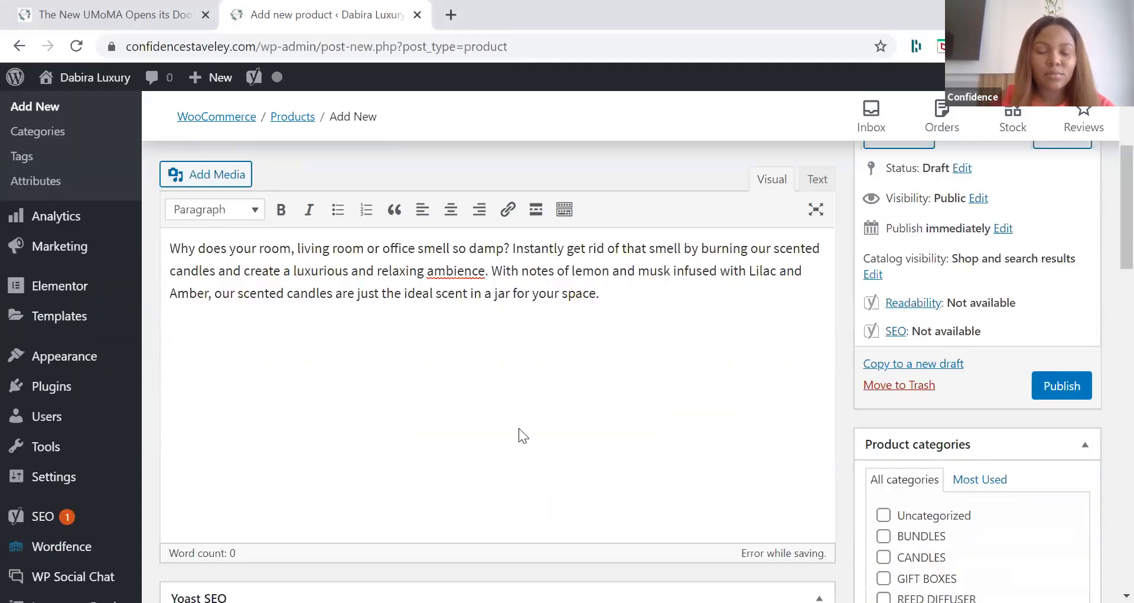
pyautogui.scroll(-1, 466, 422)
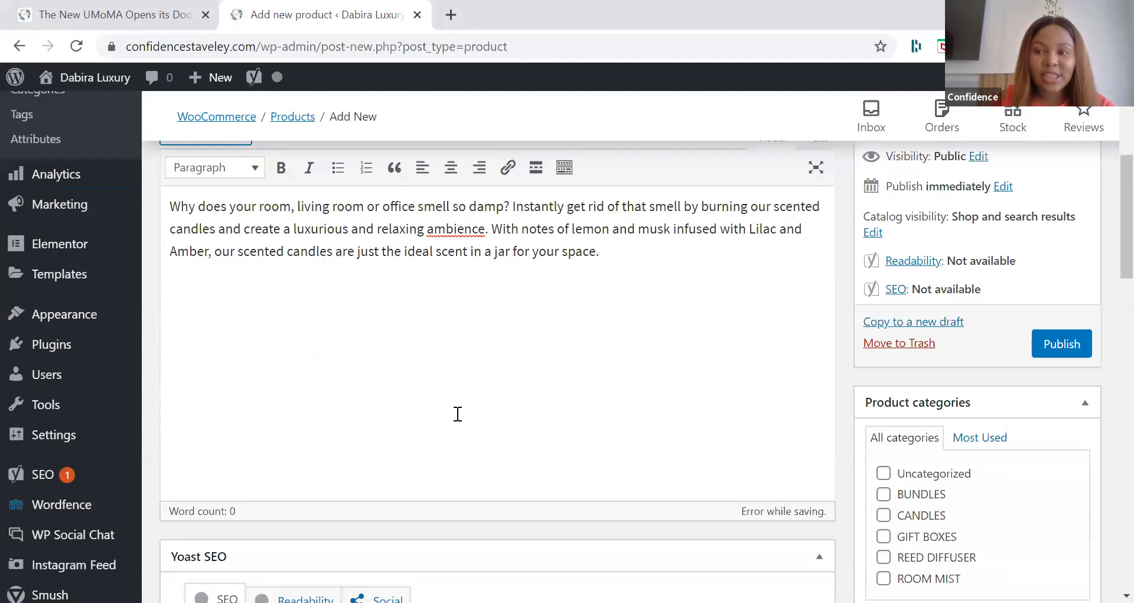
pyautogui.scroll(3, 504, 212)
pyautogui.scroll(2, 494, 182)
pyautogui.rightClick(456, 408)
pyautogui.press('Escape')
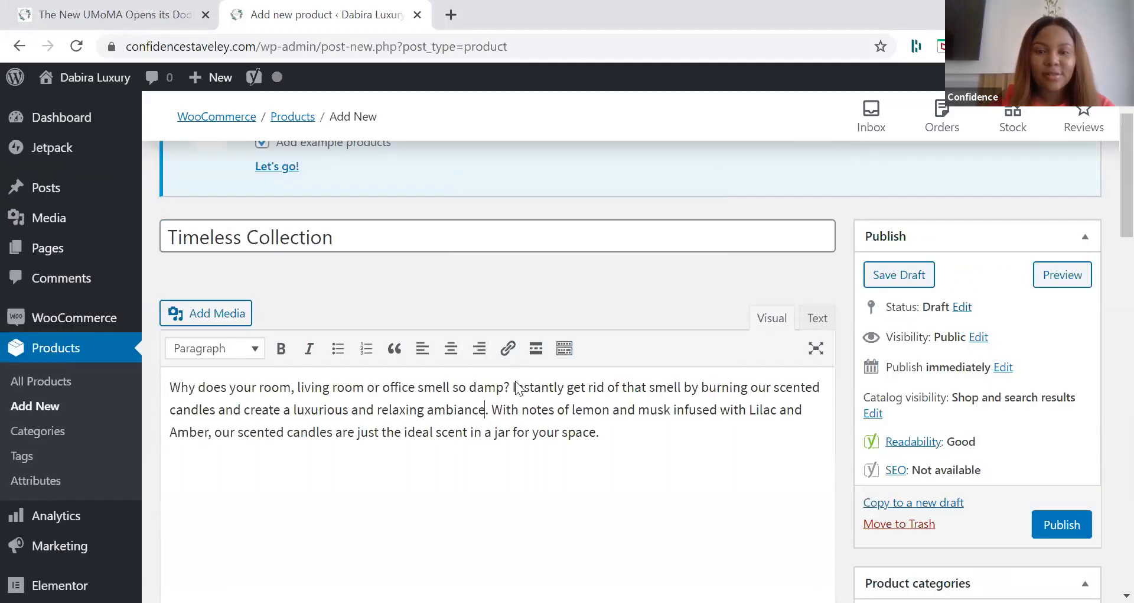
# Step: Paste the same scented candle text into the product short description
pyautogui.scroll(-14, 489, 412)
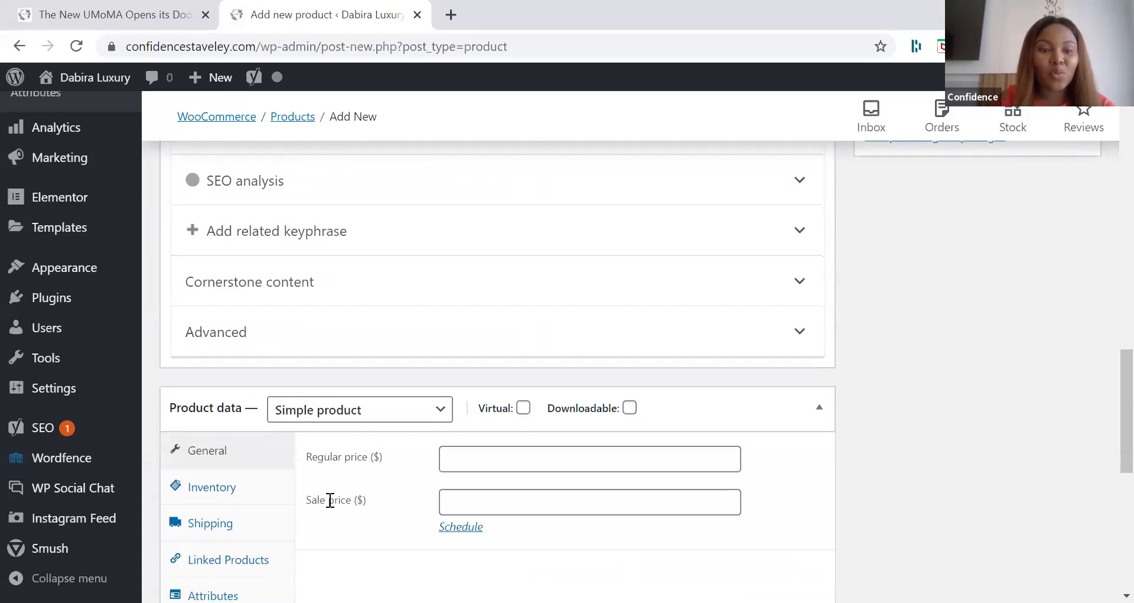
pyautogui.scroll(-7, 320, 499)
pyautogui.click(319, 500)
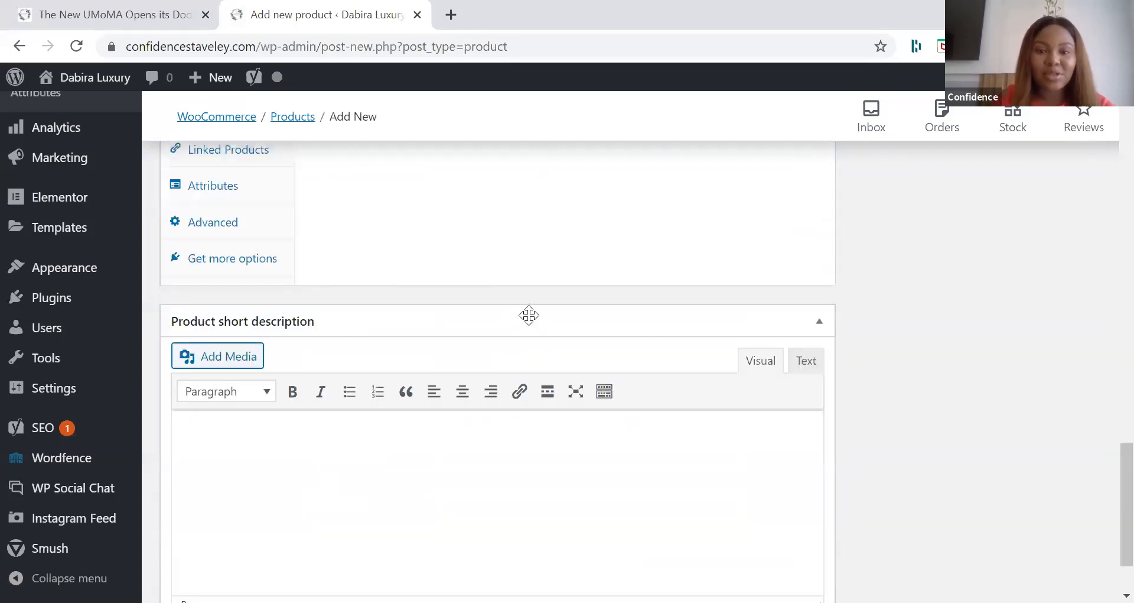
pyautogui.write('Why does your room, living room or office smell so damp? Instantly get rid of that smell by burning our scented candles and create a luxurious and relaxing ambience. With notes of lemon and musk infused with Lilac and Amber, our scented candles are just the ideal scent in a jar for your space.')
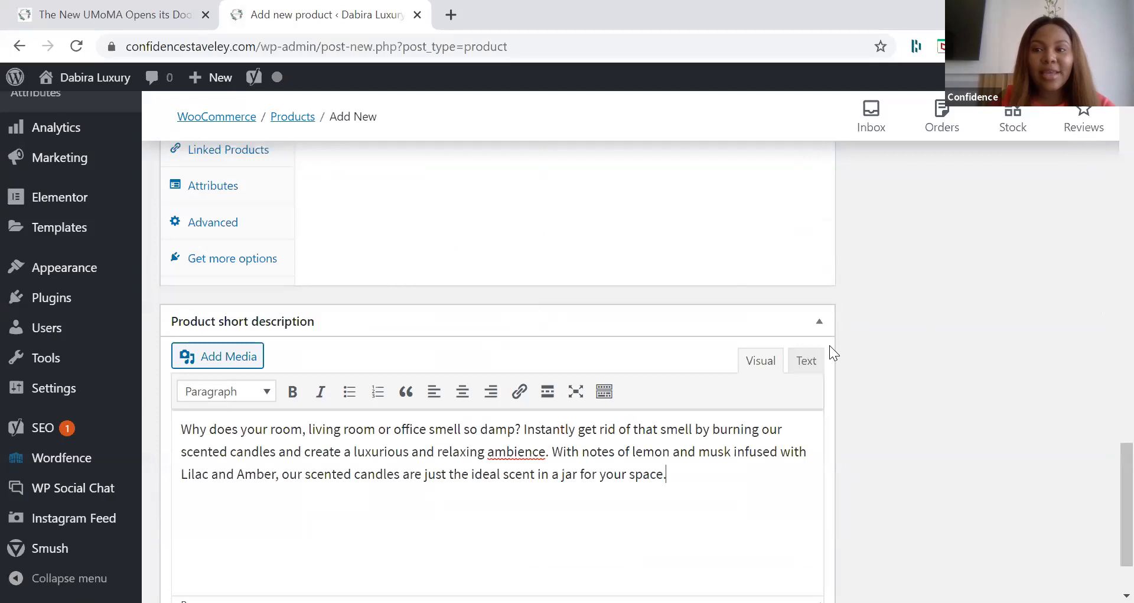
# Step: Set Timeless-Collection-5.jpg, the pink candle jar with green sprigs, from the media library as the product image
pyautogui.scroll(18, 830, 345)
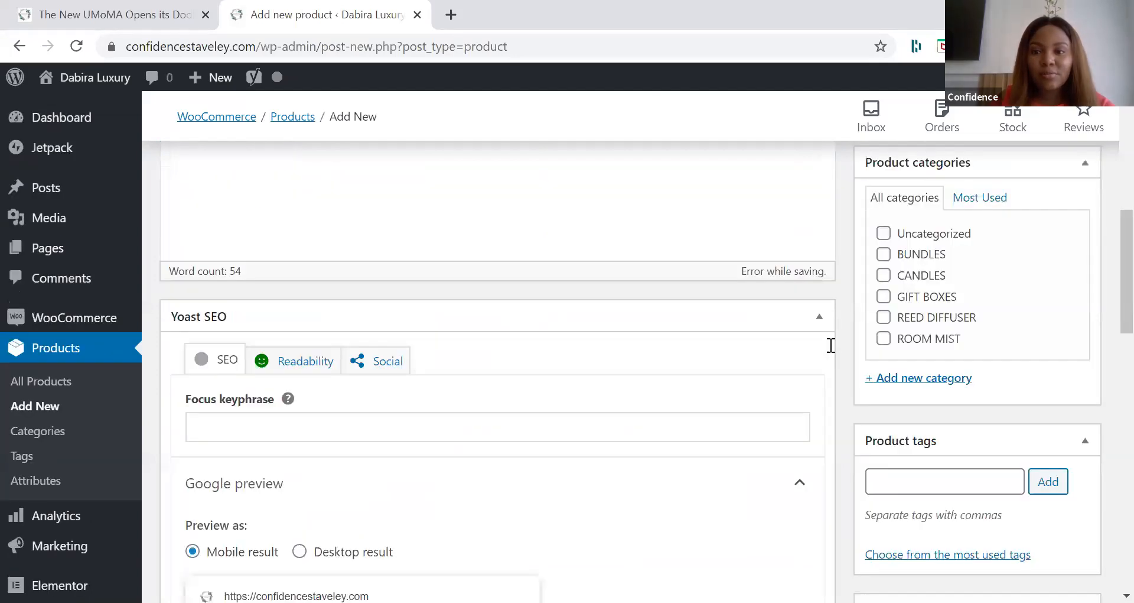
pyautogui.scroll(5, 830, 345)
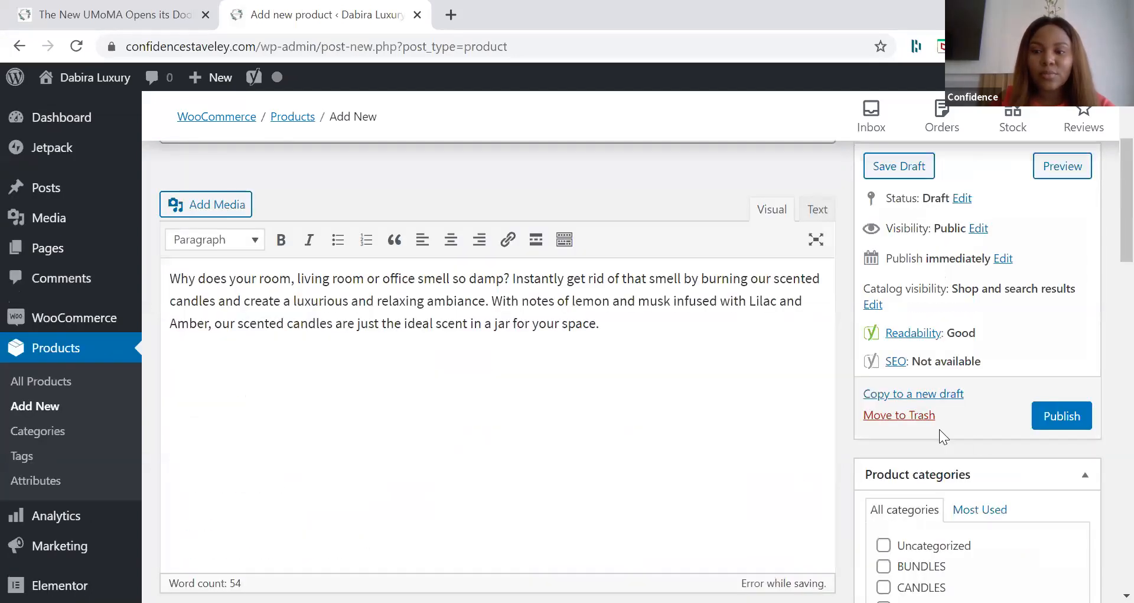
pyautogui.scroll(-6, 941, 496)
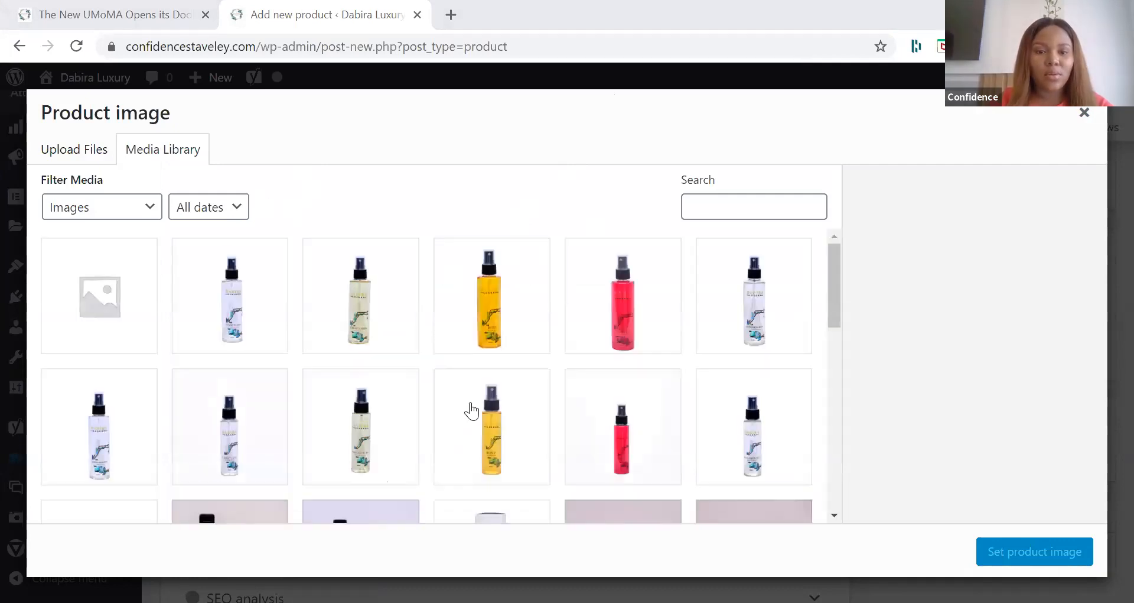
pyautogui.scroll(-2, 470, 410)
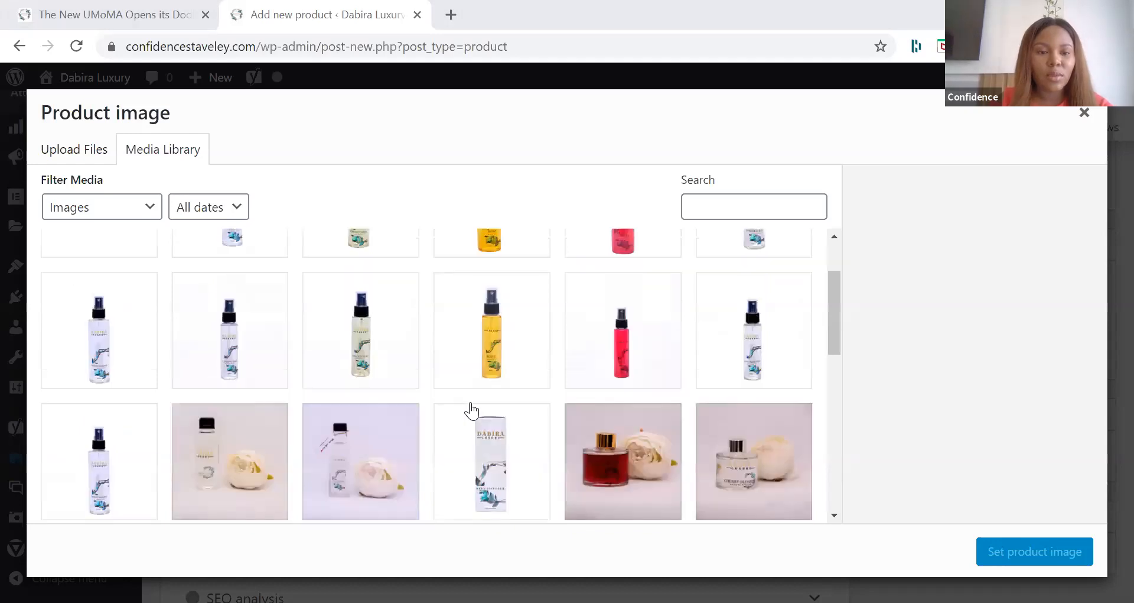
pyautogui.scroll(-2, 471, 410)
pyautogui.scroll(-1, 483, 311)
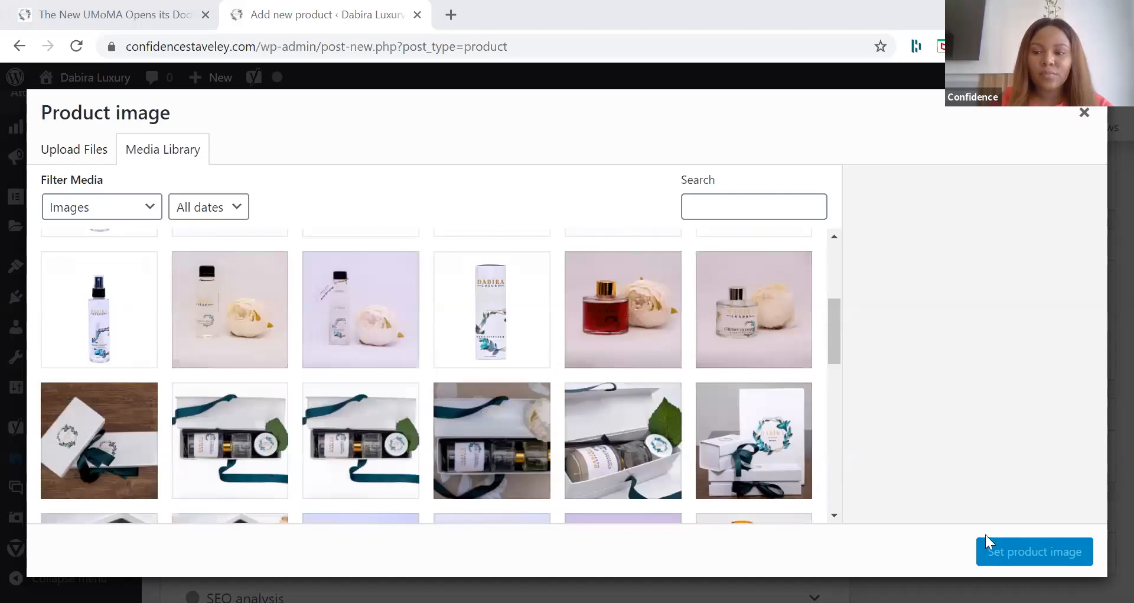
pyautogui.scroll(-4, 998, 544)
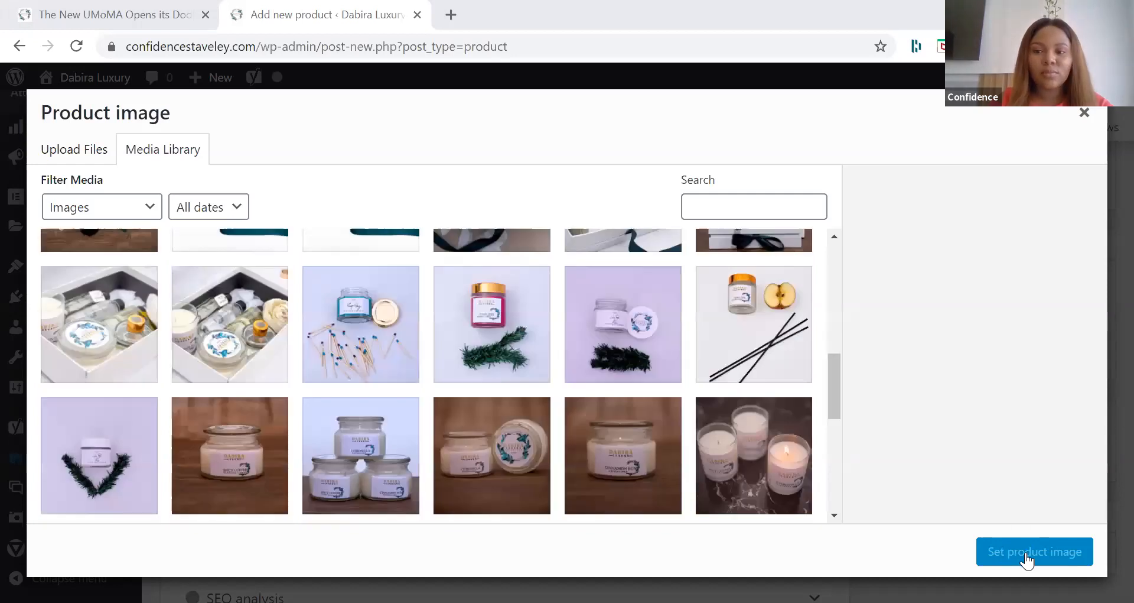
pyautogui.scroll(-1, 708, 360)
pyautogui.click(493, 304)
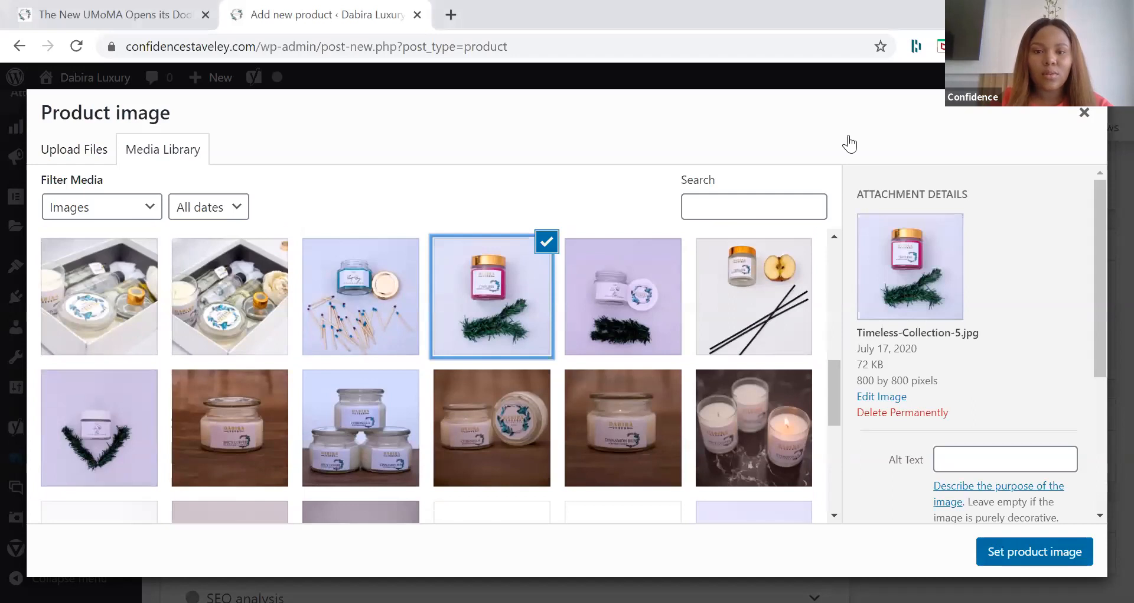
pyautogui.press('Escape')
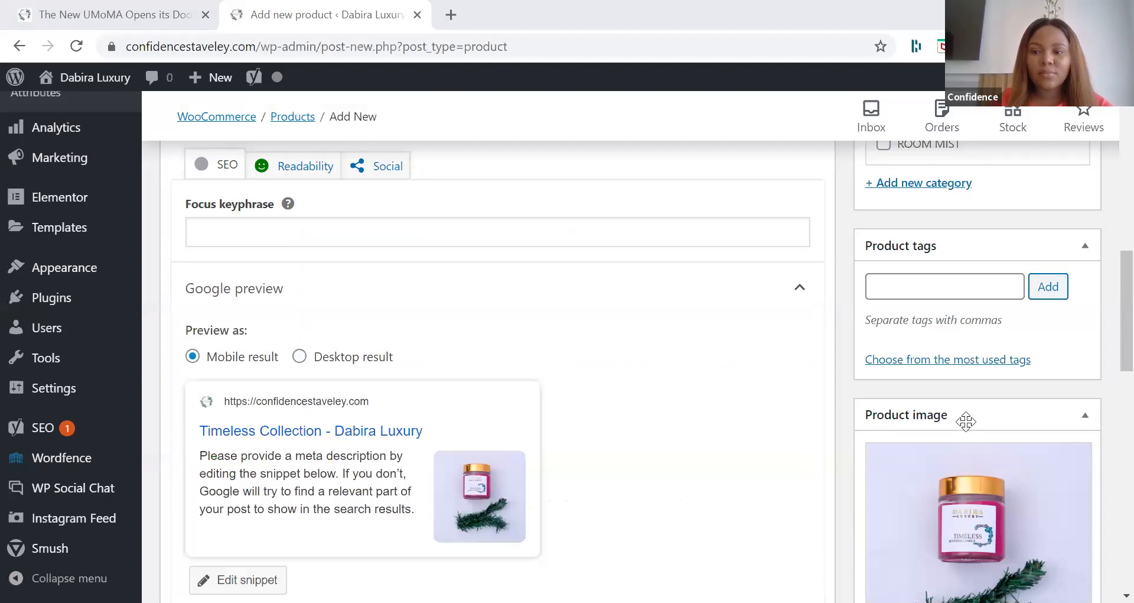
# Step: Assign the Timeless Collection product to the CANDLES category and publish it
pyautogui.scroll(-1, 942, 370)
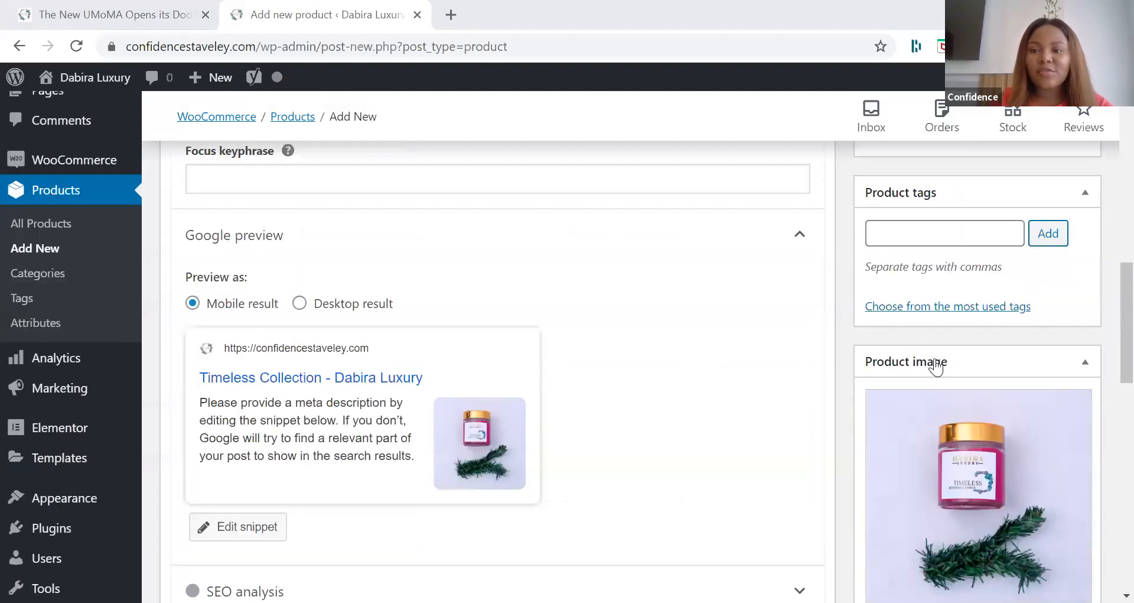
pyautogui.scroll(6, 934, 487)
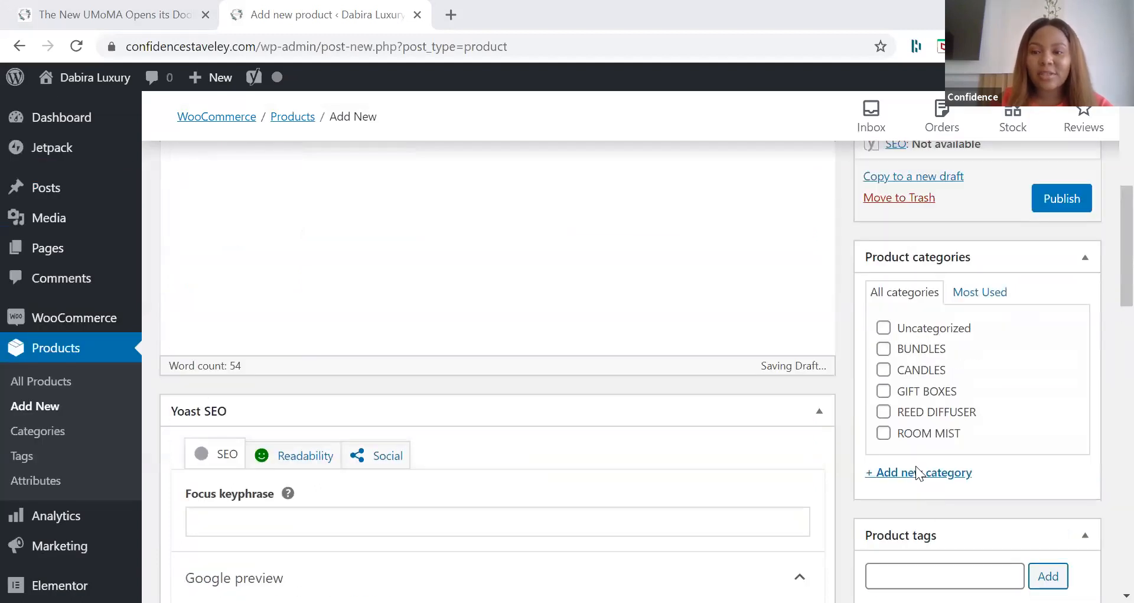
pyautogui.scroll(2, 907, 464)
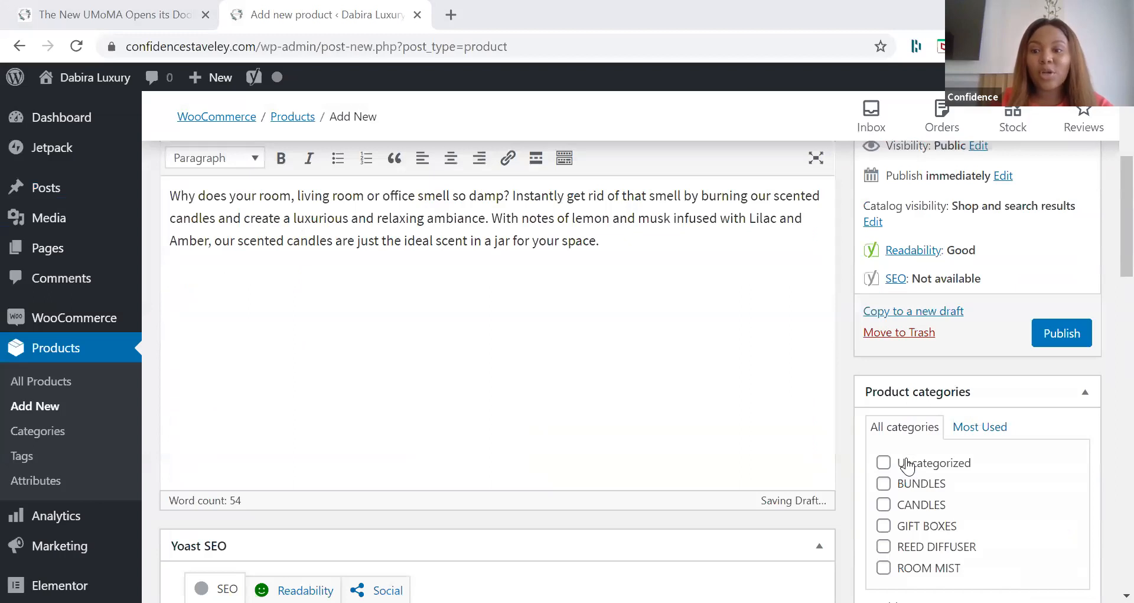
pyautogui.scroll(-1, 908, 466)
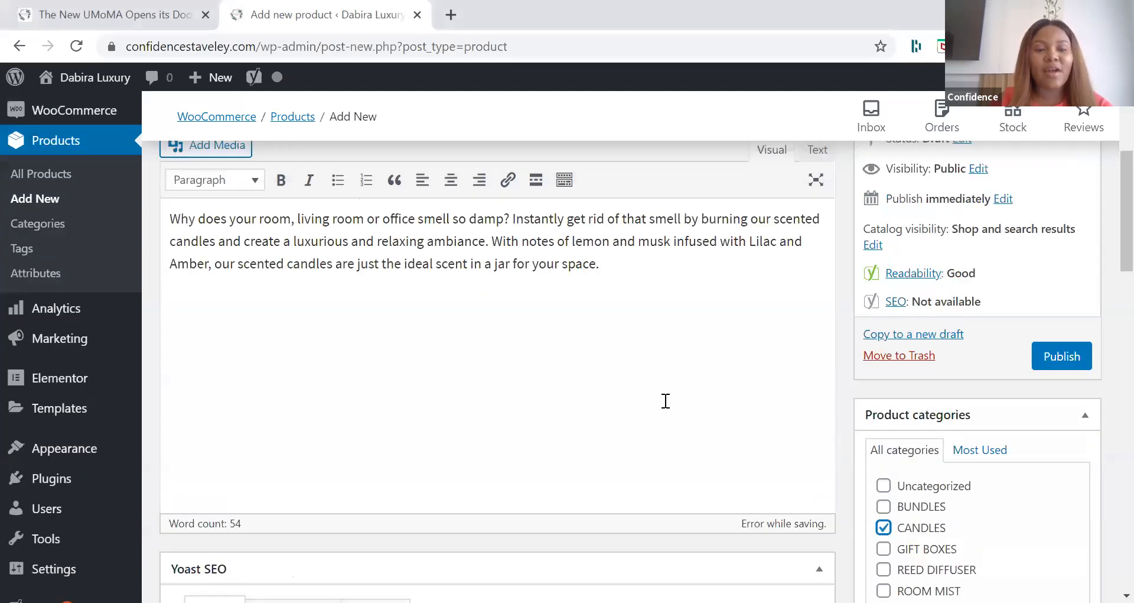
pyautogui.scroll(-10, 534, 370)
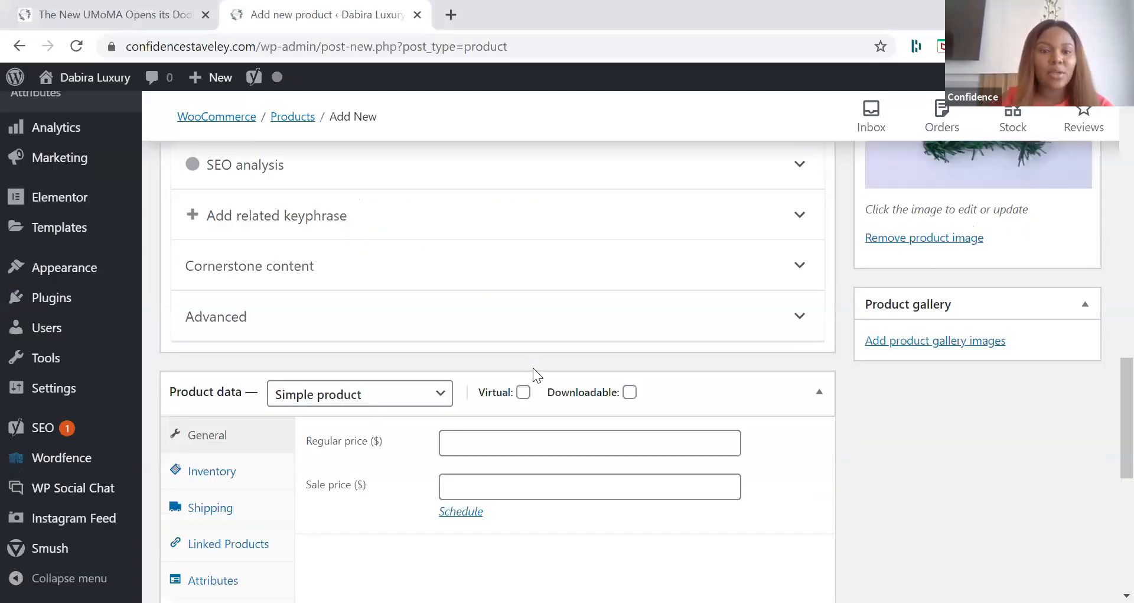
pyautogui.scroll(-1, 532, 370)
pyautogui.scroll(6, 1079, 477)
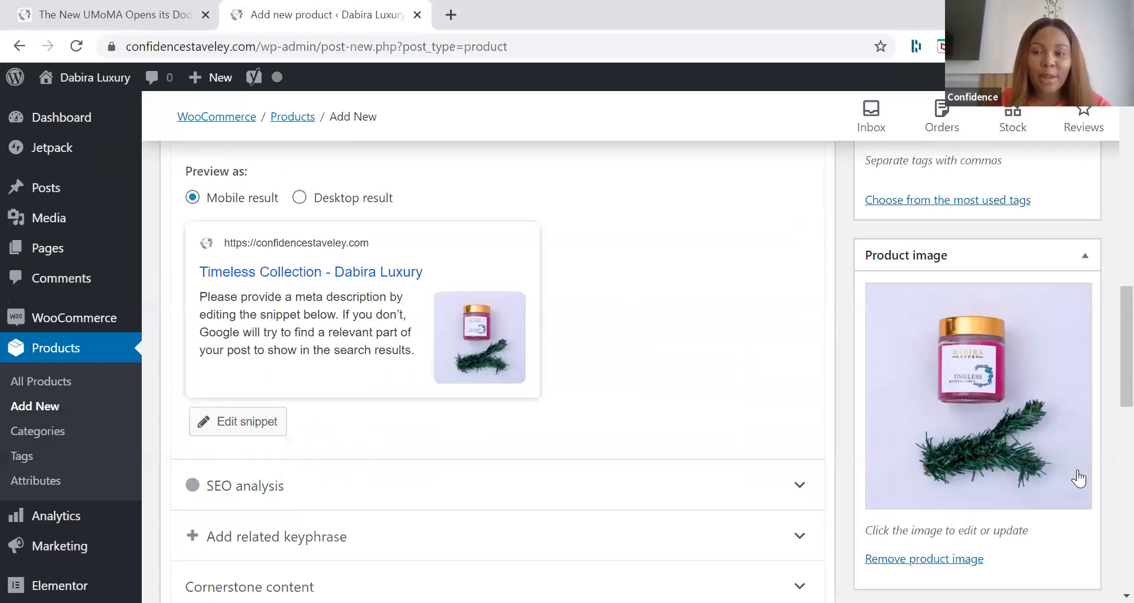
pyautogui.scroll(10, 1078, 469)
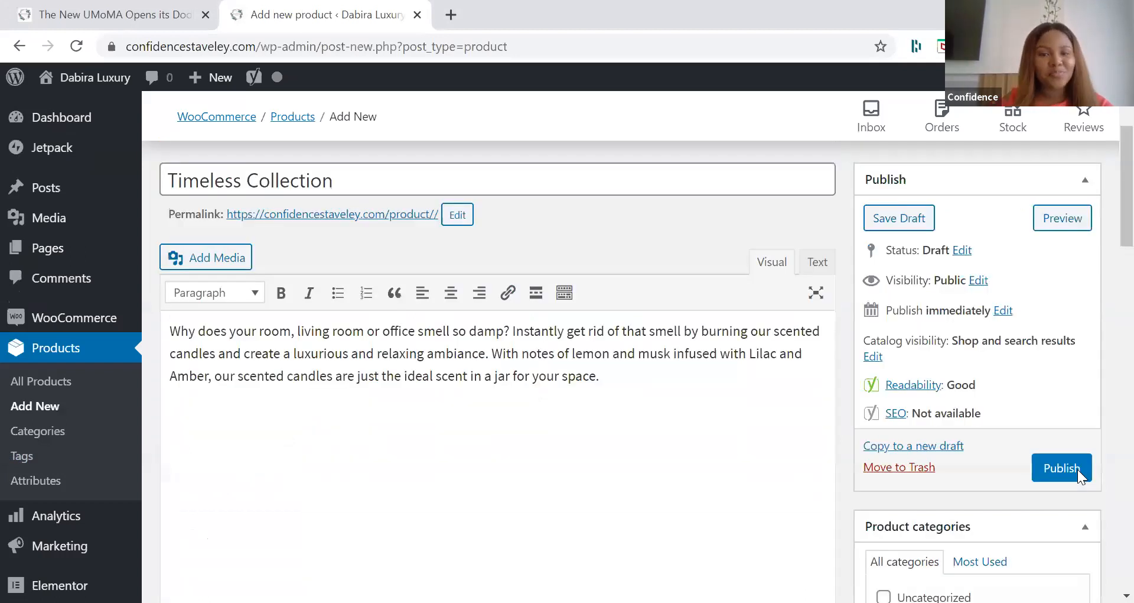
pyautogui.click(1078, 469)
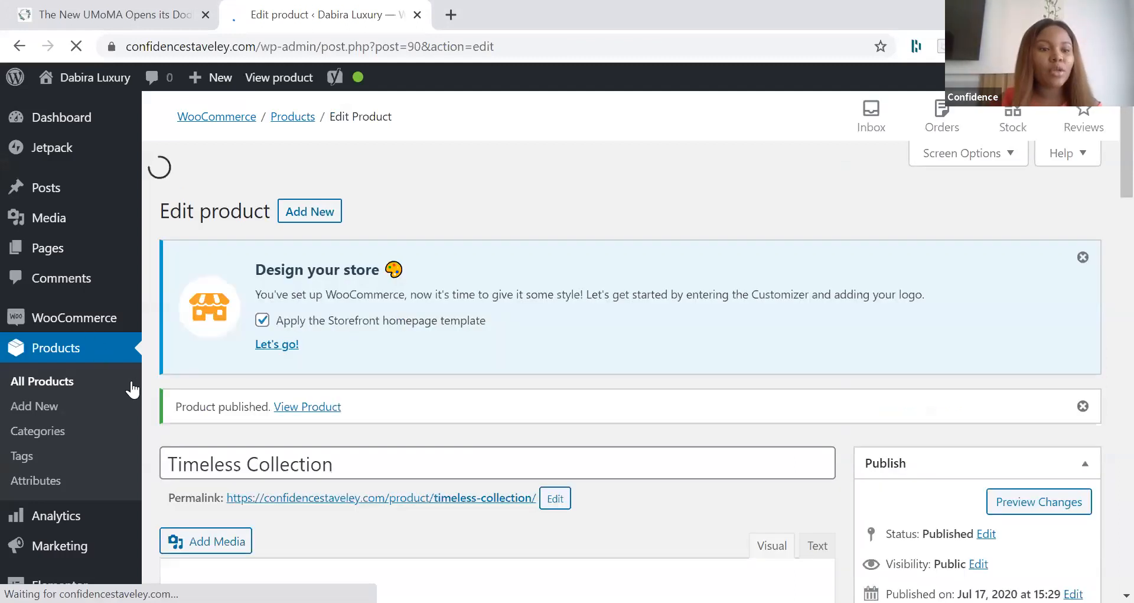
# Step: Open the WooCommerce settings in a separate tab and limit the selling locations to specific countries, choosing Nigeria
pyautogui.scroll(-3, 72, 238)
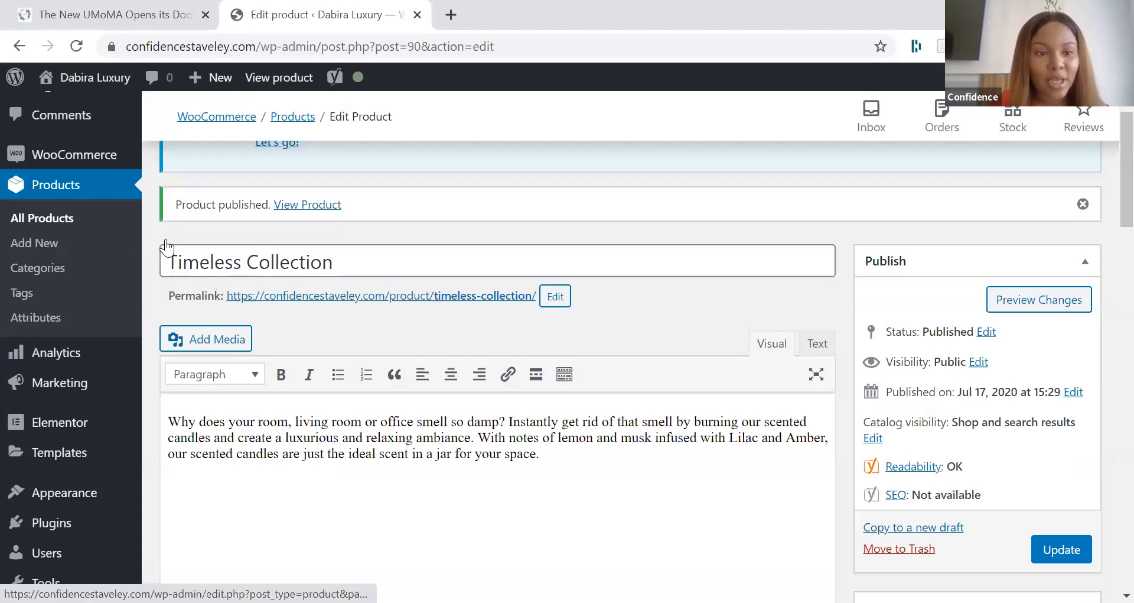
pyautogui.scroll(1, 168, 247)
pyautogui.moveTo(106, 233)
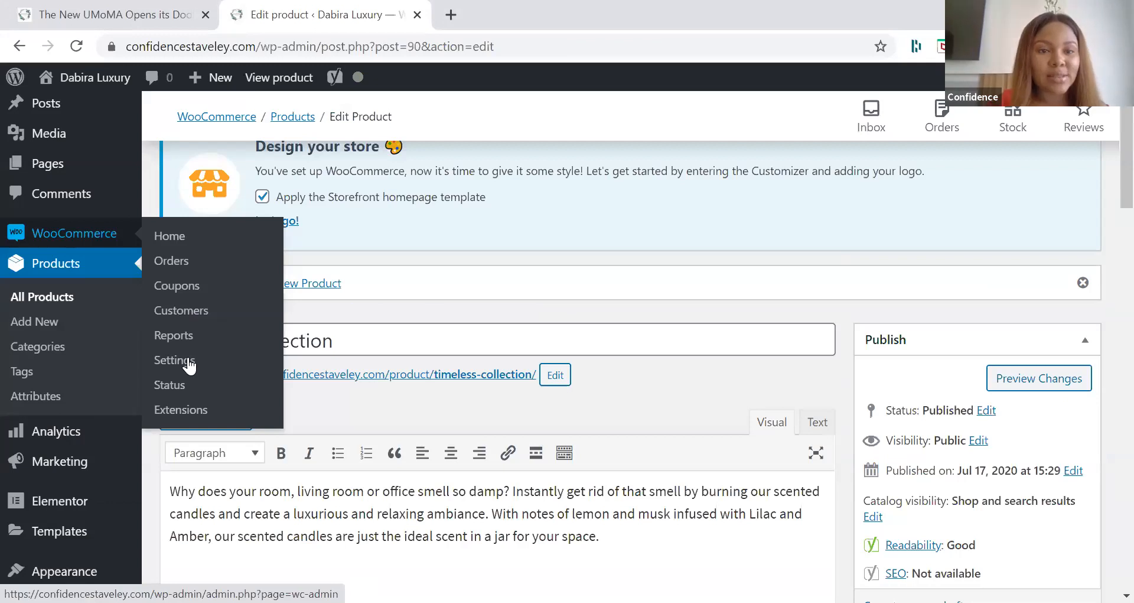
pyautogui.middleClick(221, 367)
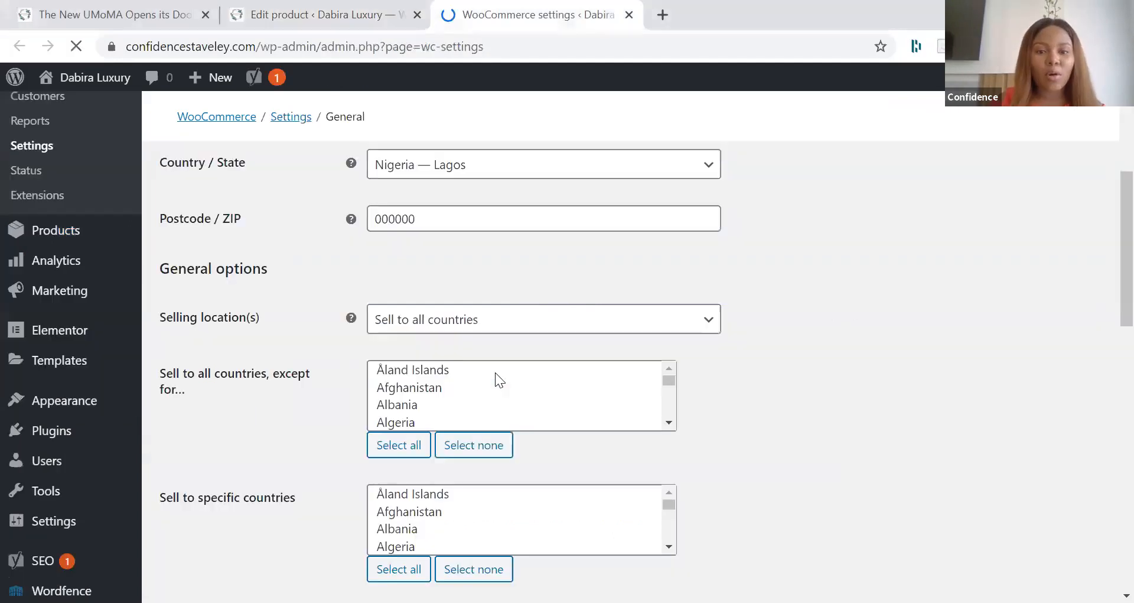
pyautogui.click(495, 319)
pyautogui.click(460, 377)
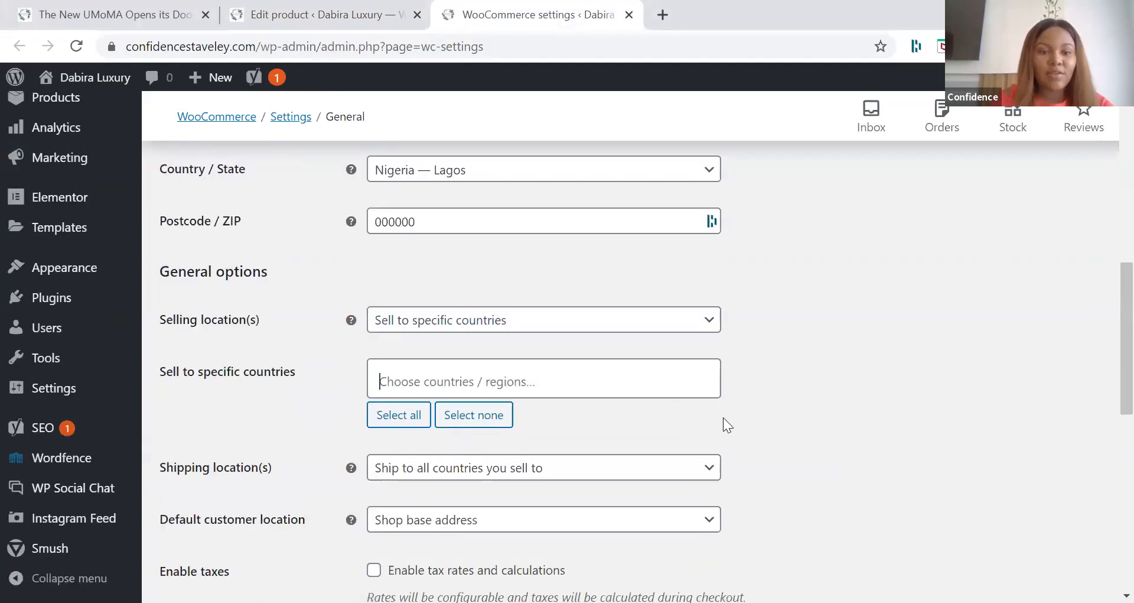
pyautogui.scroll(-1, 653, 316)
pyautogui.scroll(-2, 532, 379)
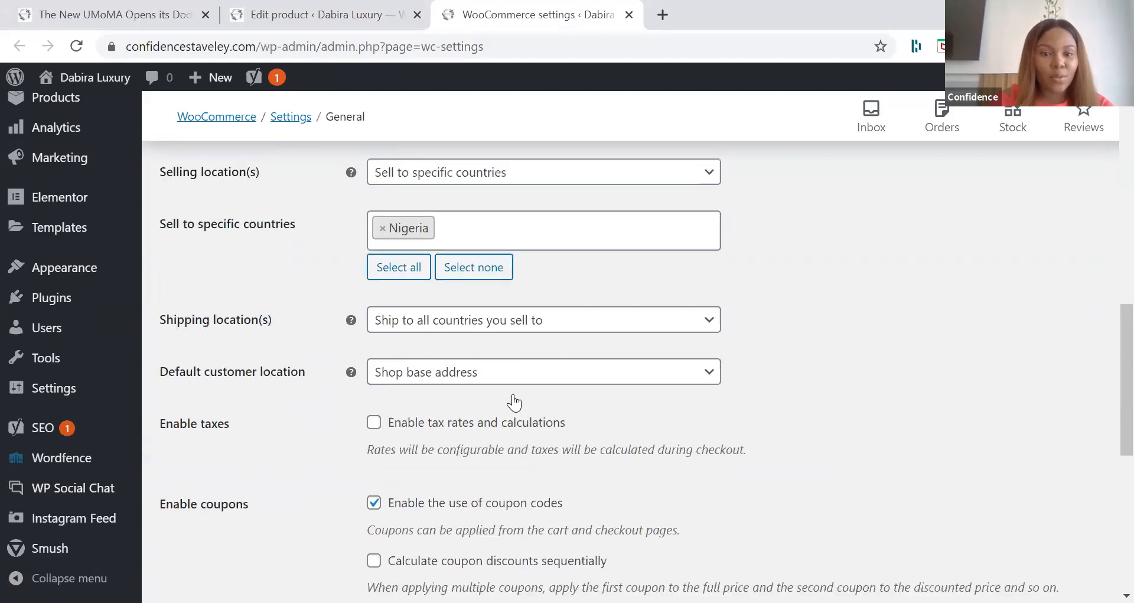
# Step: Set the shipping locations to "Ship to specific countries only" and add Nigeria as the country
pyautogui.click(514, 316)
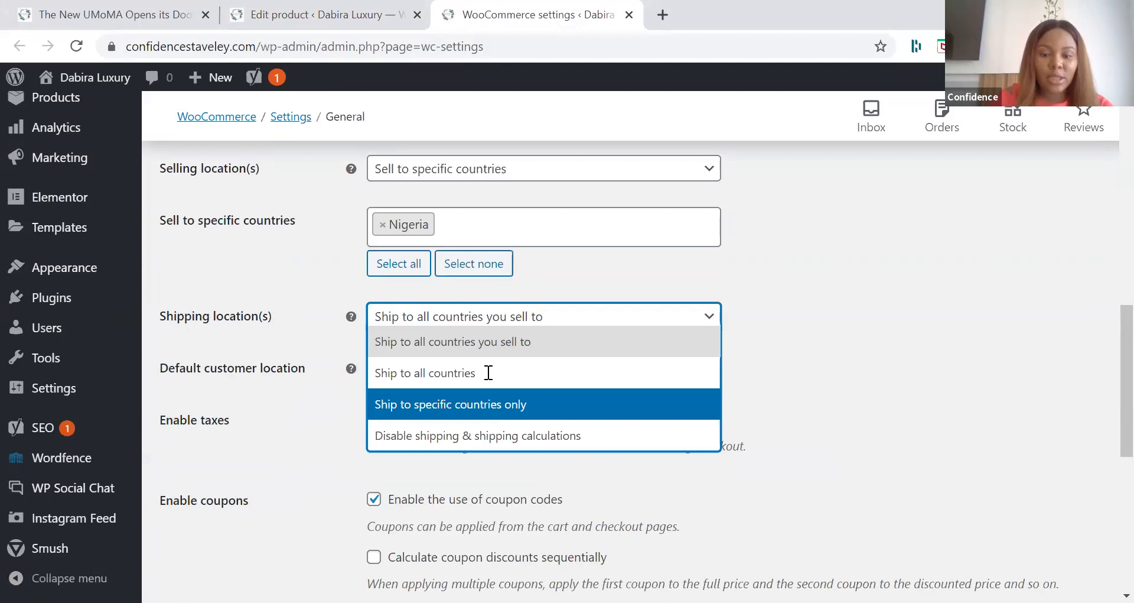
pyautogui.click(469, 413)
pyautogui.click(467, 375)
pyautogui.write('Niger')
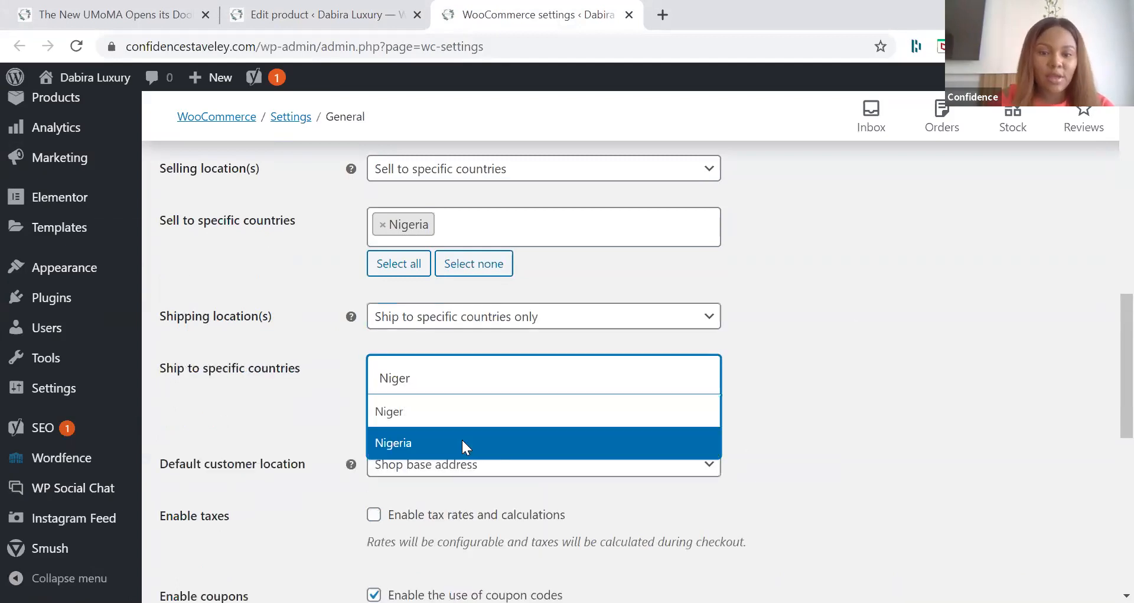
pyautogui.click(463, 443)
pyautogui.scroll(-1, 738, 427)
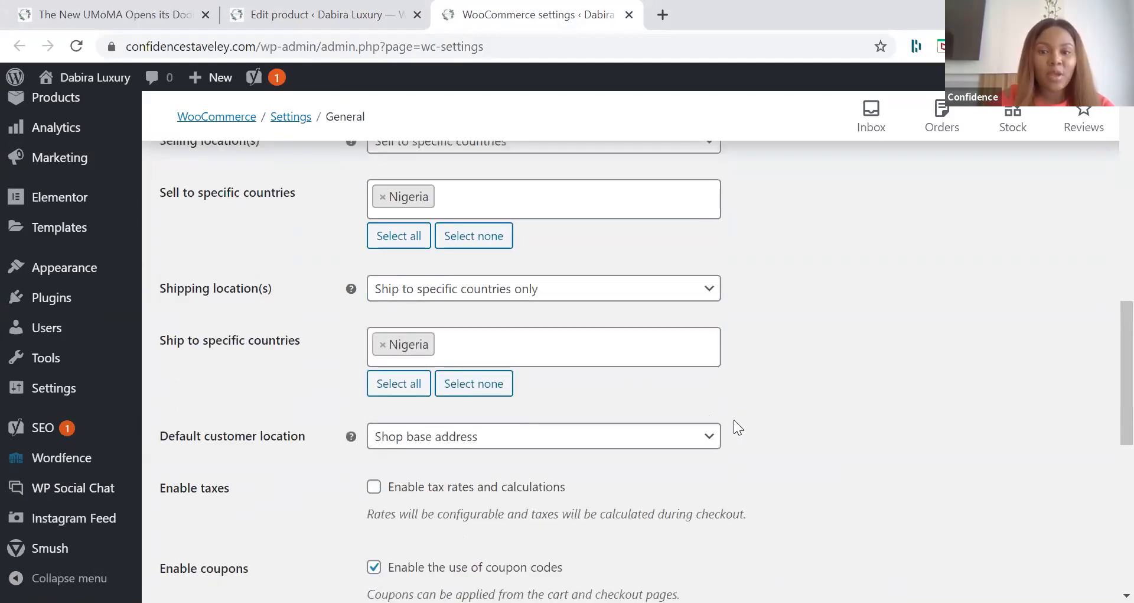
# Step: Choose Shop base address as the default customer location
pyautogui.scroll(-3, 734, 420)
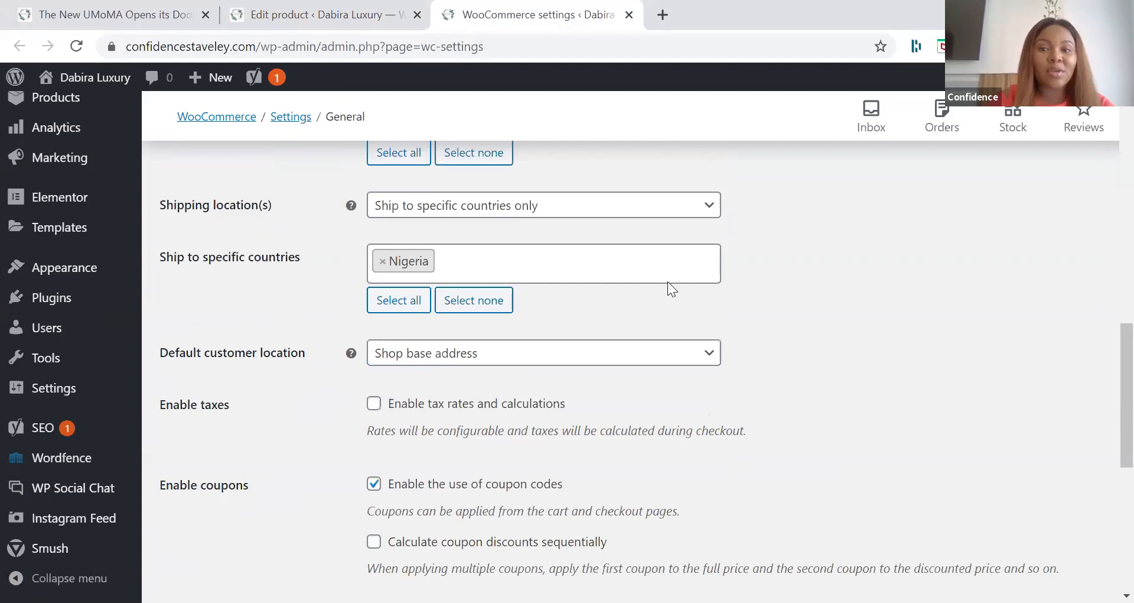
pyautogui.scroll(-3, 644, 257)
pyautogui.click(643, 257)
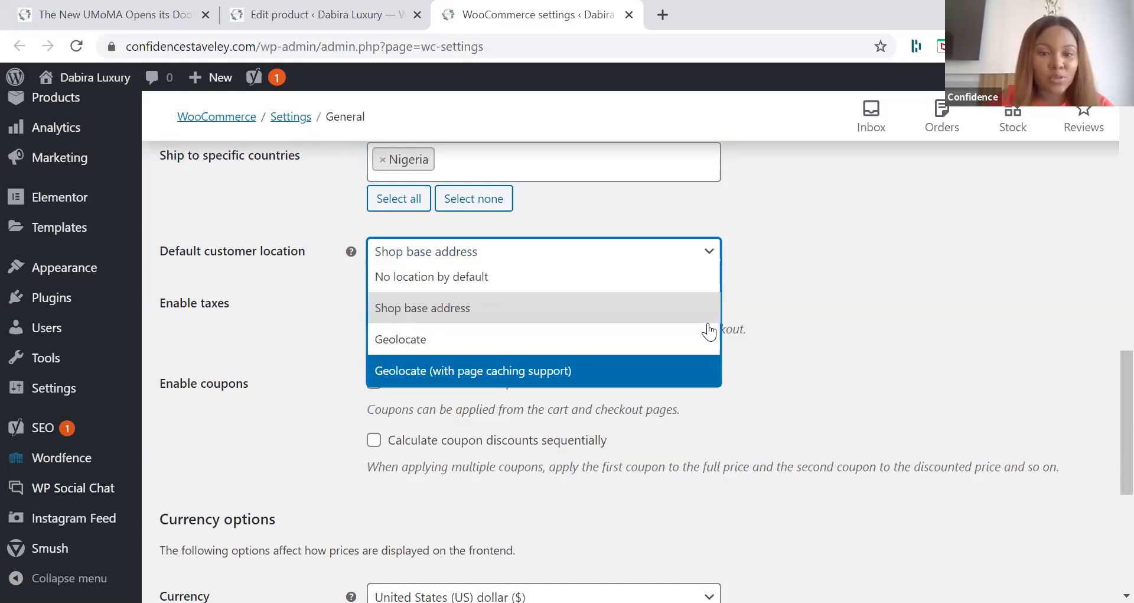
pyautogui.click(653, 319)
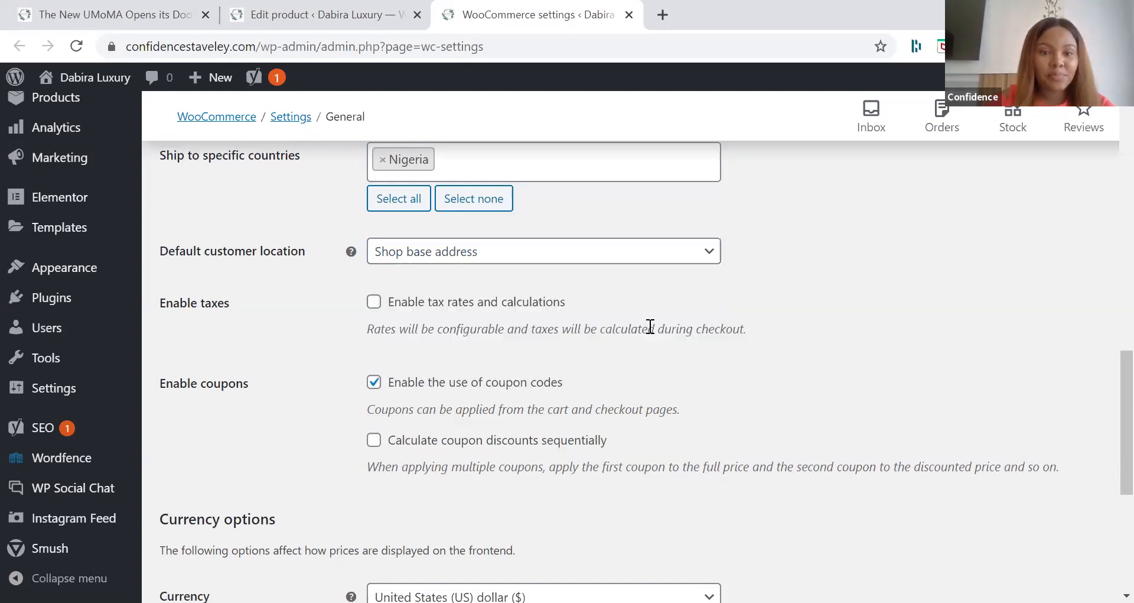
# Step: Set the store currency to Nigerian naira (₦) and save the general settings
pyautogui.scroll(-3, 557, 405)
pyautogui.click(557, 405)
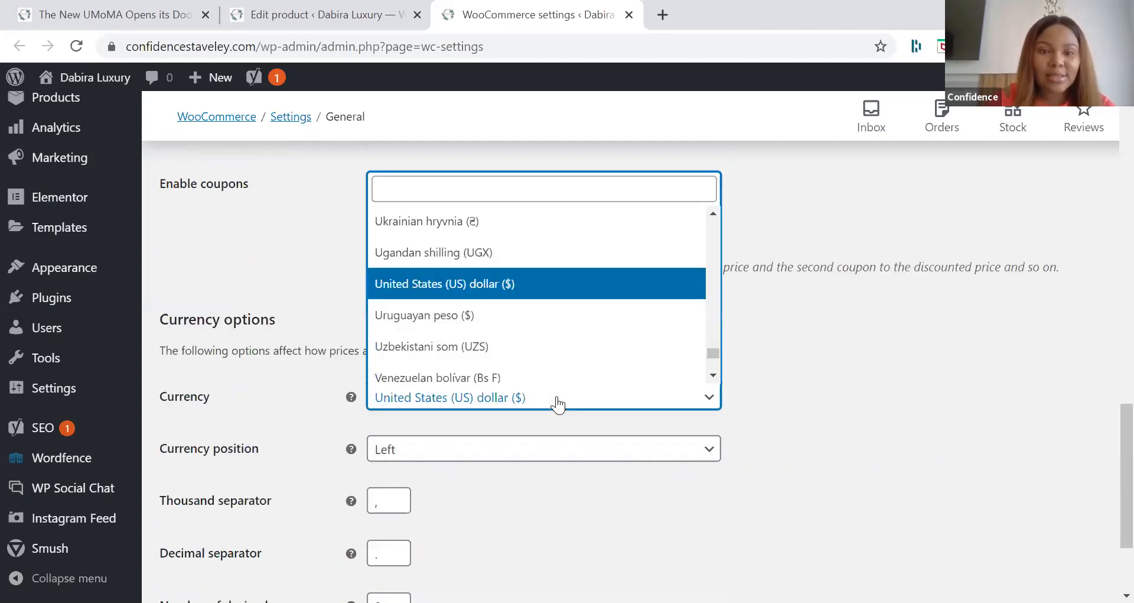
pyautogui.write('nig')
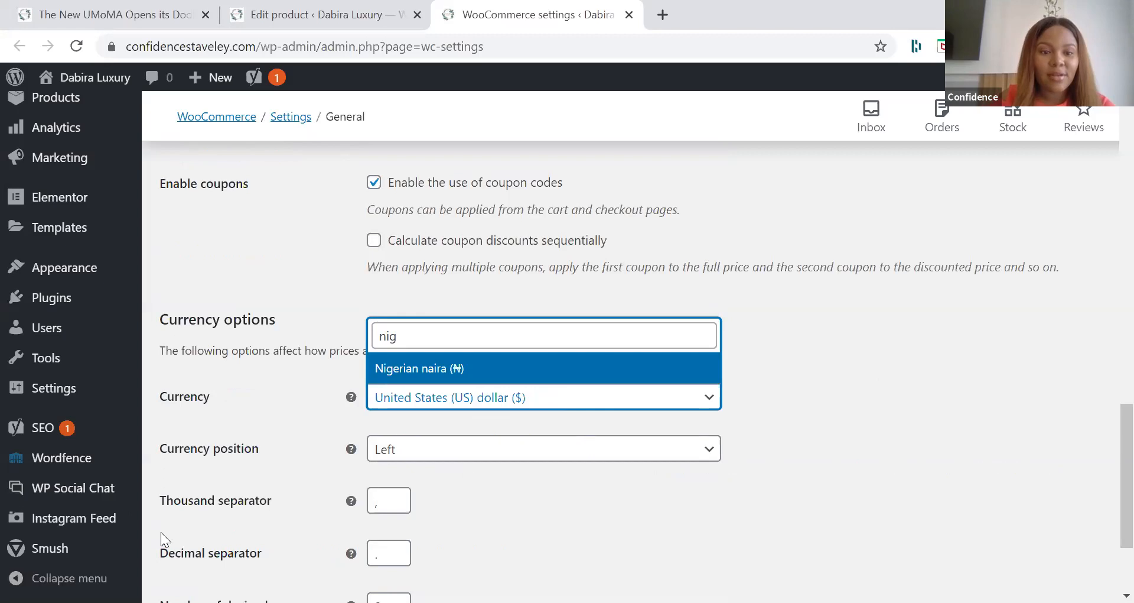
pyautogui.press('Return')
pyautogui.scroll(-3, 161, 532)
pyautogui.click(179, 519)
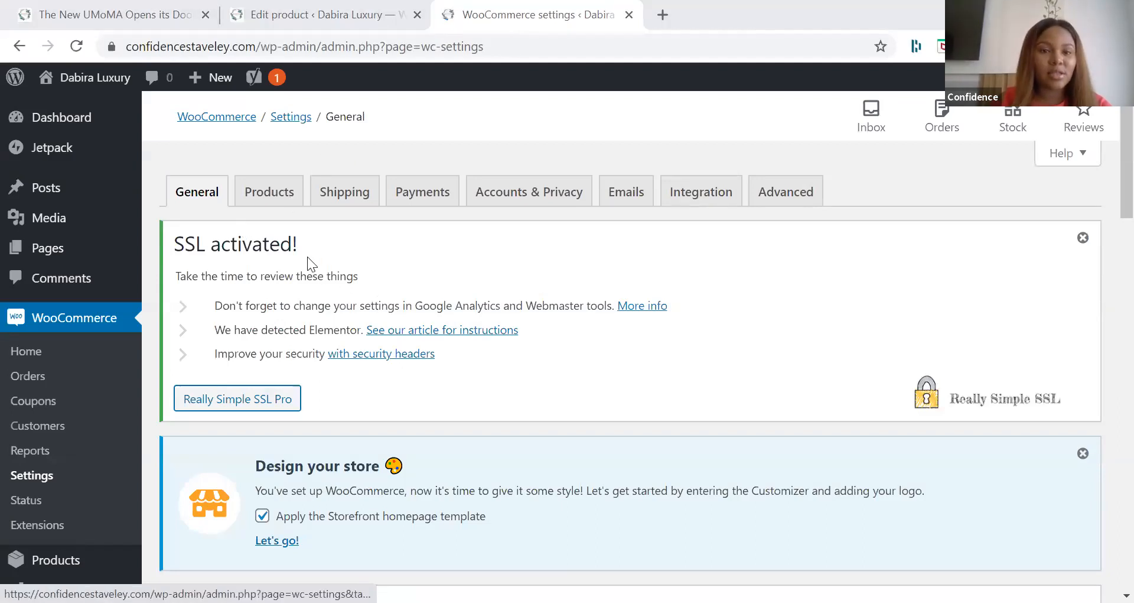
pyautogui.scroll(-2, 307, 256)
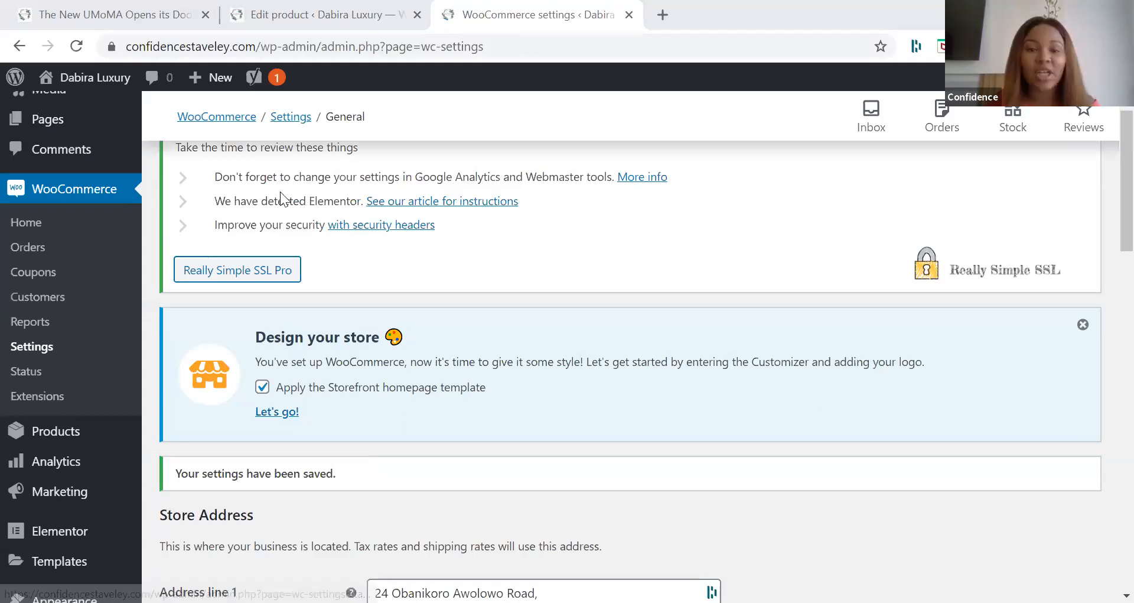
pyautogui.scroll(2, 281, 193)
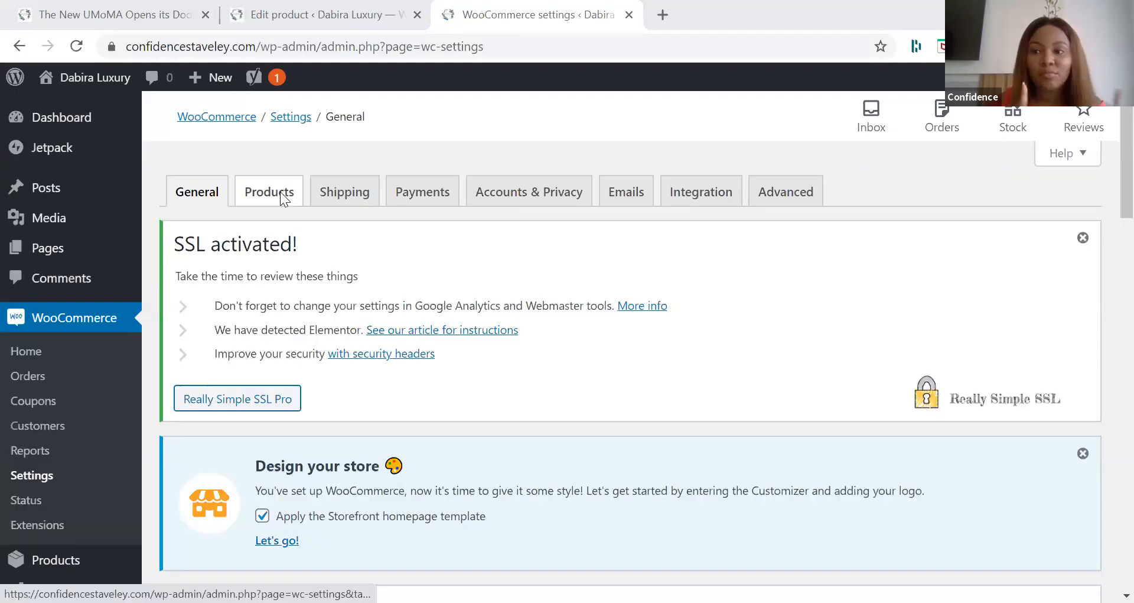
pyautogui.click(337, 195)
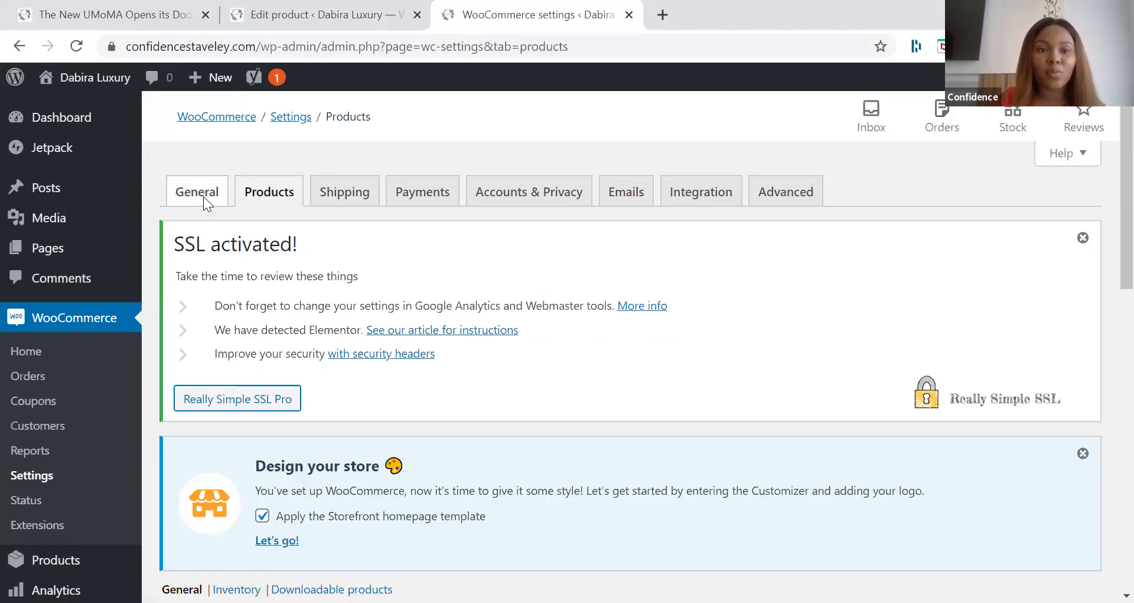
pyautogui.click(204, 201)
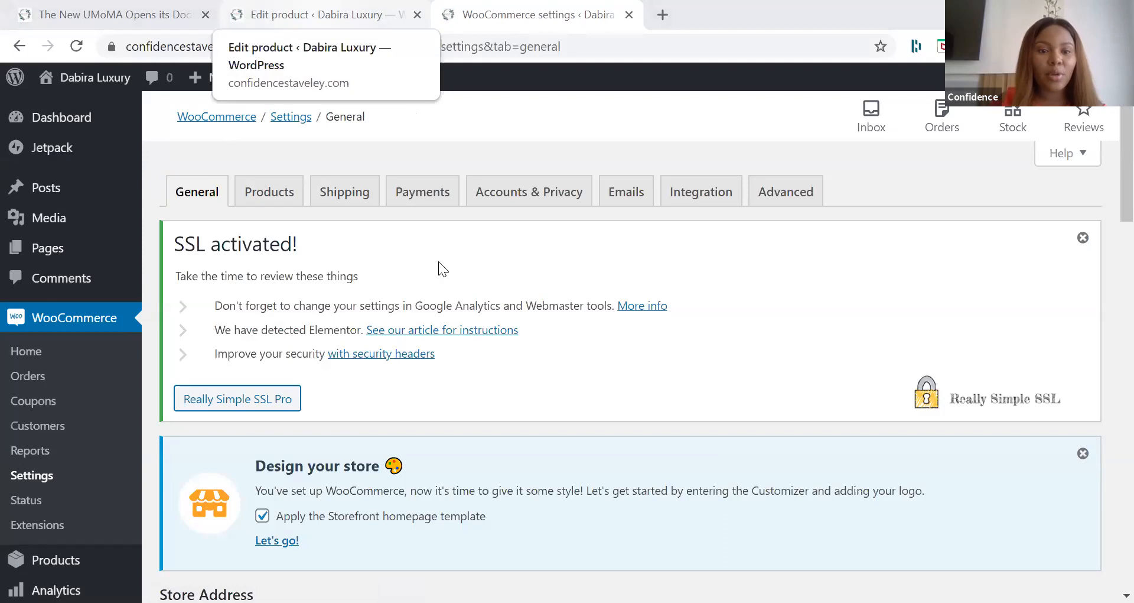
# Step: Return to the Timeless Collection edit page and reload it to apply the naira currency to the price fields
pyautogui.hotkey('ctrl', 'shift', 'Tab')
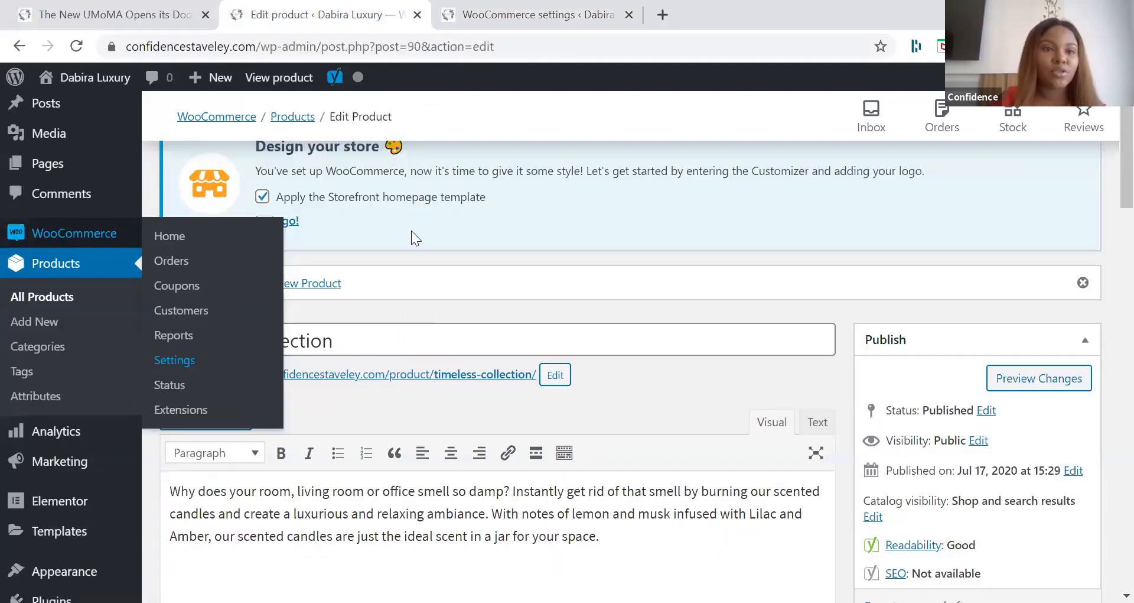
pyautogui.scroll(-10, 413, 236)
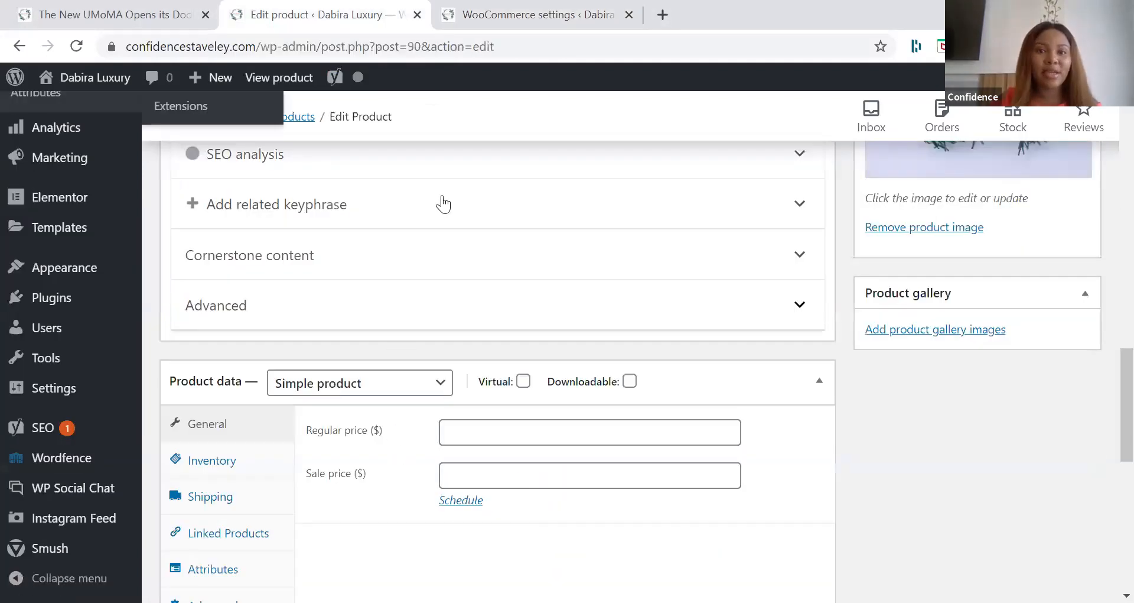
pyautogui.press('F5')
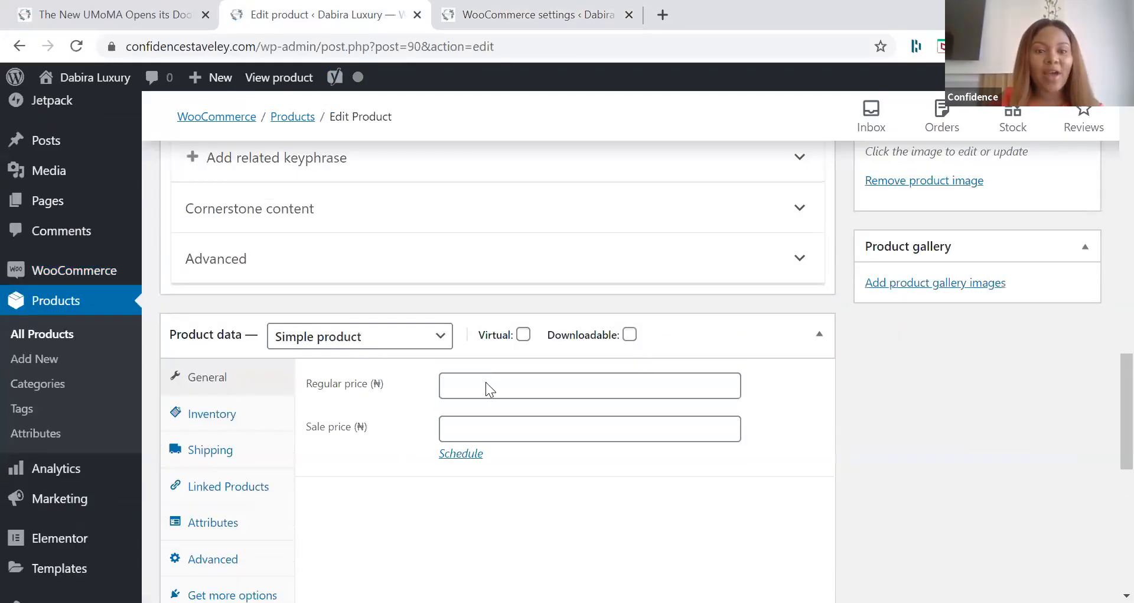
# Step: Add the product tags "Candles" and "Timeless" to the Timeless Collection product
pyautogui.scroll(6, 486, 388)
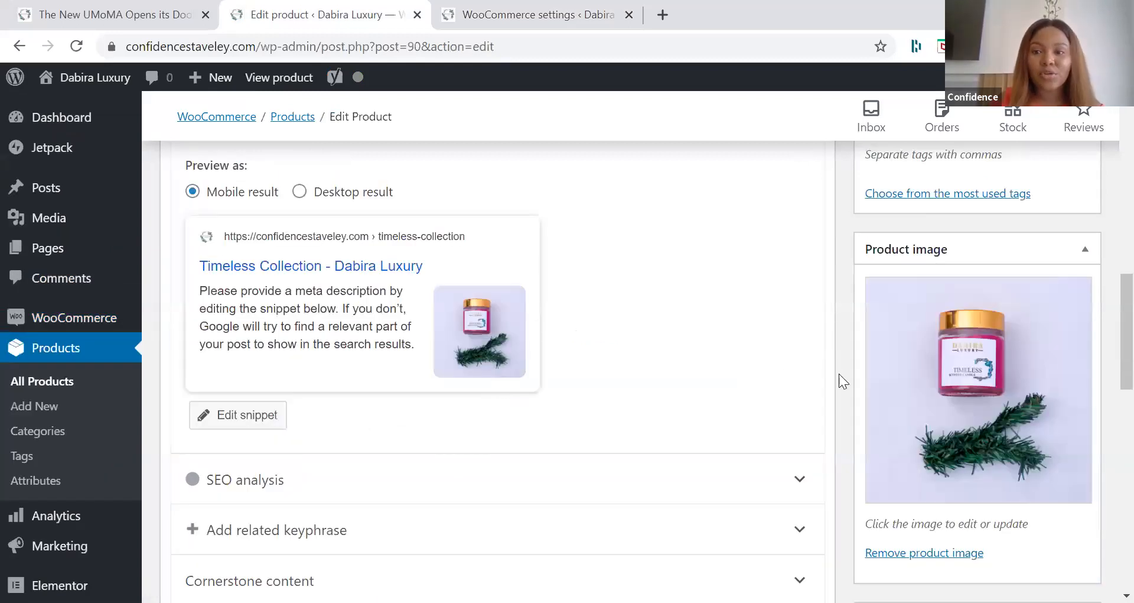
pyautogui.scroll(10, 916, 339)
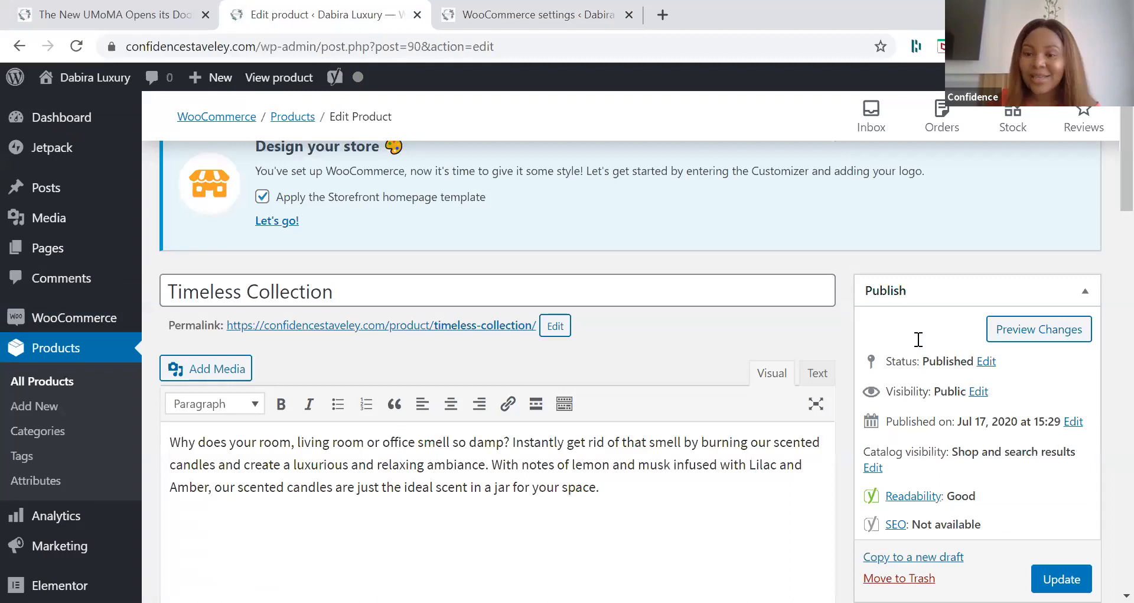
pyautogui.scroll(-10, 919, 339)
pyautogui.click(917, 339)
pyautogui.write('Candles')
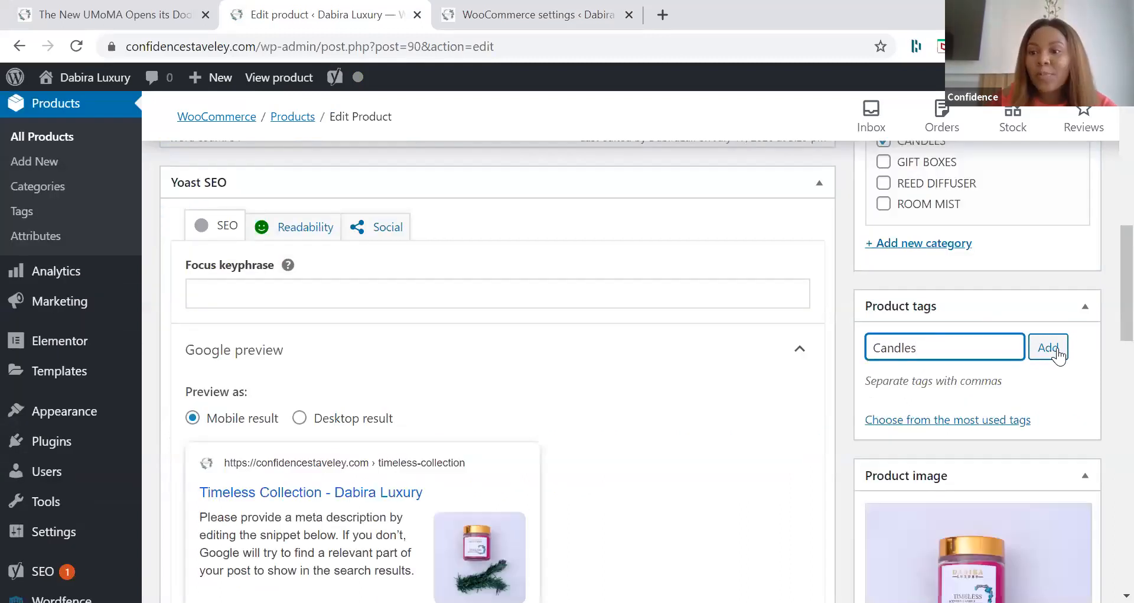
pyautogui.press('Return')
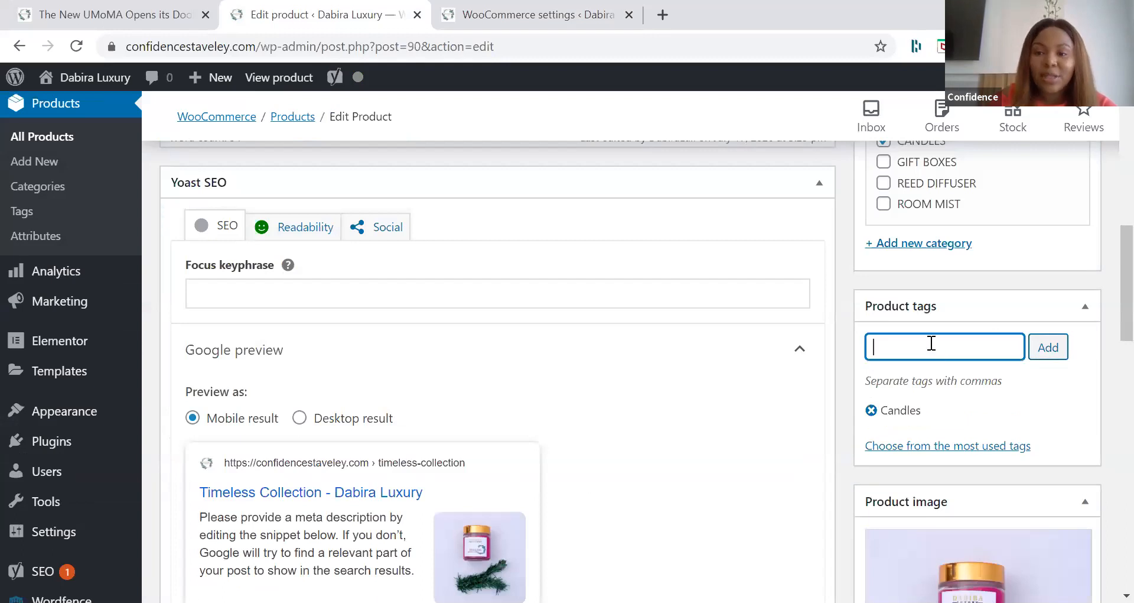
pyautogui.write('Timeless')
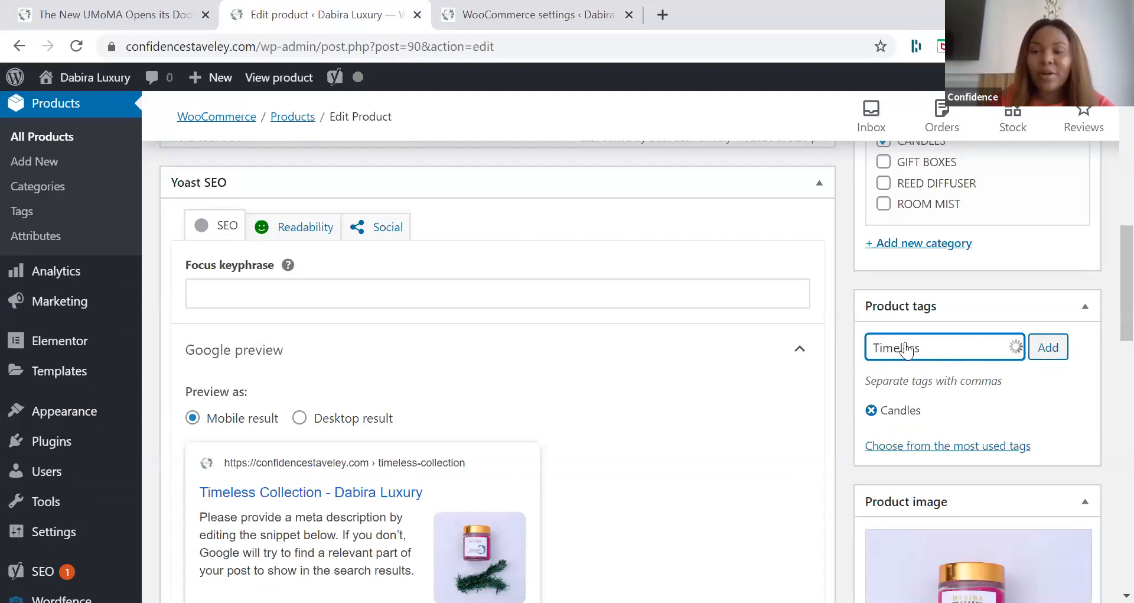
pyautogui.press('Return')
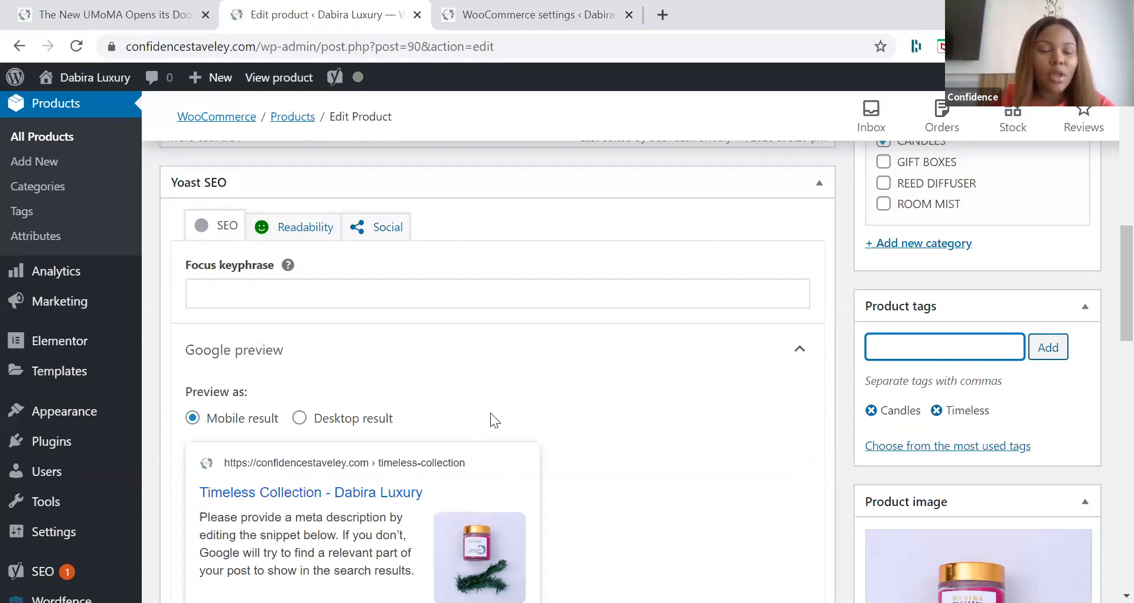
# Step: Set the Timeless Collection's regular price to 2000 naira and keep its product type as Simple product
pyautogui.scroll(-2, 477, 324)
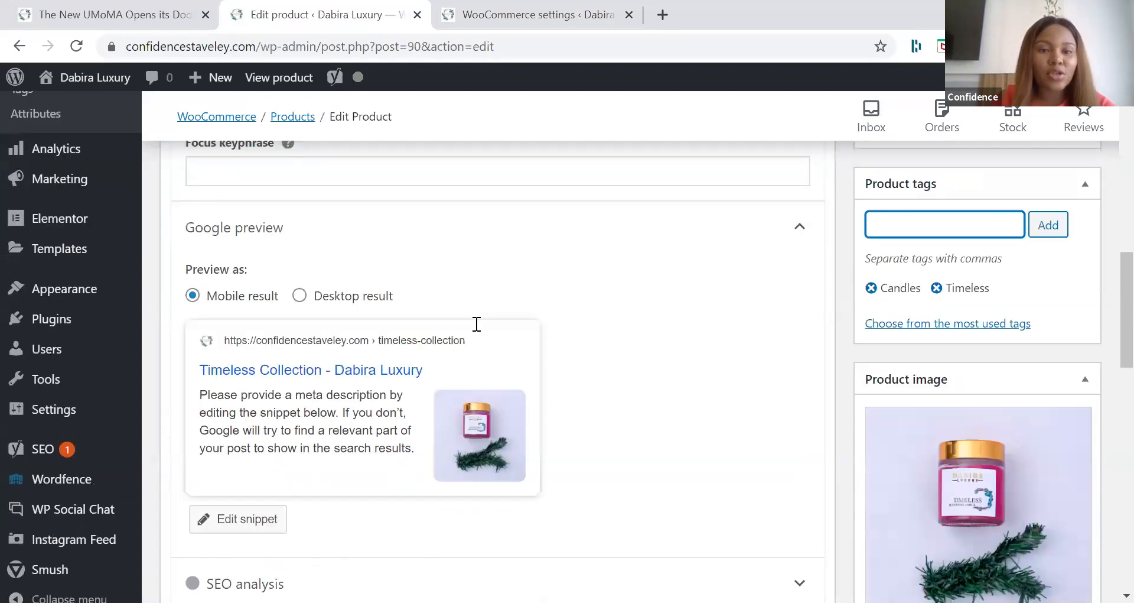
pyautogui.scroll(-8, 477, 324)
pyautogui.click(477, 323)
pyautogui.write('3')
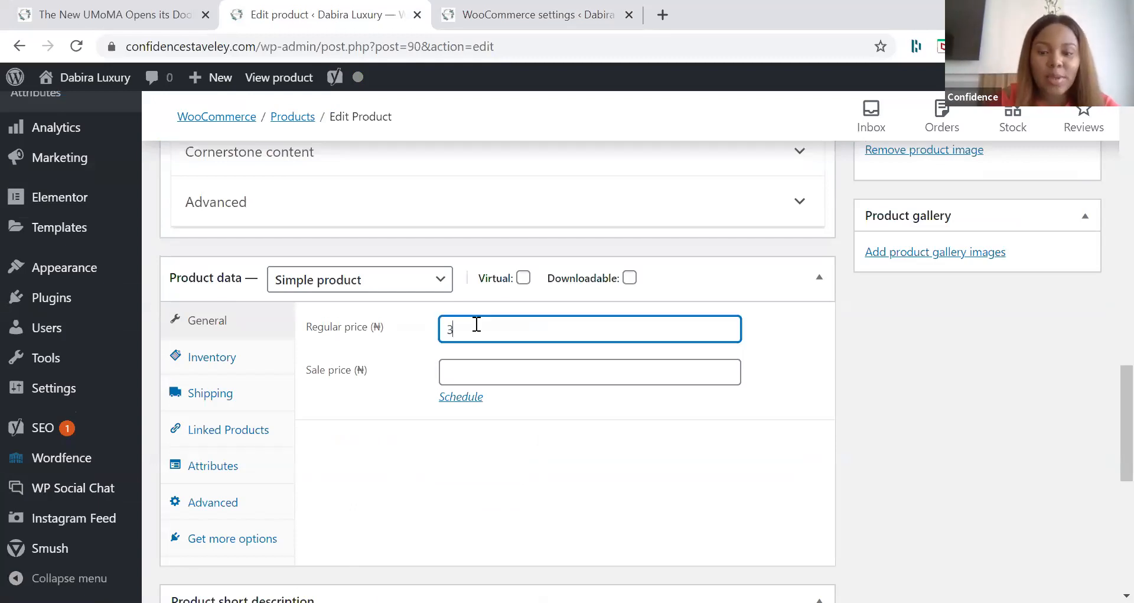
pyautogui.write('000')
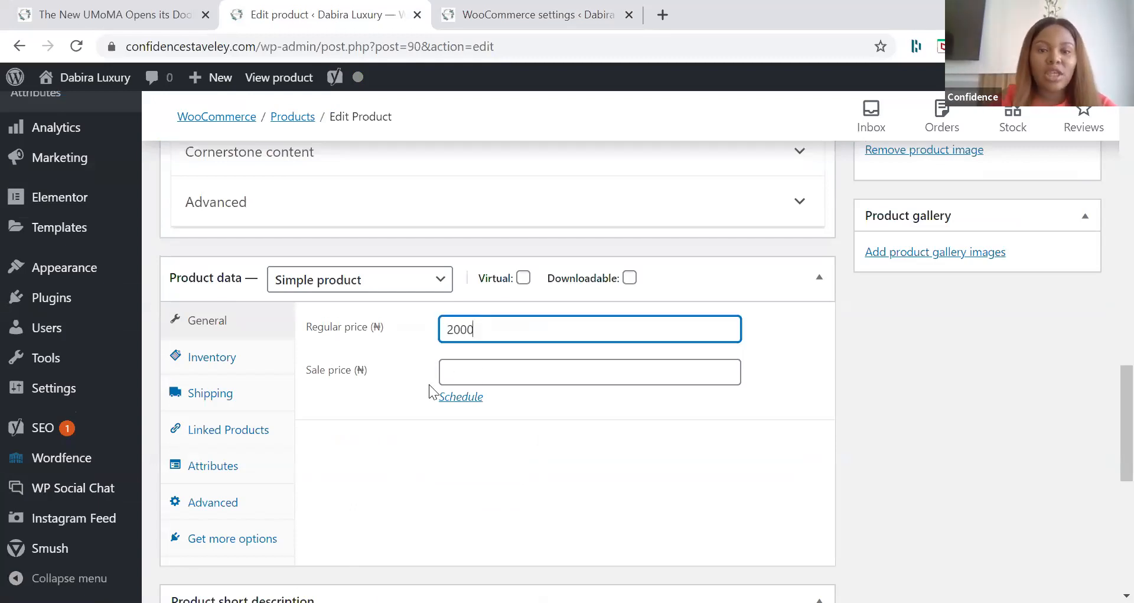
pyautogui.click(487, 364)
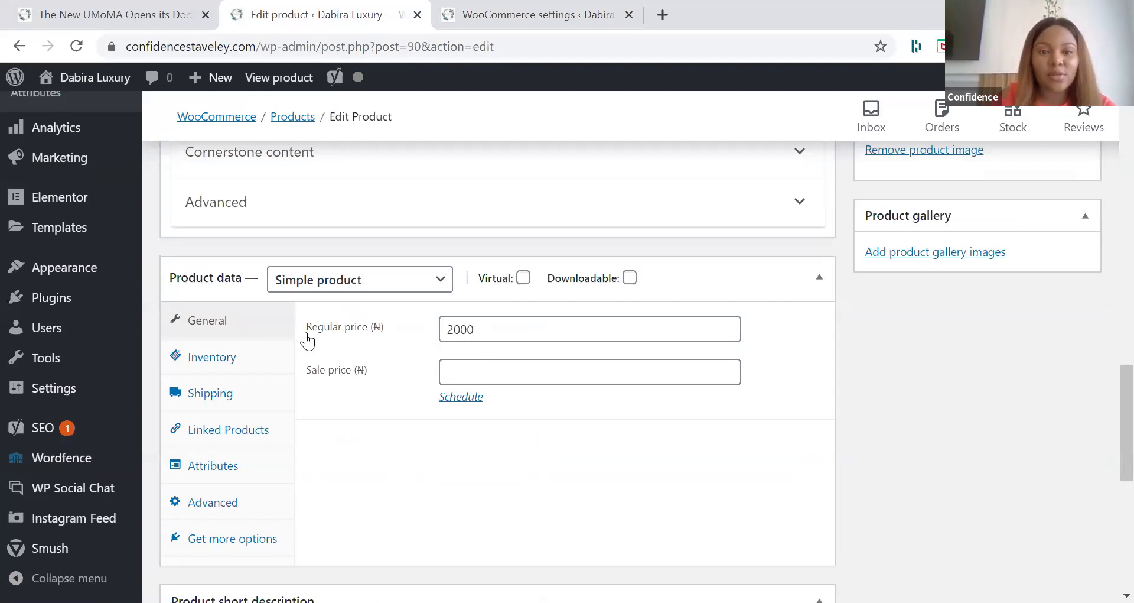
pyautogui.click(319, 283)
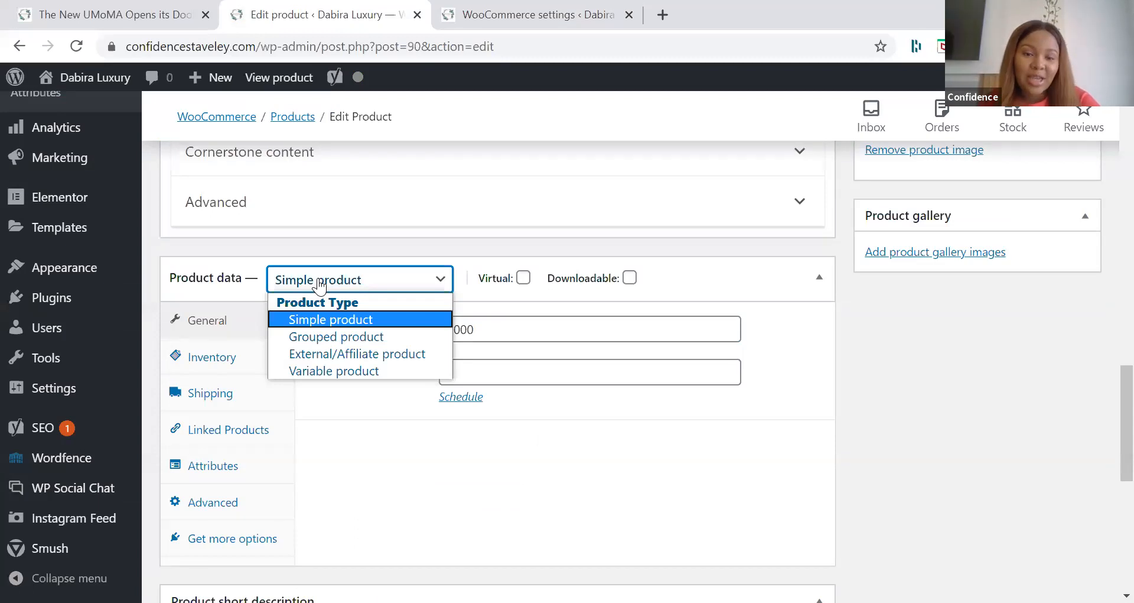
pyautogui.click(300, 299)
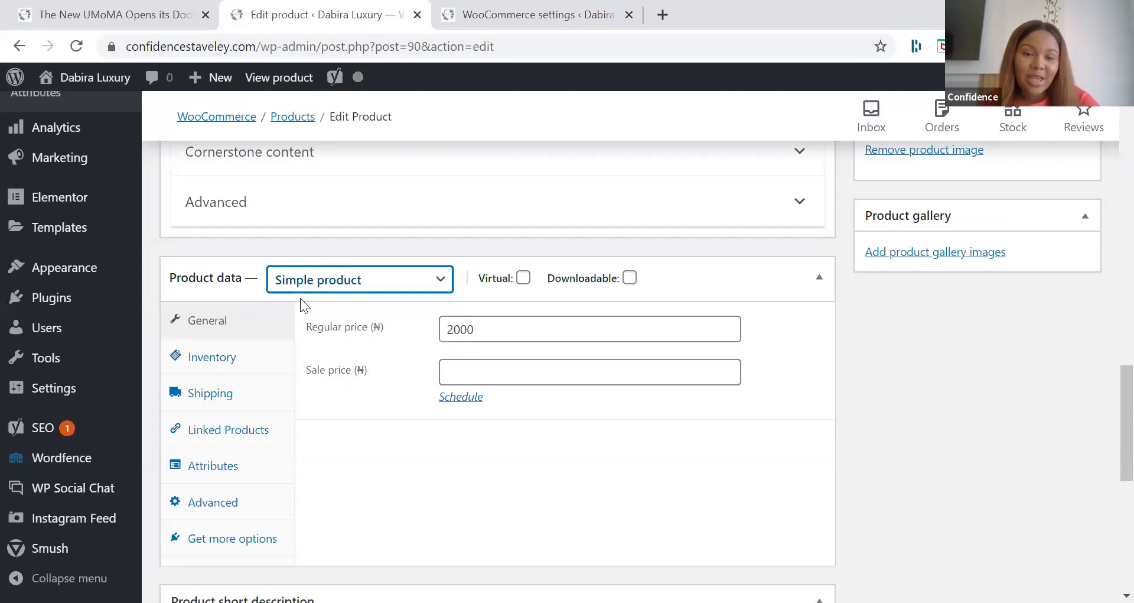
# Step: Enter 001 as the SKU in the Timeless Collection's inventory data
pyautogui.click(259, 358)
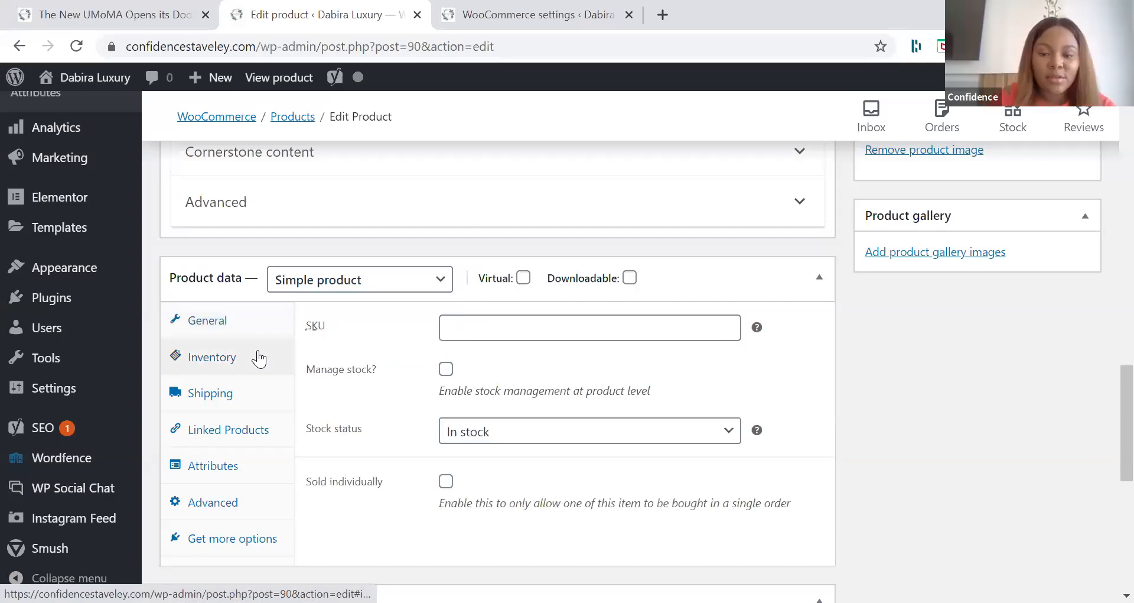
pyautogui.press('Tab')
pyautogui.write('00')
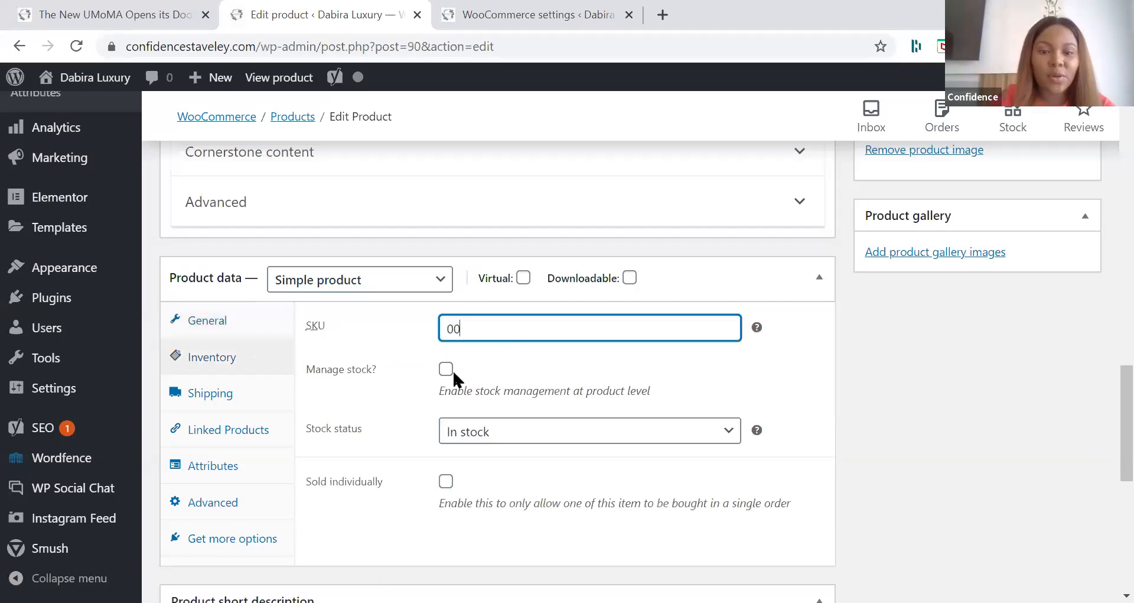
pyautogui.write('1')
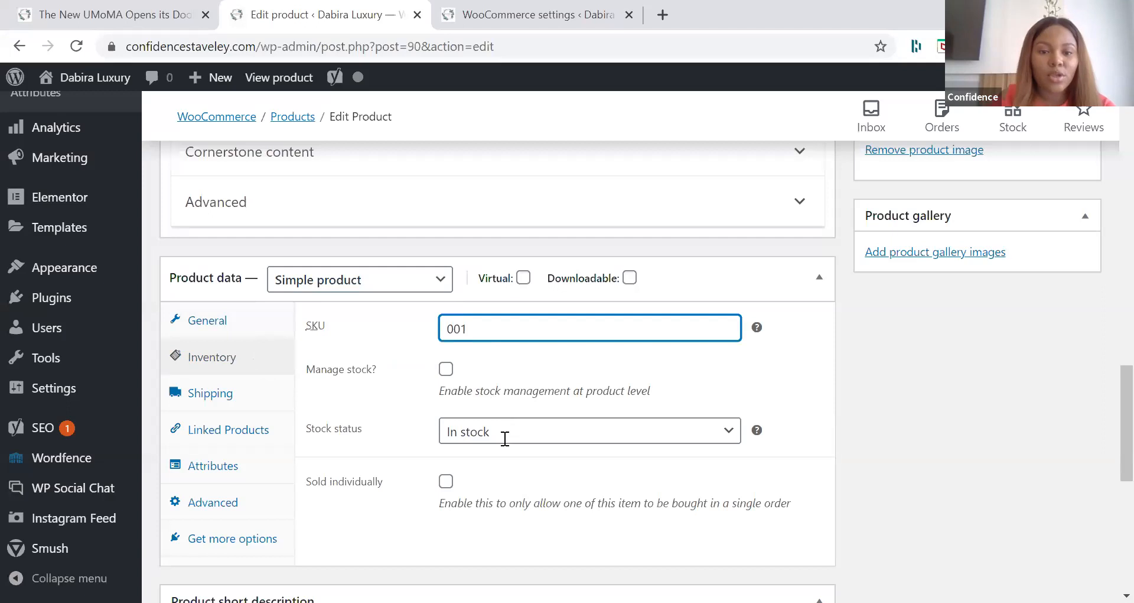
# Step: Enable stock management for the Timeless Collection and set its stock quantity to 12
pyautogui.click(448, 373)
pyautogui.click(506, 438)
pyautogui.press('BackSpace')
pyautogui.write('2')
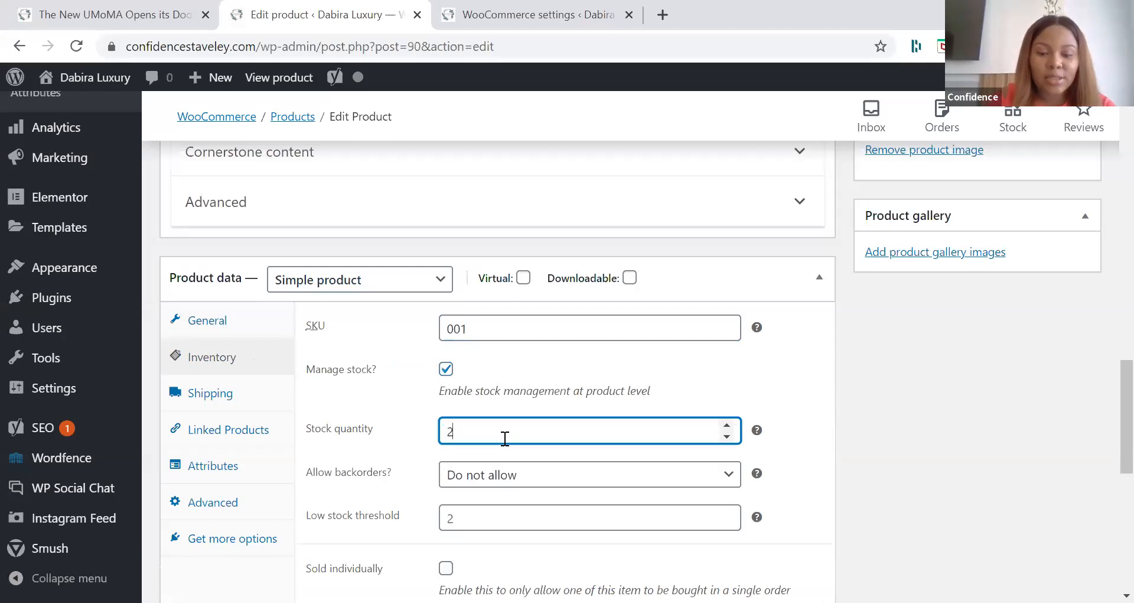
pyautogui.write('0')
pyautogui.scroll(-3, 636, 376)
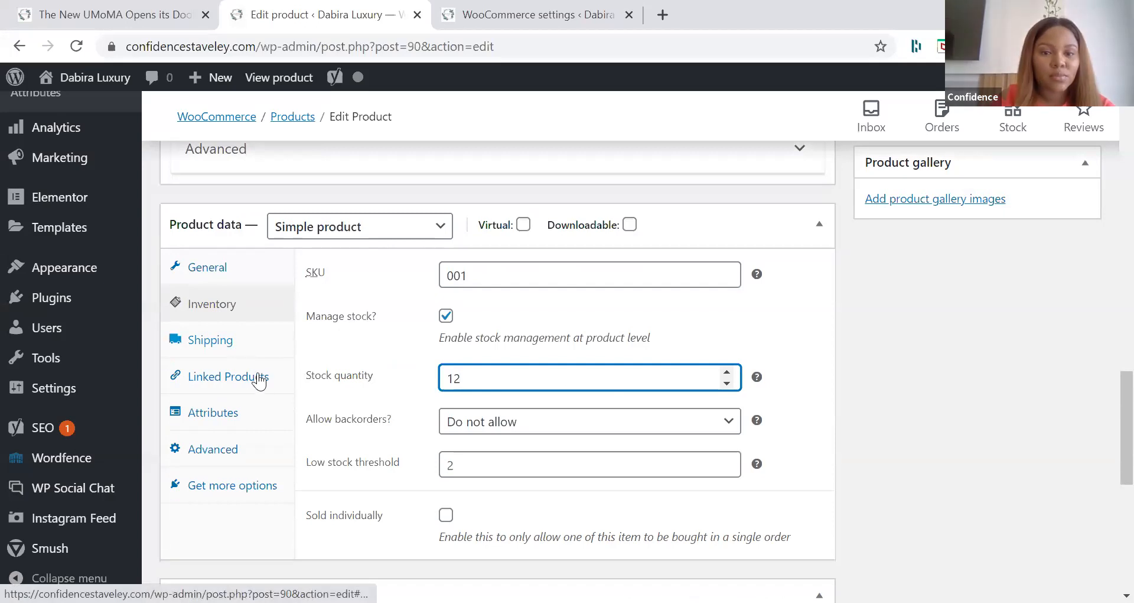
# Step: Review the product's shipping, linked products, extra options and advanced data settings
pyautogui.click(225, 340)
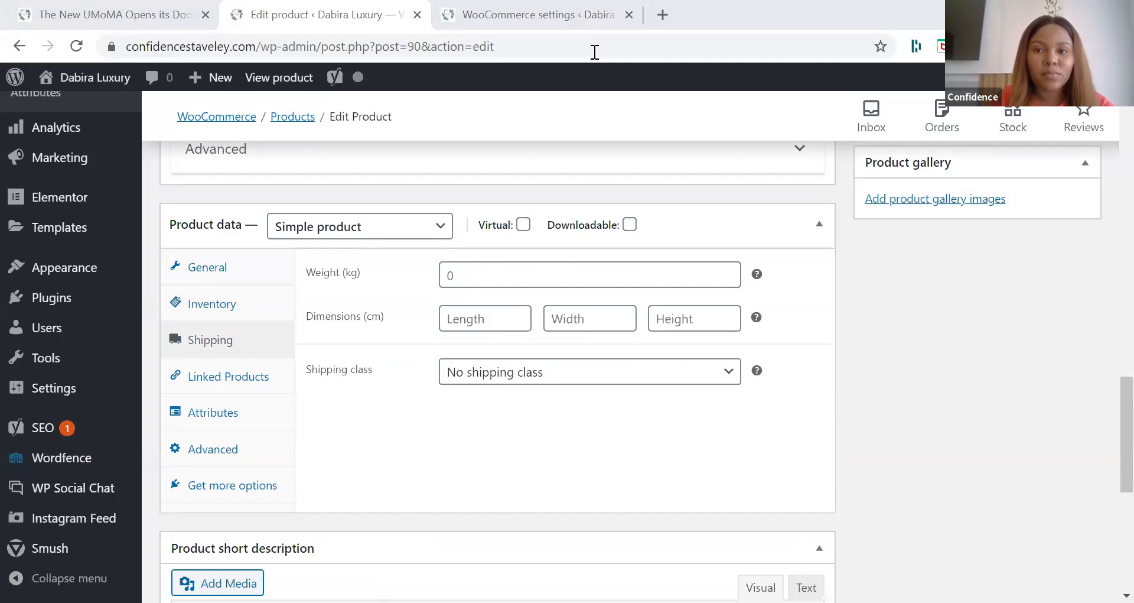
pyautogui.click(260, 389)
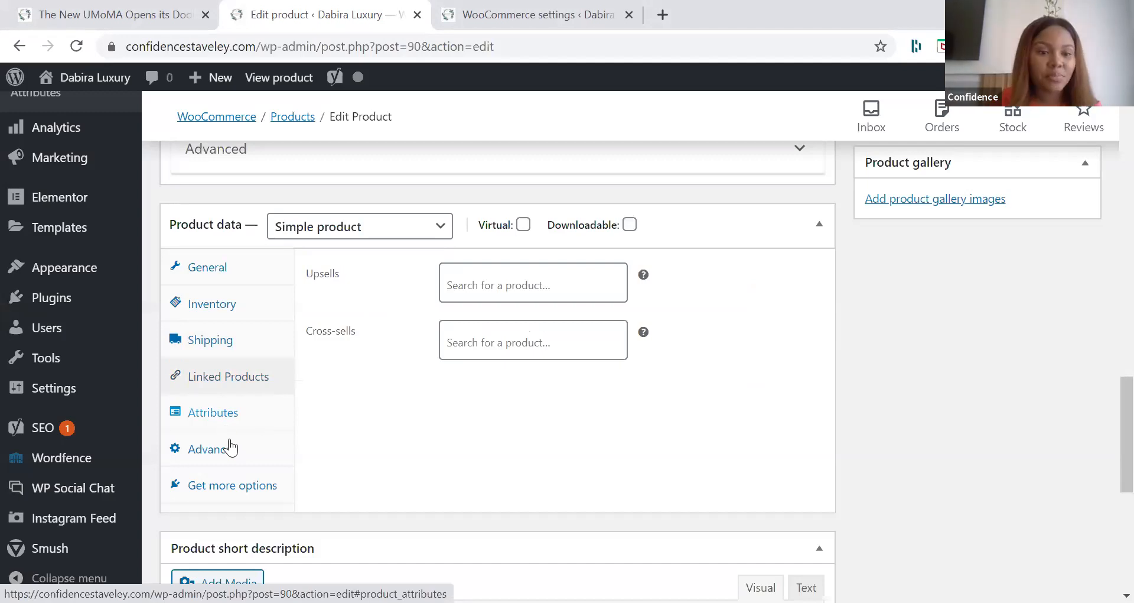
pyautogui.click(255, 451)
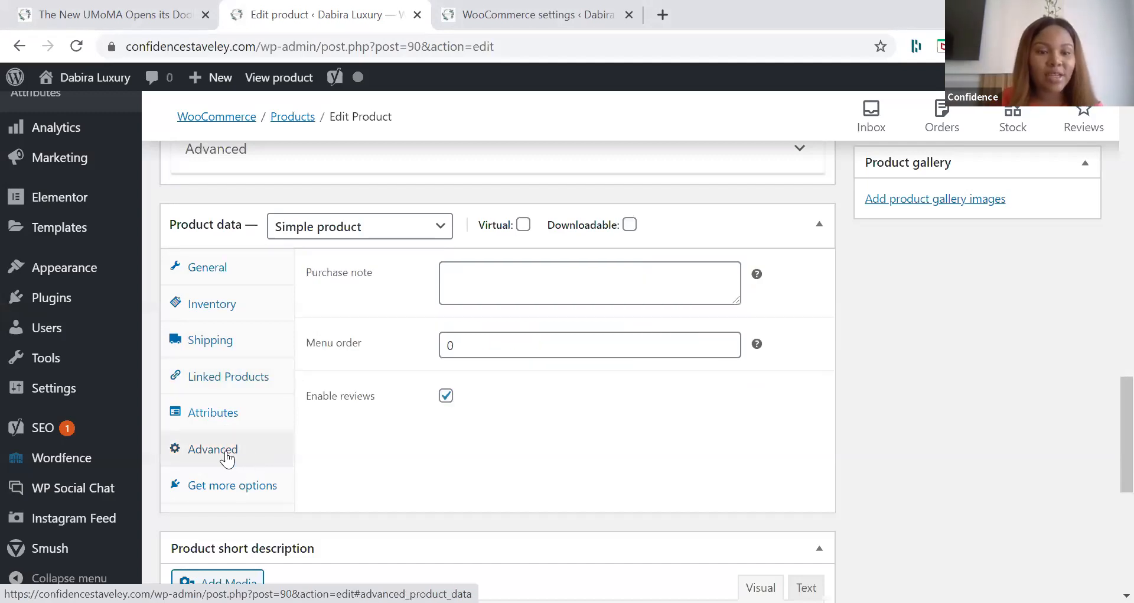
pyautogui.click(230, 485)
pyautogui.click(220, 451)
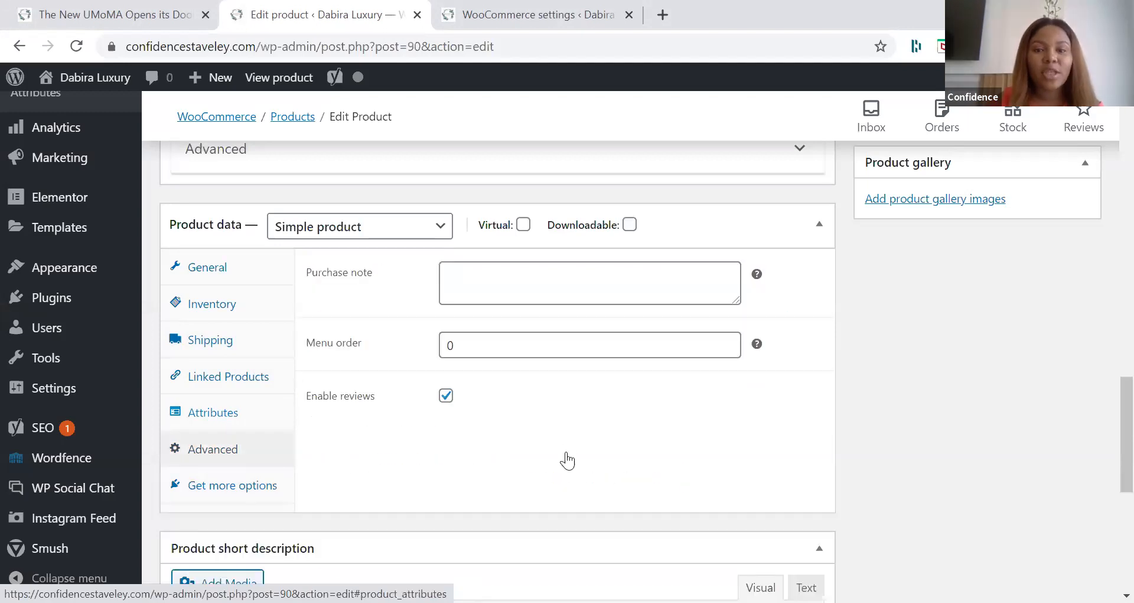
# Step: Check the rest of the Timeless Collection's edit page, including the short description, and update the product
pyautogui.scroll(1, 569, 460)
pyautogui.scroll(2, 568, 452)
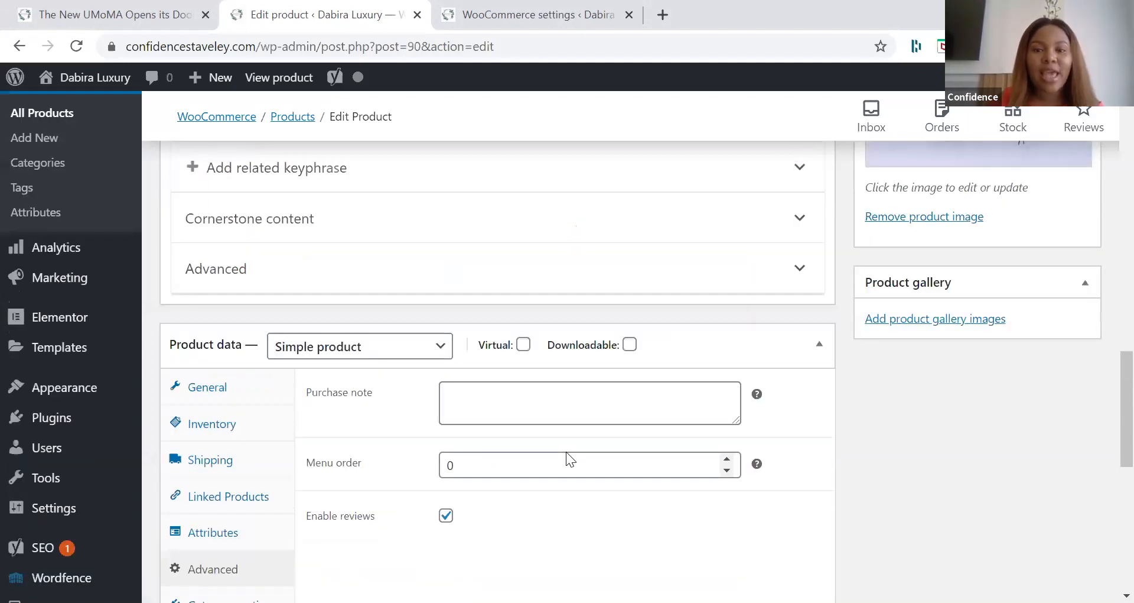
pyautogui.scroll(-8, 566, 451)
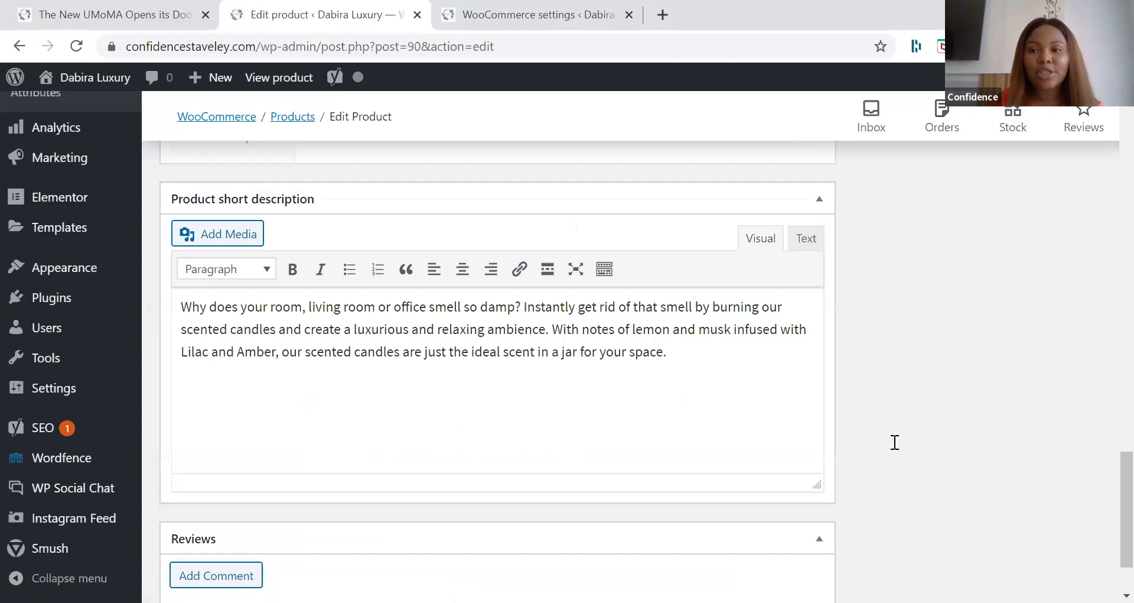
pyautogui.scroll(8, 1068, 443)
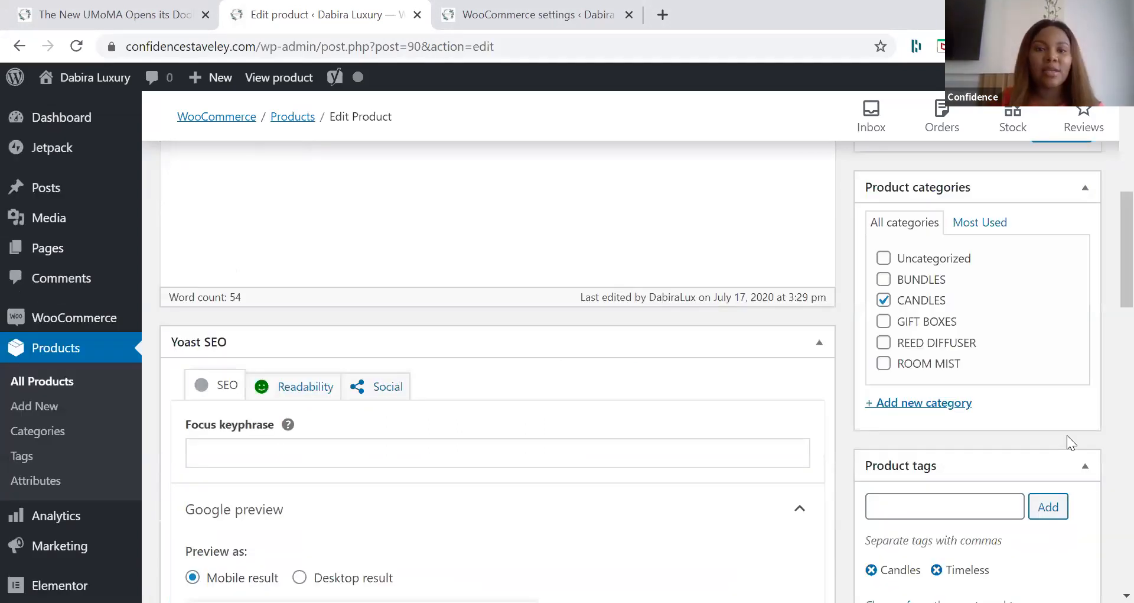
pyautogui.scroll(5, 1069, 436)
pyautogui.click(1068, 436)
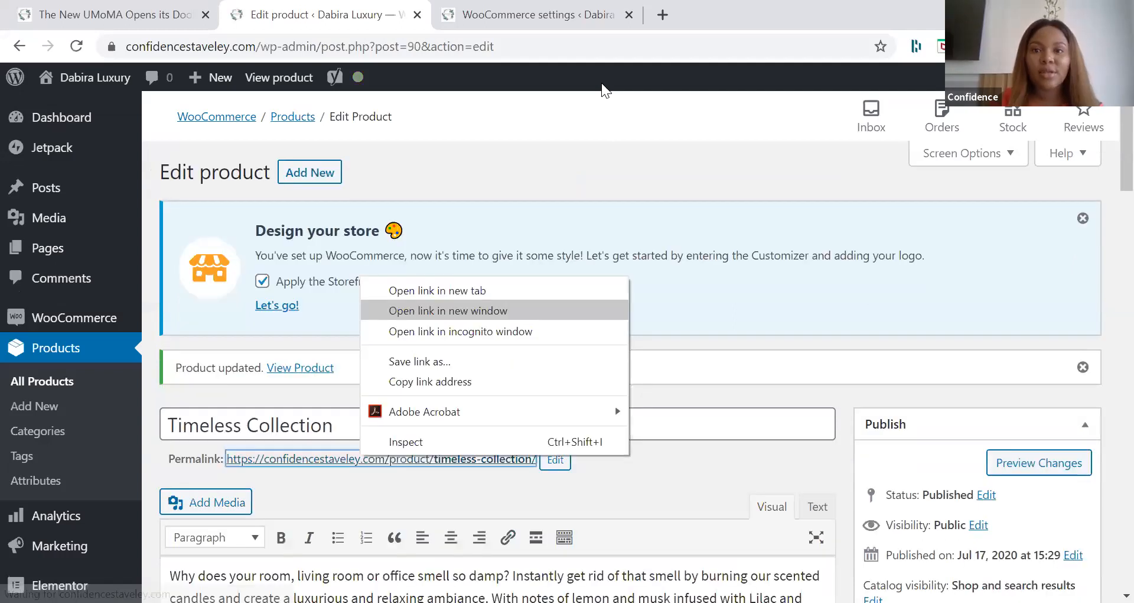
# Step: Open the Timeless Collection's permalink in a new tab and examine its price, image, stock, SKU, category and tags
pyautogui.press('Up')
pyautogui.press('Return')
pyautogui.hotkey('ctrl', 'Tab')
pyautogui.hotkey('ctrl', 'Tab')
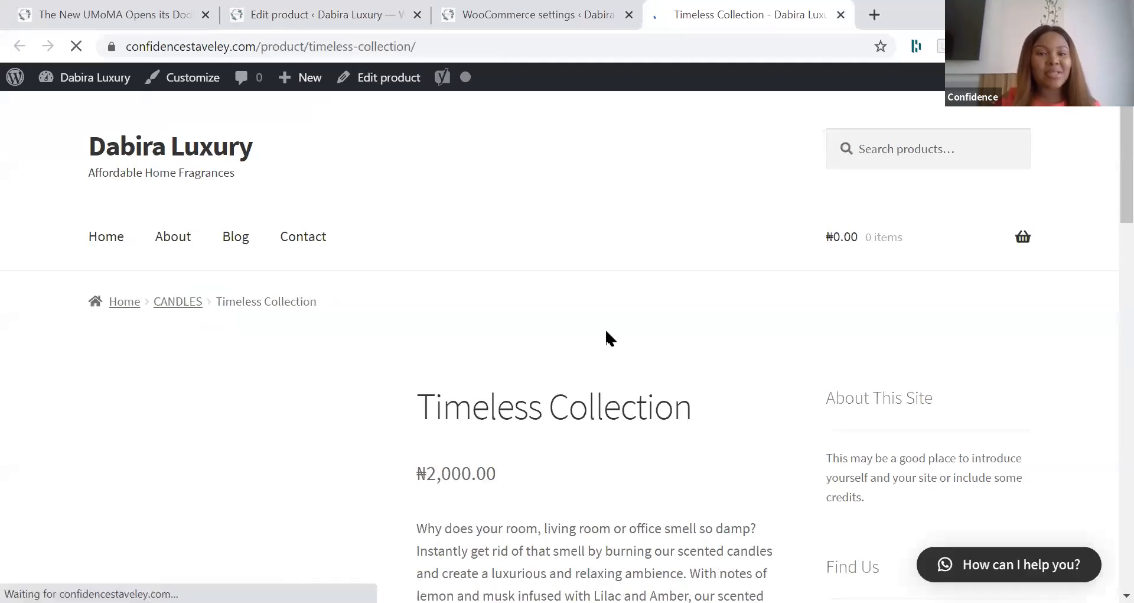
pyautogui.scroll(-4, 611, 338)
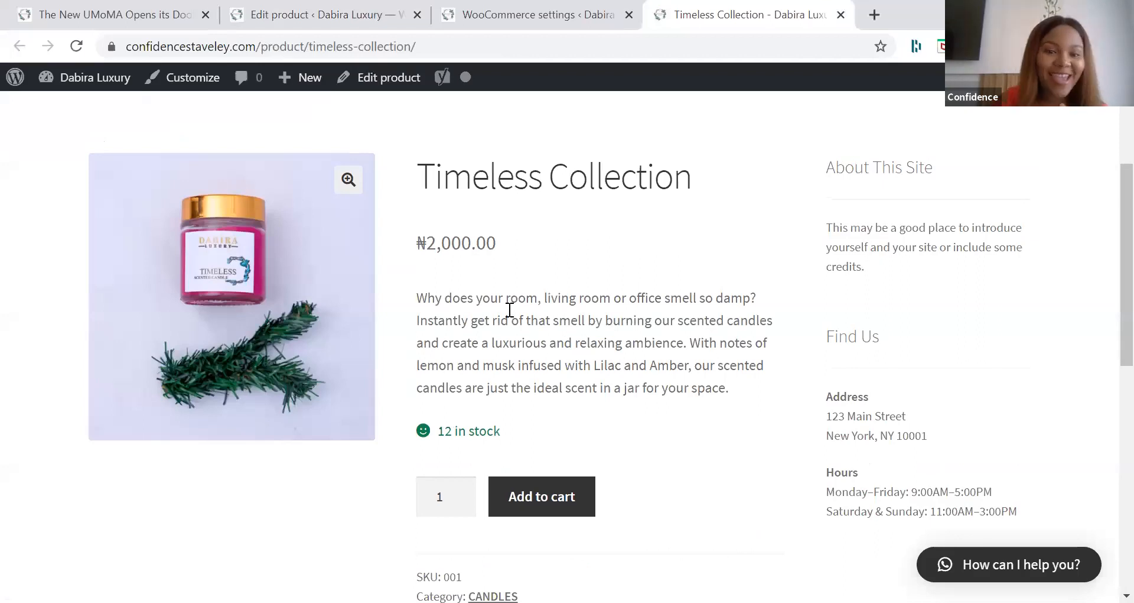
pyautogui.scroll(3, 404, 334)
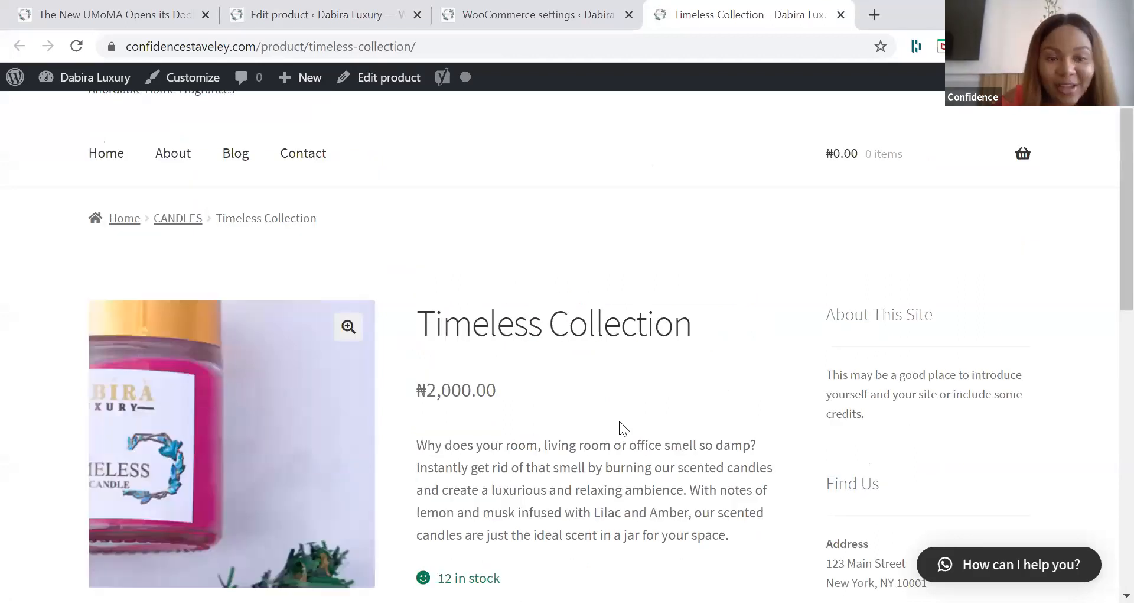
pyautogui.scroll(-4, 469, 323)
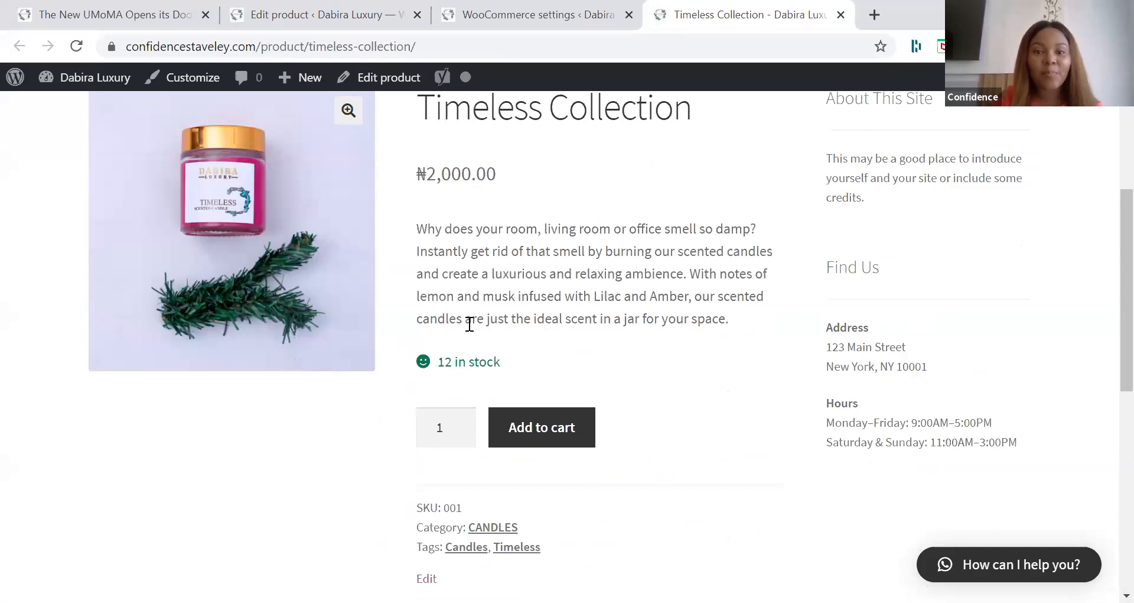
pyautogui.scroll(-2, 457, 318)
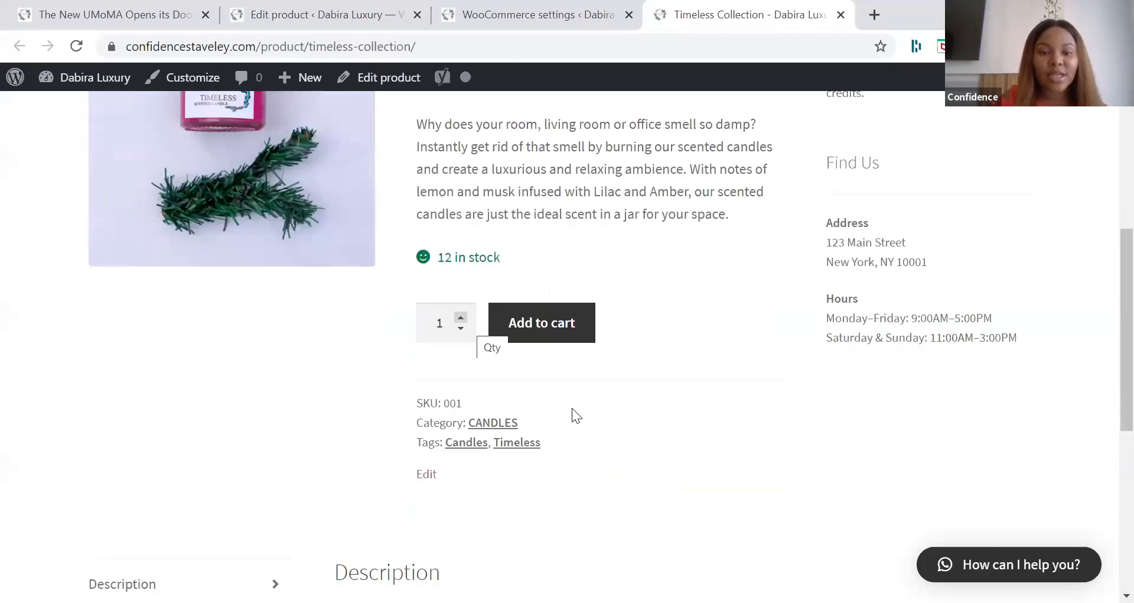
# Step: Try a purchase quantity of 2 on the product page and look through its reviews and description sections
pyautogui.click(461, 318)
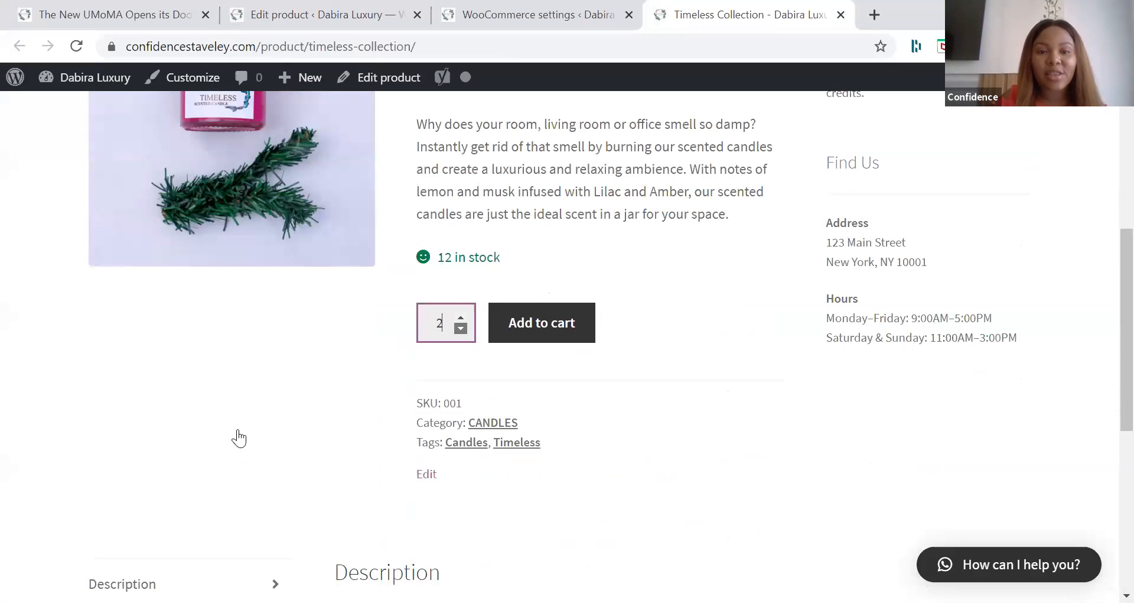
pyautogui.scroll(-3, 238, 438)
pyautogui.click(177, 457)
pyautogui.click(177, 405)
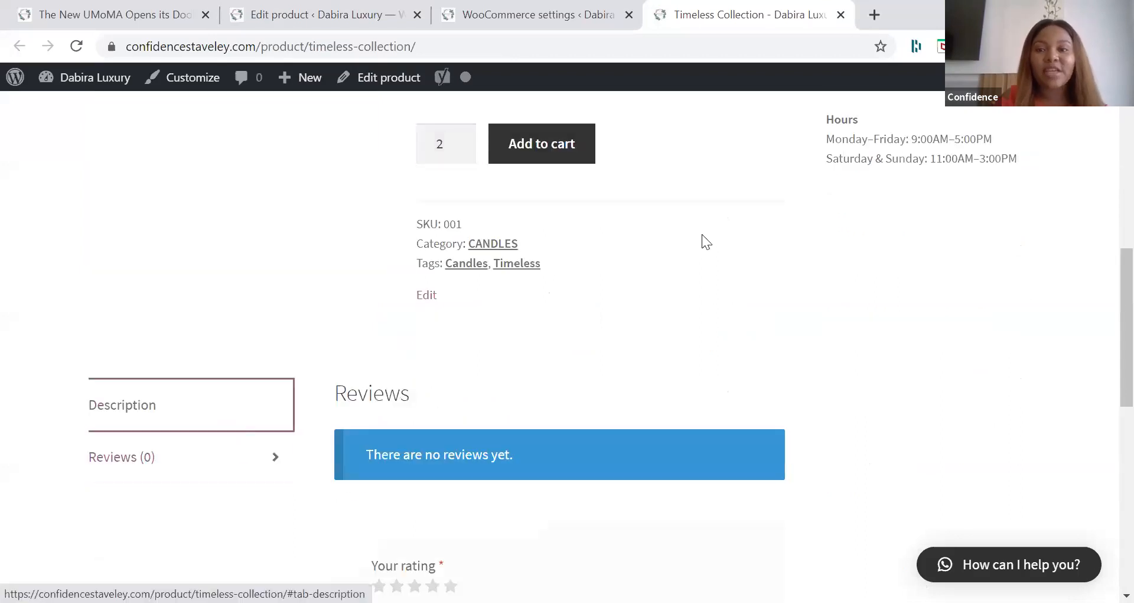
pyautogui.scroll(2, 496, 74)
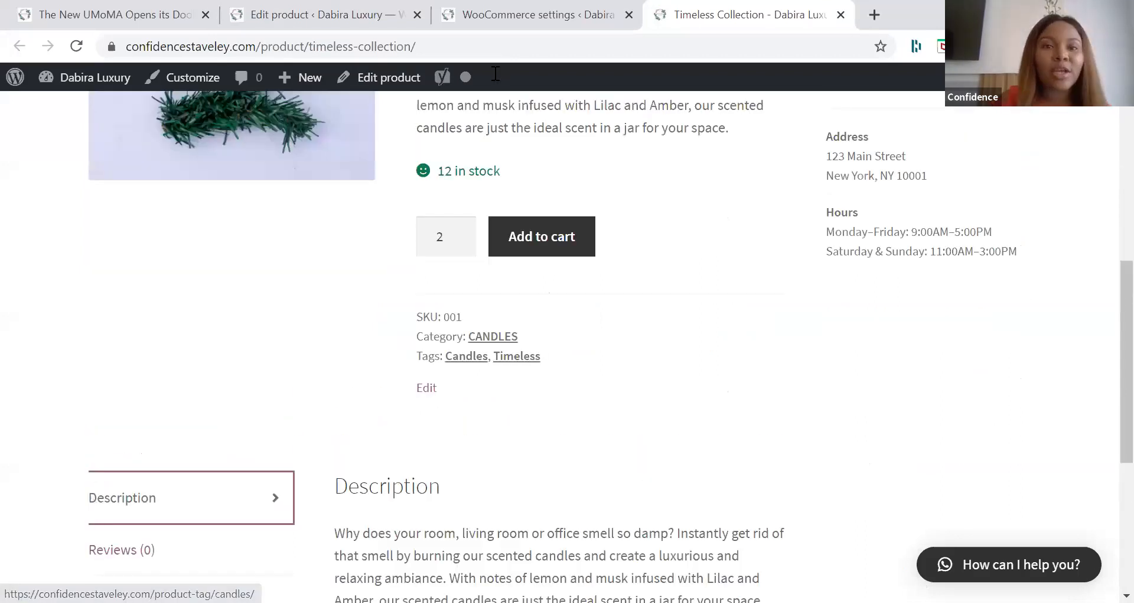
pyautogui.scroll(4, 495, 74)
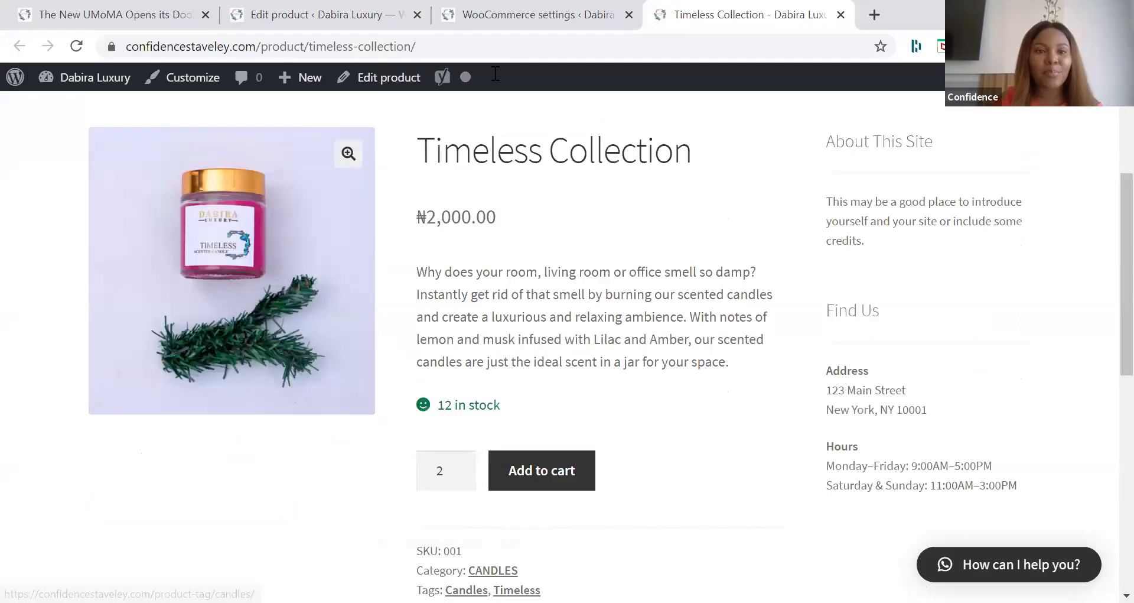
pyautogui.scroll(5, 461, 42)
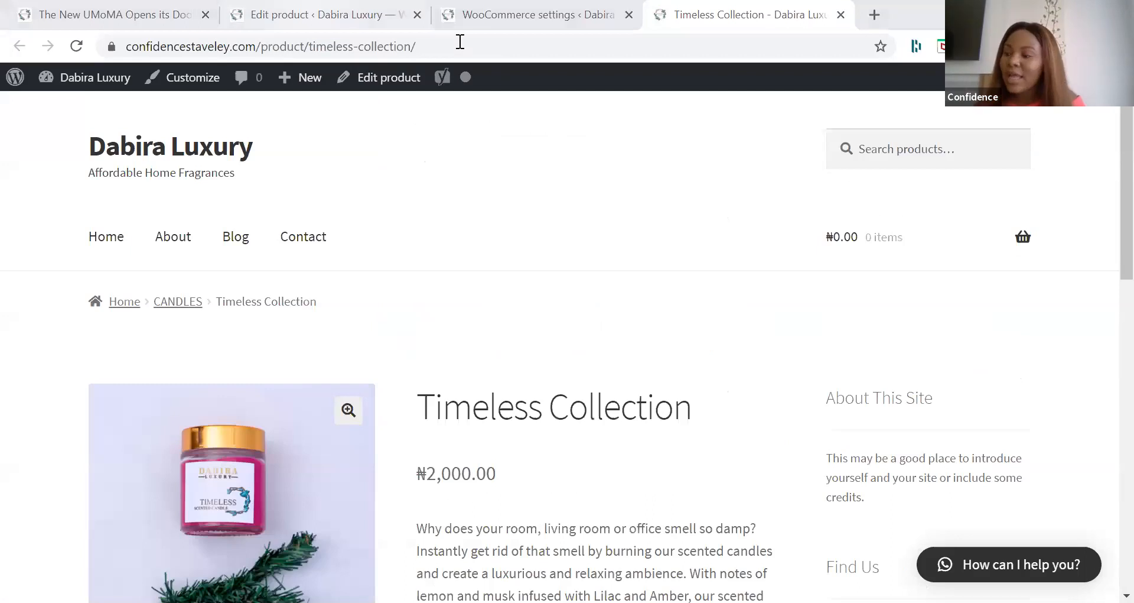
# Step: Return to the Timeless Collection edit page and start a new product named "Scented Candle (318g)"
pyautogui.hotkey('ctrl', '2')
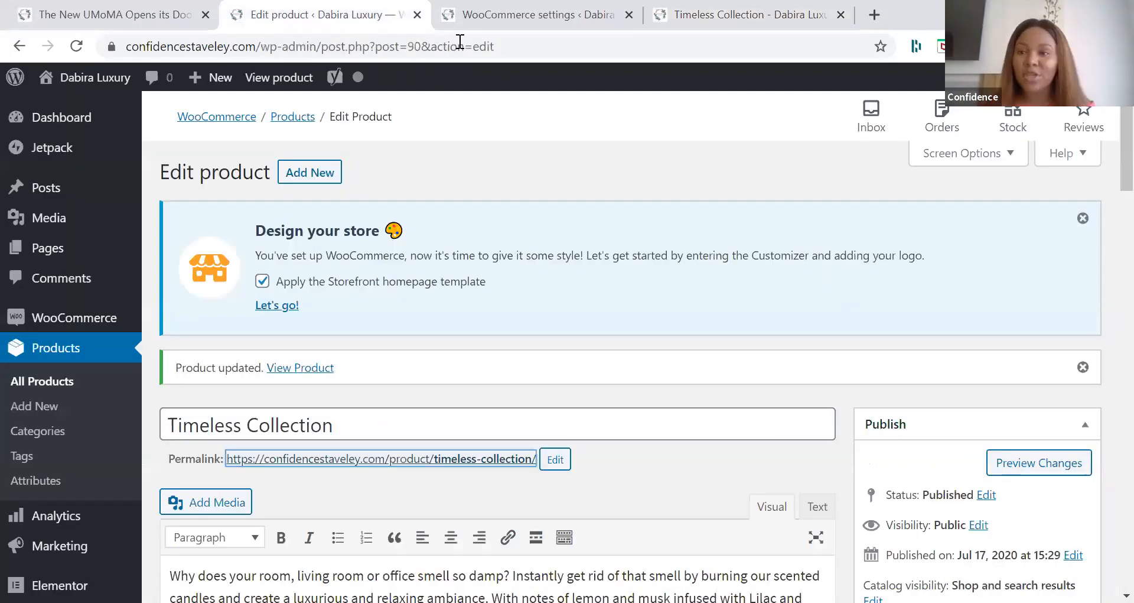
pyautogui.click(302, 178)
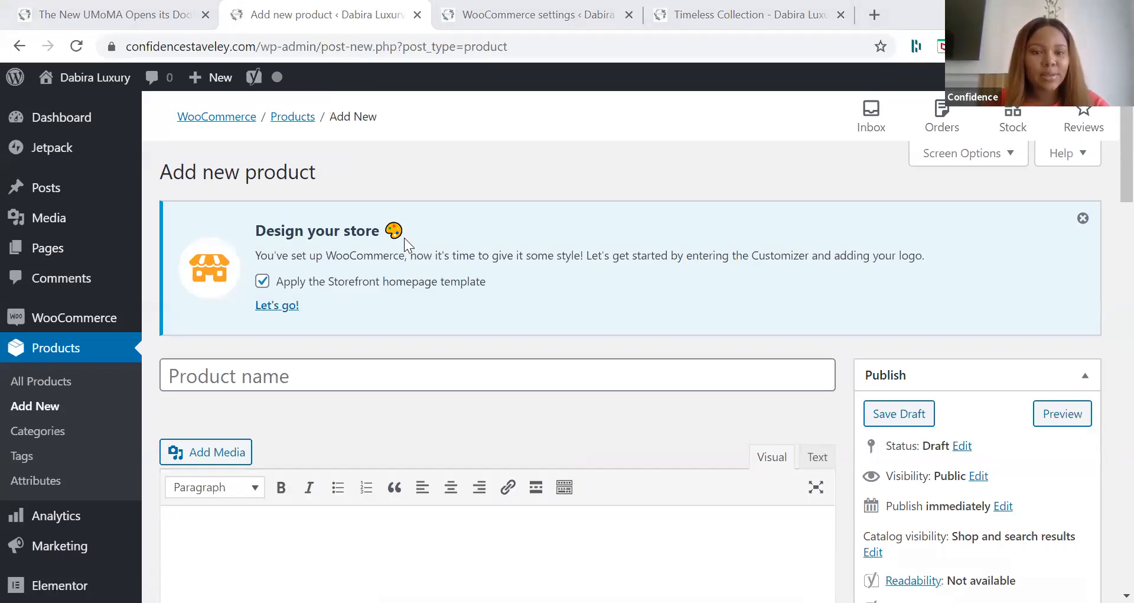
pyautogui.click(273, 376)
pyautogui.write('Scented Candle (318g)')
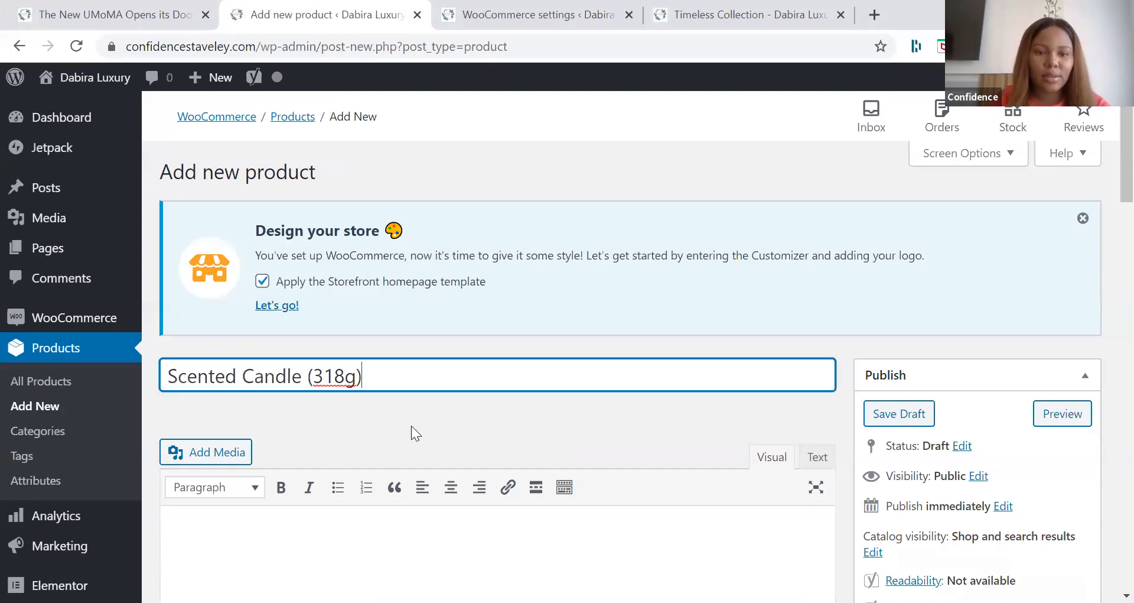
# Step: Paste the copied scented candle text beginning "Why does your room, living room or office smell so damp?" as the product description
pyautogui.click(429, 519)
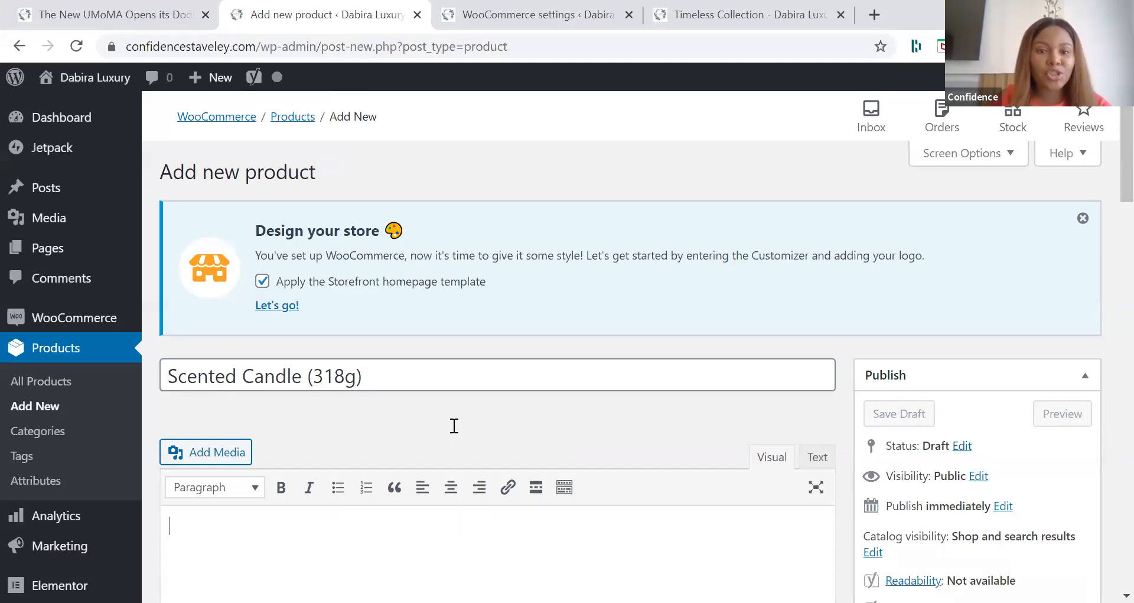
pyautogui.write('Why does your room, living room or office smell so damp? Instantly get rid of that smell by burning our scented candles and create a luxurious and relaxing ambience. Our scented candles are just the ideal scent in a jar for your space.')
pyautogui.scroll(-5, 477, 337)
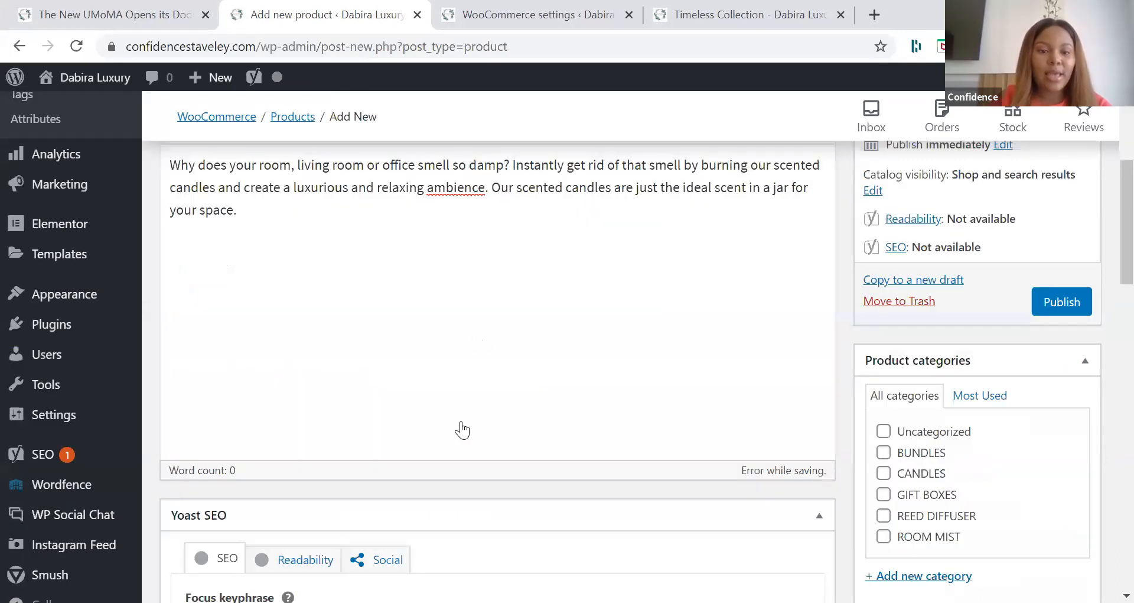
# Step: Check the spelling suggestions for "ambience" in the scented candle description and review the short description text
pyautogui.scroll(2, 463, 425)
pyautogui.rightClick(448, 312)
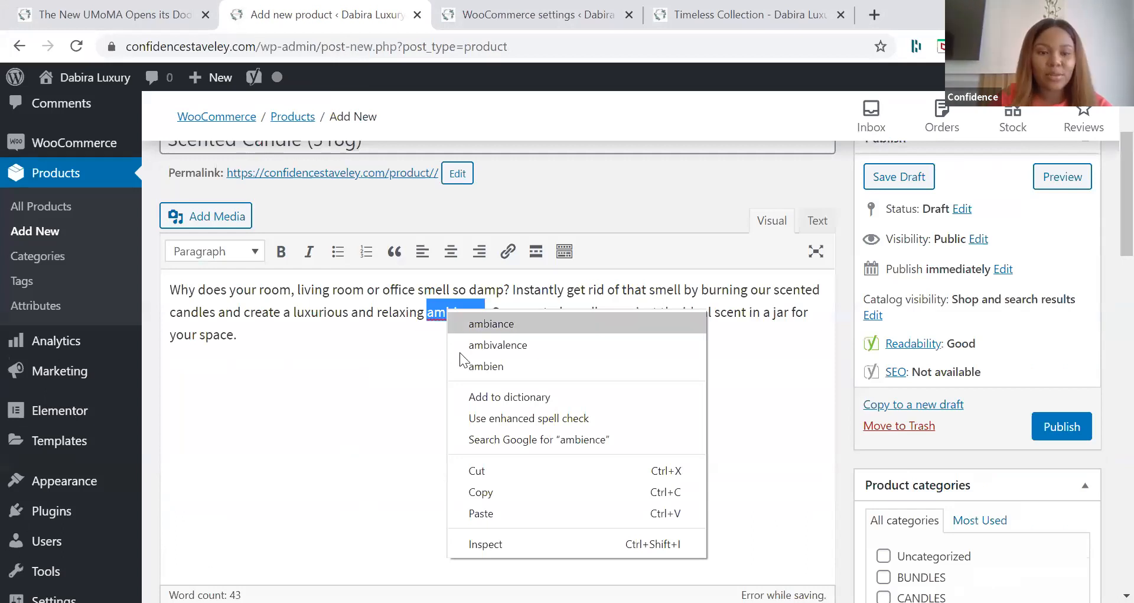
pyautogui.scroll(-10, 459, 354)
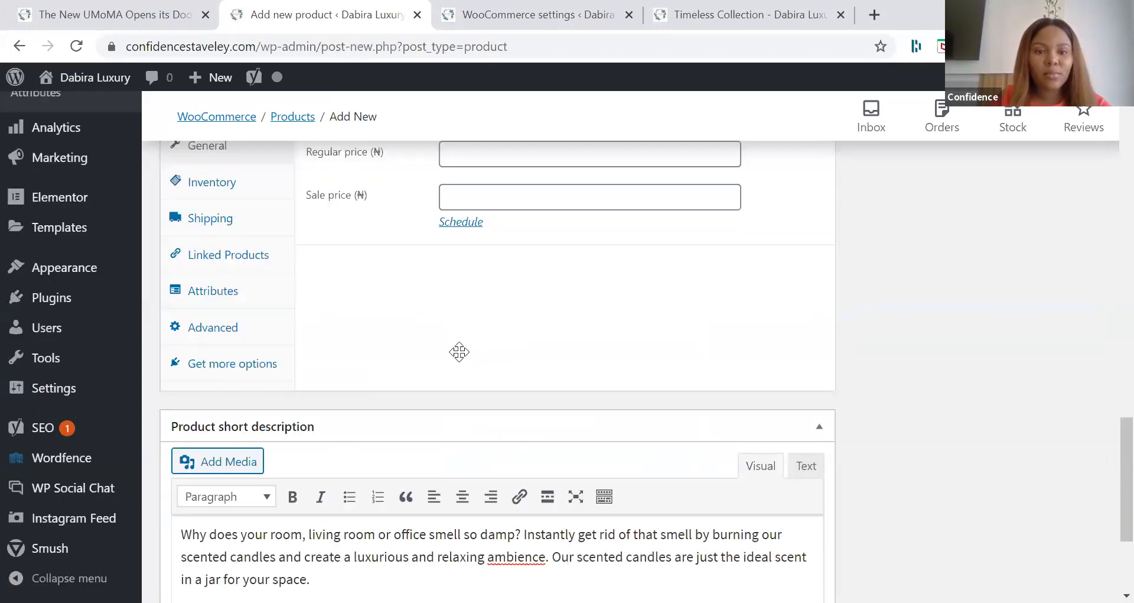
pyautogui.scroll(5, 464, 359)
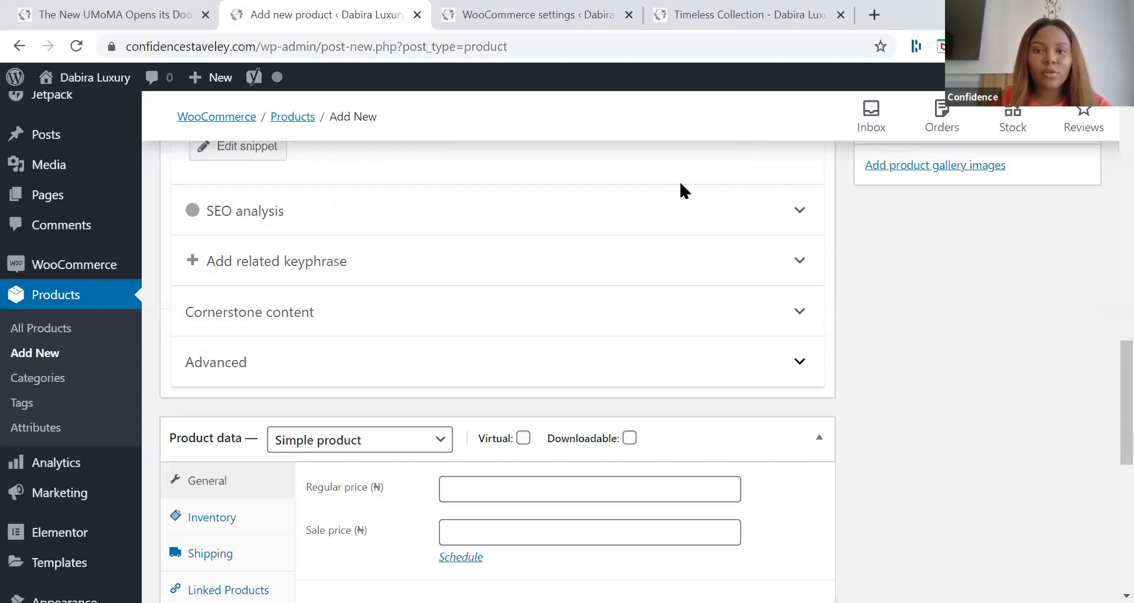
# Step: Stay on the unsaved product page and assign the scented candle to the CANDLES category
pyautogui.scroll(10, 680, 183)
pyautogui.hscroll(-3, 680, 184)
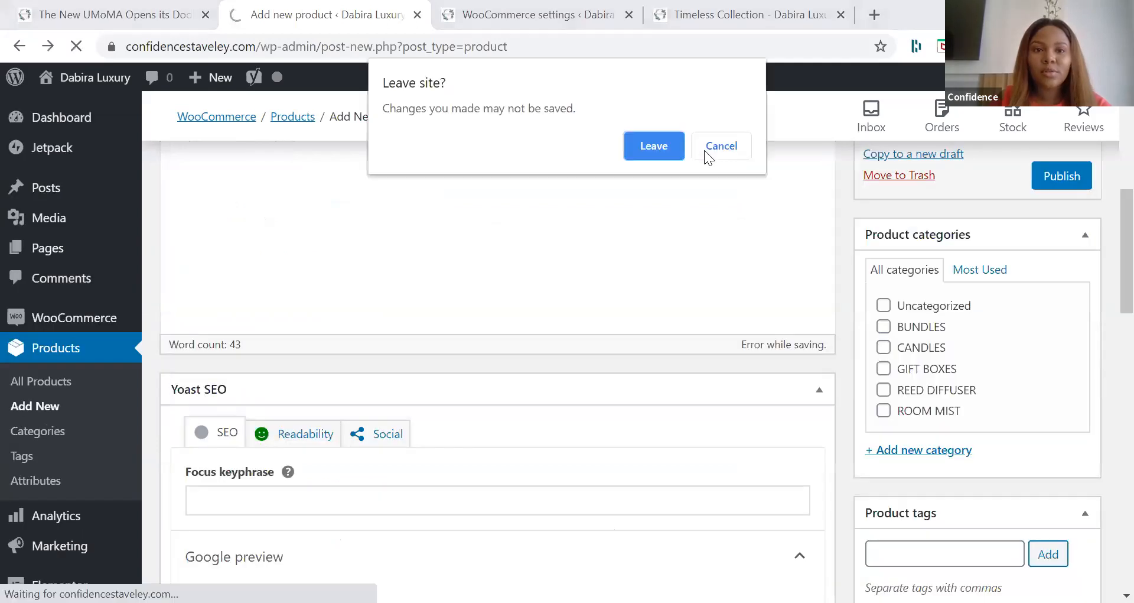
pyautogui.press('Escape')
pyautogui.click(910, 348)
pyautogui.scroll(-2, 1031, 341)
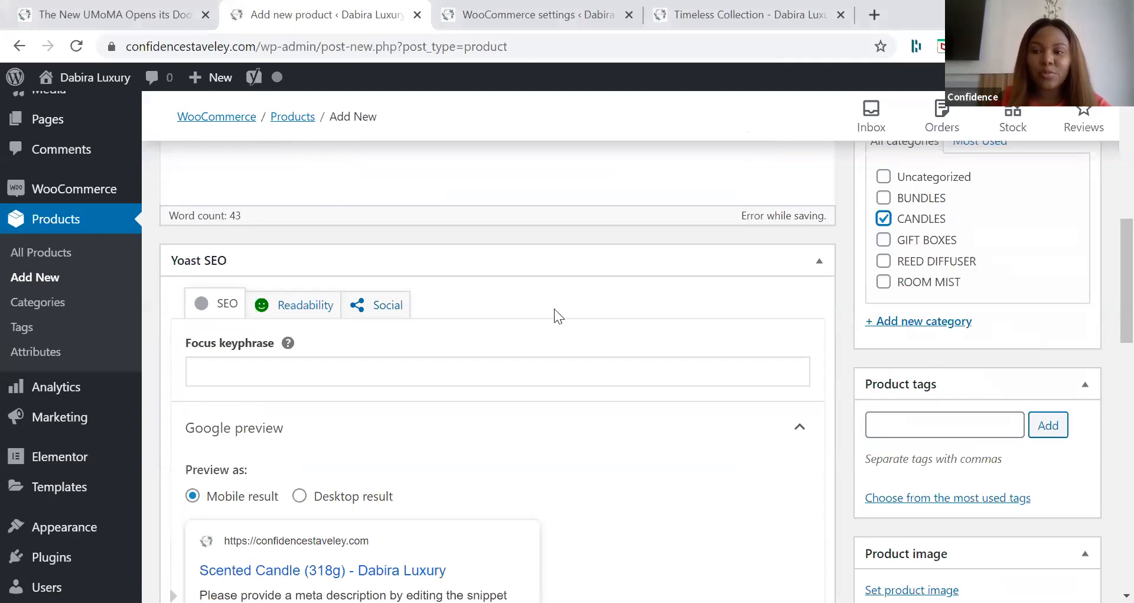
# Step: Set the Citronella candle photo with the jar of matches from the media library as the product image
pyautogui.scroll(-2, 358, 222)
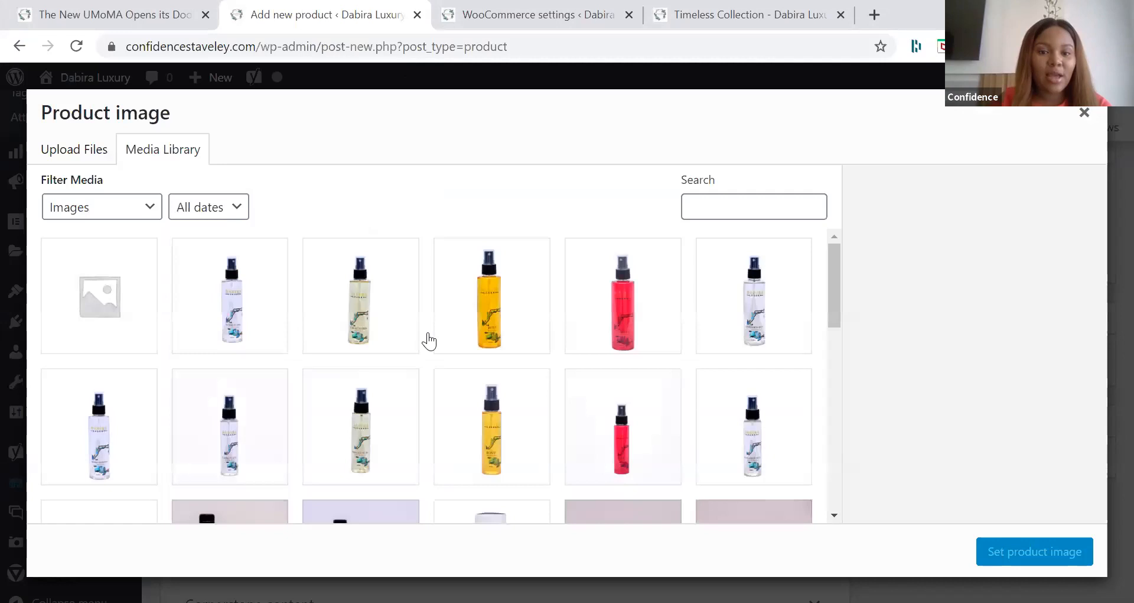
pyautogui.scroll(-3, 430, 341)
pyautogui.scroll(-2, 256, 380)
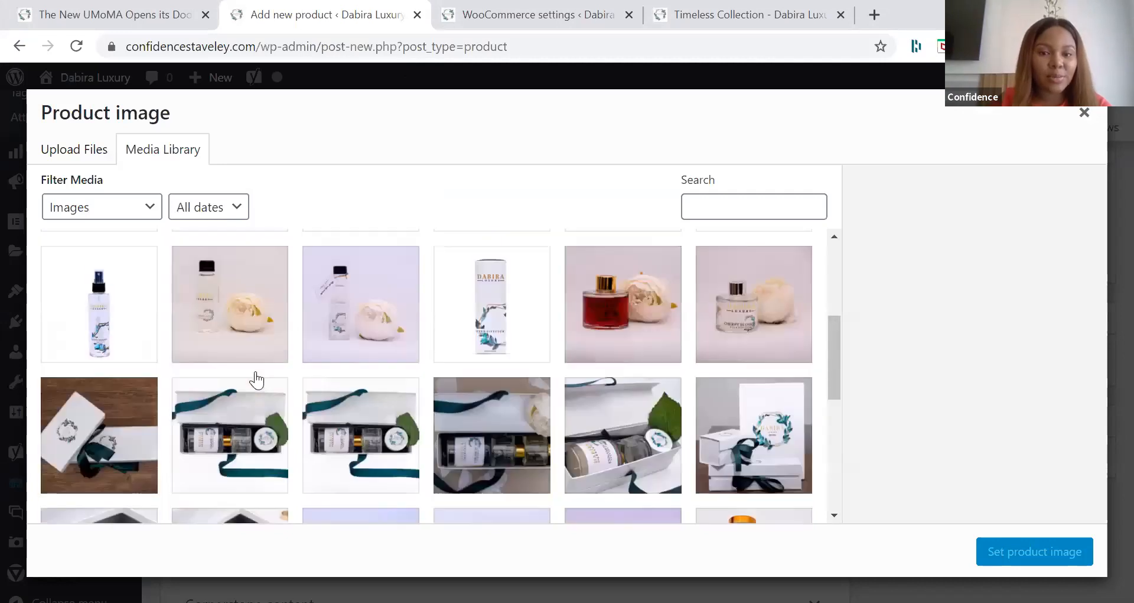
pyautogui.scroll(-5, 256, 380)
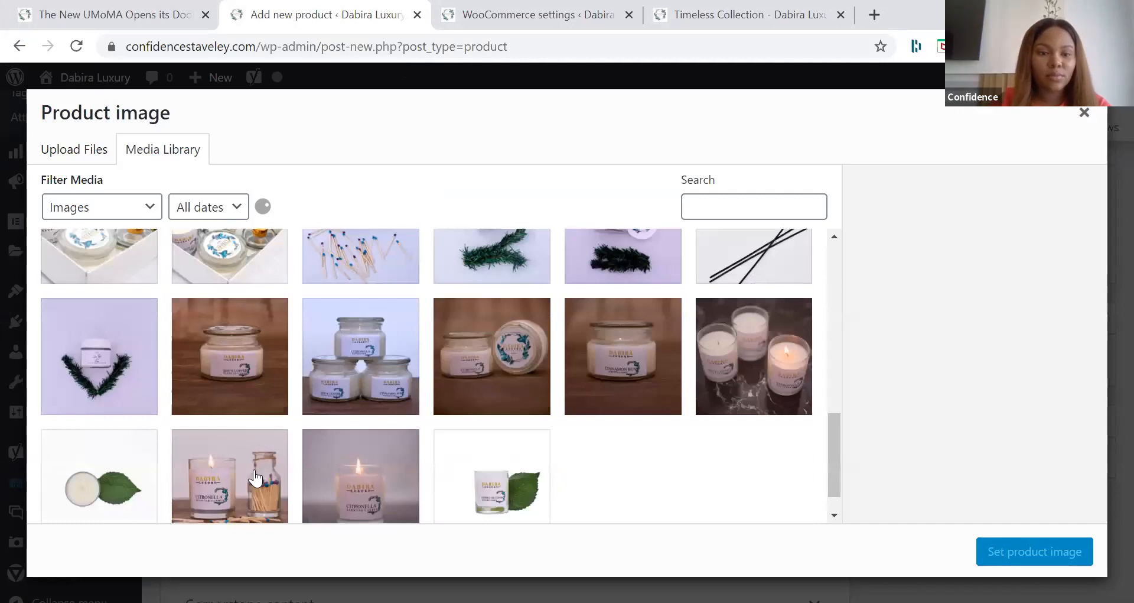
pyautogui.click(230, 354)
pyautogui.click(230, 476)
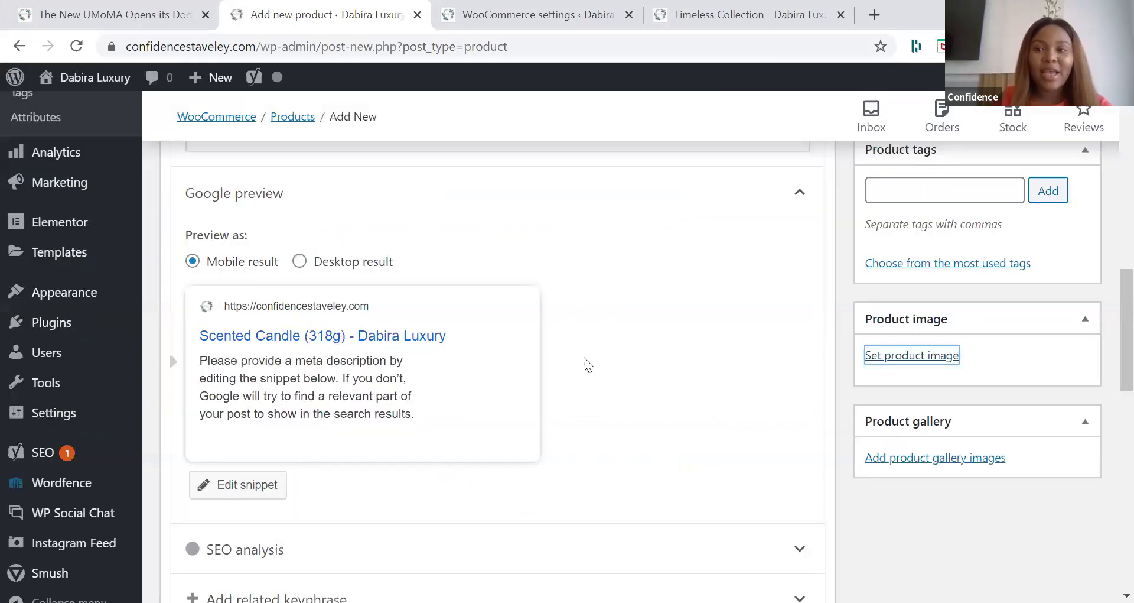
# Step: Set the scented candle's regular price to 3000 naira in the product data
pyautogui.scroll(-8, 588, 361)
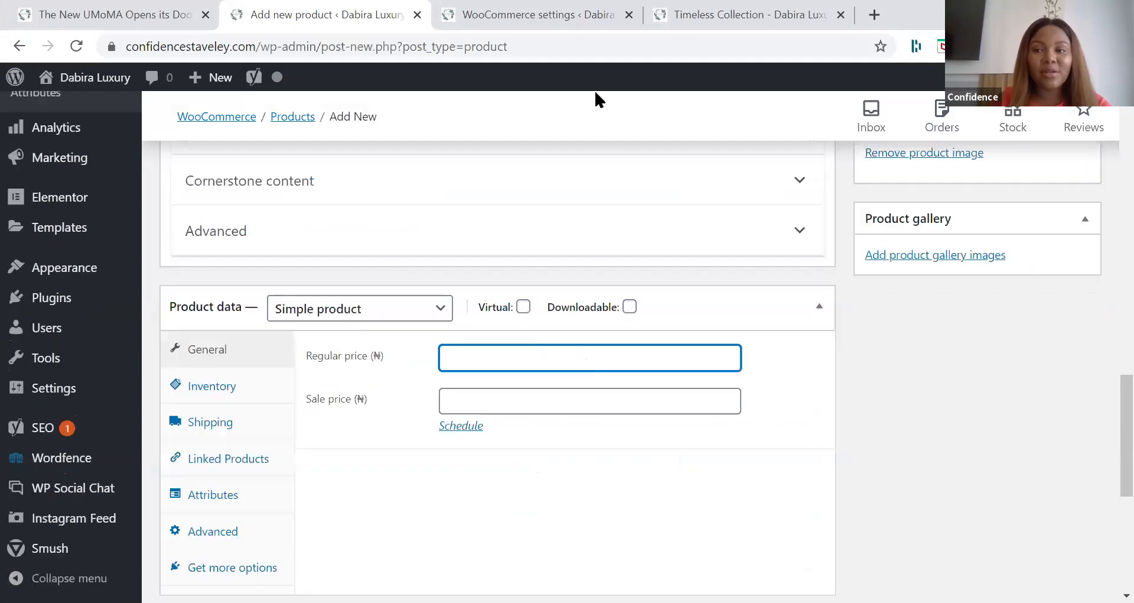
pyautogui.click(596, 93)
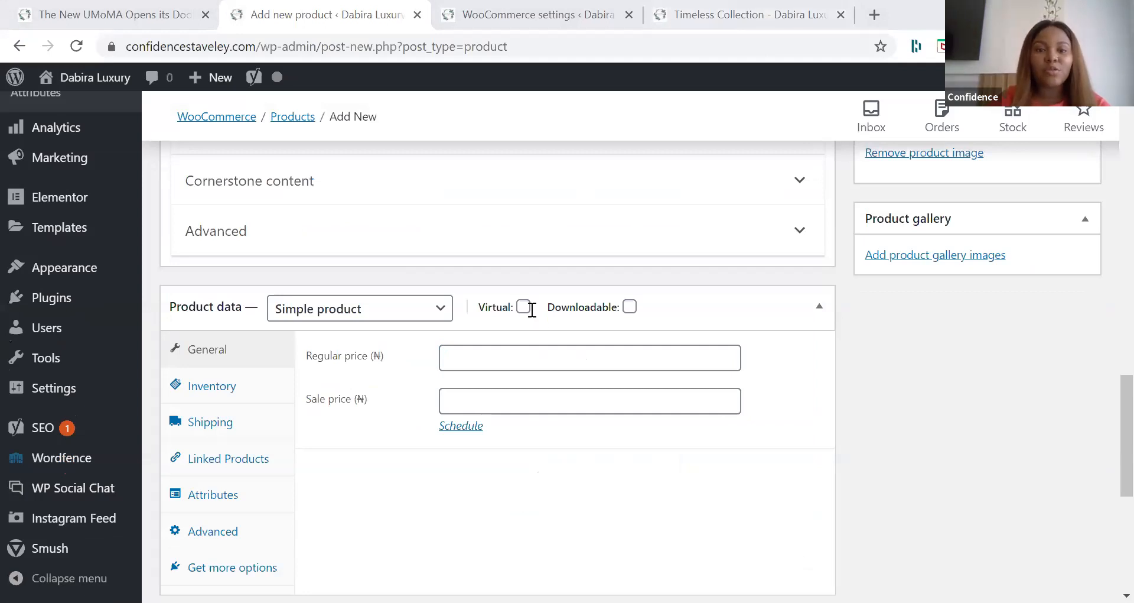
pyautogui.click(532, 310)
pyautogui.write('3000')
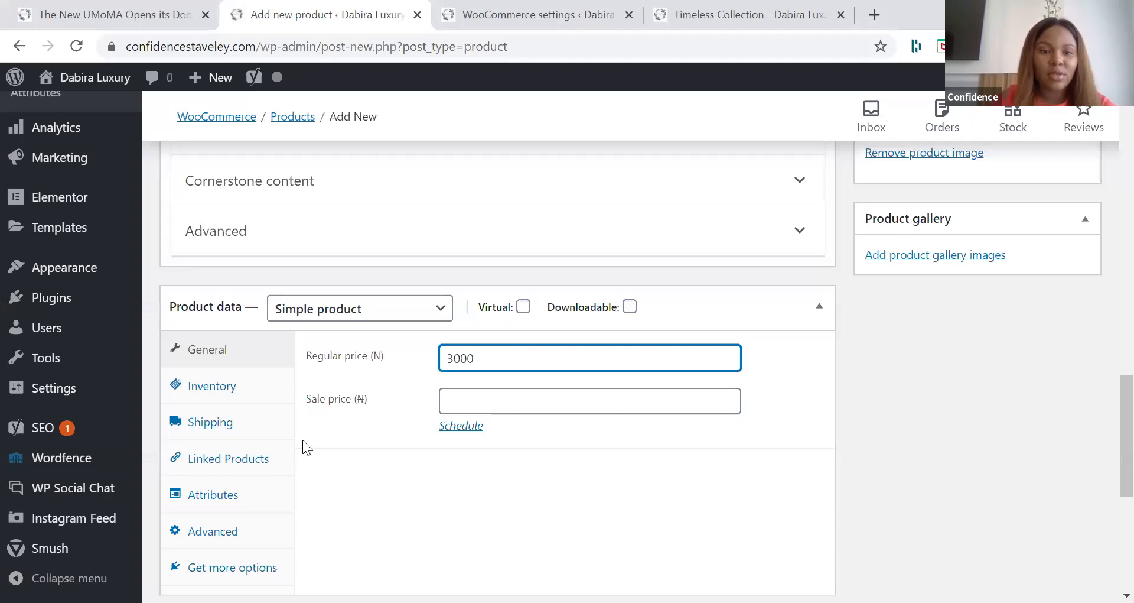
# Step: Look at the shipping fields and add a custom product attribute named "Fragrance" to the scented candle
pyautogui.click(239, 421)
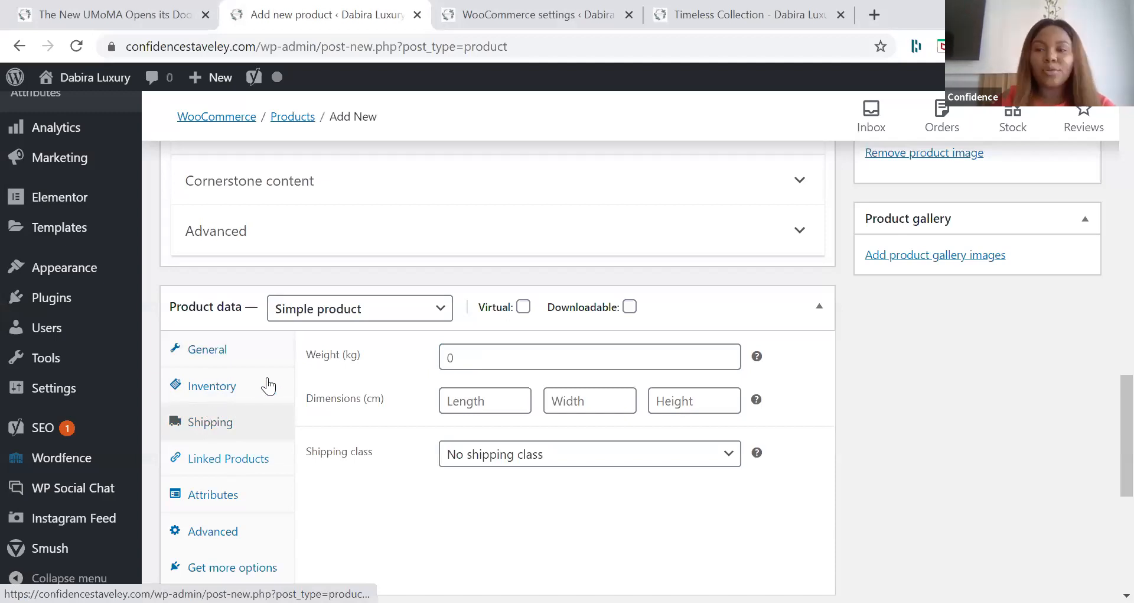
pyautogui.scroll(-1, 267, 385)
pyautogui.click(248, 410)
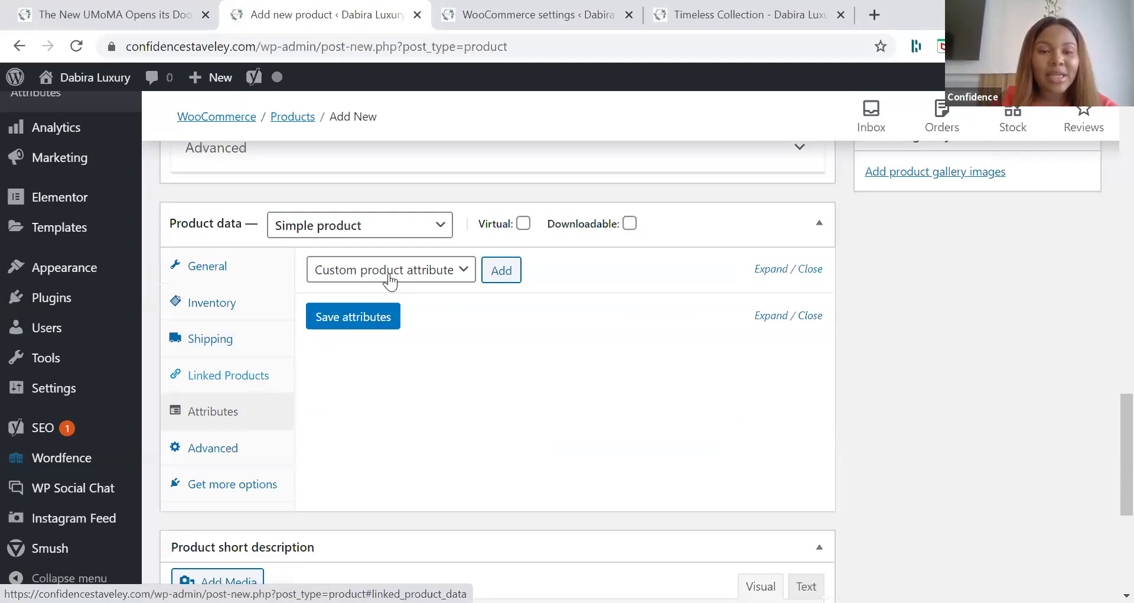
pyautogui.click(501, 270)
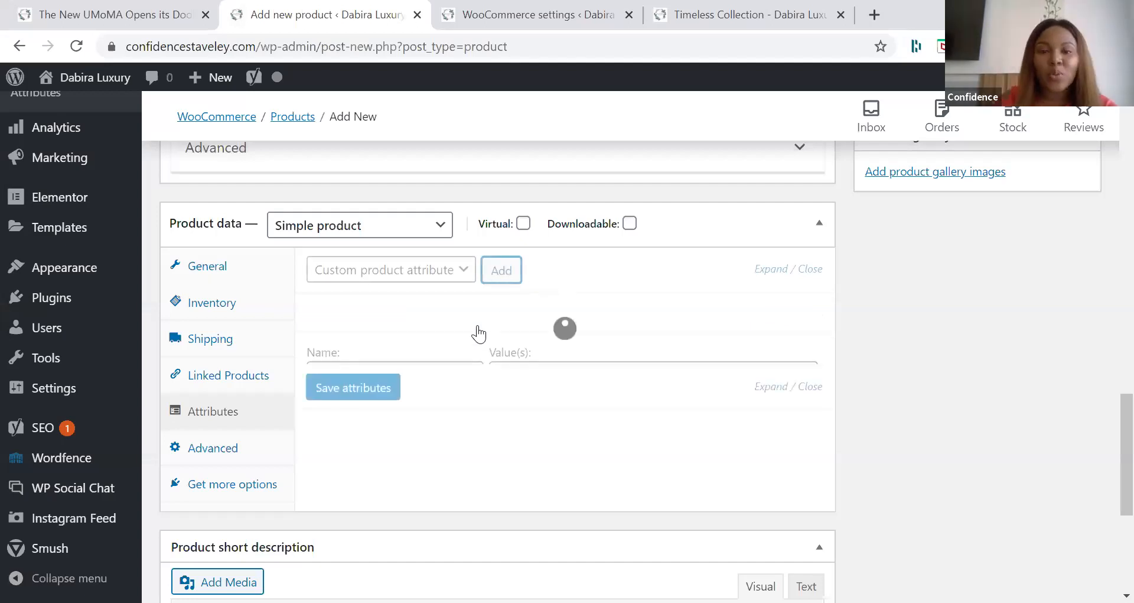
pyautogui.click(435, 376)
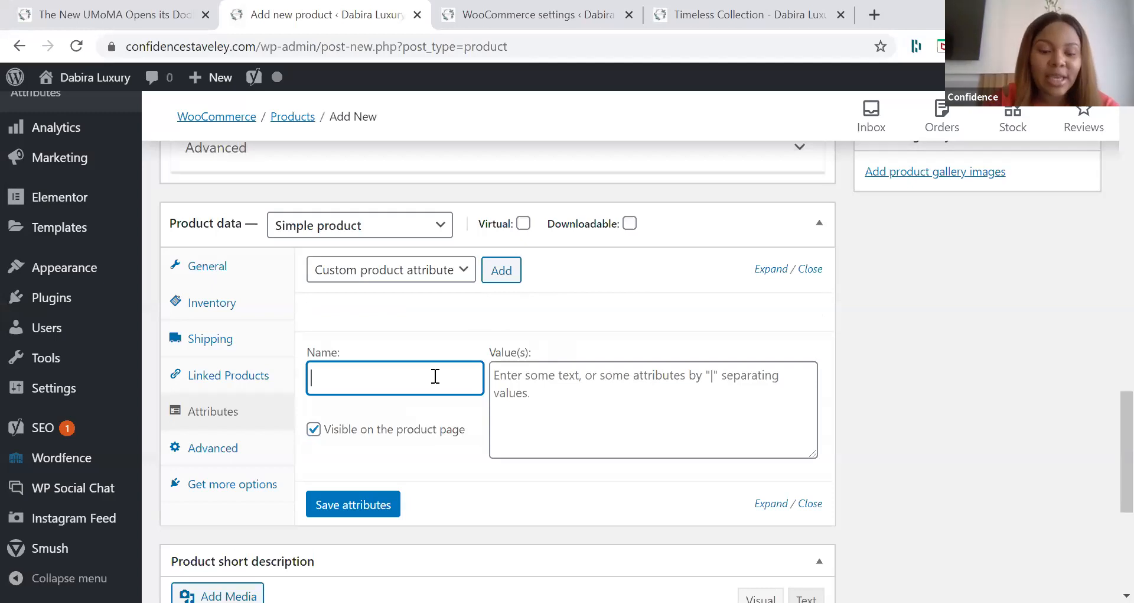
pyautogui.write('Fragr')
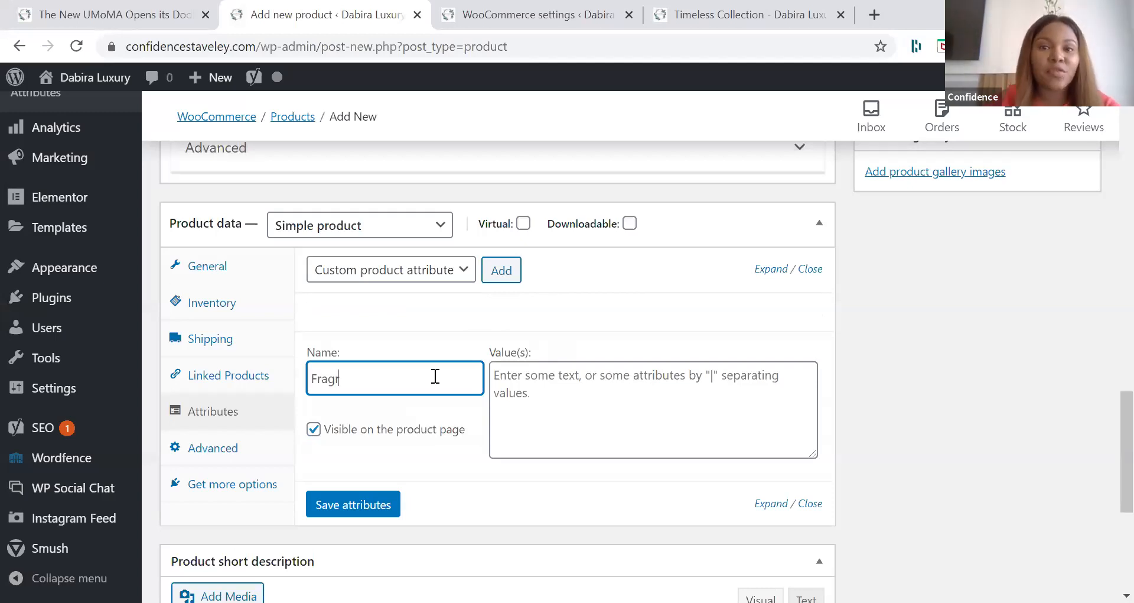
pyautogui.write('ance')
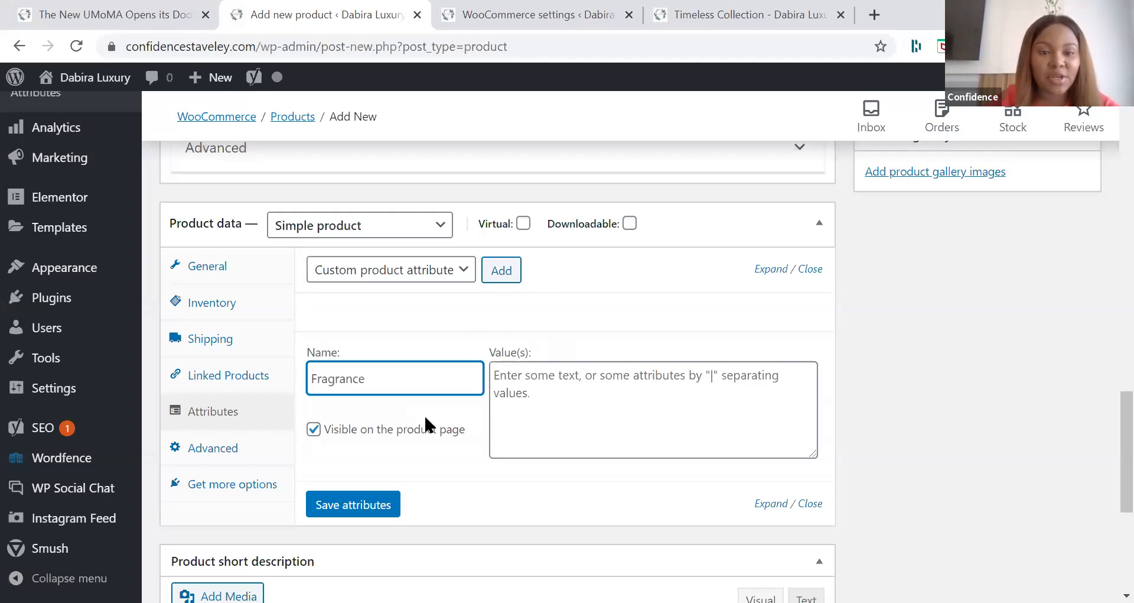
# Step: Enter "Cherry Blossom | Fruity" as the values of the Fragrance attribute
pyautogui.click(532, 408)
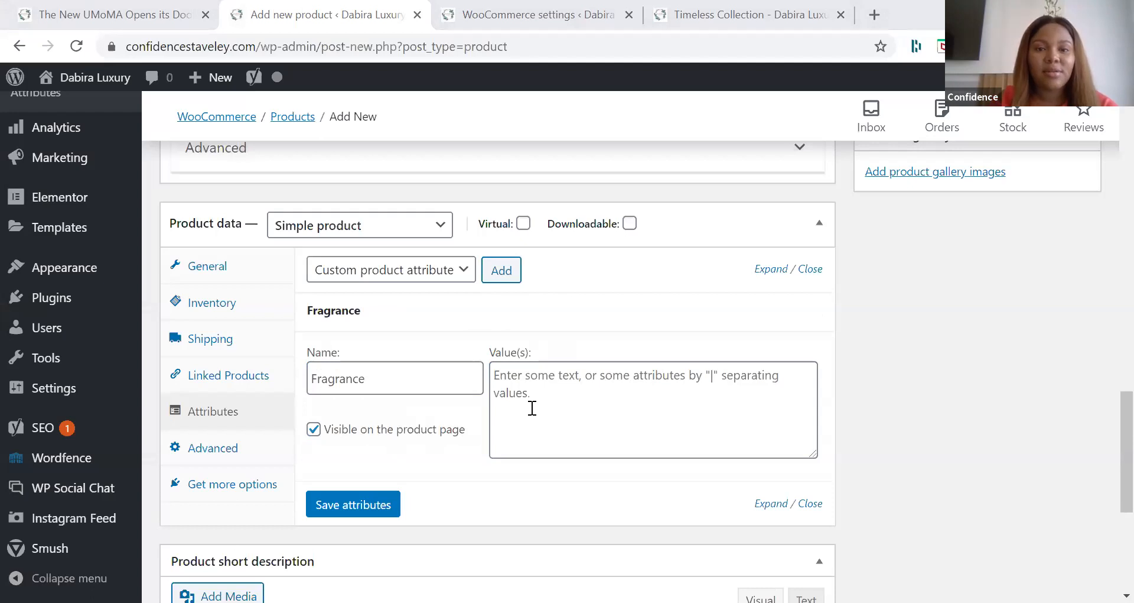
pyautogui.click(521, 398)
pyautogui.write('Ch')
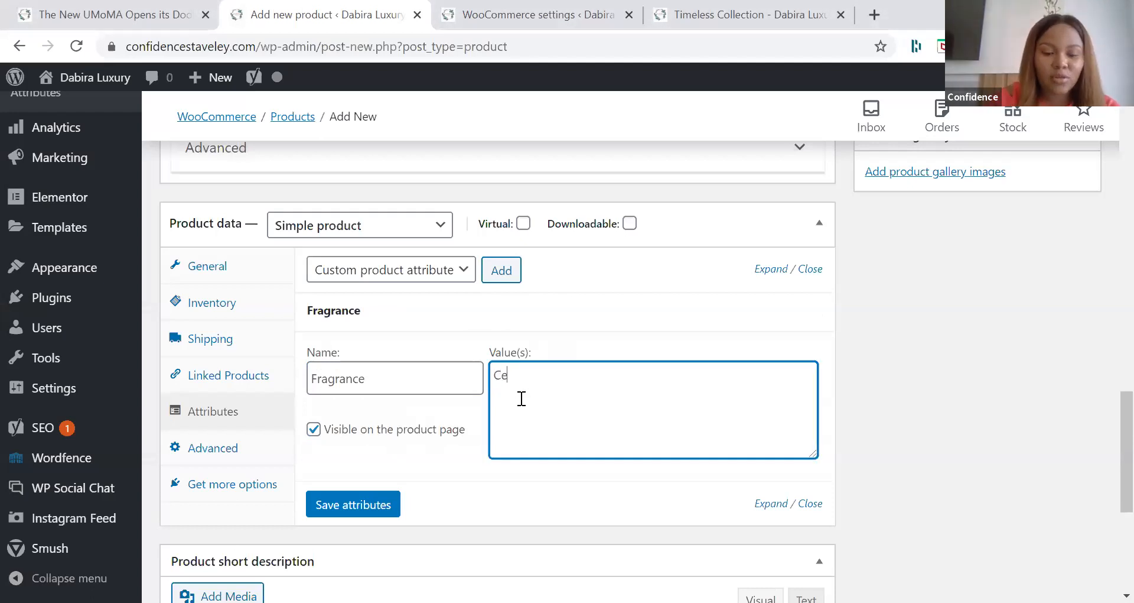
pyautogui.write('err')
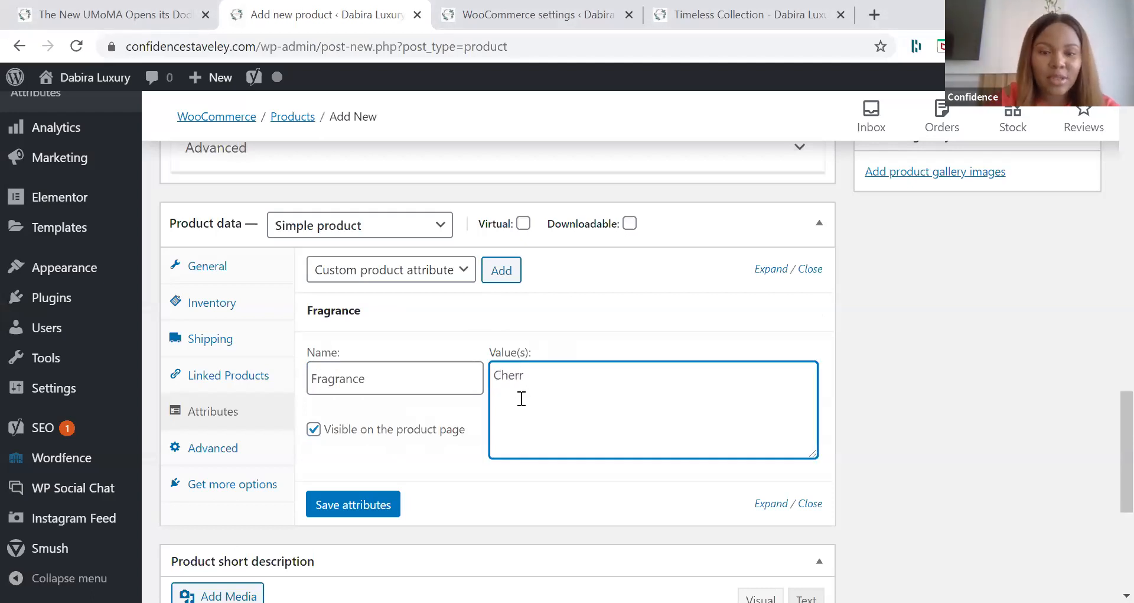
pyautogui.write('y')
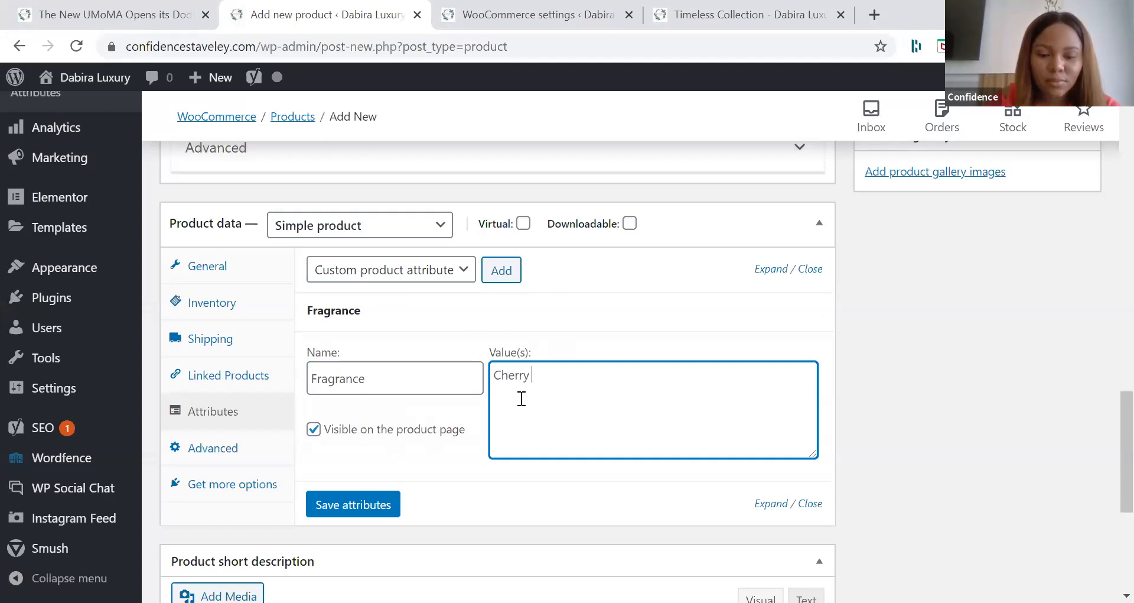
pyautogui.write(' Blossom')
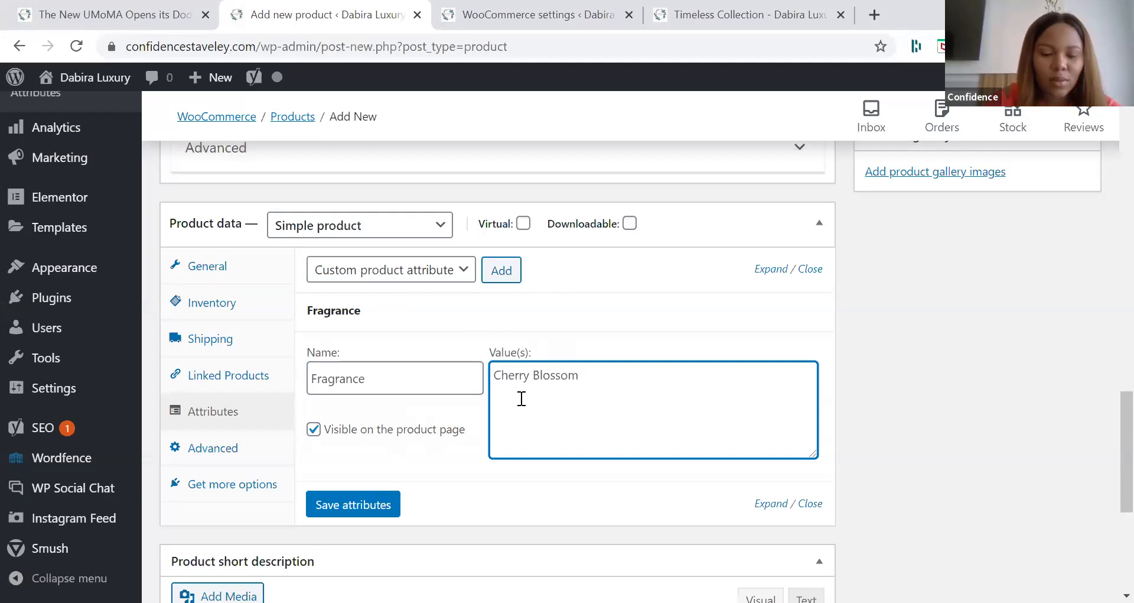
pyautogui.write(' | F')
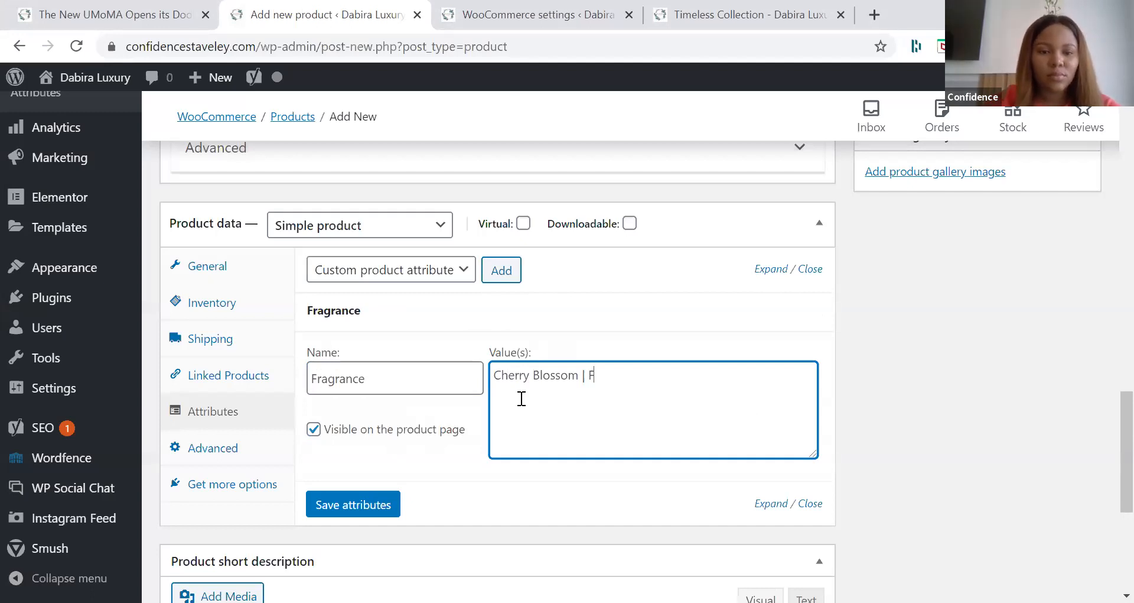
pyautogui.press('BackSpace')
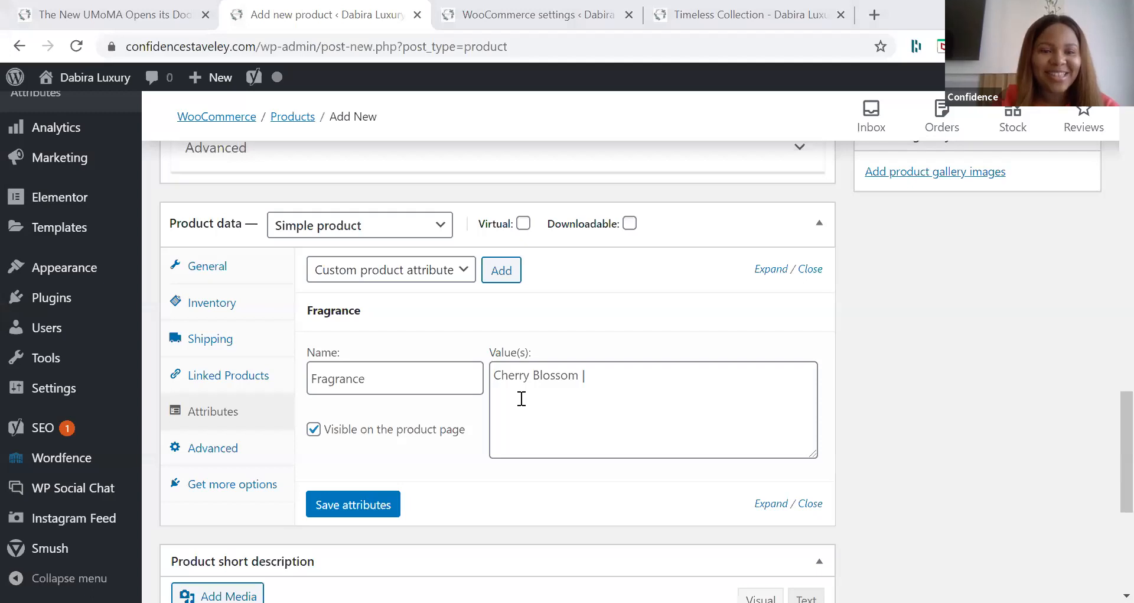
pyautogui.hotkey('alt', 'Tab')
pyautogui.write('Fruity')
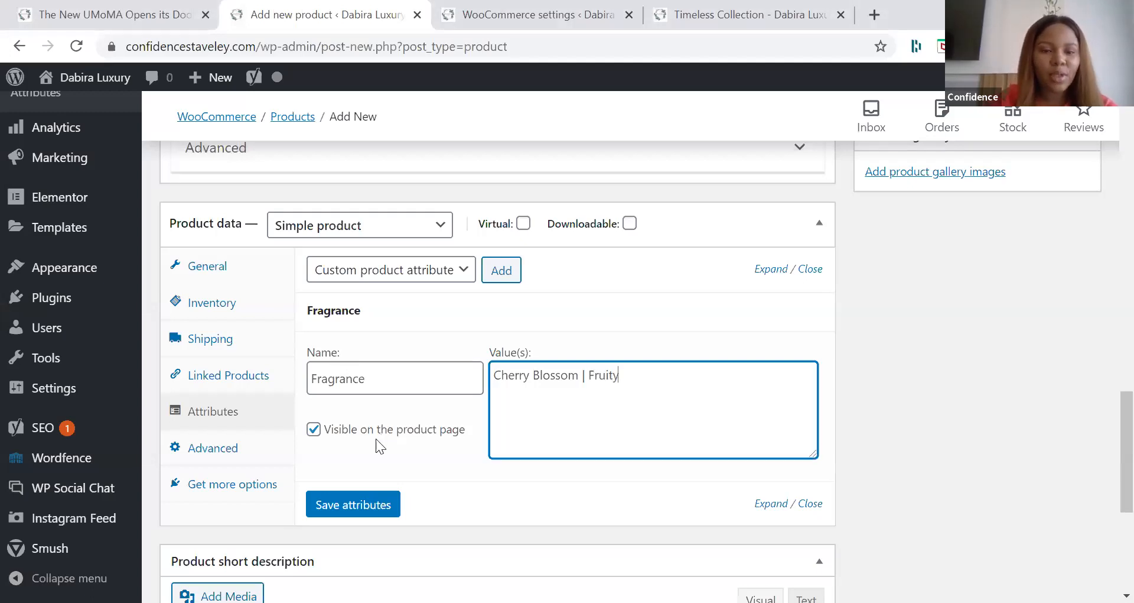
pyautogui.scroll(-1, 378, 455)
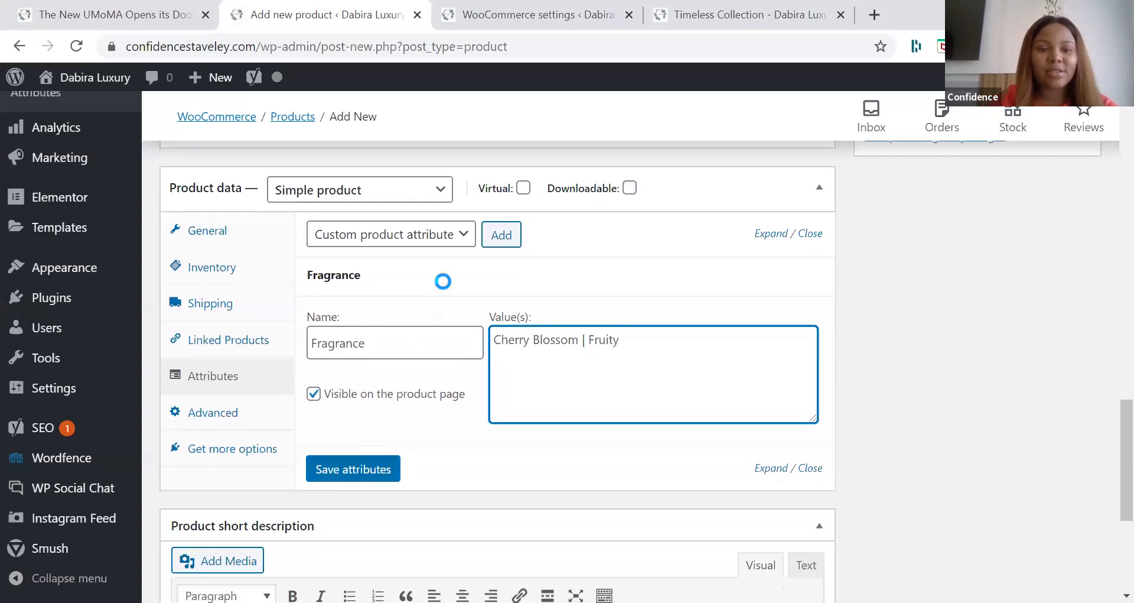
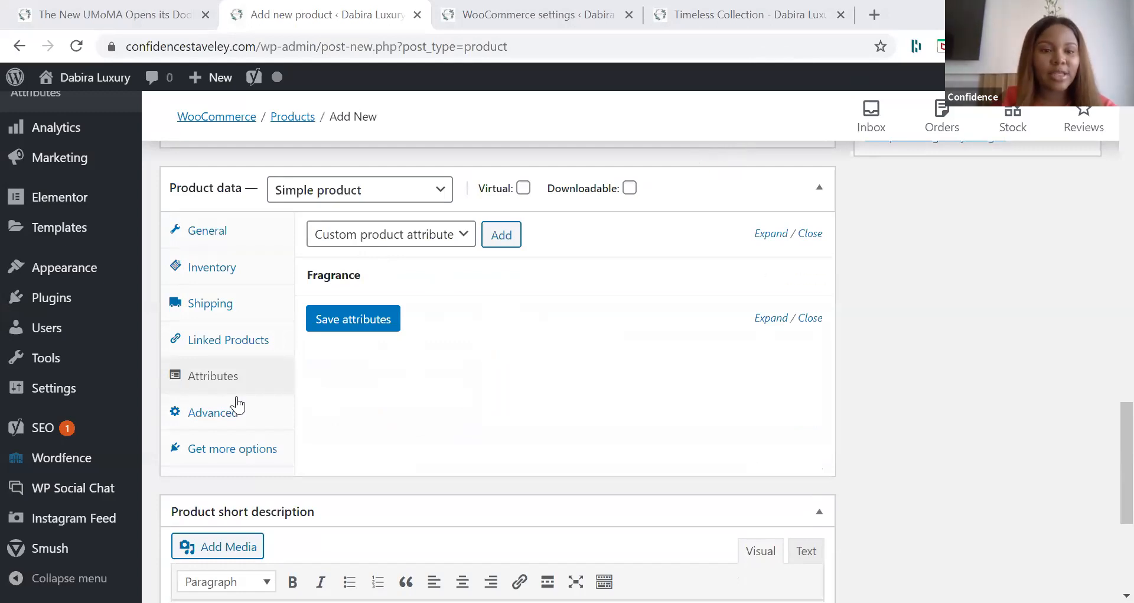
# Step: Review the scented candle's Fragrance attribute, its short description and the advanced product data settings
pyautogui.click(234, 405)
pyautogui.click(230, 377)
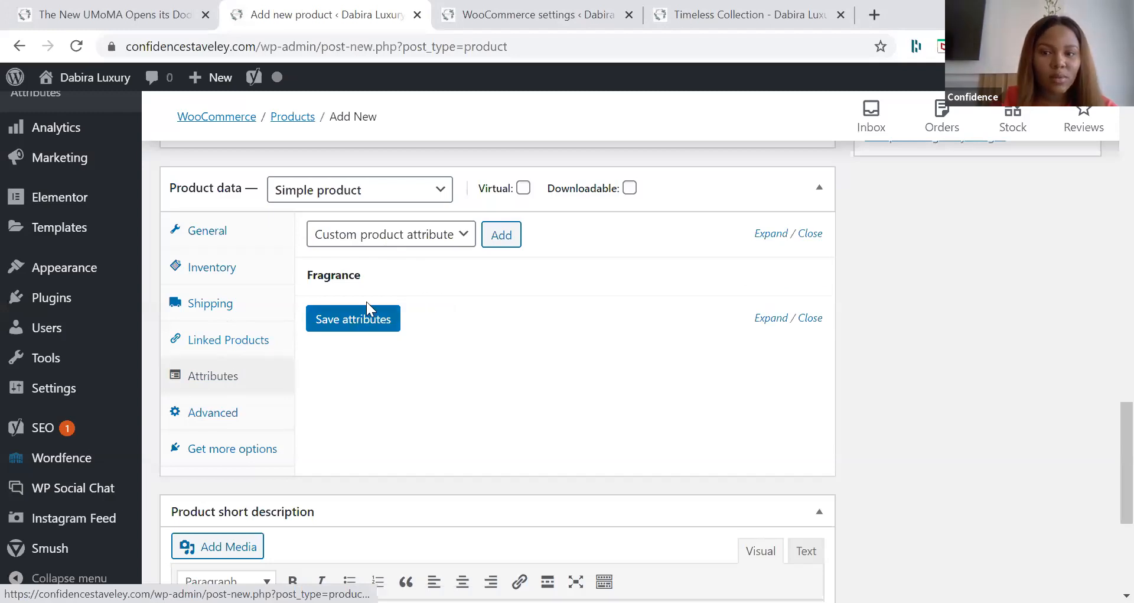
pyautogui.click(769, 280)
pyautogui.click(759, 282)
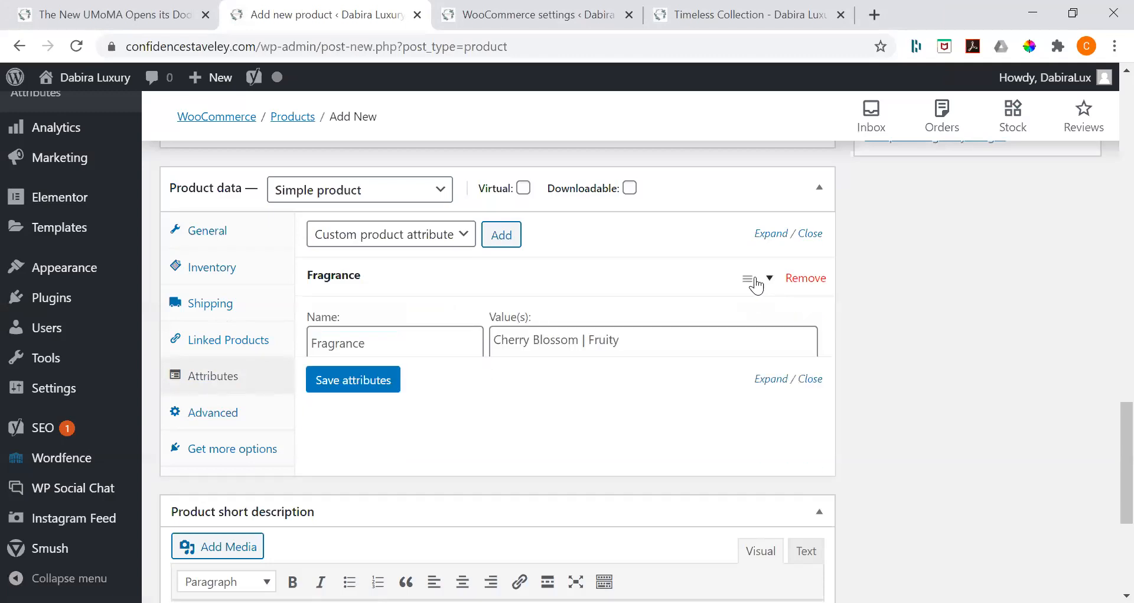
pyautogui.click(757, 282)
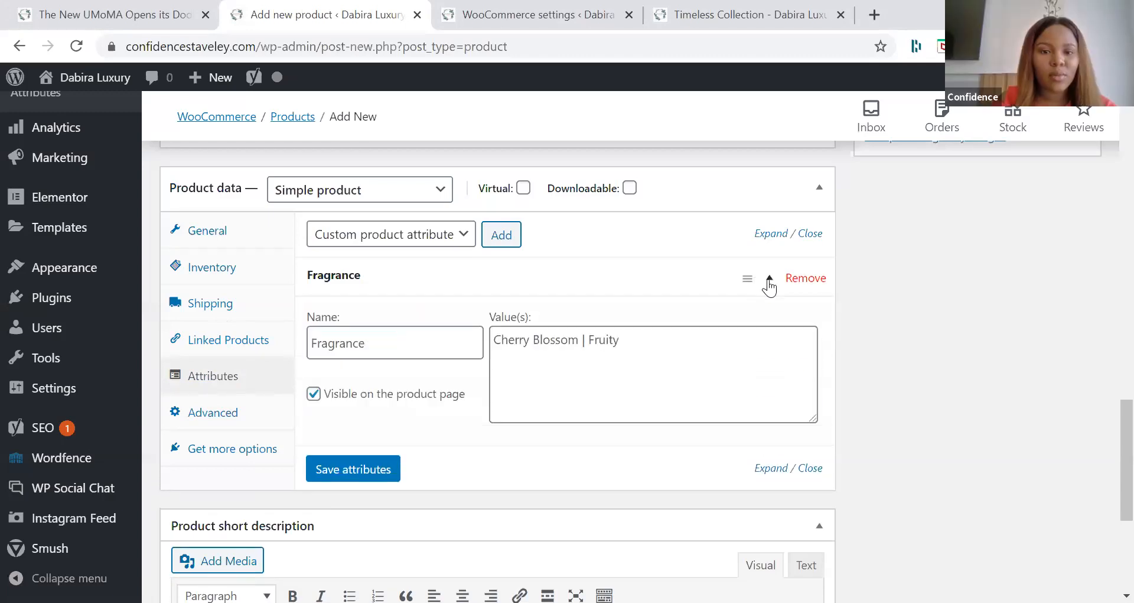
pyautogui.click(461, 294)
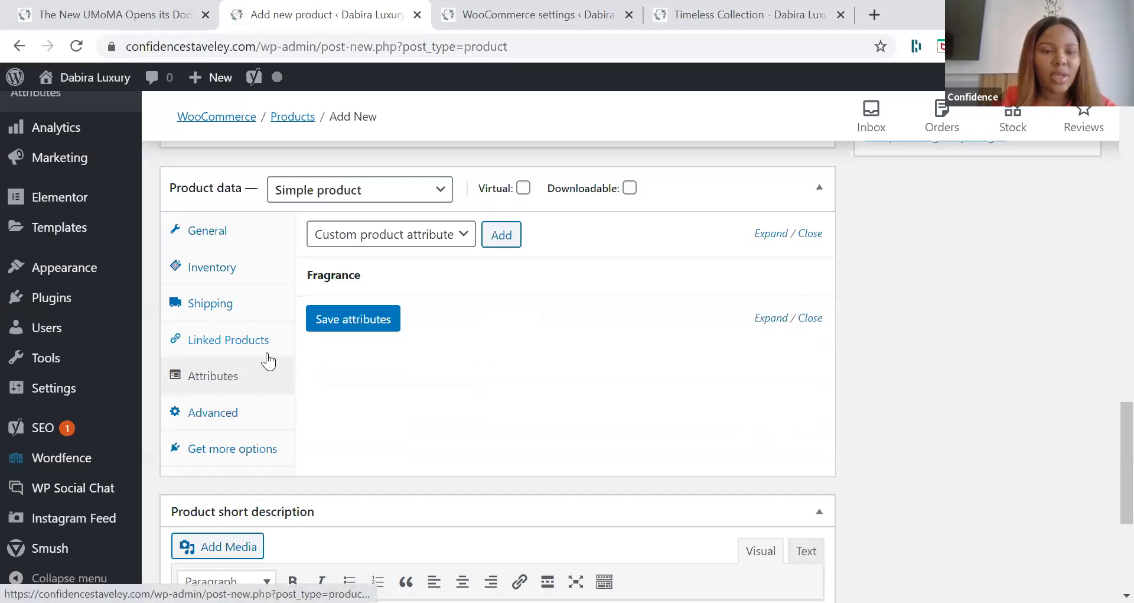
pyautogui.scroll(-1, 410, 355)
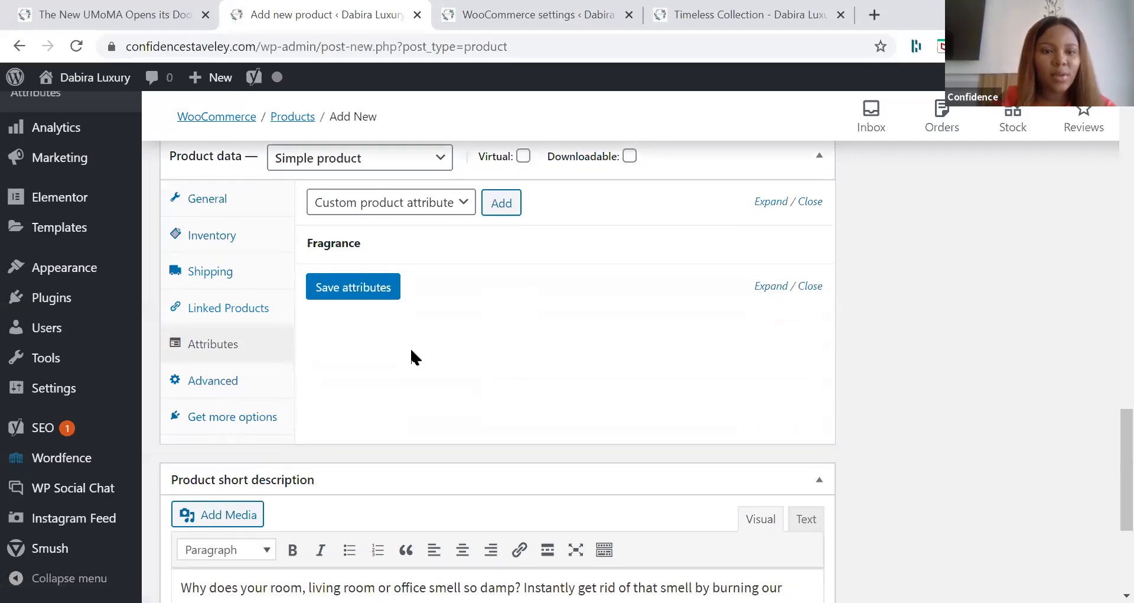
pyautogui.scroll(-4, 412, 350)
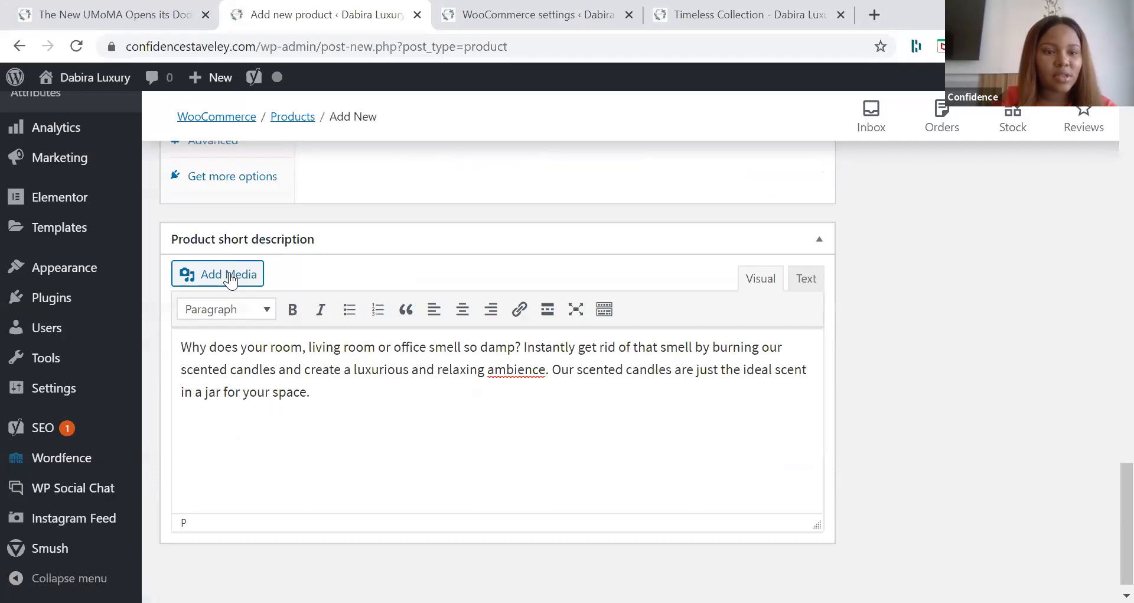
pyautogui.scroll(3, 230, 280)
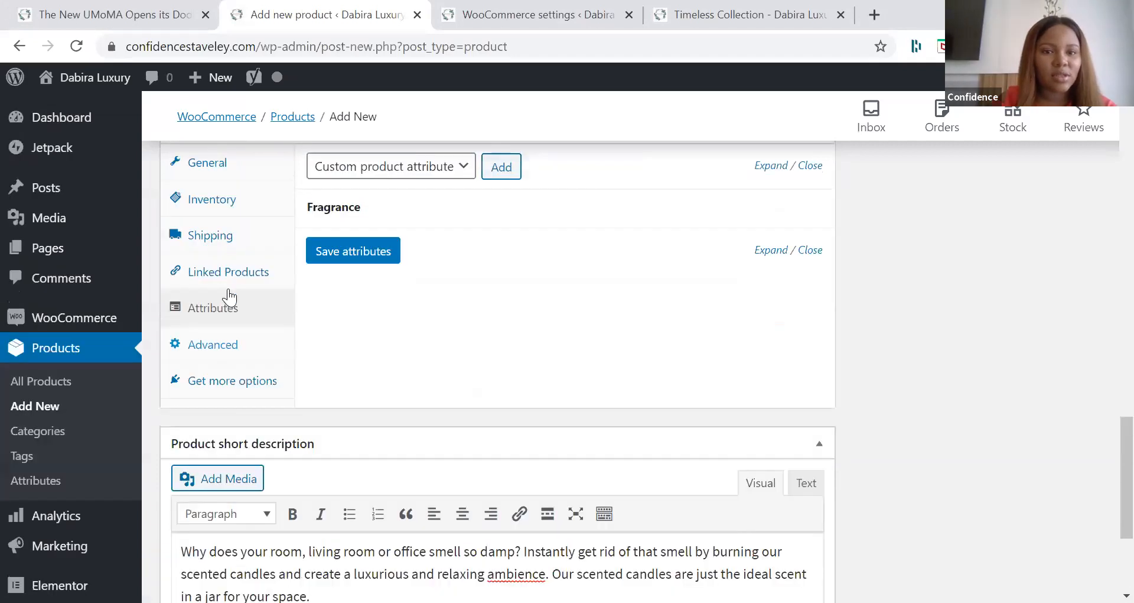
pyautogui.click(231, 346)
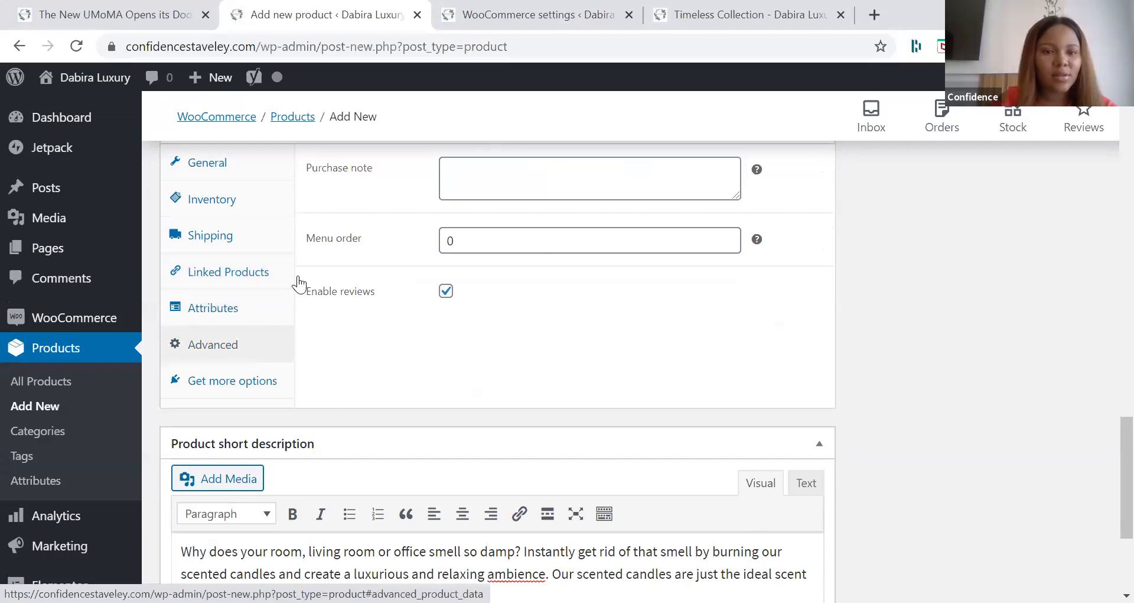
pyautogui.scroll(2, 299, 284)
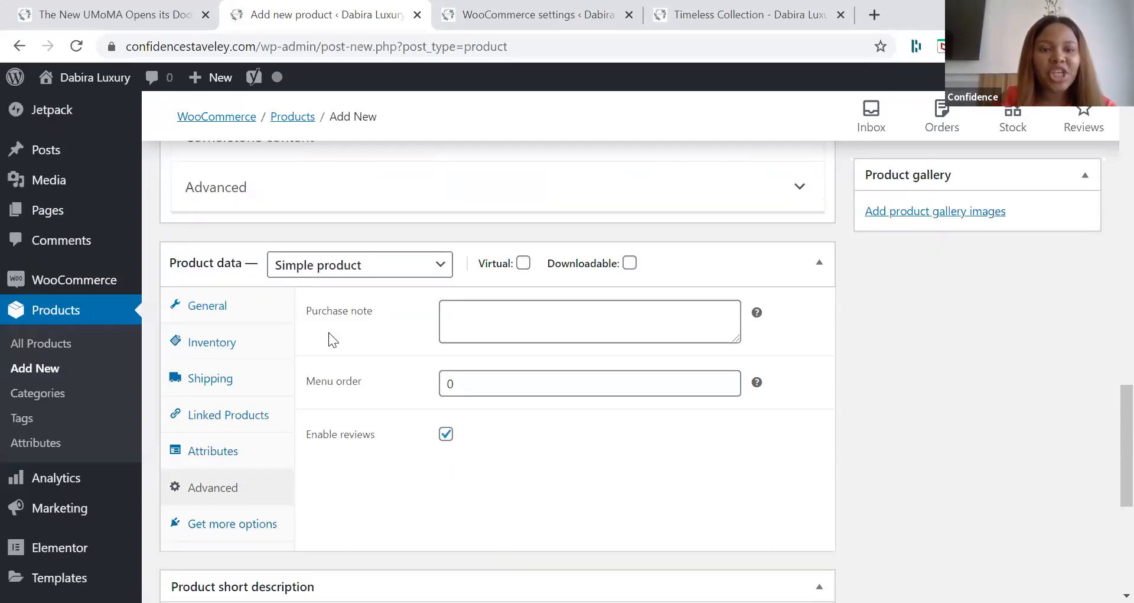
# Step: Change the scented candle's product type to Variable product and open its variations
pyautogui.click(345, 265)
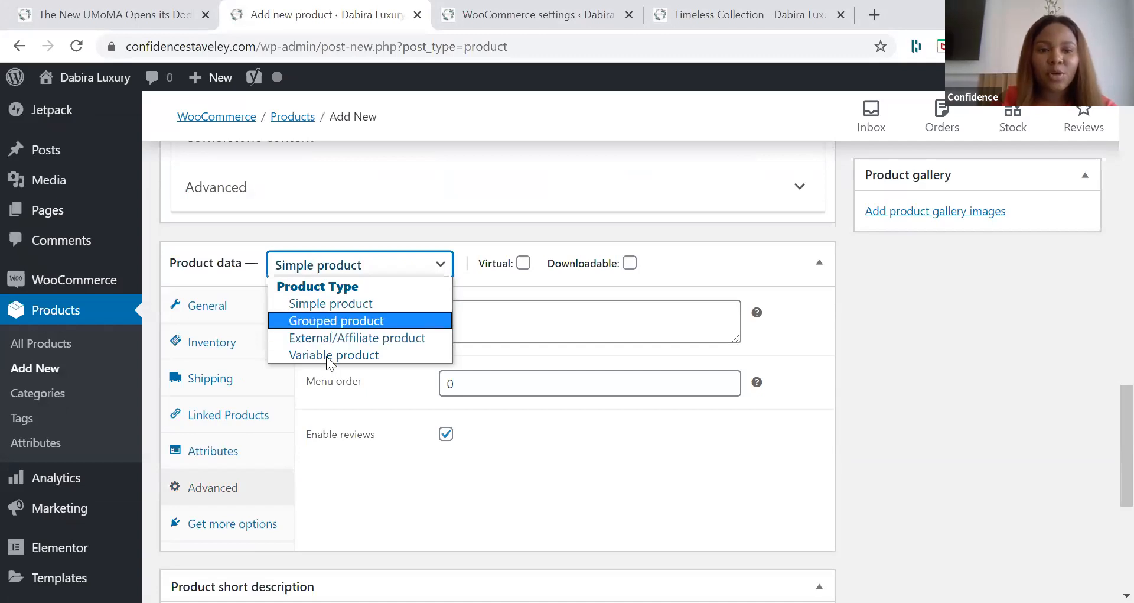
pyautogui.click(216, 417)
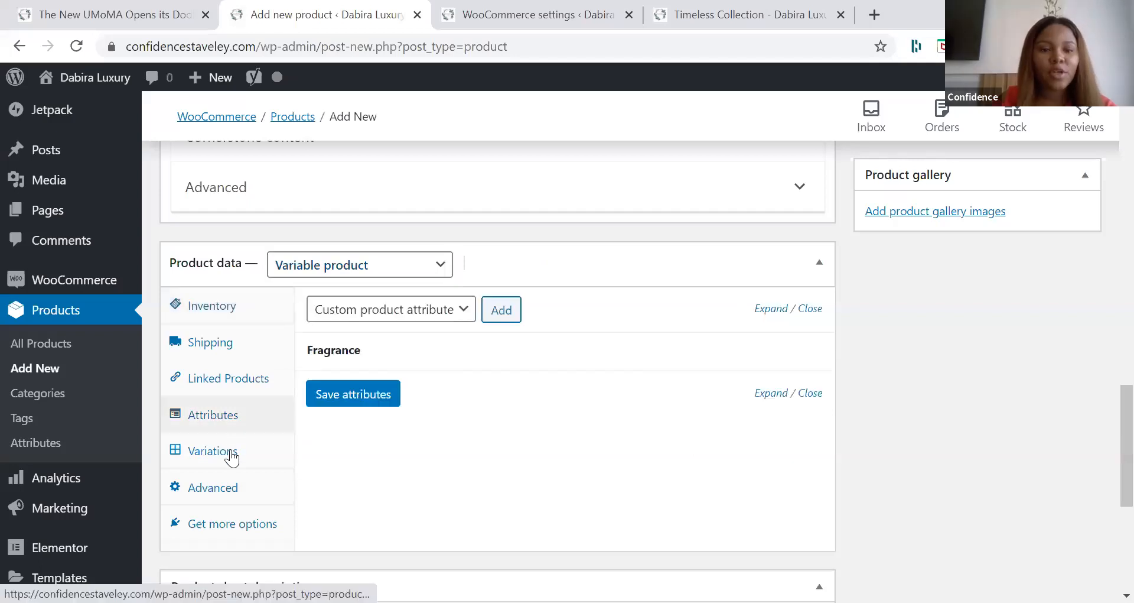
pyautogui.click(230, 454)
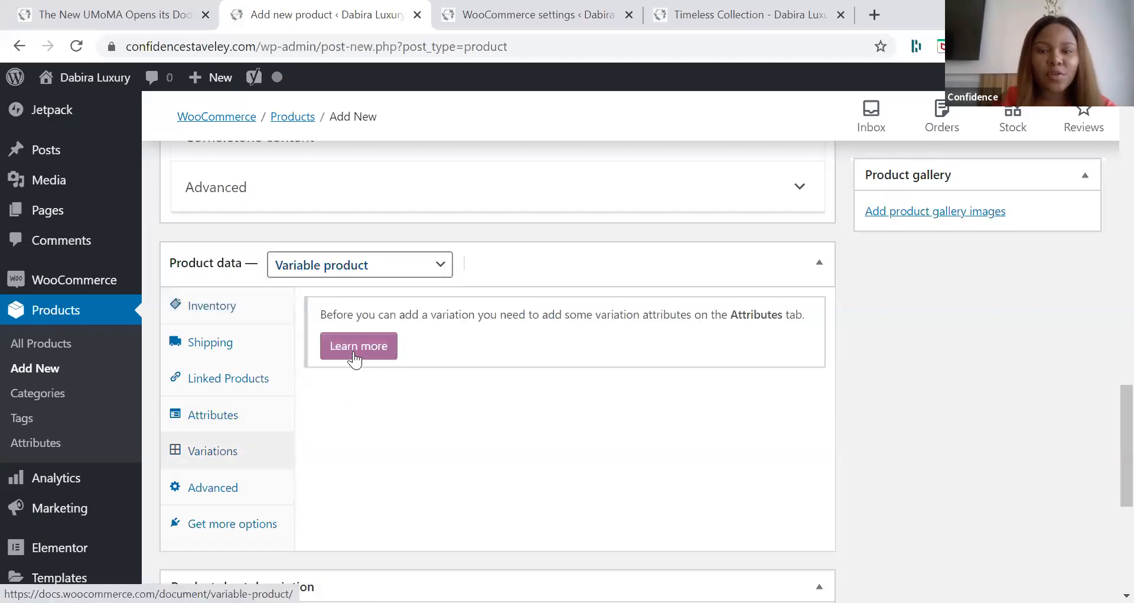
# Step: Save the Fragrance attribute of the variable product
pyautogui.click(224, 417)
pyautogui.click(401, 322)
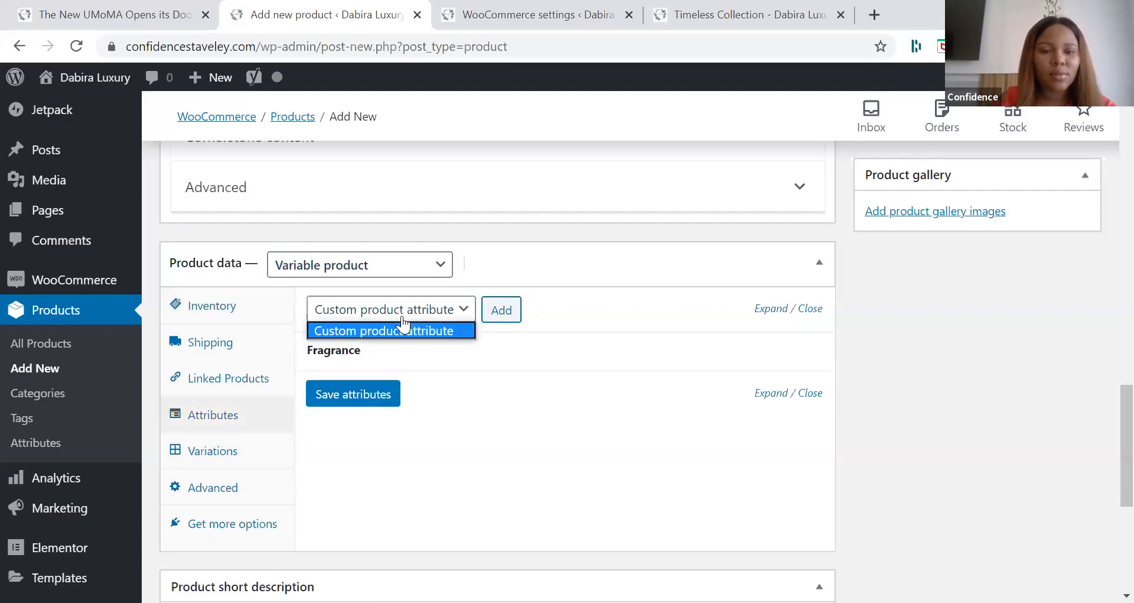
pyautogui.click(350, 399)
pyautogui.click(350, 396)
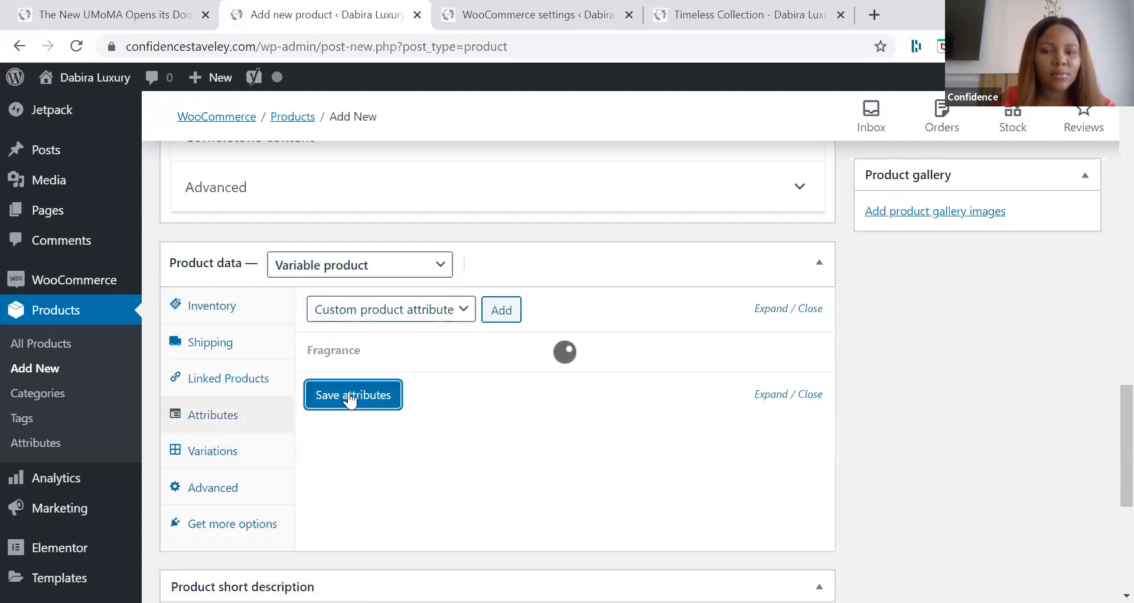
# Step: Check the variations of the scented candle and open the linked documentation on variable products
pyautogui.click(236, 455)
pyautogui.click(363, 349)
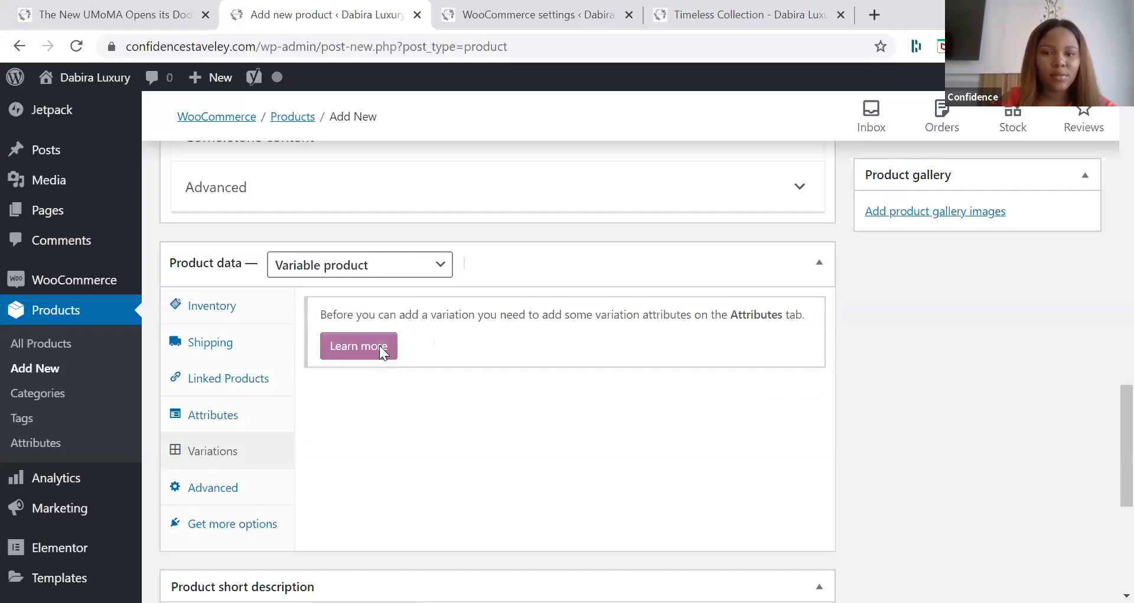
pyautogui.click(379, 345)
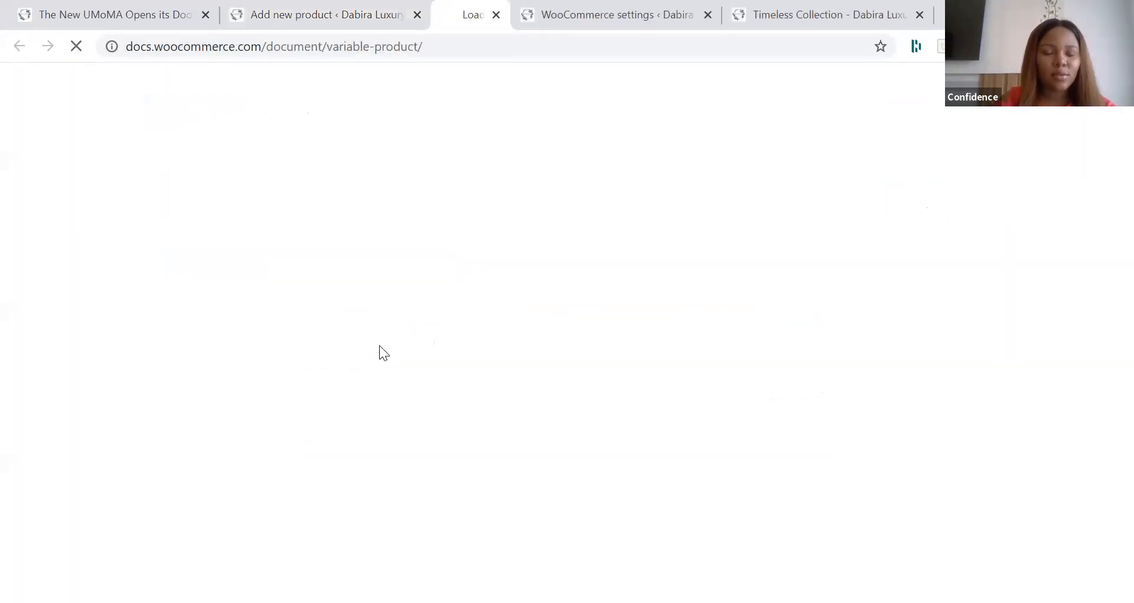
# Step: Return to the product editor and publish the Scented Candle (318g) product
pyautogui.hotkey('ctrl', 'shift', 'Tab')
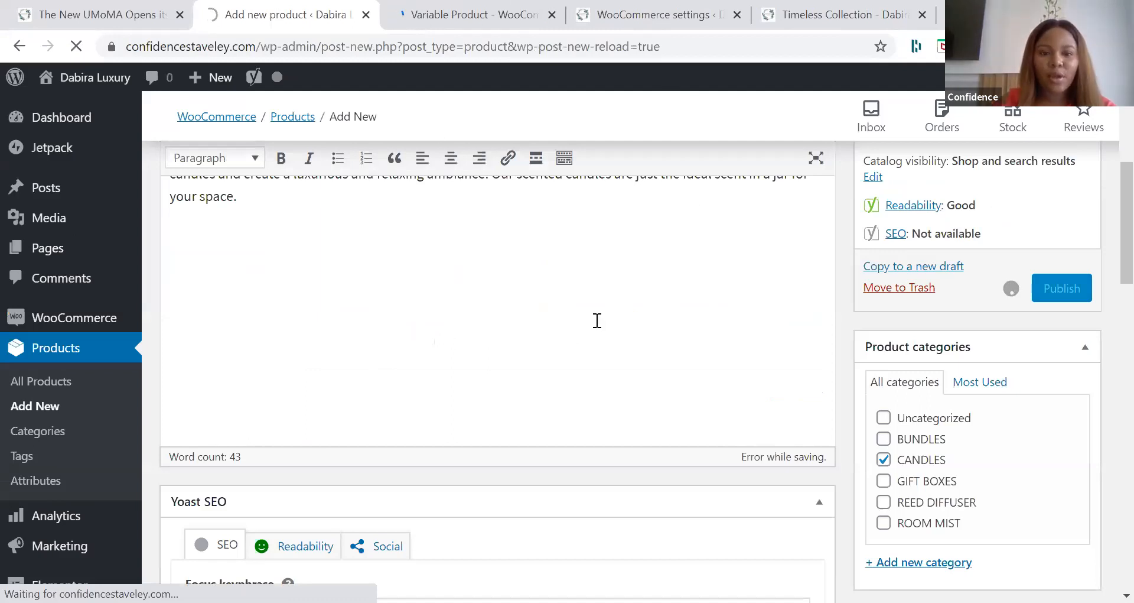
pyautogui.scroll(-1, 597, 321)
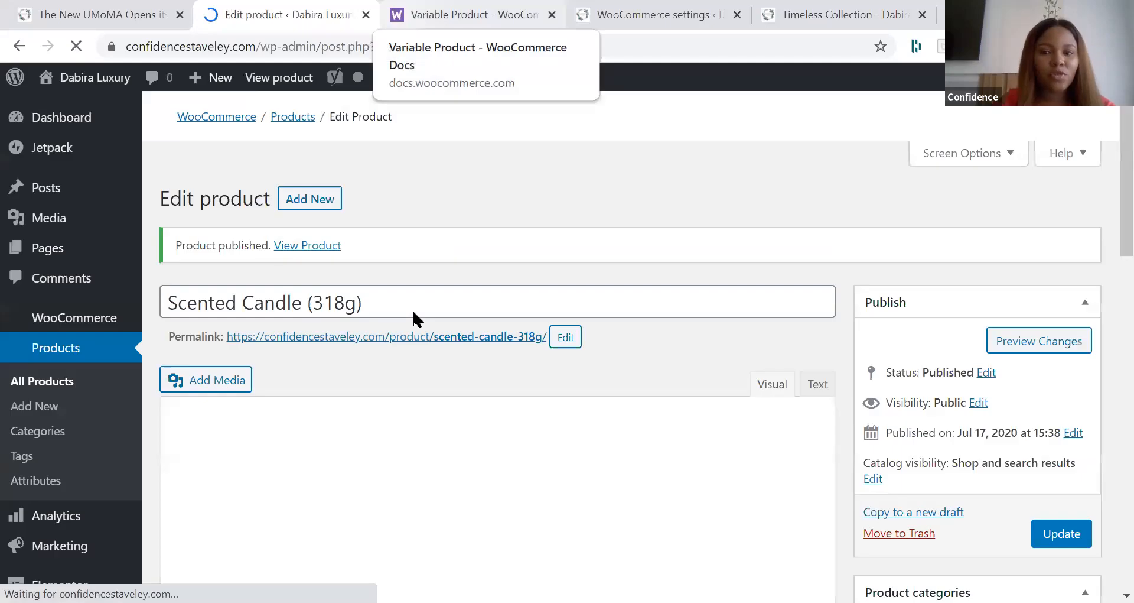
pyautogui.scroll(-7, 412, 308)
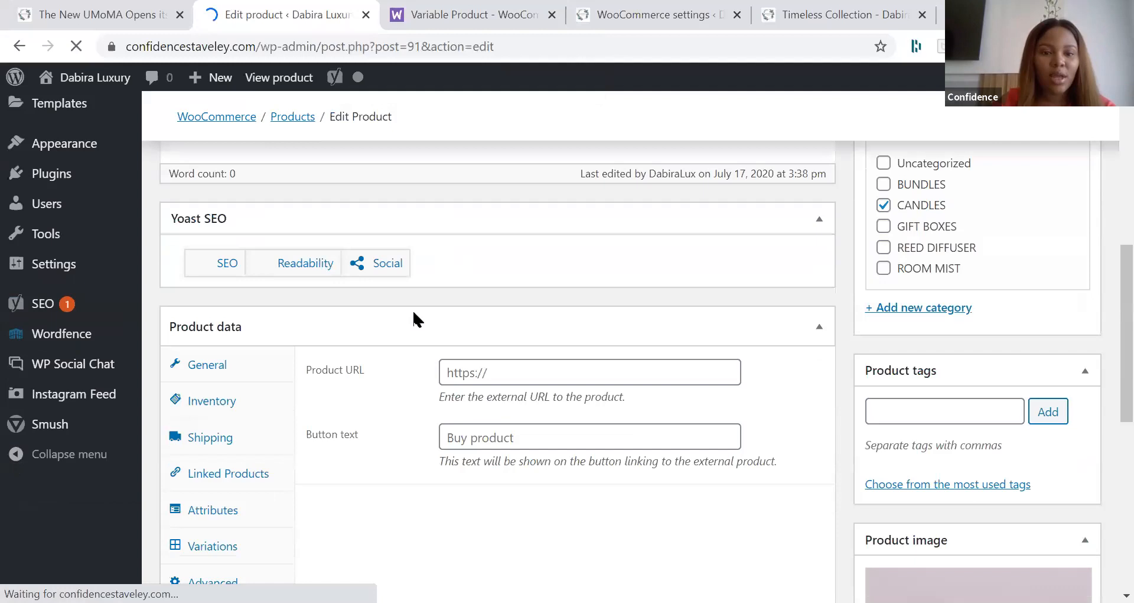
pyautogui.scroll(5, 412, 310)
pyautogui.scroll(-5, 446, 382)
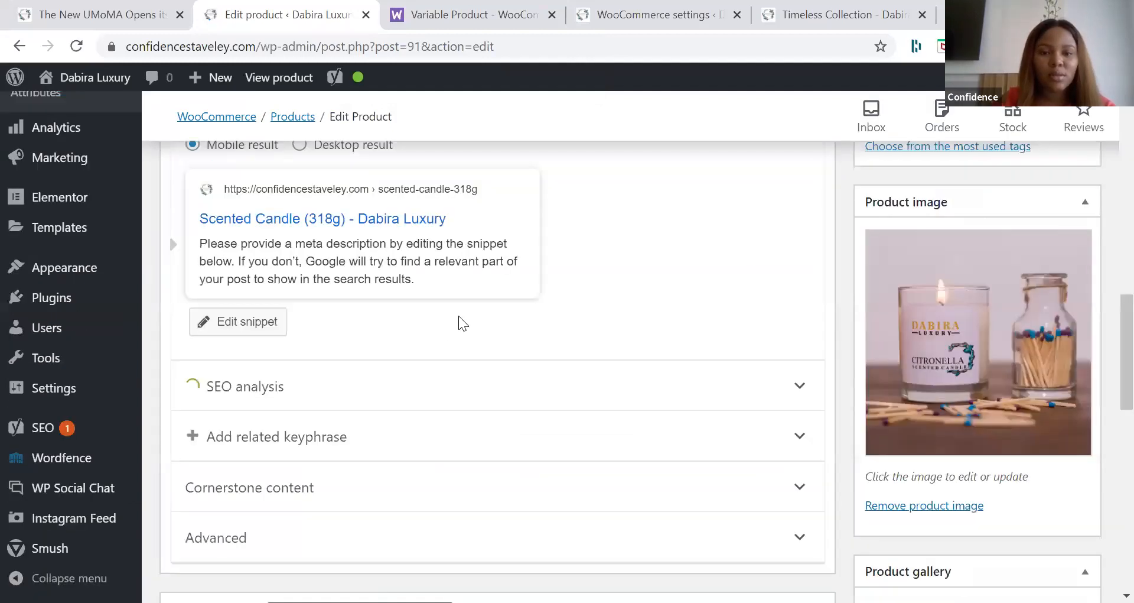
# Step: Set the scented candle's SKU to 004 and its stock quantity to 20 in the inventory data
pyautogui.scroll(-5, 465, 332)
pyautogui.click(465, 333)
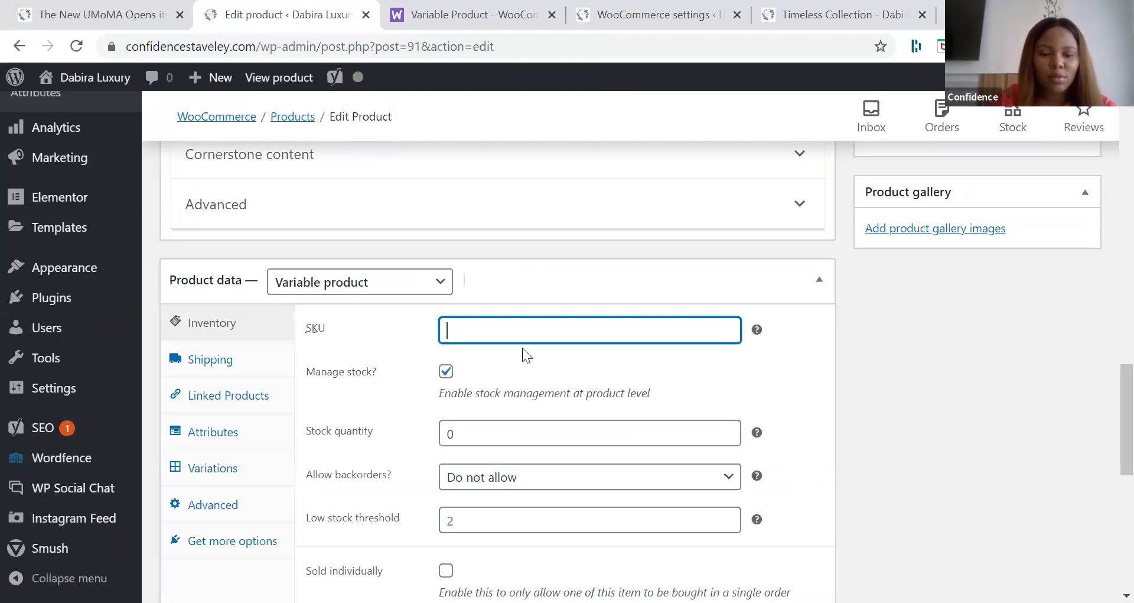
pyautogui.write('004')
pyautogui.click(509, 428)
pyautogui.press('BackSpace')
pyautogui.write('2')
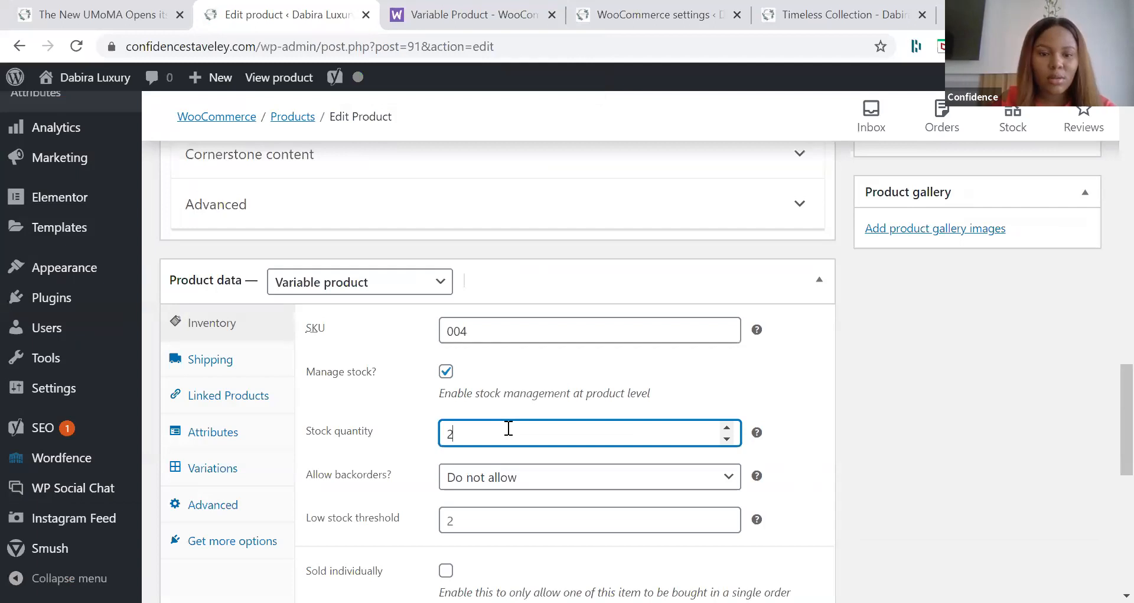
pyautogui.write('0')
pyautogui.scroll(-1, 226, 404)
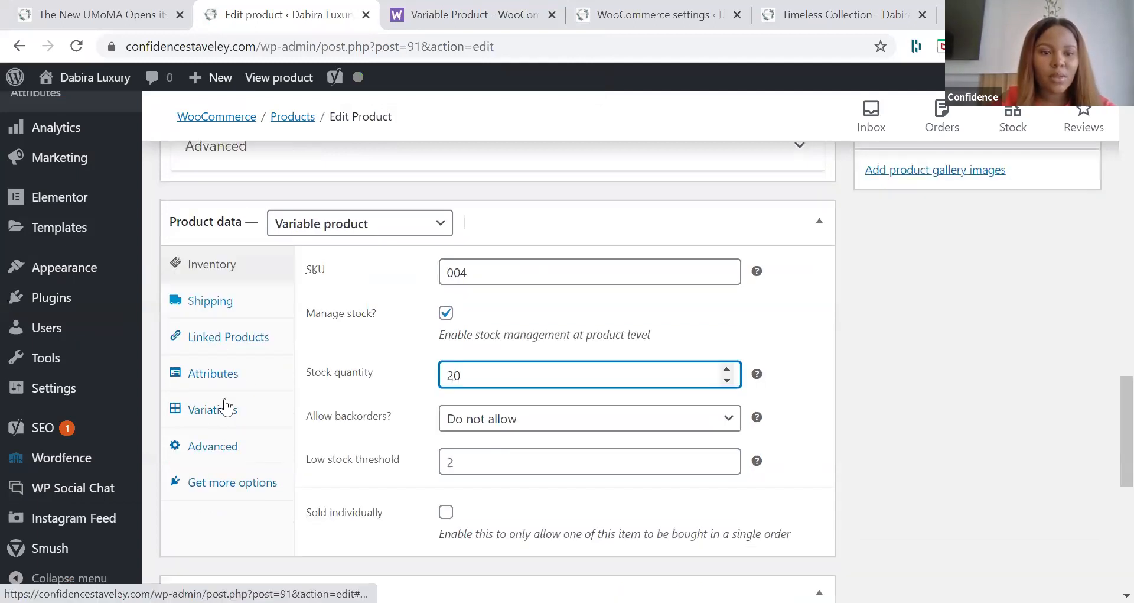
# Step: Check the scented candle's variations and the available product types
pyautogui.click(226, 407)
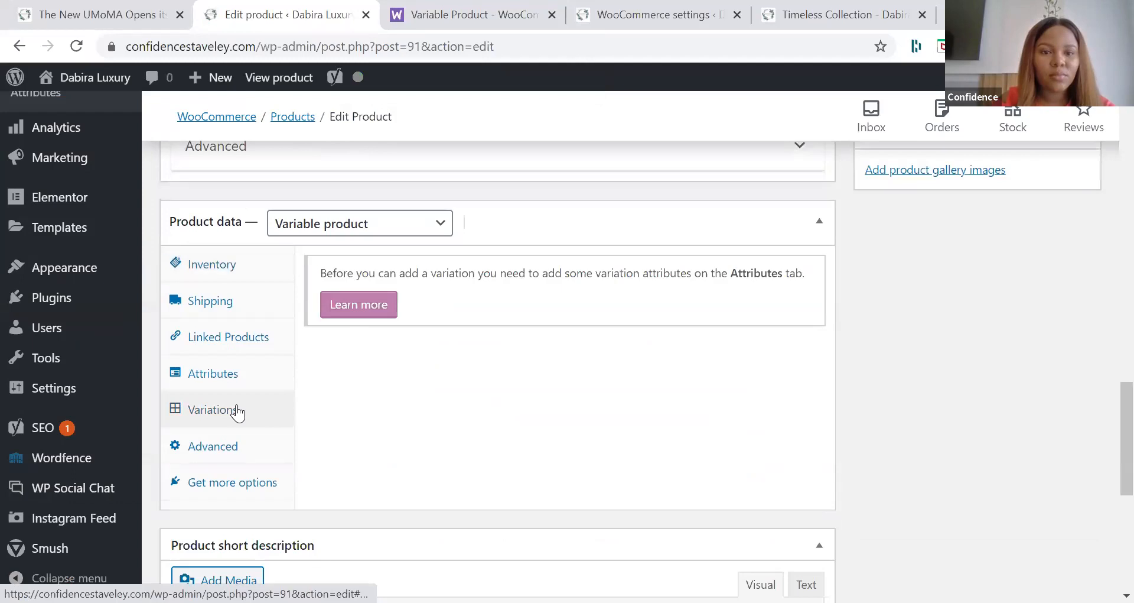
pyautogui.click(381, 232)
pyautogui.click(725, 404)
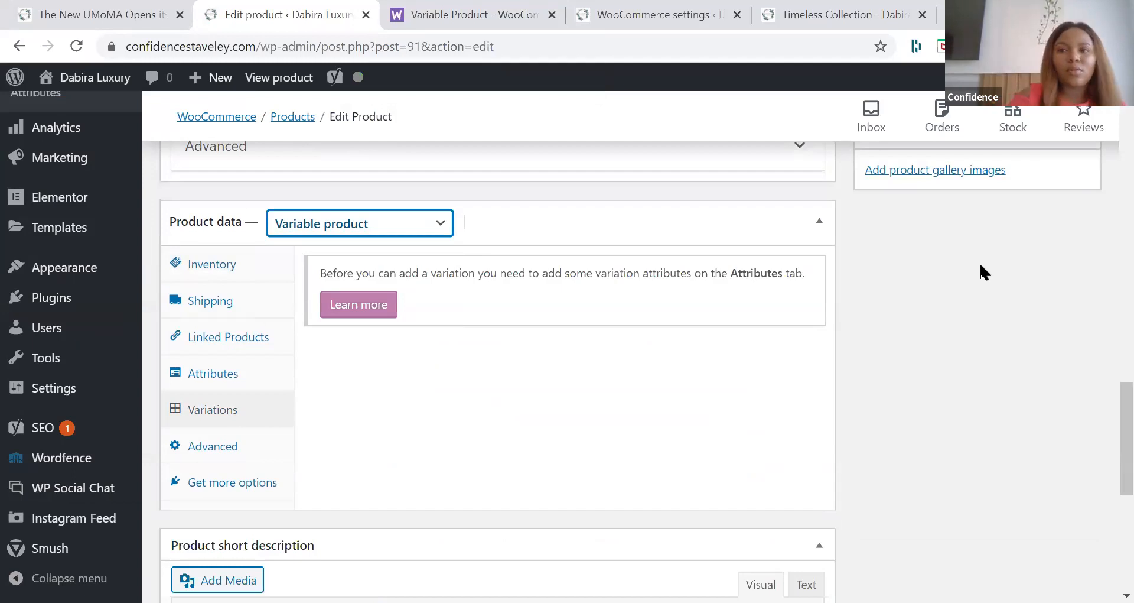
# Step: Update the published scented candle product and open its attributes
pyautogui.scroll(10, 981, 266)
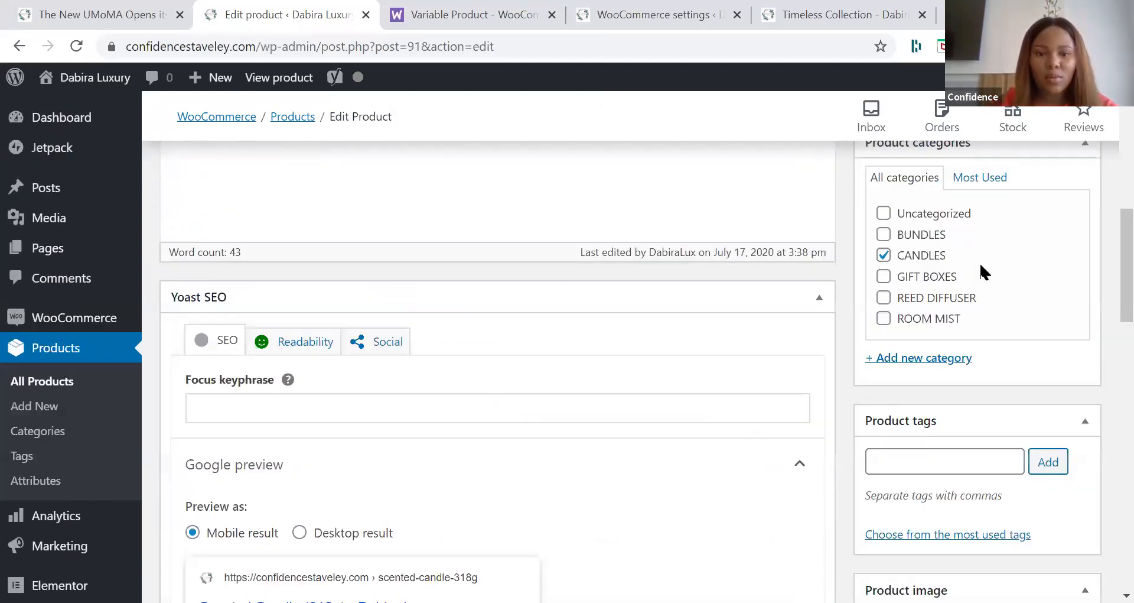
pyautogui.scroll(5, 981, 273)
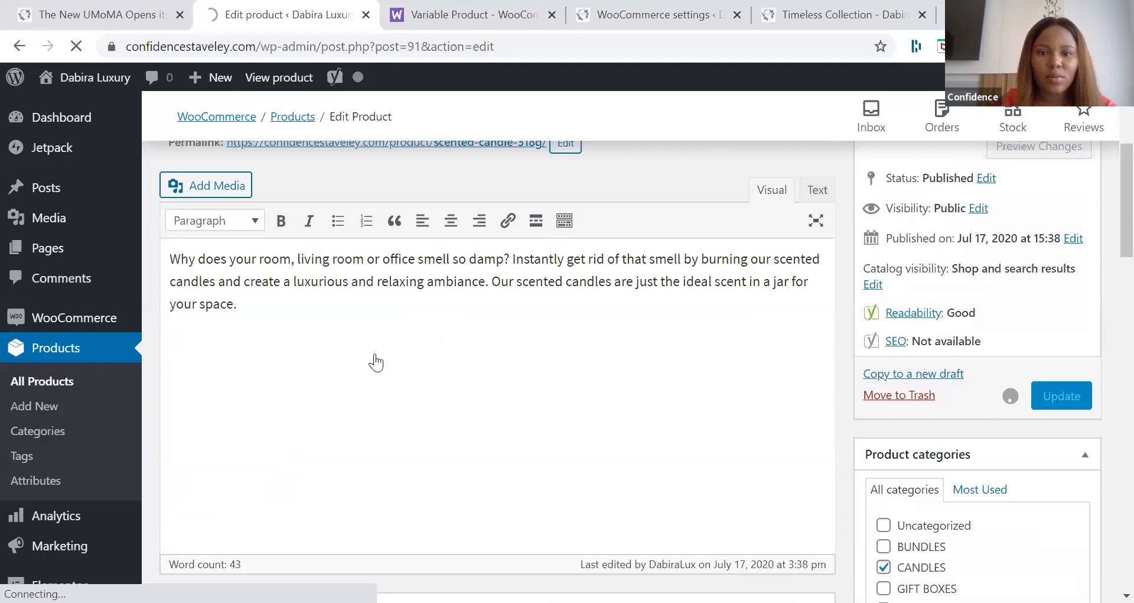
pyautogui.scroll(-10, 367, 336)
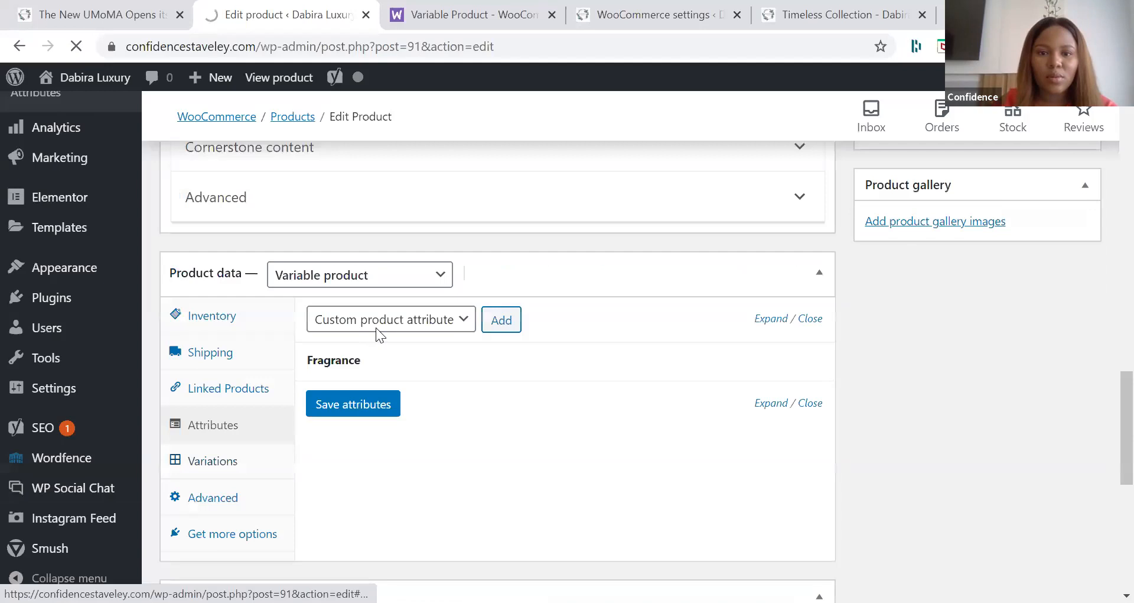
pyautogui.click(485, 325)
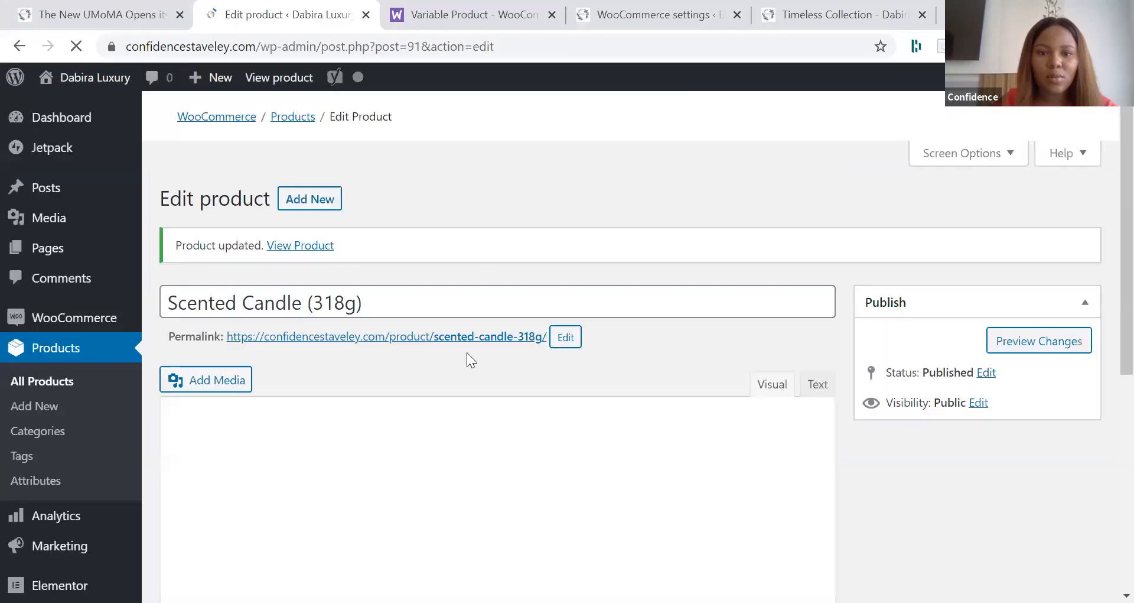
# Step: Add a custom product attribute named "Frangrances" to the scented candle
pyautogui.scroll(-5, 275, 339)
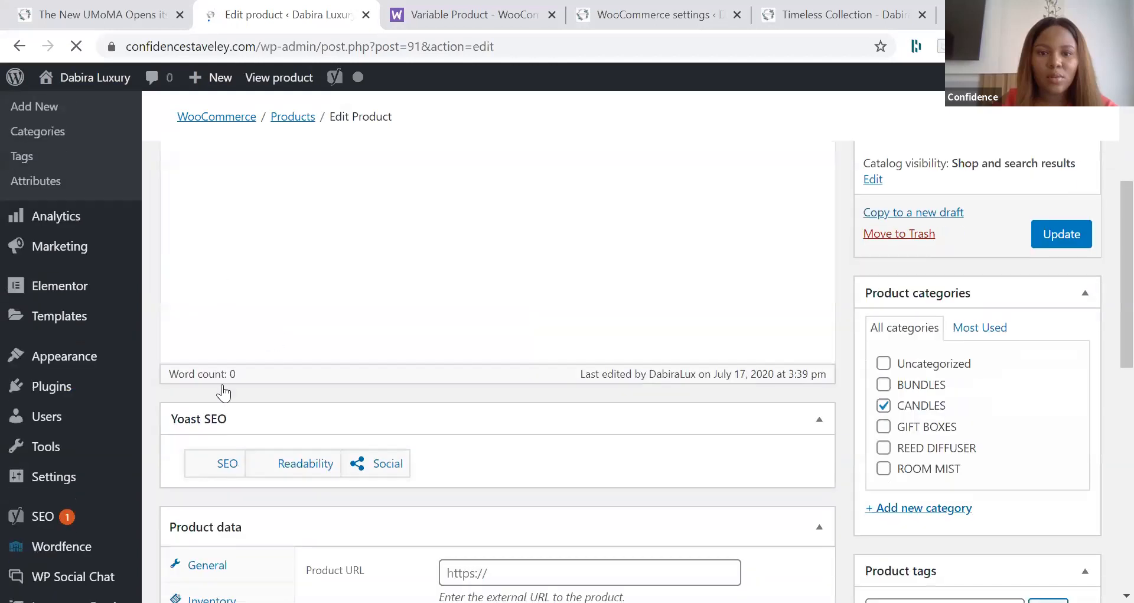
pyautogui.scroll(-5, 223, 393)
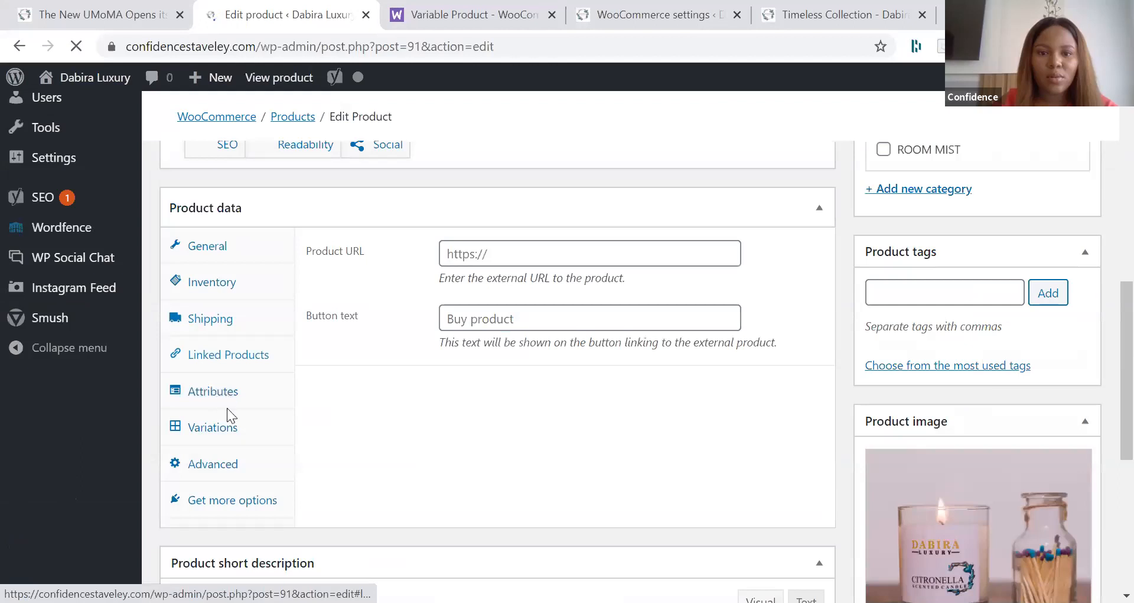
pyautogui.click(227, 403)
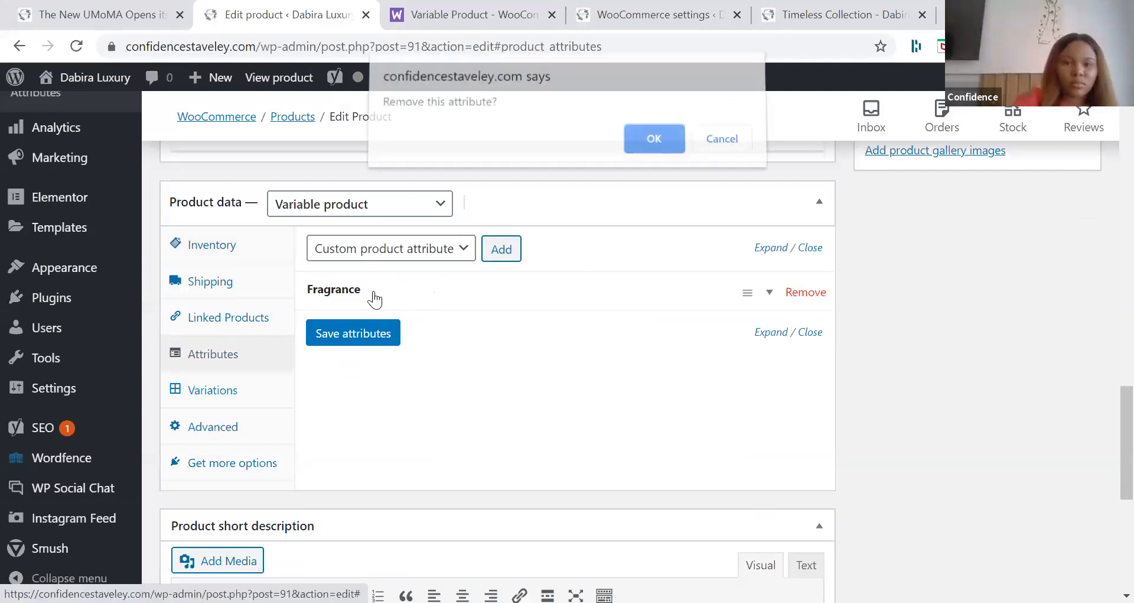
pyautogui.click(514, 249)
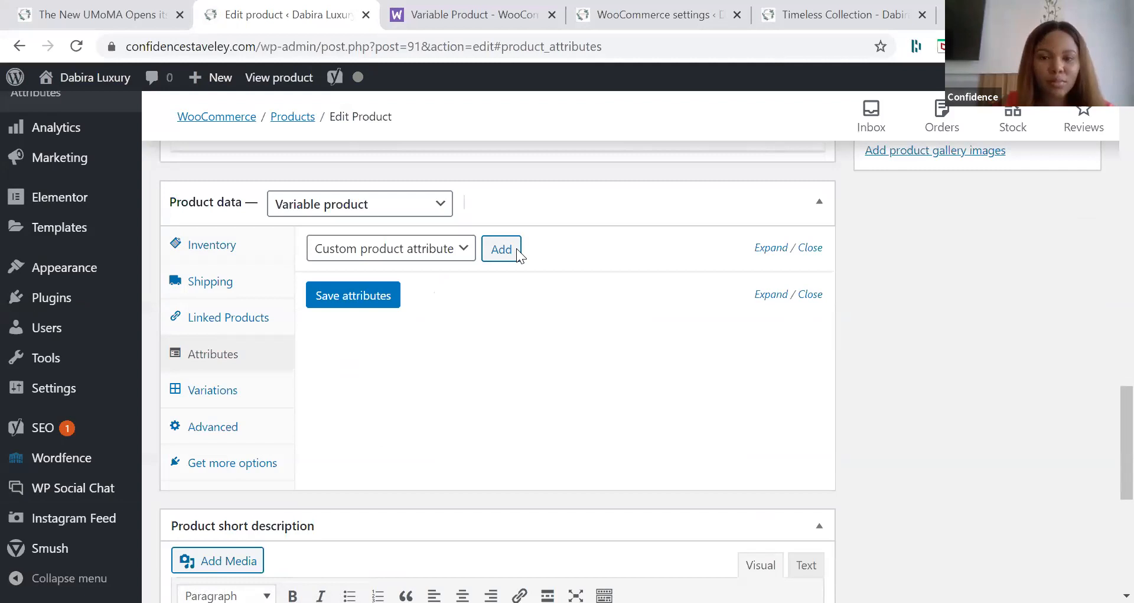
pyautogui.click(424, 363)
pyautogui.write('Frangrances')
# Step: Enter "Cherry Blossom | Fruity" as the values of the Frangrances attribute
pyautogui.click(495, 380)
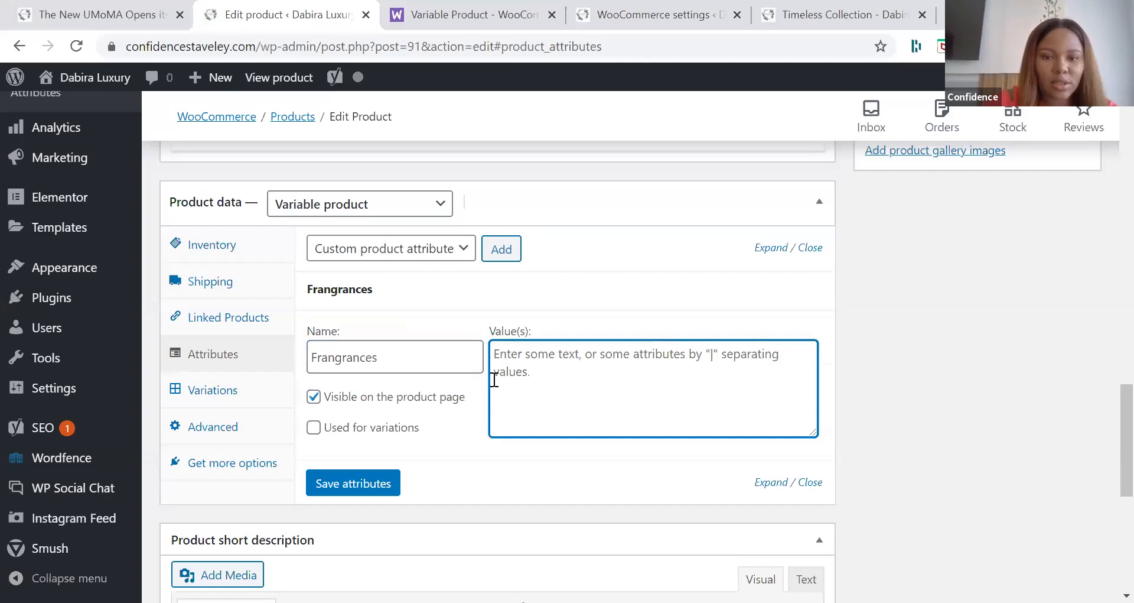
pyautogui.write('Cherry Bloo')
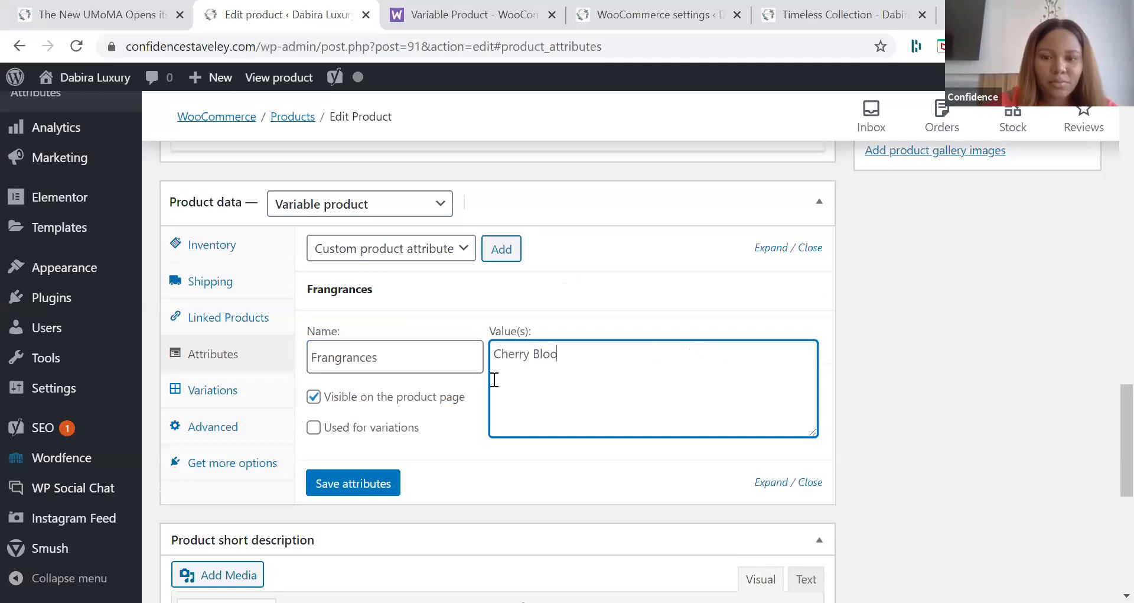
pyautogui.press('BackSpace')
pyautogui.write('ssom')
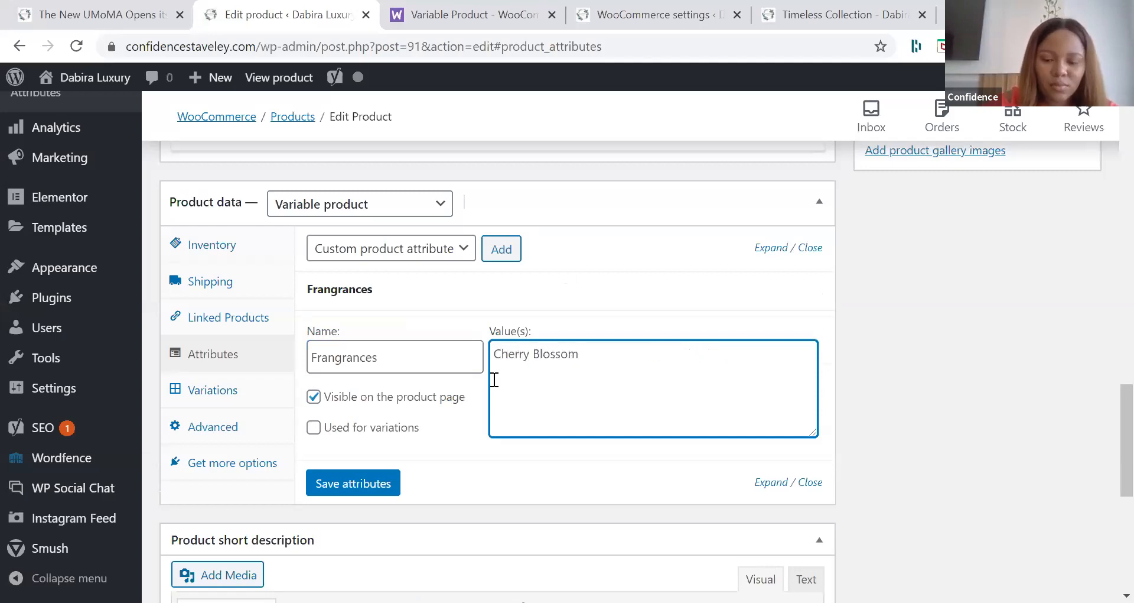
pyautogui.write(' |')
pyautogui.write(' Fl')
pyautogui.write('l')
pyautogui.press('BackSpace')
pyautogui.write('oury')
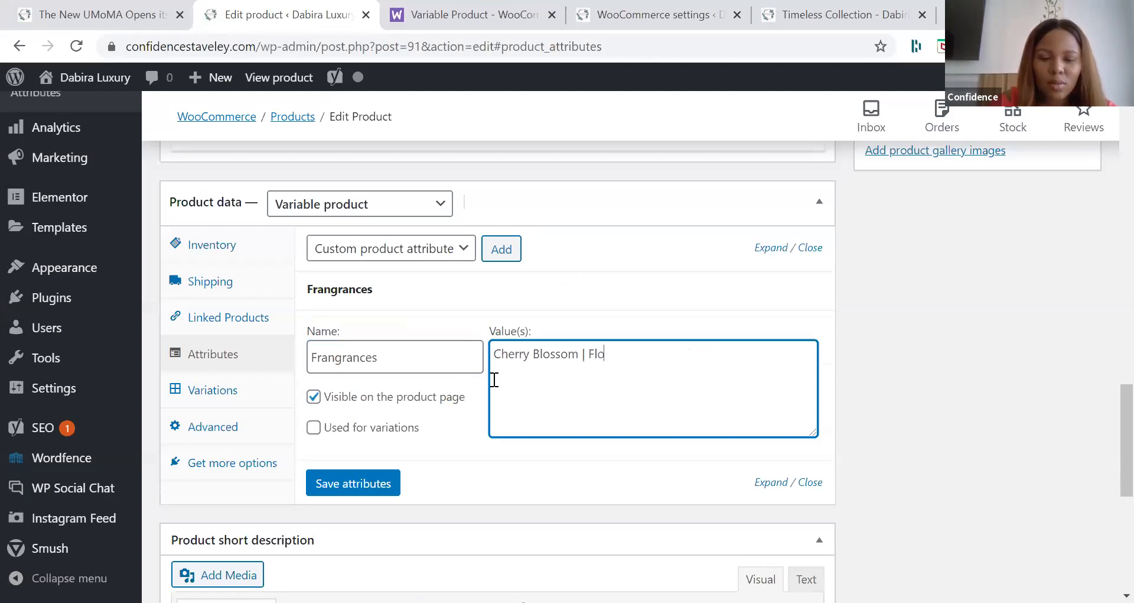
pyautogui.press('BackSpace')
pyautogui.press('BackSpace')
pyautogui.press('BackSpace')
pyautogui.press('BackSpace')
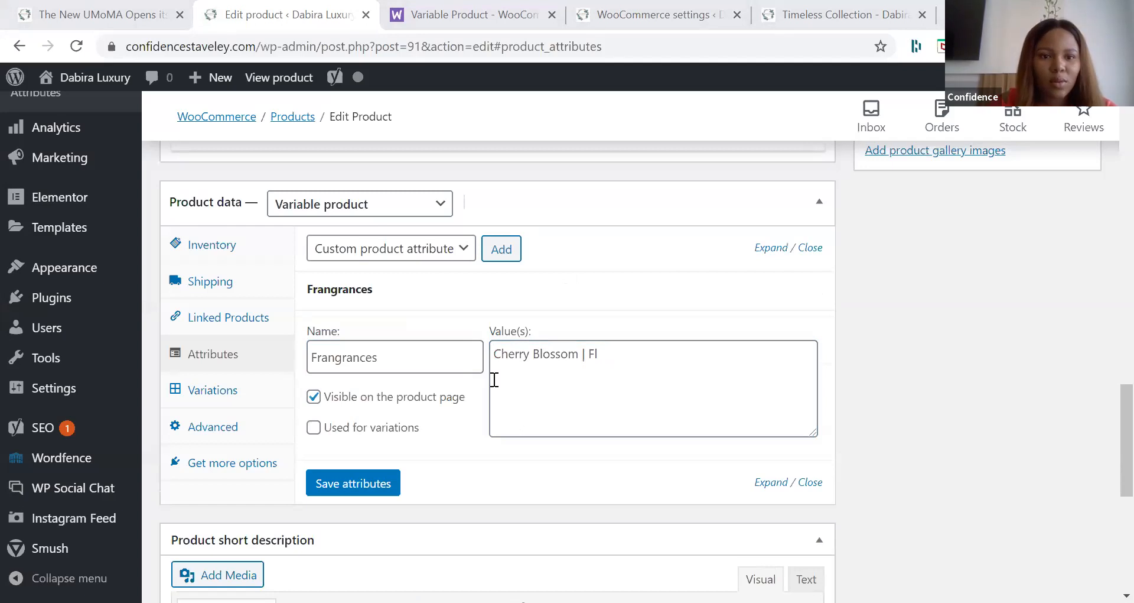
pyautogui.click(494, 380)
pyautogui.press('BackSpace')
pyautogui.write('ruity')
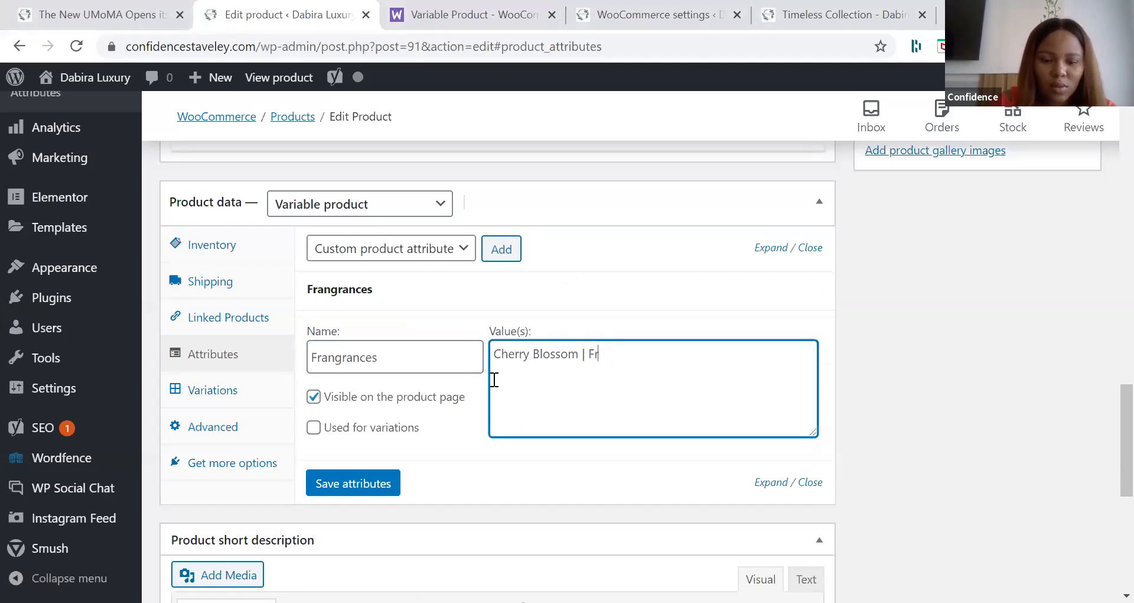
# Step: Enable the Frangrances attribute for use in variations and save the attributes
pyautogui.click(390, 435)
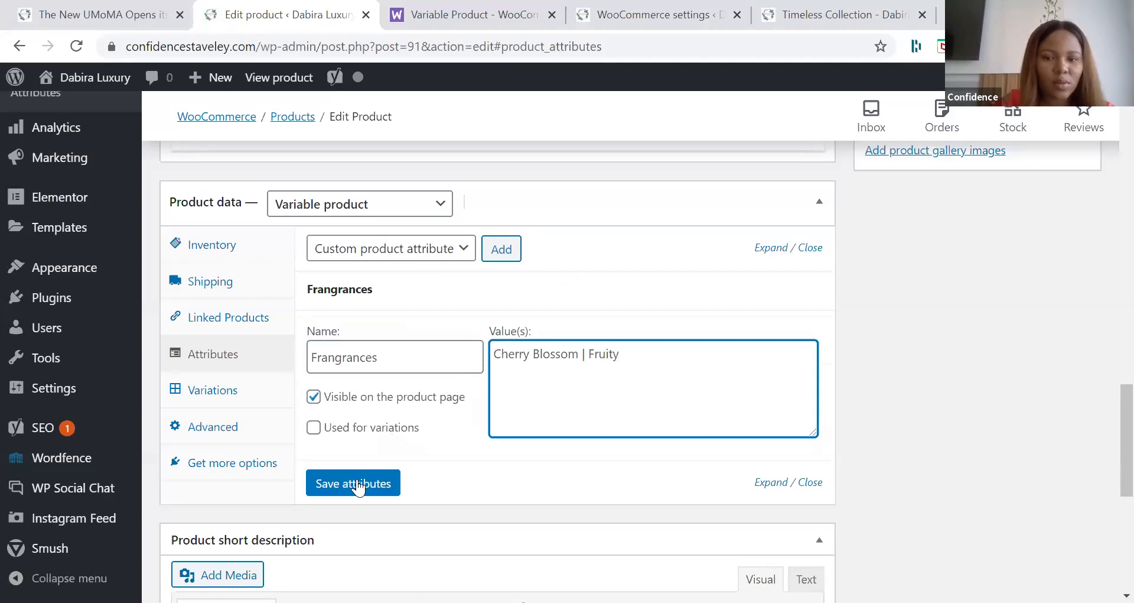
pyautogui.click(359, 486)
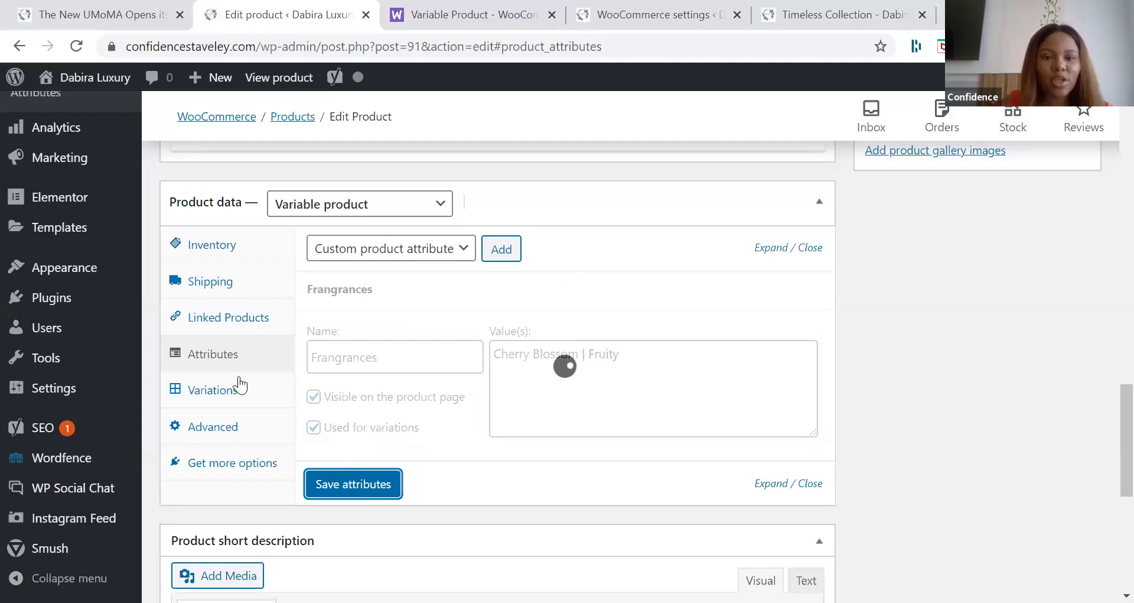
# Step: Add a single new variation to the scented candle and expand its details
pyautogui.click(238, 402)
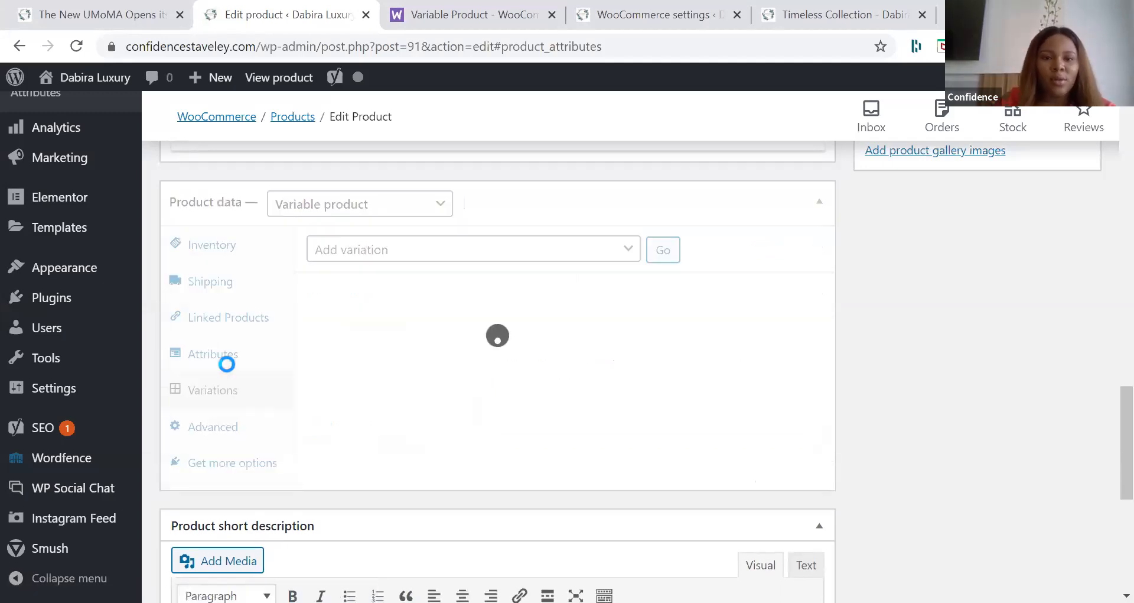
pyautogui.click(385, 257)
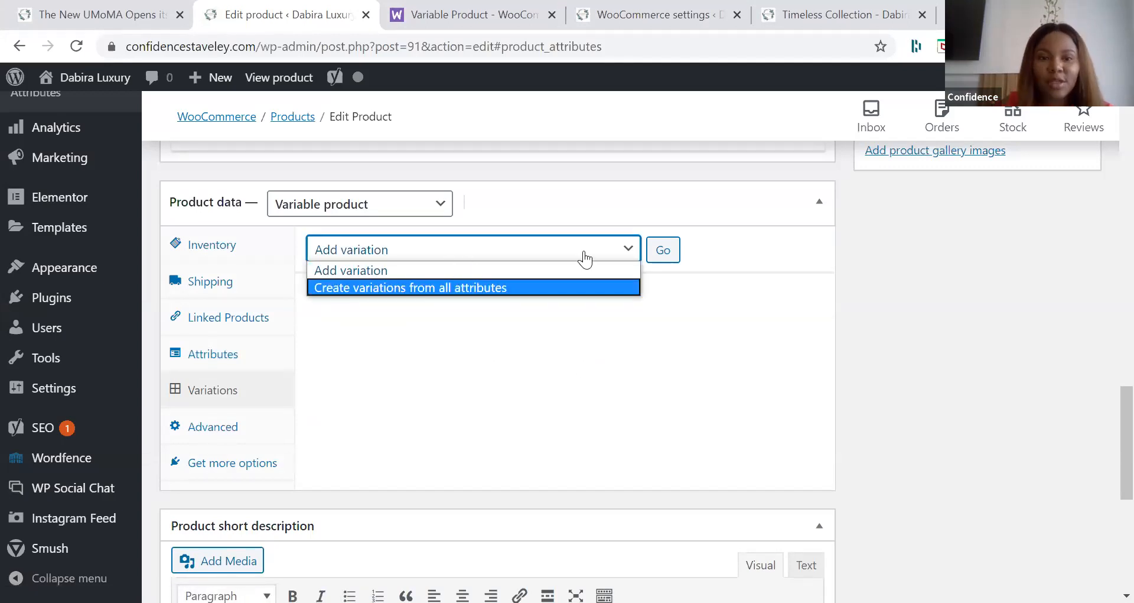
pyautogui.click(457, 271)
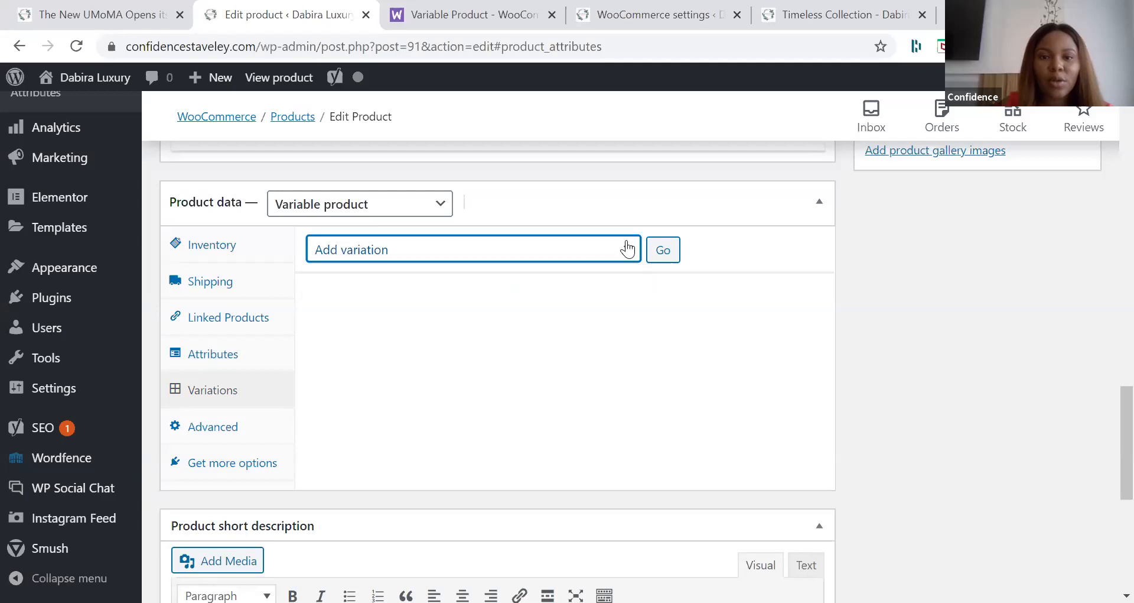
pyautogui.click(661, 253)
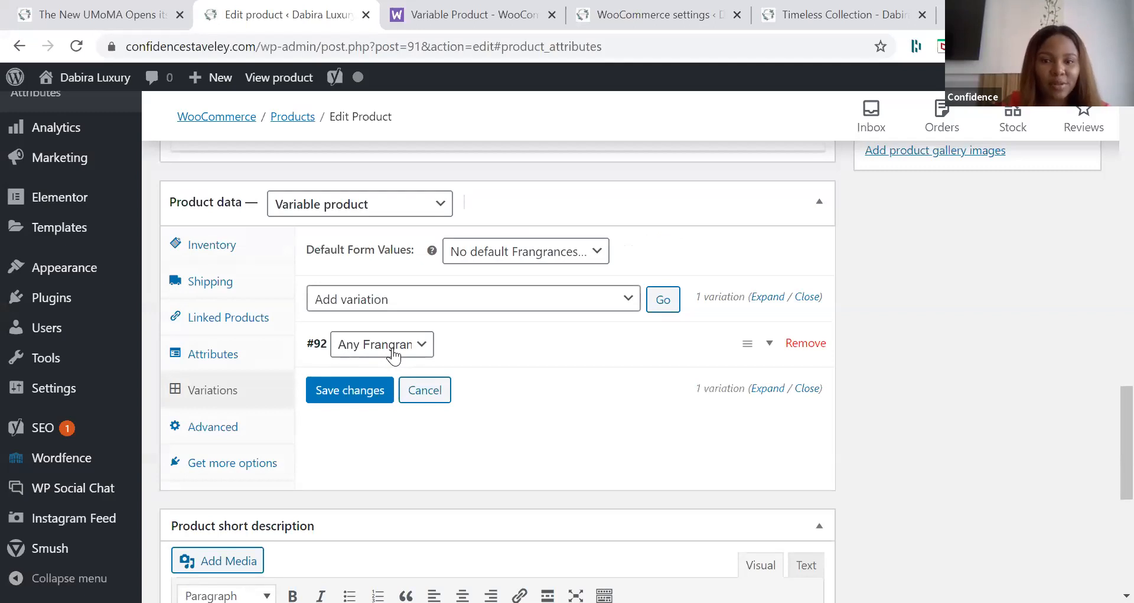
pyautogui.click(771, 348)
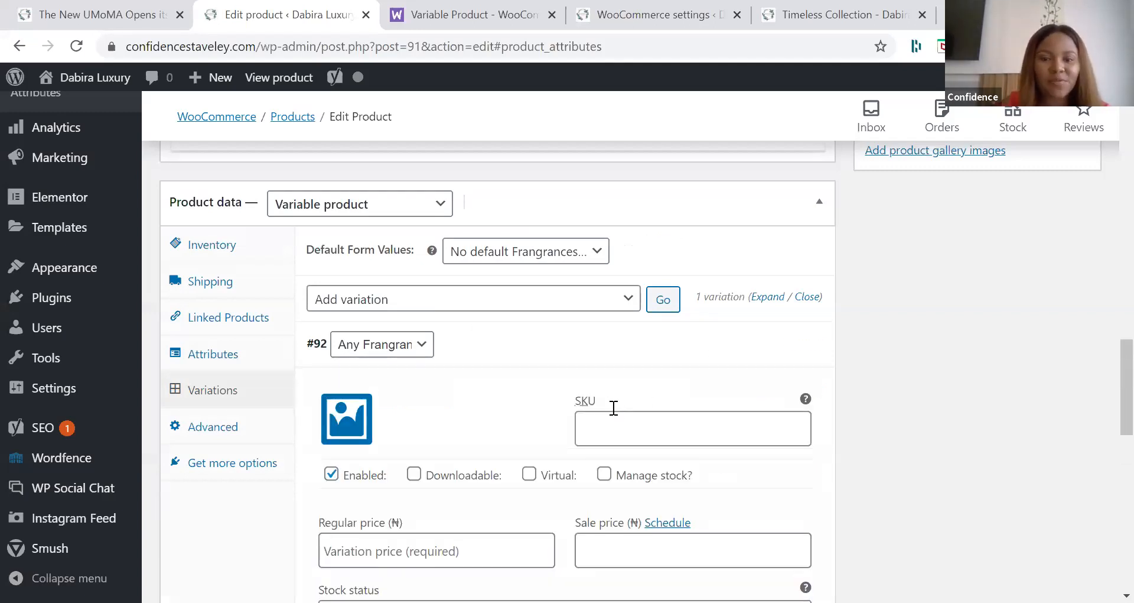
# Step: Review the new variation's fields and fragrance choices against the product's saved attributes
pyautogui.scroll(-5, 614, 416)
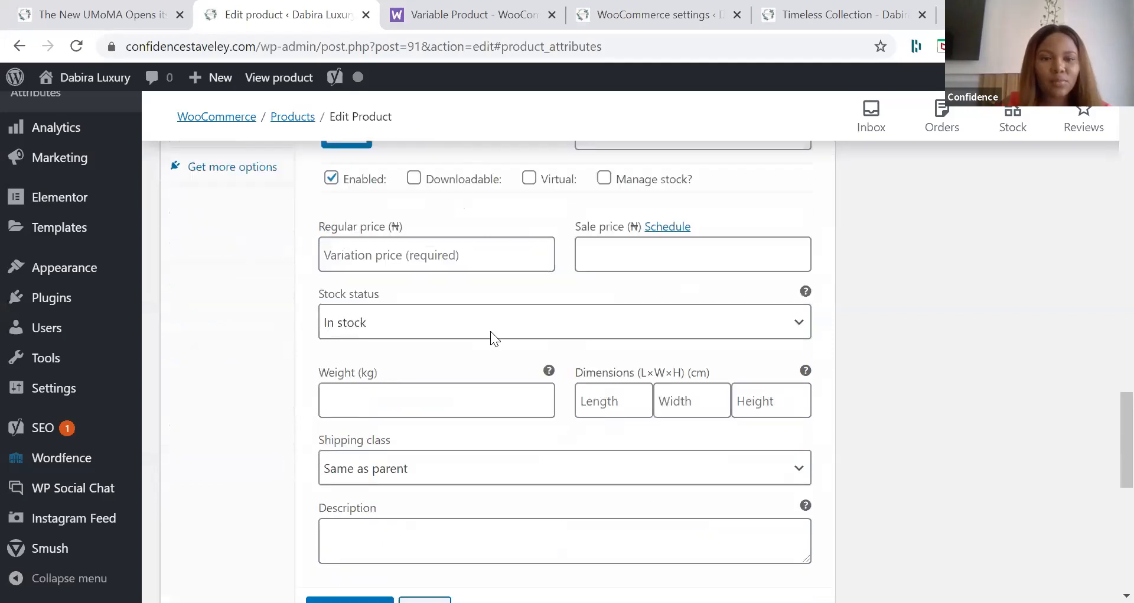
pyautogui.scroll(4, 417, 294)
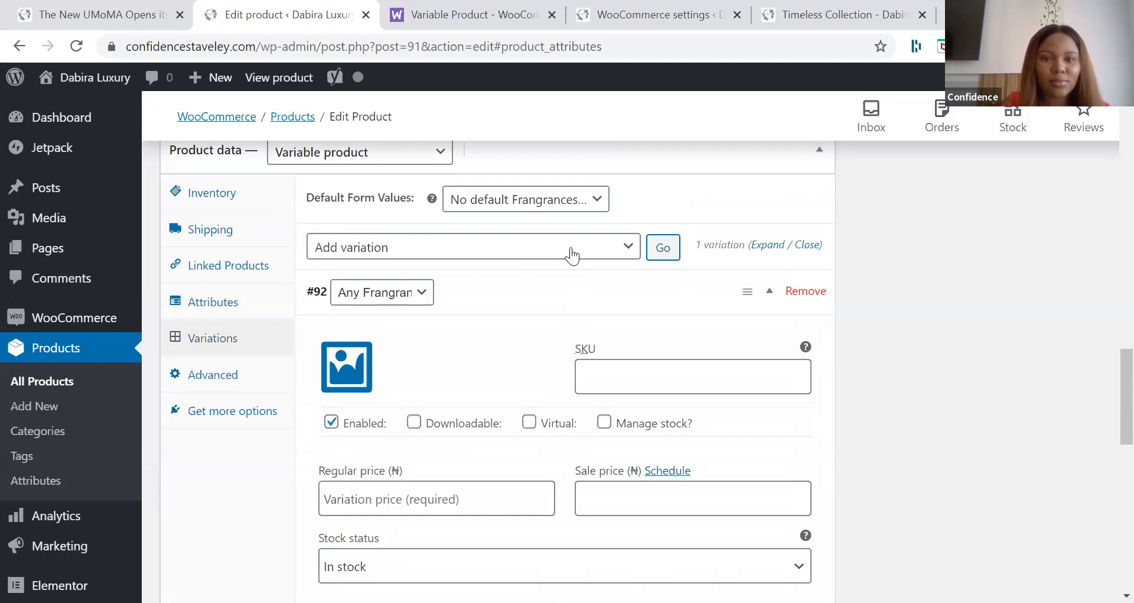
pyautogui.click(421, 292)
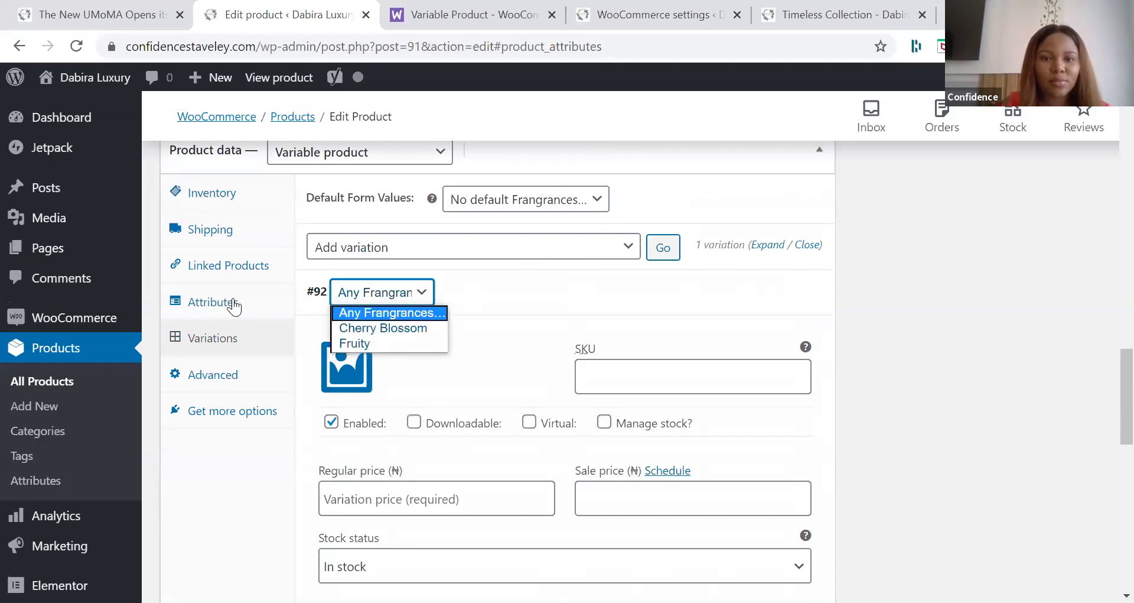
pyautogui.click(436, 247)
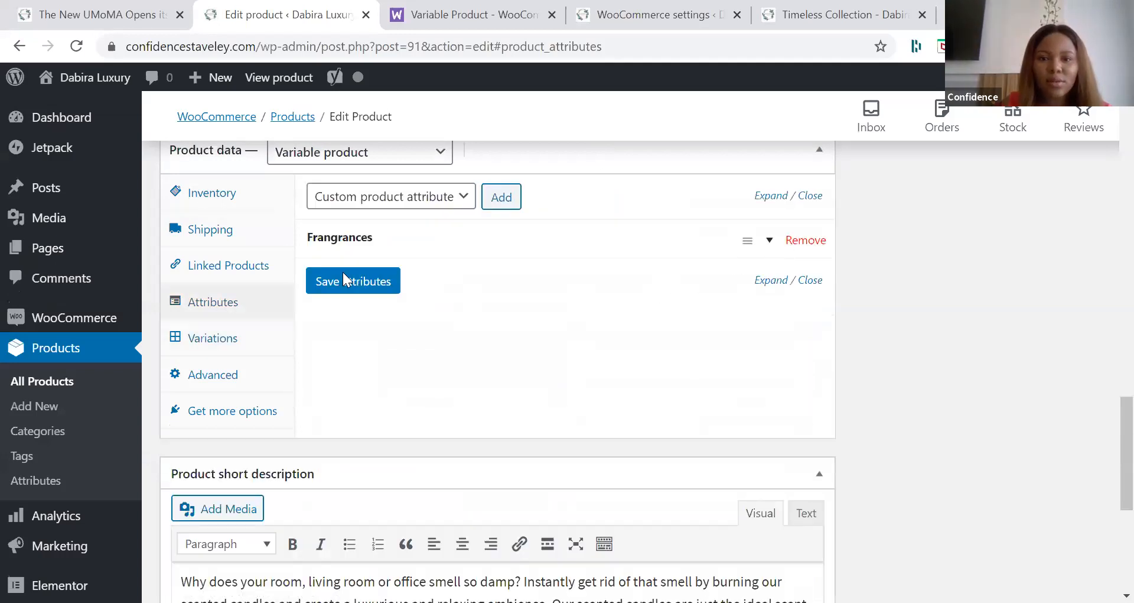
pyautogui.click(264, 337)
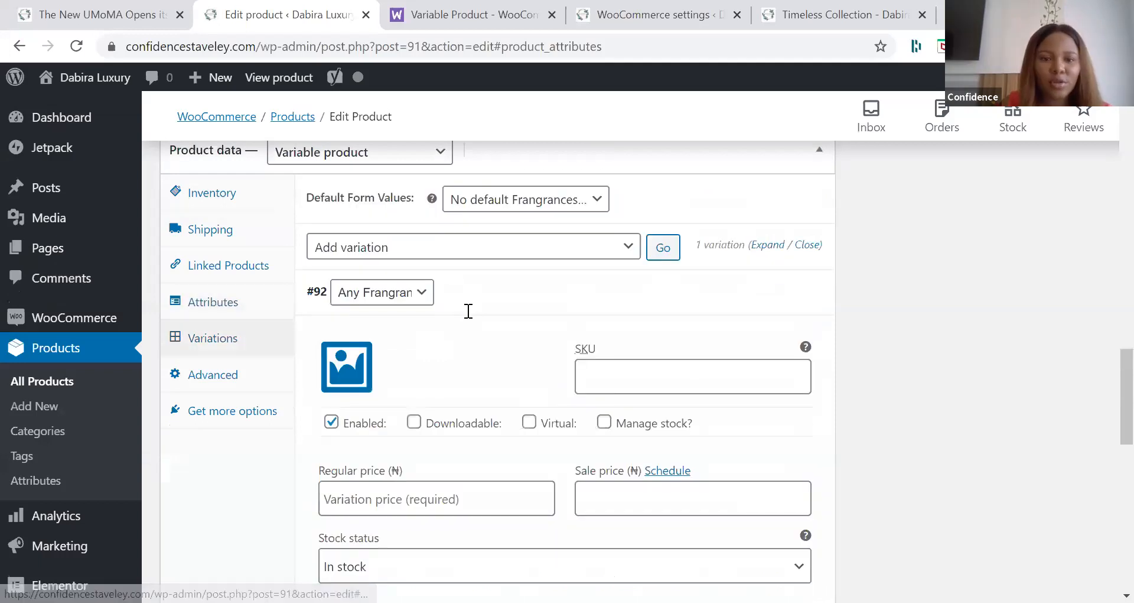
# Step: Set the variation's regular price to 2000 naira and its SKU to 003
pyautogui.scroll(-3, 445, 338)
pyautogui.click(443, 336)
pyautogui.write('20000')
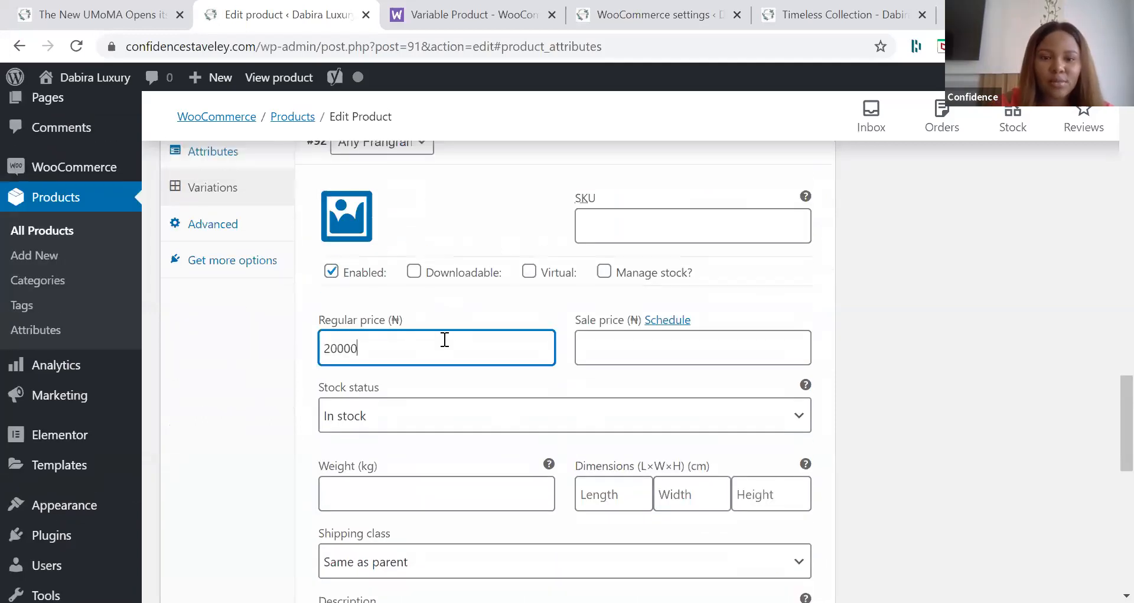
pyautogui.click(627, 229)
pyautogui.write('00')
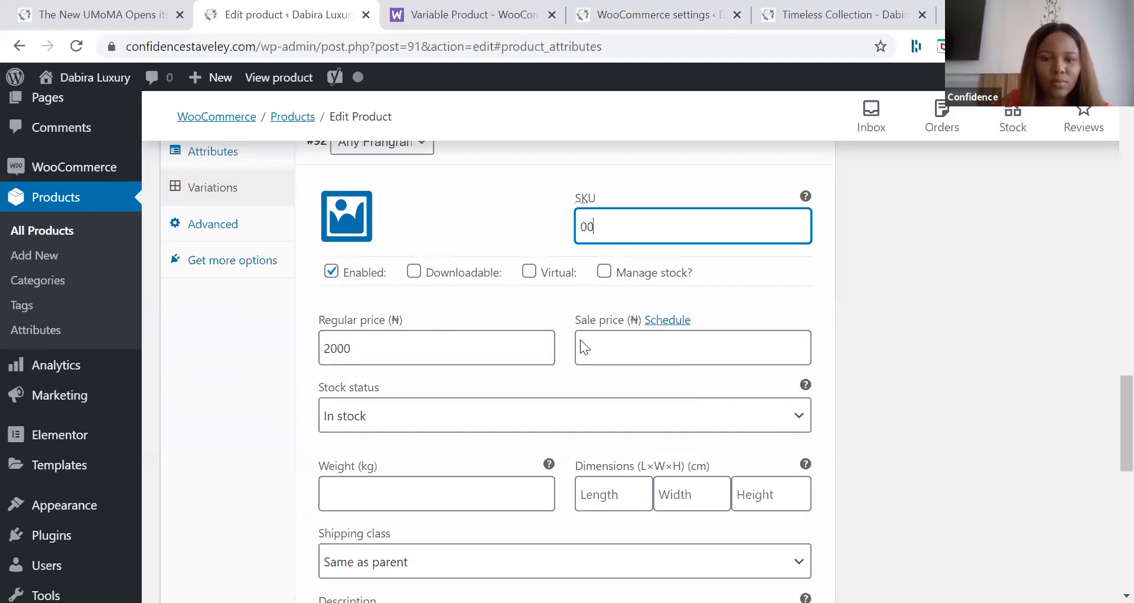
pyautogui.write('3')
# Step: Choose the candle jar photo from the media library as the variation's image
pyautogui.scroll(-1, 580, 341)
pyautogui.scroll(-2, 491, 330)
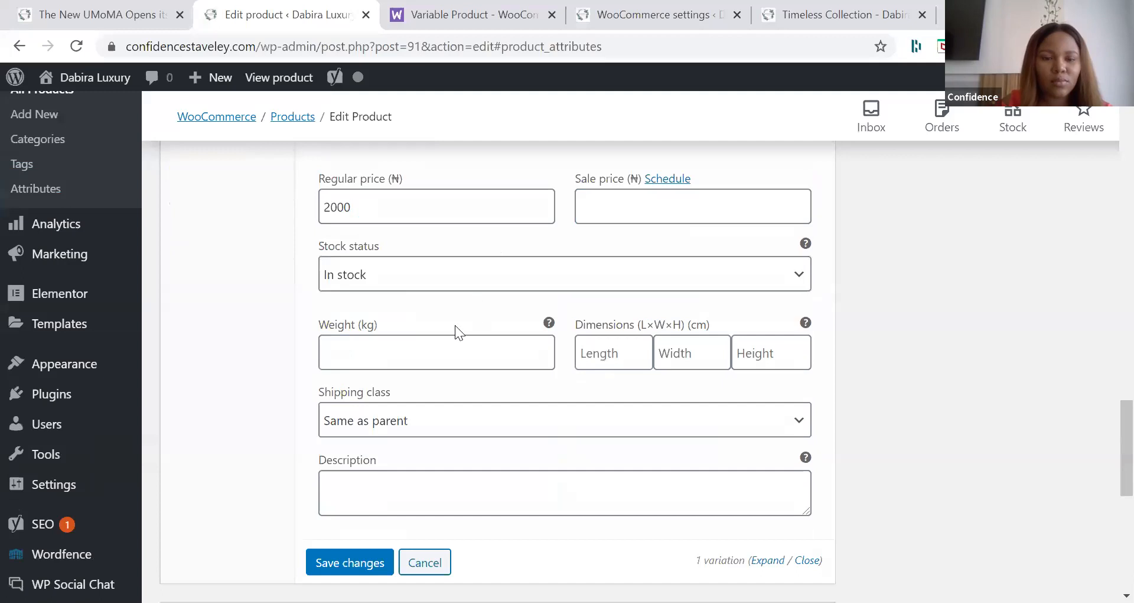
pyautogui.scroll(-2, 455, 329)
pyautogui.scroll(2, 454, 328)
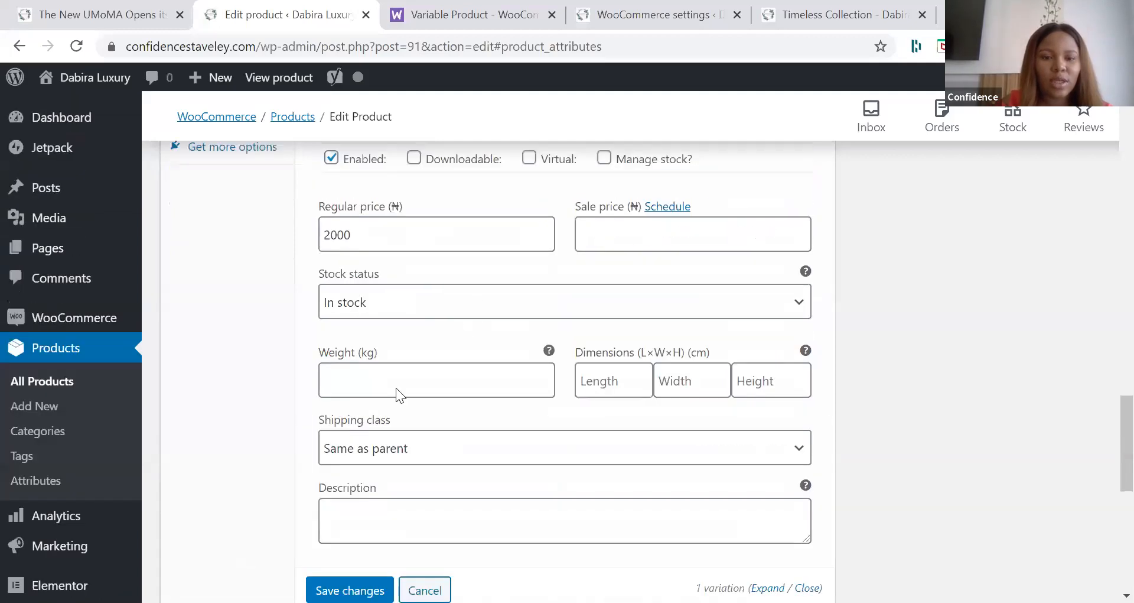
pyautogui.scroll(1, 396, 387)
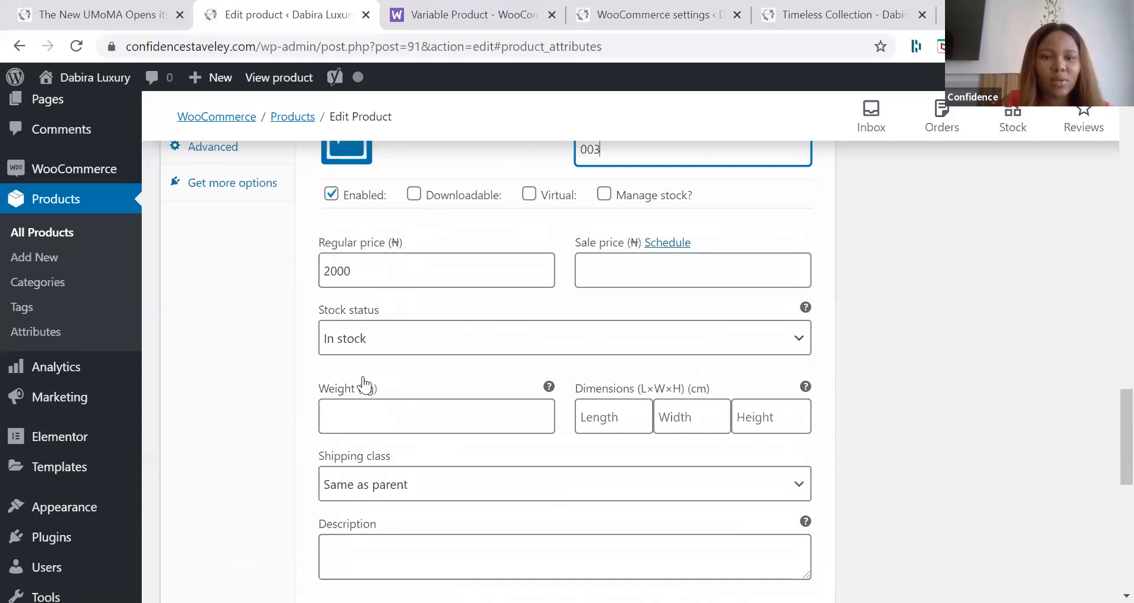
pyautogui.scroll(5, 364, 385)
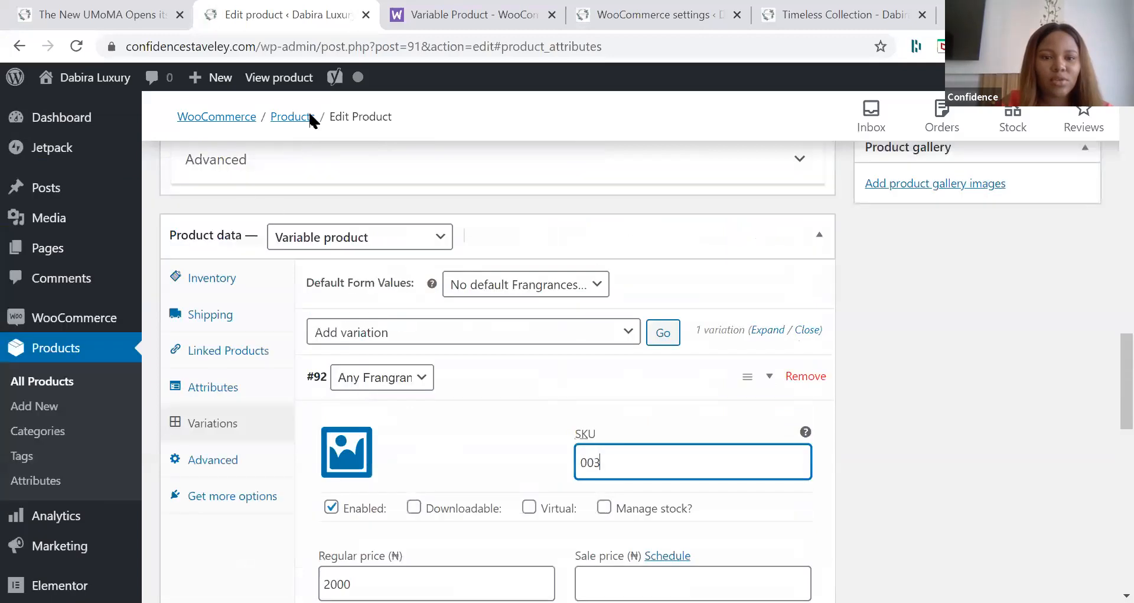
pyautogui.scroll(-1, 309, 114)
pyautogui.click(347, 393)
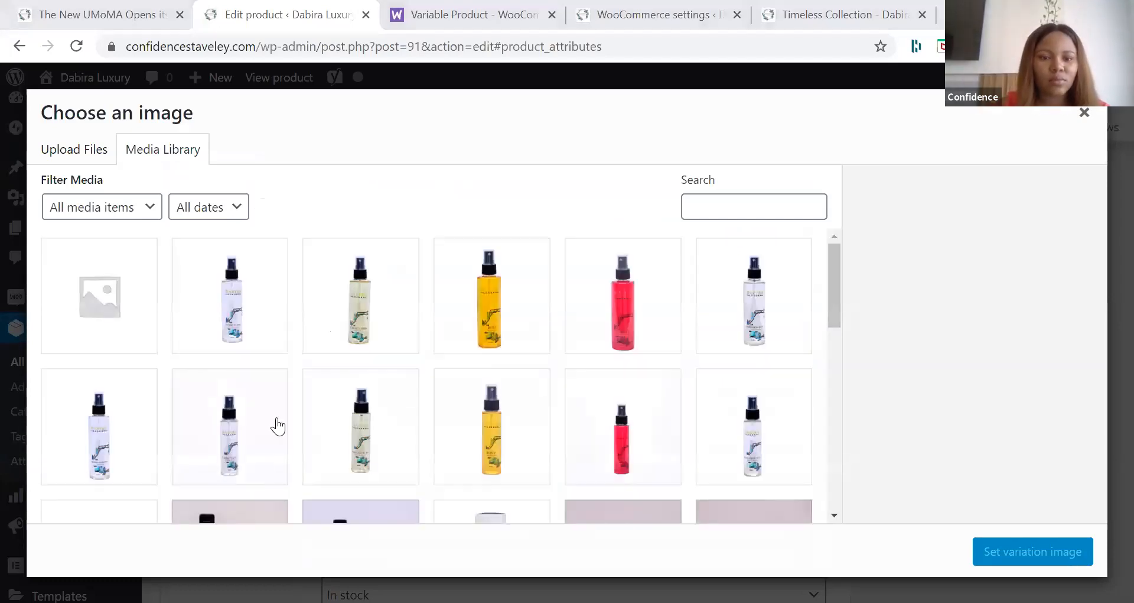
pyautogui.scroll(-2, 355, 393)
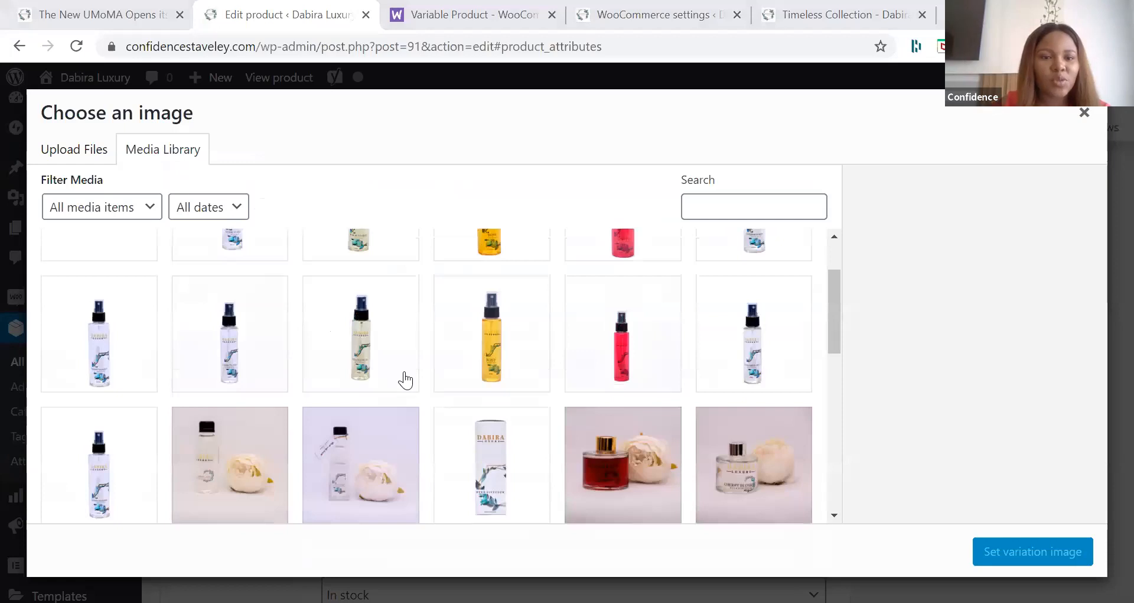
pyautogui.scroll(-3, 255, 328)
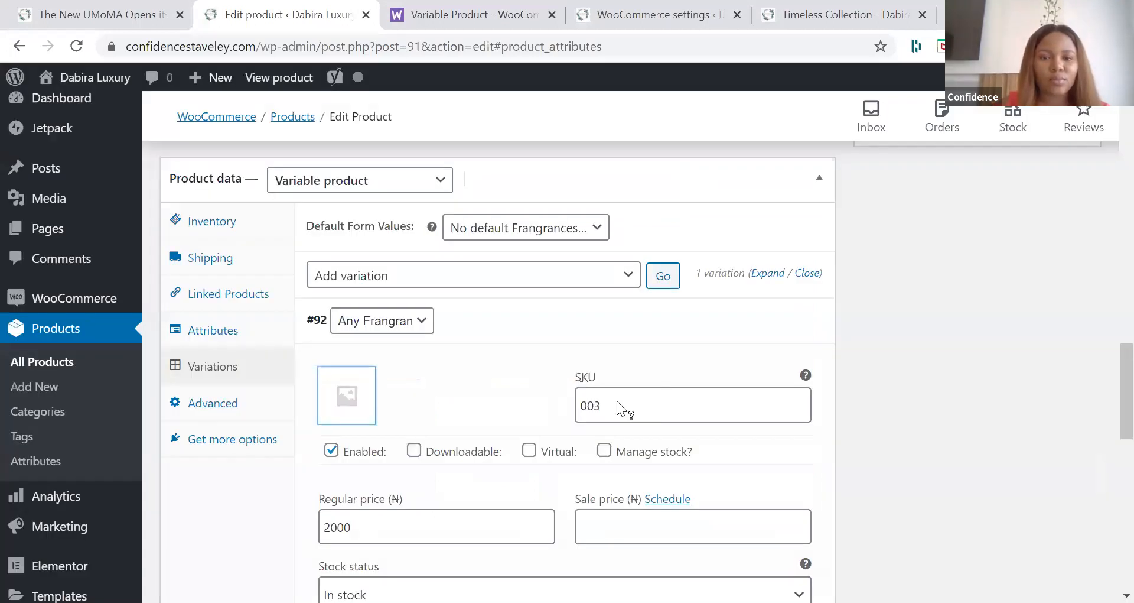
# Step: Assign the Cherry Blossom fragrance to the variation with SKU 003
pyautogui.scroll(-1, 617, 401)
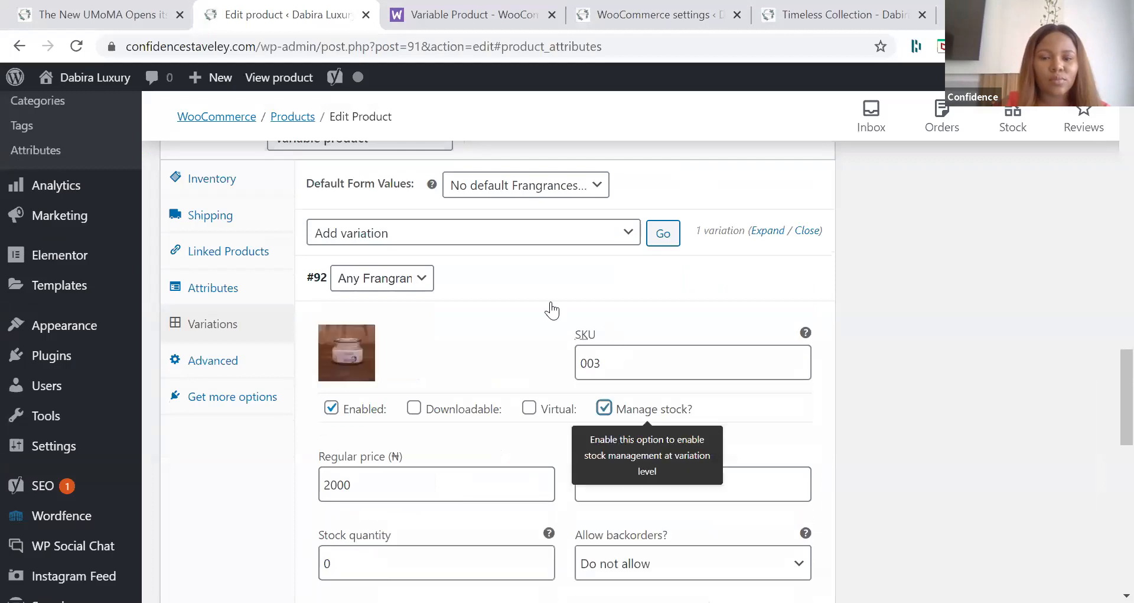
pyautogui.scroll(-1, 425, 297)
pyautogui.scroll(1, 426, 298)
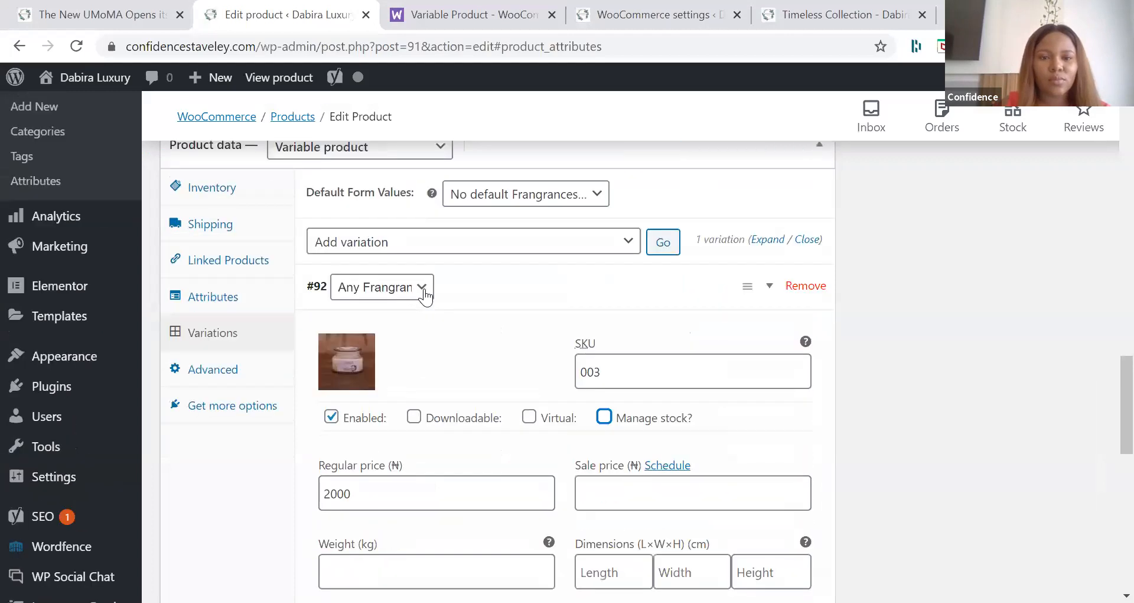
pyautogui.click(390, 287)
pyautogui.click(384, 322)
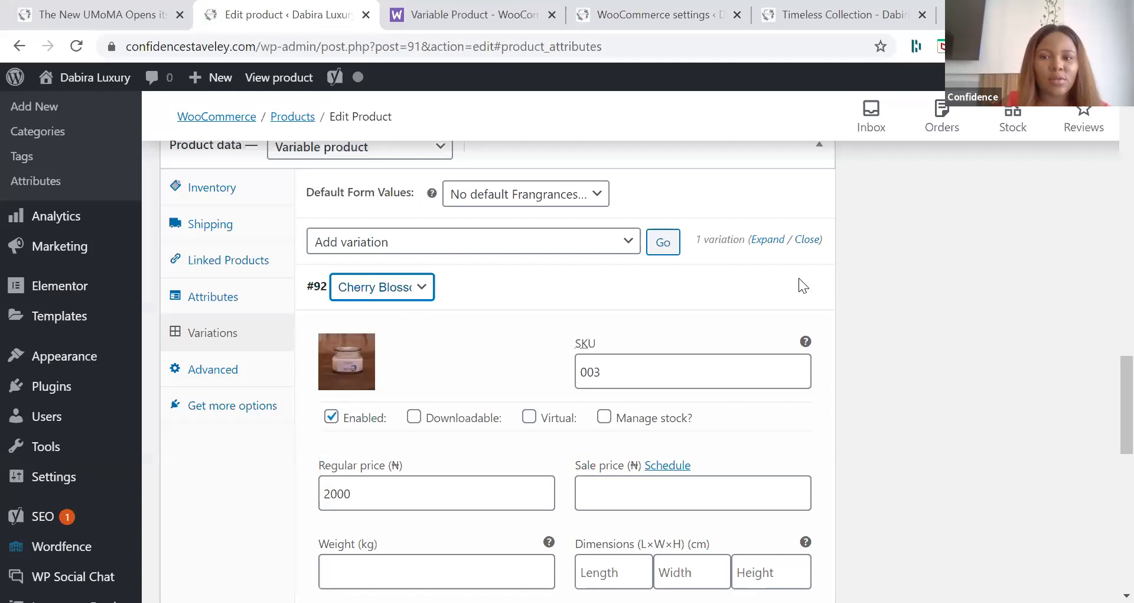
# Step: Add a second variation to the candle, assign it the Fruity fragrance and expand its details
pyautogui.scroll(-1, 513, 375)
pyautogui.scroll(-2, 413, 372)
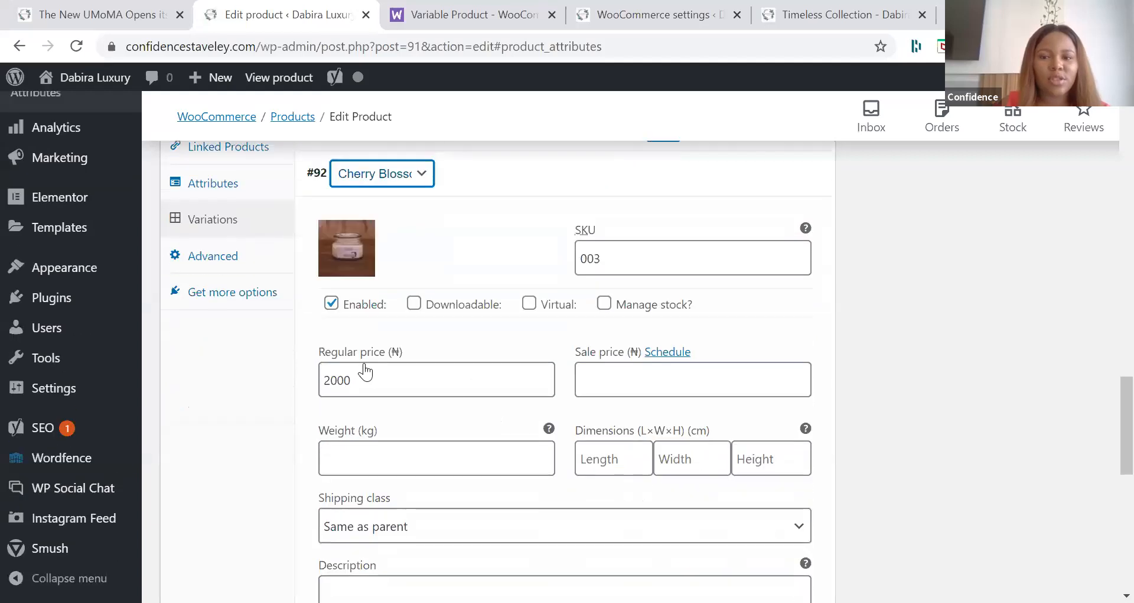
pyautogui.scroll(-5, 585, 308)
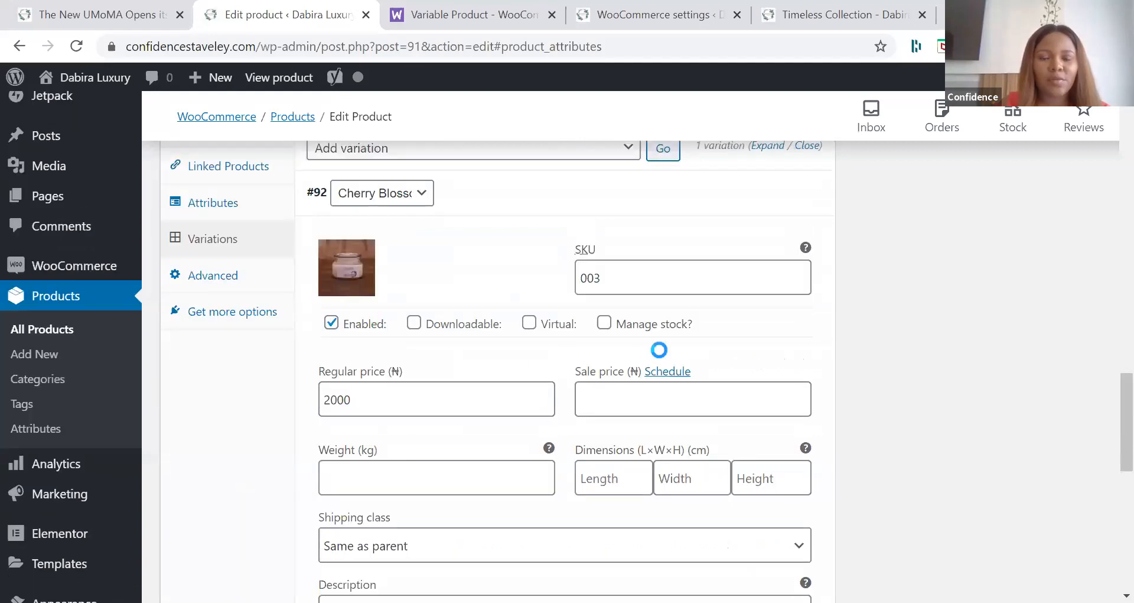
pyautogui.click(408, 445)
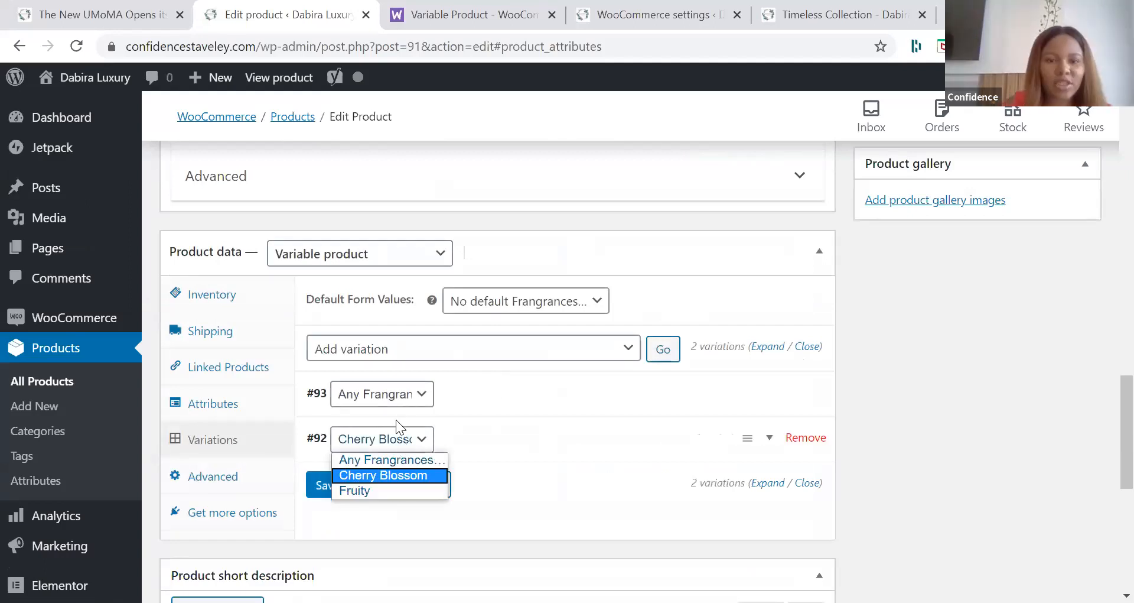
pyautogui.click(386, 445)
pyautogui.click(409, 394)
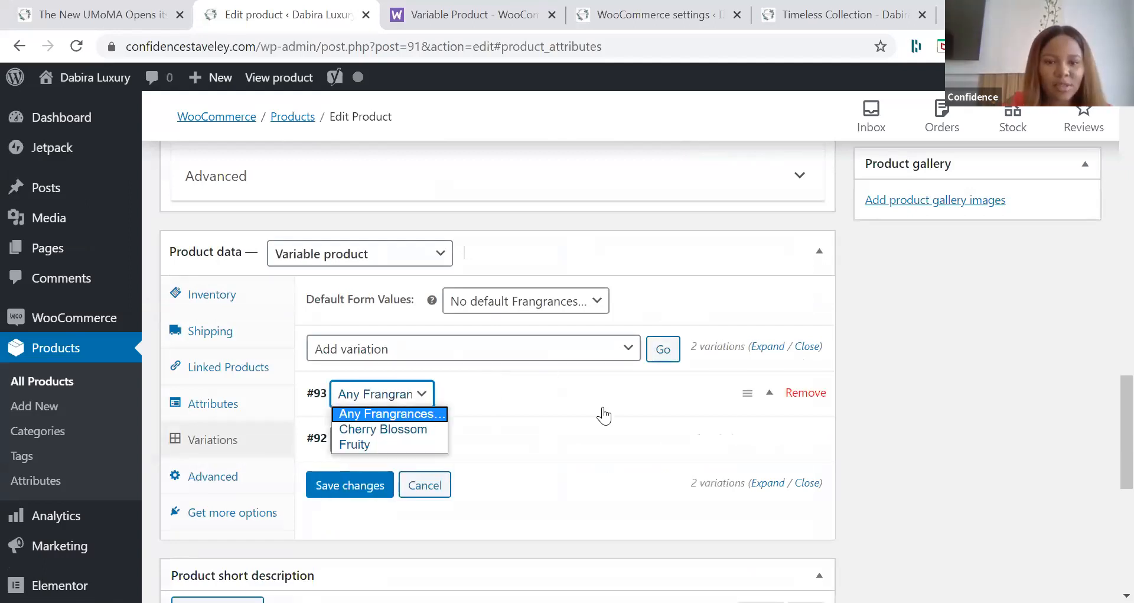
pyautogui.click(378, 444)
pyautogui.click(768, 402)
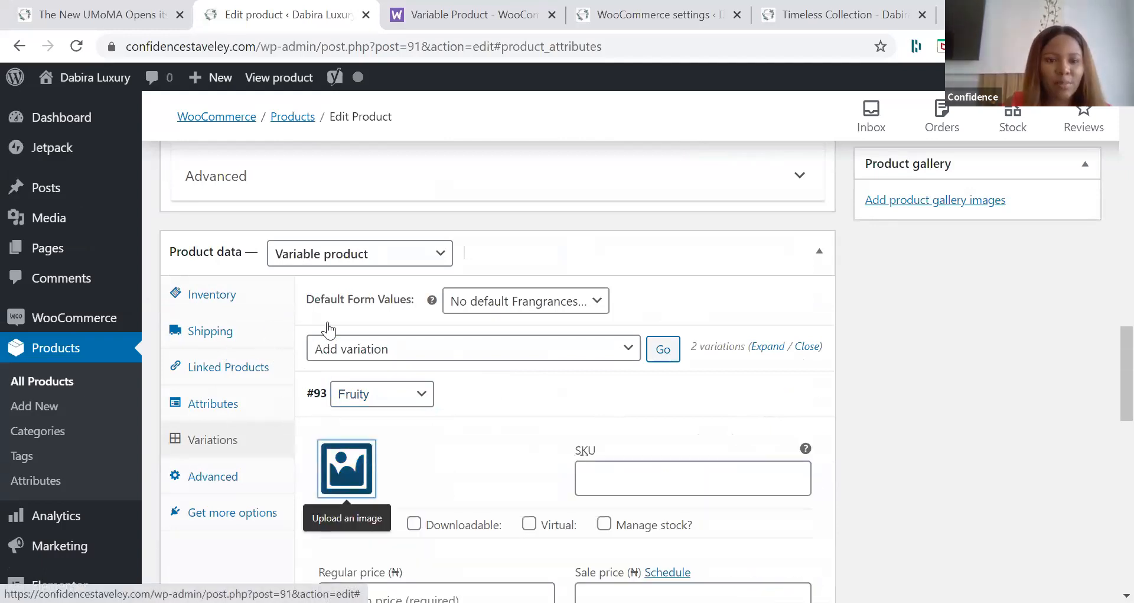
# Step: Give the Fruity variation the media library photo of a jar beside its round lid and set its regular price to 3000 naira
pyautogui.click(347, 468)
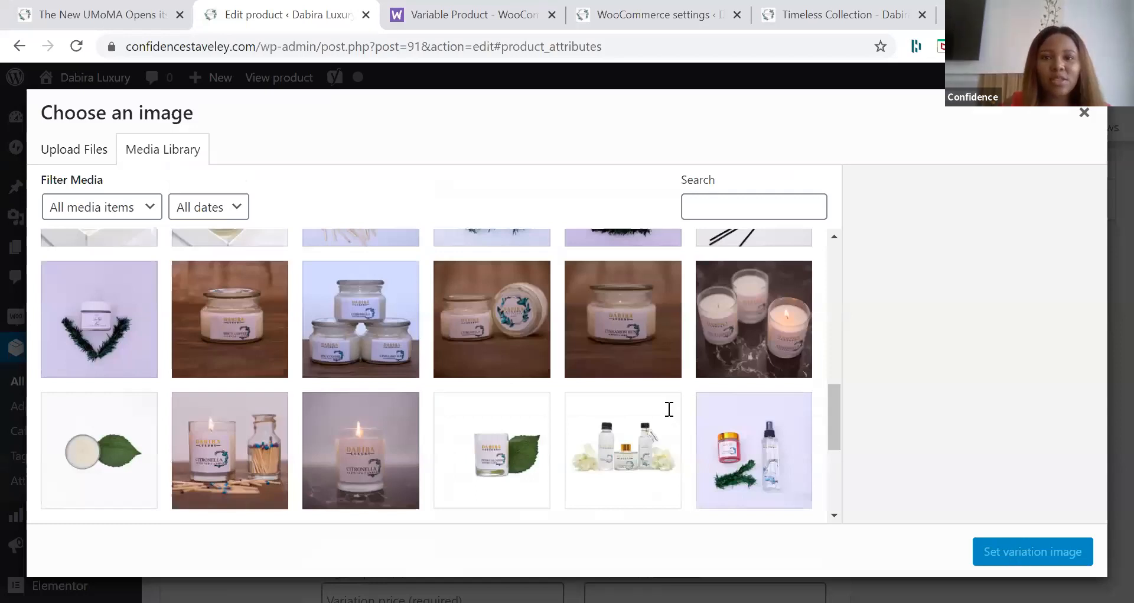
pyautogui.doubleClick(478, 330)
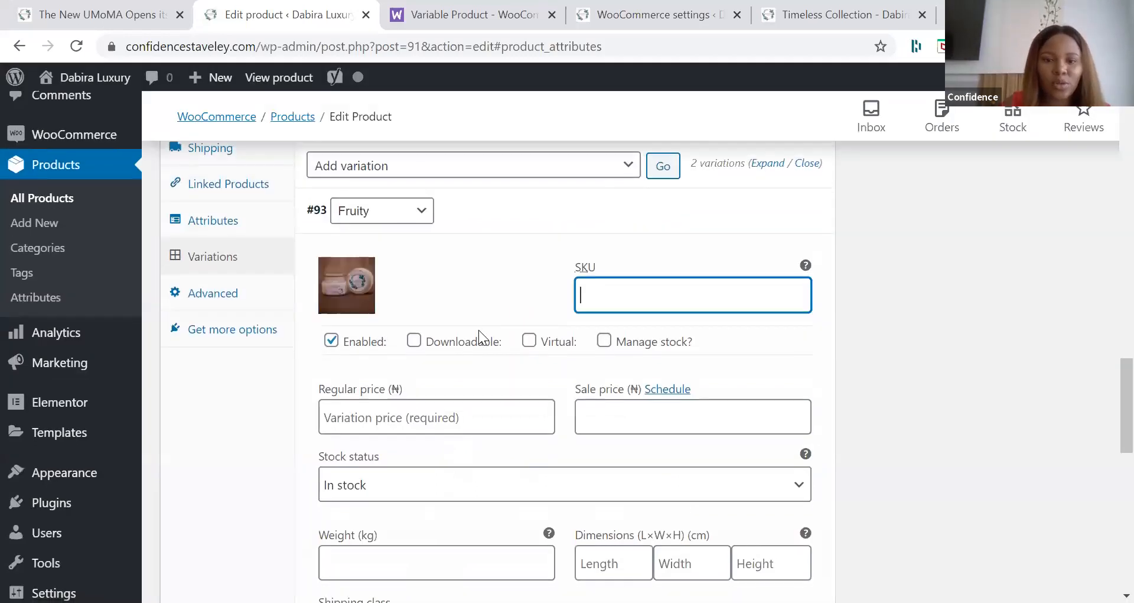
pyautogui.click(448, 419)
pyautogui.write('3000')
pyautogui.click(817, 361)
# Step: Save the Fruity variation's changes and update the Scented Candle (318g) product
pyautogui.scroll(-2, 390, 456)
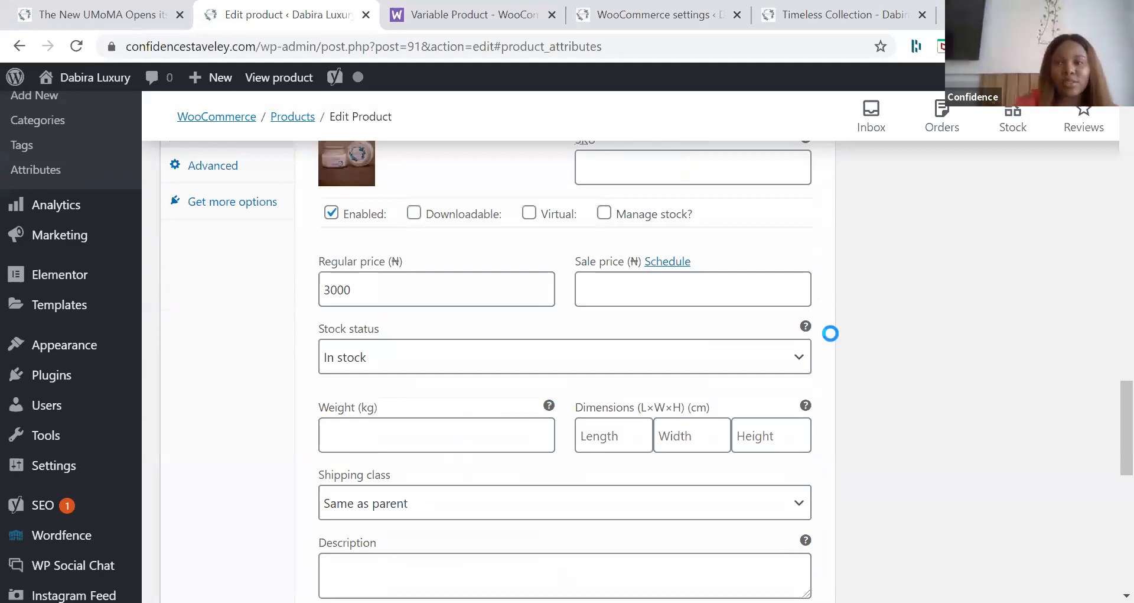
pyautogui.scroll(-4, 830, 333)
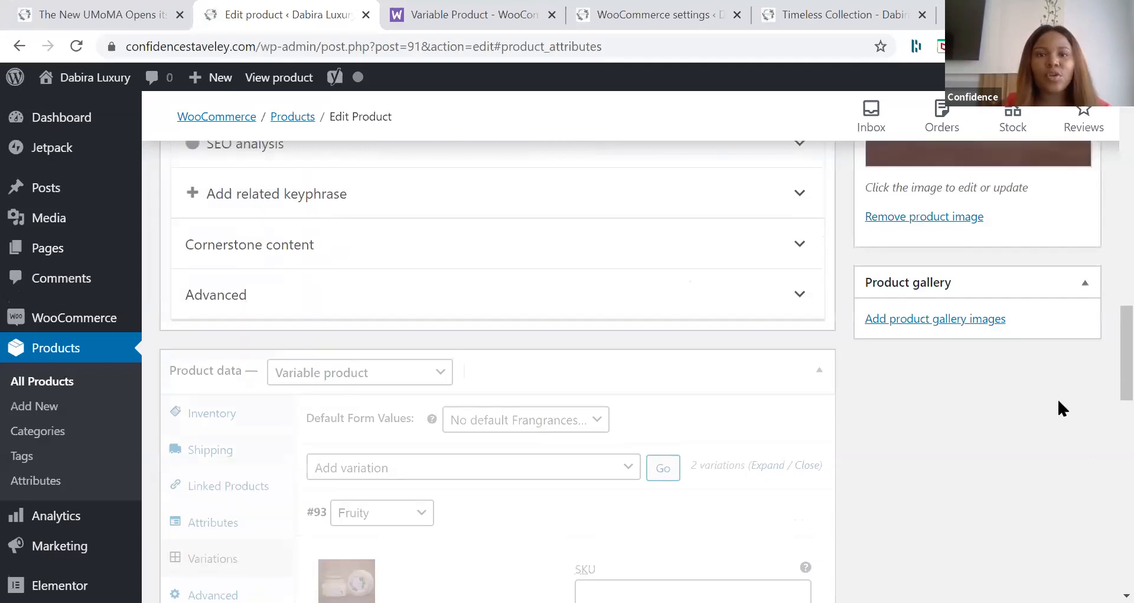
pyautogui.click(1059, 402)
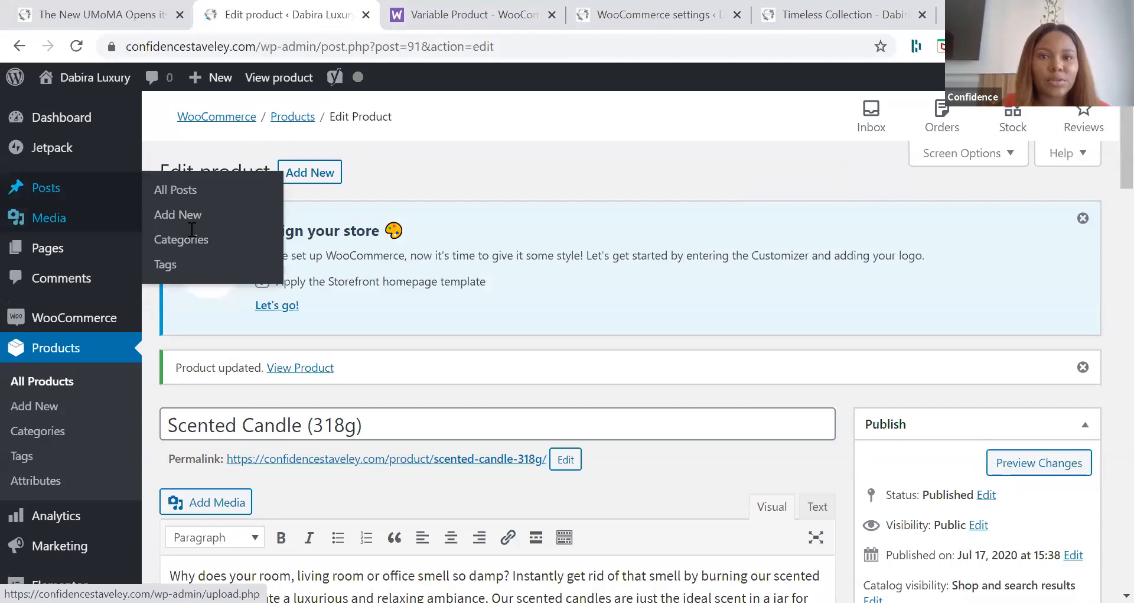
# Step: Start a new product and name it GIFT BOXES
pyautogui.click(312, 127)
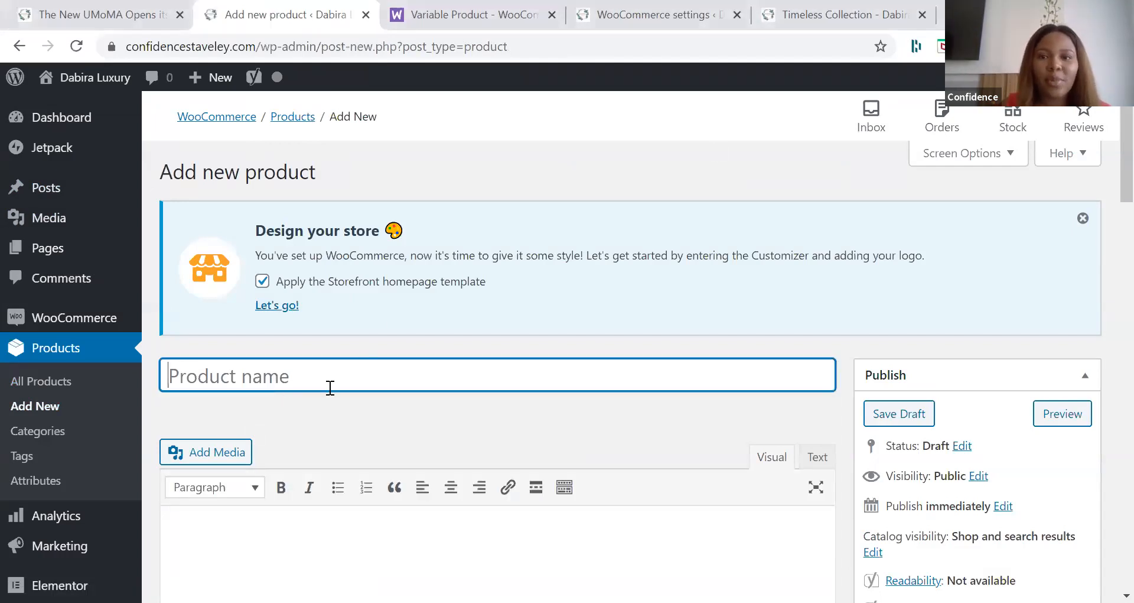
pyautogui.click(305, 372)
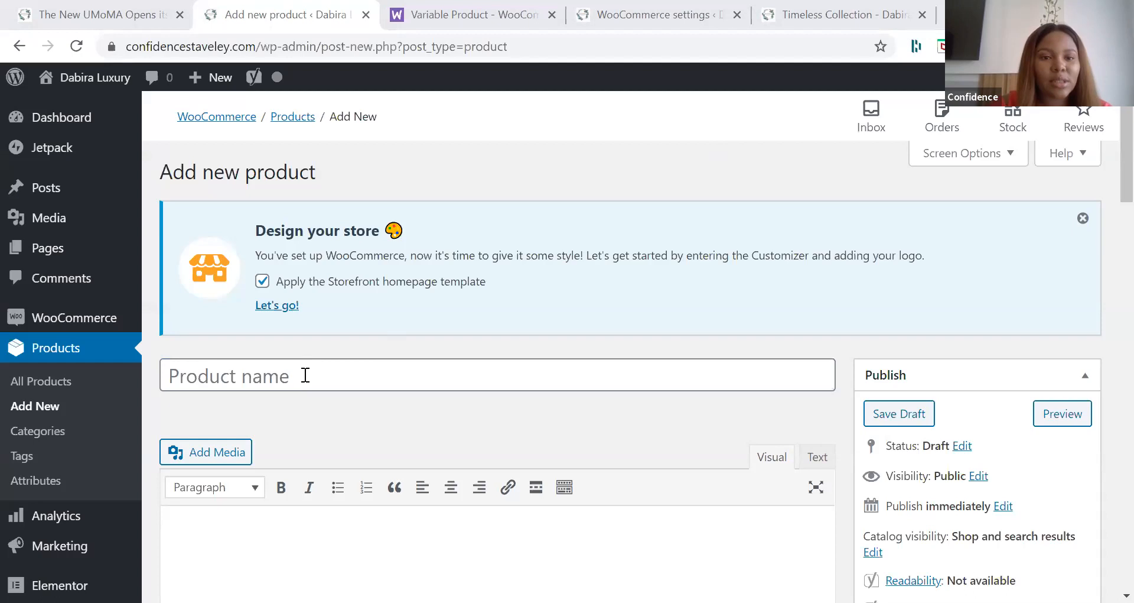
pyautogui.write('GIFT BOXES')
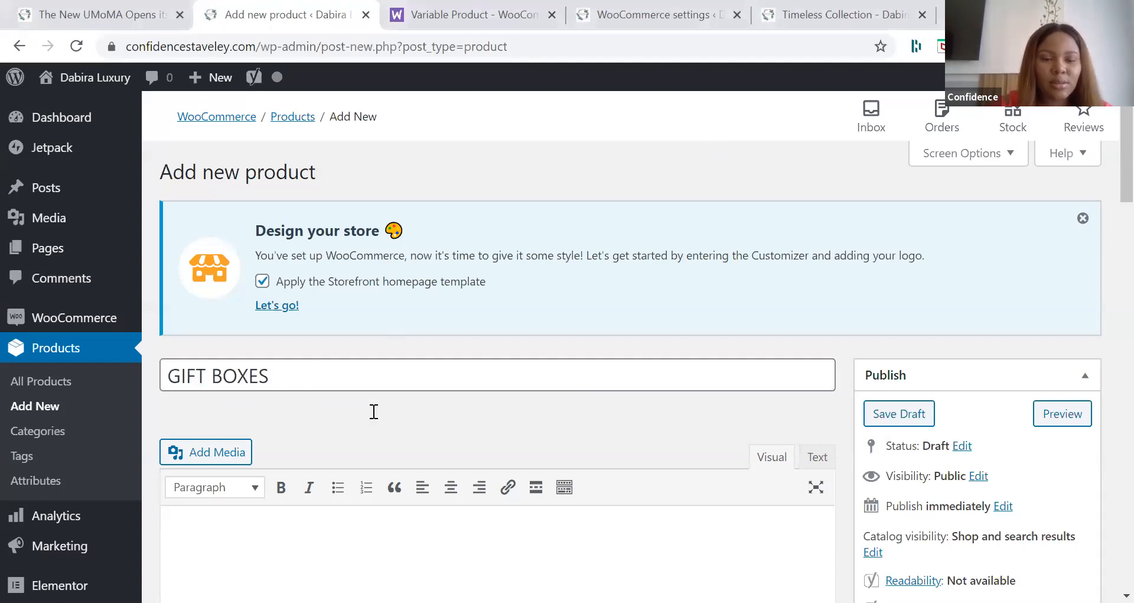
# Step: Assign the new product to the GIFT BOXES category and paste the prepared gift box text as its description
pyautogui.scroll(-1, 372, 426)
pyautogui.scroll(-4, 721, 358)
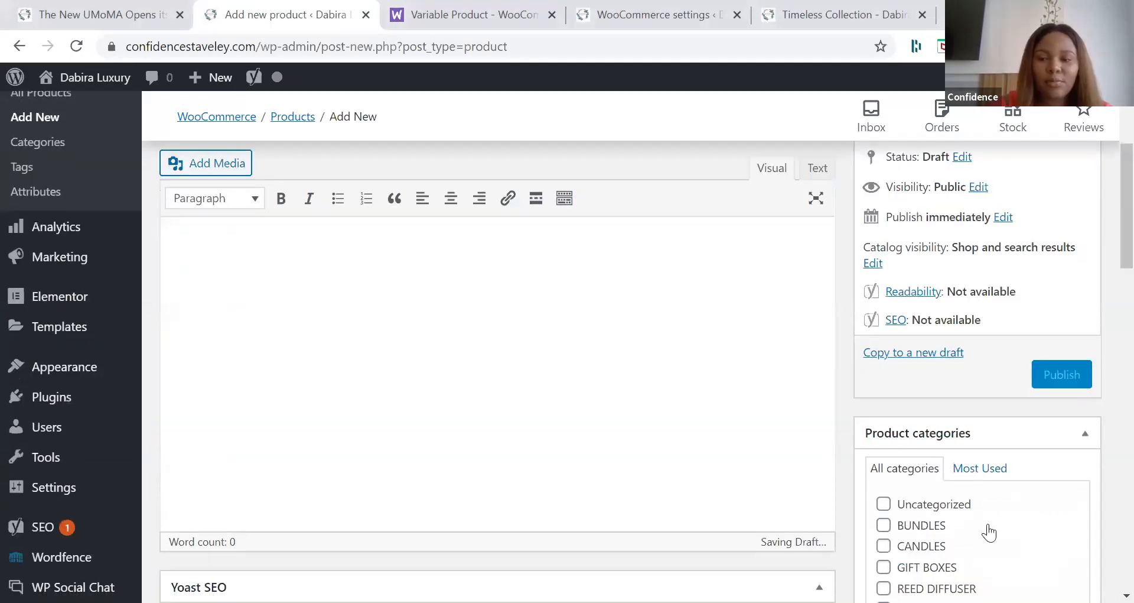
pyautogui.click(884, 585)
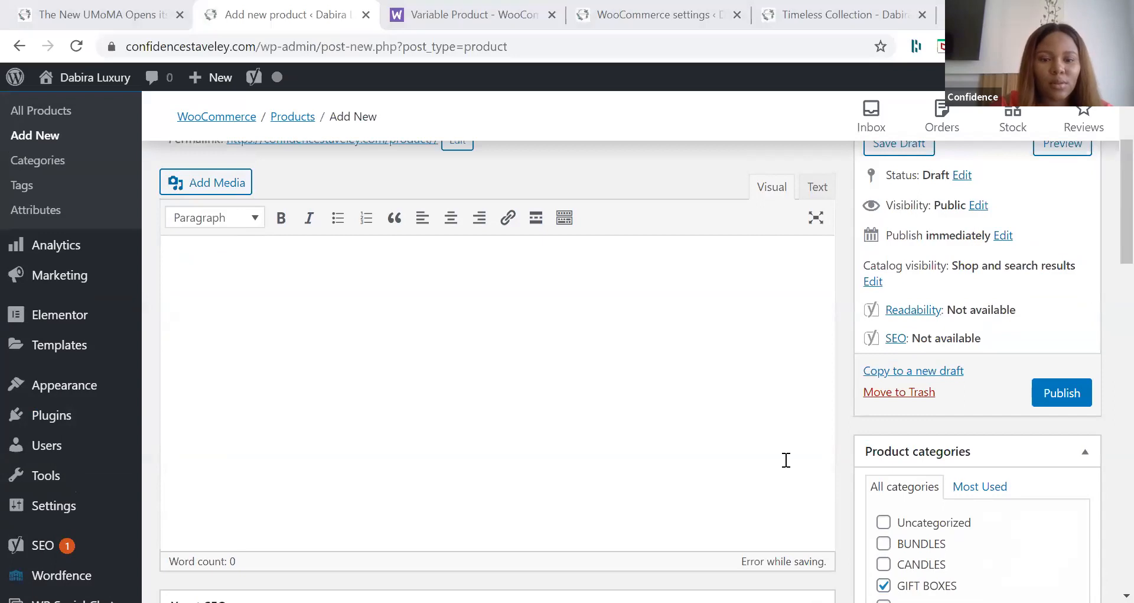
pyautogui.click(387, 425)
pyautogui.write("How else do you show you care if you don't give a box of sunshine. We know how hectic it can be trying to figure out the ideal gift, leave that heavy lifting to us on any special occasion. We curate hands-down the best giftboxes. This gift box is large and will be able to hold a variety of our products, custom curated for you and within your budget.  Dábírà Luxury is your affordable luxury fragrance brand.")
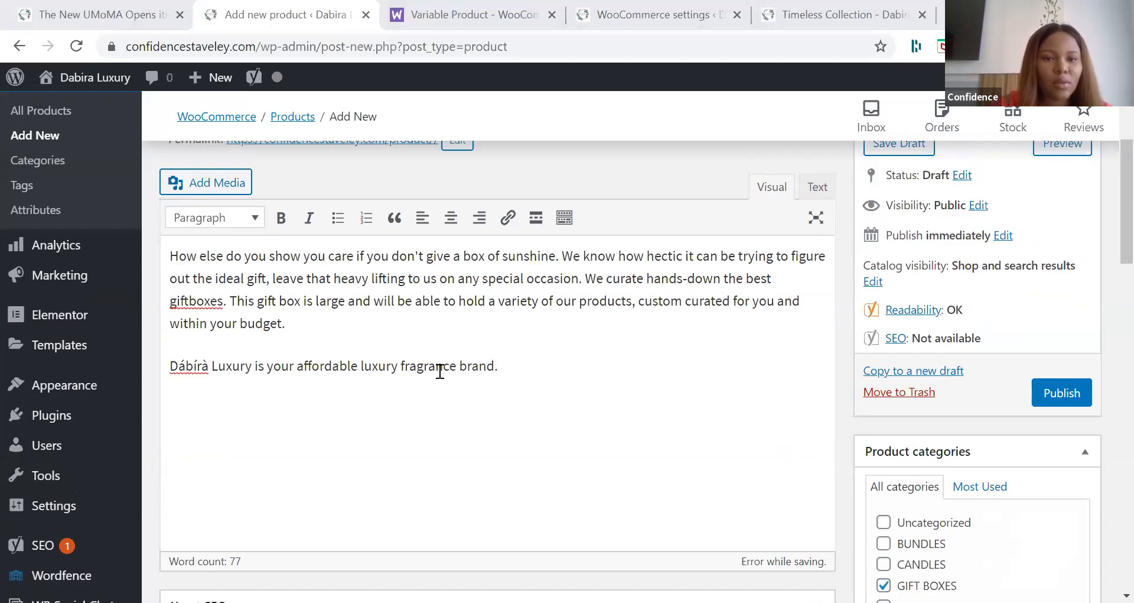
# Step: Set the gift box product's regular price to 5000 naira
pyautogui.scroll(-4, 440, 375)
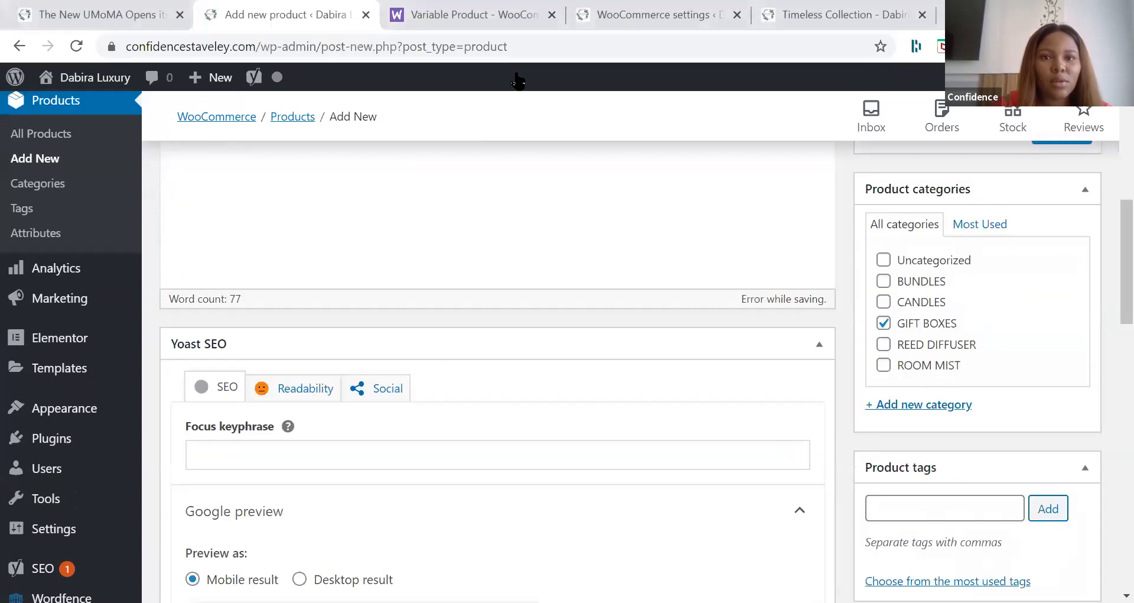
pyautogui.scroll(2, 430, 528)
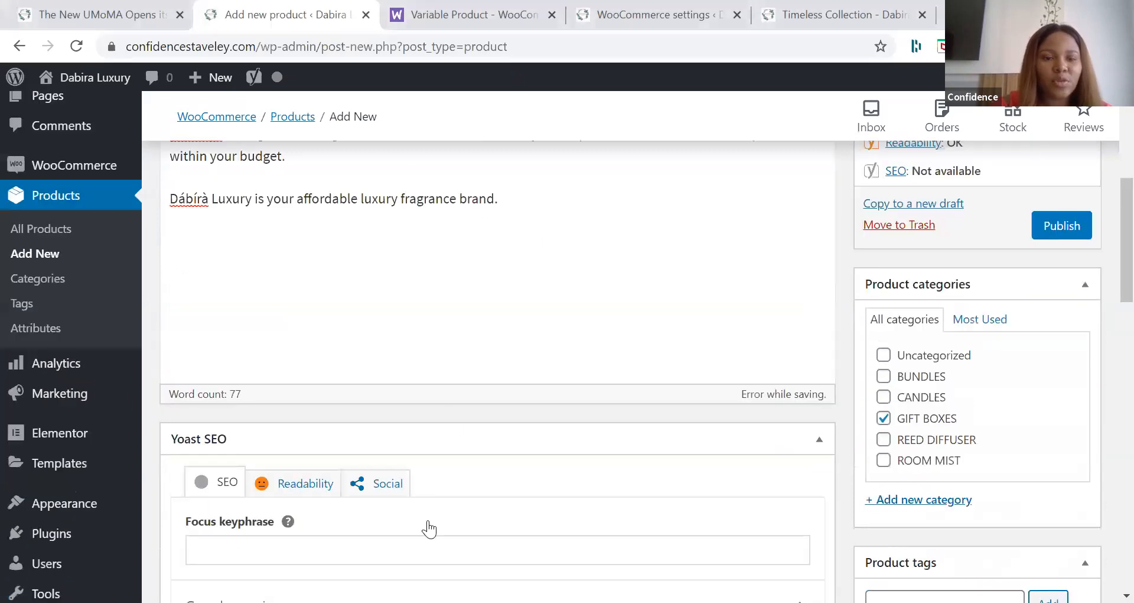
pyautogui.scroll(-10, 430, 529)
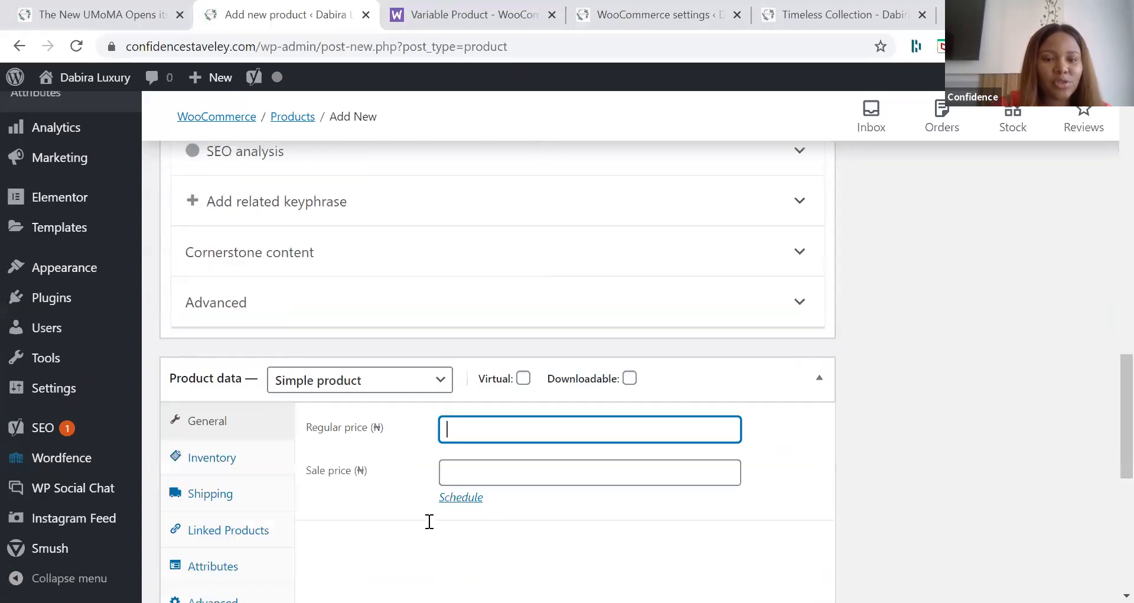
pyautogui.write('5000')
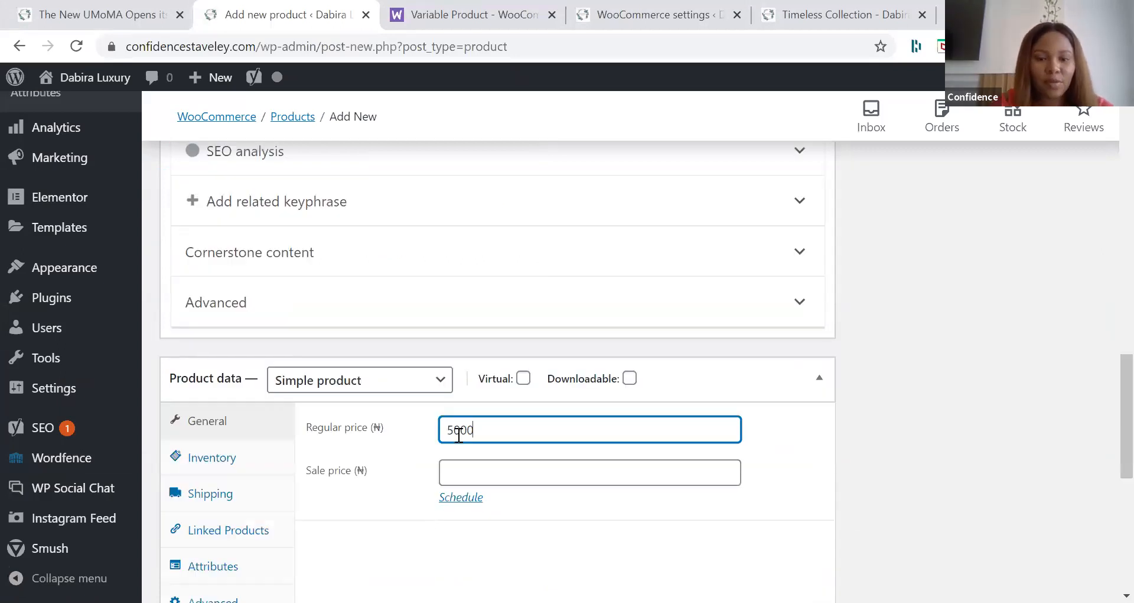
pyautogui.press('Tab')
pyautogui.click(358, 550)
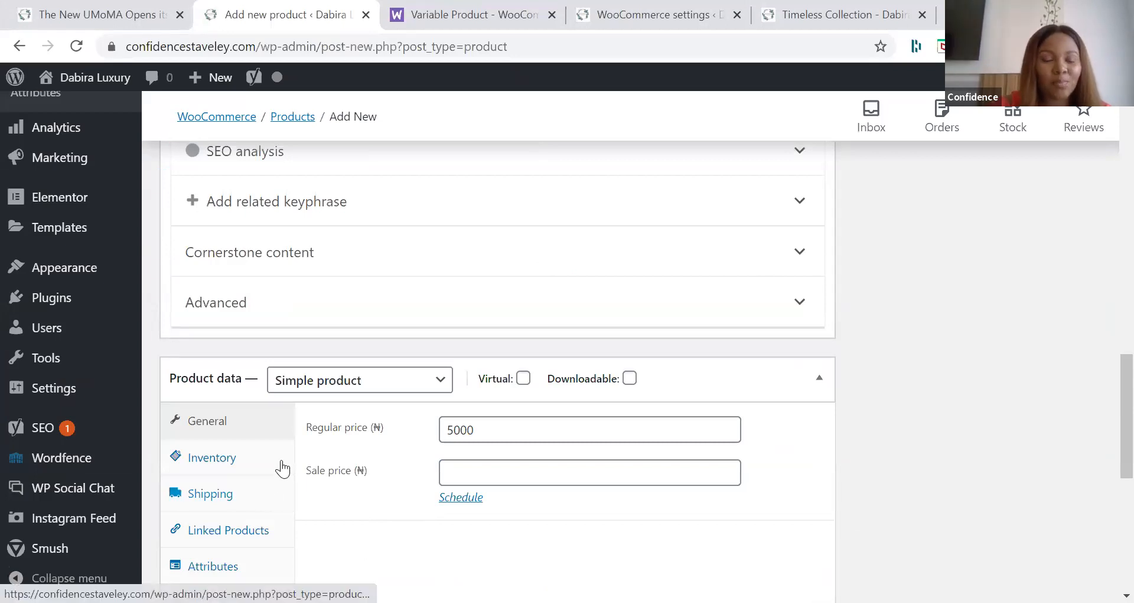
# Step: Change the gift box product's type from simple to Grouped product
pyautogui.click(359, 381)
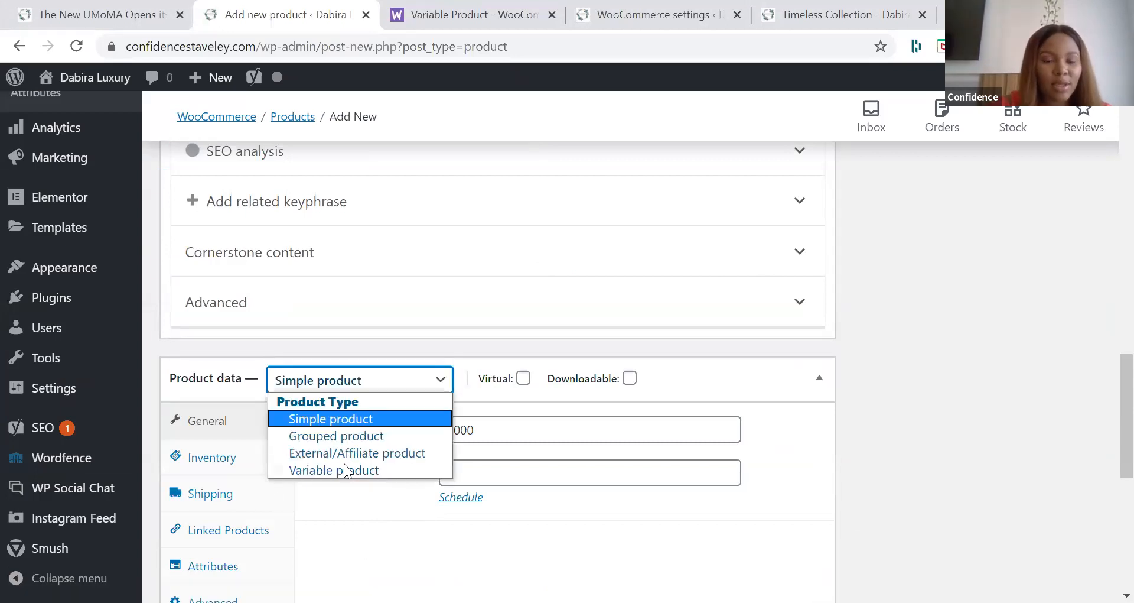
pyautogui.click(328, 437)
pyautogui.scroll(-3, 264, 332)
pyautogui.scroll(-1, 262, 335)
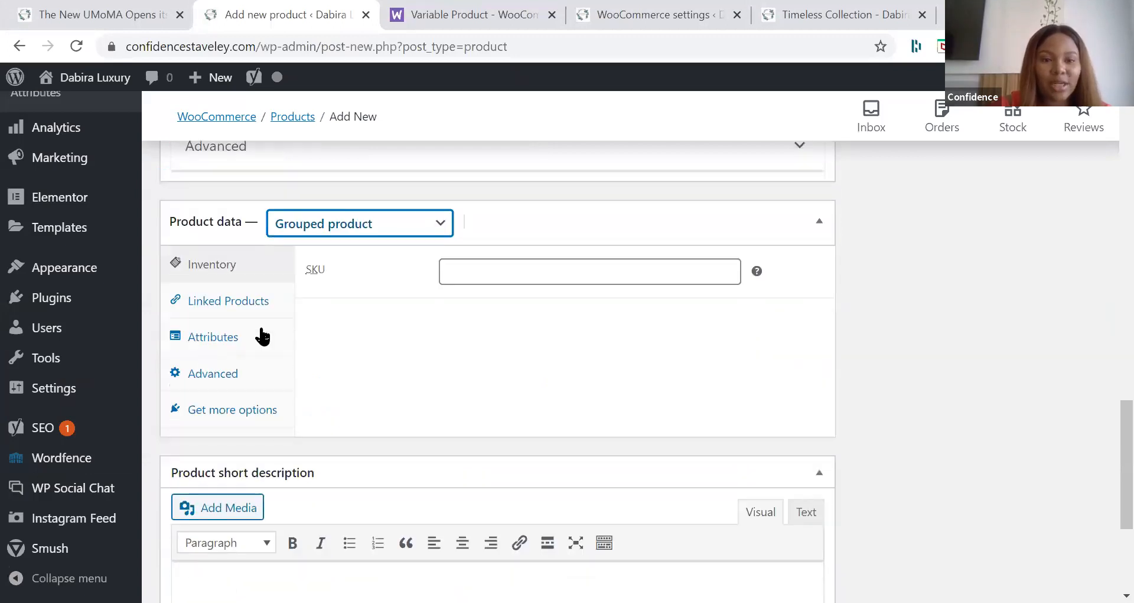
# Step: Look through the grouped product's attribute and advanced settings and open the grouped products search in its linked products
pyautogui.click(229, 345)
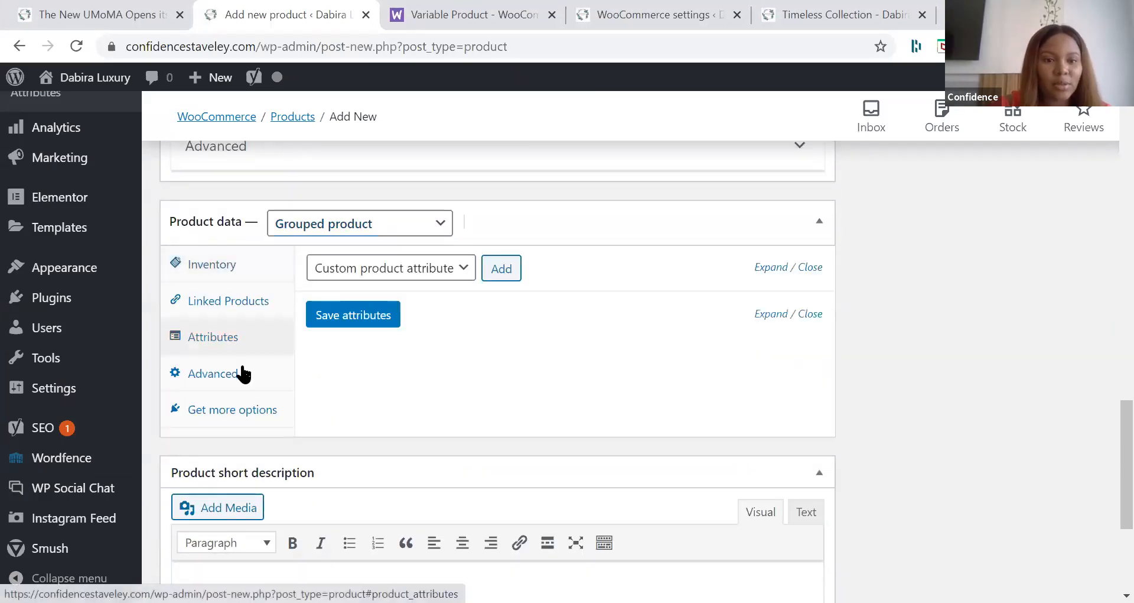
pyautogui.click(381, 272)
pyautogui.click(384, 289)
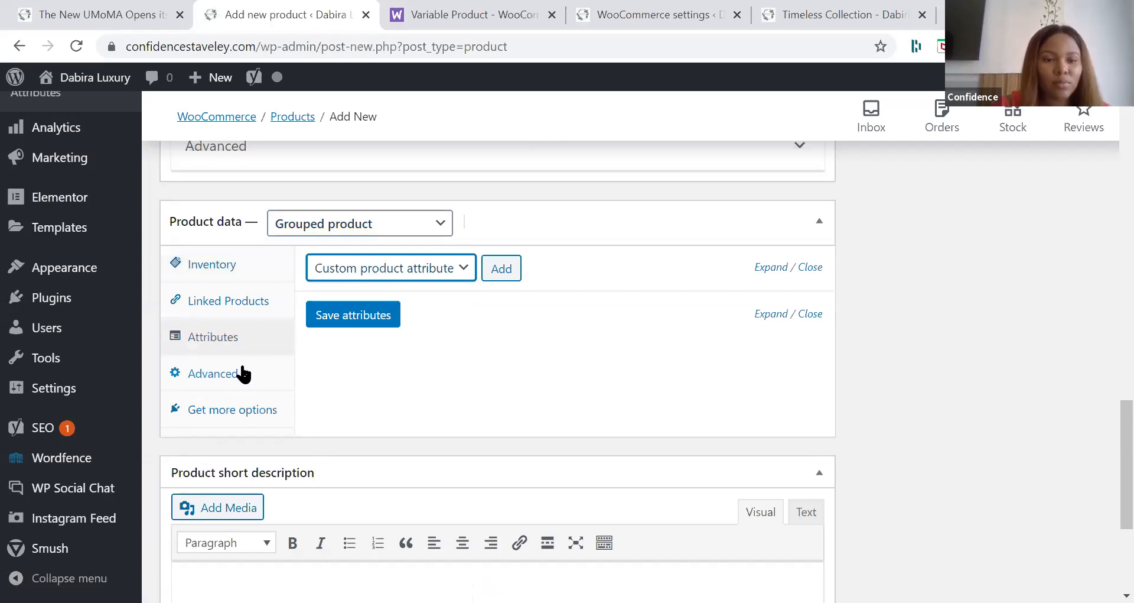
pyautogui.click(213, 373)
pyautogui.click(270, 304)
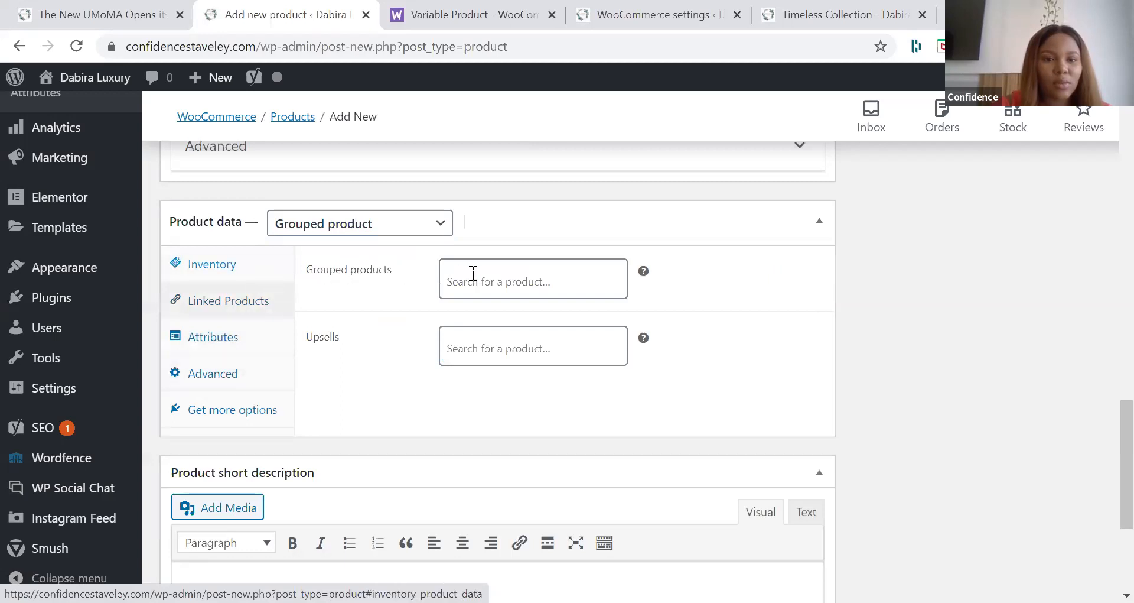
pyautogui.click(362, 278)
pyautogui.scroll(1, 362, 273)
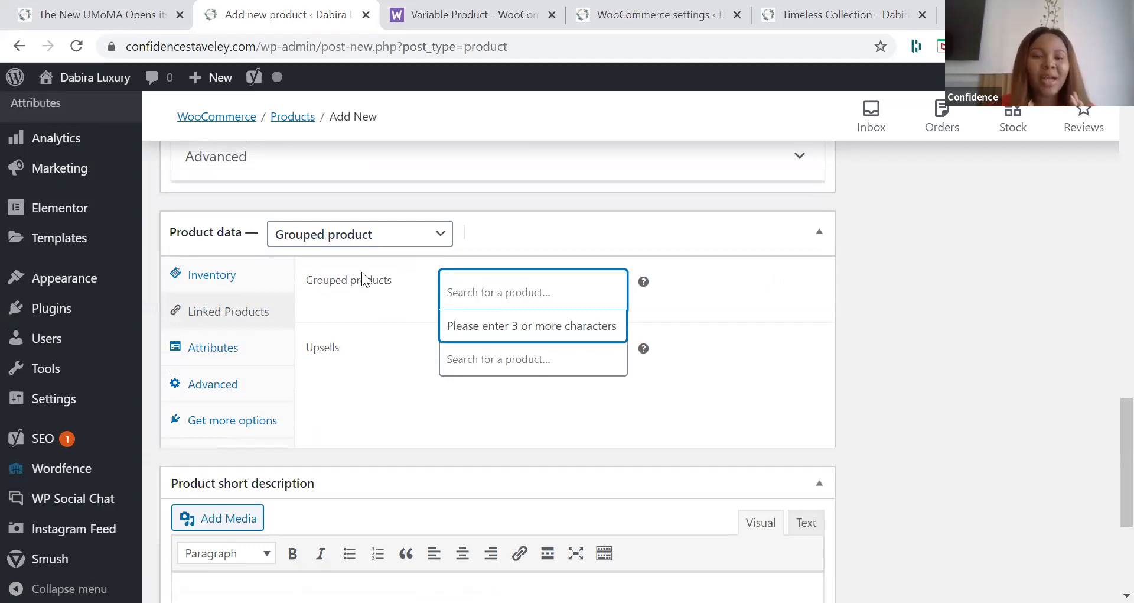
pyautogui.scroll(6, 364, 277)
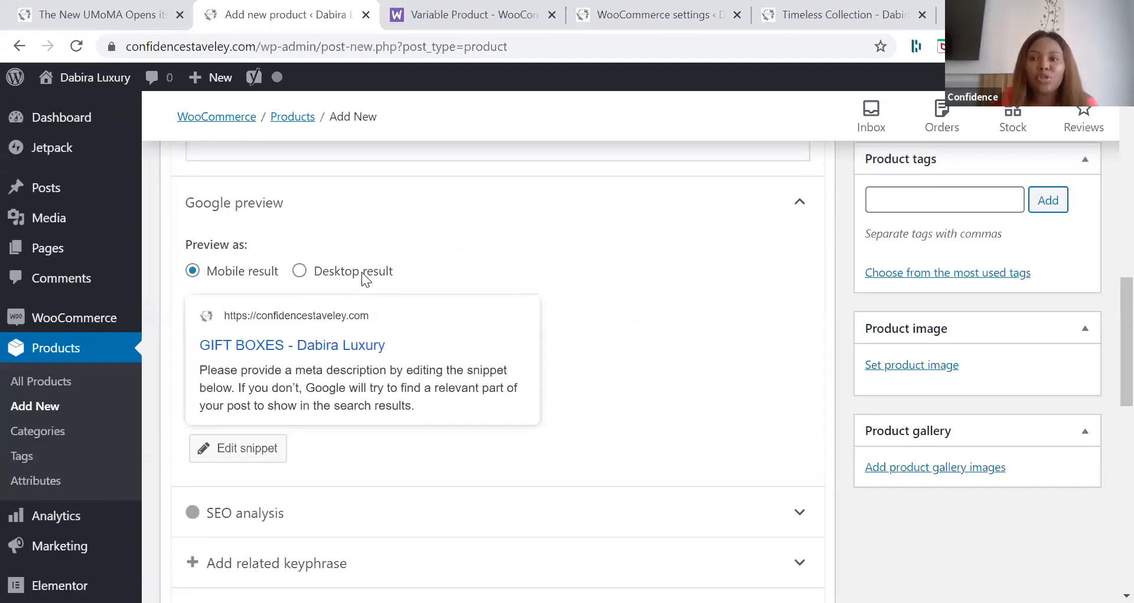
pyautogui.scroll(9, 361, 272)
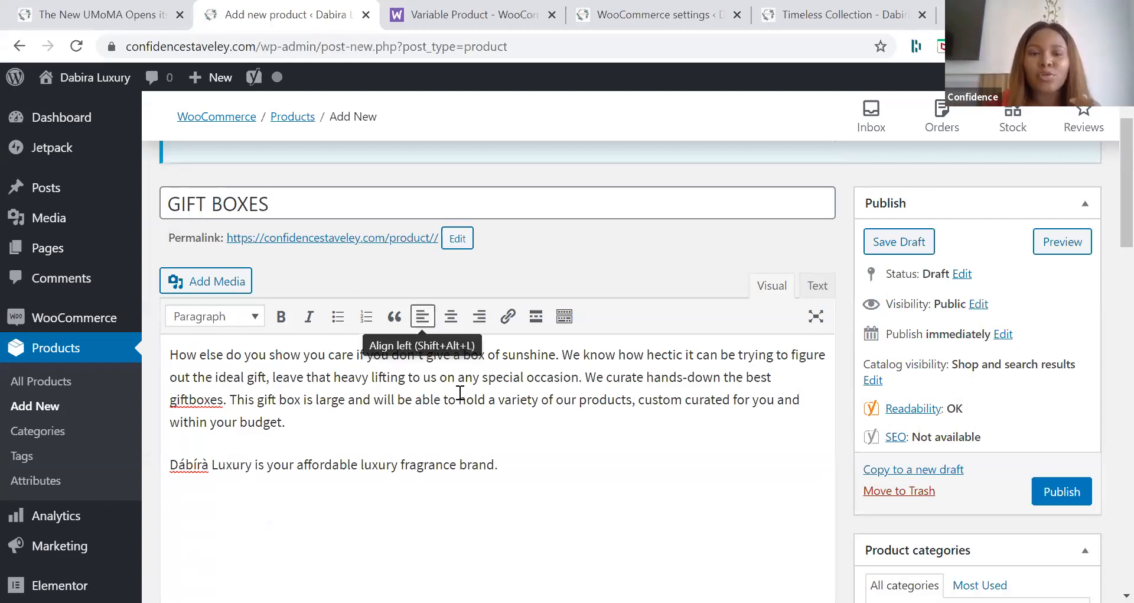
pyautogui.scroll(-1, 460, 393)
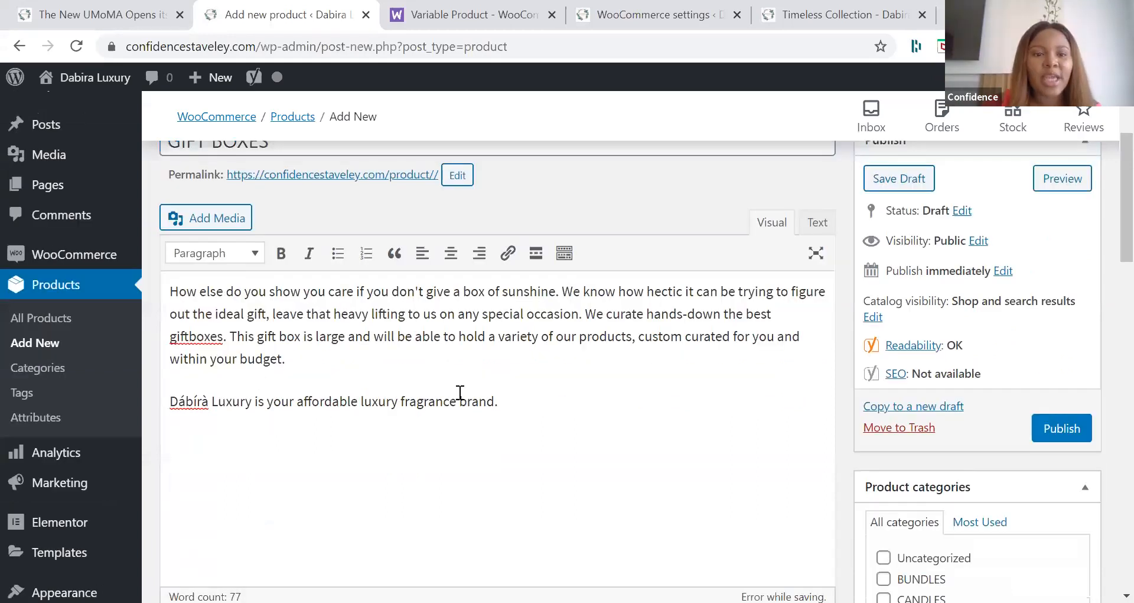
pyautogui.scroll(-4, 460, 400)
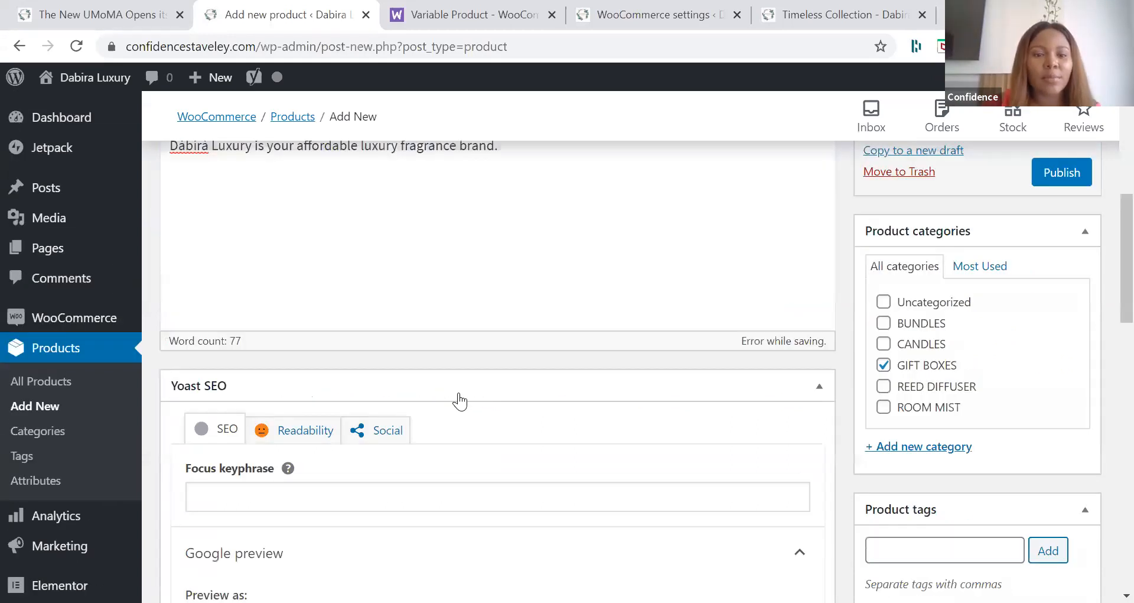
pyautogui.scroll(-7, 468, 446)
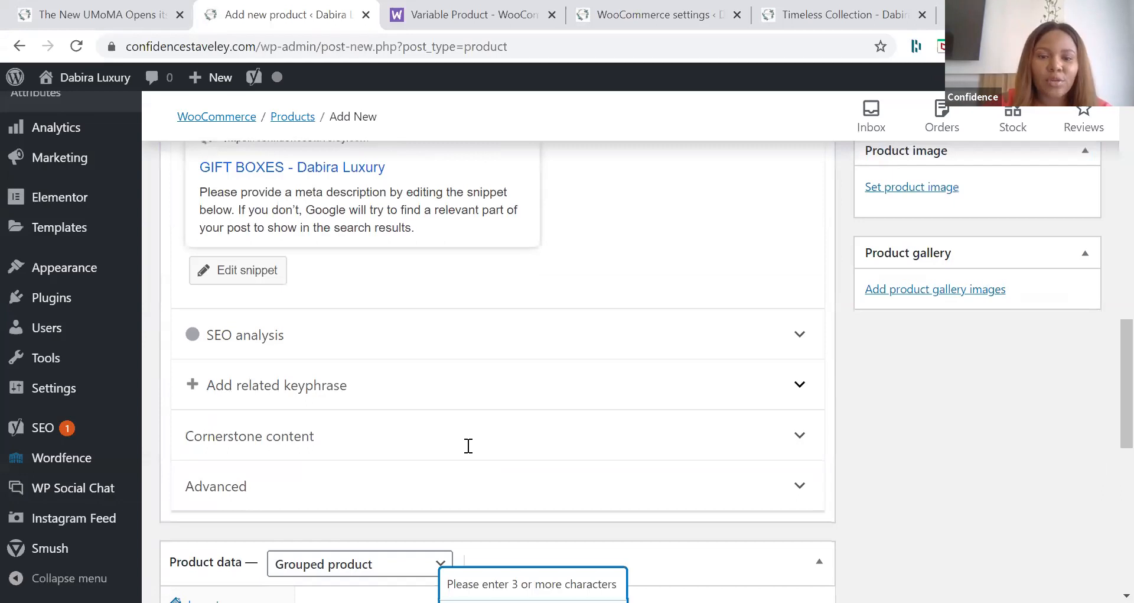
# Step: Search for "timeless" and "candle" to add Timeless Collection (001) and Scented Candle (318g) (004) to the gift box's grouped products
pyautogui.scroll(-3, 468, 445)
pyautogui.click(468, 446)
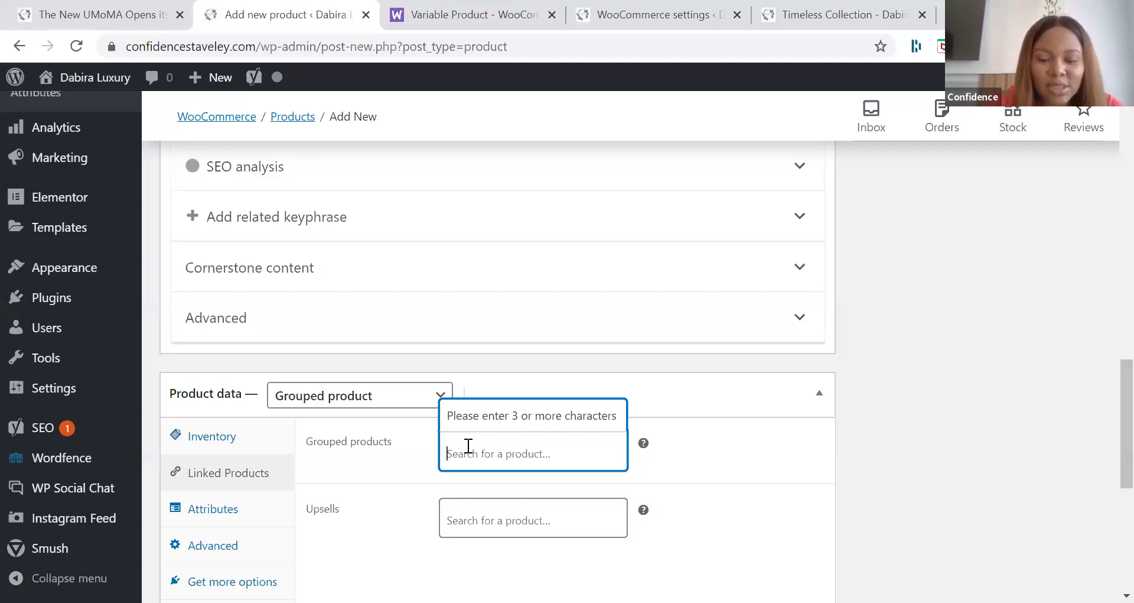
pyautogui.write('time')
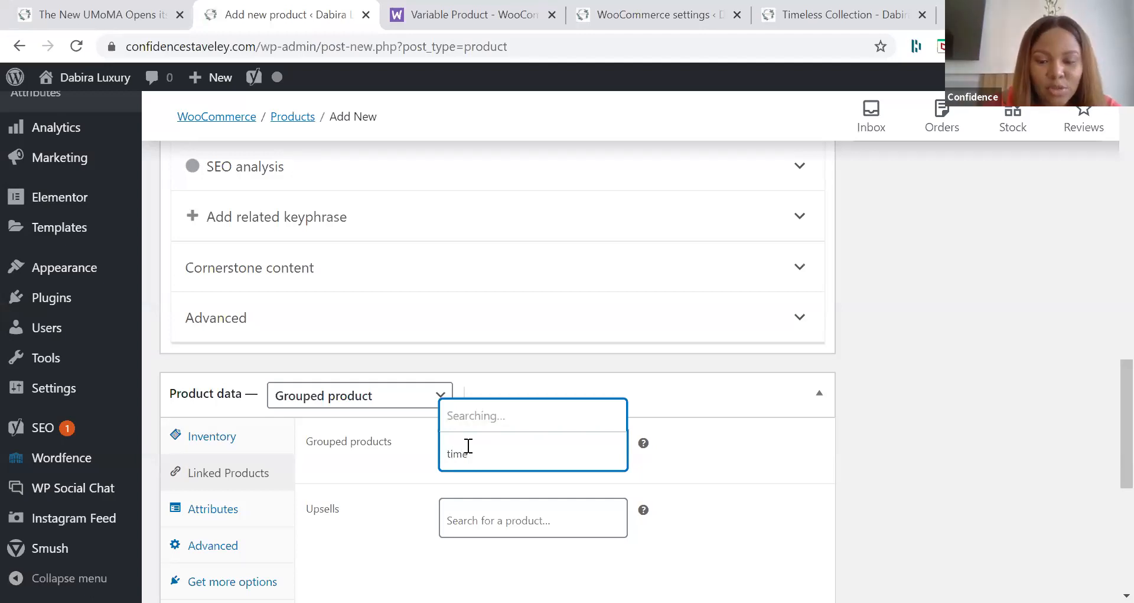
pyautogui.write('les')
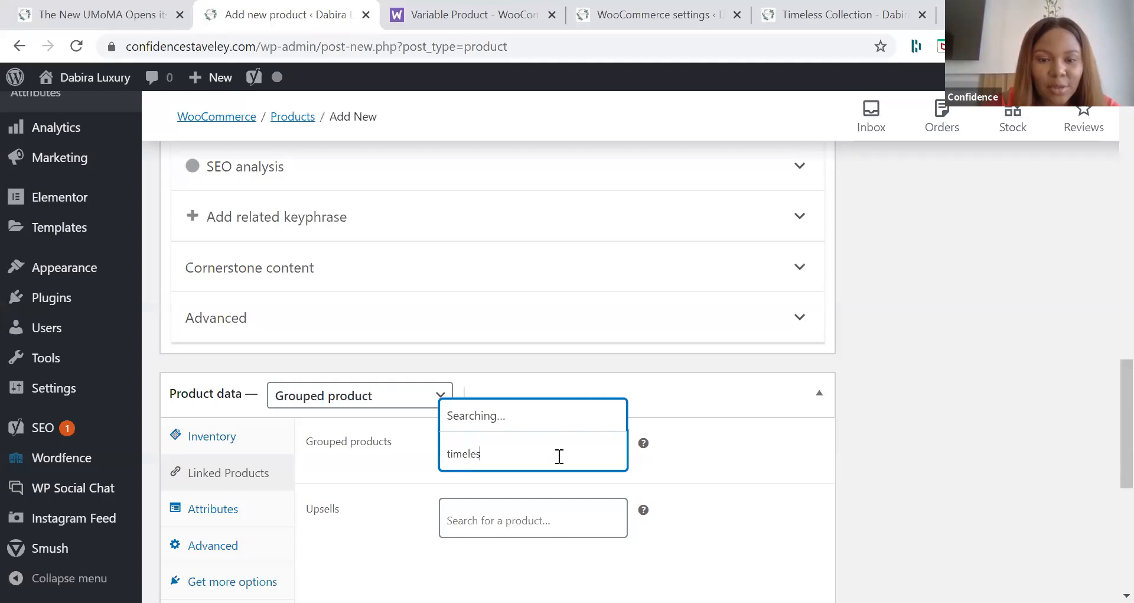
pyautogui.write('s')
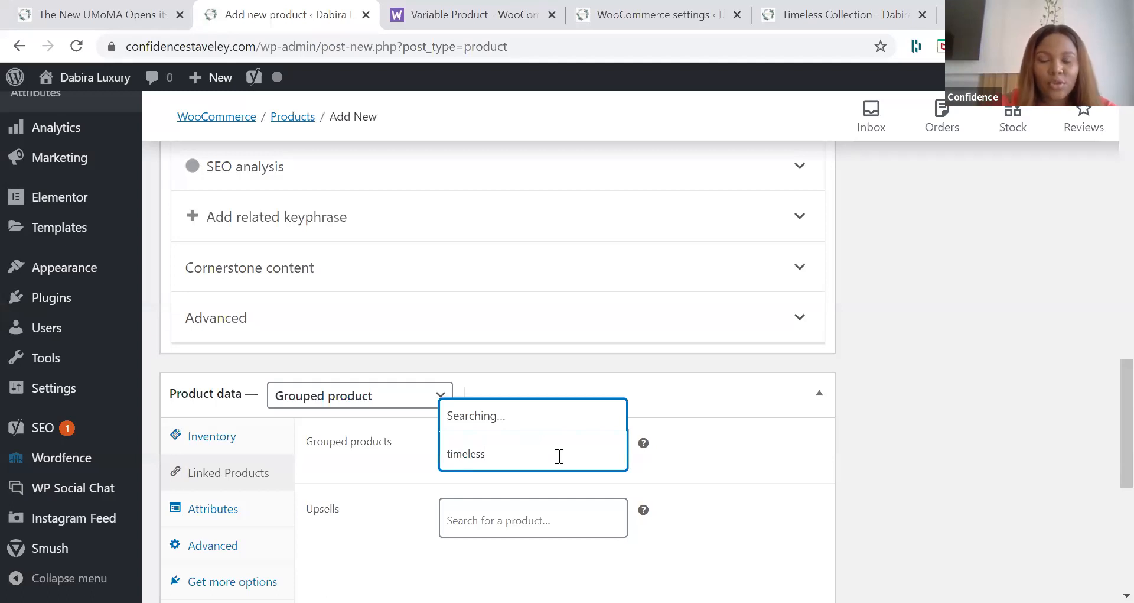
pyautogui.scroll(-1, 559, 456)
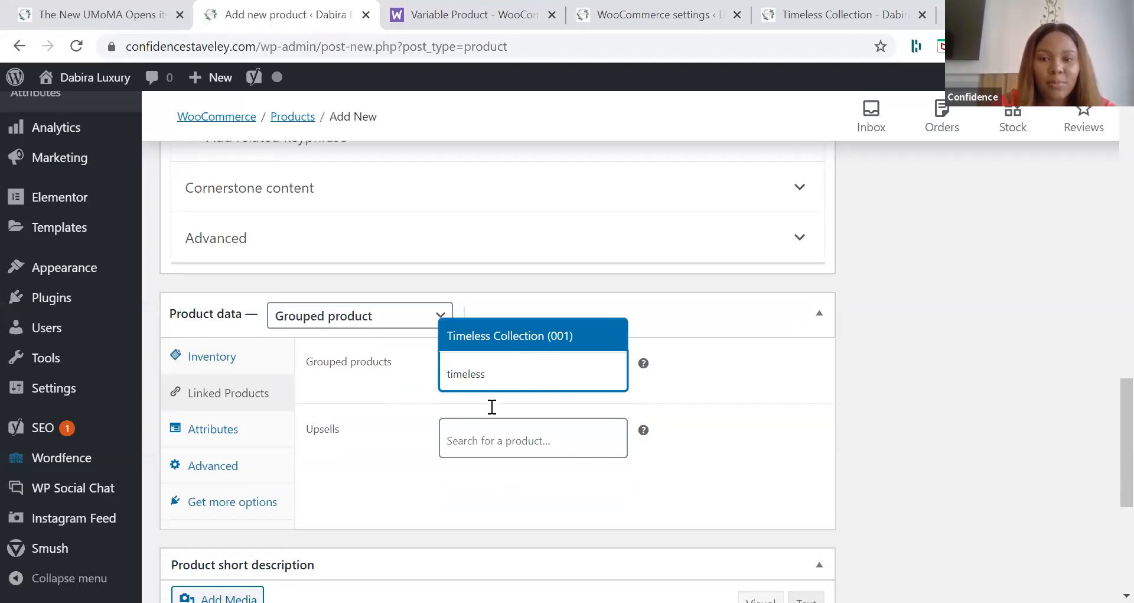
pyautogui.click(483, 342)
pyautogui.write('candle')
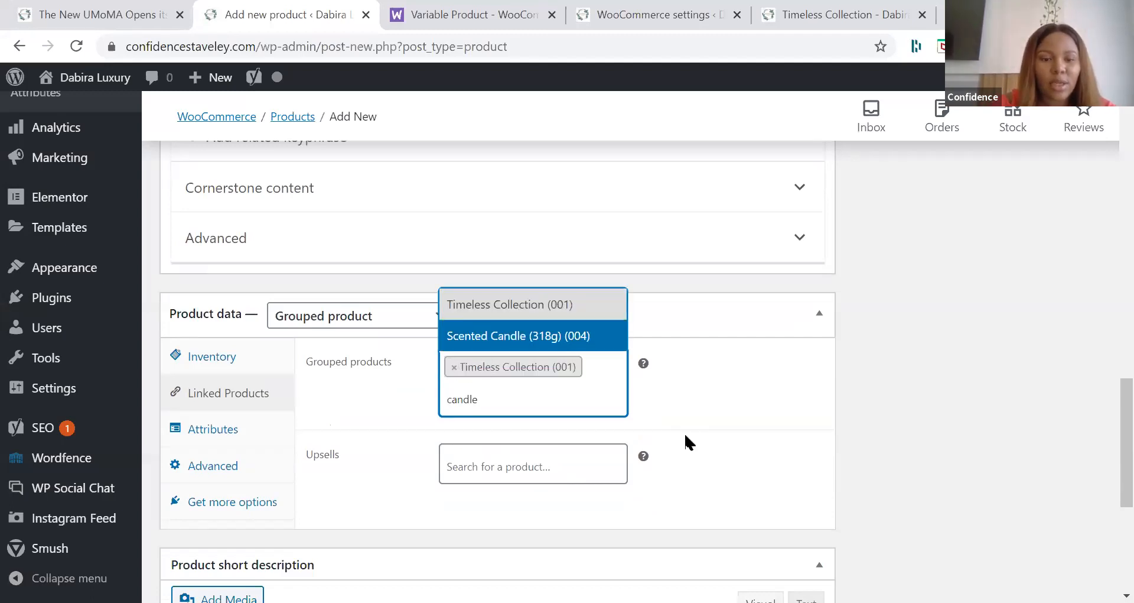
pyautogui.press('Return')
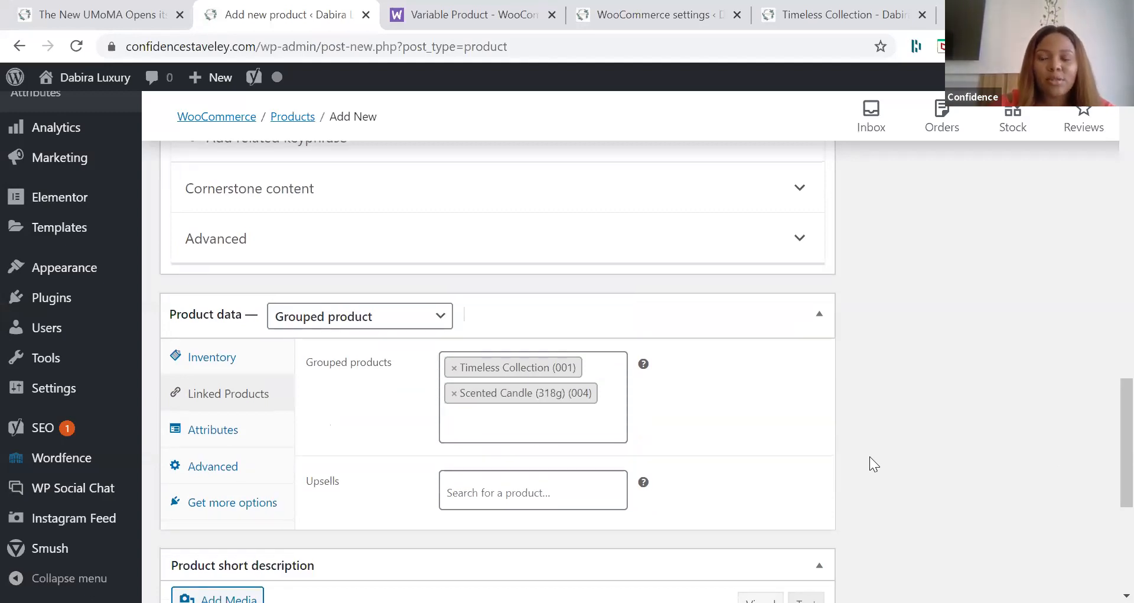
pyautogui.click(729, 89)
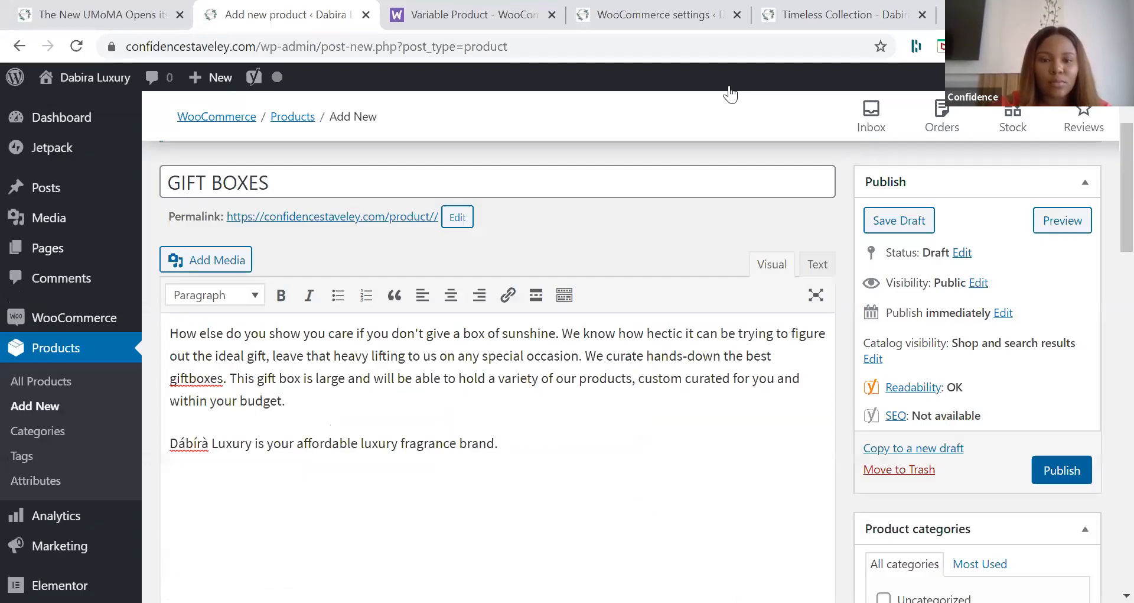
# Step: Publish the GIFT BOXES product and review its grouped products in the linked products settings
pyautogui.click(1061, 470)
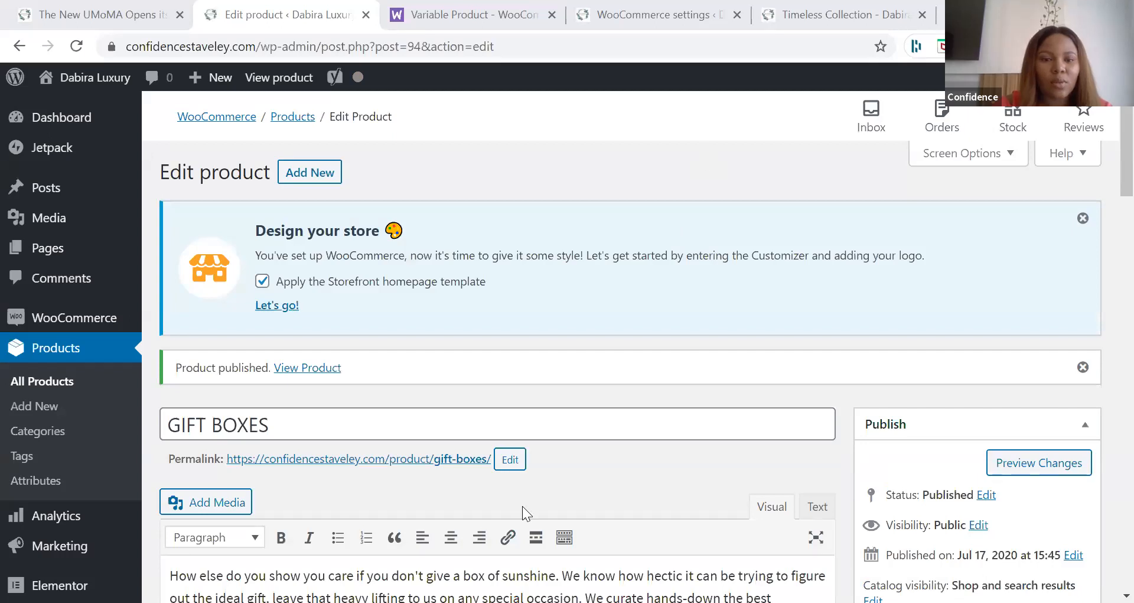
pyautogui.scroll(-1, 523, 507)
pyautogui.scroll(-8, 522, 506)
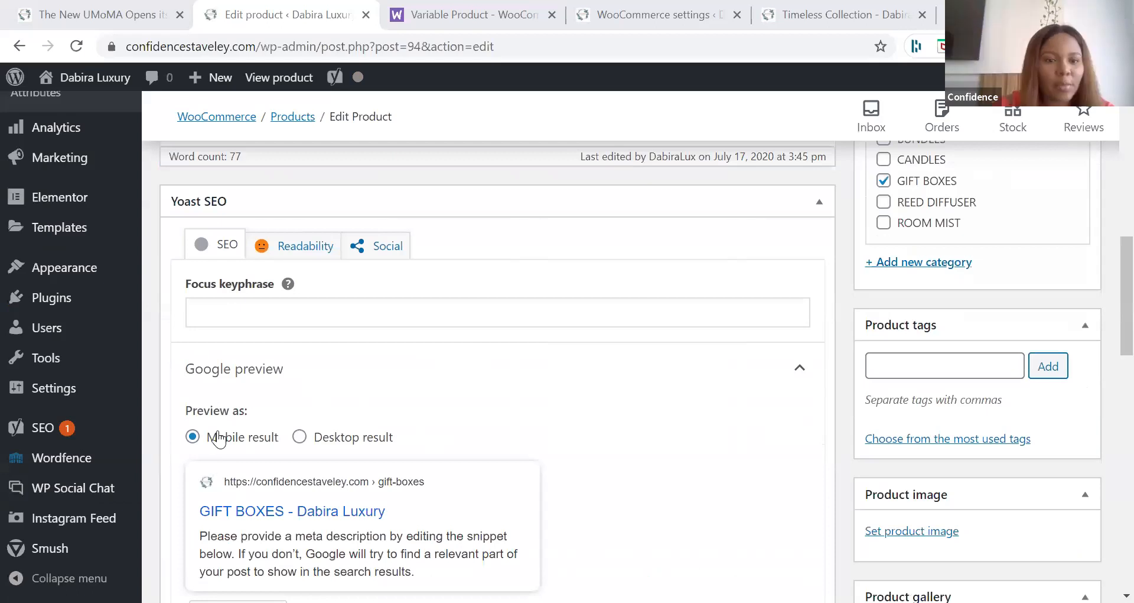
pyautogui.scroll(-10, 215, 446)
pyautogui.click(226, 486)
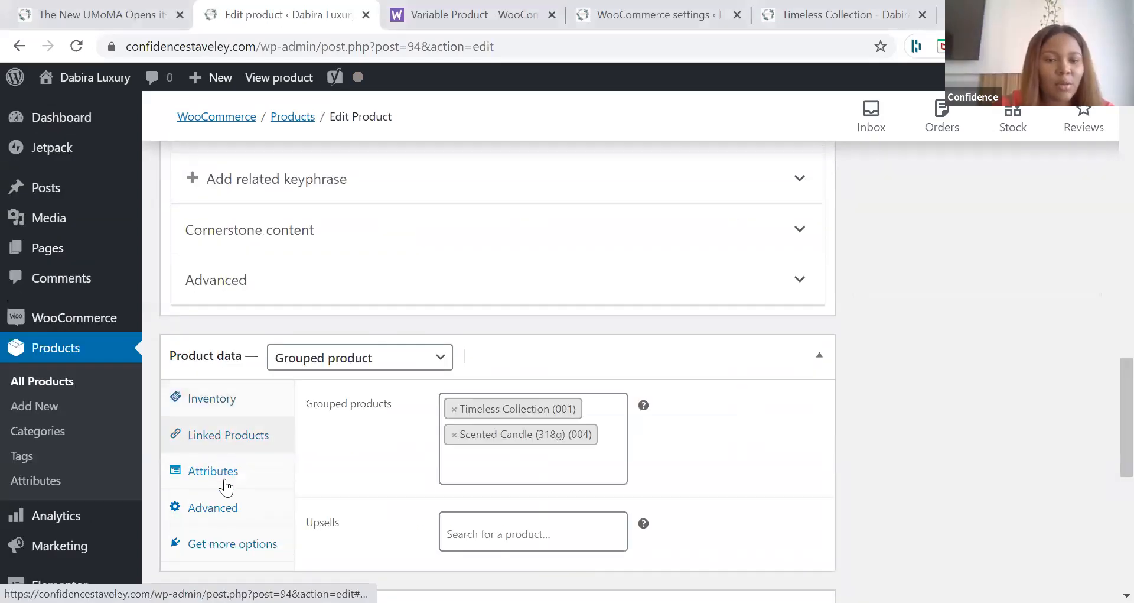
pyautogui.click(219, 437)
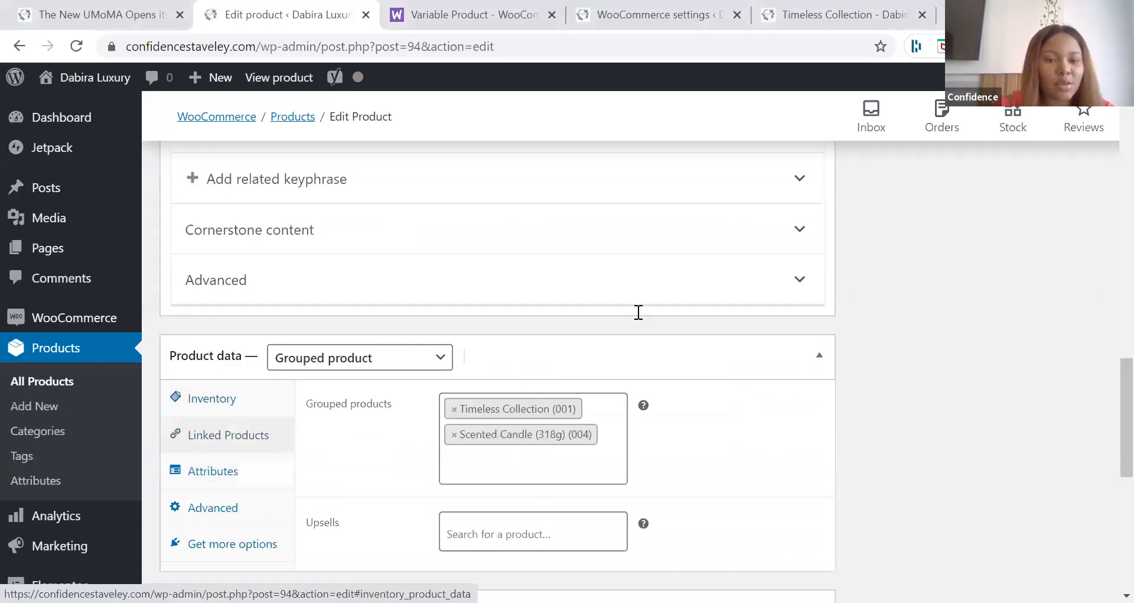
pyautogui.scroll(2, 812, 357)
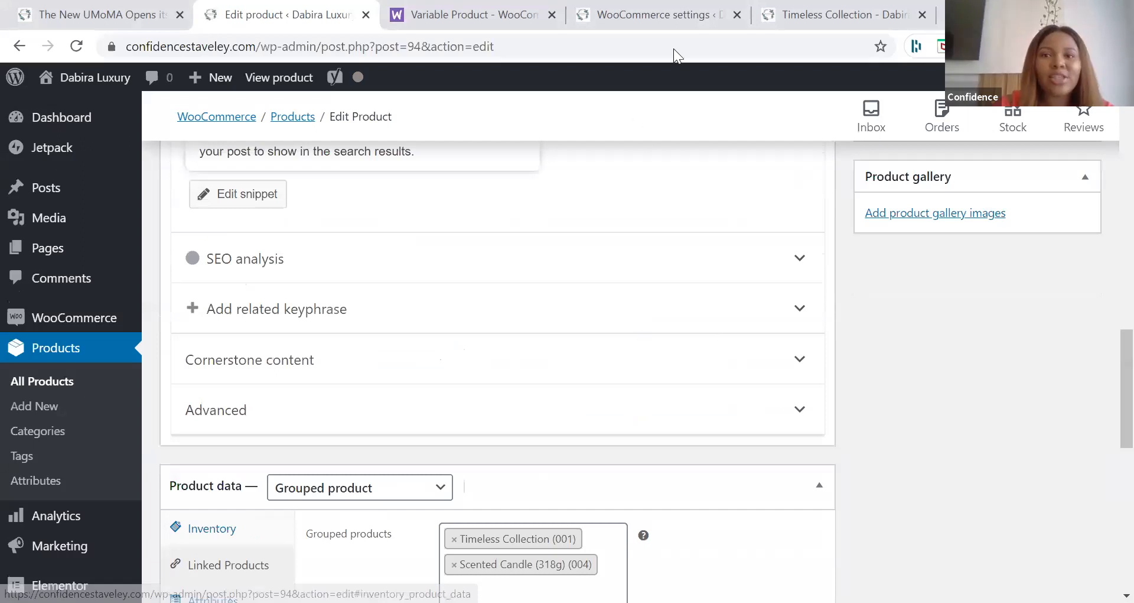
pyautogui.scroll(9, 706, 31)
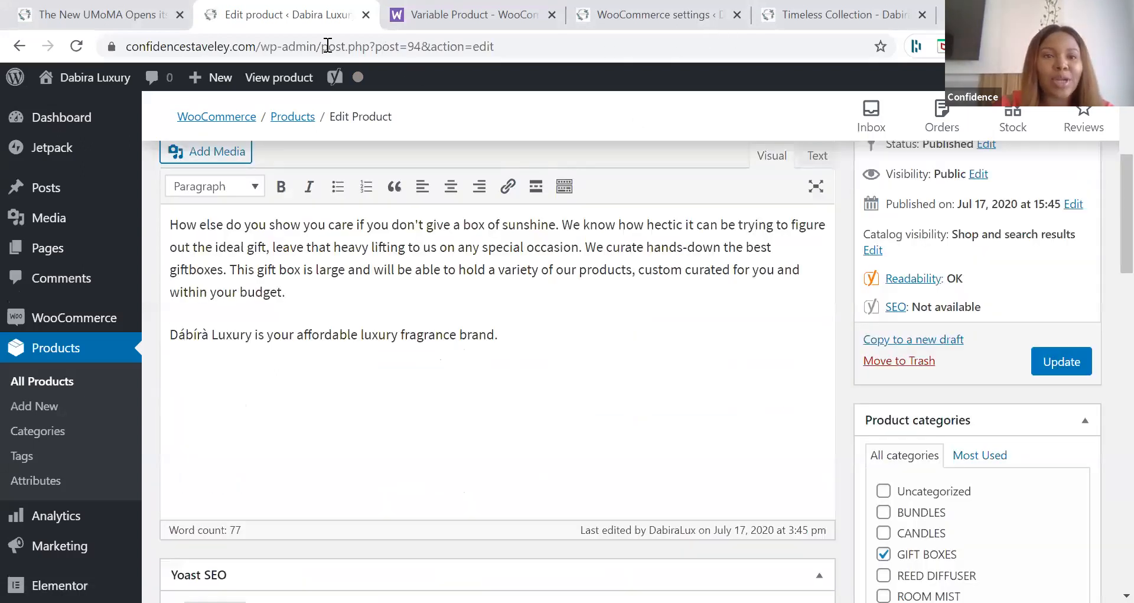
pyautogui.scroll(6, 477, 41)
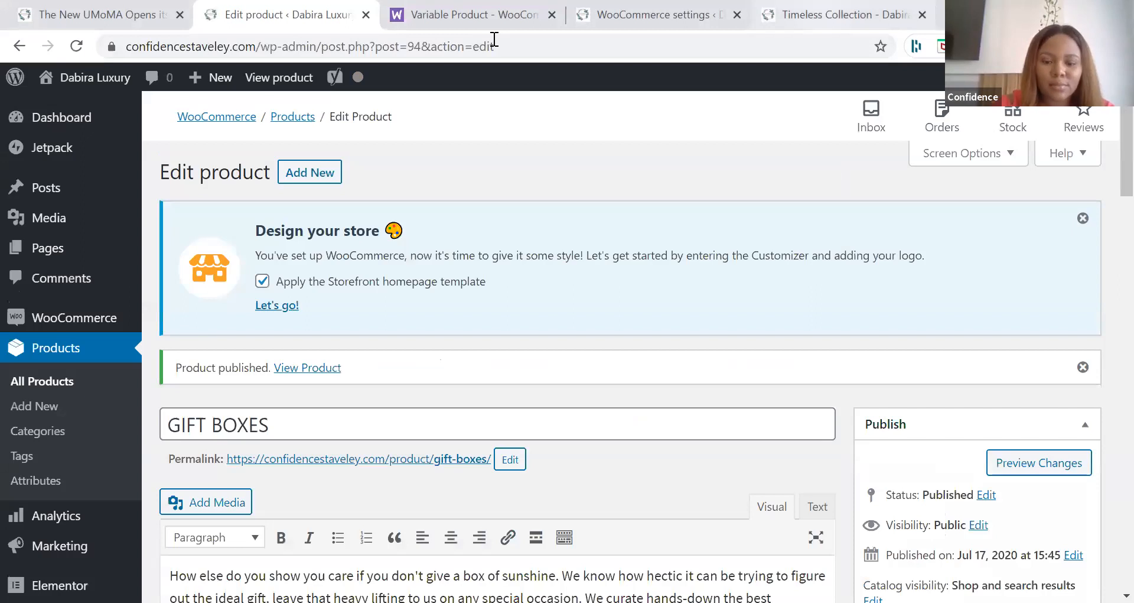
pyautogui.hotkey('ctrl', '5')
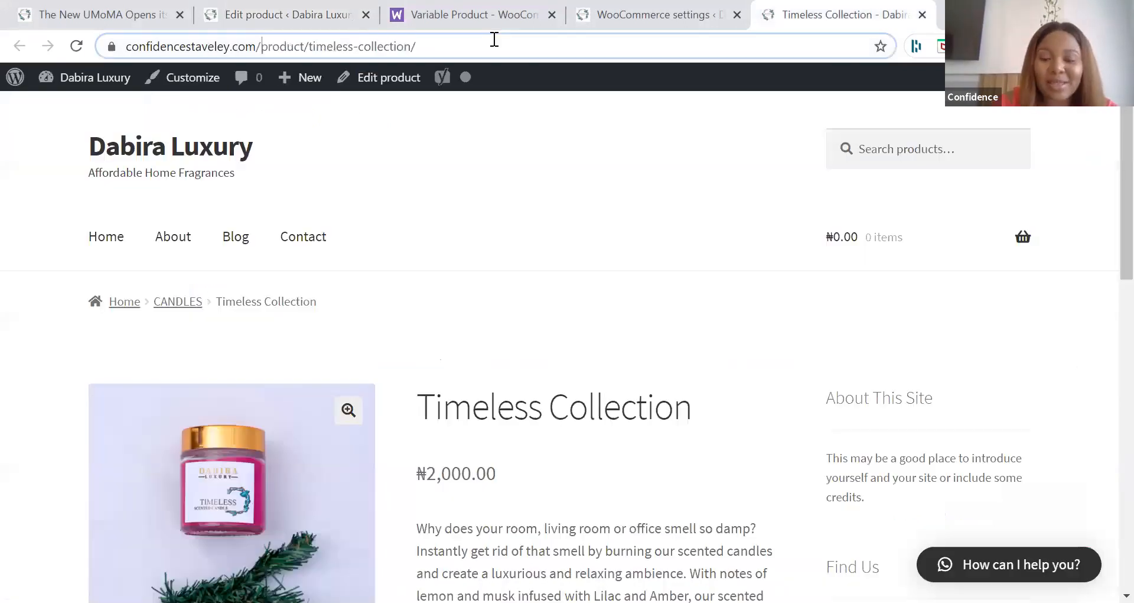
pyautogui.click(494, 40)
pyautogui.write('https://confidencestaveley.com/shop')
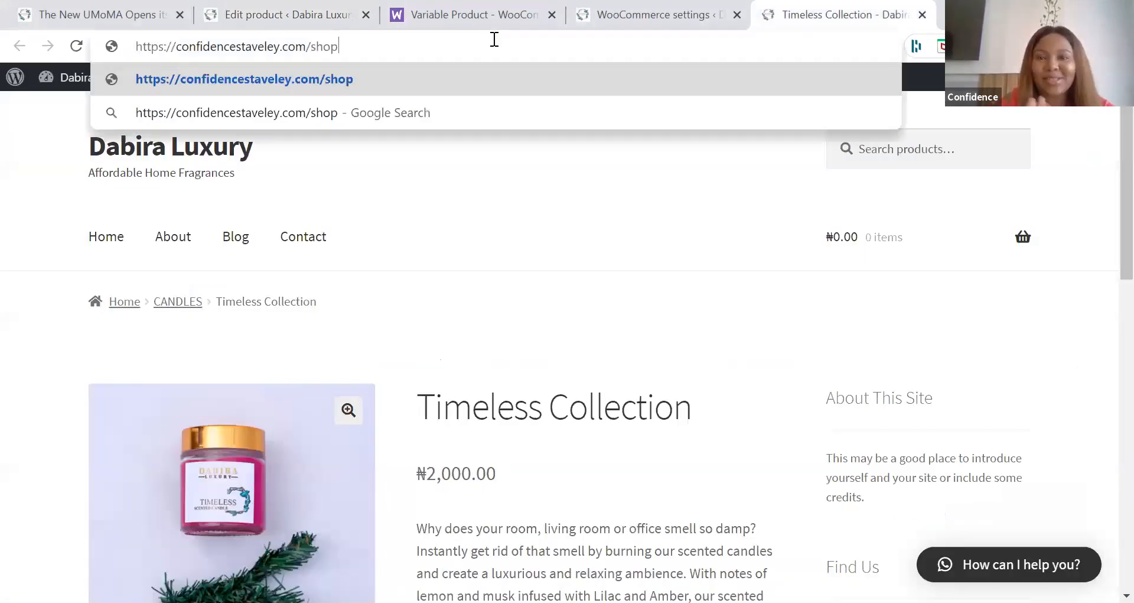
pyautogui.press('Return')
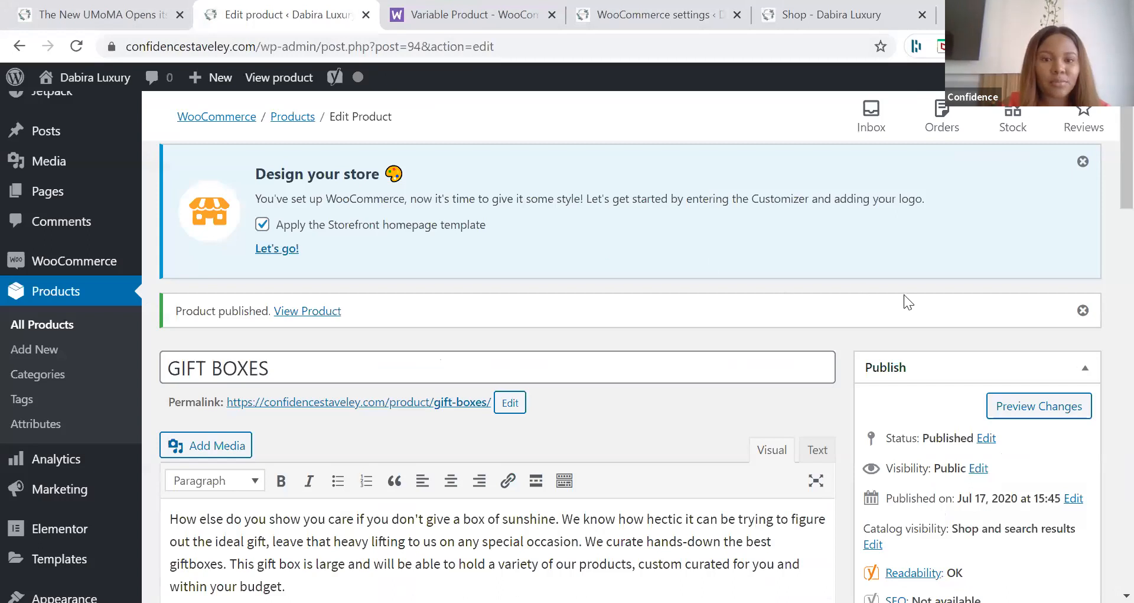
# Step: Try to set Large-Gift-Box0.jpg from the media library as the GIFT BOXES product image and update the product
pyautogui.scroll(-3, 151, 317)
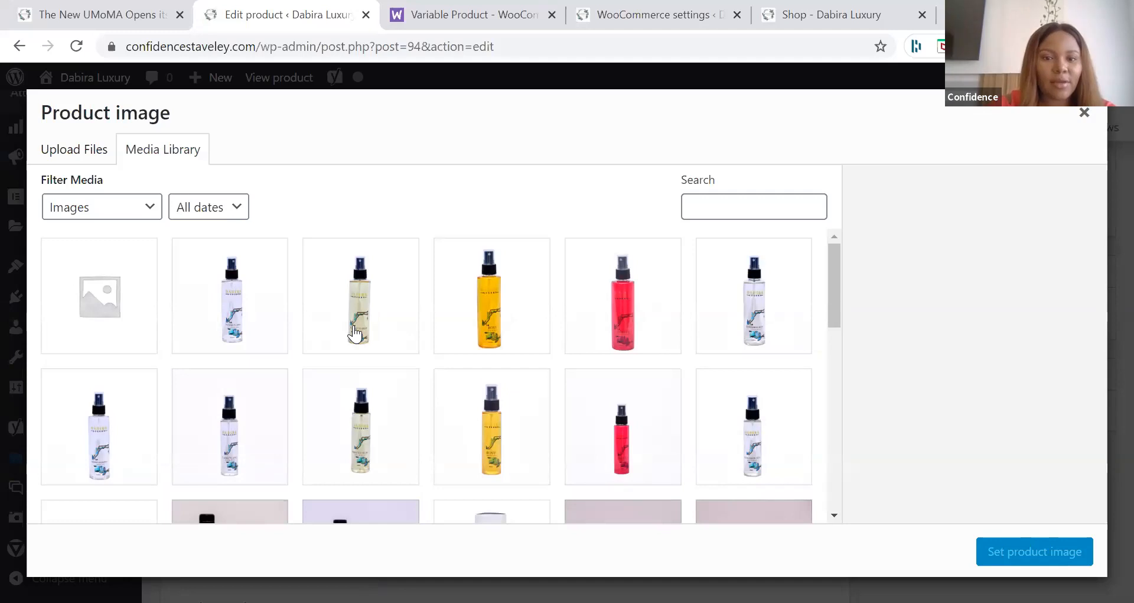
pyautogui.scroll(-5, 408, 299)
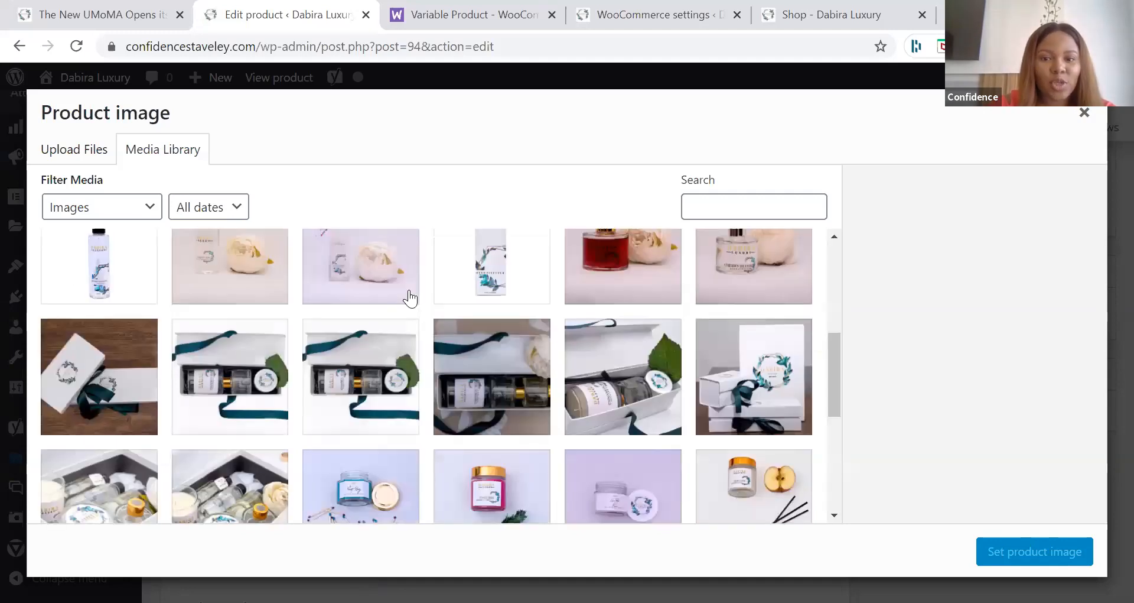
pyautogui.scroll(-1, 410, 298)
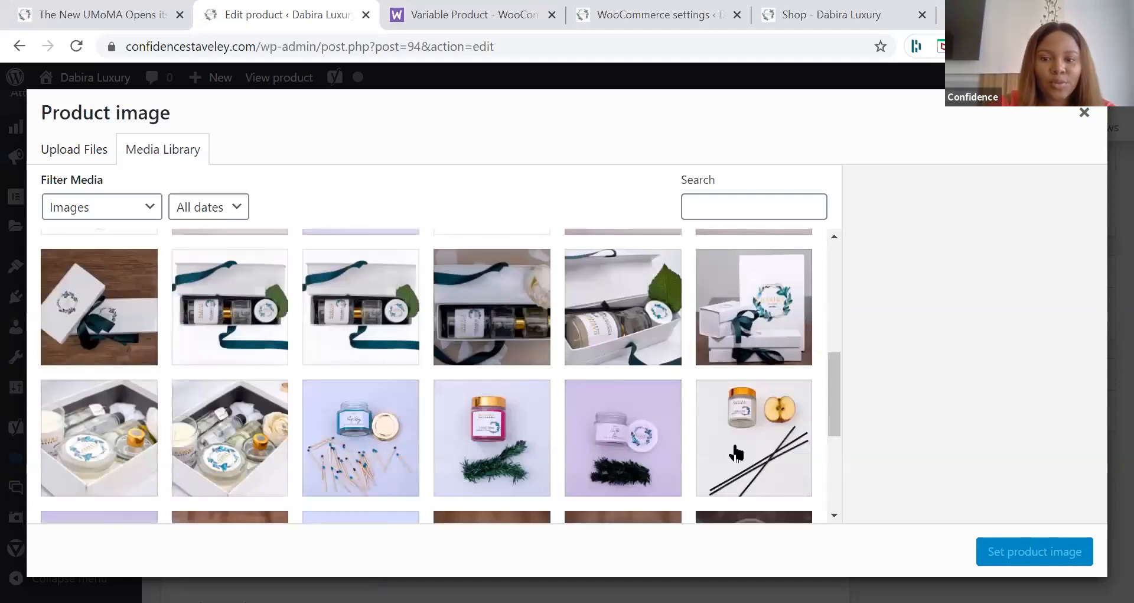
pyautogui.scroll(3, 1034, 536)
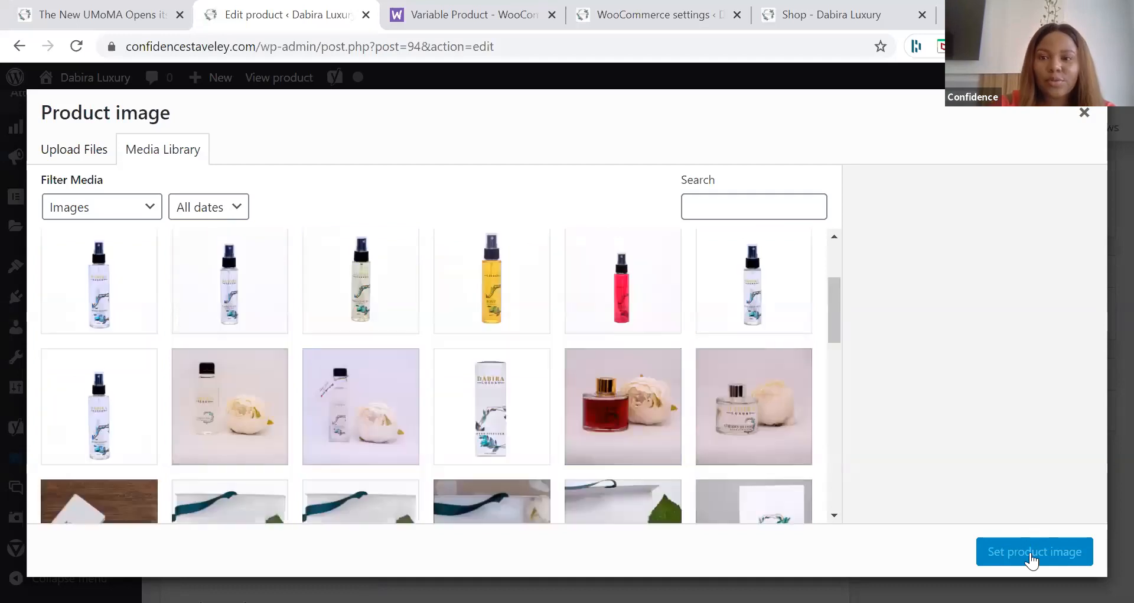
pyautogui.click(753, 501)
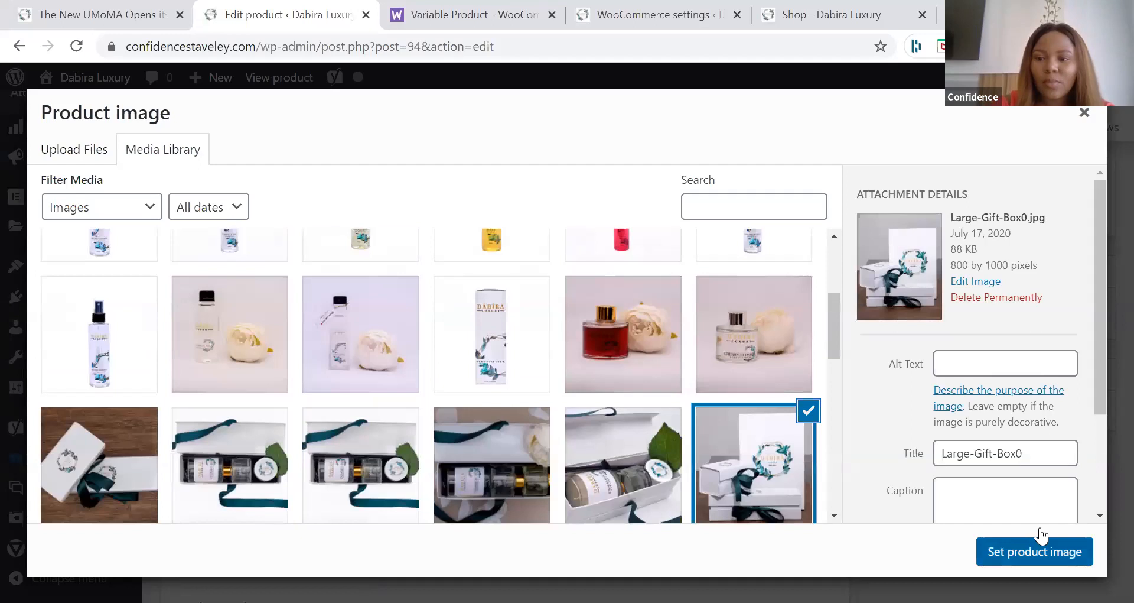
pyautogui.click(1042, 536)
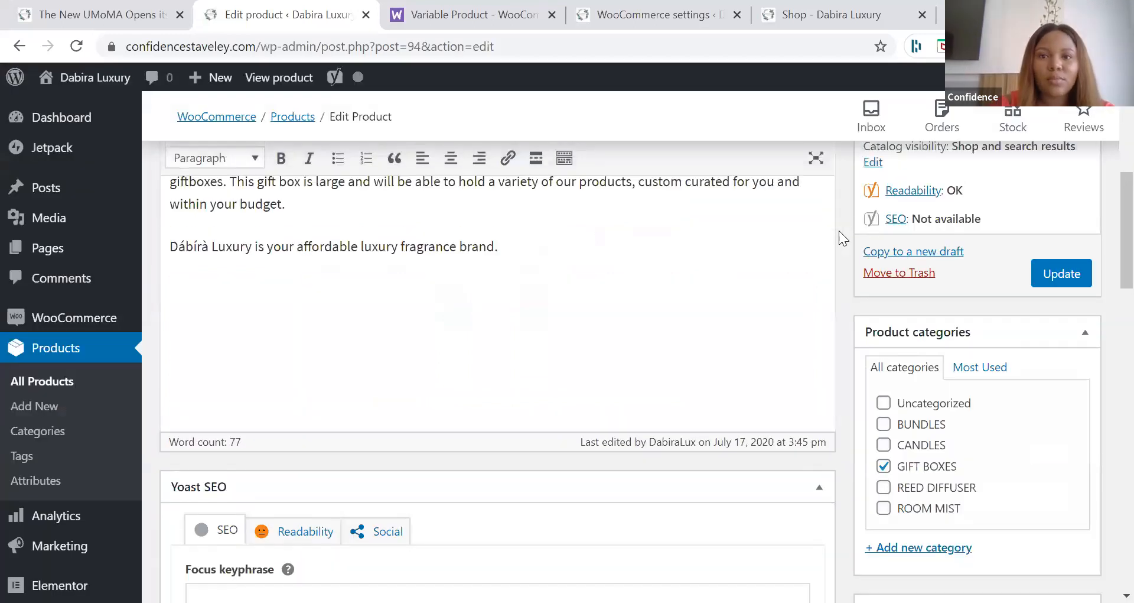
pyautogui.scroll(4, 843, 239)
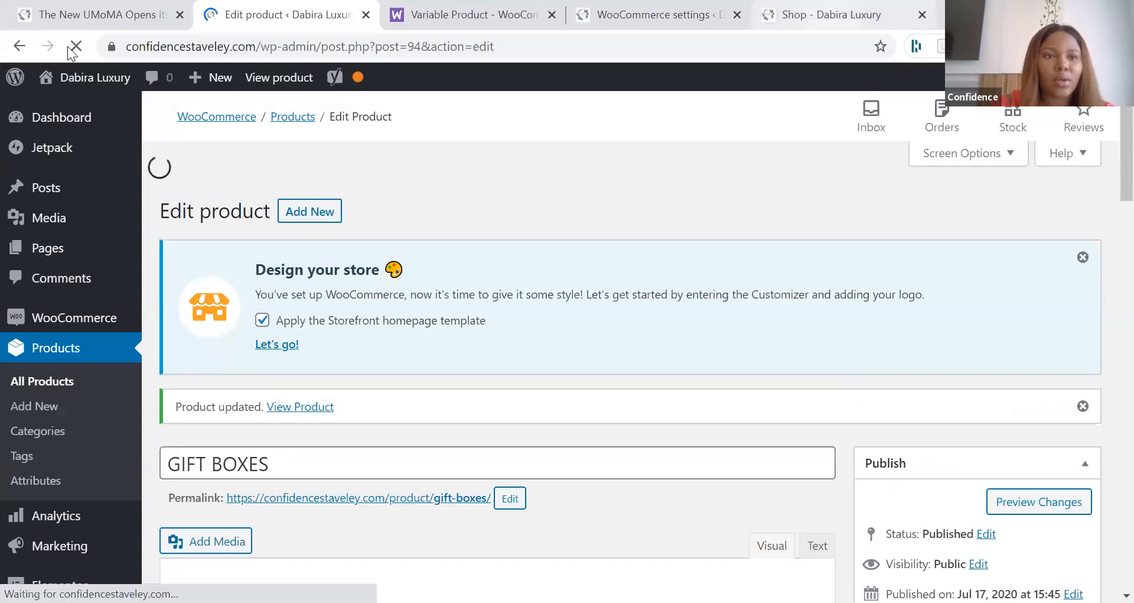
# Step: Reload the shop page to check the image shown for GIFT BOXES
pyautogui.click(832, 15)
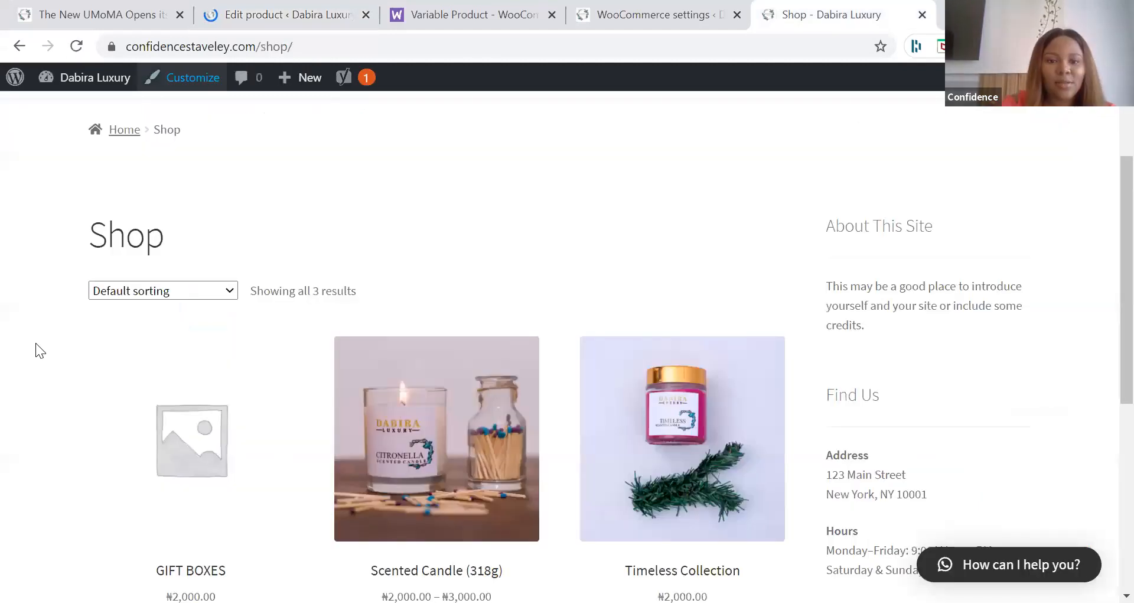
pyautogui.click(77, 46)
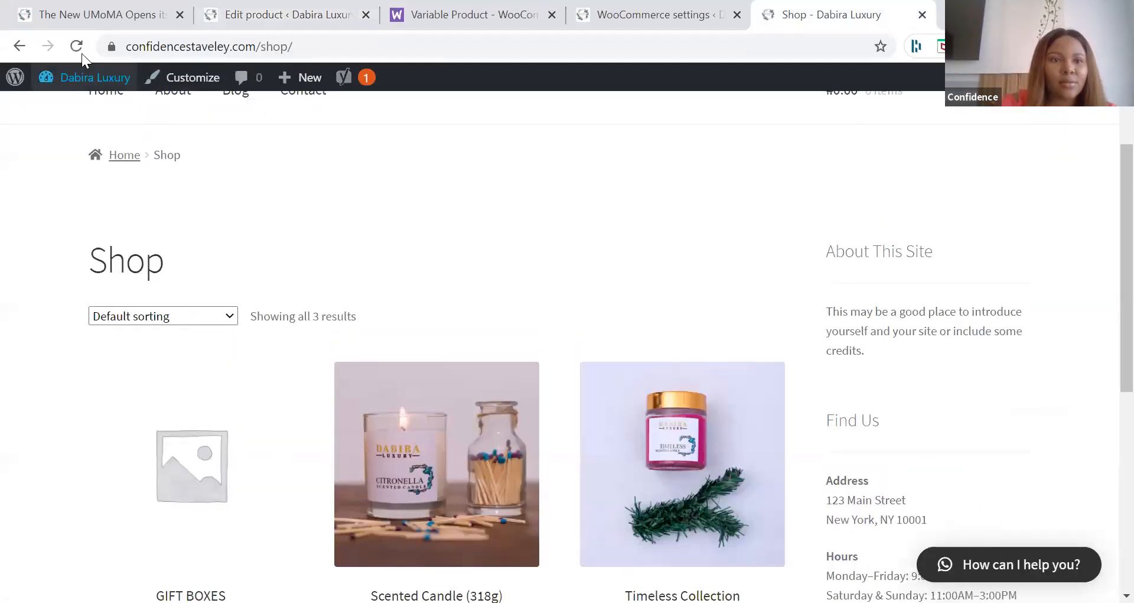
pyautogui.click(81, 53)
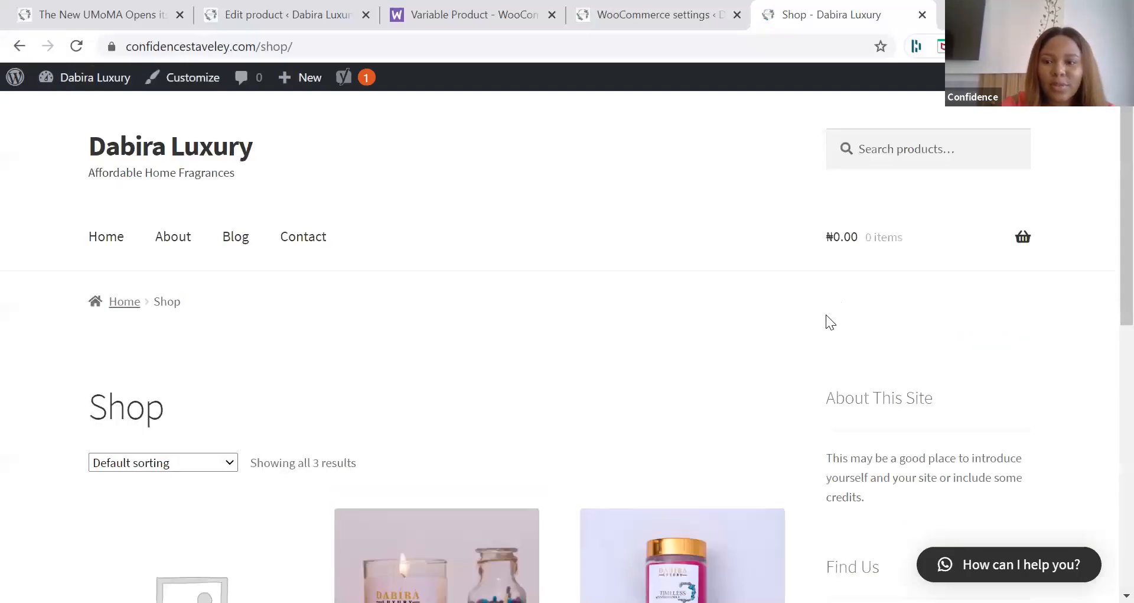
# Step: Set the stacked white gift boxes picture from the media library as the GIFT BOXES product image and update the product
pyautogui.hotkey('ctrl', '2')
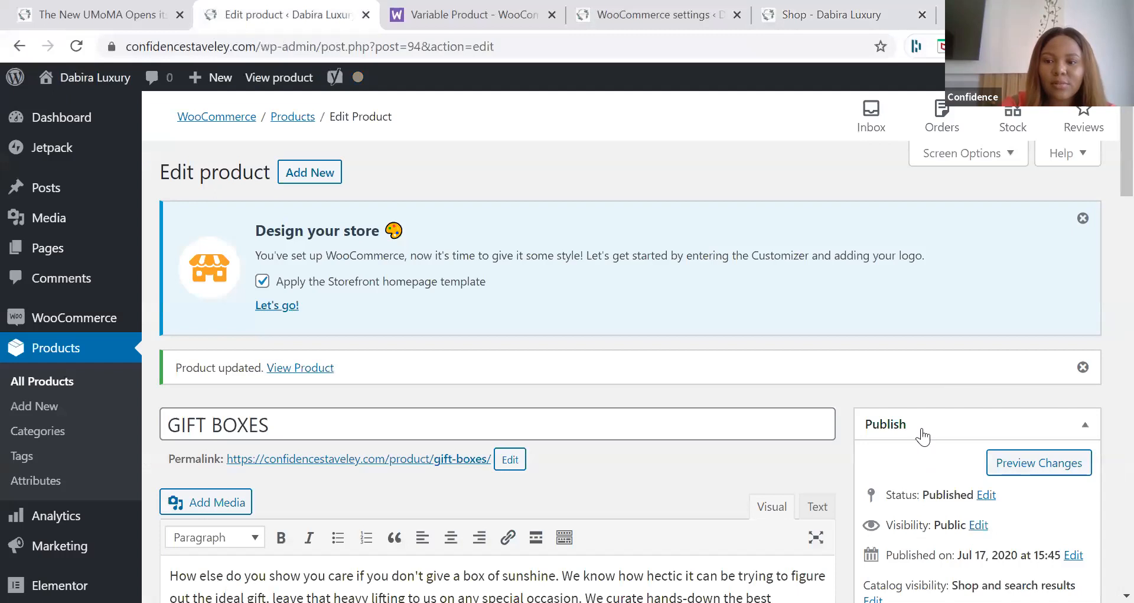
pyautogui.scroll(-15, 923, 437)
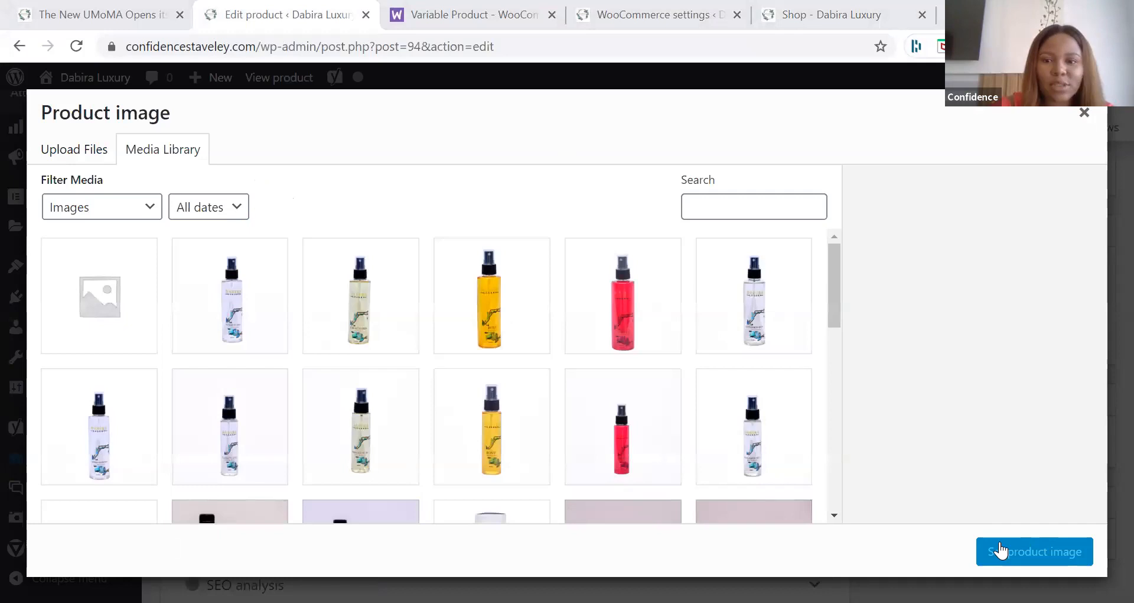
pyautogui.scroll(-5, 777, 353)
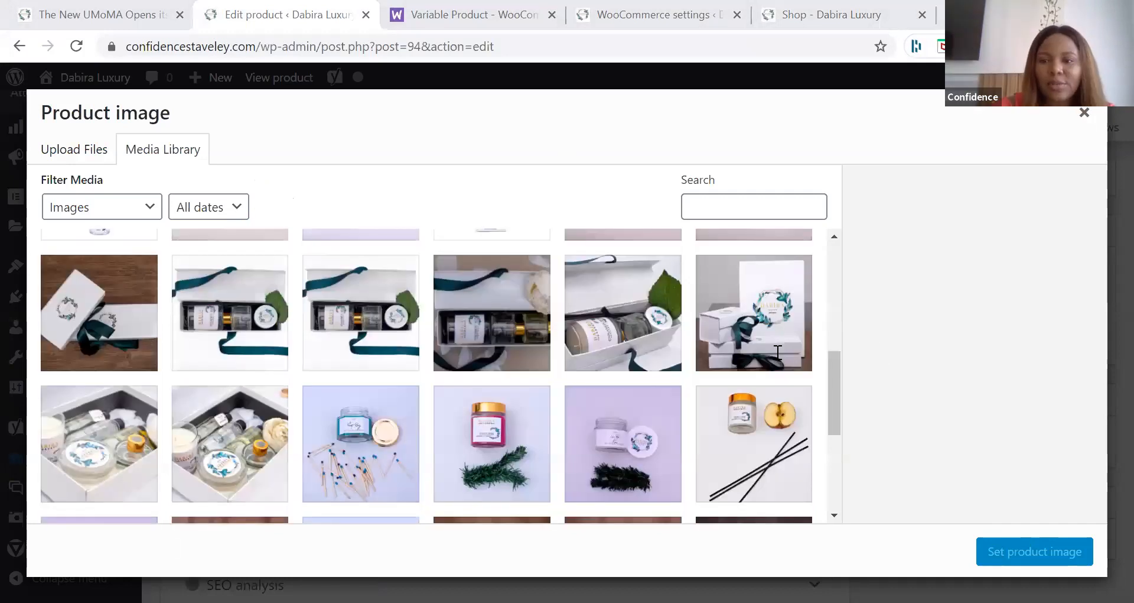
pyautogui.press('Escape')
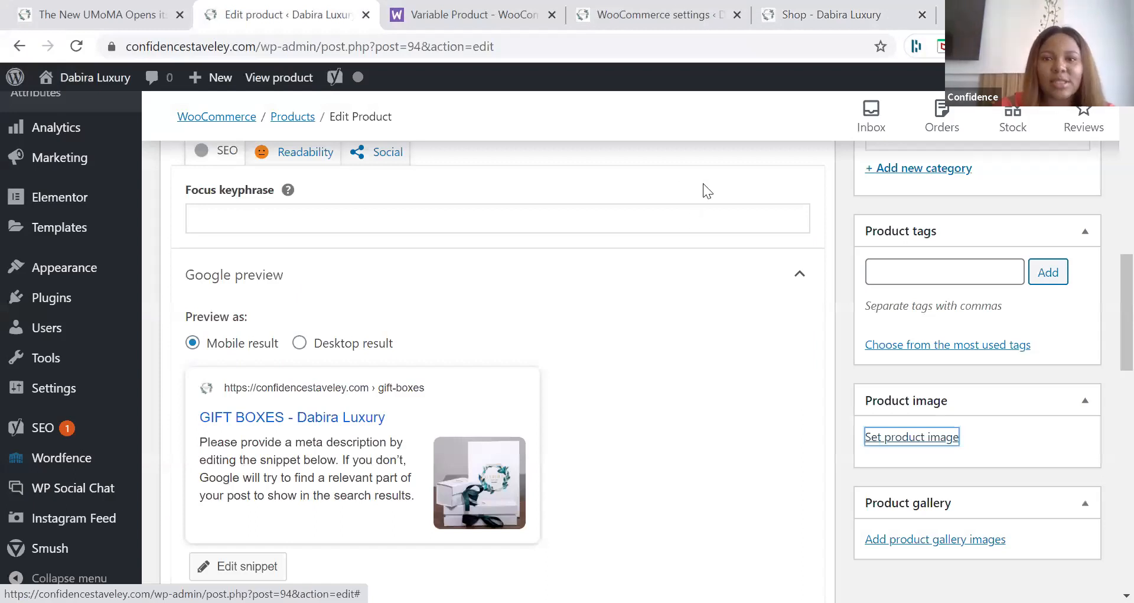
pyautogui.scroll(15, 728, 91)
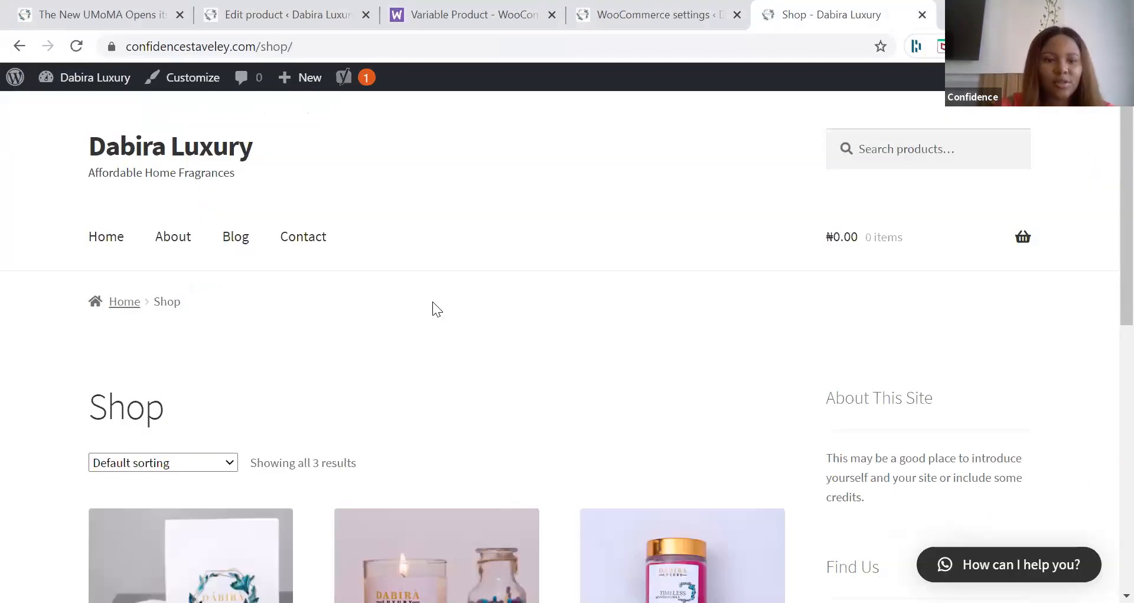
# Step: Examine the shop page's product listings, including their images, prices and purchase options
pyautogui.scroll(-2, 433, 302)
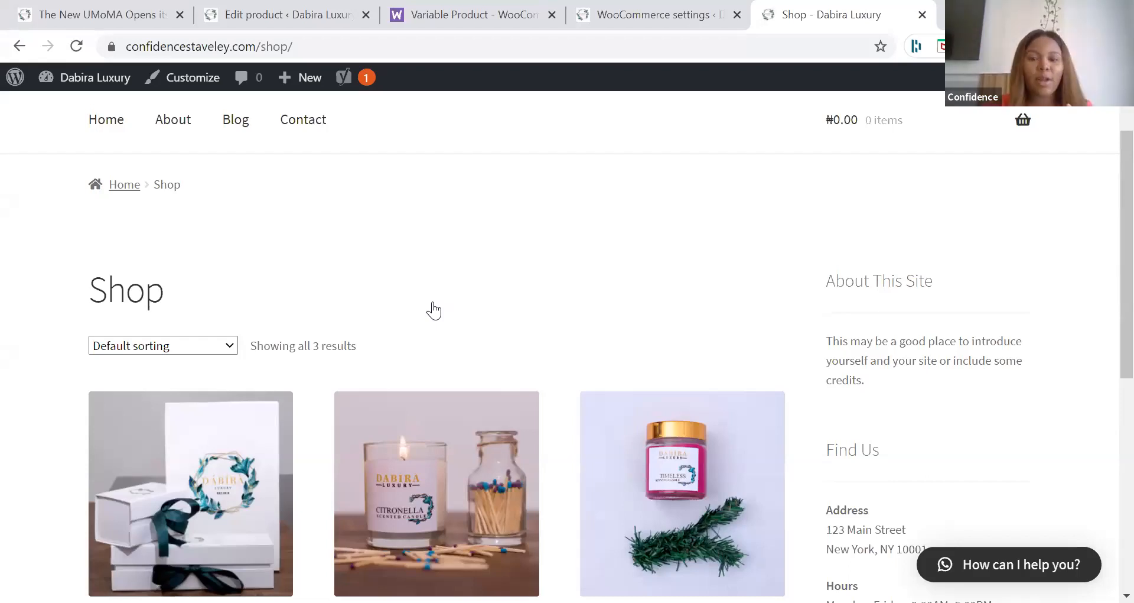
pyautogui.scroll(-3, 433, 308)
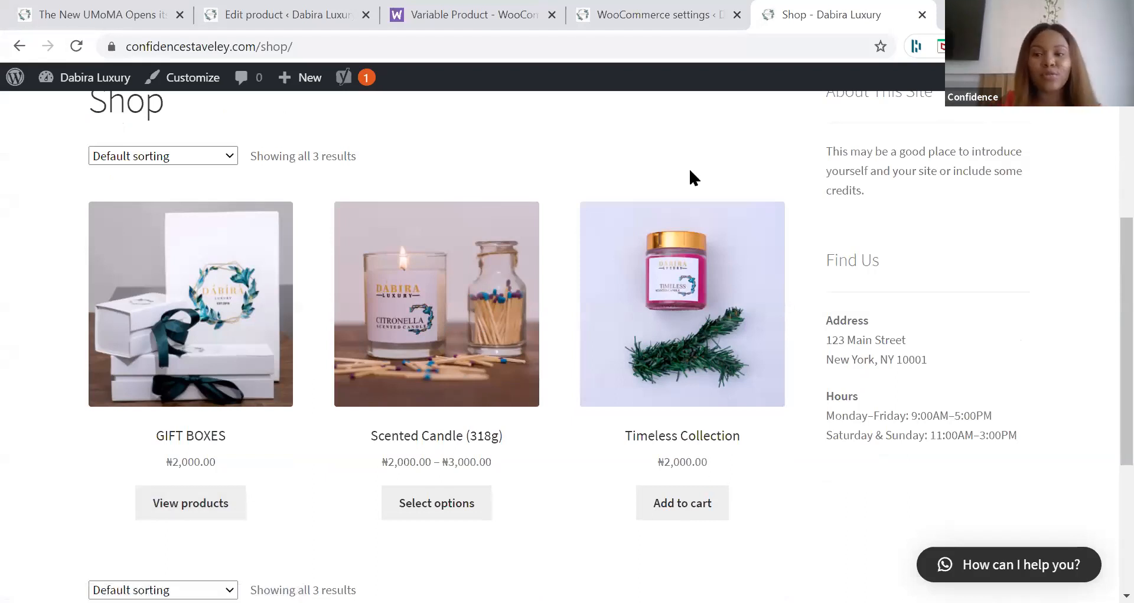
pyautogui.scroll(2, 690, 170)
pyautogui.scroll(1, 690, 171)
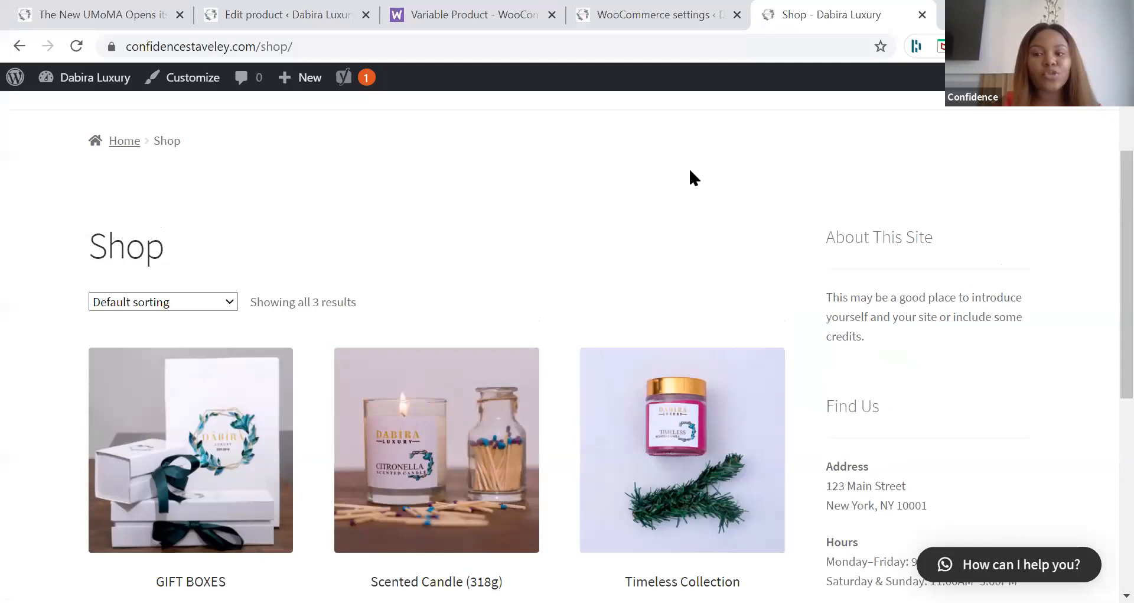
pyautogui.scroll(1, 557, 90)
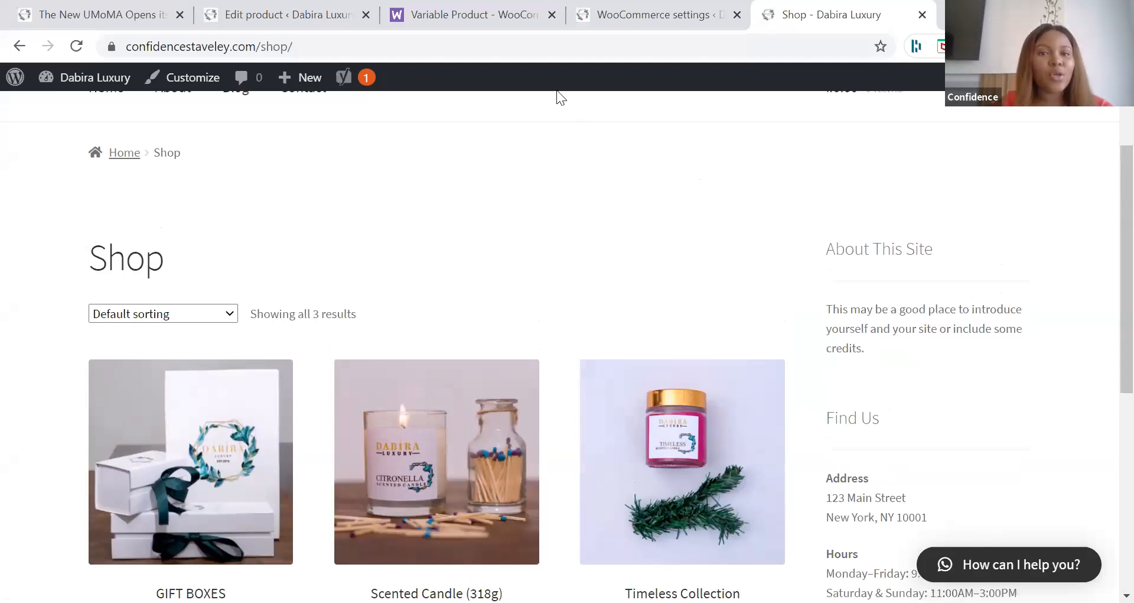
pyautogui.scroll(2, 556, 90)
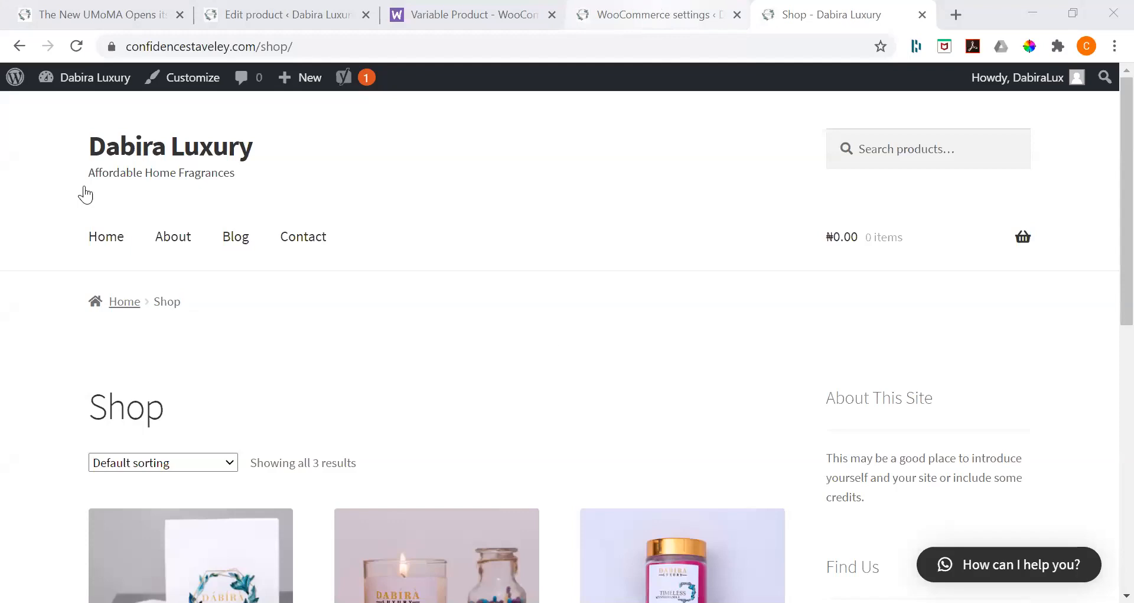
# Step: Start a new page from the site's page list in the WordPress admin and return to the shop page
pyautogui.hotkey('ctrl', 'pageup')
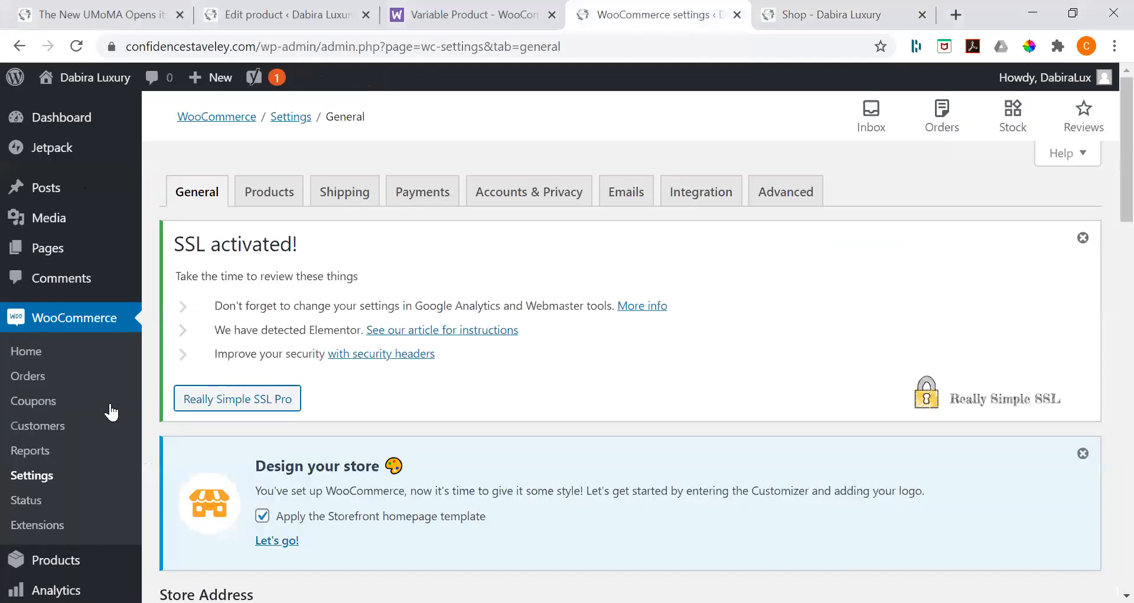
pyautogui.click(66, 254)
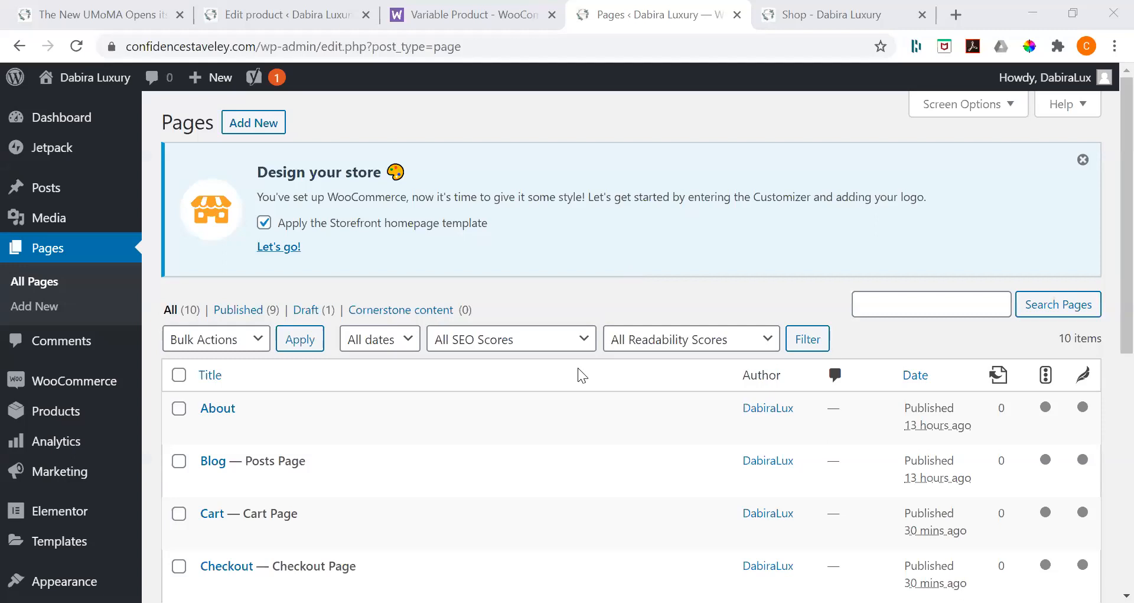
pyautogui.scroll(-2, 579, 369)
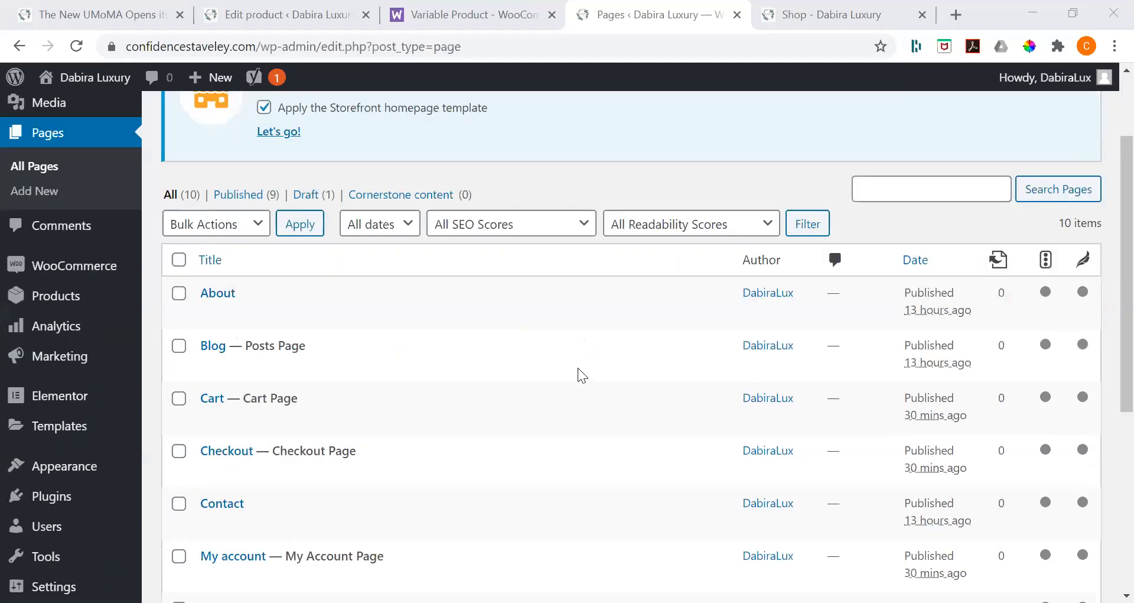
pyautogui.scroll(2, 292, 235)
pyautogui.click(252, 138)
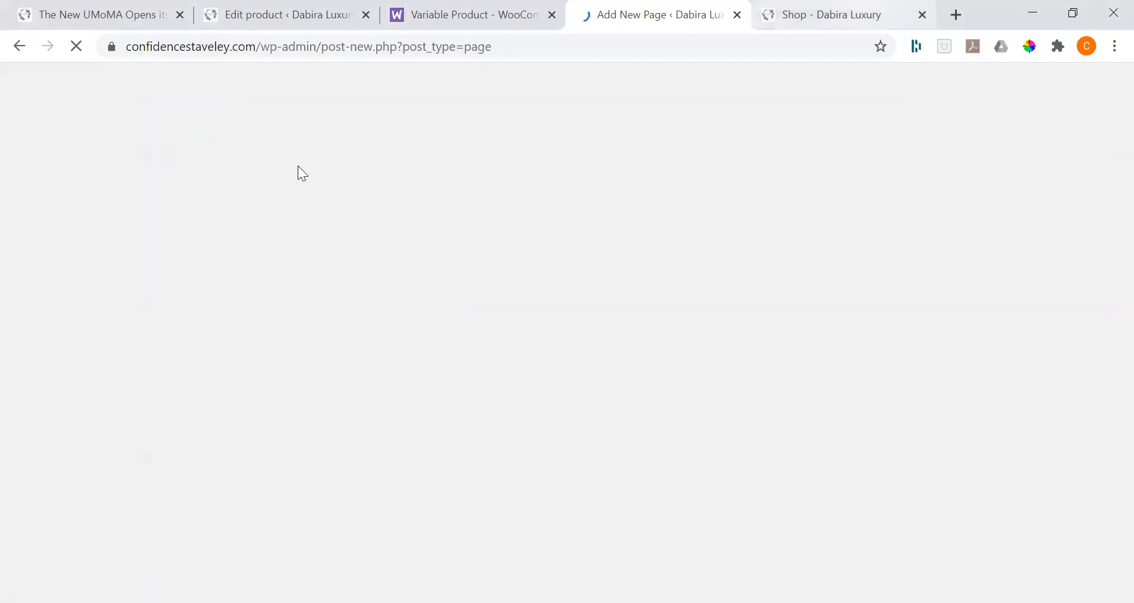
pyautogui.click(831, 14)
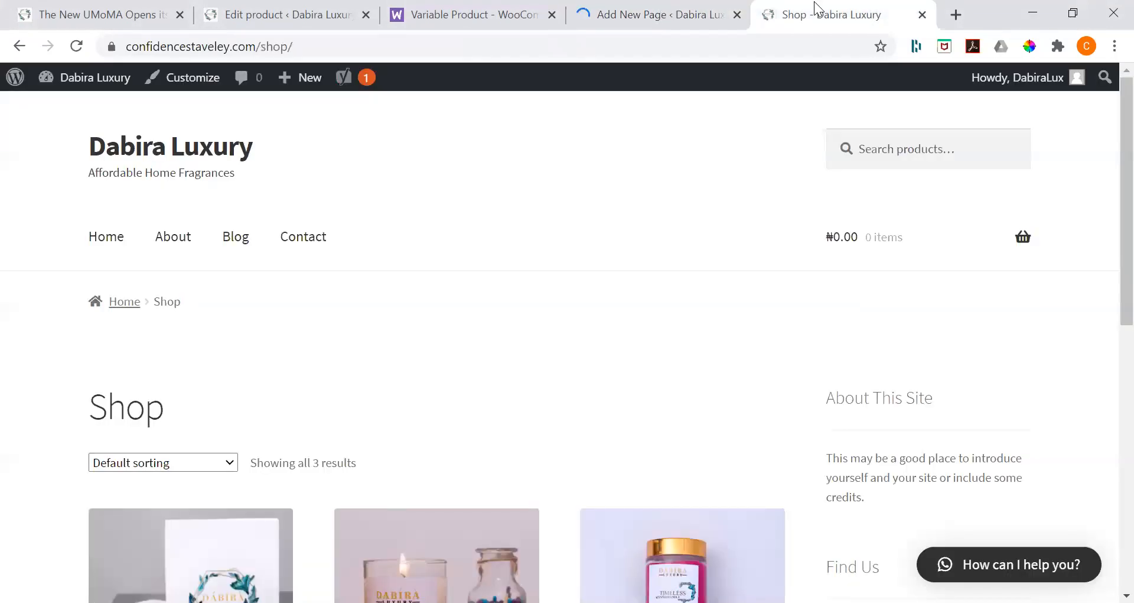
# Step: Return to the new page's editor, dismiss the block editor welcome guide and title the page "Home"
pyautogui.click(594, 16)
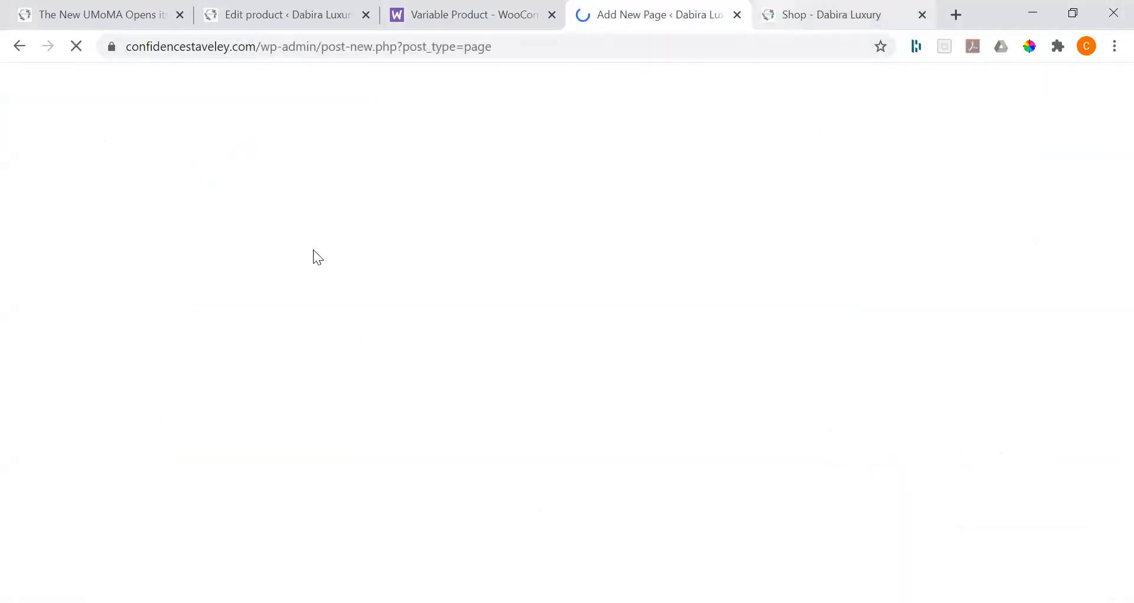
pyautogui.hotkey('ctrl', 'Tab')
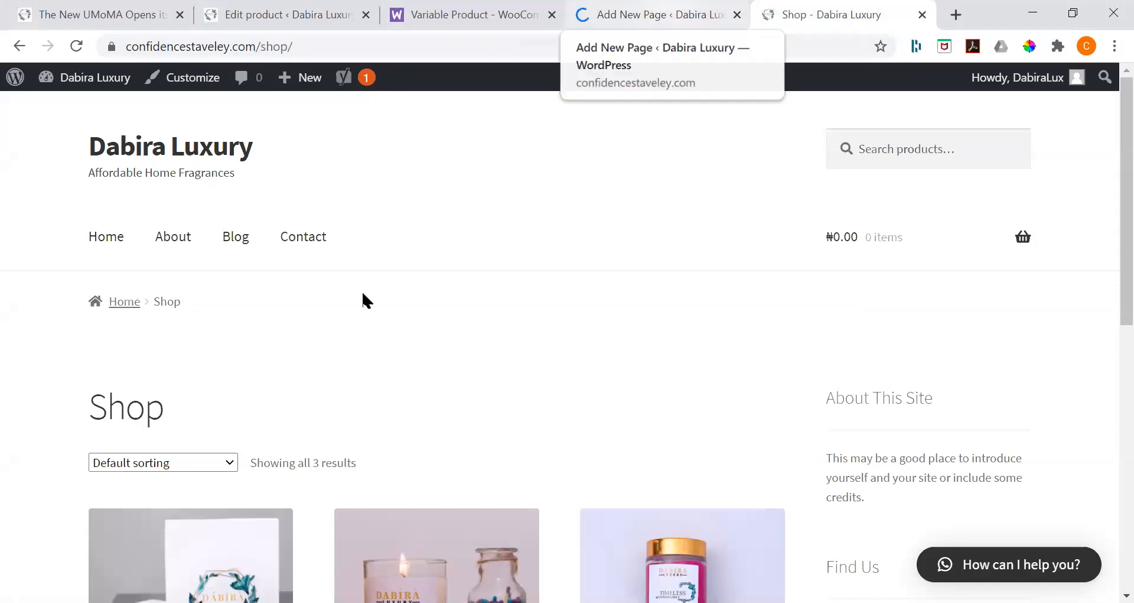
pyautogui.hotkey('ctrl', 'shift', 'Tab')
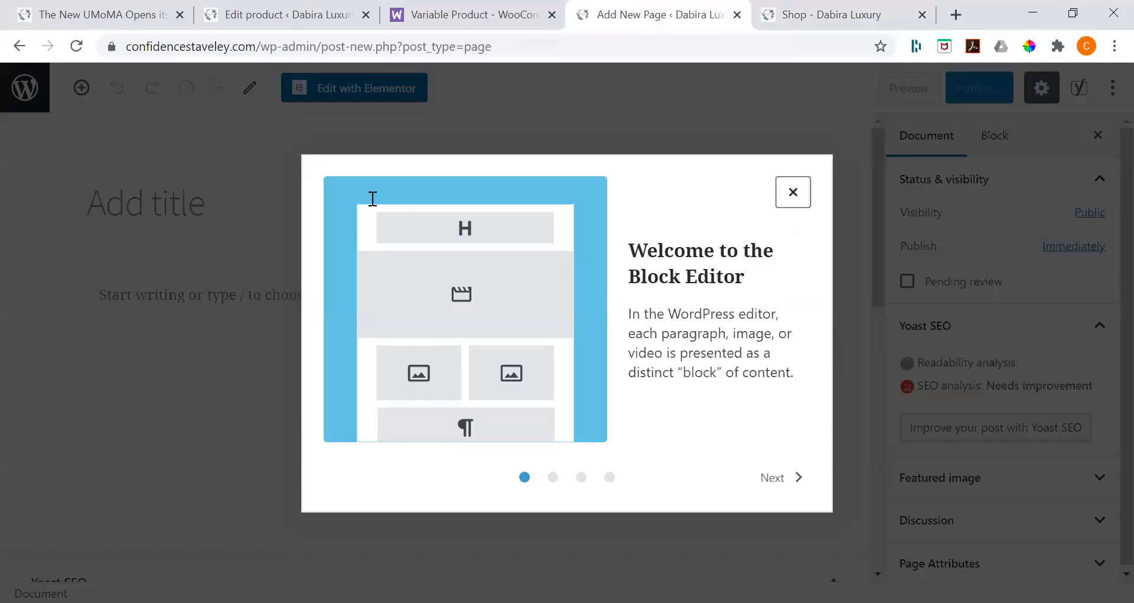
pyautogui.press('Escape')
pyautogui.write('Home')
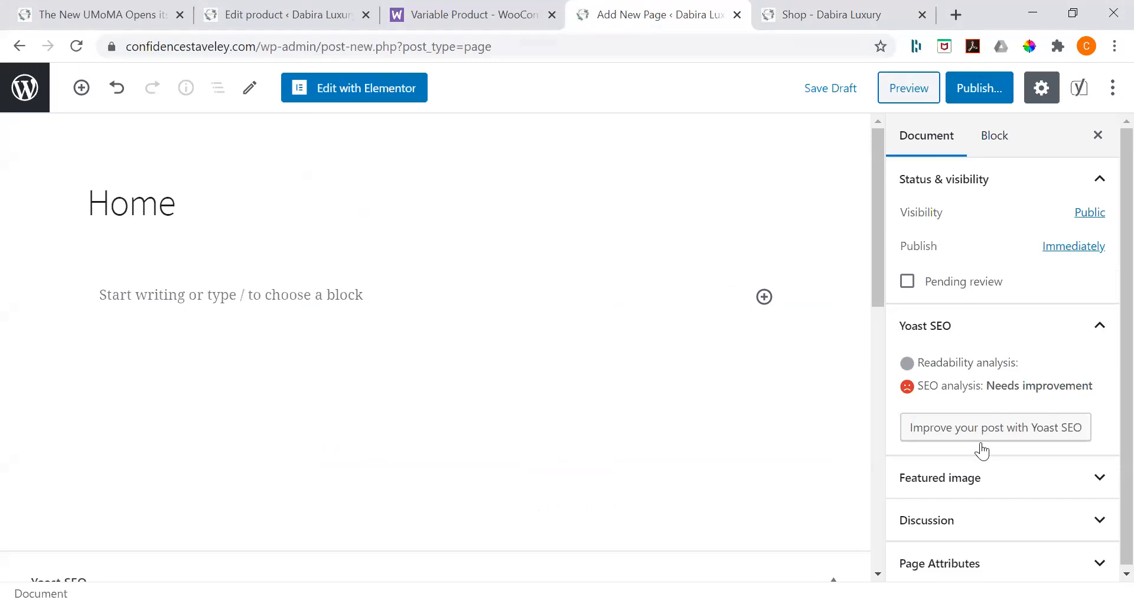
# Step: Set the Home page's template to Full width and publish the page
pyautogui.scroll(-1, 983, 506)
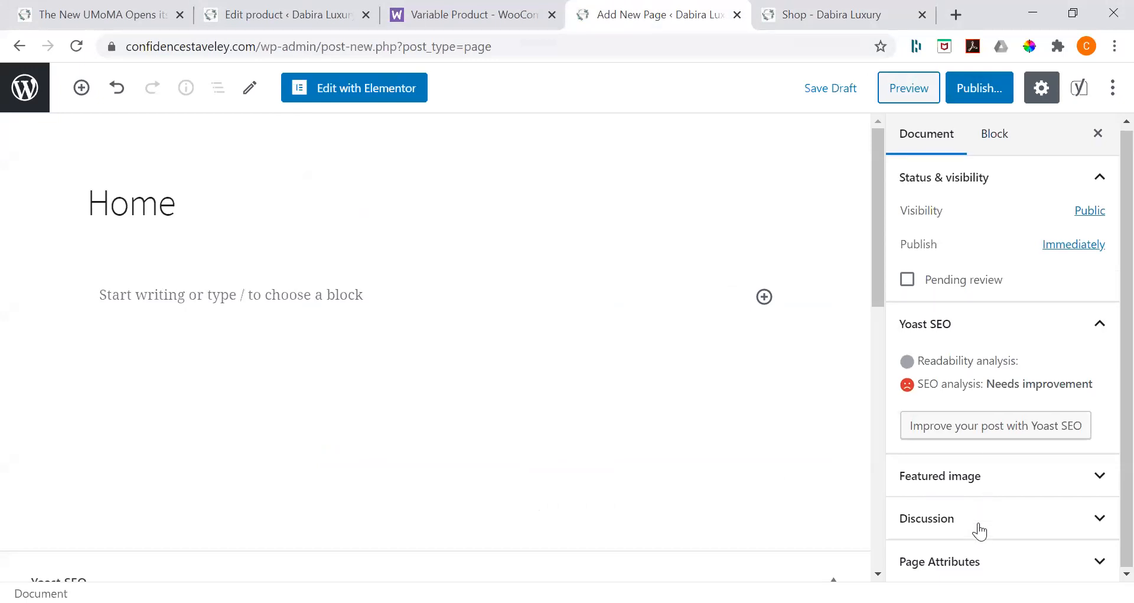
pyautogui.click(992, 558)
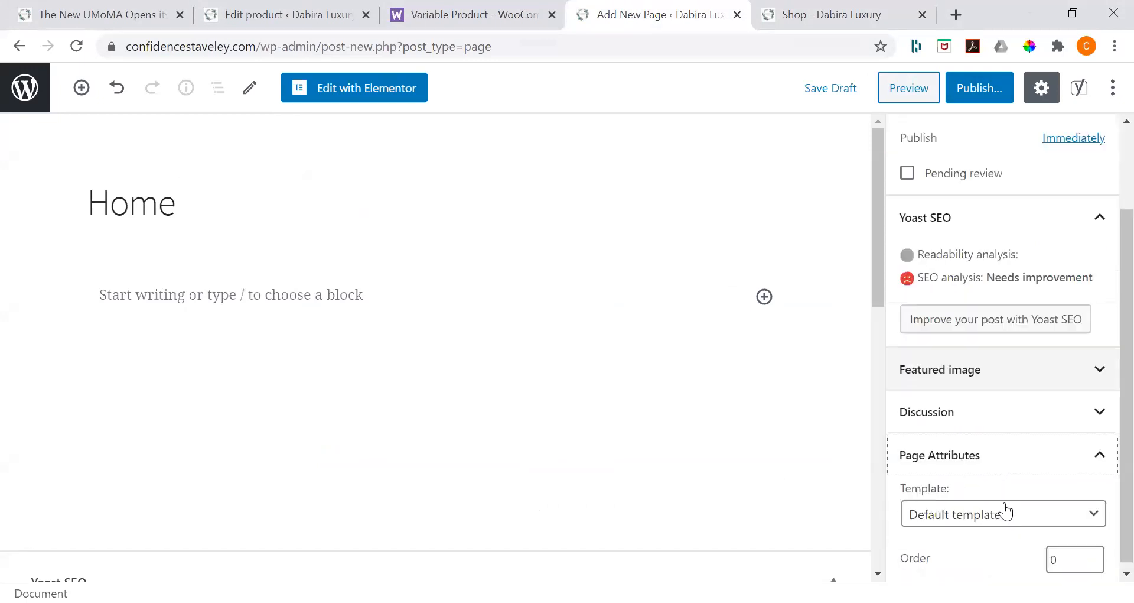
pyautogui.click(1003, 503)
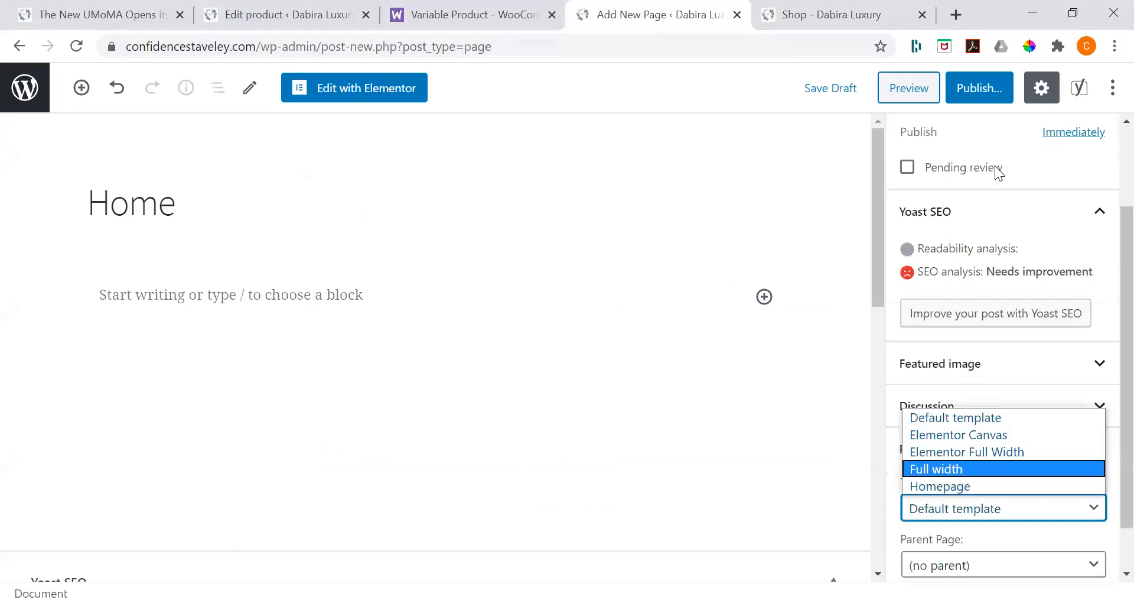
pyautogui.press('Return')
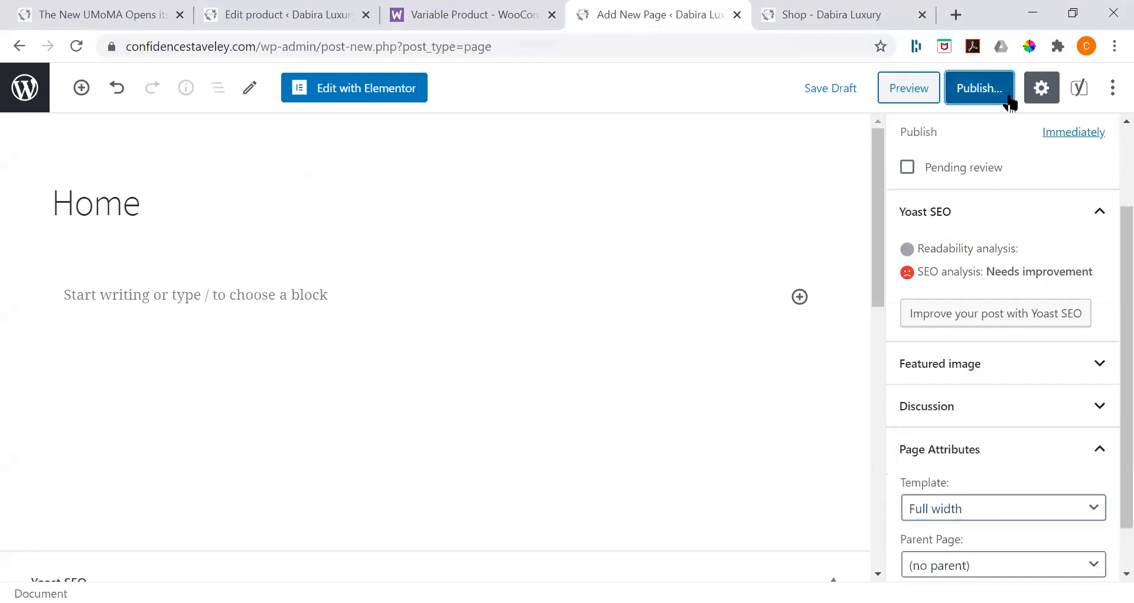
pyautogui.click(1006, 98)
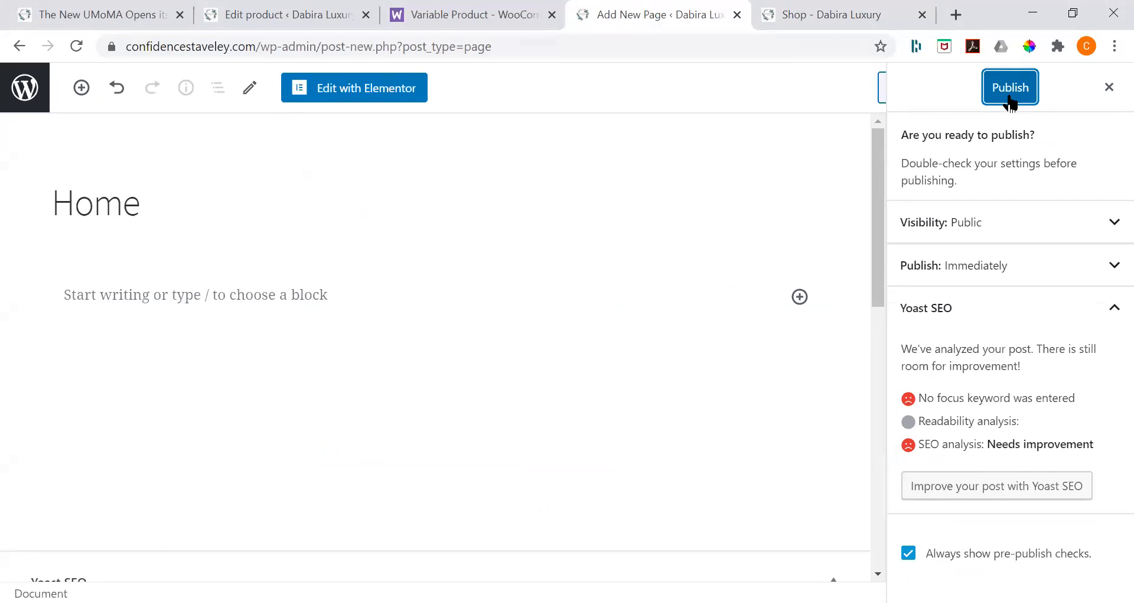
pyautogui.click(1009, 95)
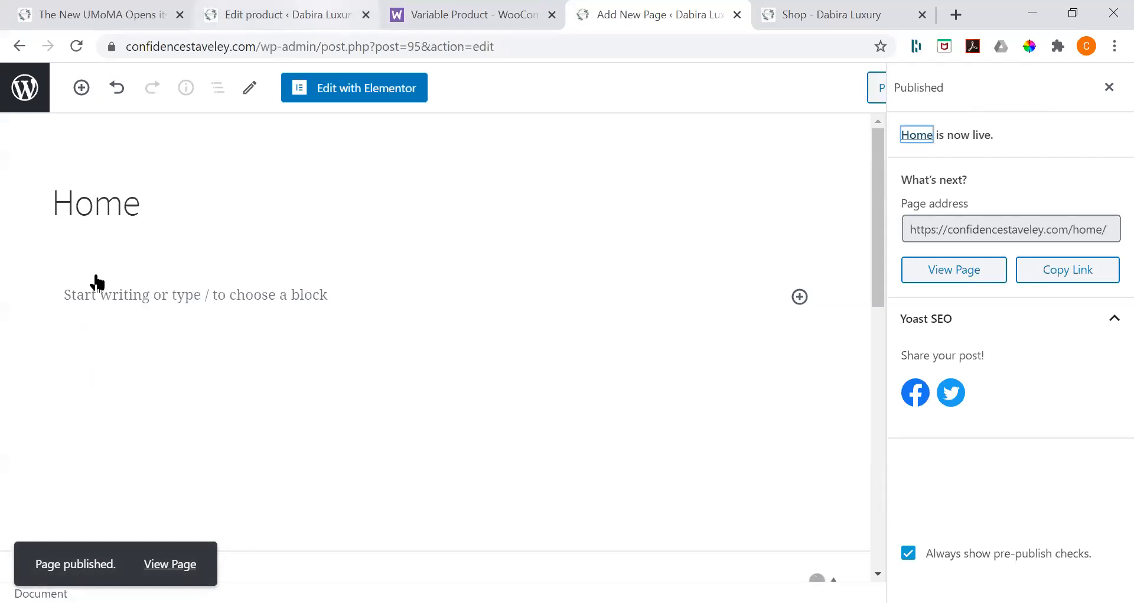
# Step: Return to the WordPress admin on the GIFT BOXES product and open the theme Customizer
pyautogui.hotkey('ctrl', '2')
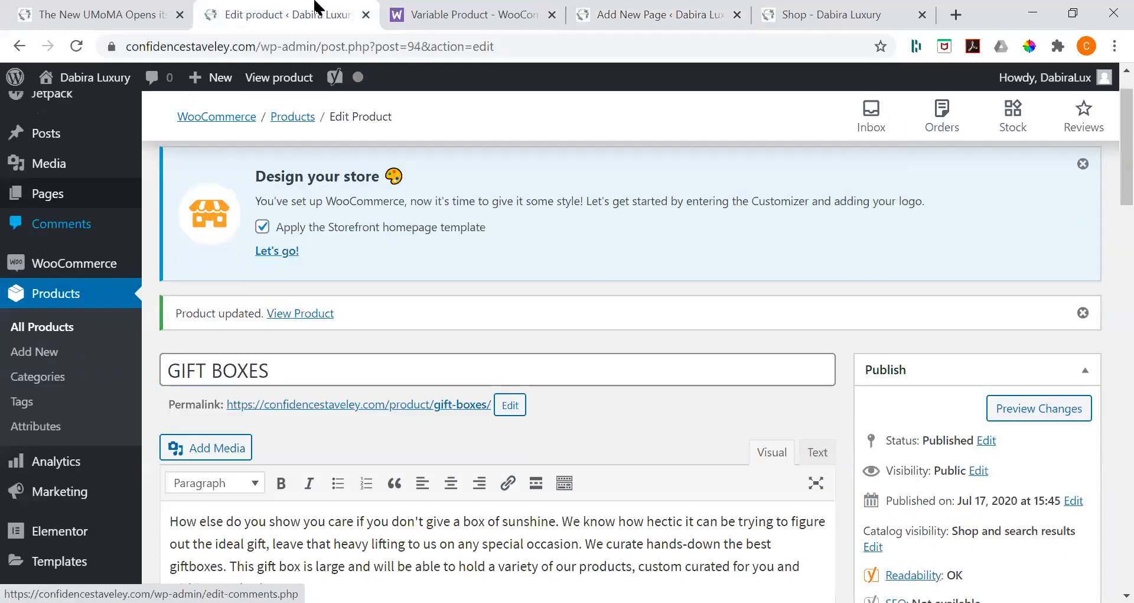
pyautogui.hotkey('ctrl', '1')
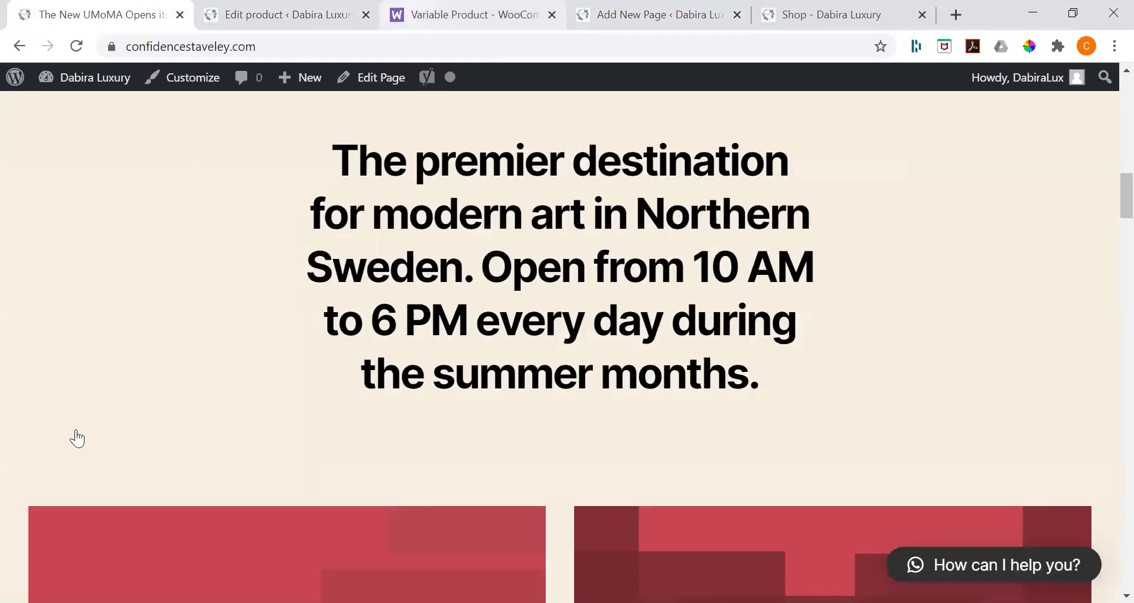
pyautogui.hotkey('ctrl', '2')
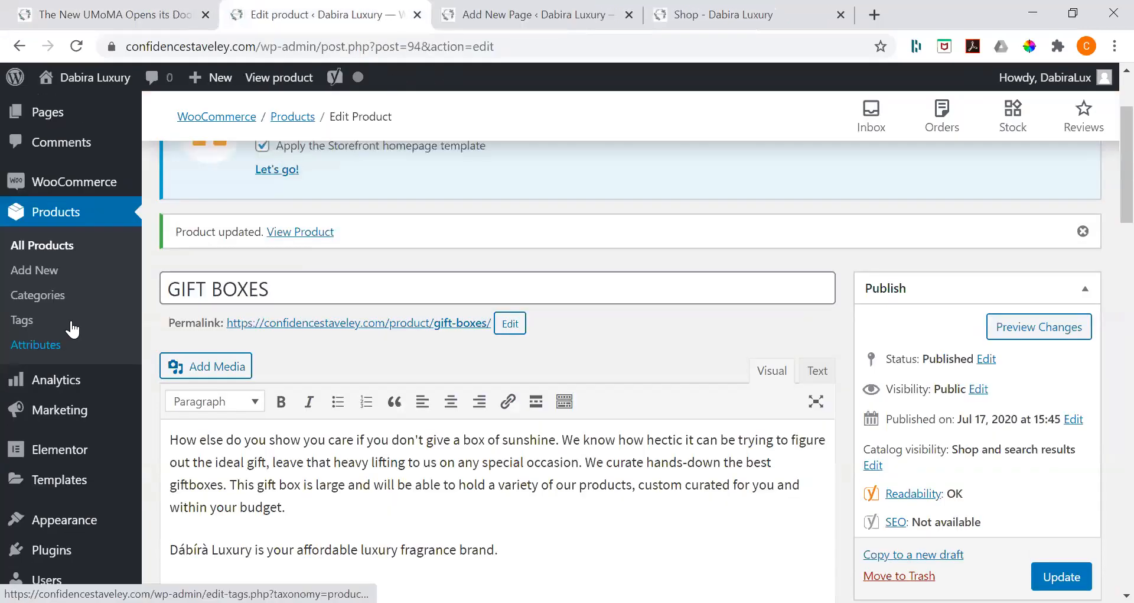
pyautogui.scroll(1, 74, 384)
pyautogui.scroll(-1, 73, 437)
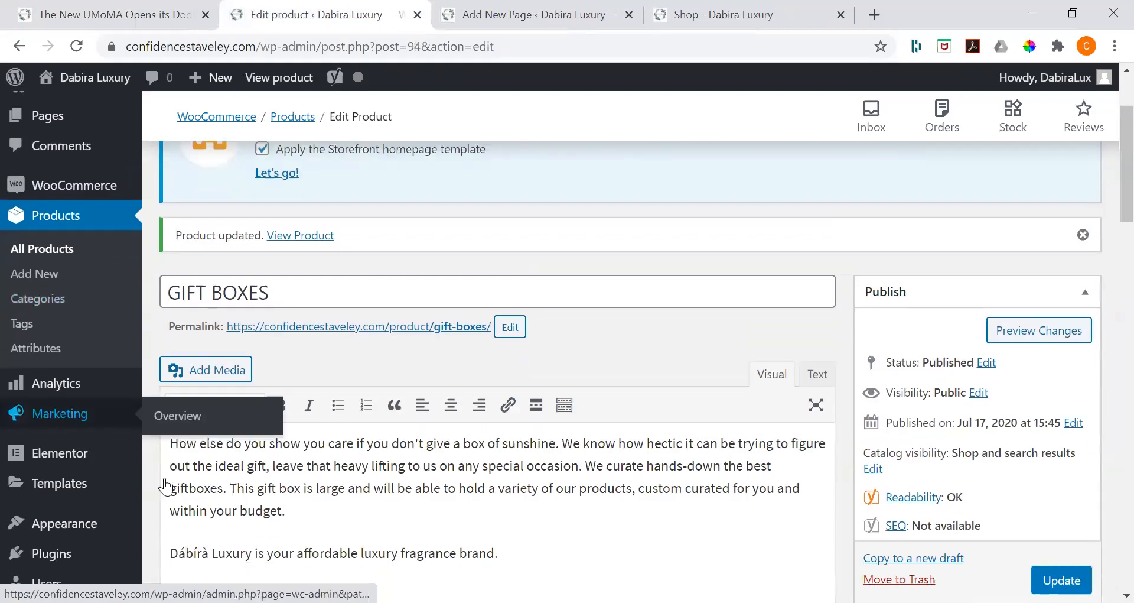
pyautogui.scroll(-2, 169, 486)
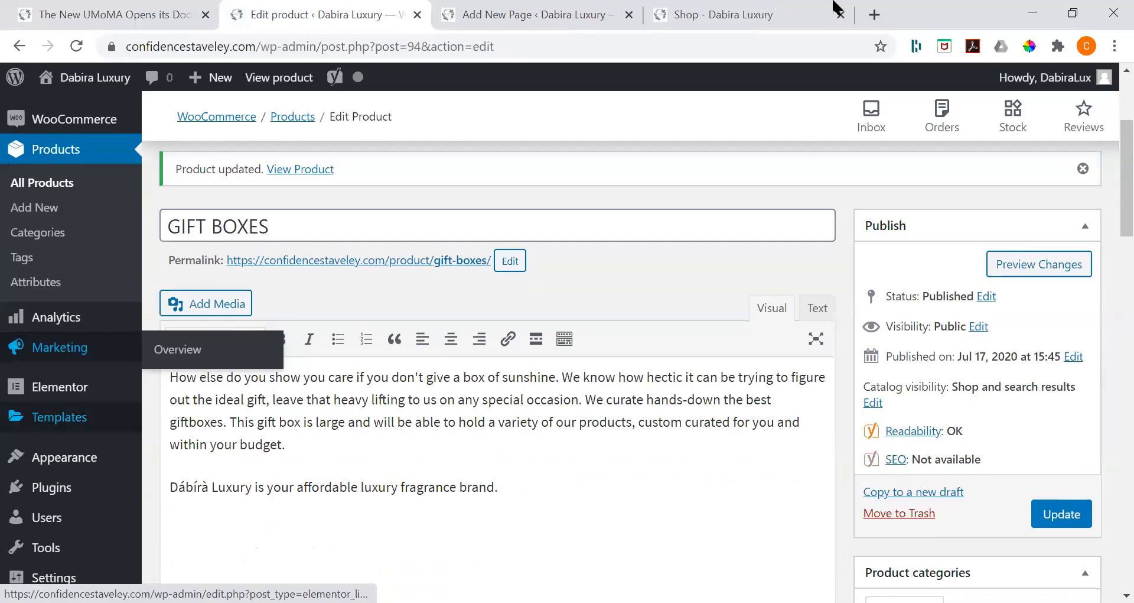
pyautogui.moveTo(63, 458)
pyautogui.click(172, 476)
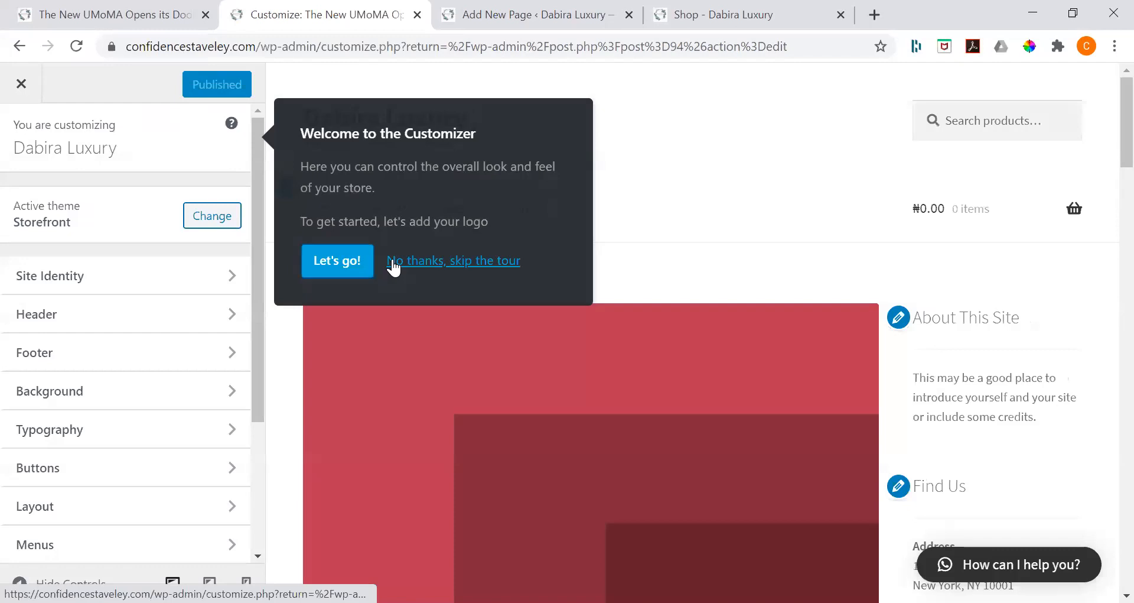
# Step: Set dabira-logo.jpg from the media library as the site logo in Site Identity, using the full uncropped image
pyautogui.scroll(-1, 120, 225)
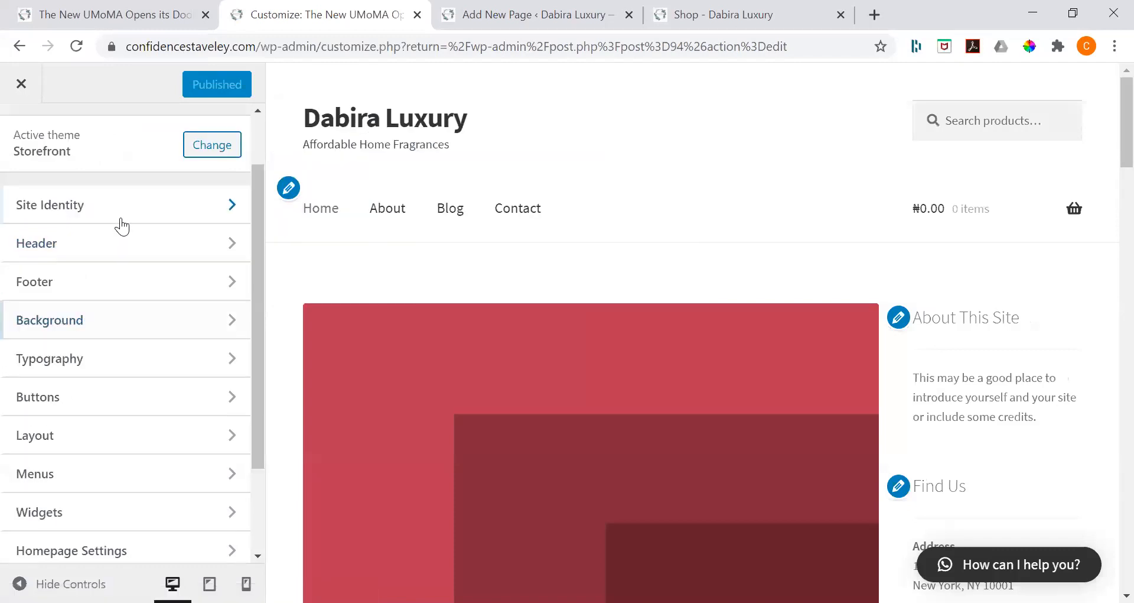
pyautogui.click(118, 220)
pyautogui.click(110, 224)
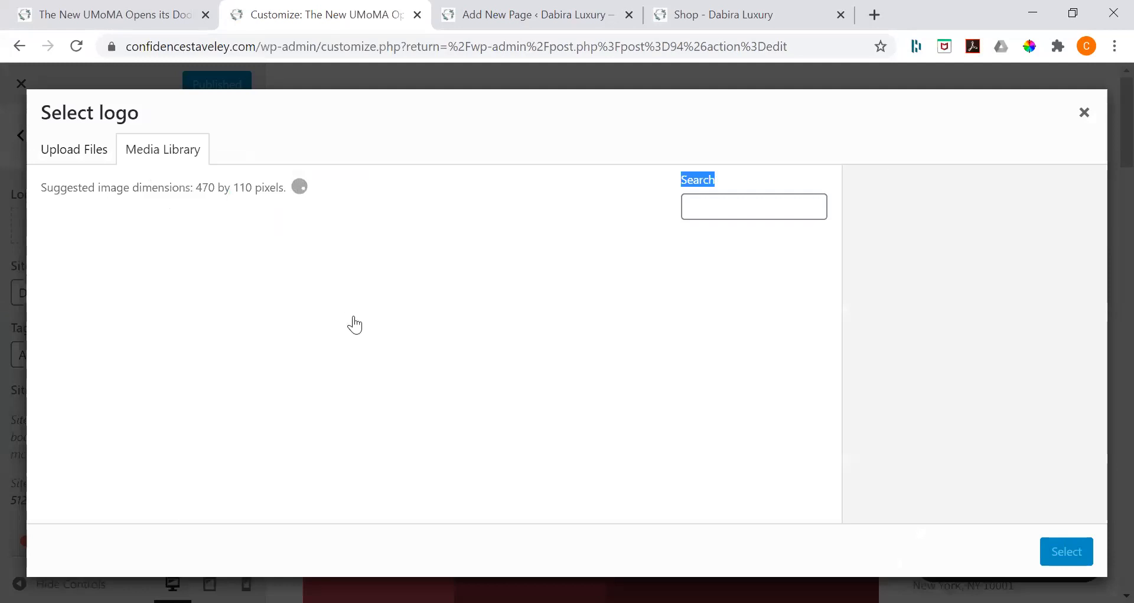
pyautogui.scroll(-3, 353, 375)
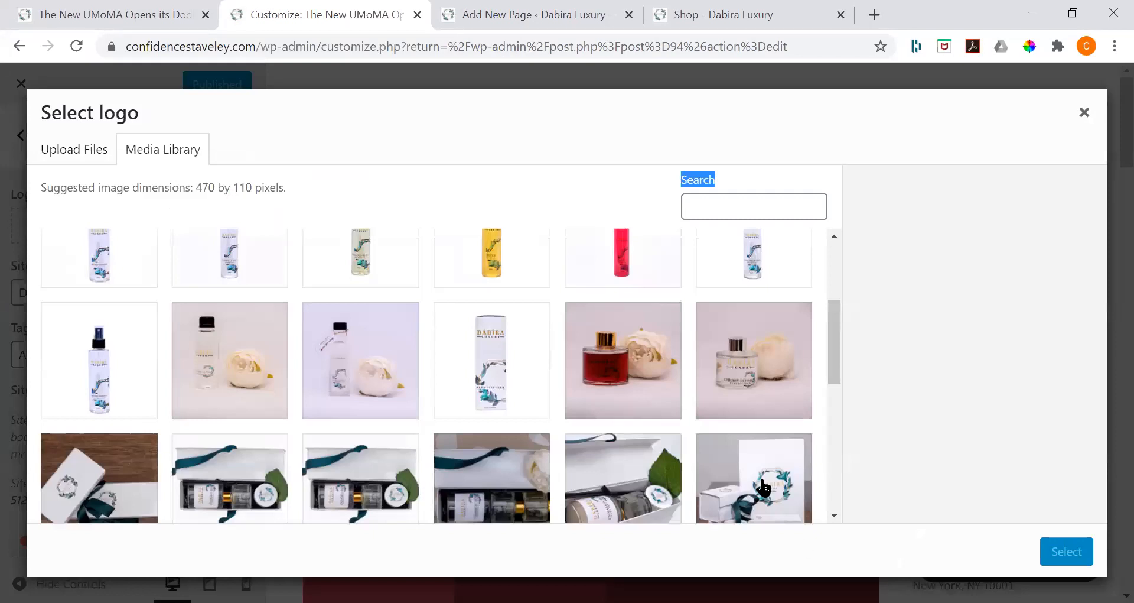
pyautogui.scroll(-5, 514, 503)
pyautogui.click(514, 502)
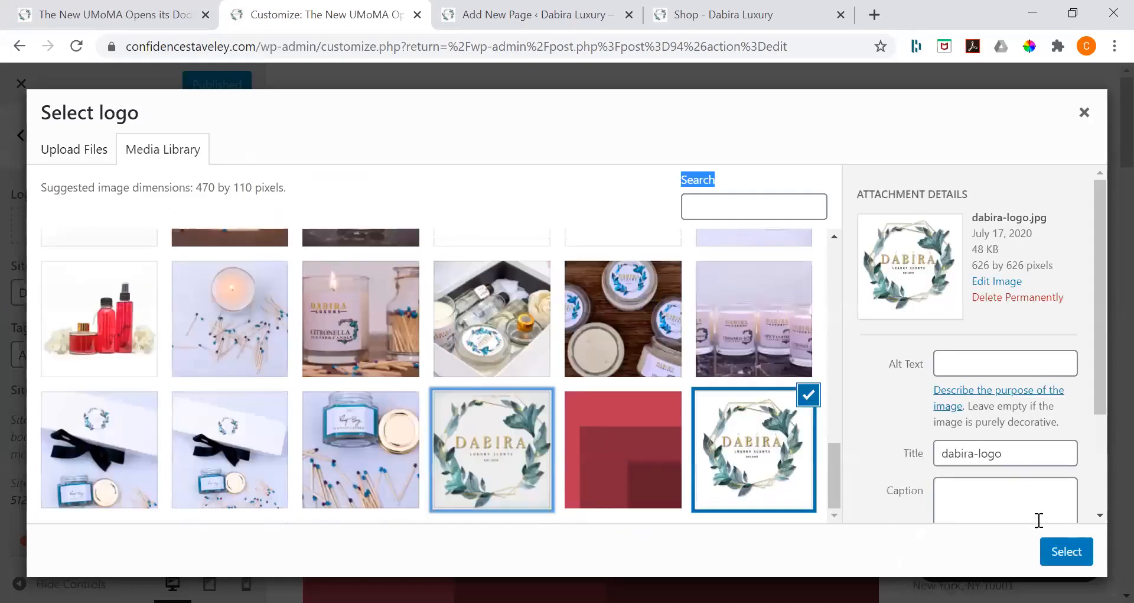
pyautogui.click(1058, 550)
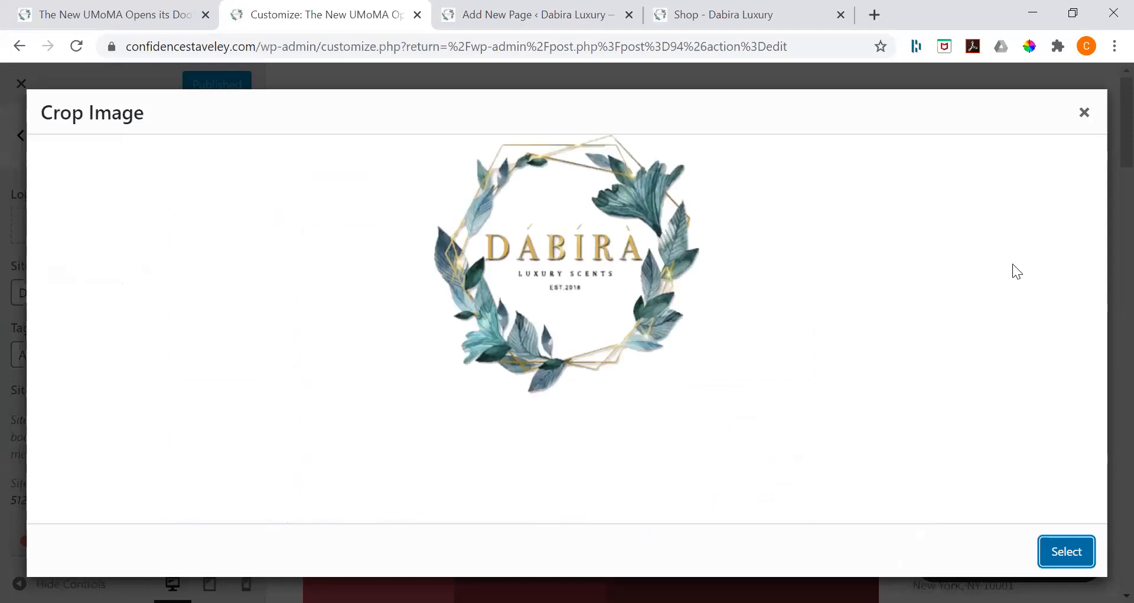
pyautogui.click(975, 544)
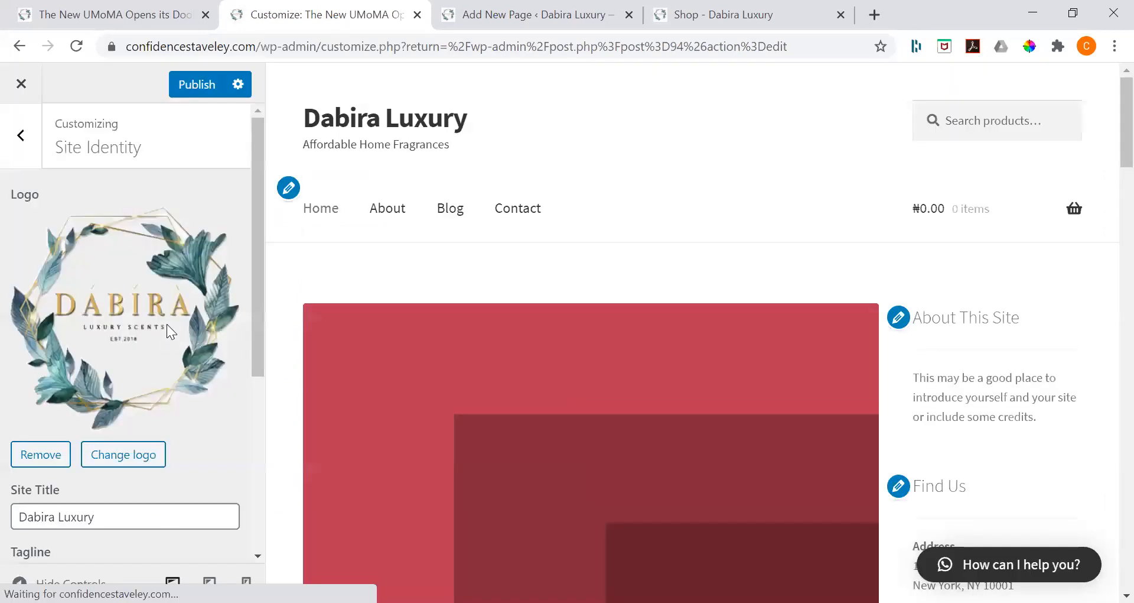
# Step: Review the Site Identity title, tagline and icon settings and publish the customization
pyautogui.scroll(-5, 167, 324)
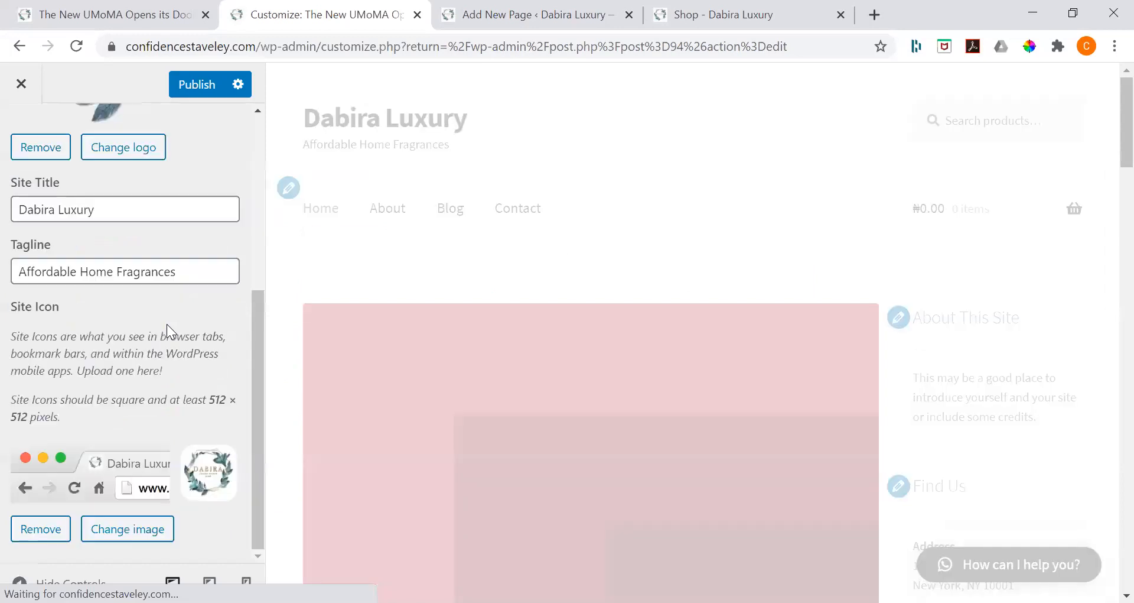
pyautogui.scroll(4, 167, 324)
pyautogui.scroll(-4, 163, 218)
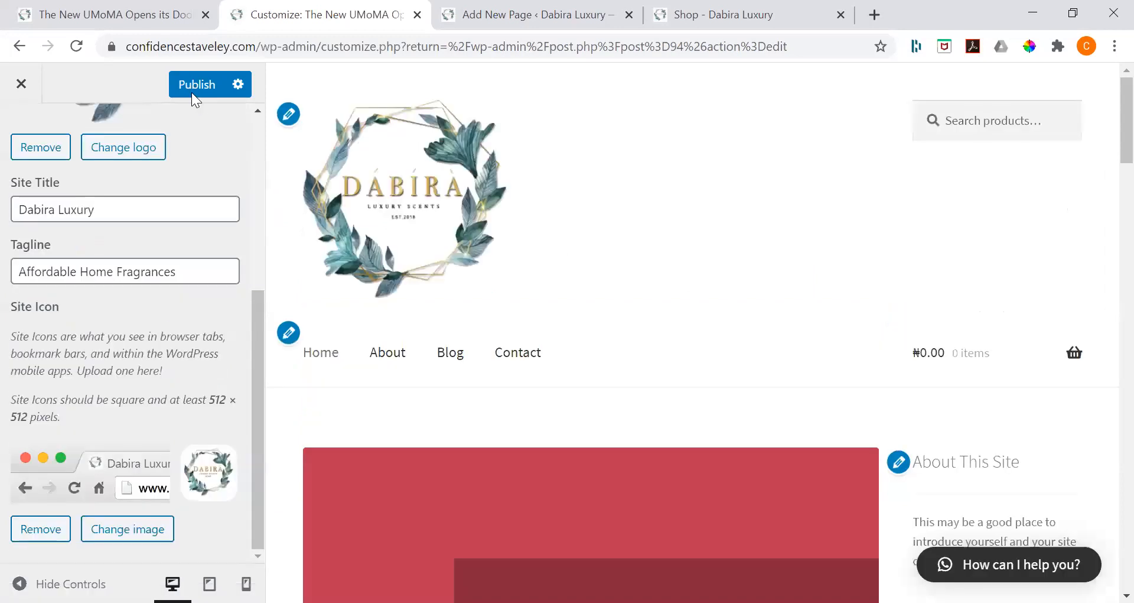
pyautogui.click(192, 92)
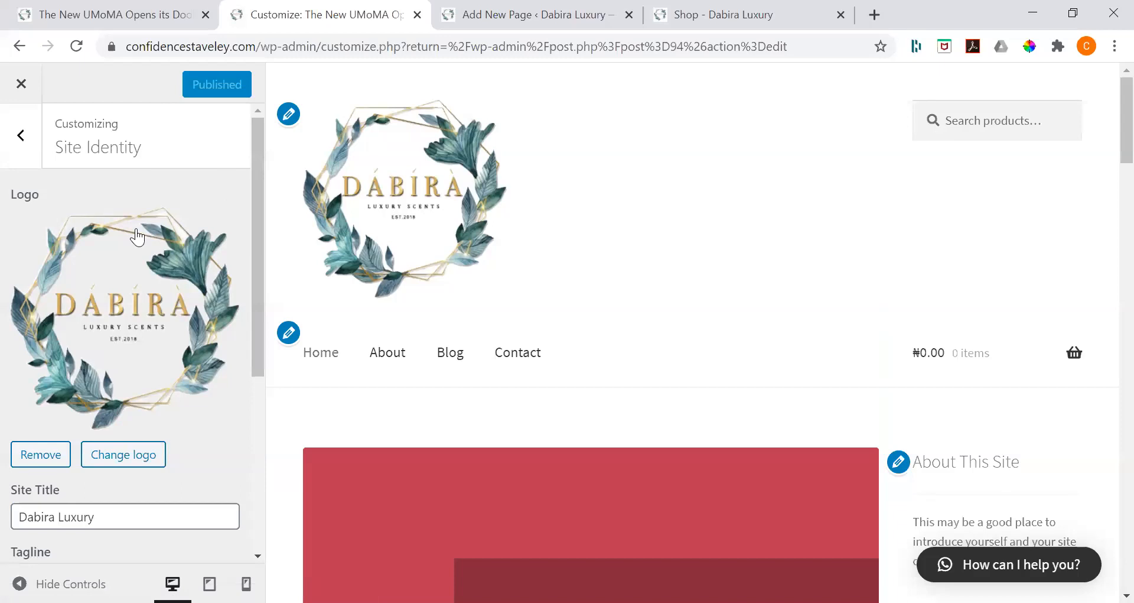
# Step: Set the static homepage to the Home page in Homepage Settings and publish the change
pyautogui.click(23, 155)
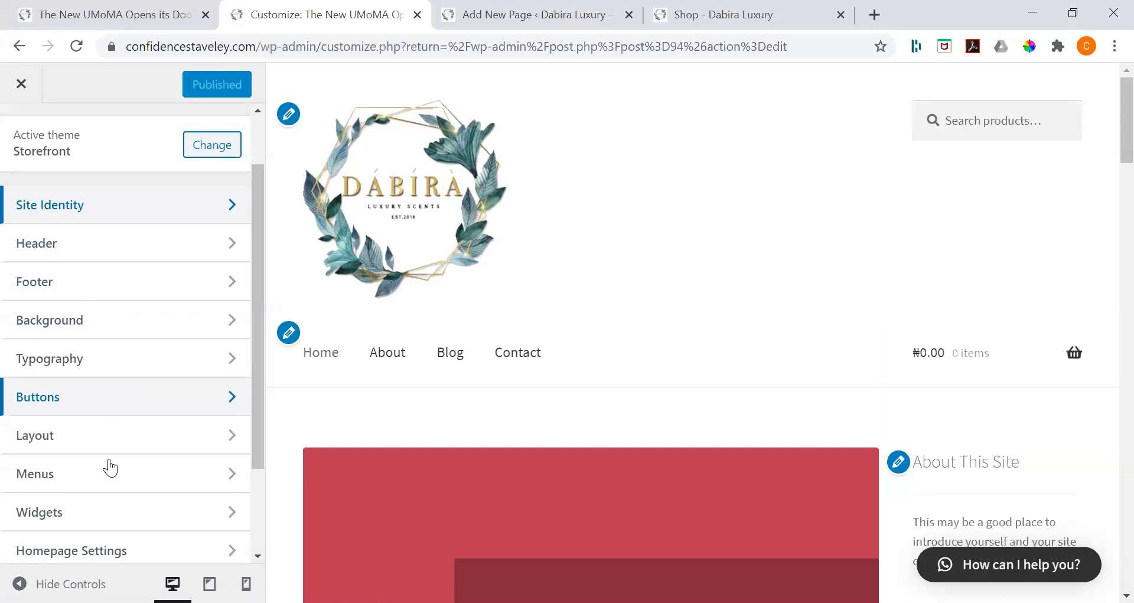
pyautogui.scroll(-2, 88, 341)
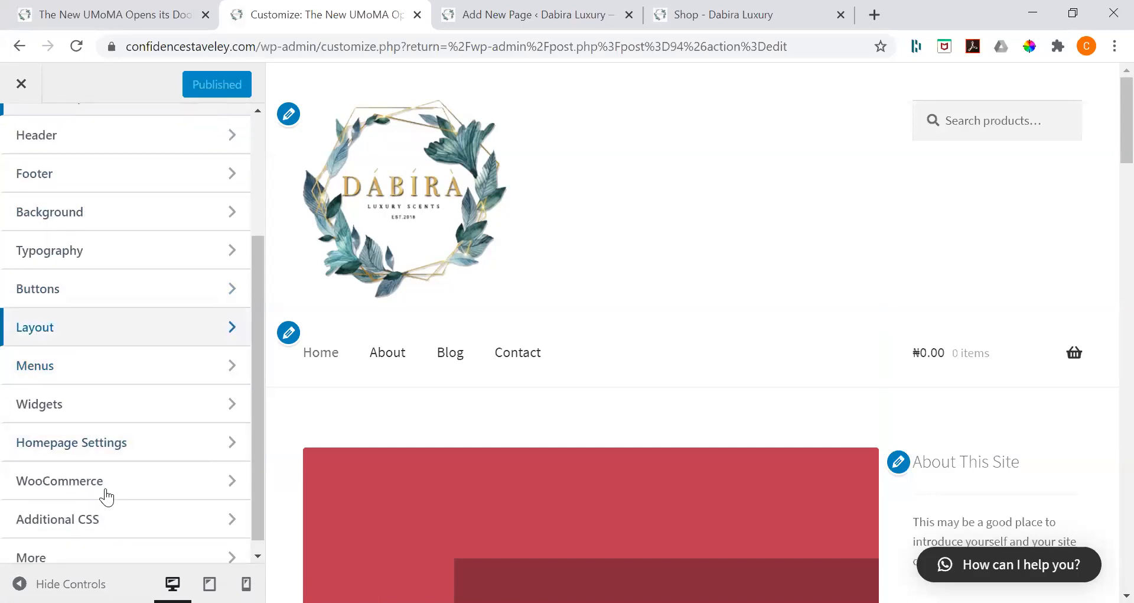
pyautogui.scroll(2, 107, 502)
pyautogui.scroll(-2, 76, 454)
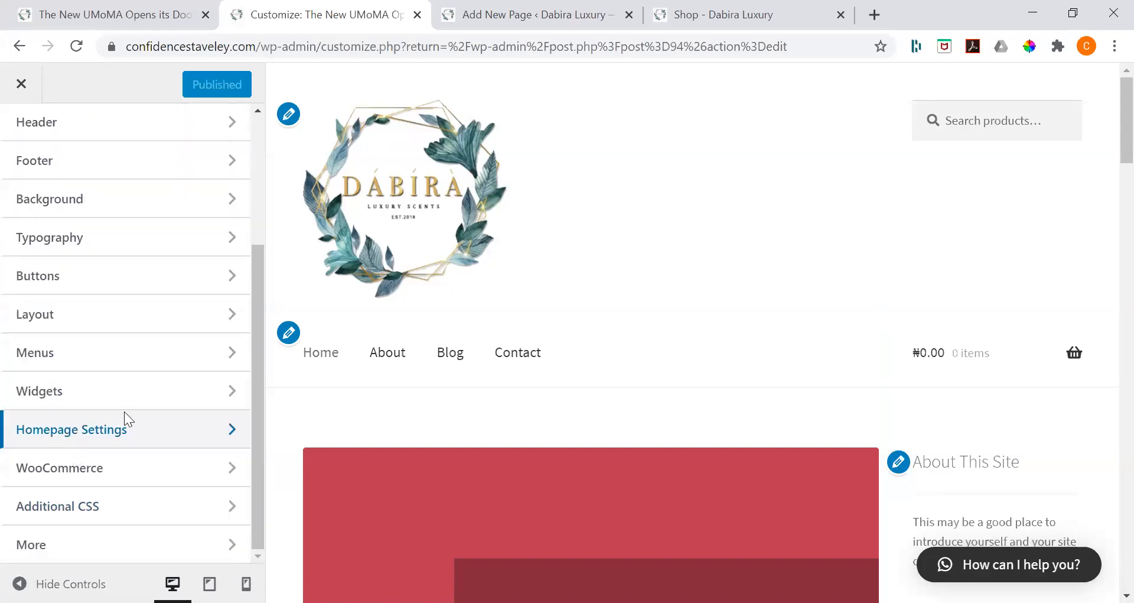
pyautogui.click(124, 419)
pyautogui.click(118, 454)
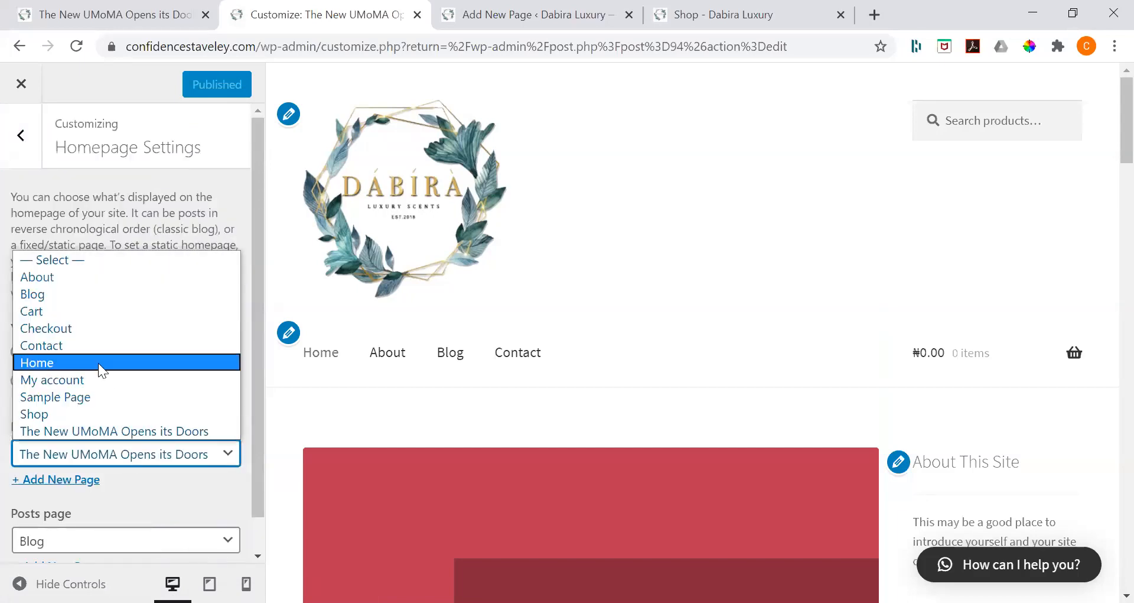
pyautogui.click(105, 362)
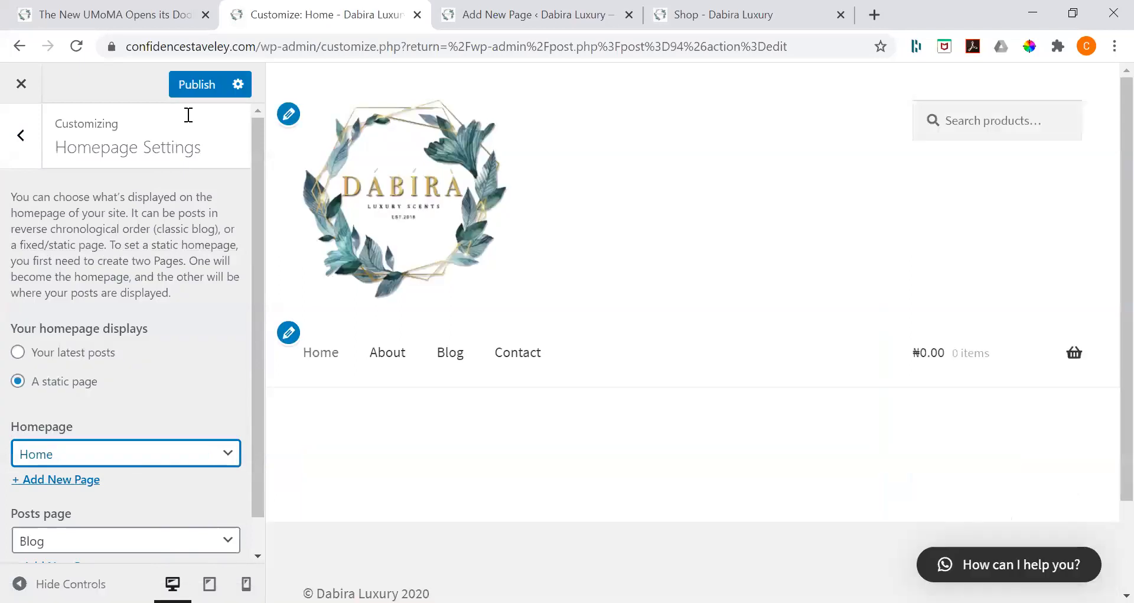
pyautogui.scroll(-1, 189, 112)
pyautogui.scroll(-1, 188, 102)
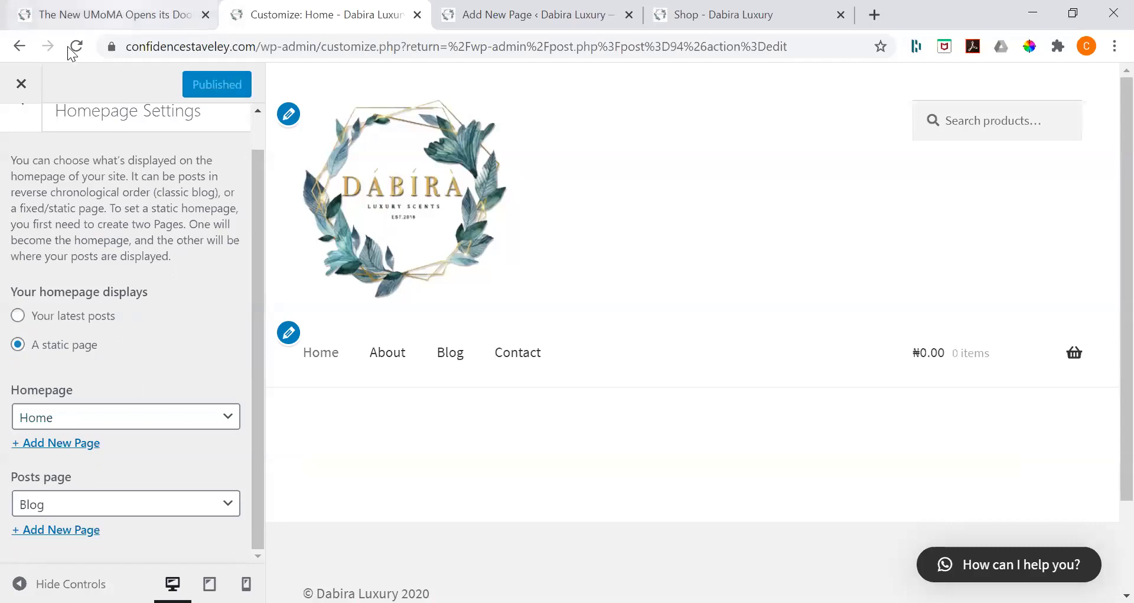
# Step: Reload the live site's front page to check the homepage and logo, and return to the Customizer
pyautogui.click(130, 14)
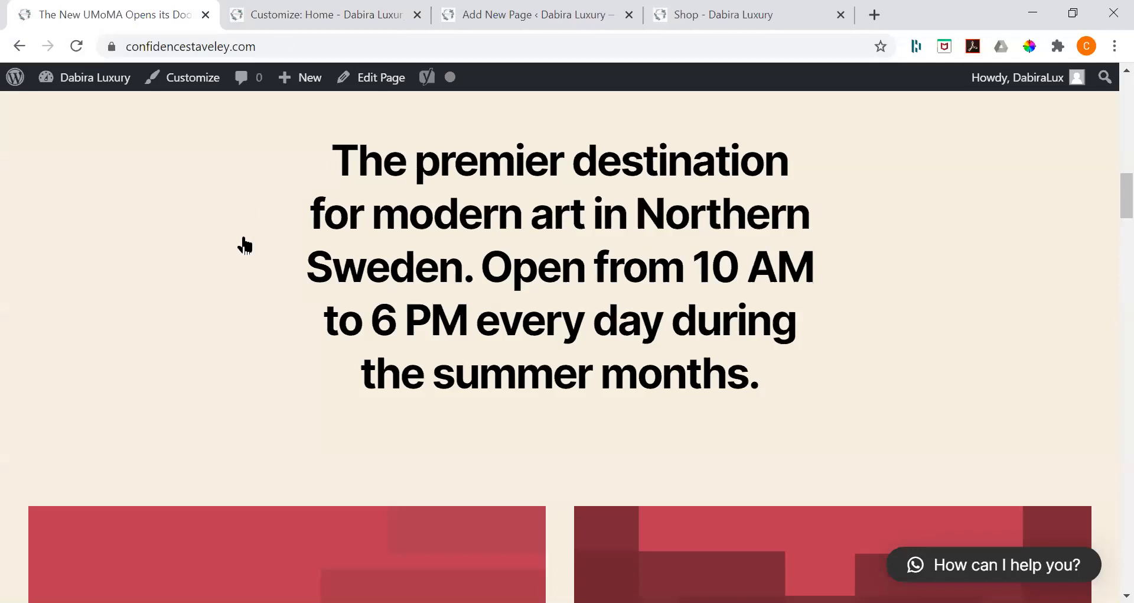
pyautogui.press('F5')
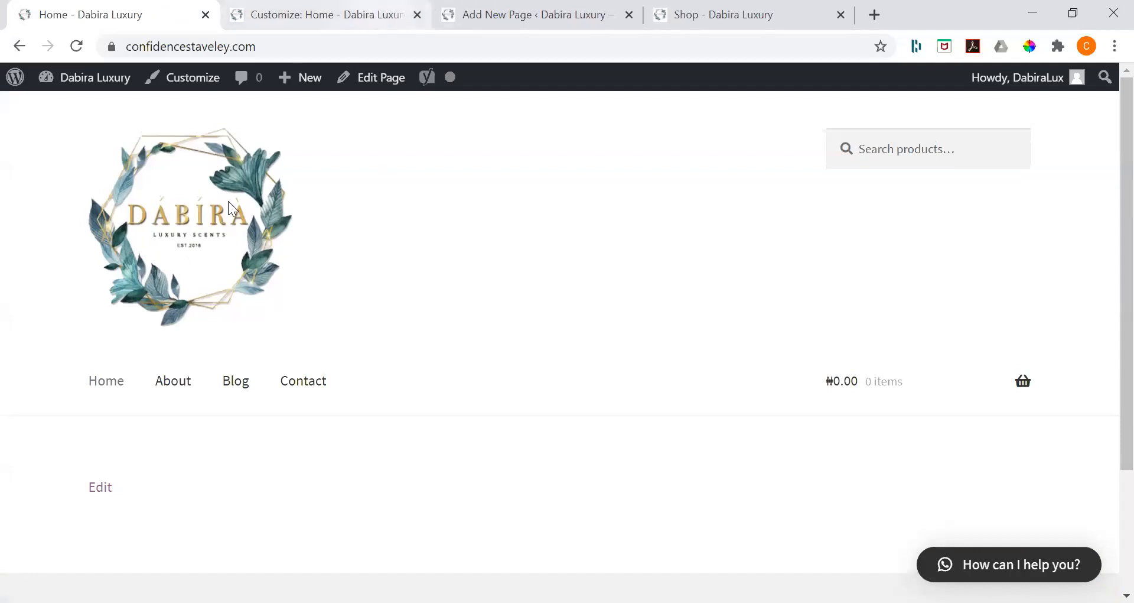
pyautogui.hotkey('ctrl', 'Tab')
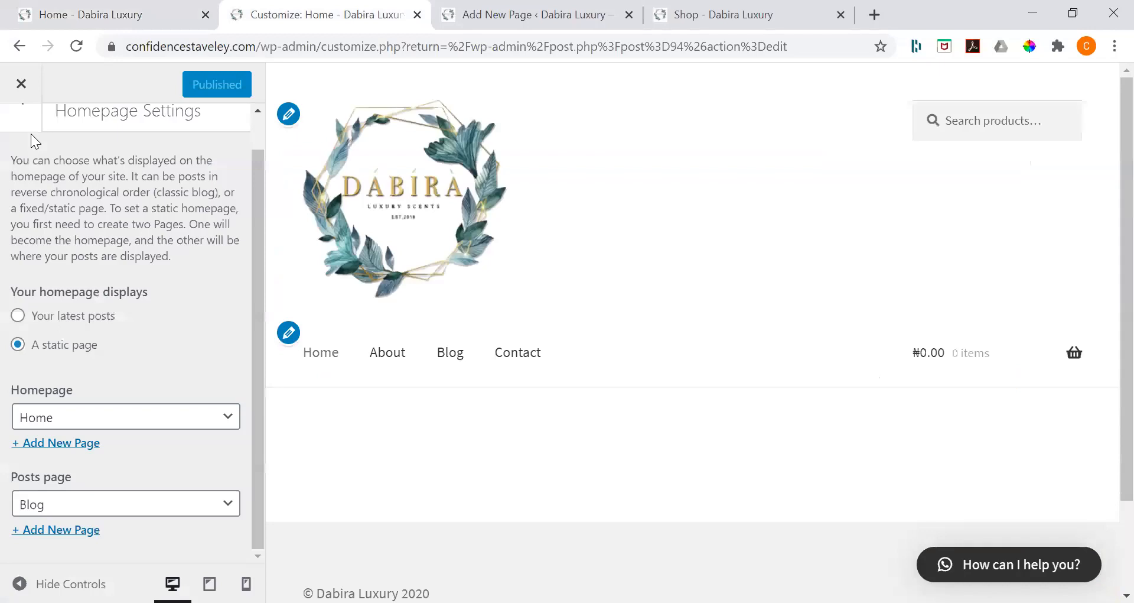
pyautogui.scroll(1, 27, 128)
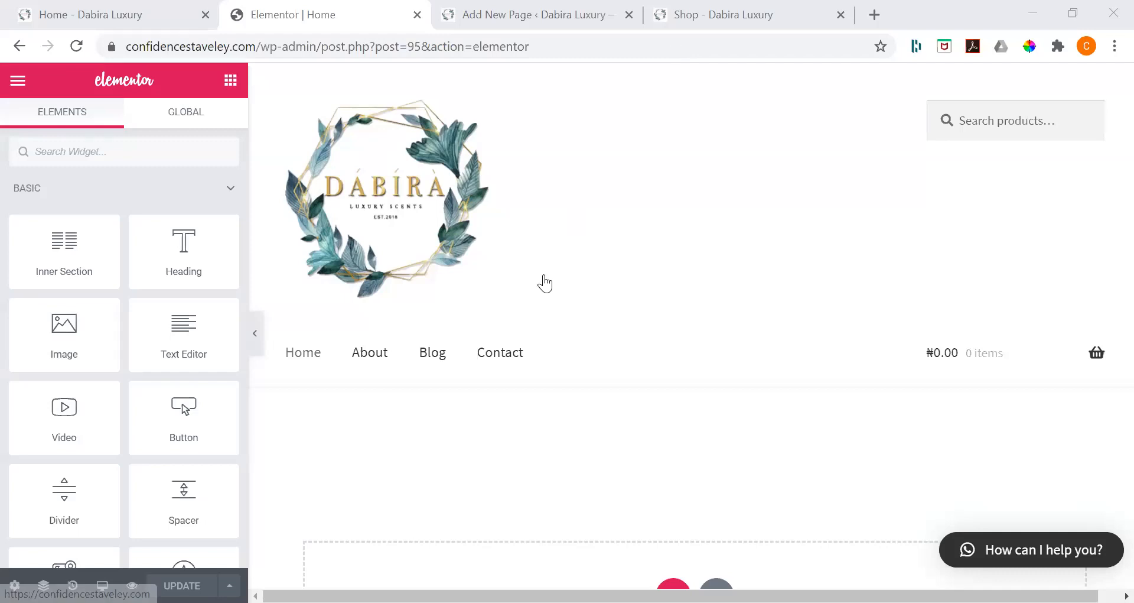
# Step: Add a new single-column section to the Home page below the header
pyautogui.scroll(-2, 542, 281)
pyautogui.scroll(2, 545, 284)
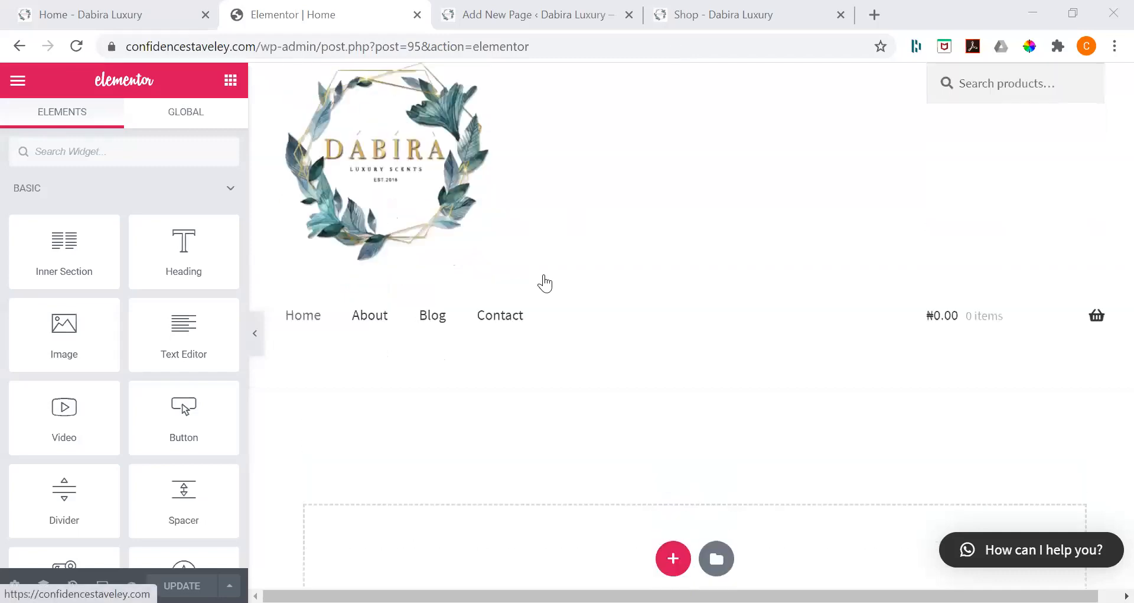
pyautogui.moveTo(1097, 325)
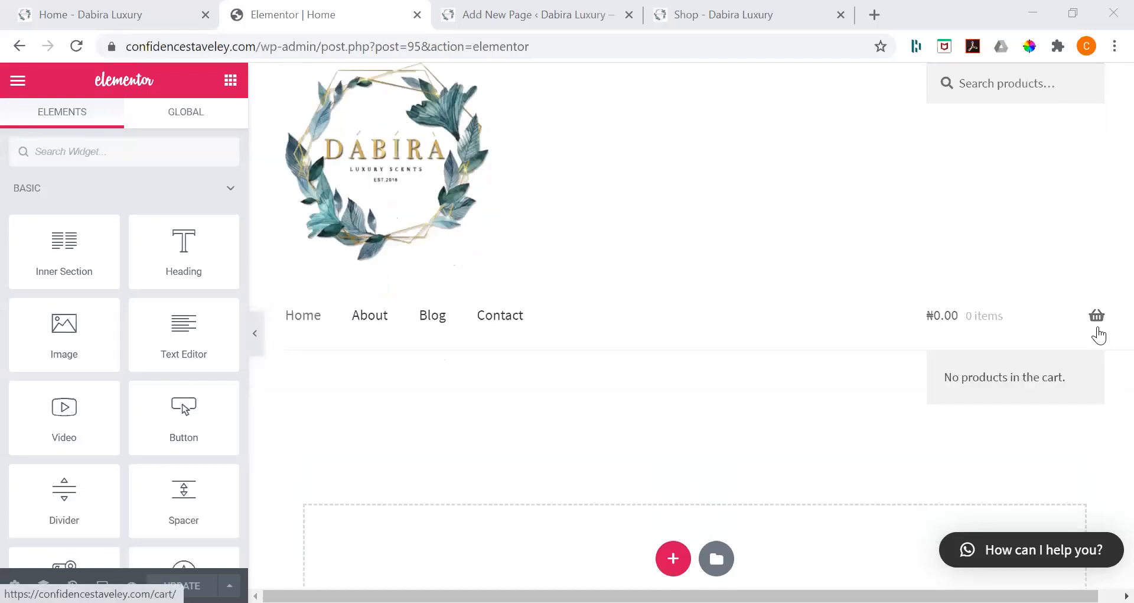
pyautogui.click(672, 564)
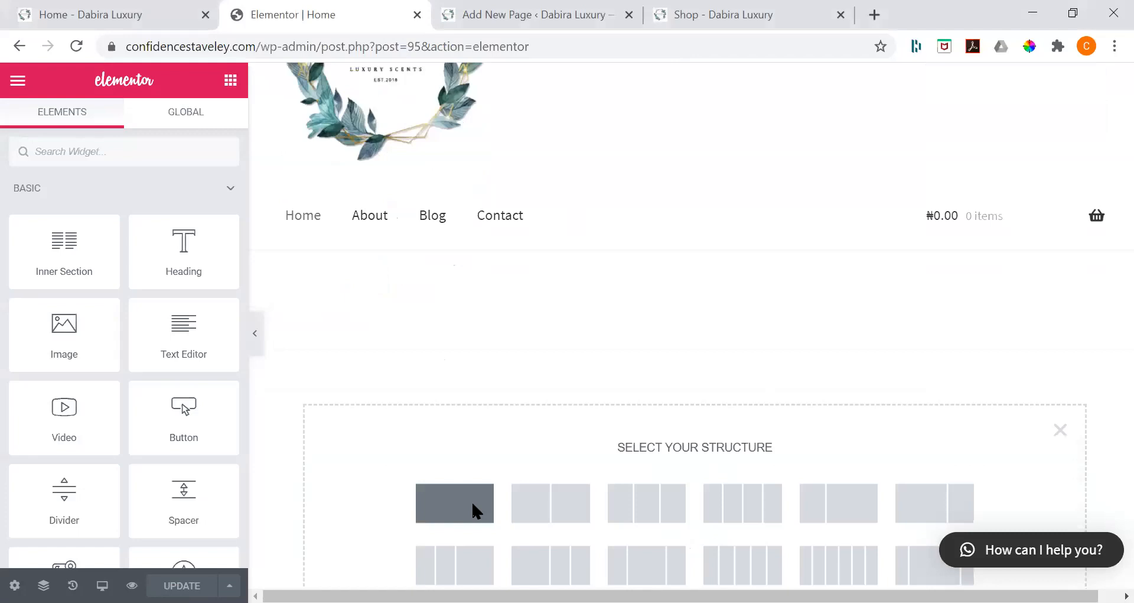
pyautogui.click(476, 511)
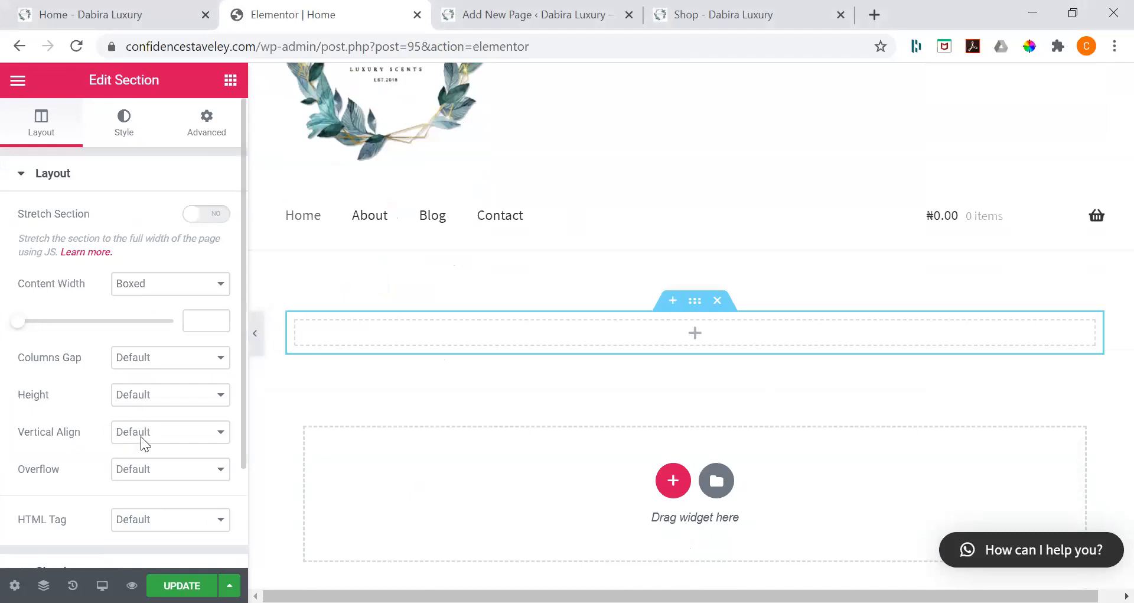
# Step: Set the section's height to Min Height with a minimum height of 100 VH
pyautogui.click(142, 397)
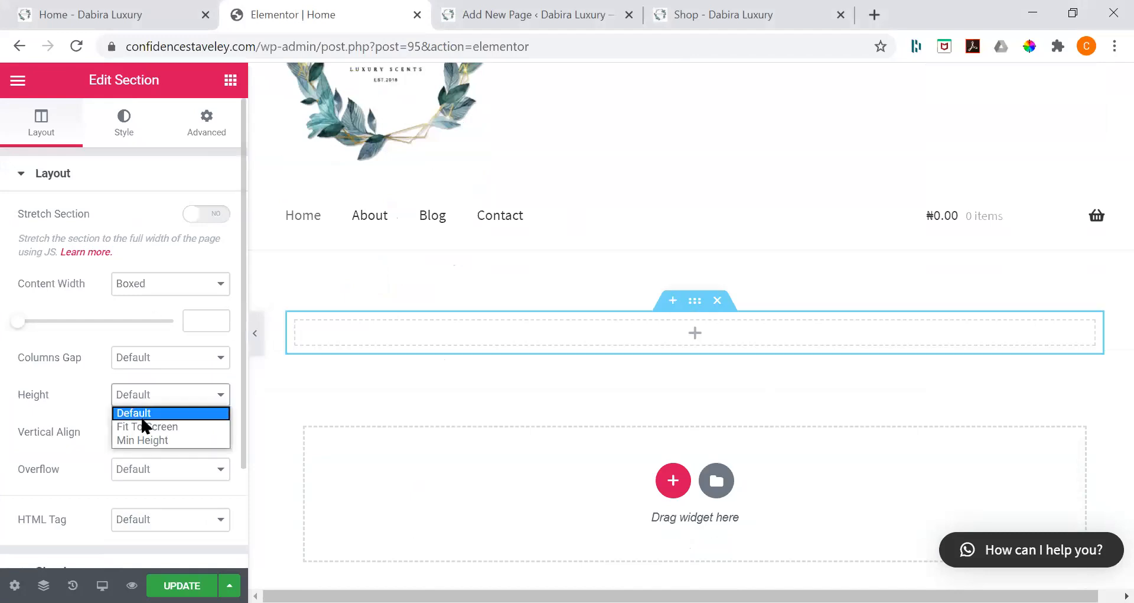
pyautogui.click(113, 443)
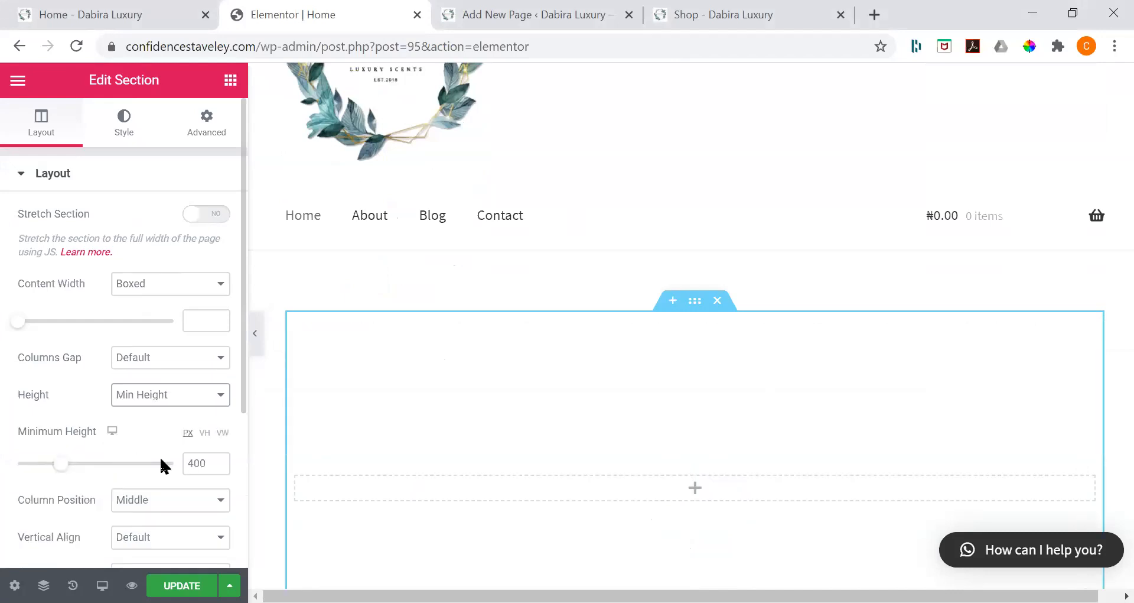
pyautogui.click(205, 434)
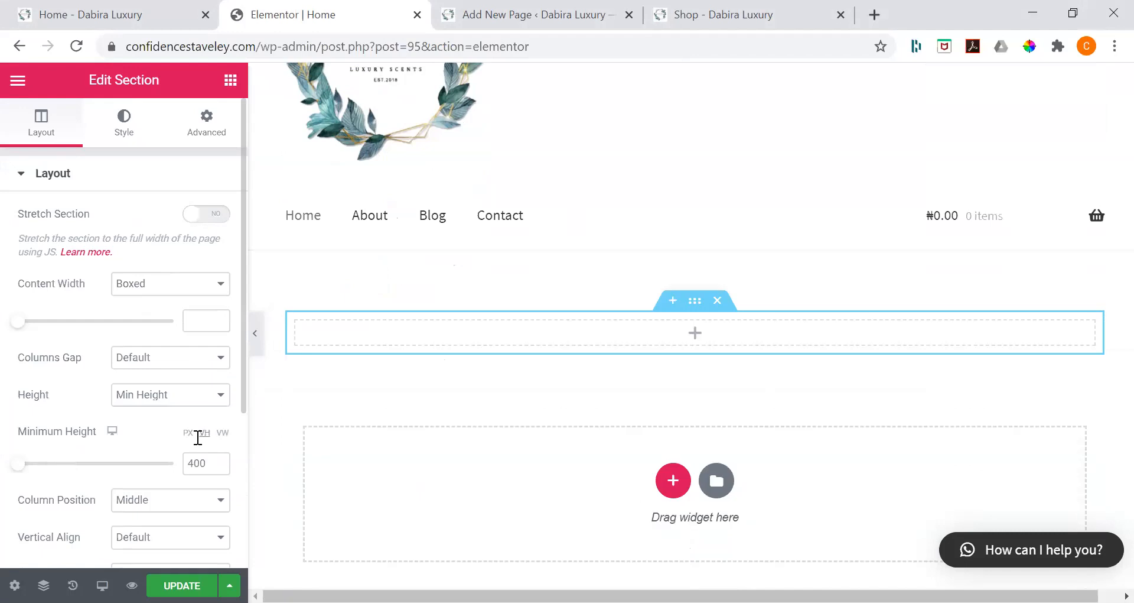
pyautogui.click(200, 460)
pyautogui.press('BackSpace')
pyautogui.write('100')
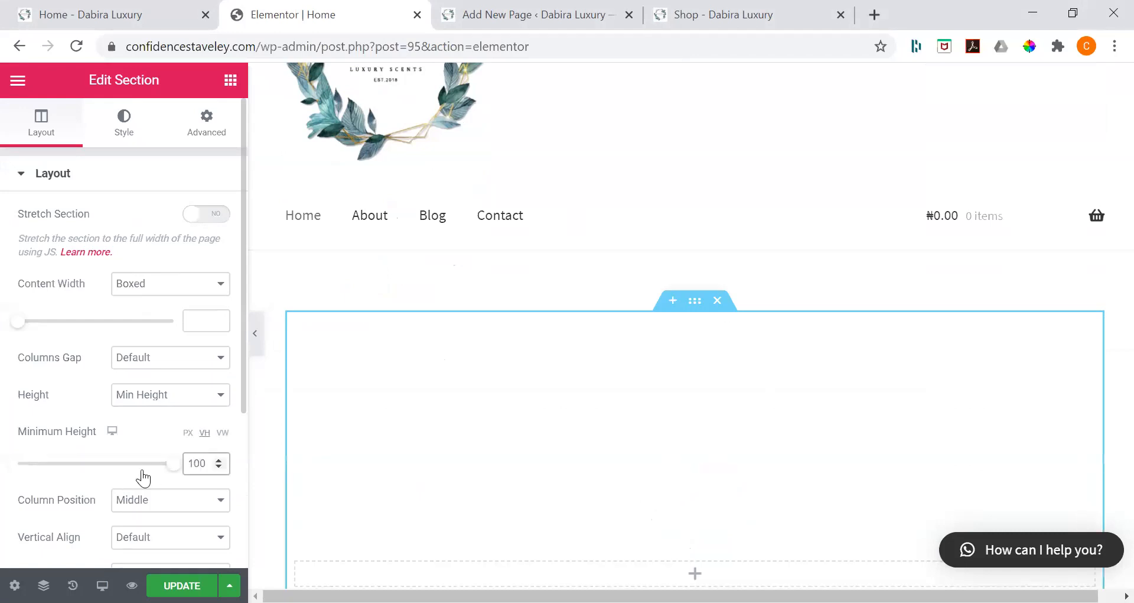
# Step: Try the Full Width option for the section's content width and review the remaining layout settings
pyautogui.click(150, 288)
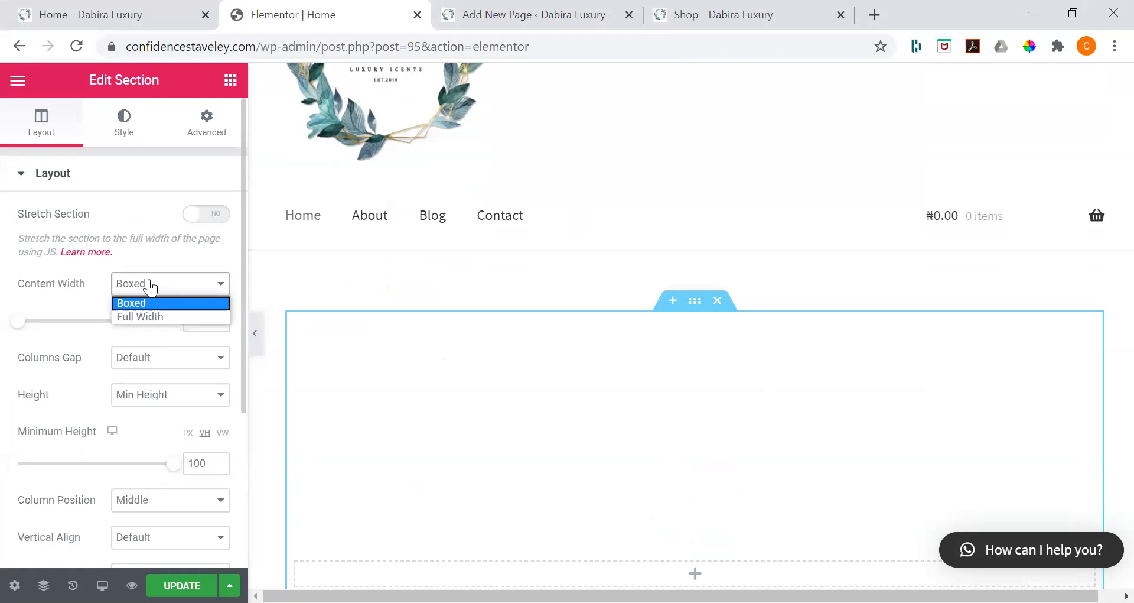
pyautogui.click(152, 317)
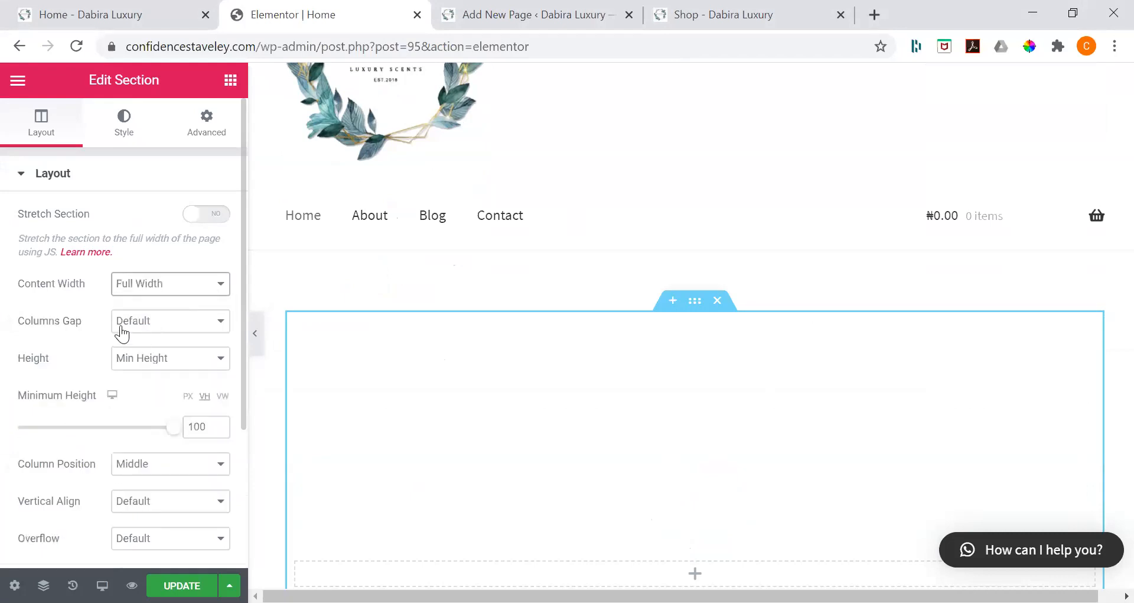
pyautogui.scroll(-2, 71, 399)
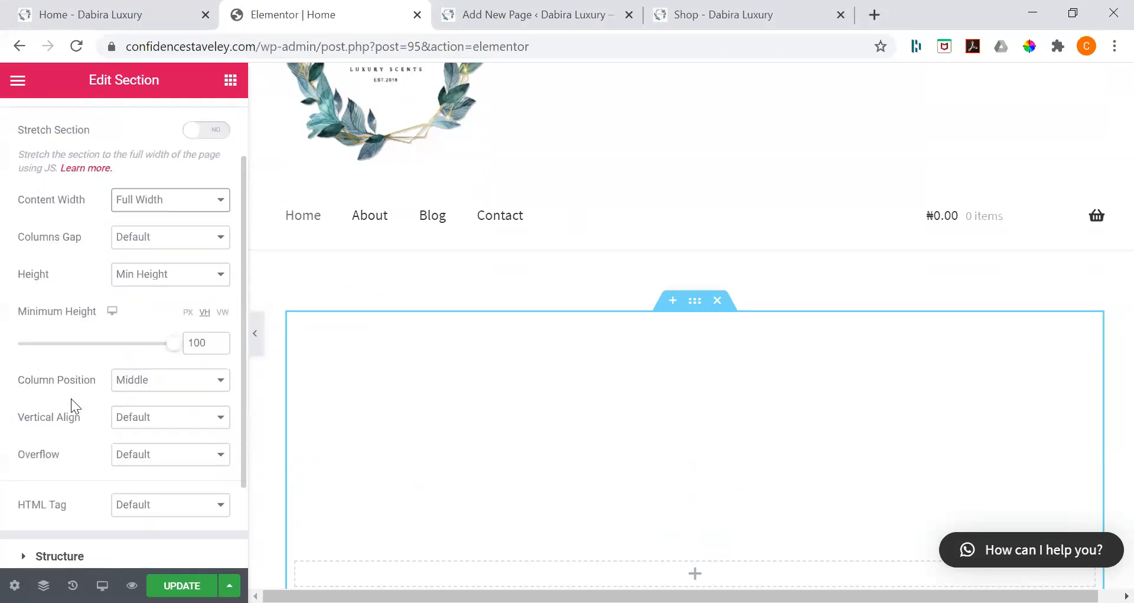
pyautogui.scroll(2, 71, 399)
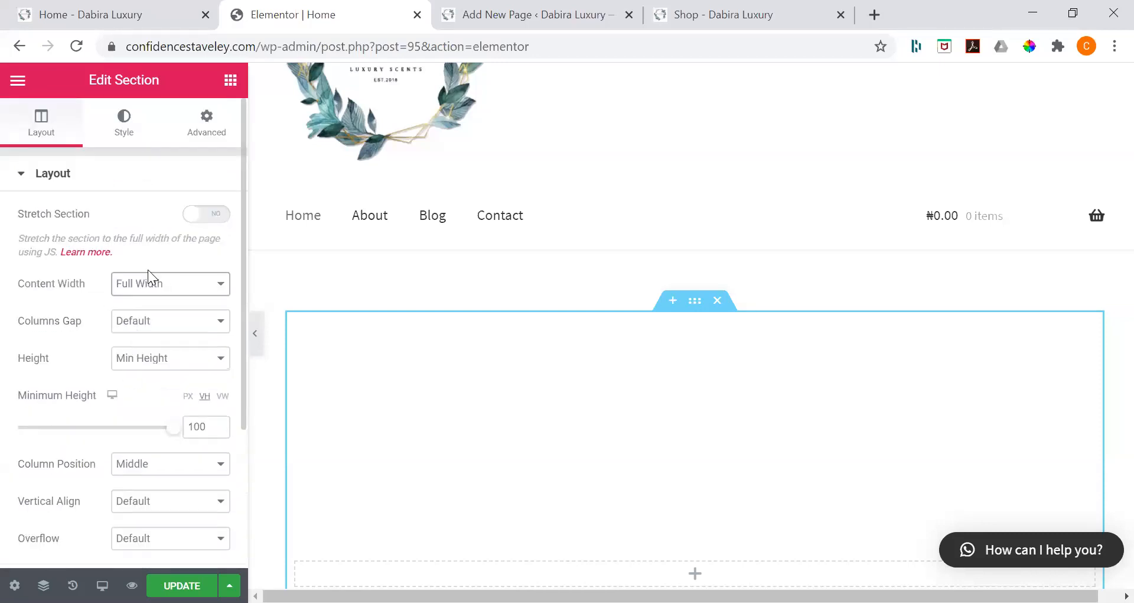
# Step: Set the section's content width to Boxed at 500 and save the page
pyautogui.click(120, 293)
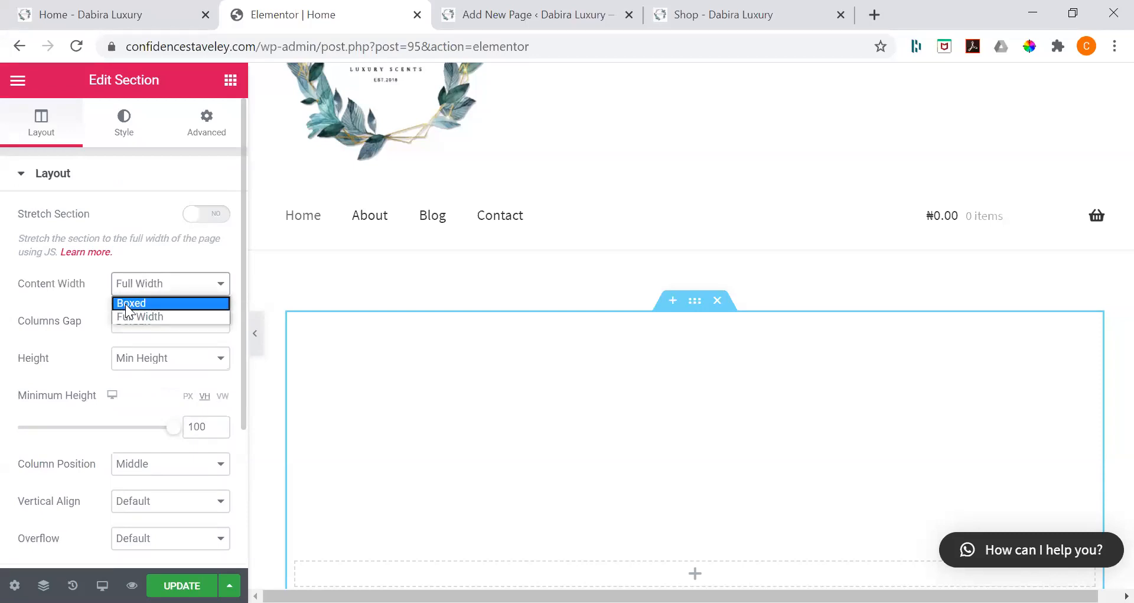
pyautogui.click(126, 304)
pyautogui.click(200, 320)
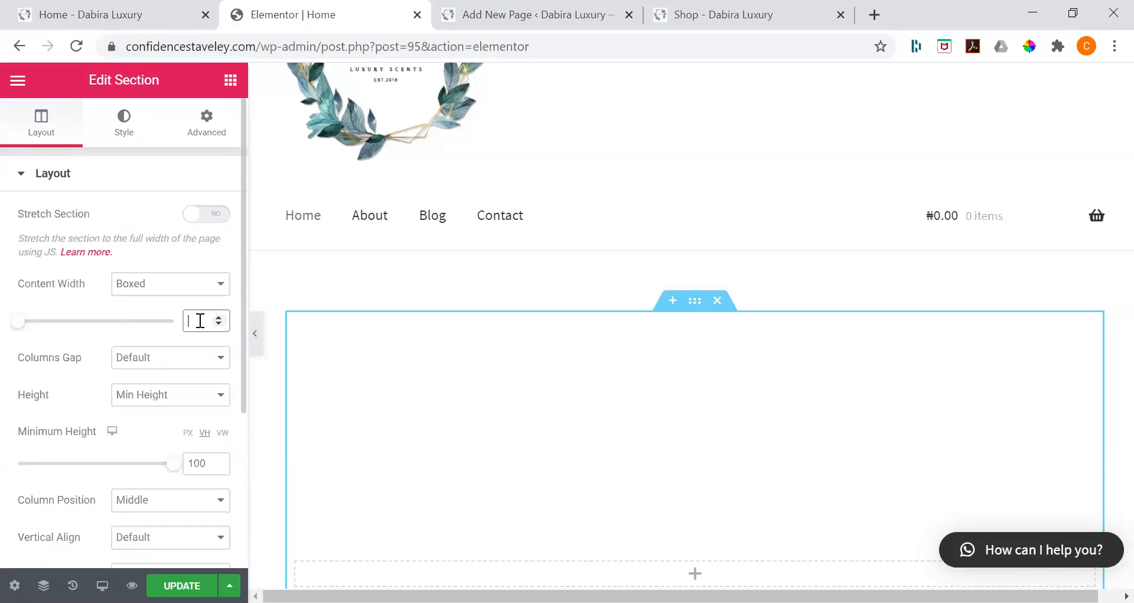
pyautogui.write('500')
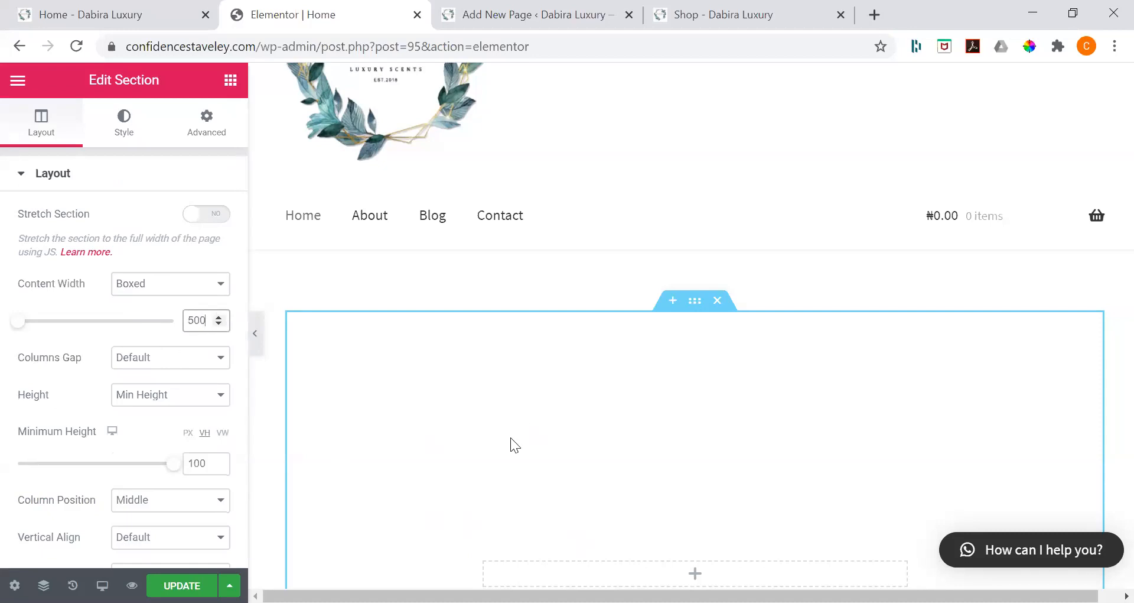
pyautogui.scroll(-2, 510, 437)
pyautogui.scroll(-3, 511, 437)
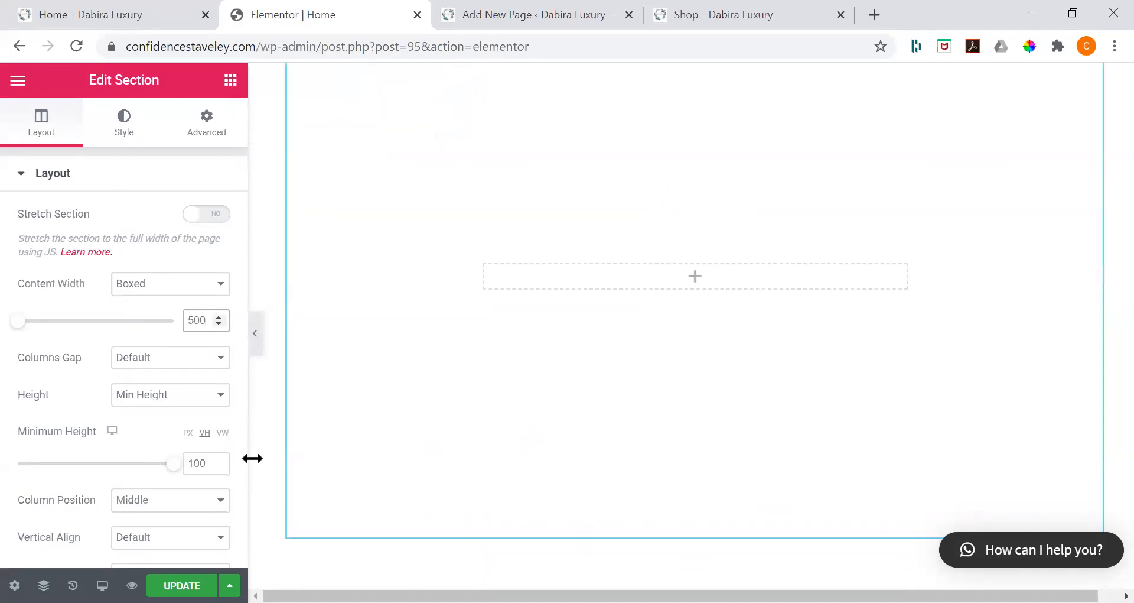
pyautogui.scroll(1, 253, 458)
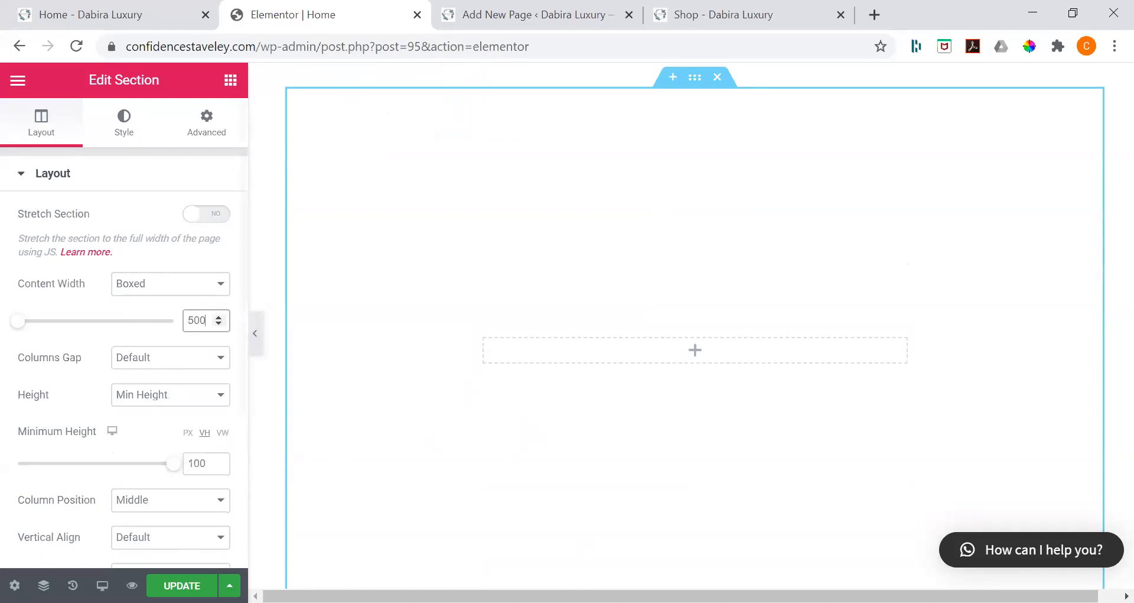
pyautogui.hotkey('ctrl', 's')
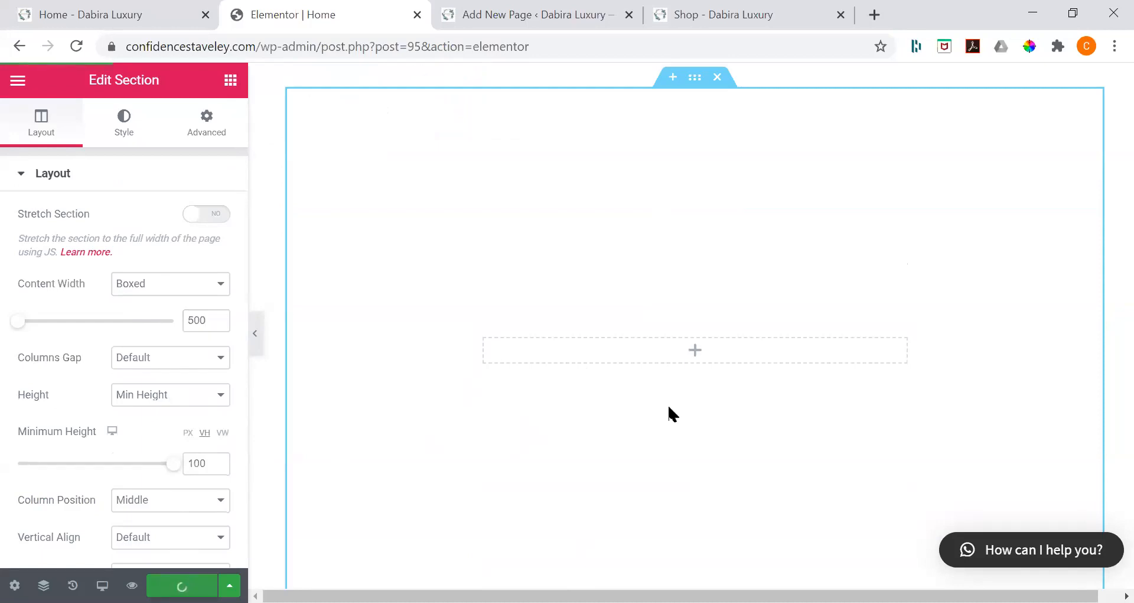
# Step: Add a Heading widget to the section's column and replace its title with "Dábírà Luxury"
pyautogui.click(209, 142)
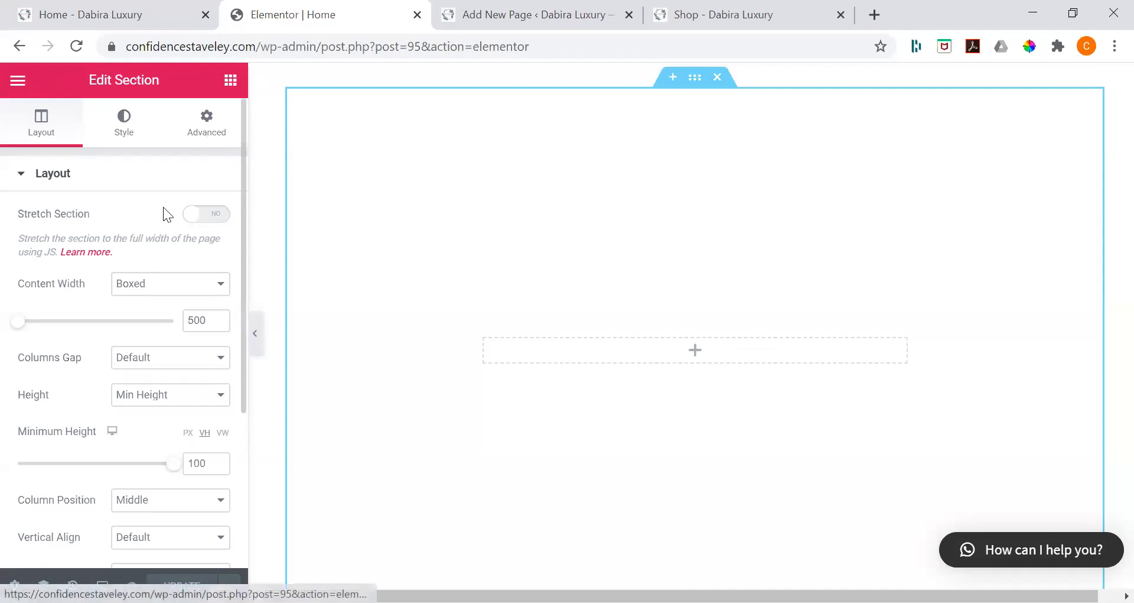
pyautogui.click(230, 79)
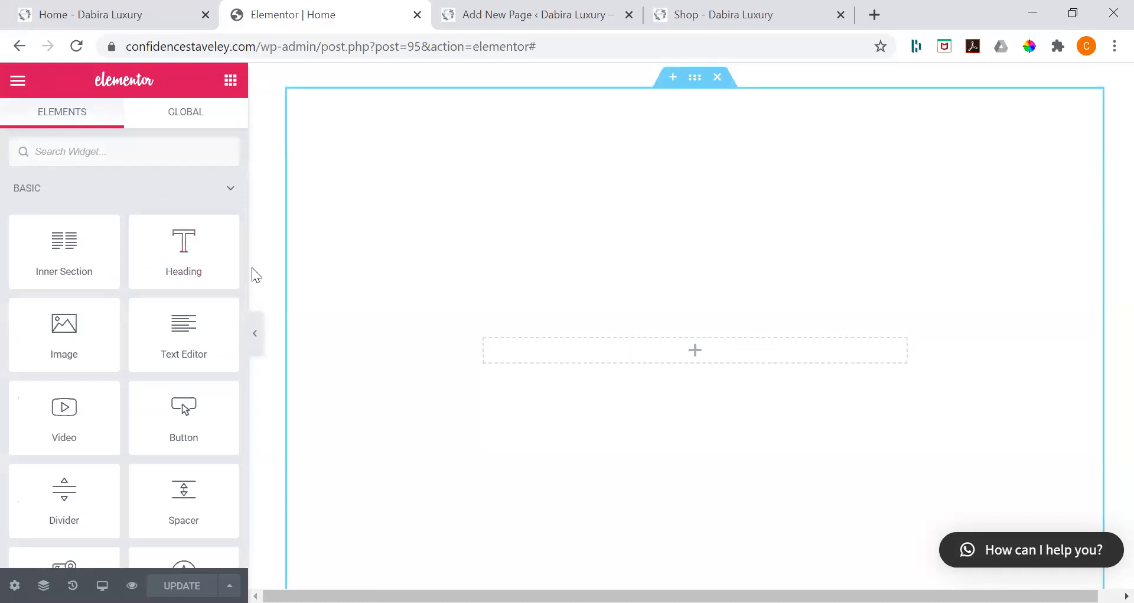
pyautogui.moveTo(210, 255); pyautogui.dragTo(679, 344)
pyautogui.click(862, 349)
pyautogui.hotkey('alt', 'Tab')
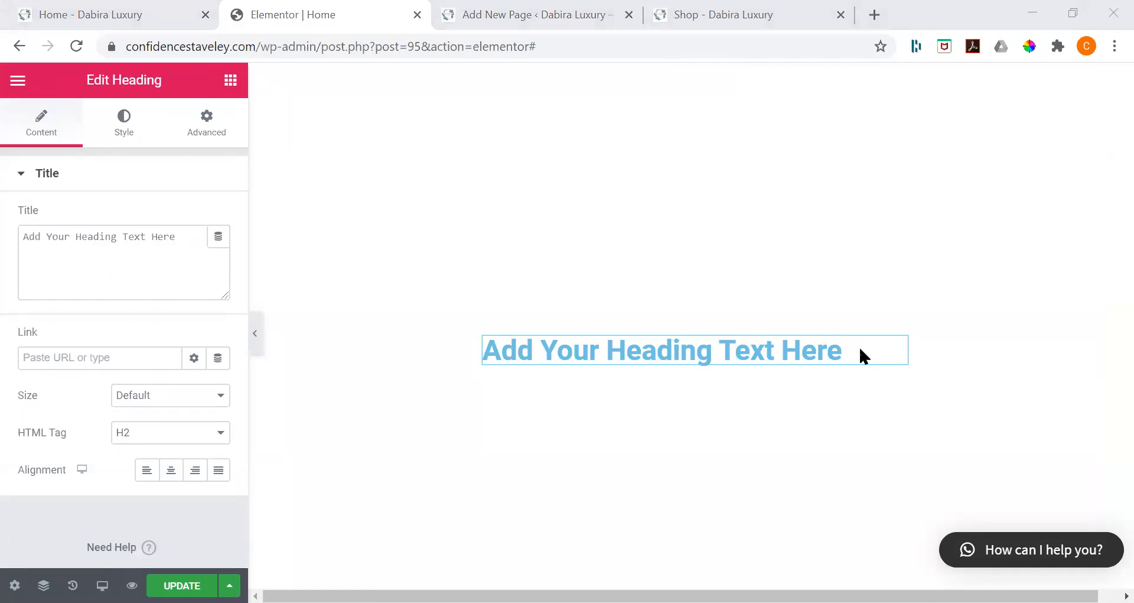
pyautogui.hotkey('alt', 'Tab')
pyautogui.hotkey('ctrl', 'a')
pyautogui.write('Dábírà Luxury')
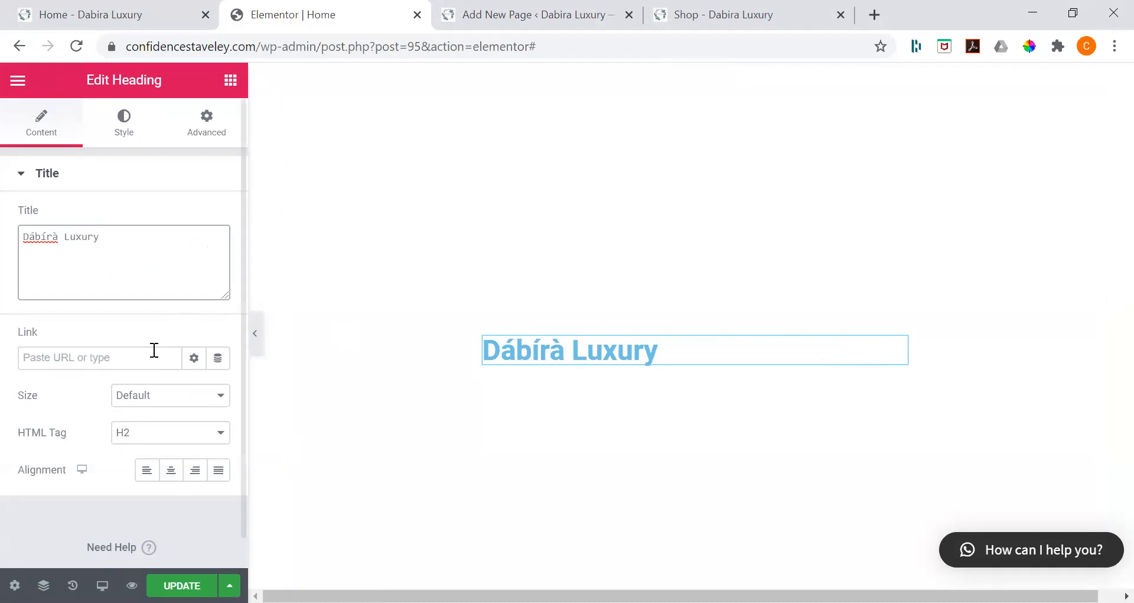
# Step: Set the heading's HTML tag to H3 and align it to the center
pyautogui.click(150, 433)
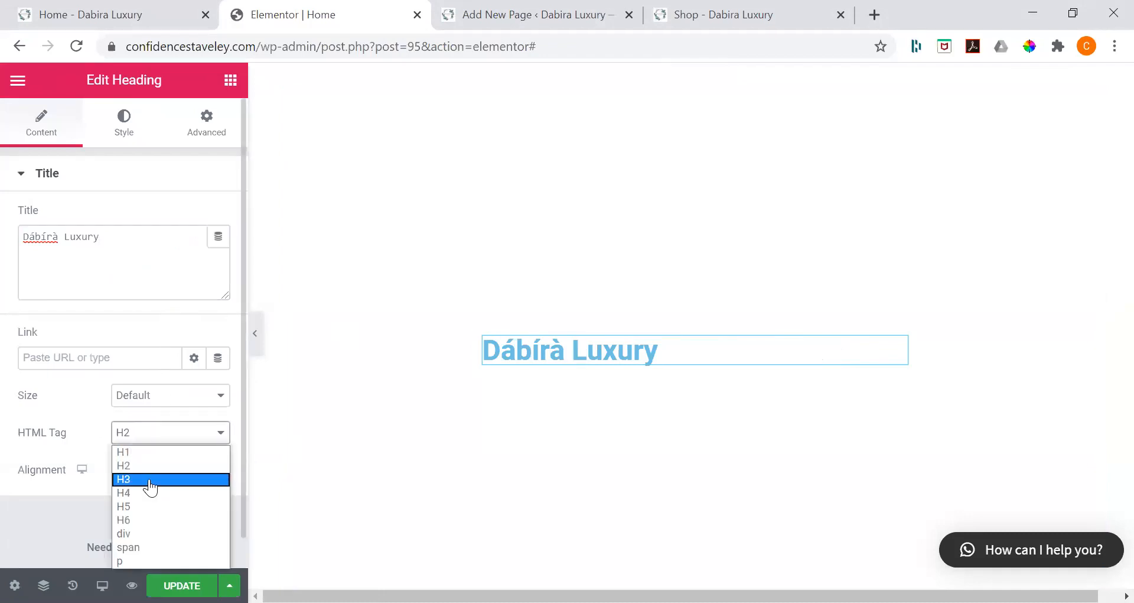
pyautogui.click(149, 479)
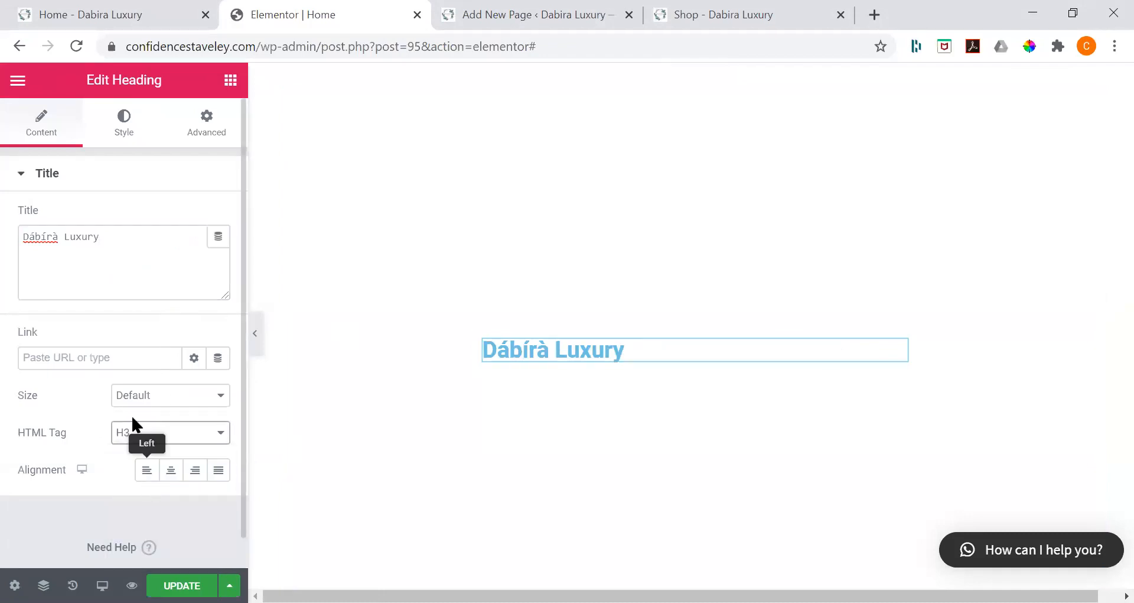
pyautogui.click(180, 476)
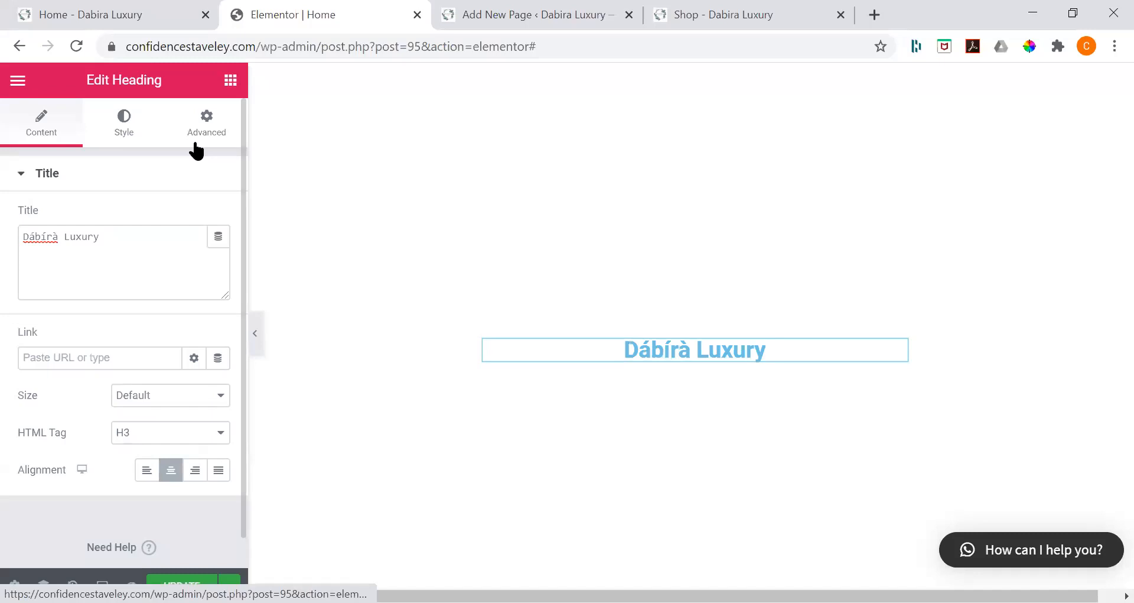
# Step: Try an 80 px margin on all sides of the heading and reset the margins to 0
pyautogui.click(196, 144)
pyautogui.click(32, 247)
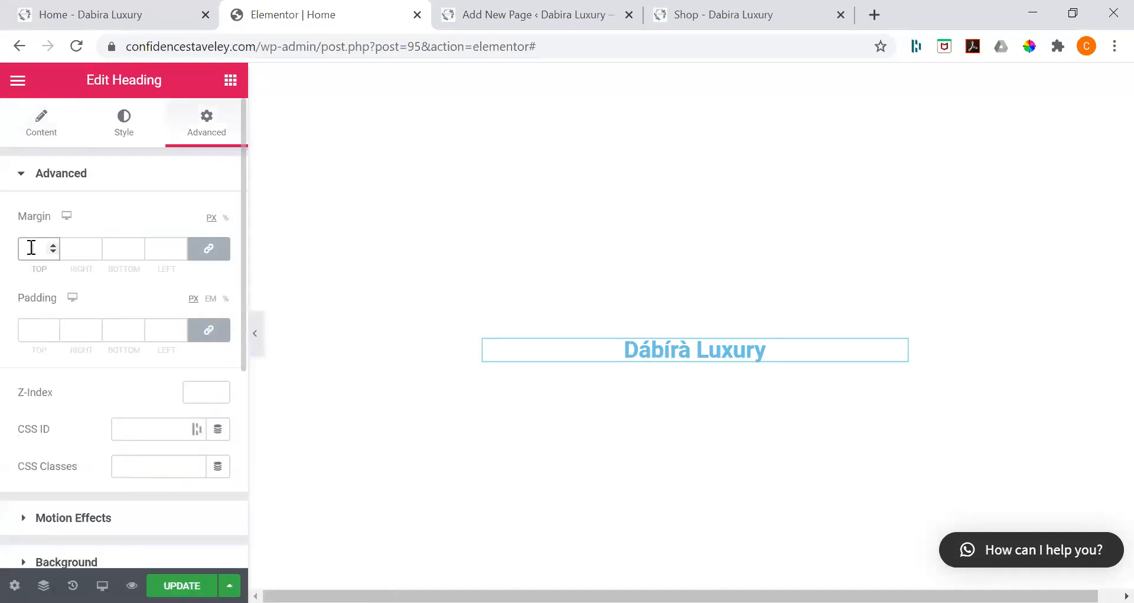
pyautogui.write('80')
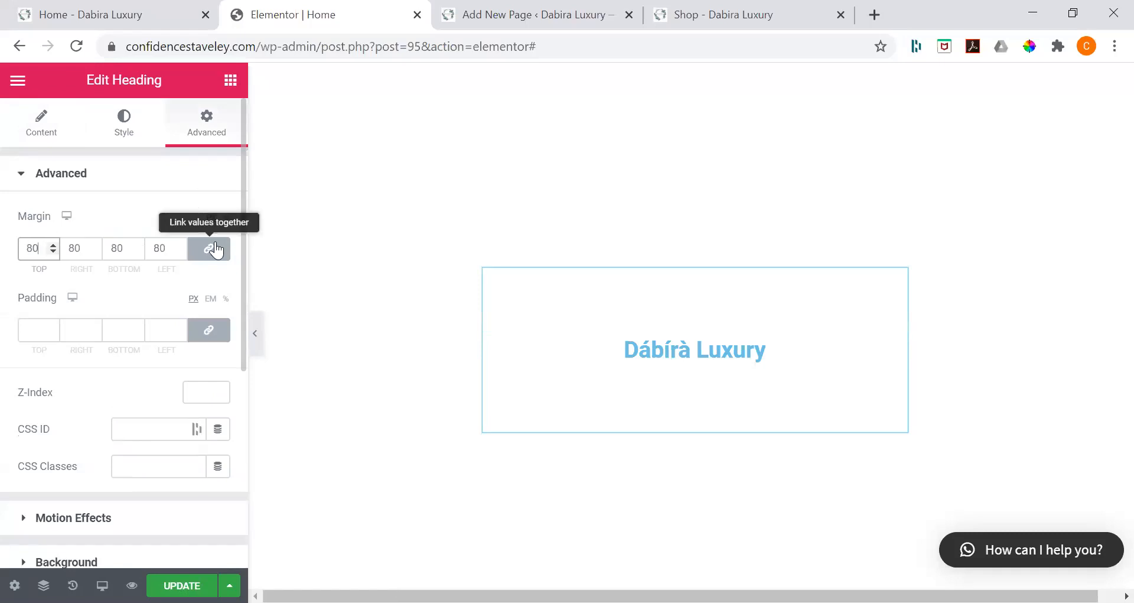
pyautogui.press('BackSpace')
pyautogui.press('BackSpace')
pyautogui.write('0')
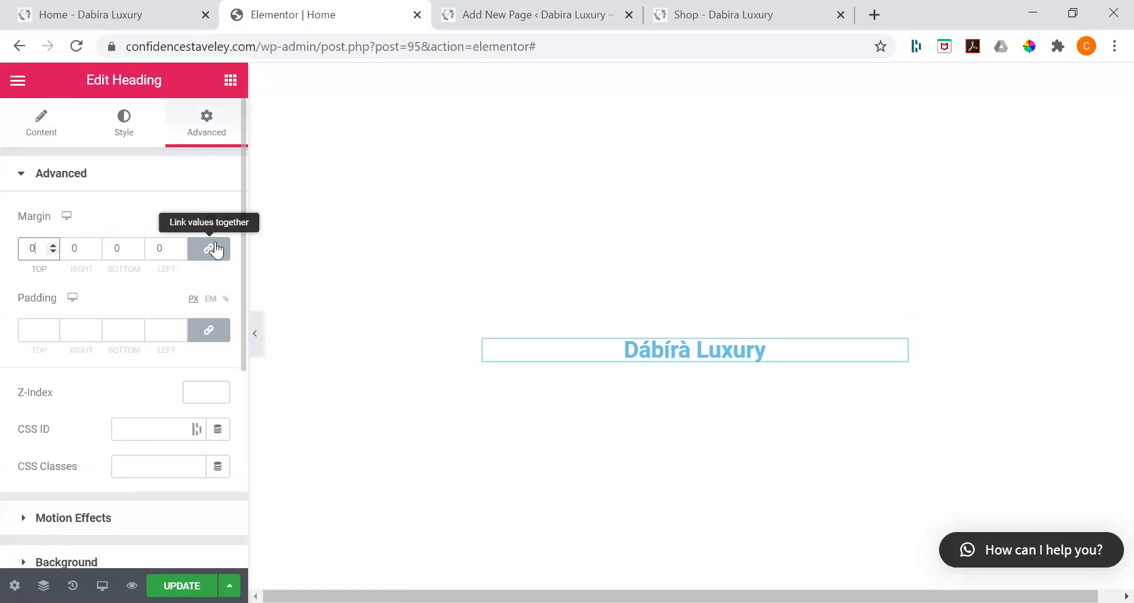
# Step: Keep the heading's margin values linked and set all four margins to 80 px
pyautogui.click(216, 250)
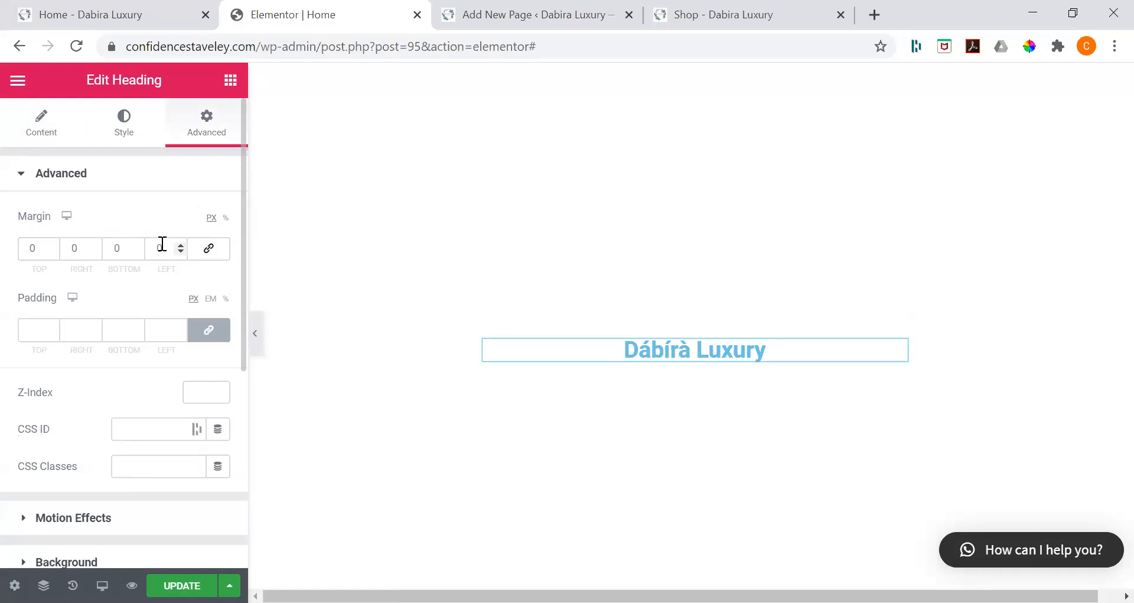
pyautogui.click(212, 250)
pyautogui.click(38, 248)
pyautogui.press('BackSpace')
pyautogui.write('80')
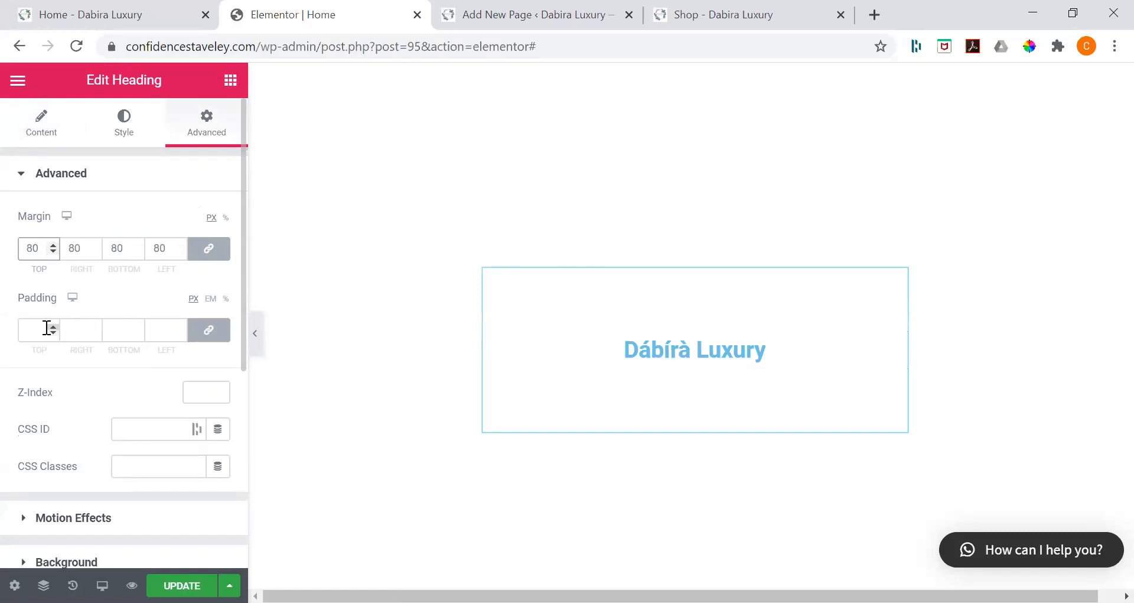
# Step: Unlink the heading's margins, try a bottom margin of 0 on its own, and relink the values
pyautogui.click(220, 250)
pyautogui.doubleClick(123, 249)
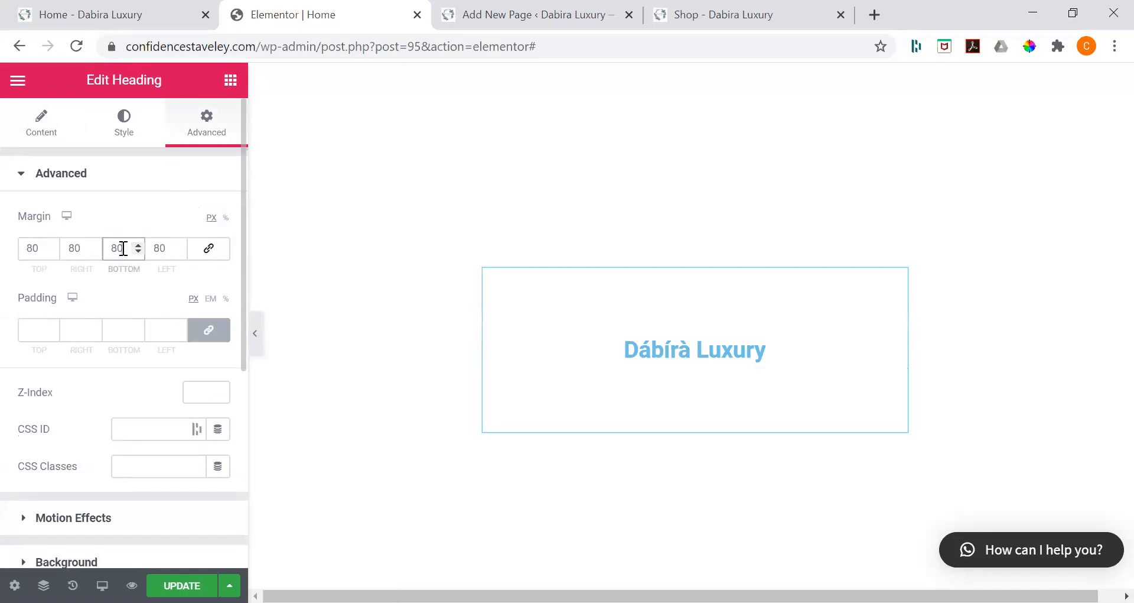
pyautogui.write('00')
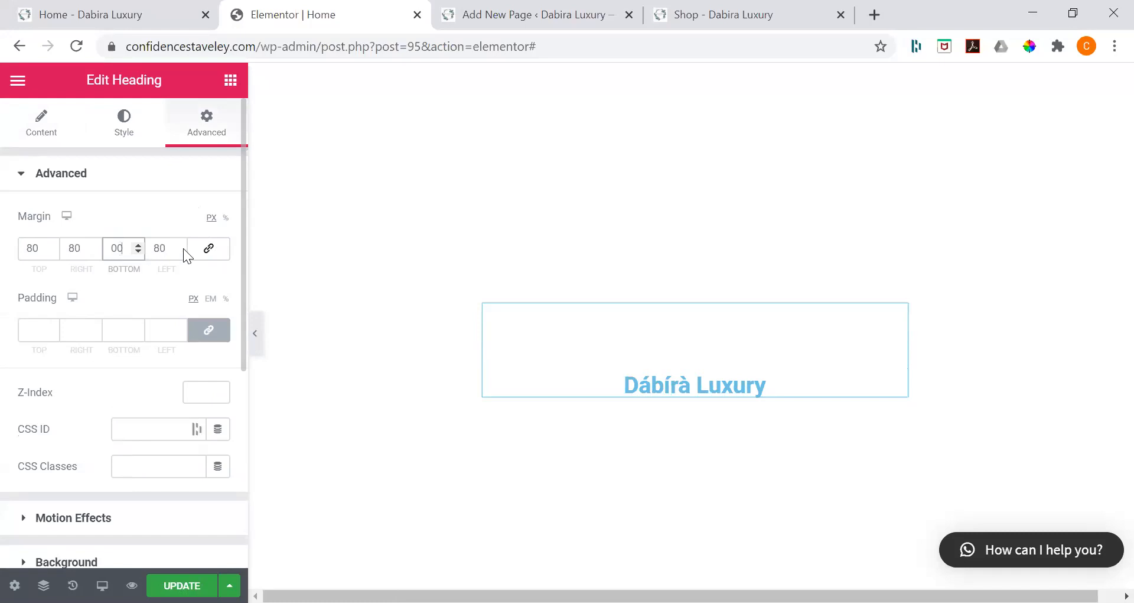
pyautogui.click(209, 254)
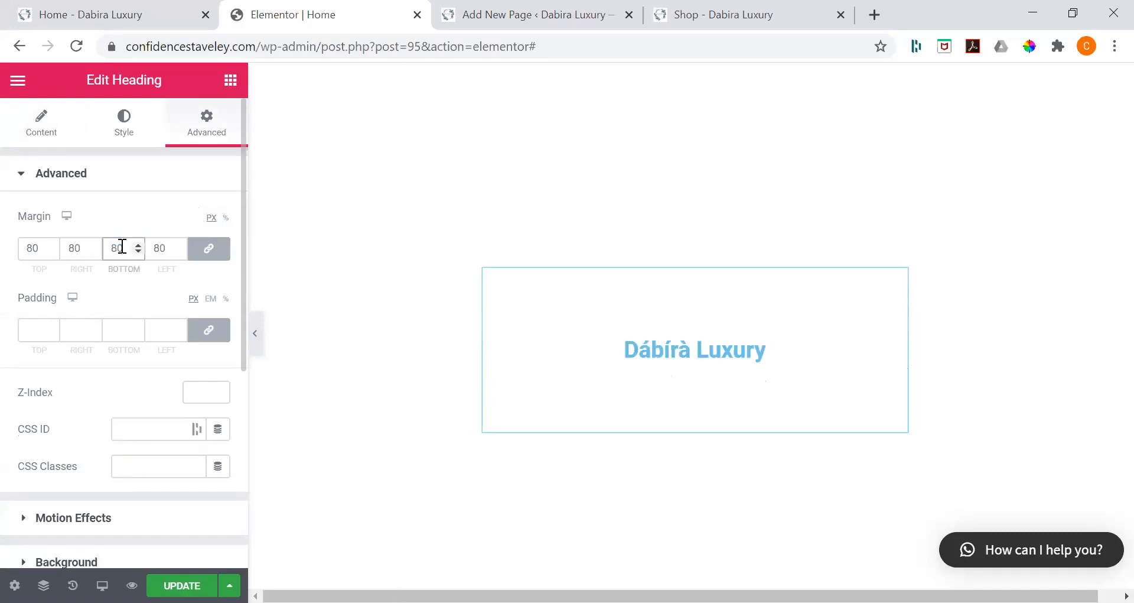
# Step: Set the heading's linked margins to 0 and its padding to 80 px on all sides
pyautogui.doubleClick(122, 247)
pyautogui.write('0')
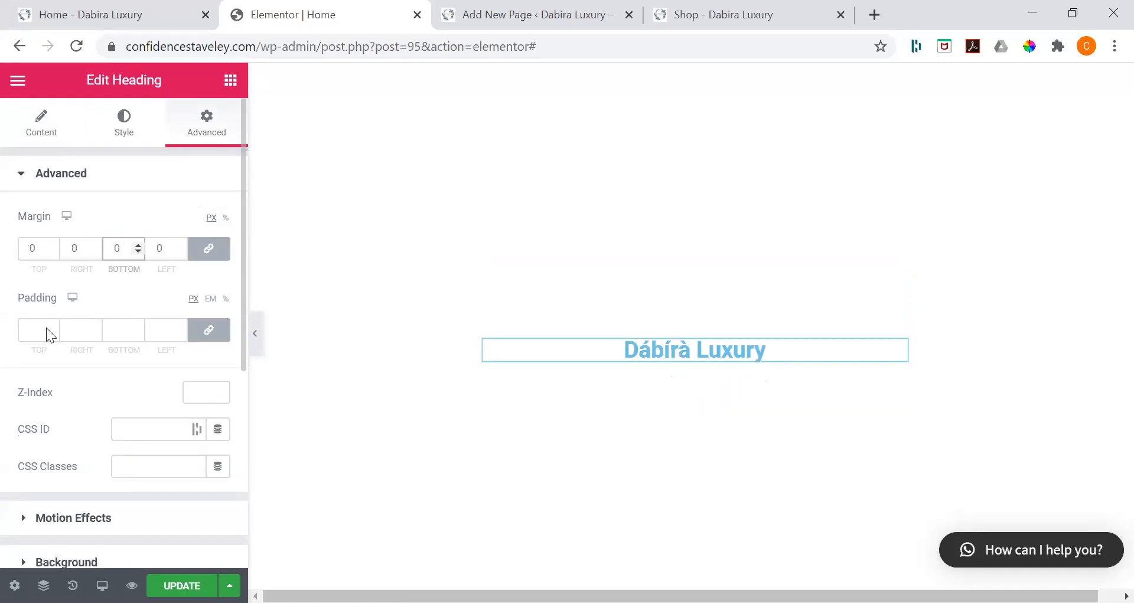
pyautogui.click(48, 327)
pyautogui.write('80')
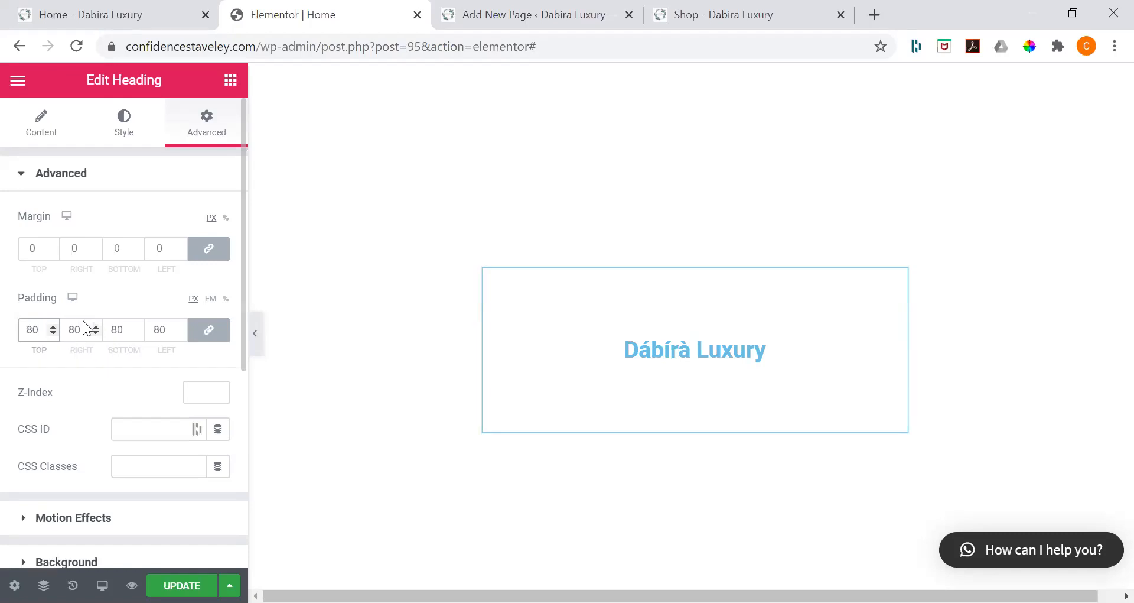
pyautogui.scroll(-3, 83, 320)
pyautogui.scroll(3, 92, 289)
pyautogui.scroll(-4, 92, 292)
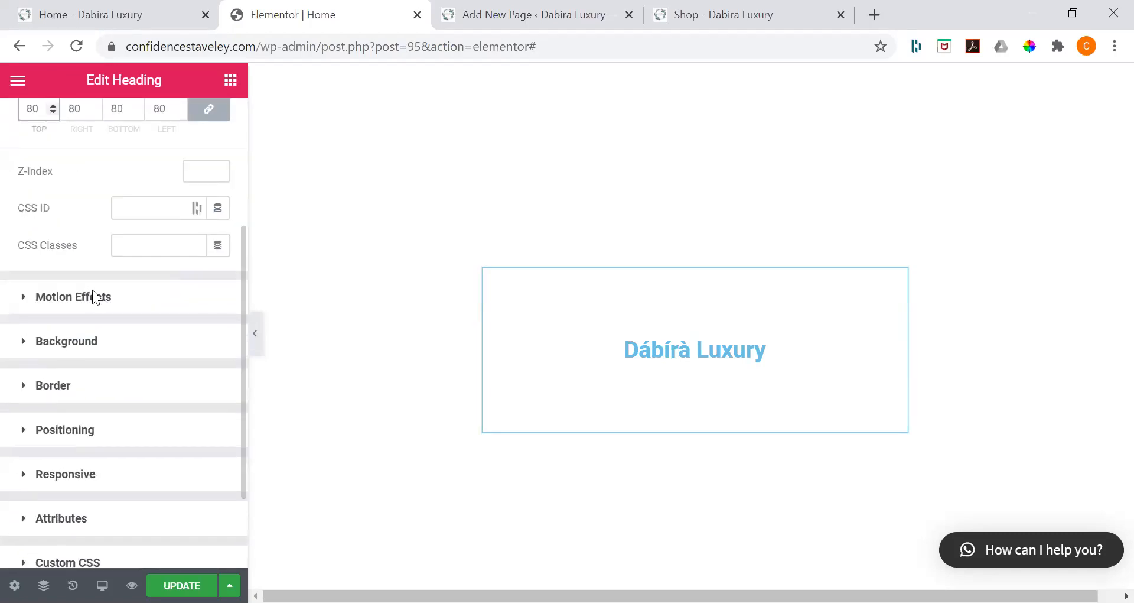
pyautogui.scroll(-2, 92, 290)
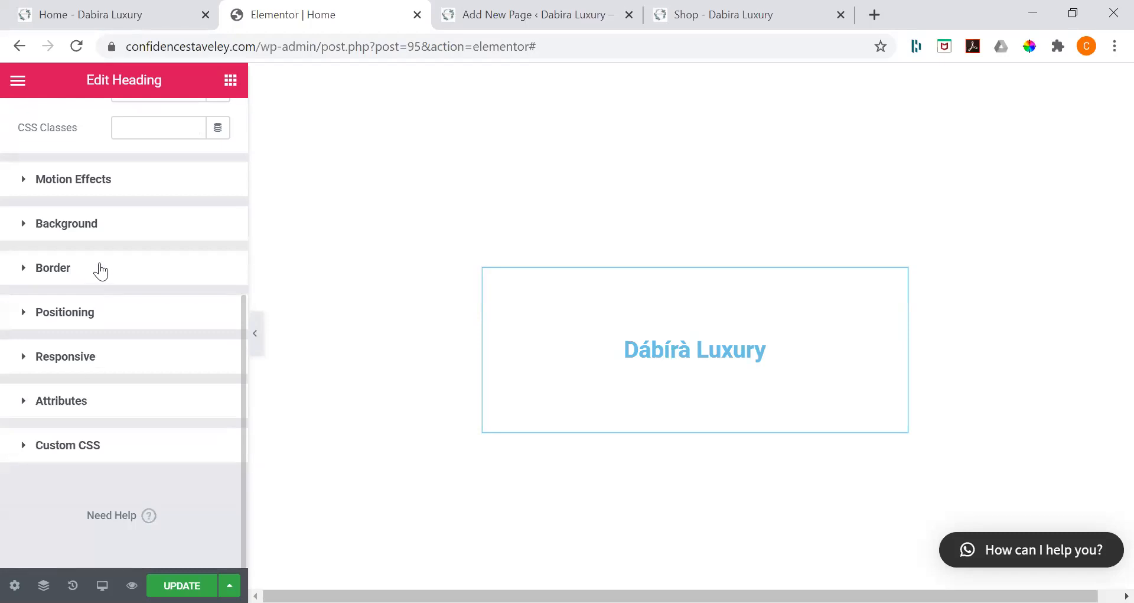
pyautogui.scroll(4, 101, 267)
pyautogui.scroll(2, 130, 153)
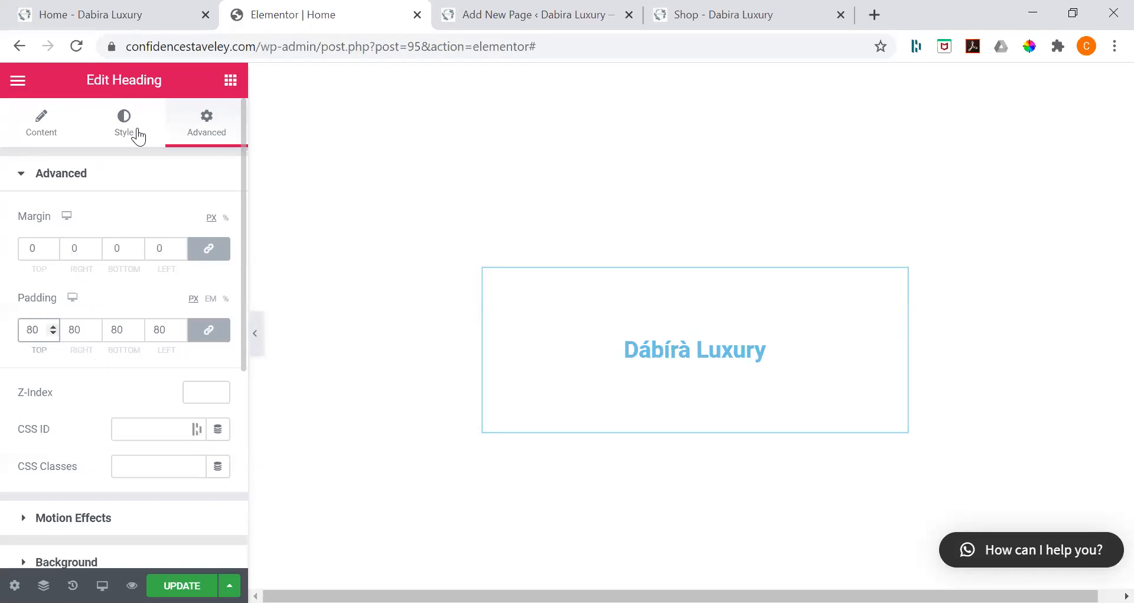
# Step: Change the Dábírà Luxury heading's text color to the green swatch from the saved colors
pyautogui.click(136, 135)
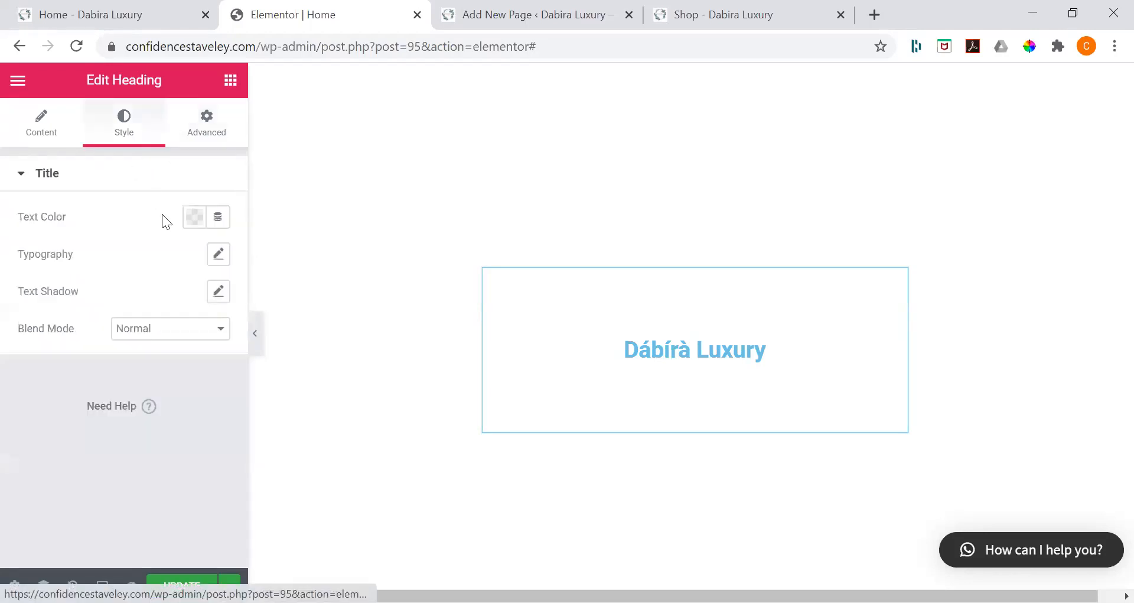
pyautogui.click(194, 219)
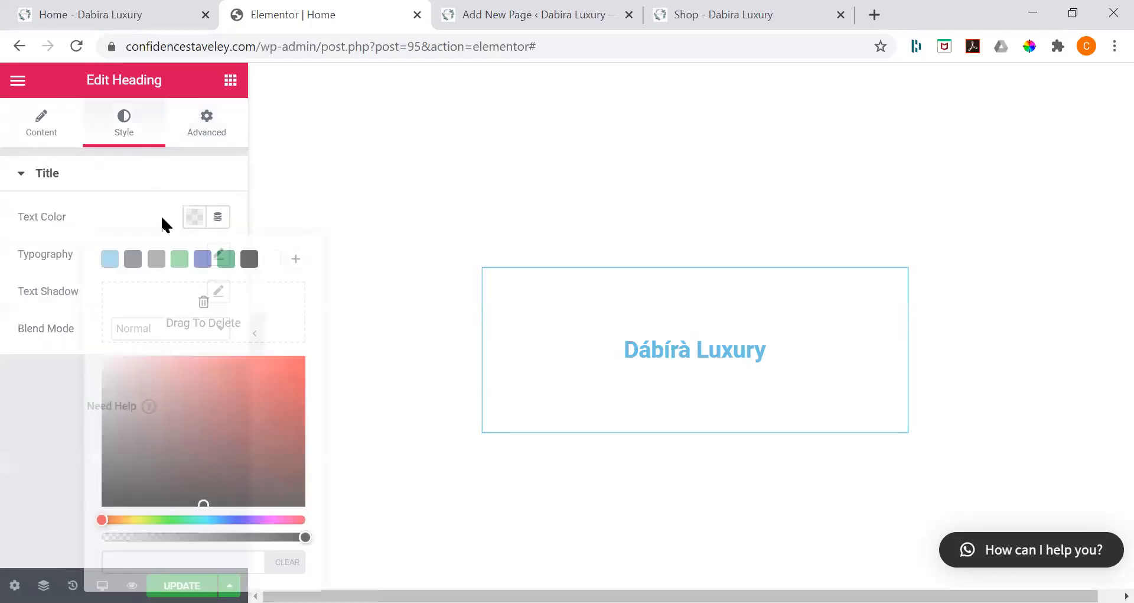
pyautogui.click(225, 260)
pyautogui.click(195, 219)
# Step: Set the heading's typography to the Uppercase transform with a font size of 86 px
pyautogui.click(216, 257)
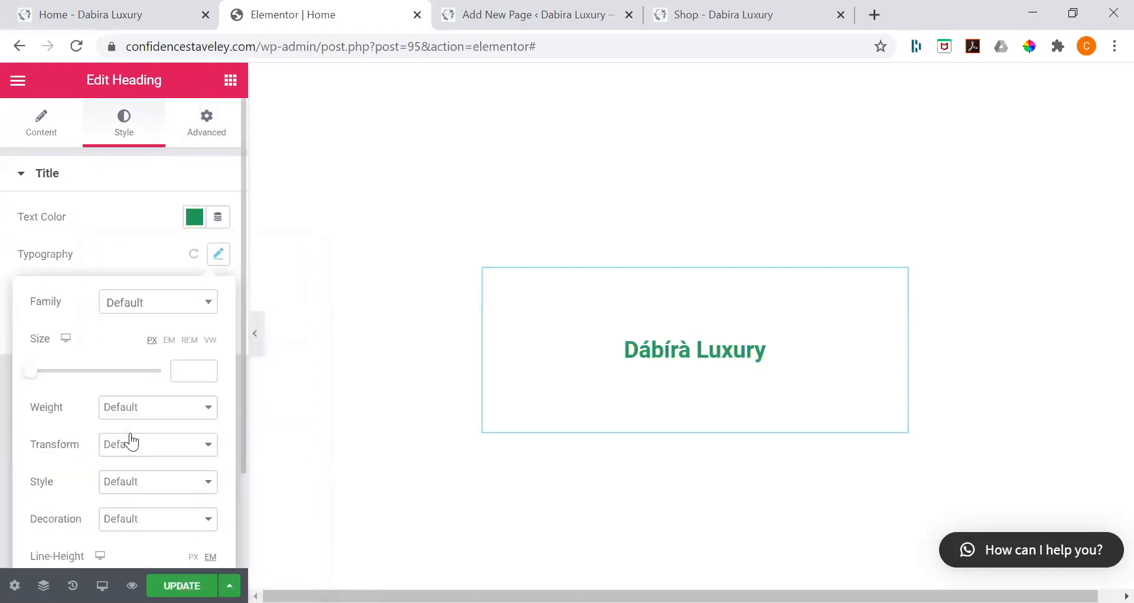
pyautogui.click(131, 442)
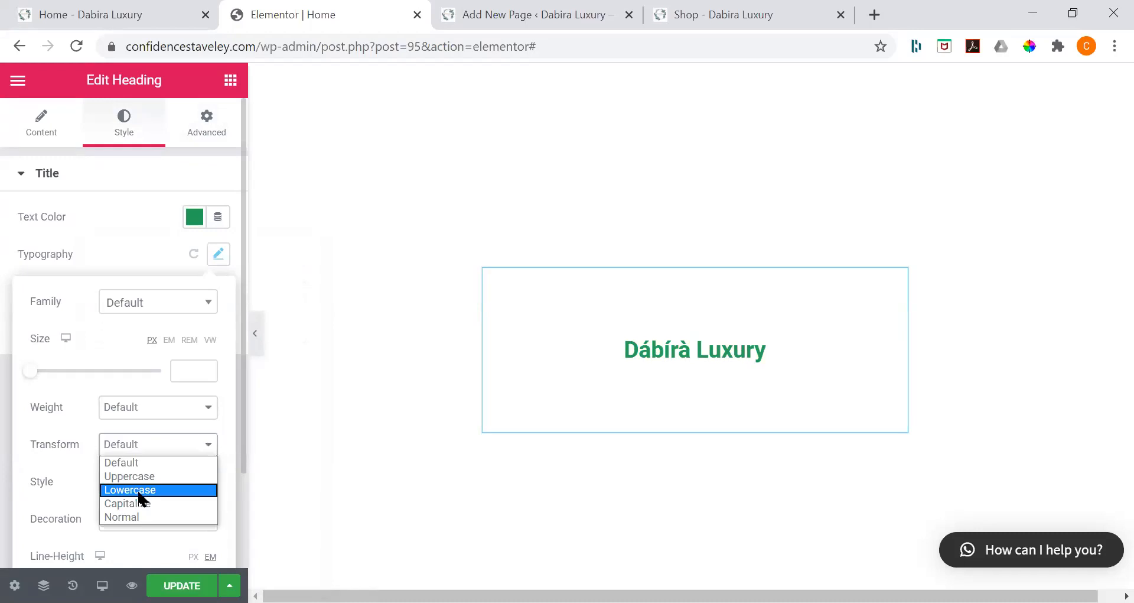
pyautogui.click(127, 476)
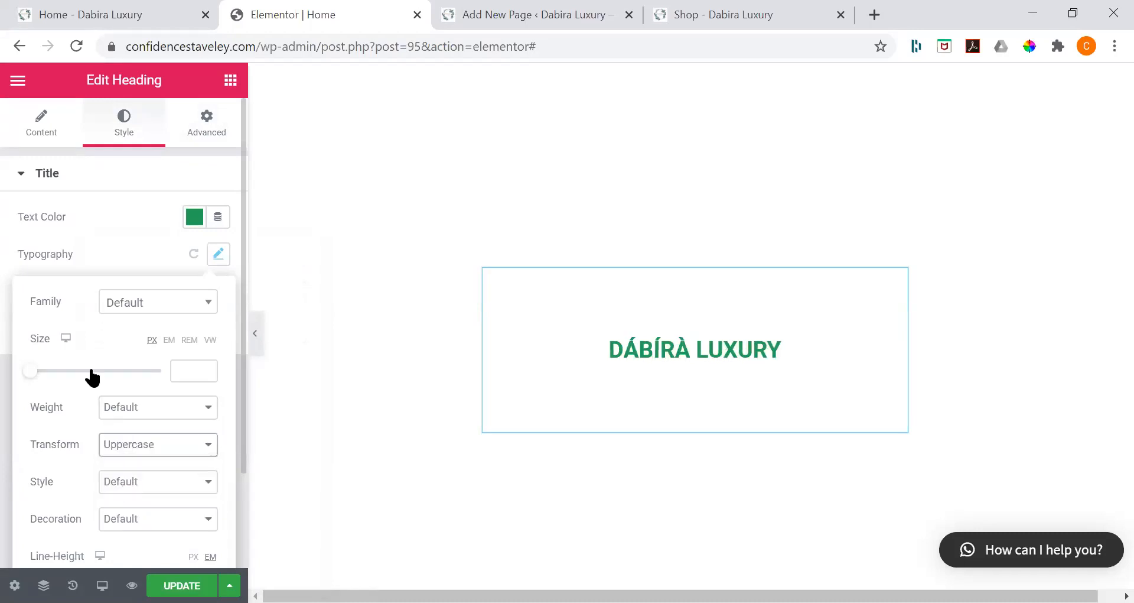
pyautogui.scroll(-1, 165, 366)
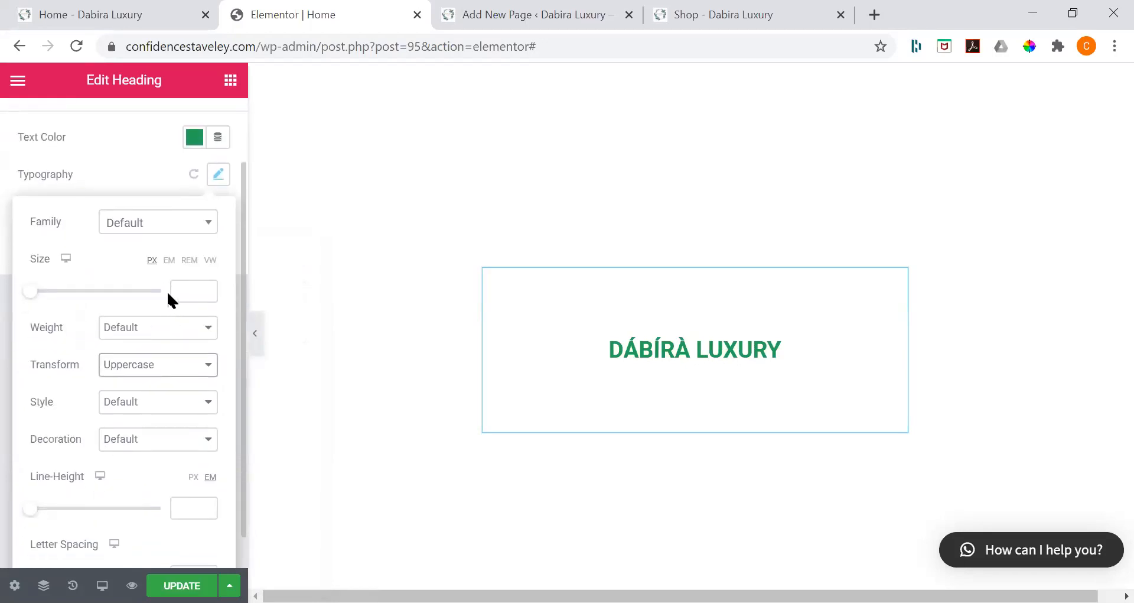
pyautogui.click(172, 292)
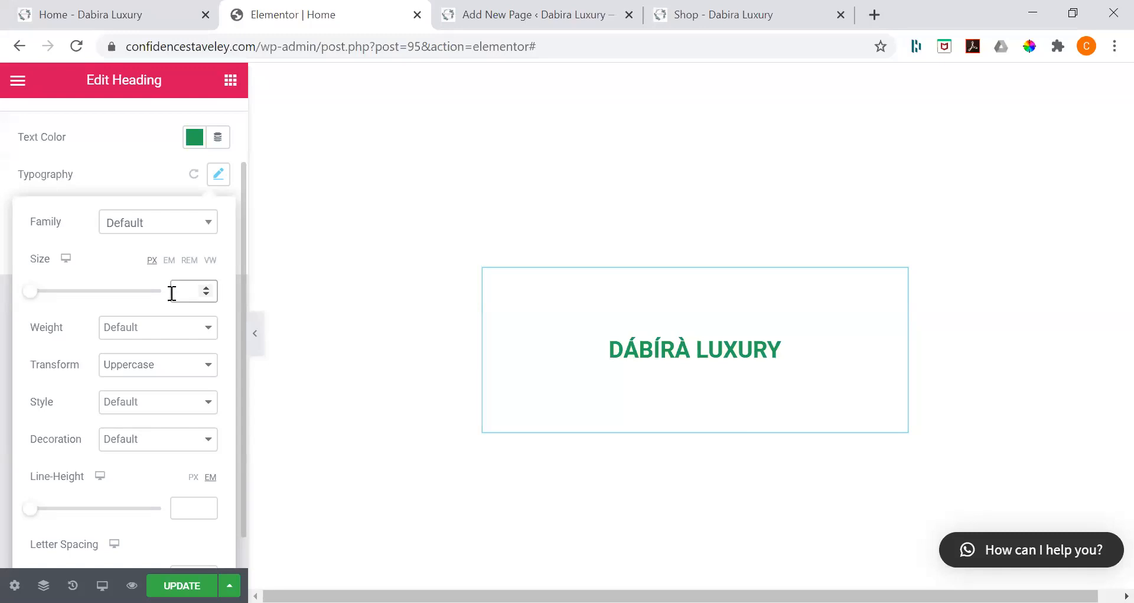
pyautogui.write('86')
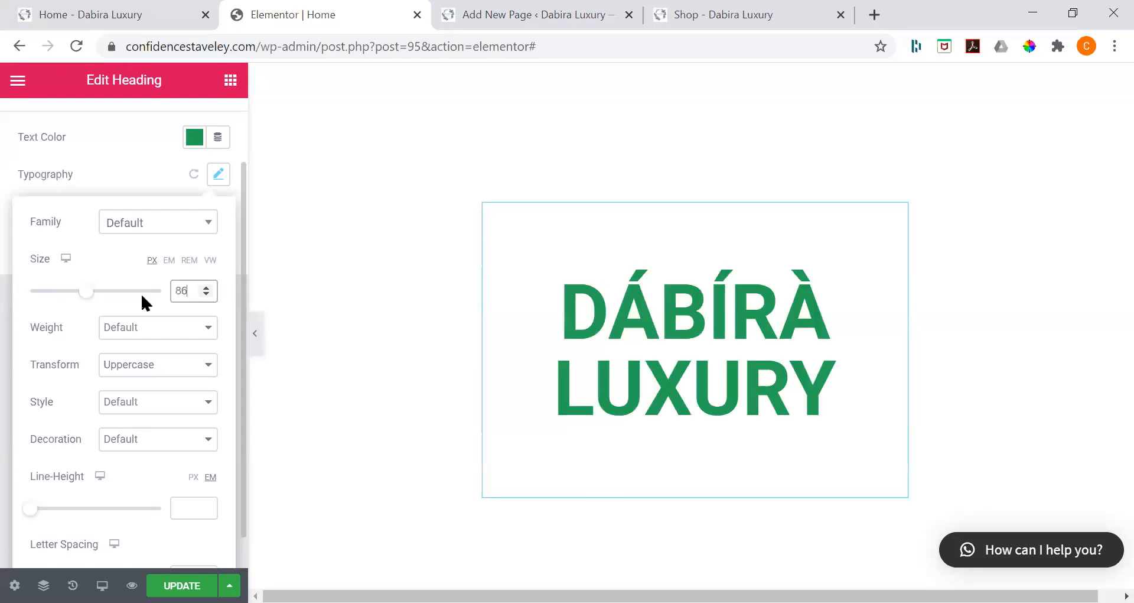
# Step: Set the heading's font weight to 700
pyautogui.click(149, 328)
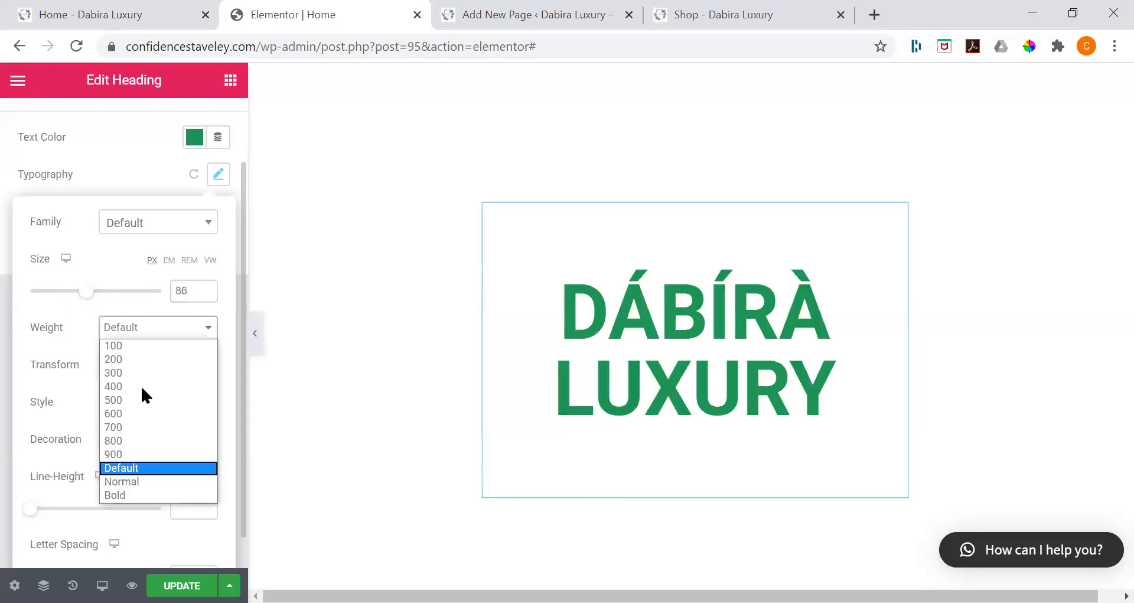
pyautogui.press('Up')
pyautogui.click(130, 426)
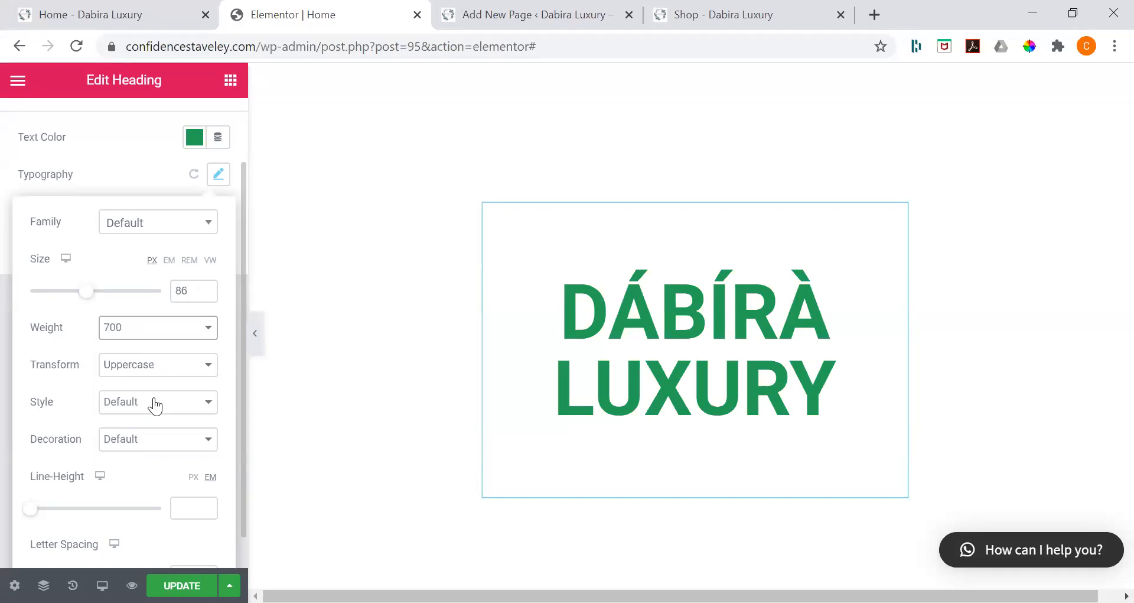
# Step: Set the heading's letter spacing to -1.5 and save the update to the page
pyautogui.scroll(-1, 155, 405)
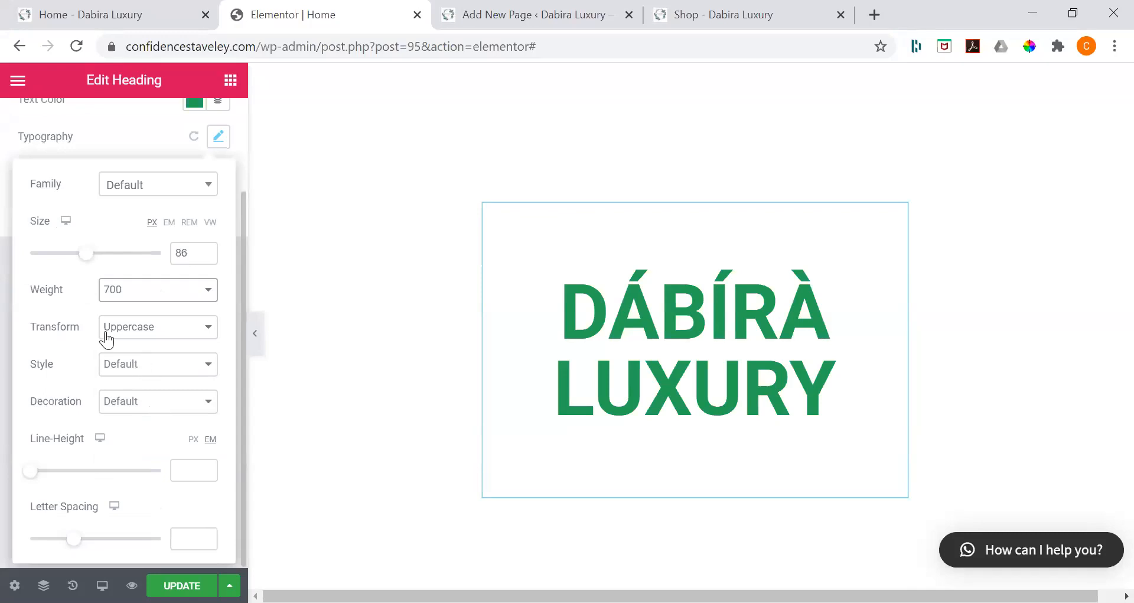
pyautogui.click(193, 540)
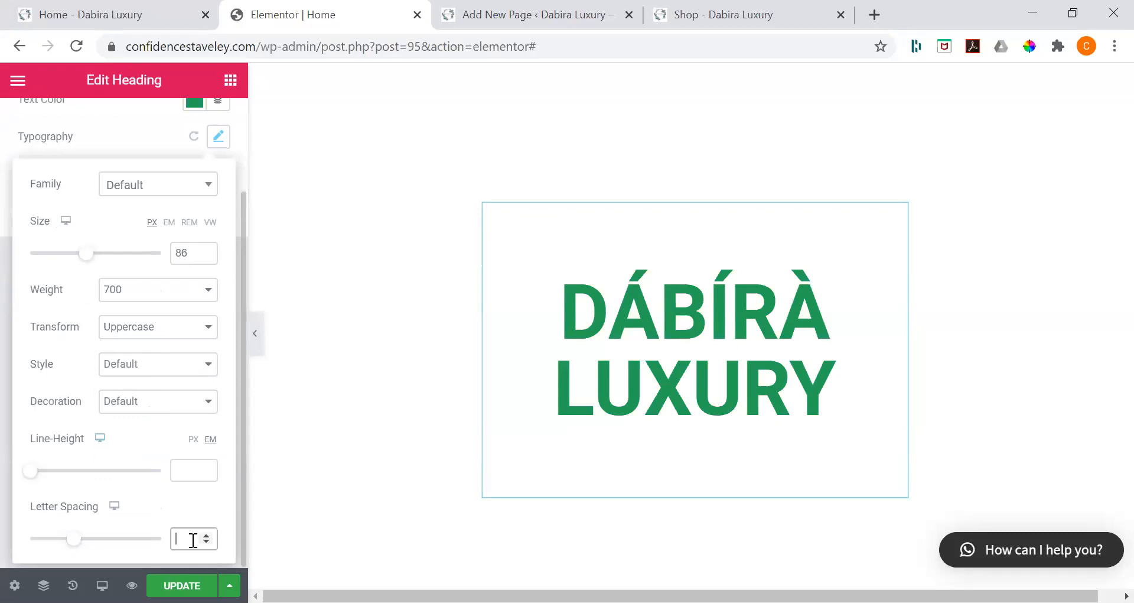
pyautogui.write('1.5')
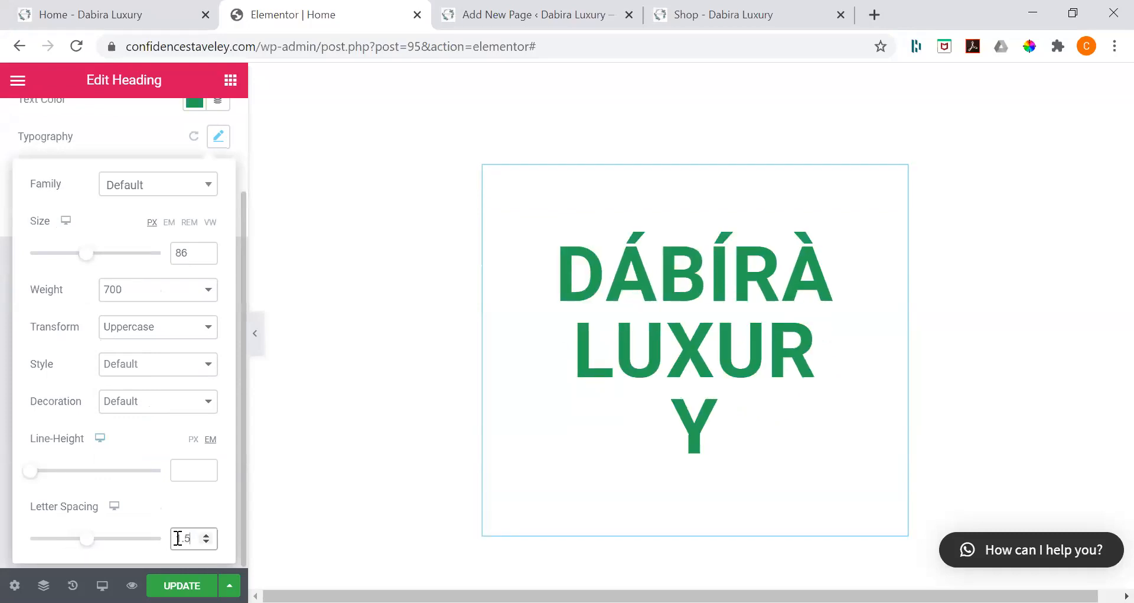
pyautogui.click(177, 537)
pyautogui.write('1')
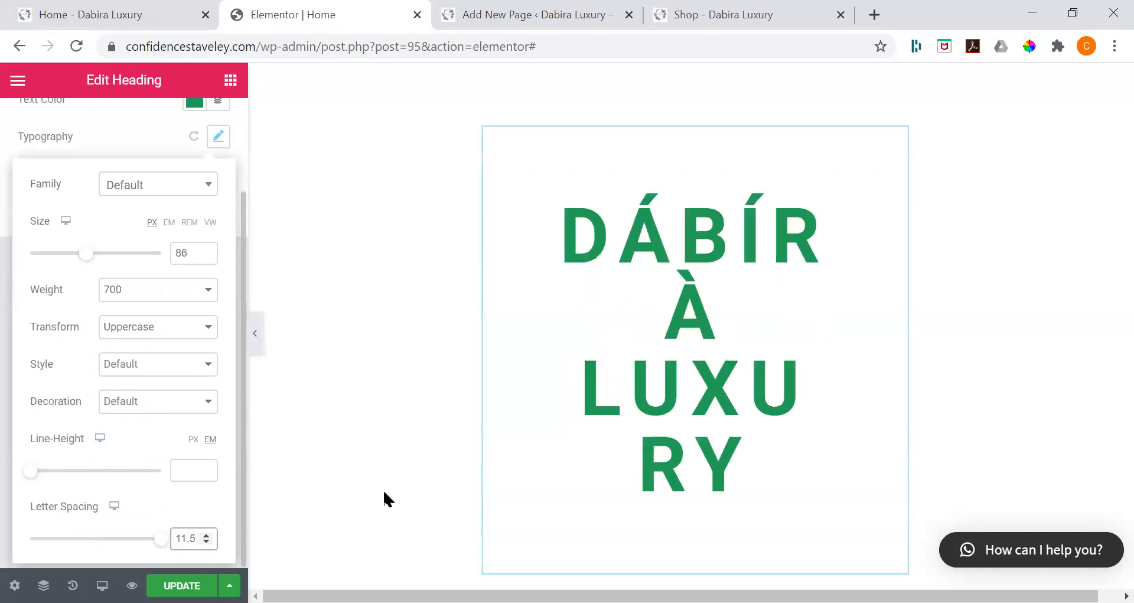
pyautogui.press('BackSpace')
pyautogui.write('-')
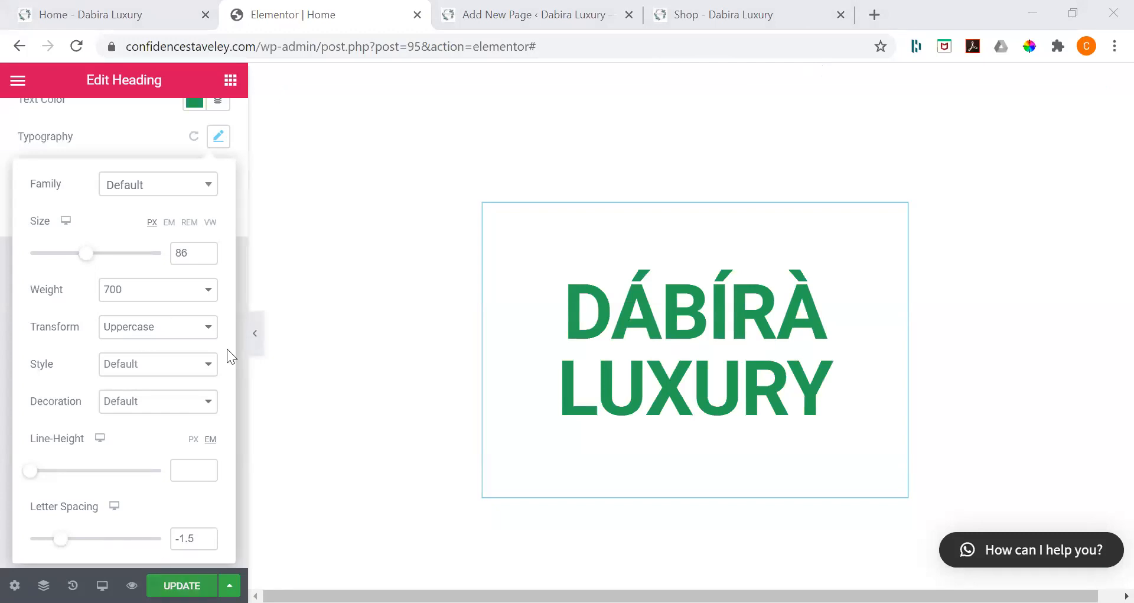
pyautogui.click(182, 584)
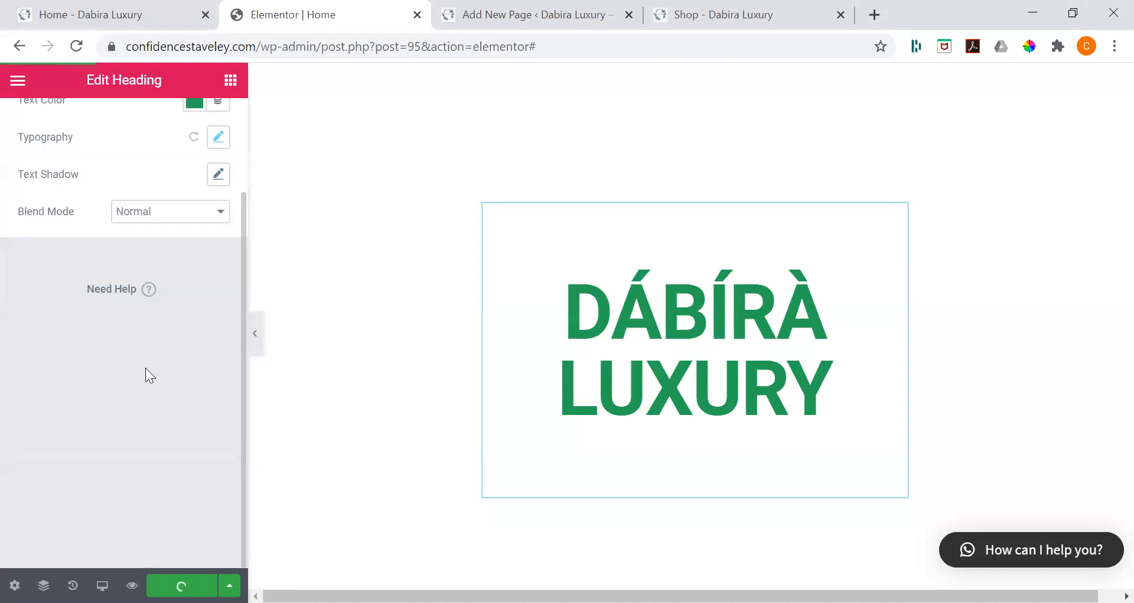
# Step: Add a second Heading widget below the DÁBÍRÀ LUXURY heading with the title "Explore over 50 affrodable home fragraces"
pyautogui.click(228, 87)
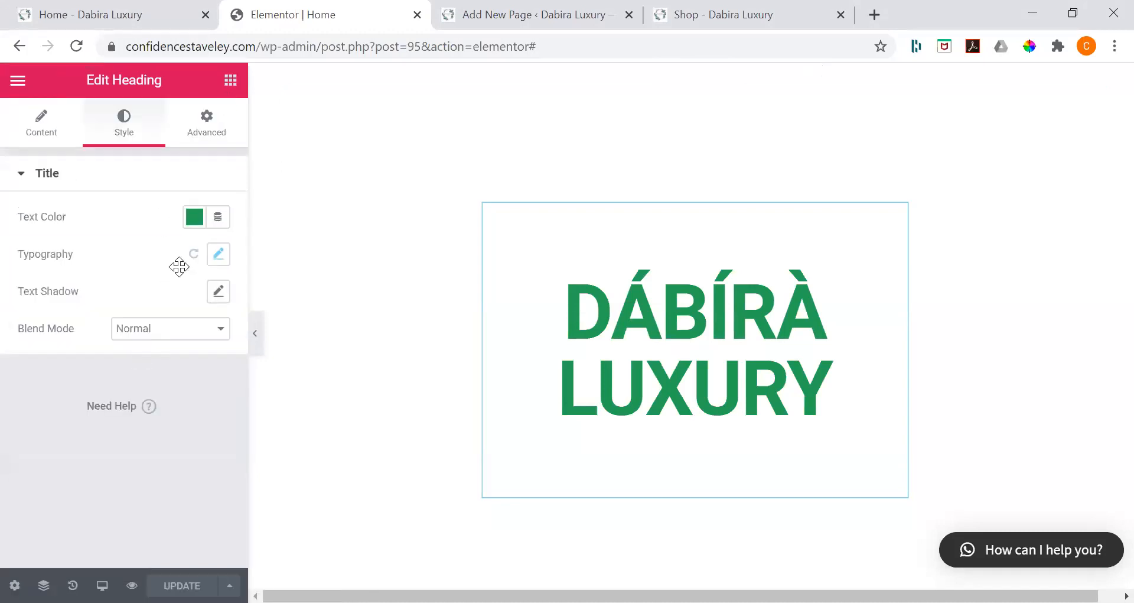
pyautogui.moveTo(190, 269); pyautogui.dragTo(568, 500)
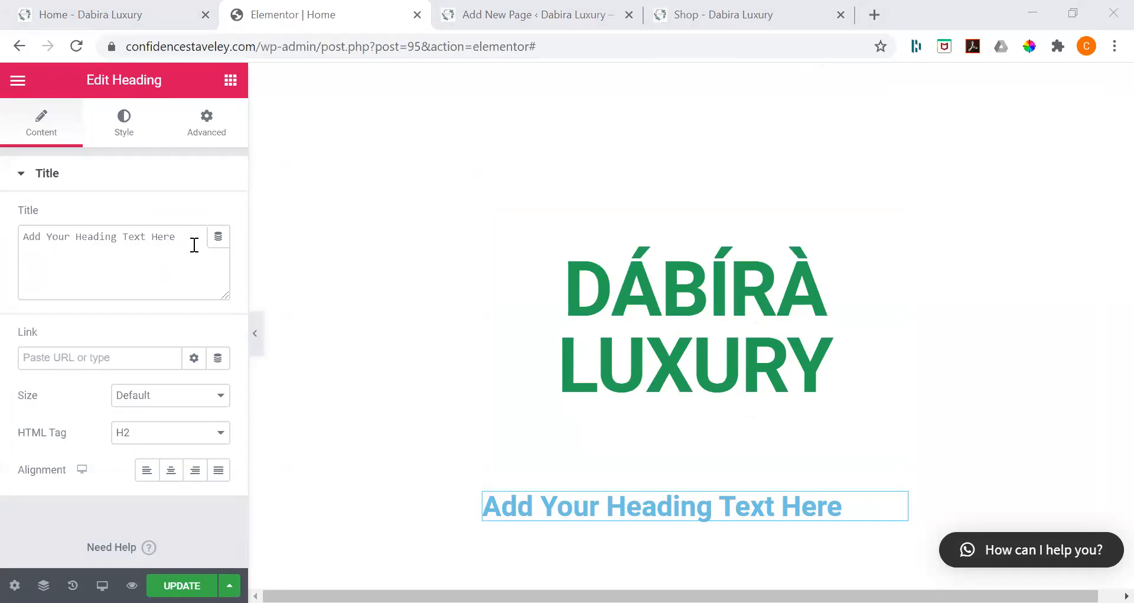
pyautogui.click(190, 265)
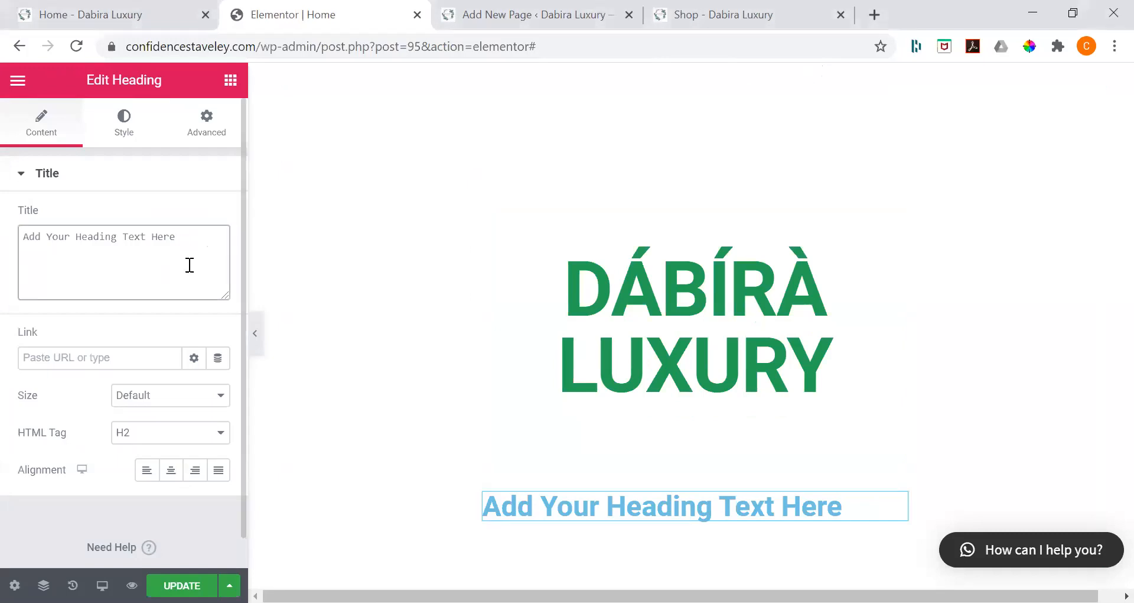
pyautogui.hotkey('ctrl', 'a')
pyautogui.write('Explore')
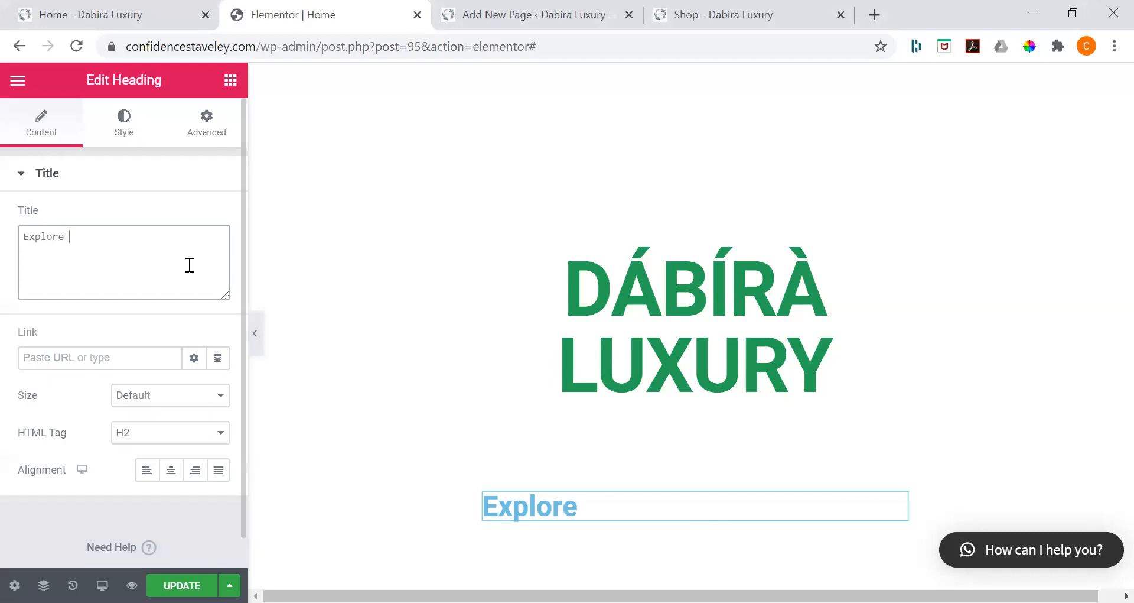
pyautogui.write(' over 50 affro')
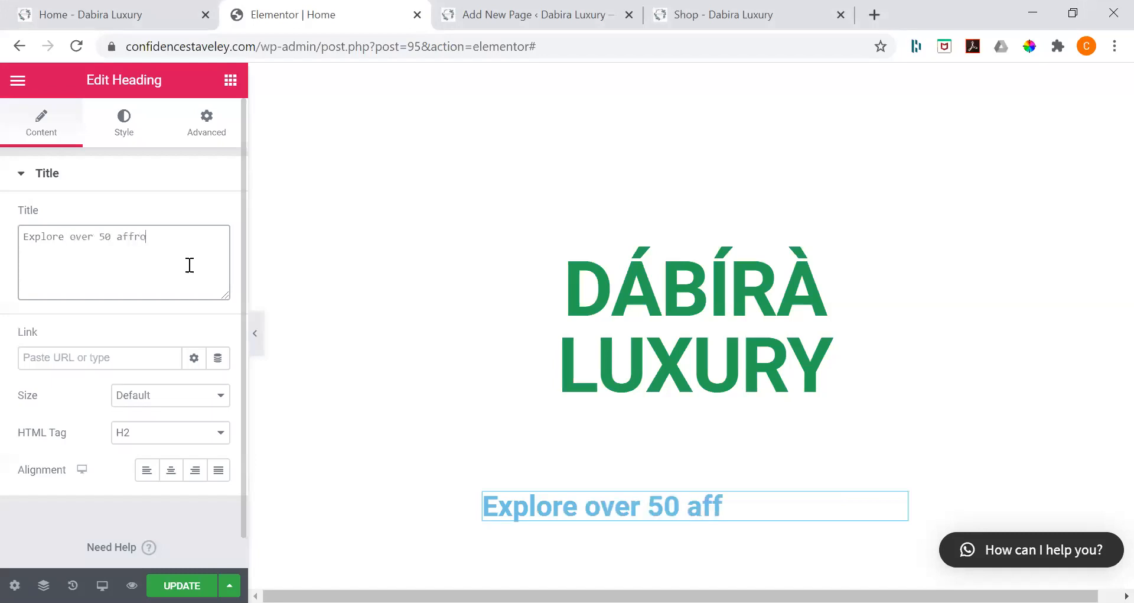
pyautogui.write('dable home ')
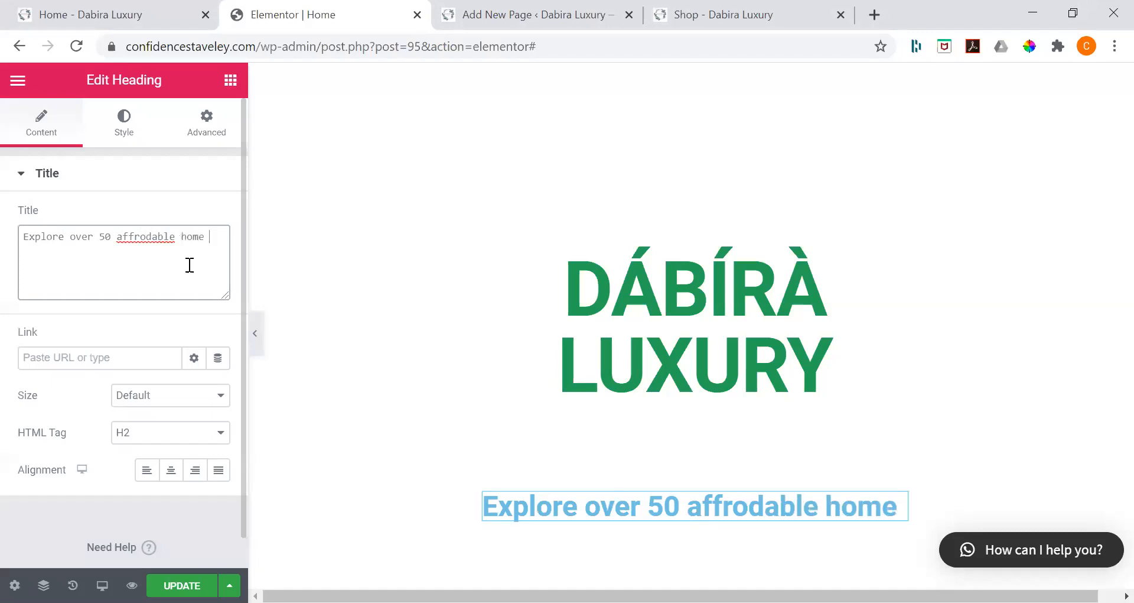
pyautogui.write('fragraces')
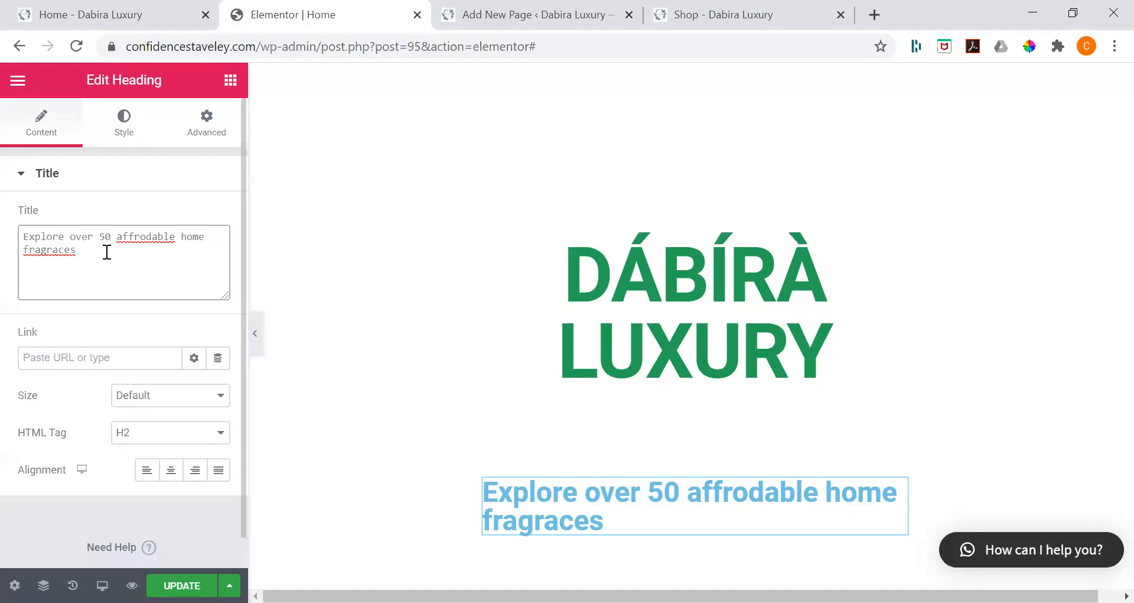
# Step: Correct "affrodable" to "affordable" in the second heading's title and insert "Luxury" before "home"
pyautogui.rightClick(147, 239)
pyautogui.click(181, 236)
pyautogui.write('Luxury')
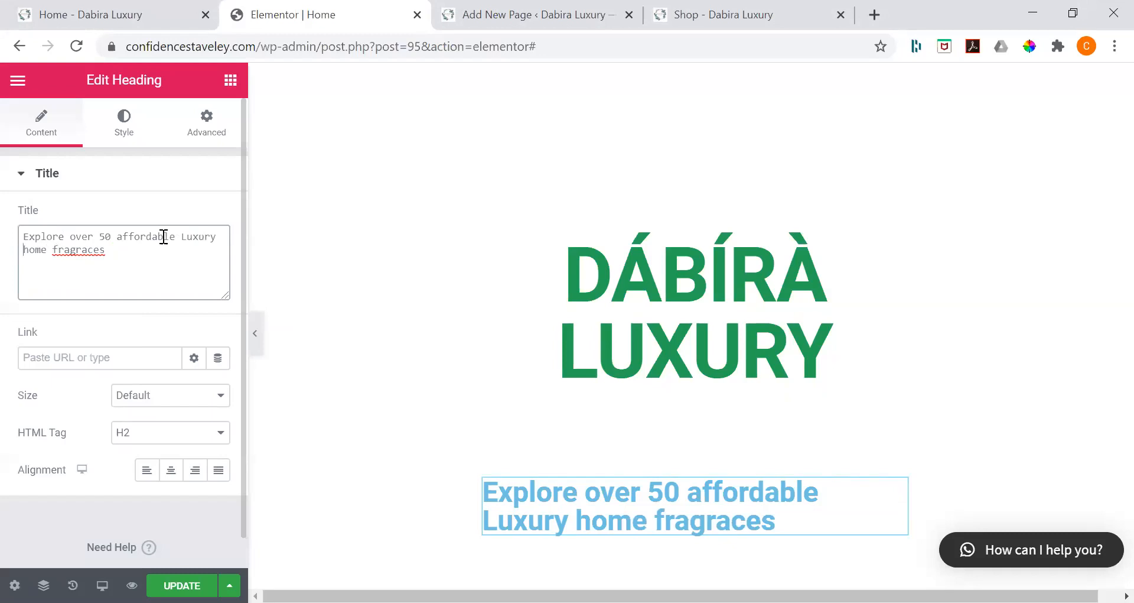
# Step: Set the second heading's HTML tag to p
pyautogui.scroll(-1, 160, 283)
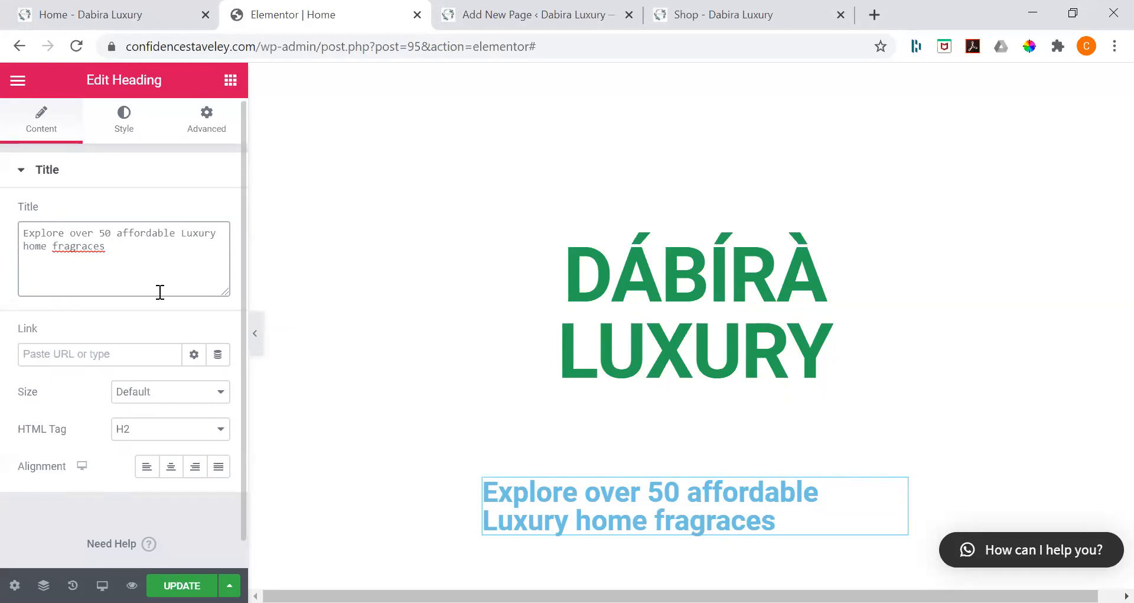
pyautogui.click(135, 430)
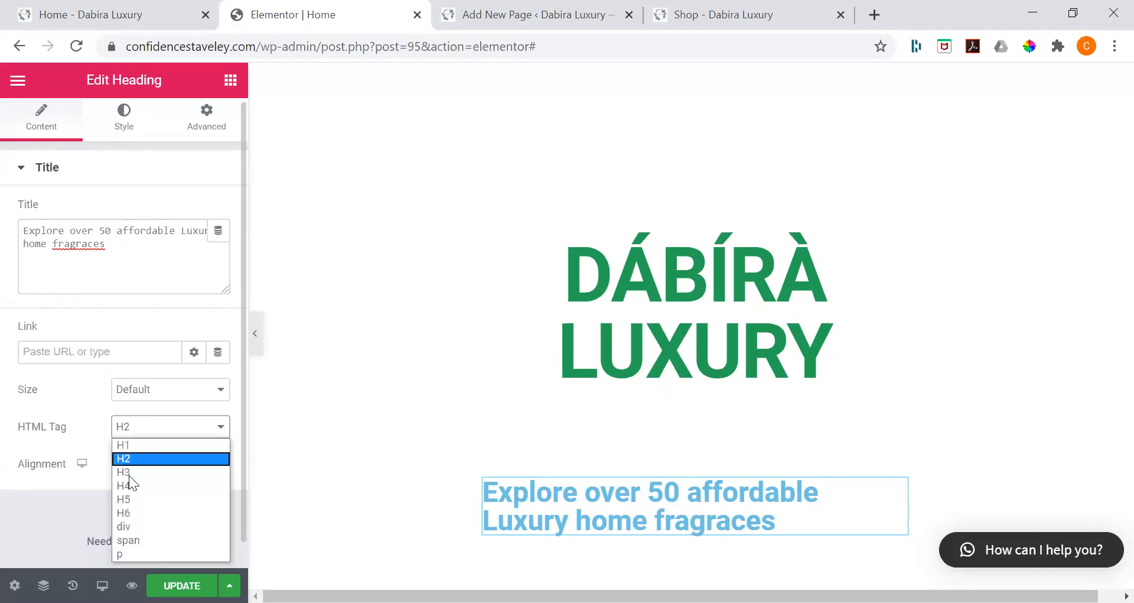
pyautogui.click(135, 553)
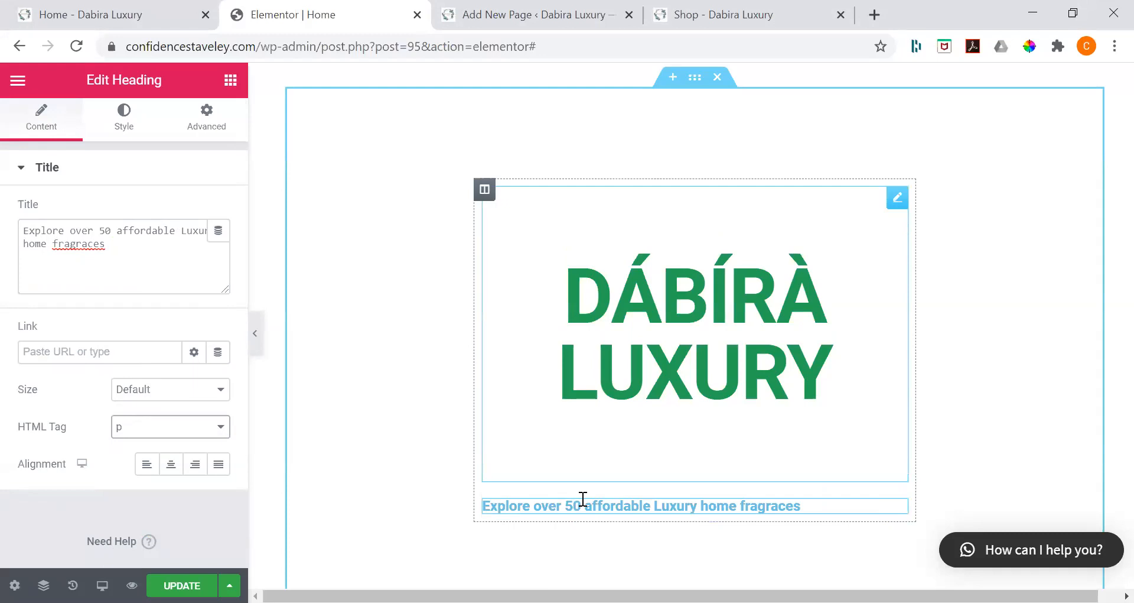
pyautogui.click(559, 507)
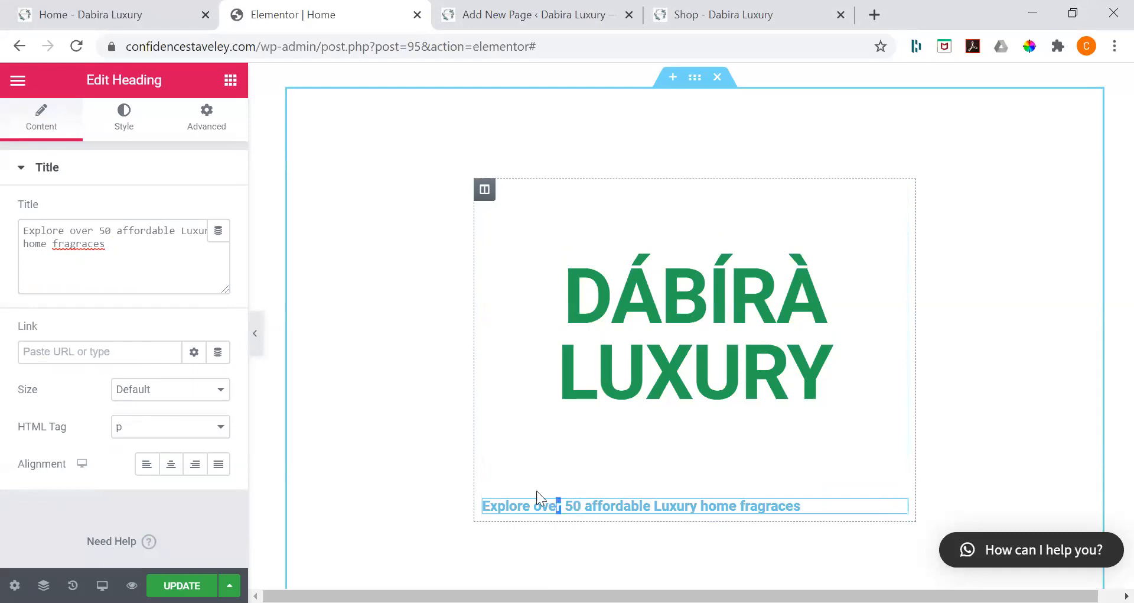
pyautogui.moveTo(536, 491); pyautogui.dragTo(532, 511)
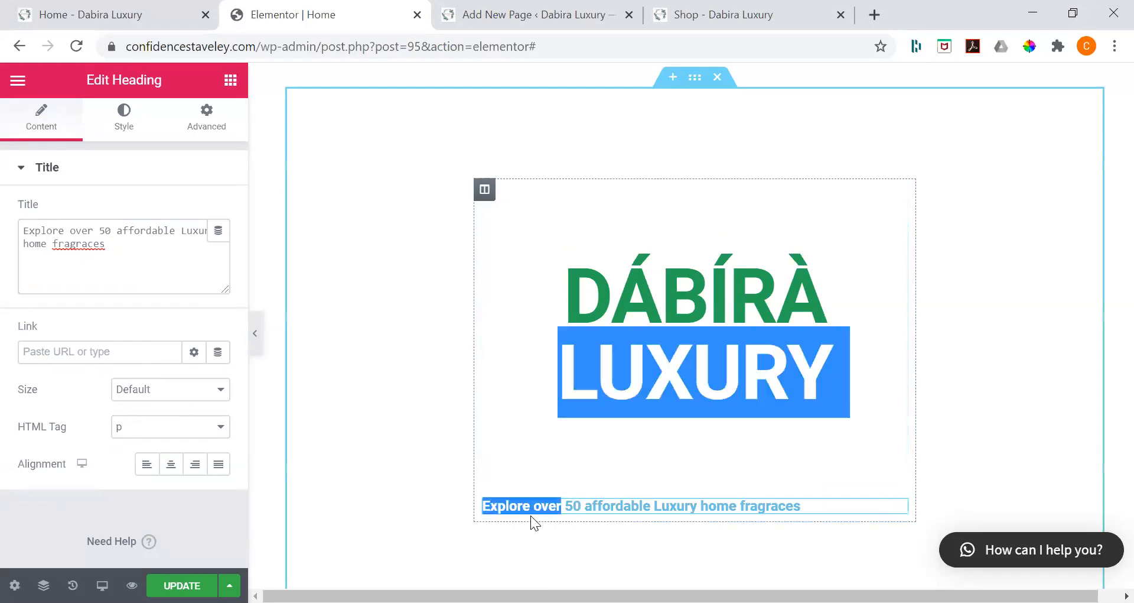
pyautogui.click(488, 503)
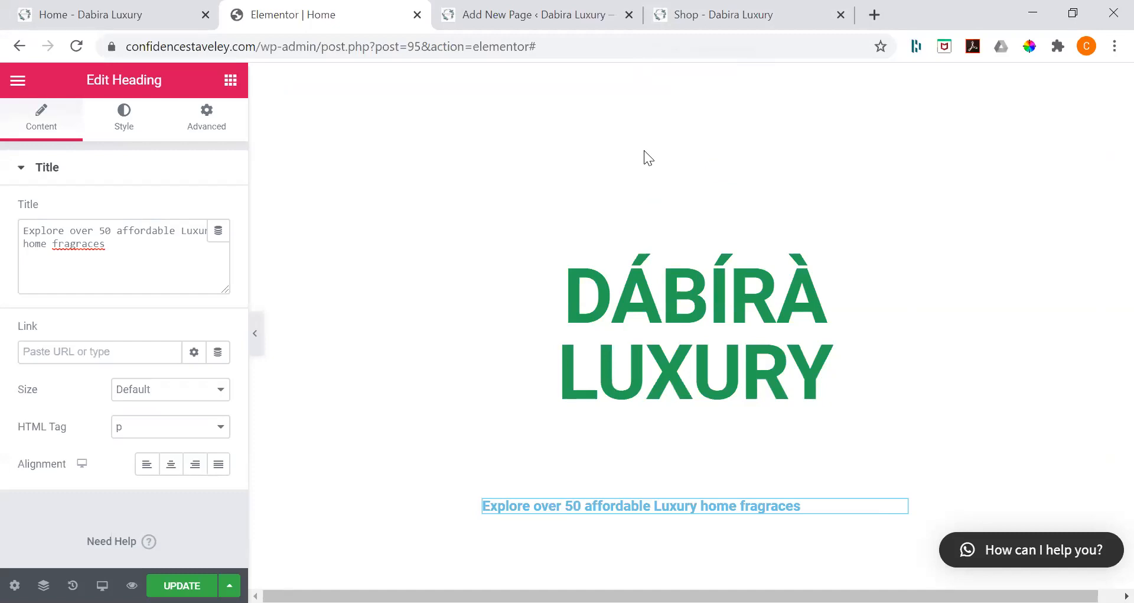
# Step: Correct "fragraces" to "fragrances" in the second heading's title and set its text color to white (#FFFFFF)
pyautogui.rightClick(89, 245)
pyautogui.click(116, 260)
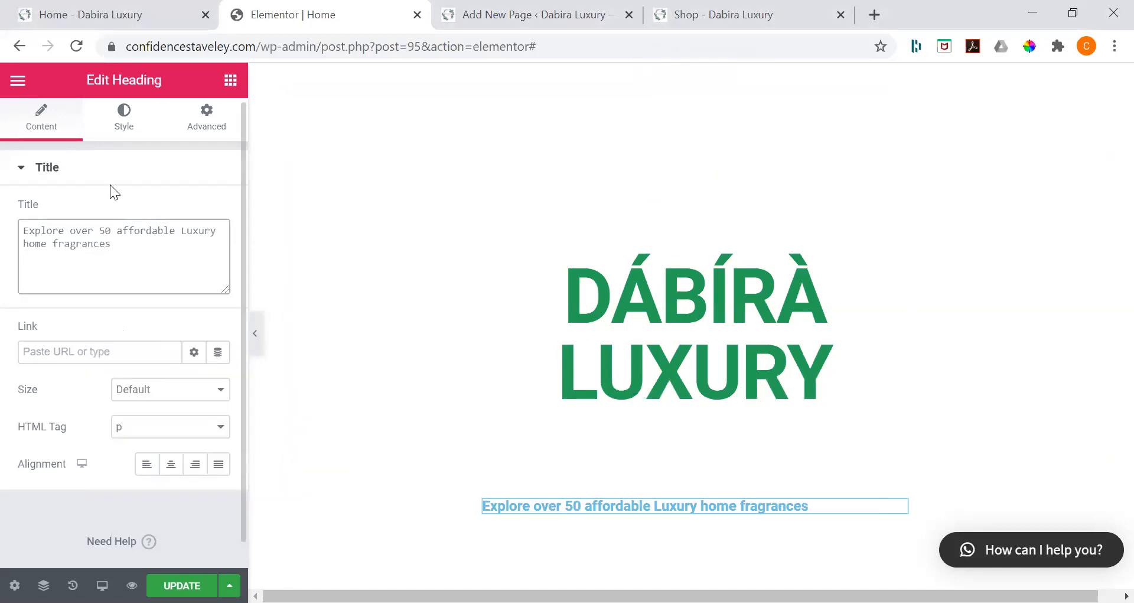
pyautogui.click(127, 129)
pyautogui.click(201, 220)
pyautogui.click(273, 261)
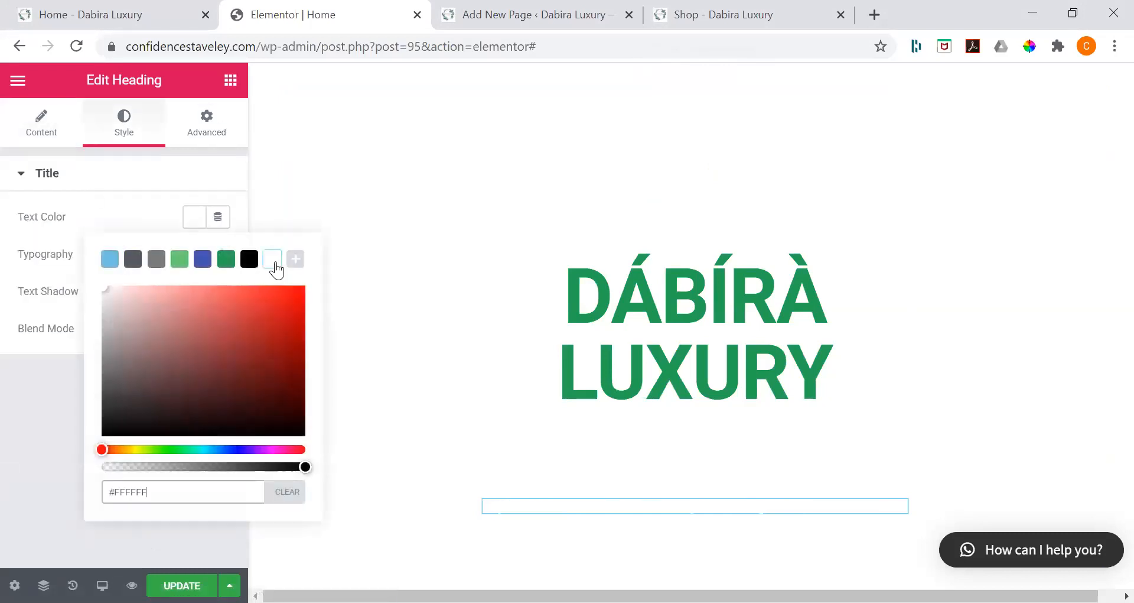
# Step: Set the second heading's text color to black (#000000)
pyautogui.click(249, 260)
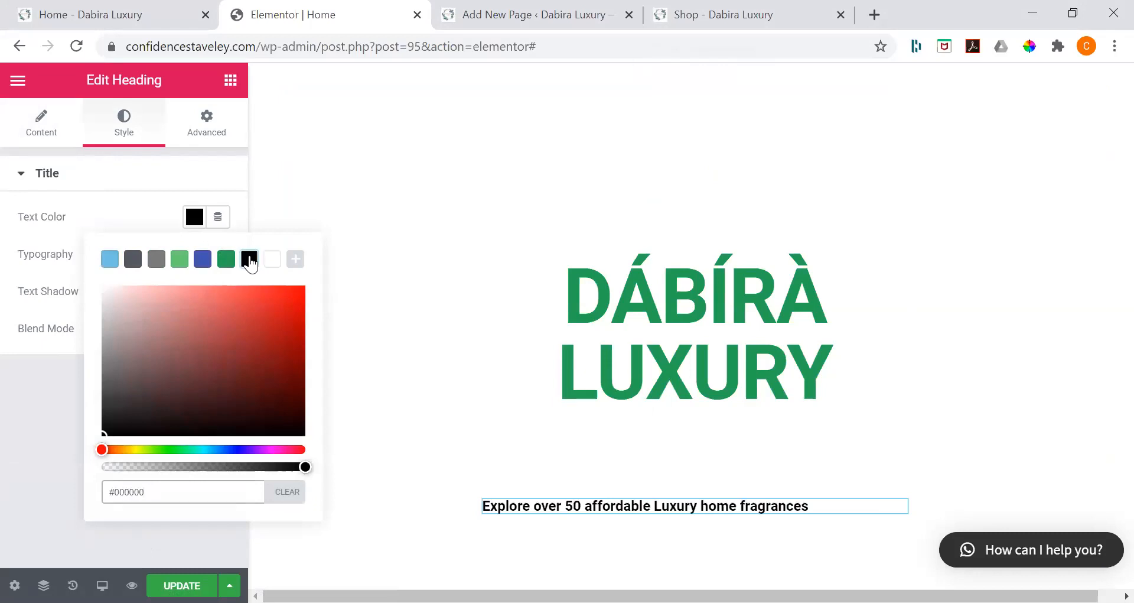
pyautogui.click(501, 181)
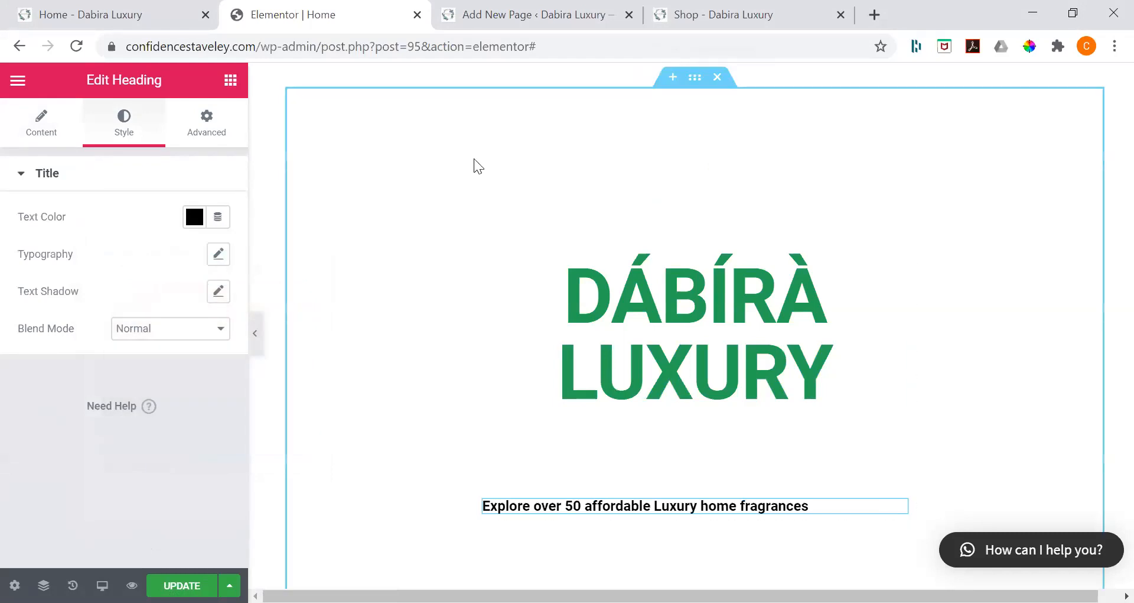
# Step: Set the background type of the section containing both headings to Slideshow
pyautogui.click(1000, 99)
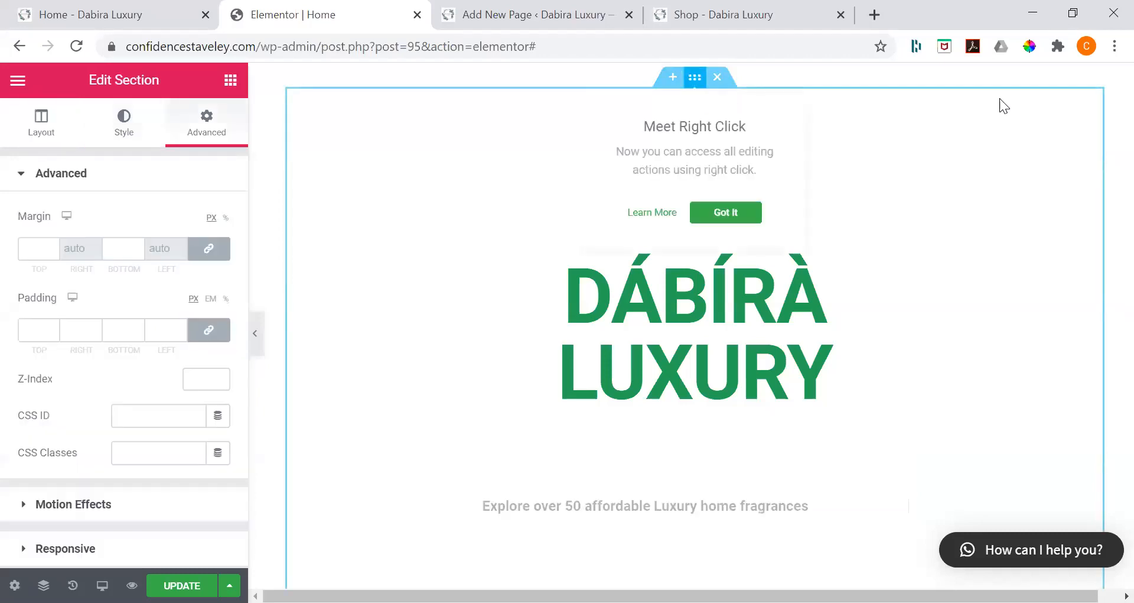
pyautogui.click(124, 139)
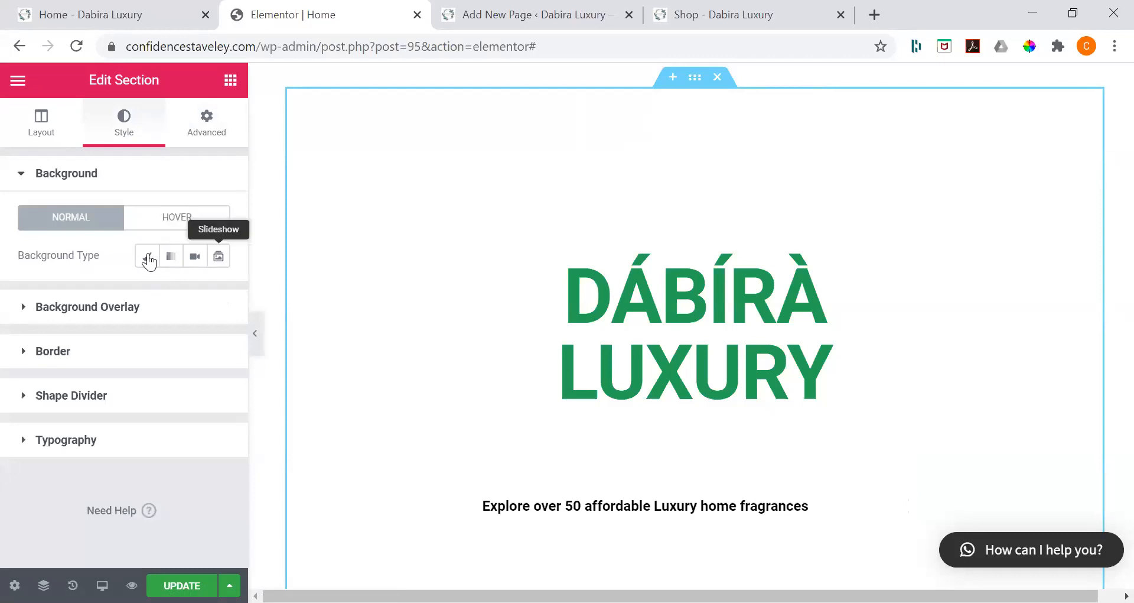
pyautogui.click(148, 258)
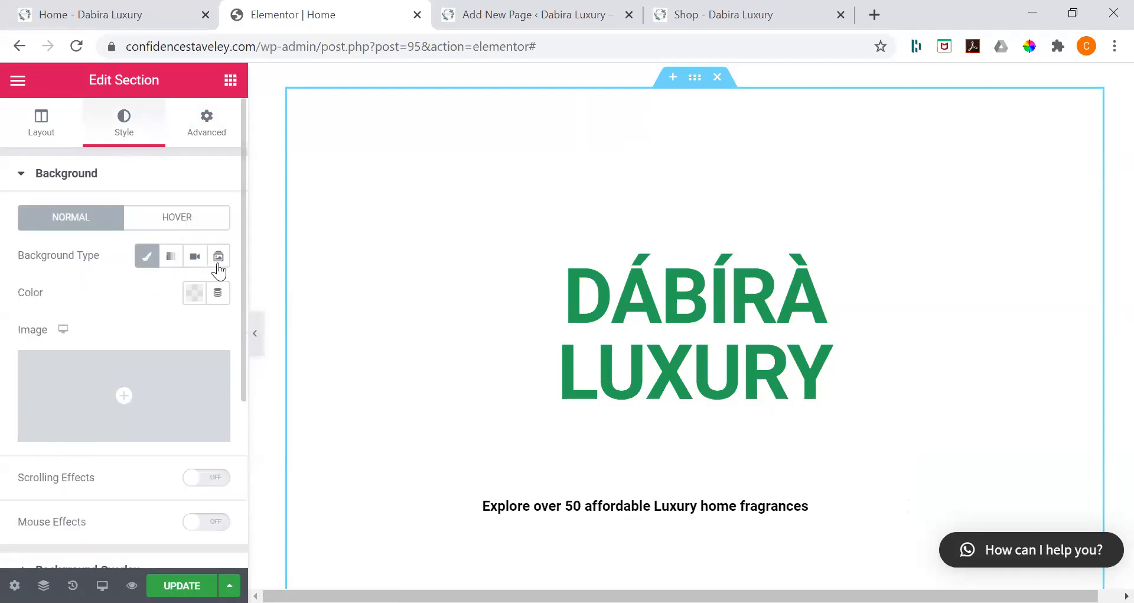
pyautogui.moveTo(153, 392)
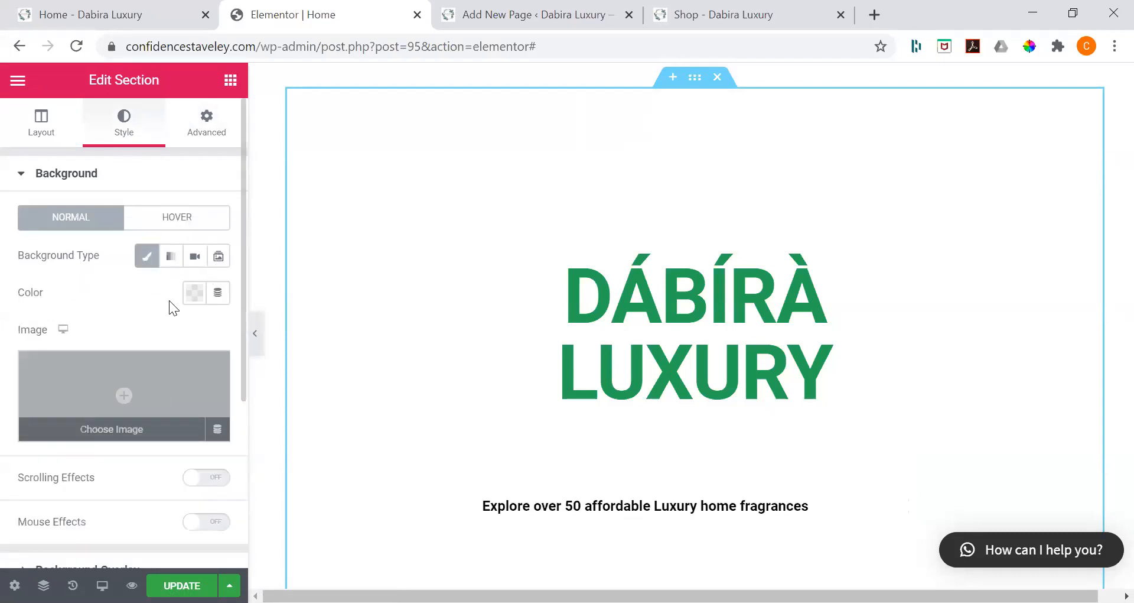
pyautogui.click(218, 260)
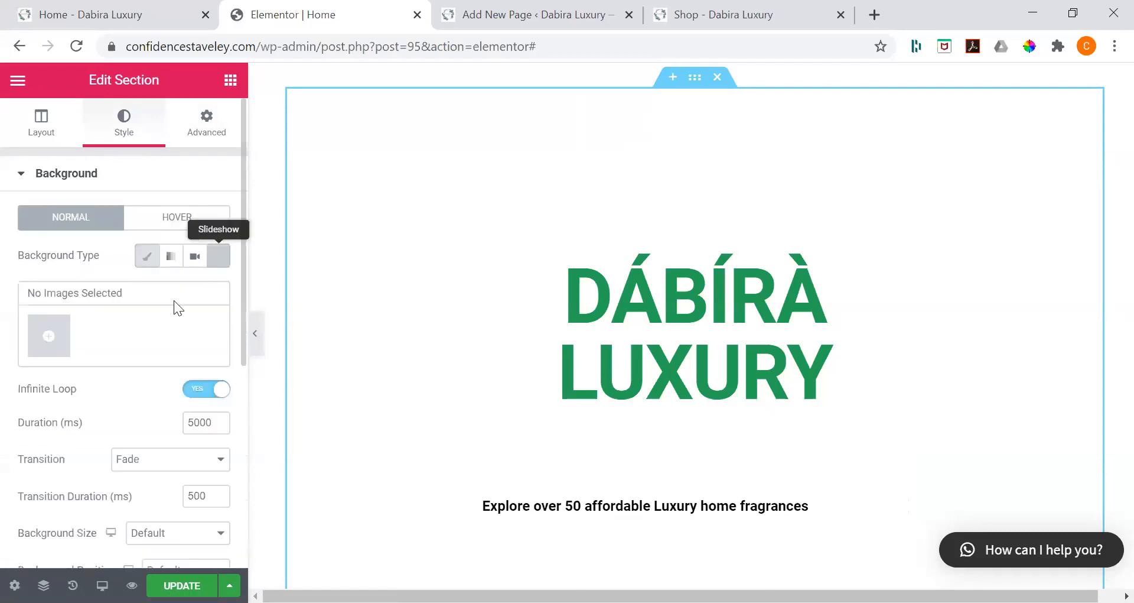
# Step: Create a slideshow gallery from the media library images banner3, banner5, banner6 and the row of candle glasses
pyautogui.click(78, 332)
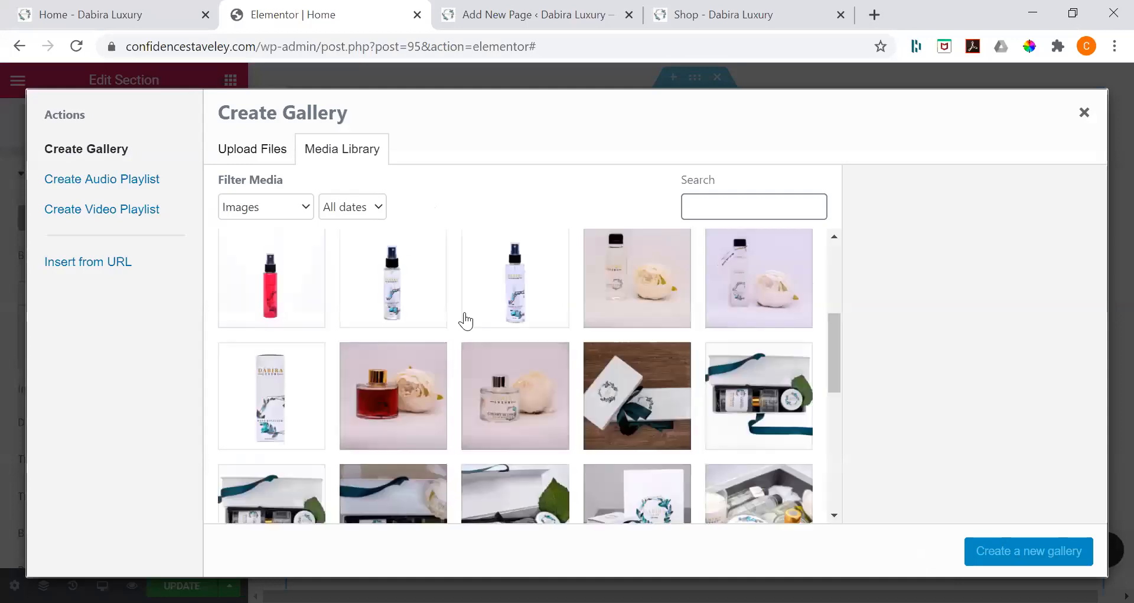
pyautogui.scroll(-5, 466, 320)
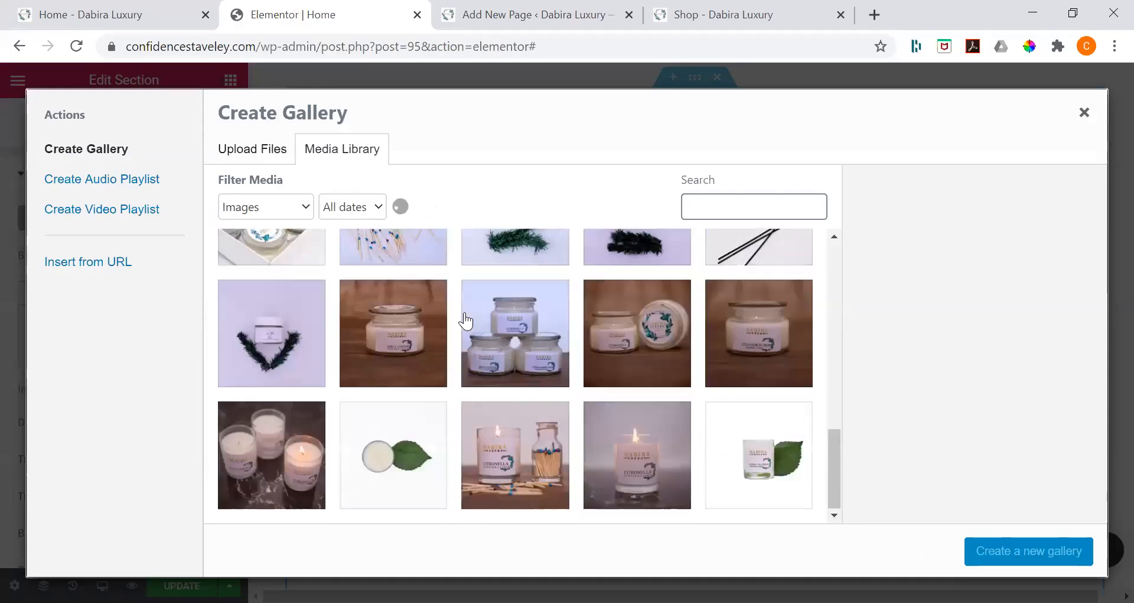
pyautogui.scroll(2, 504, 347)
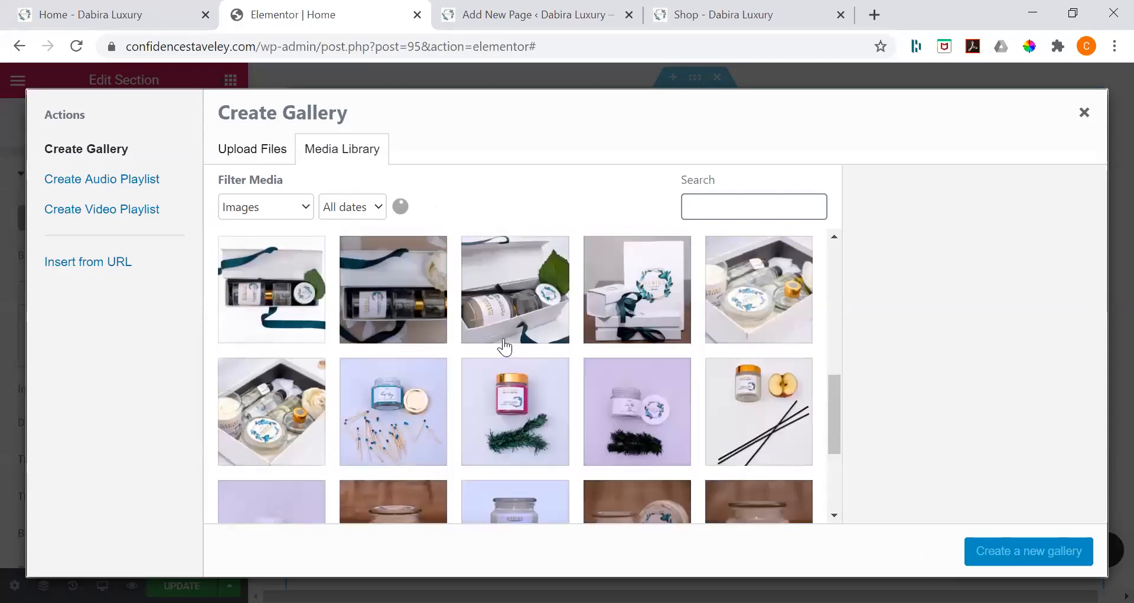
pyautogui.scroll(1, 504, 347)
pyautogui.scroll(5, 504, 348)
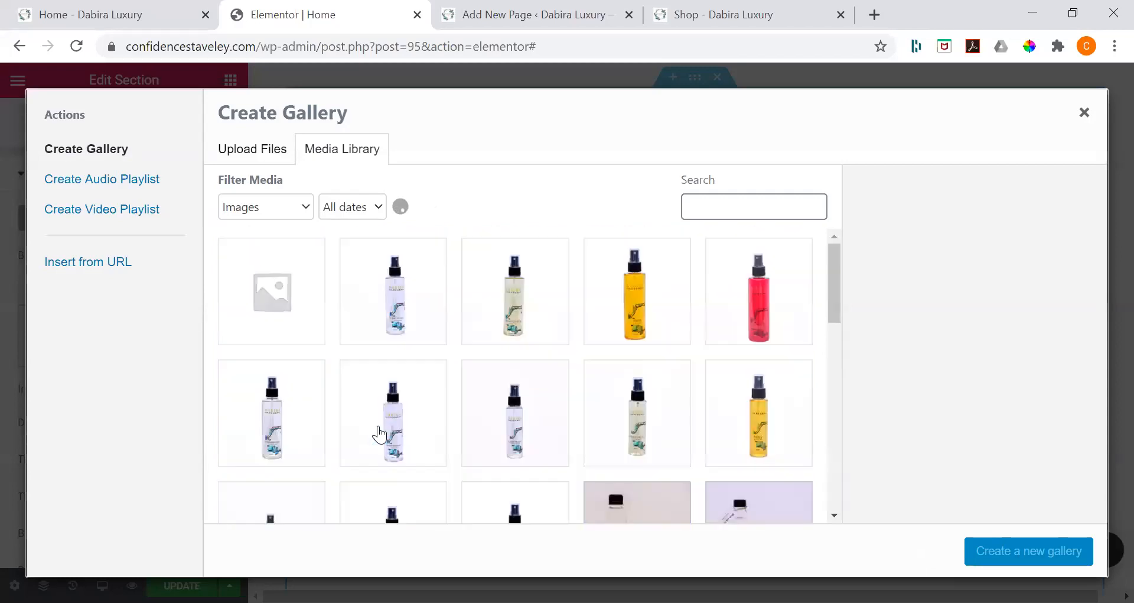
pyautogui.scroll(-10, 637, 346)
pyautogui.click(638, 346)
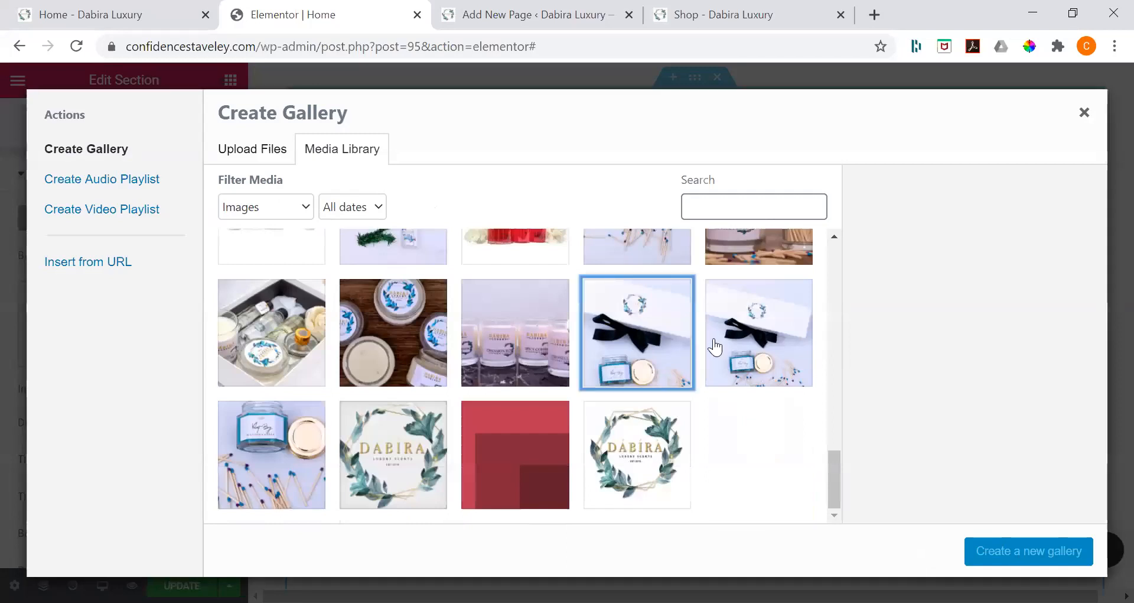
pyautogui.click(365, 345)
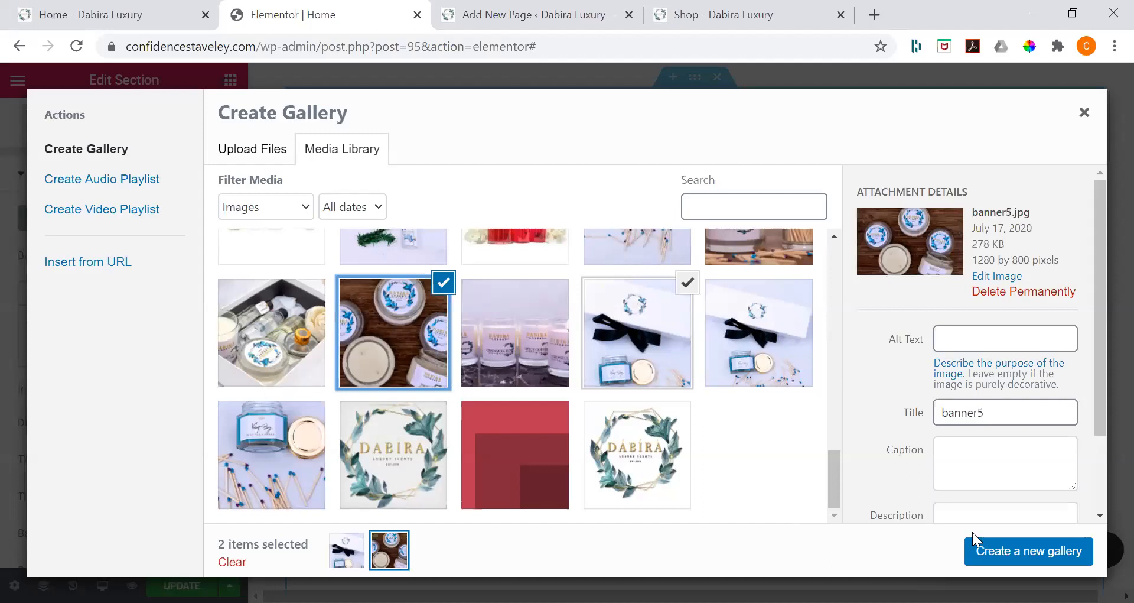
pyautogui.click(996, 552)
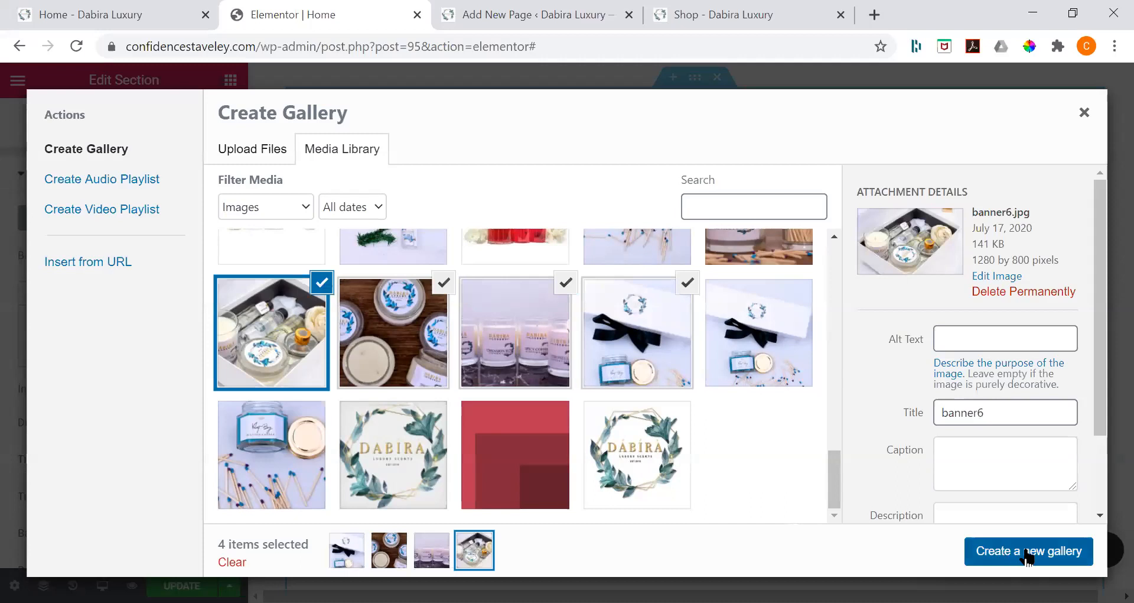
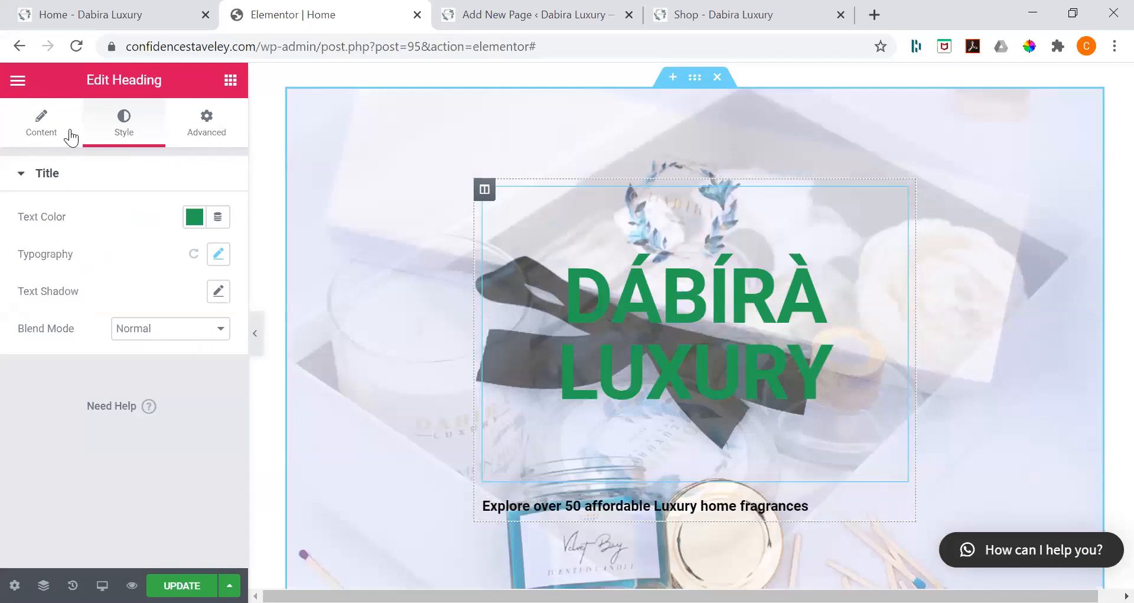
# Step: Set the background color of the DÁBÍRÀ LUXURY heading to white
pyautogui.click(71, 137)
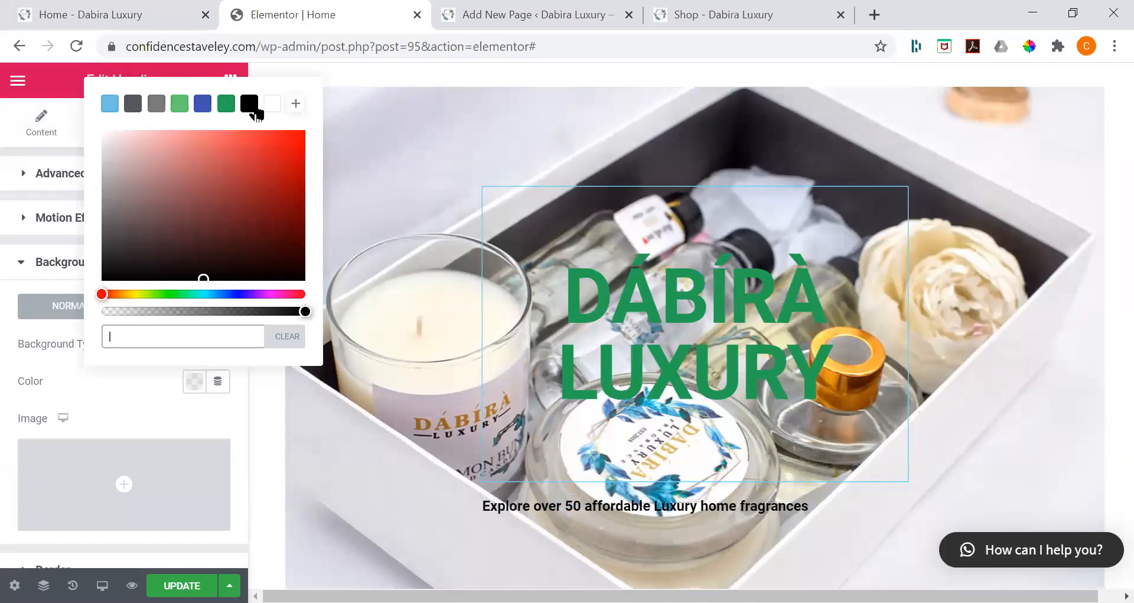
pyautogui.click(157, 104)
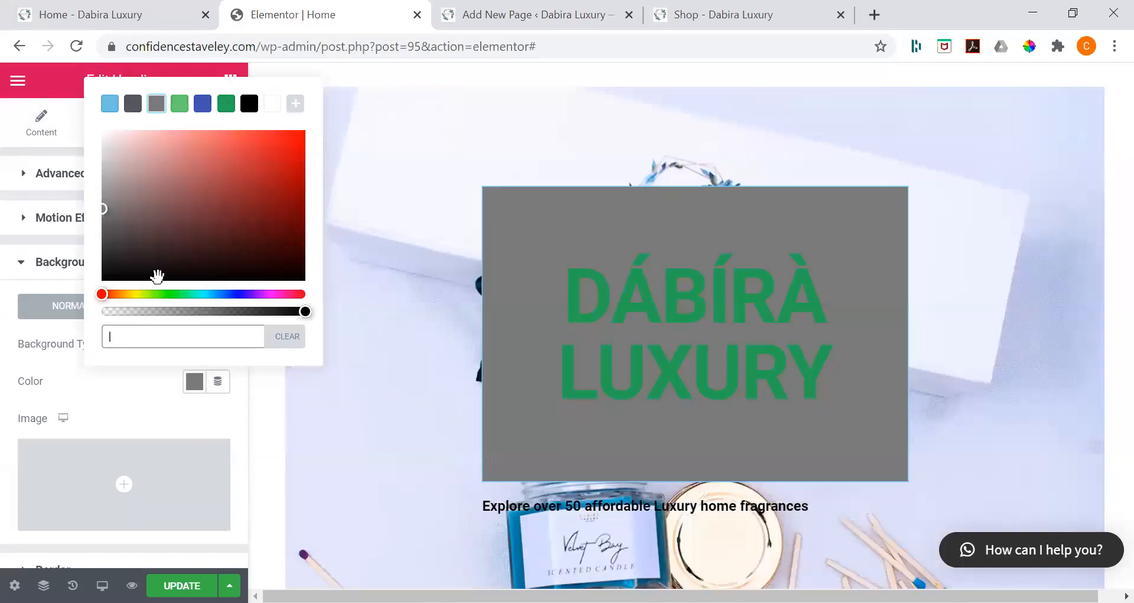
pyautogui.click(273, 104)
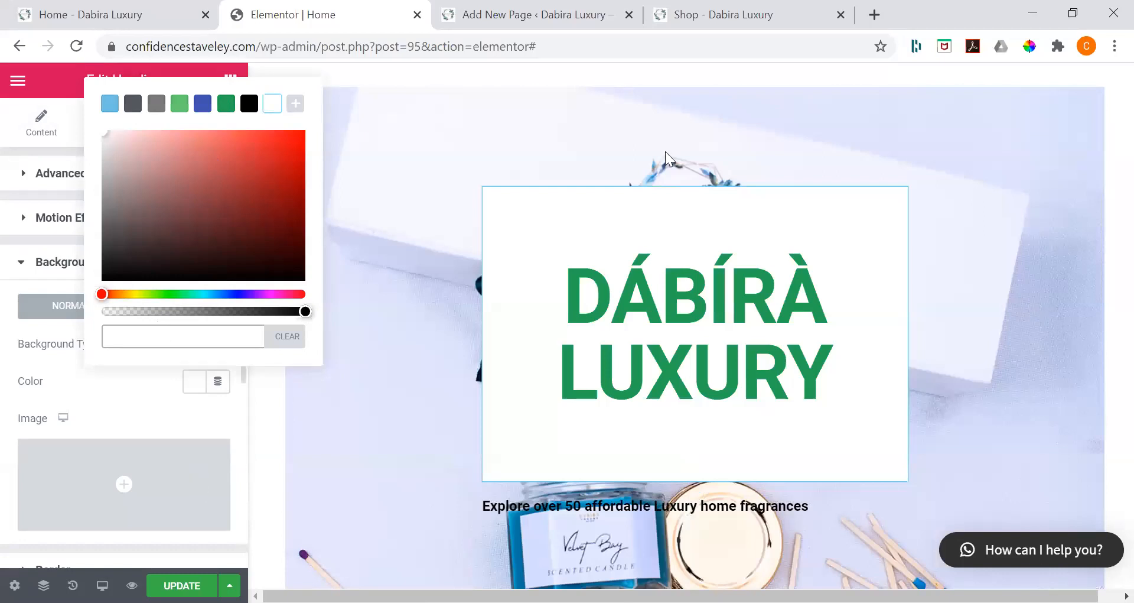
pyautogui.click(739, 212)
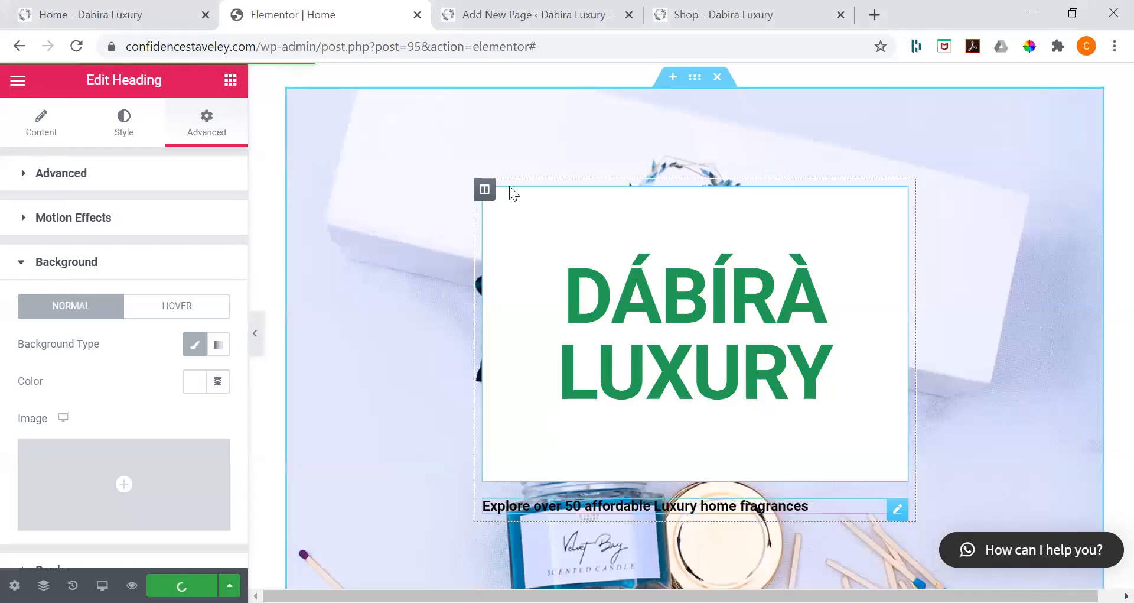
# Step: Give the column containing both headings a white background, and make the second heading's text green and centered
pyautogui.click(505, 188)
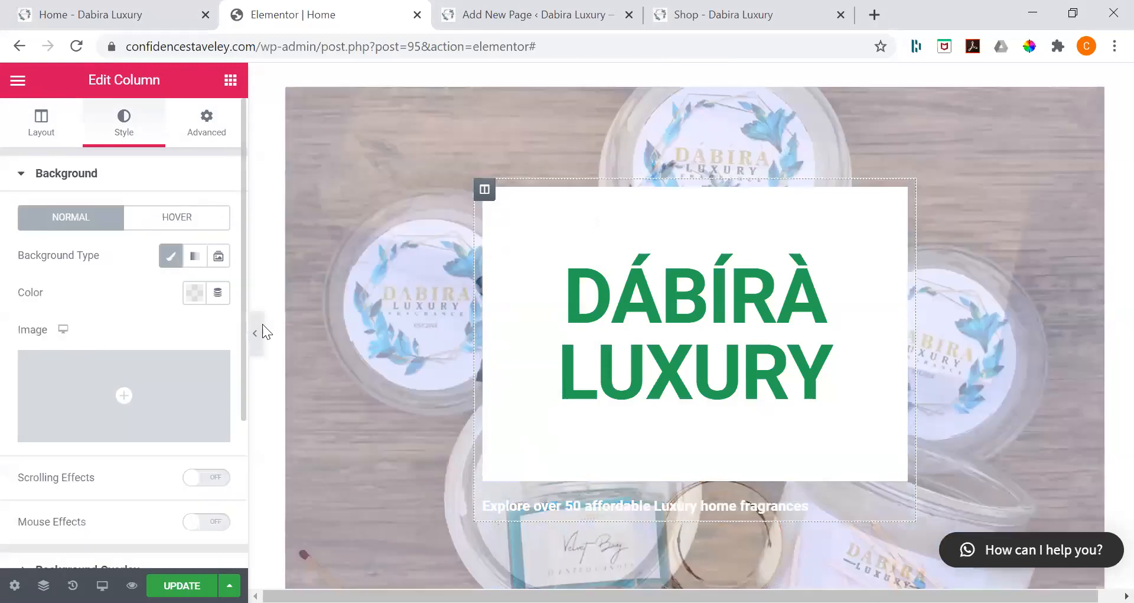
pyautogui.click(195, 291)
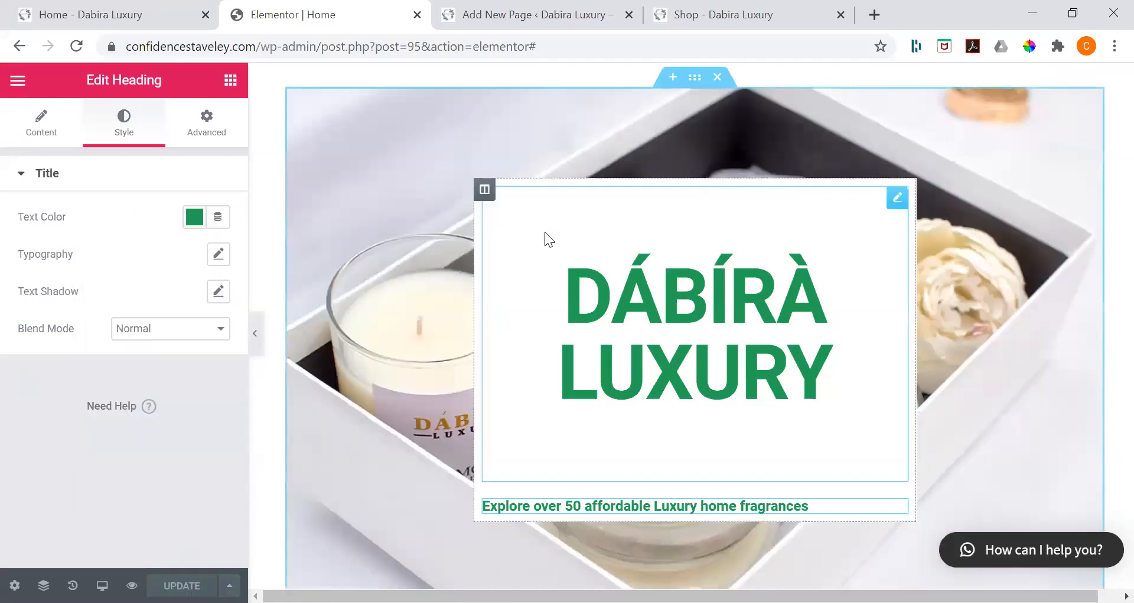
pyautogui.click(486, 191)
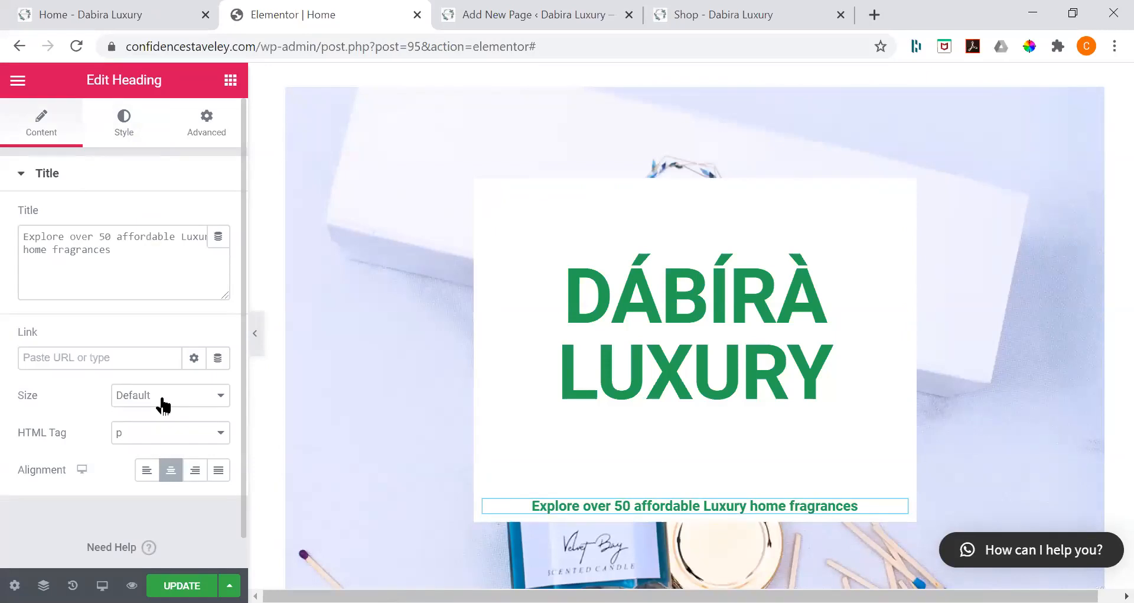
# Step: Set the second heading's font size to 30 px with a lighter weight, and update the page
pyautogui.click(124, 133)
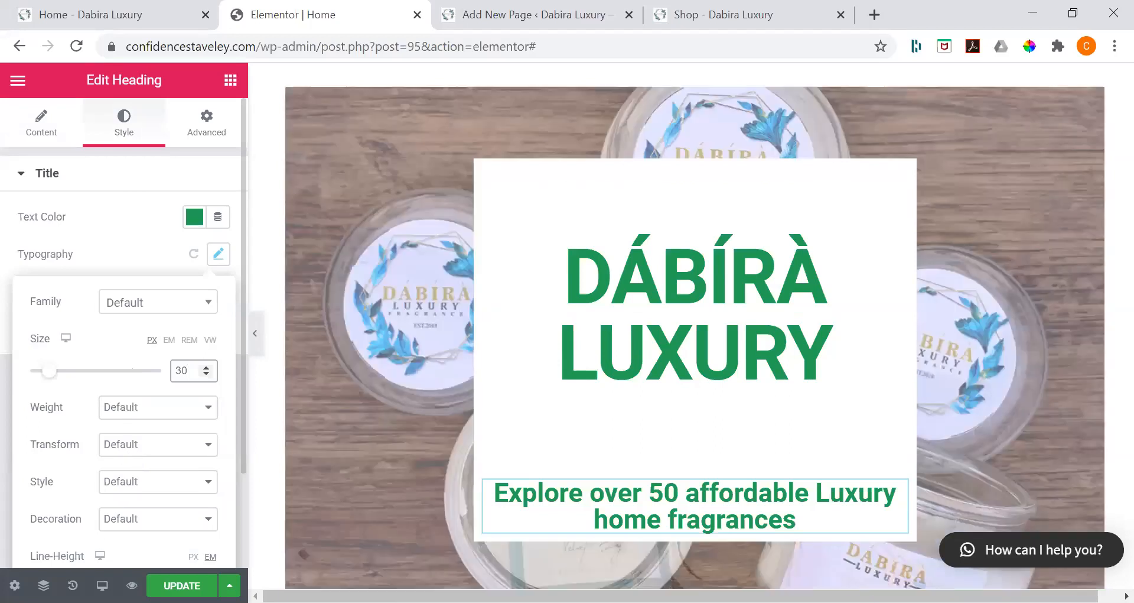
pyautogui.click(135, 458)
pyautogui.click(182, 585)
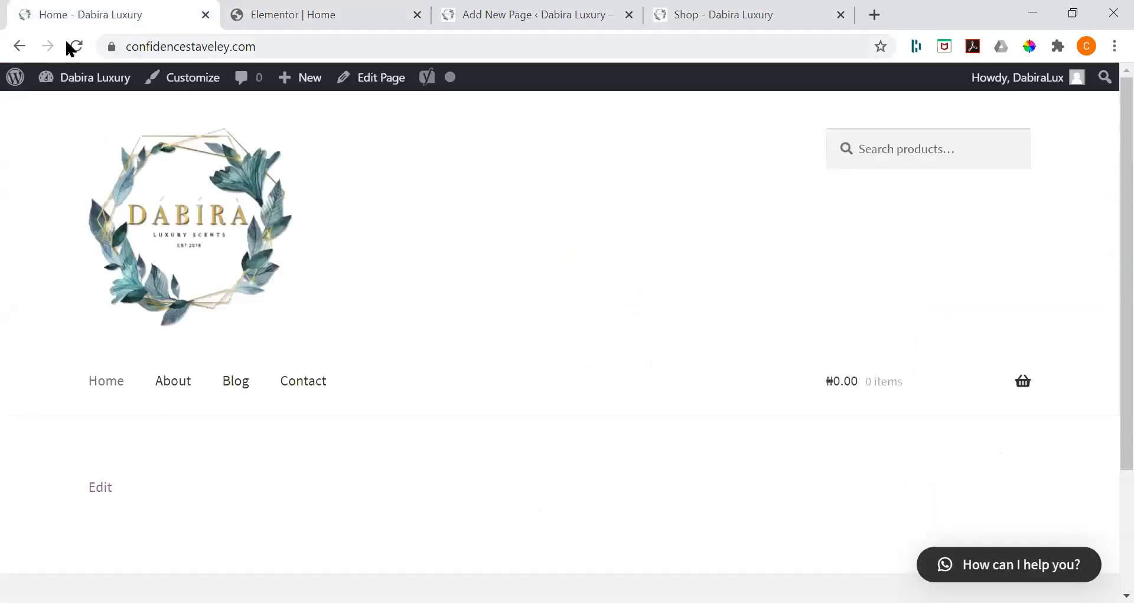
# Step: Reload the live Home page and examine the hero section's heading box and slideshow background
pyautogui.click(68, 45)
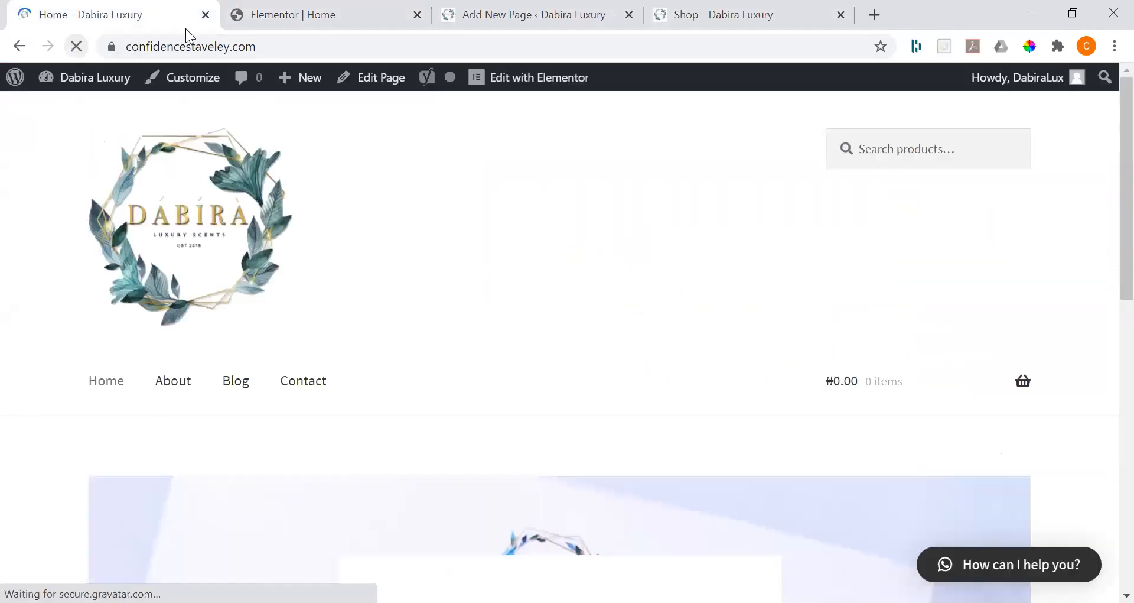
pyautogui.scroll(-3, 427, 295)
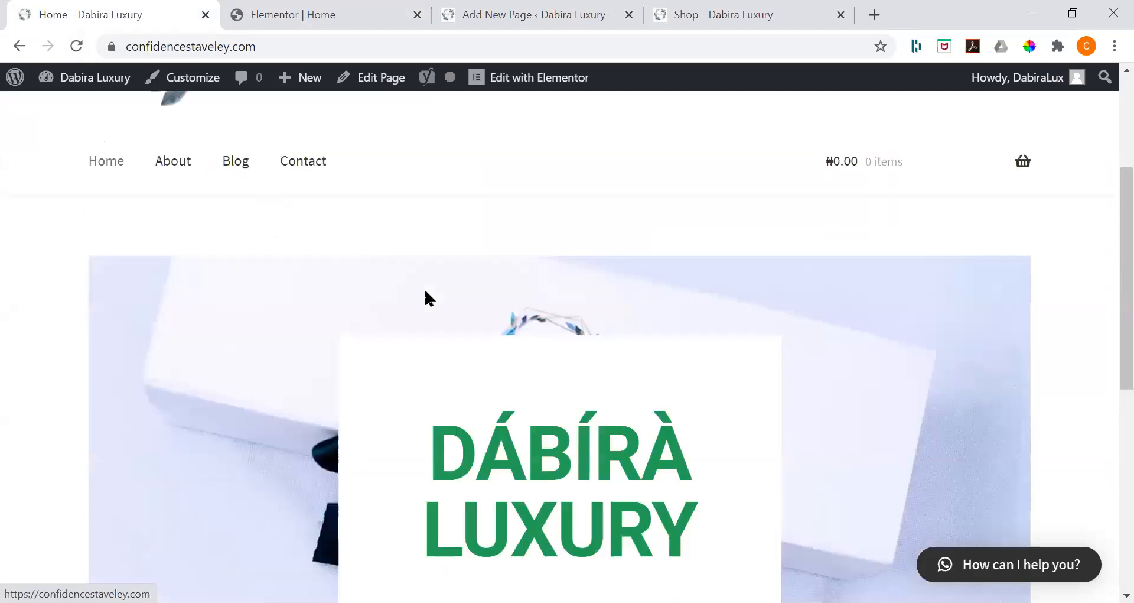
pyautogui.scroll(-1, 425, 293)
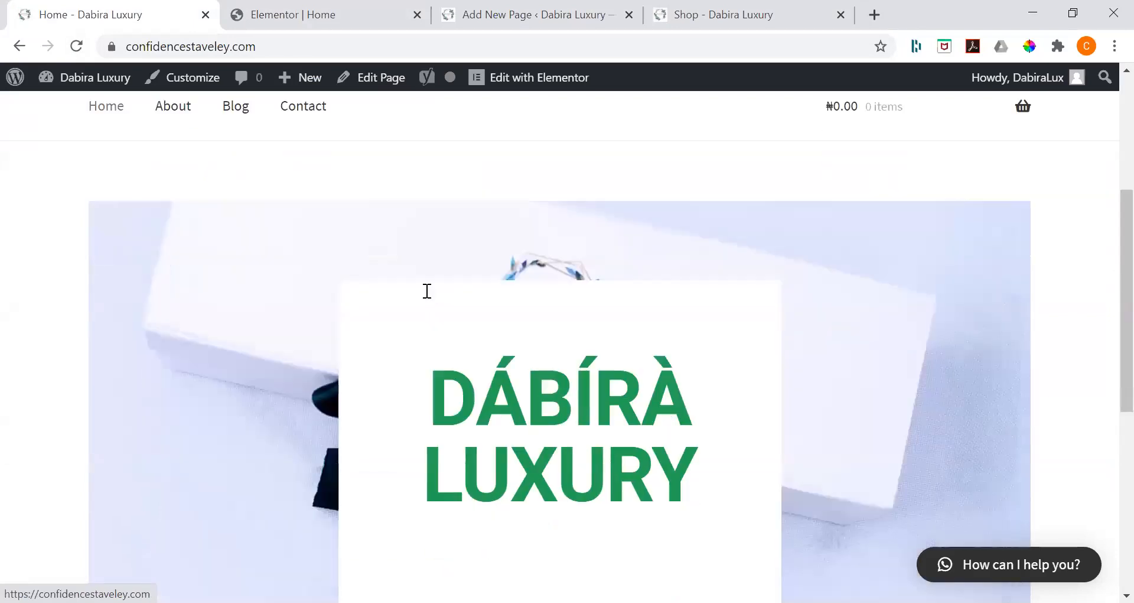
pyautogui.scroll(3, 427, 290)
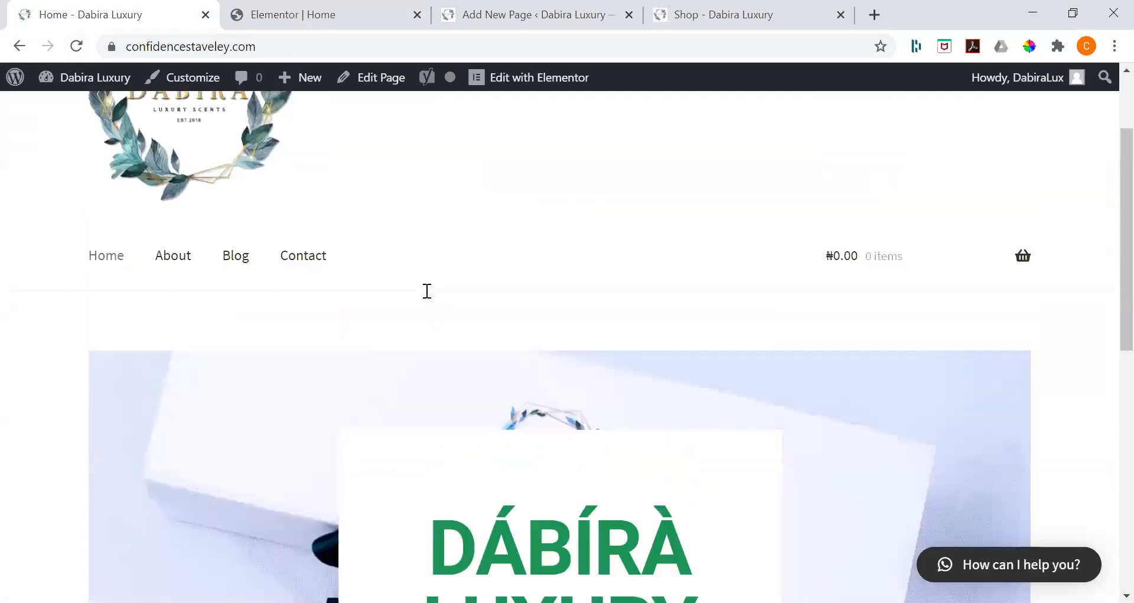
pyautogui.scroll(-5, 427, 291)
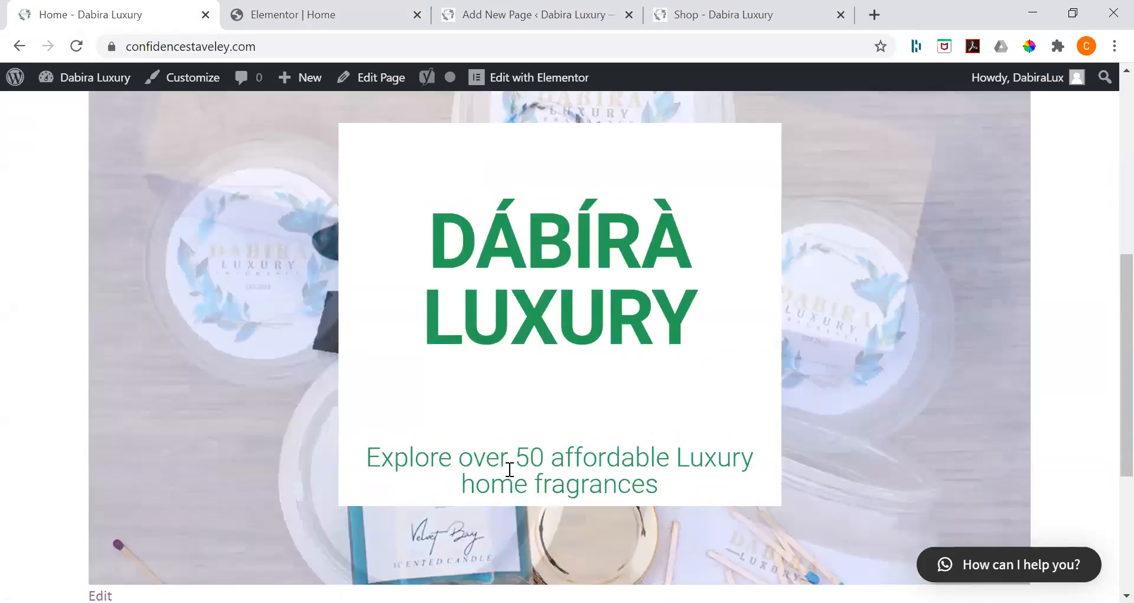
pyautogui.scroll(6, 278, 342)
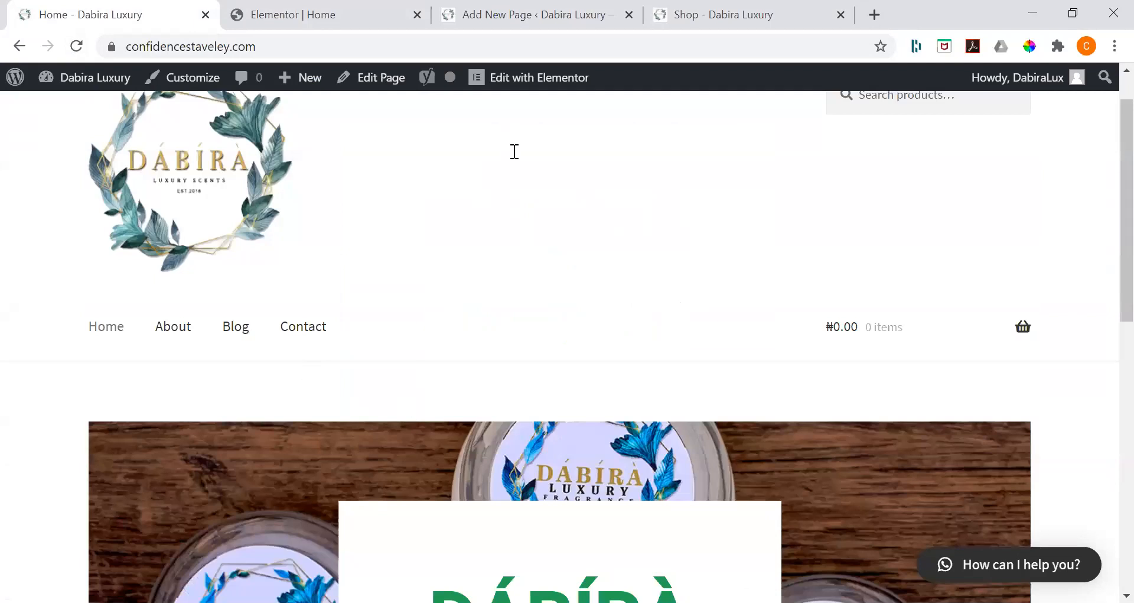
pyautogui.scroll(-3, 514, 151)
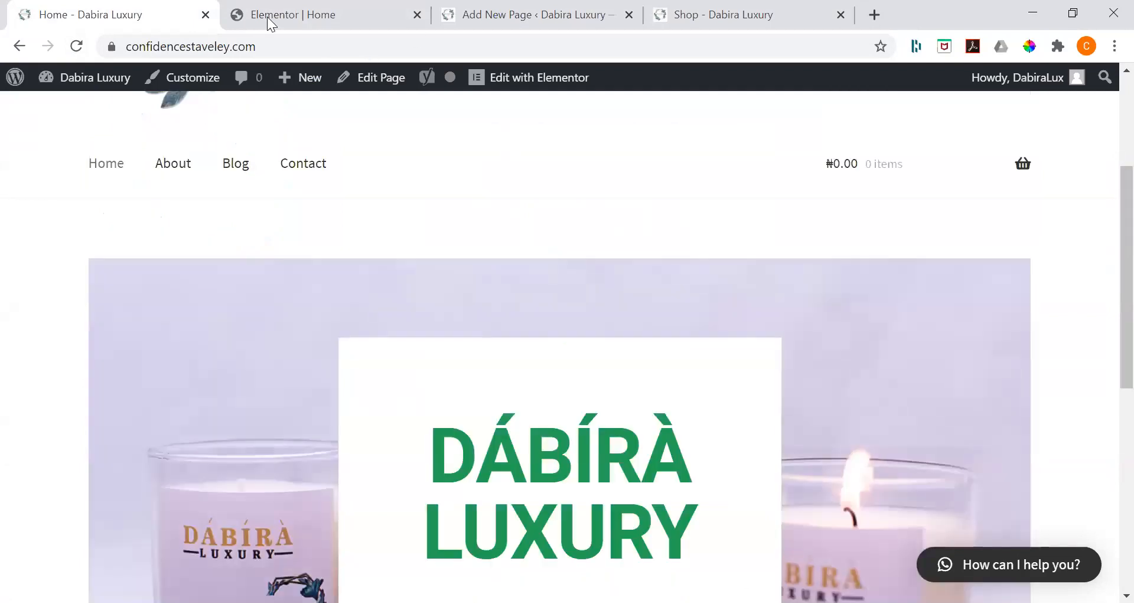
pyautogui.scroll(-4, 134, 5)
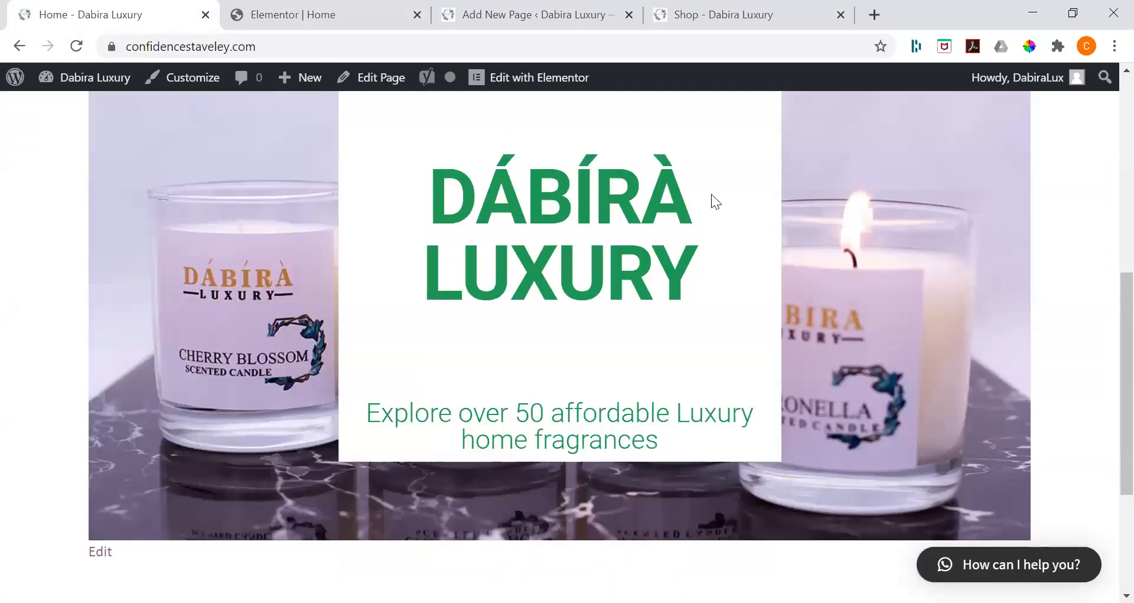
# Step: Back in the Elementor editor, set the hero section's content width to Full Width and update the page
pyautogui.hotkey('ctrl', 'Tab')
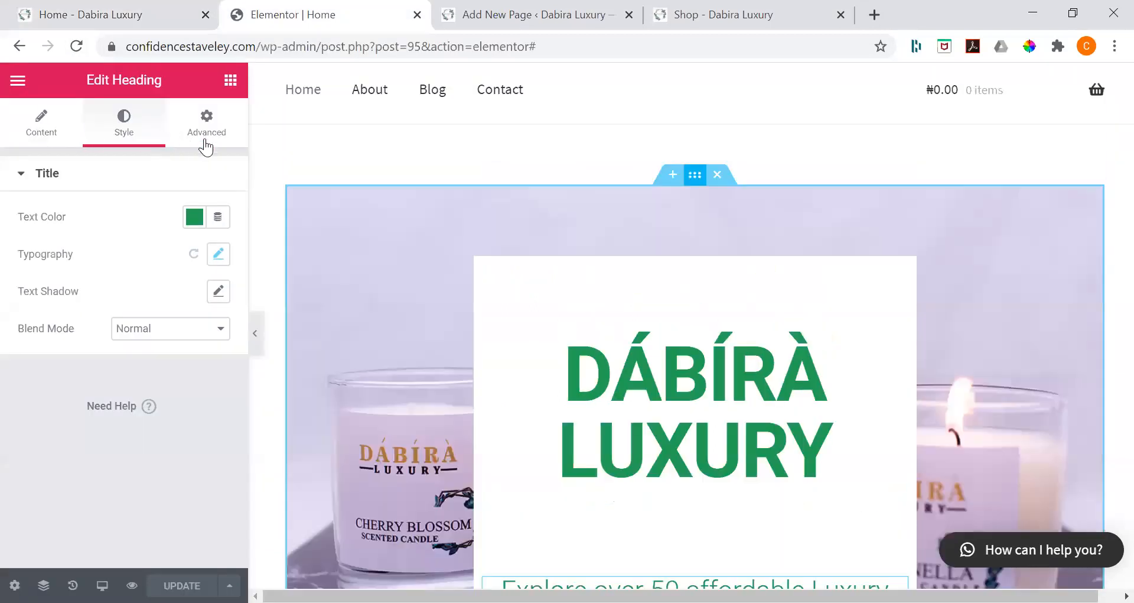
pyautogui.click(206, 141)
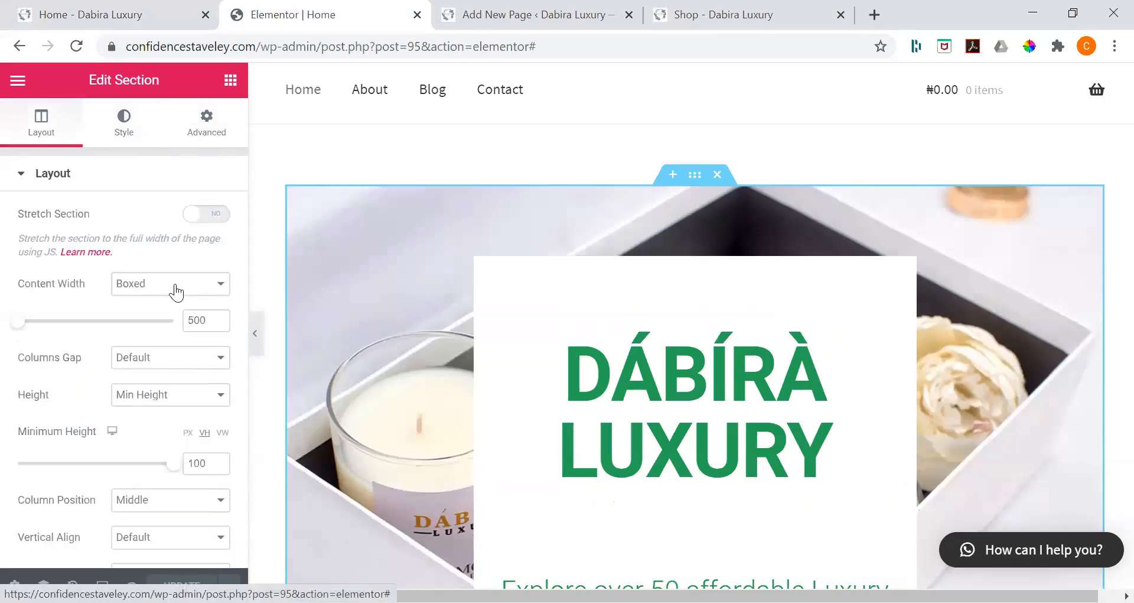
pyautogui.click(171, 286)
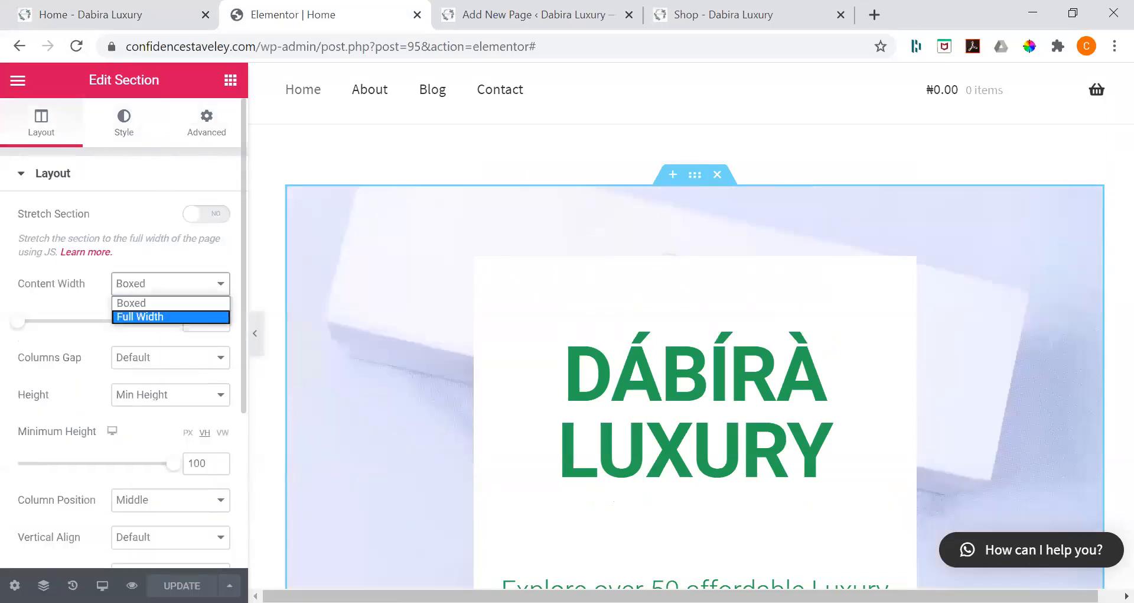
pyautogui.press('Return')
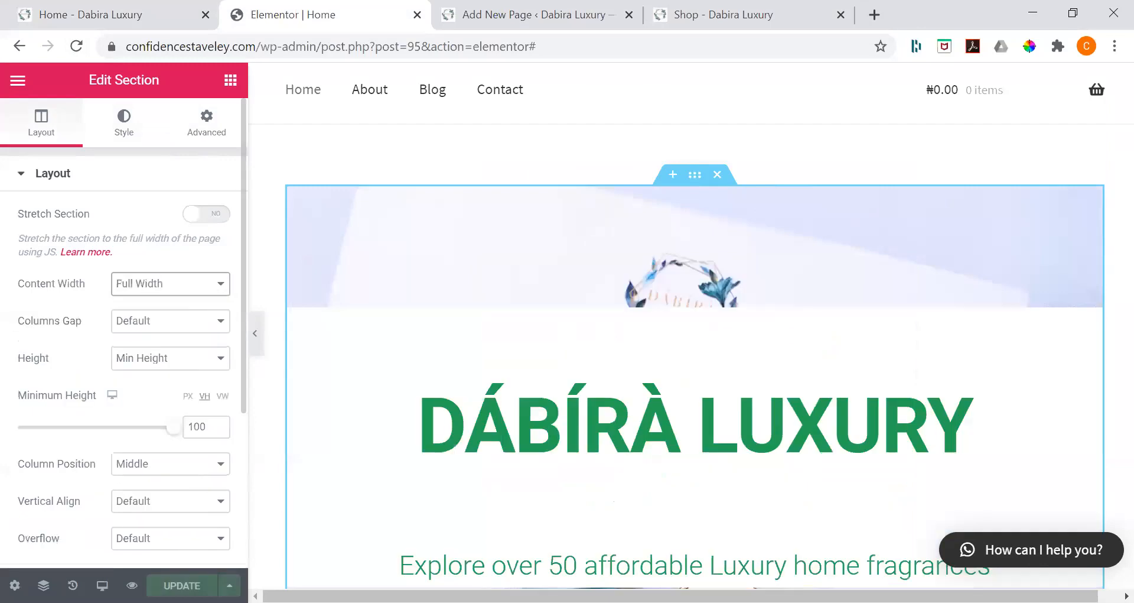
pyautogui.click(182, 585)
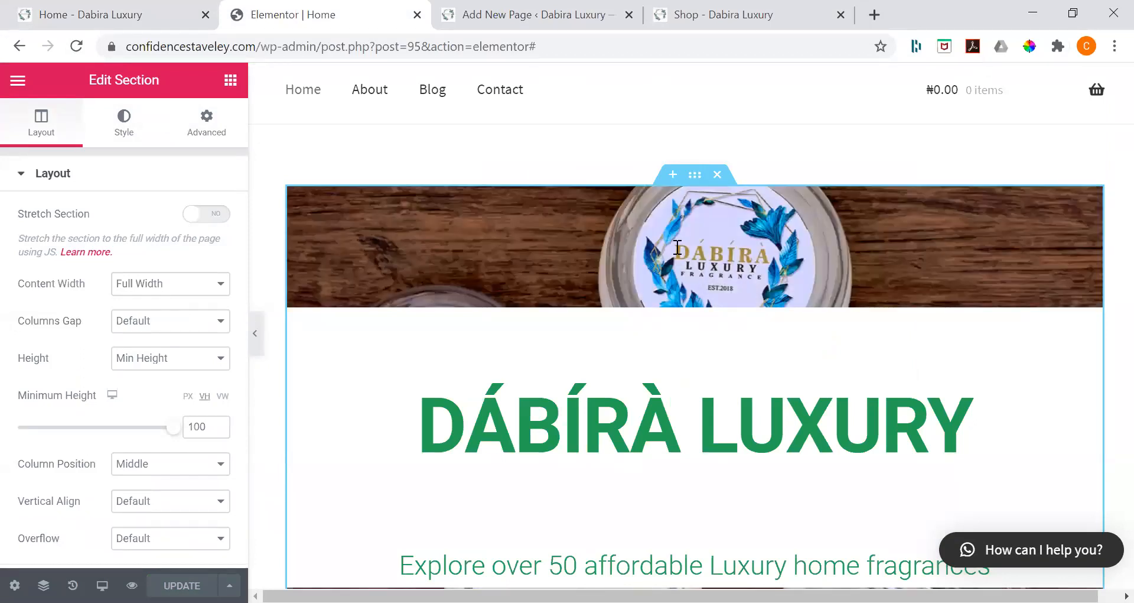
# Step: Reload the live Home page and check the hero section with its full-width content
pyautogui.click(714, 3)
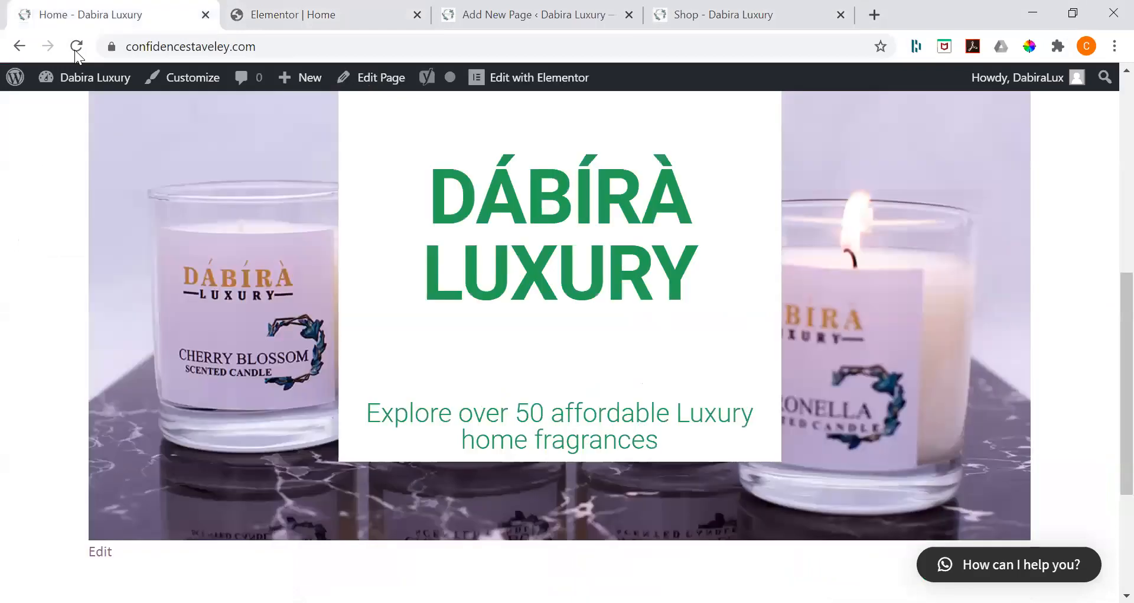
pyautogui.click(76, 51)
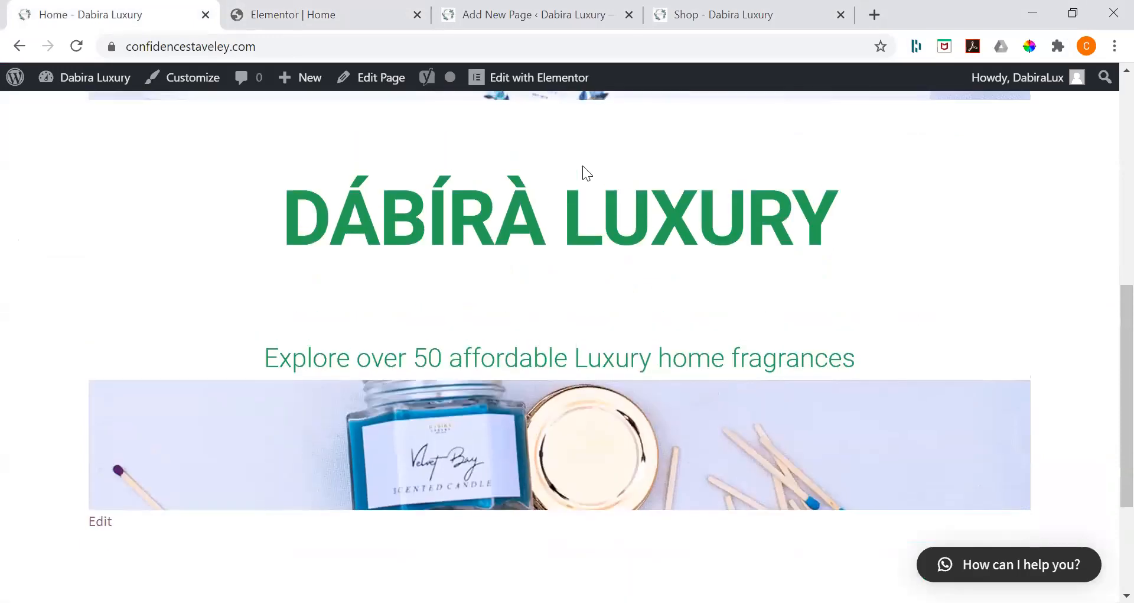
pyautogui.scroll(3, 486, 2)
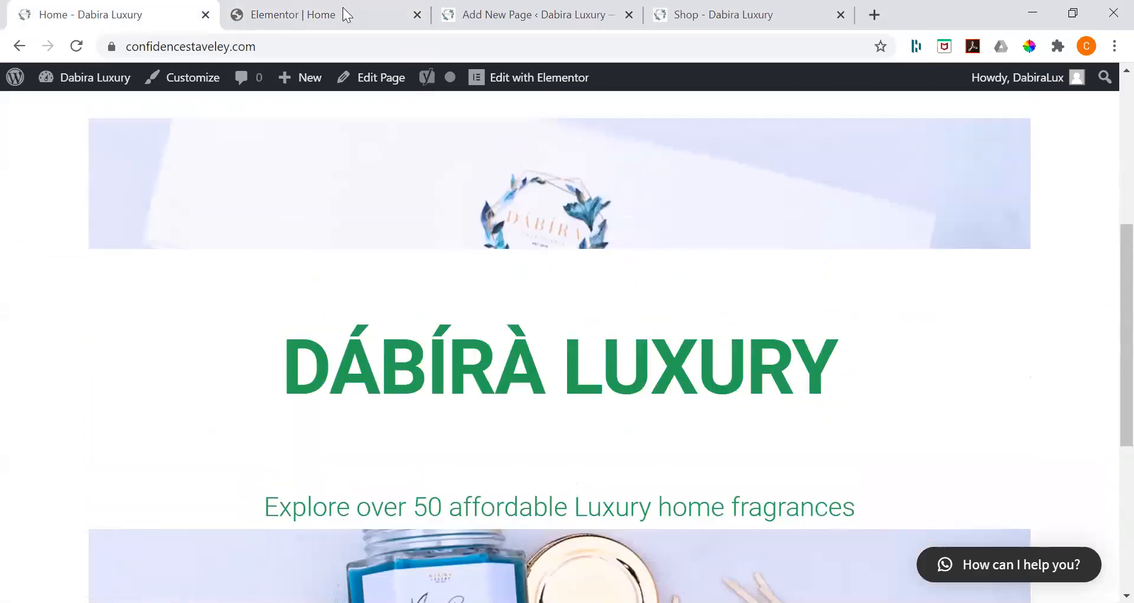
# Step: Return to the Elementor editor and examine the layout, style and spacing settings of the hero column and its main heading
pyautogui.click(347, 14)
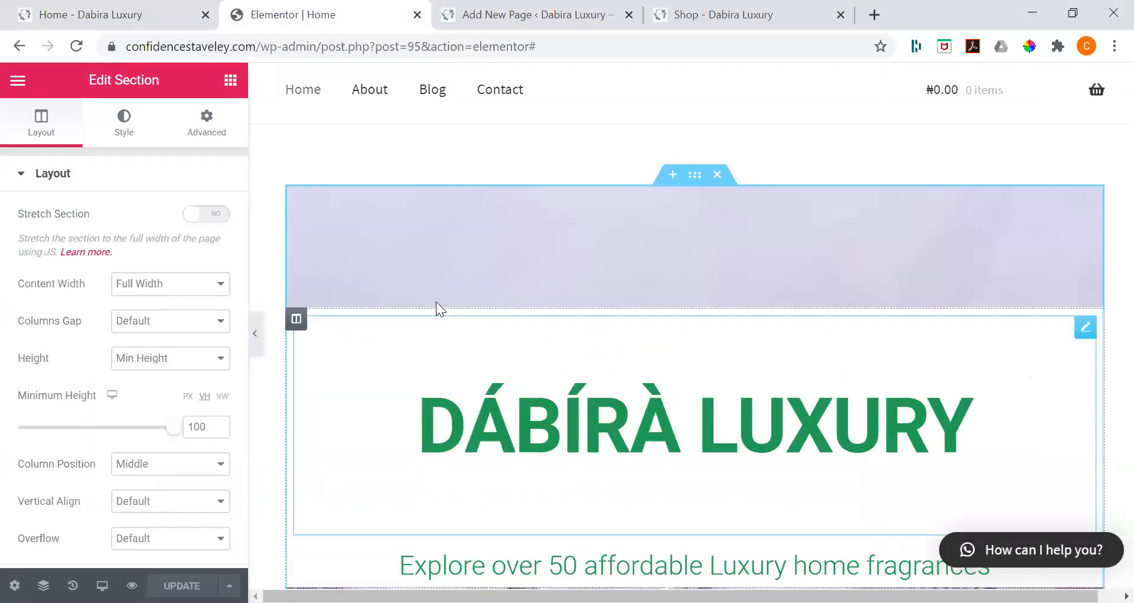
pyautogui.click(320, 303)
pyautogui.moveTo(297, 322)
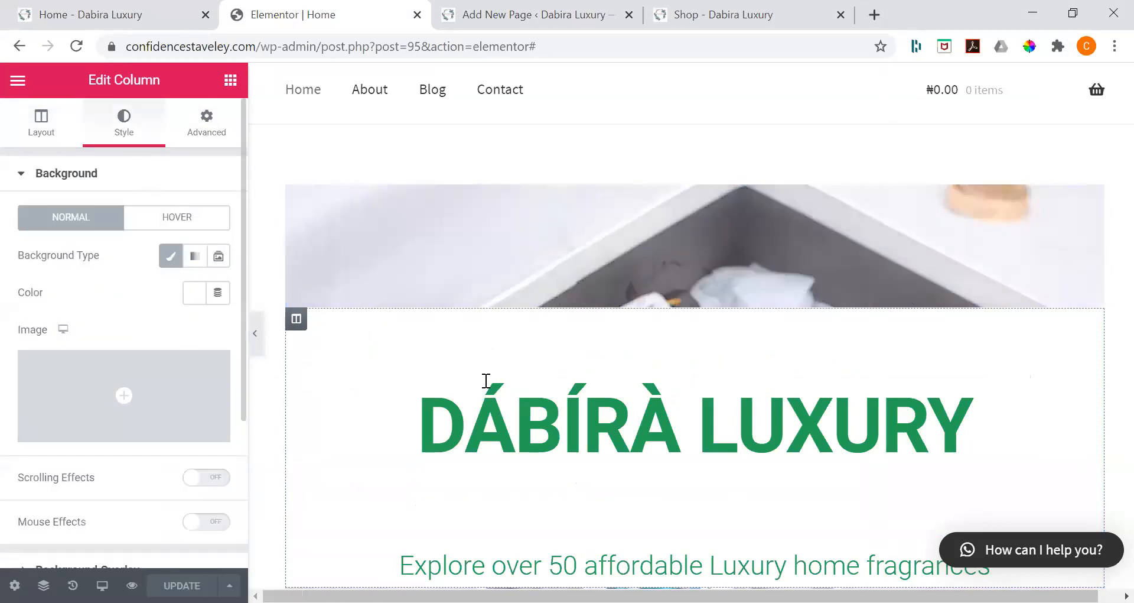
pyautogui.click(319, 316)
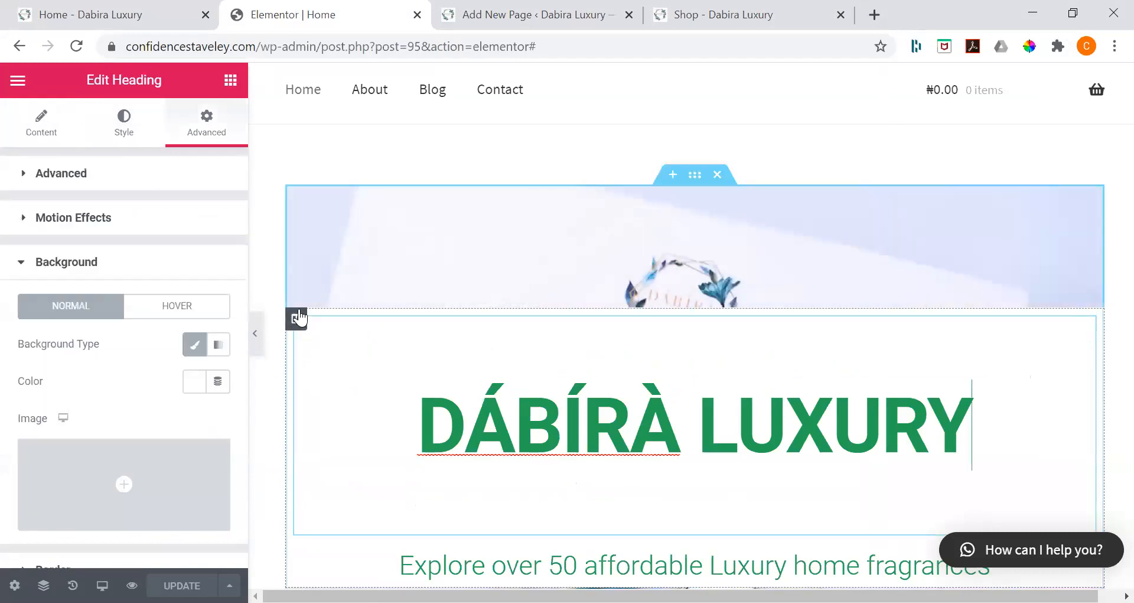
pyautogui.click(298, 318)
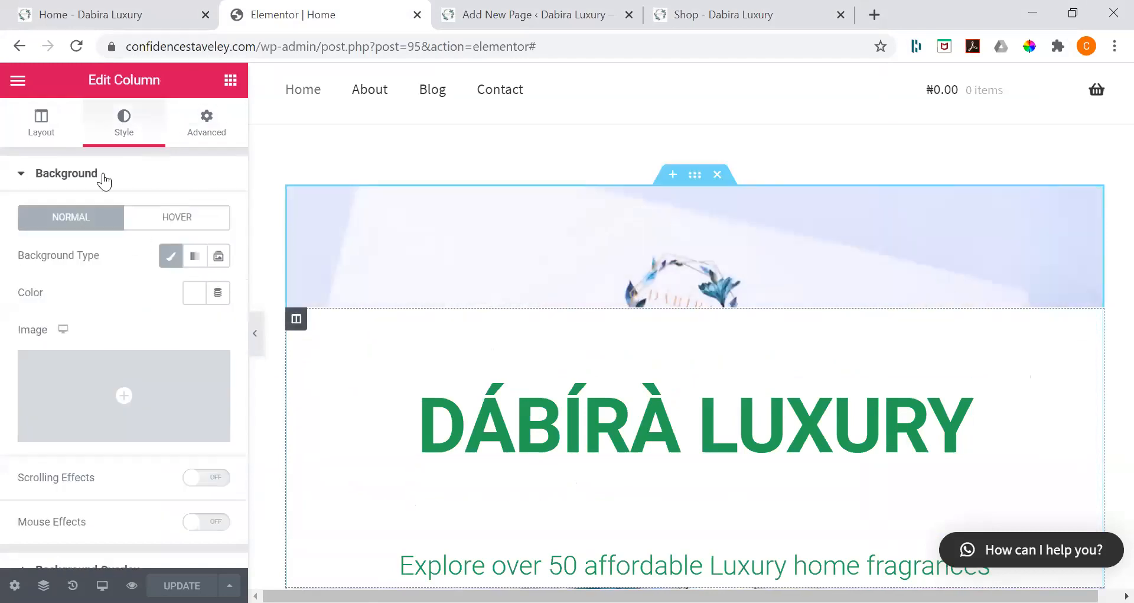
pyautogui.click(199, 121)
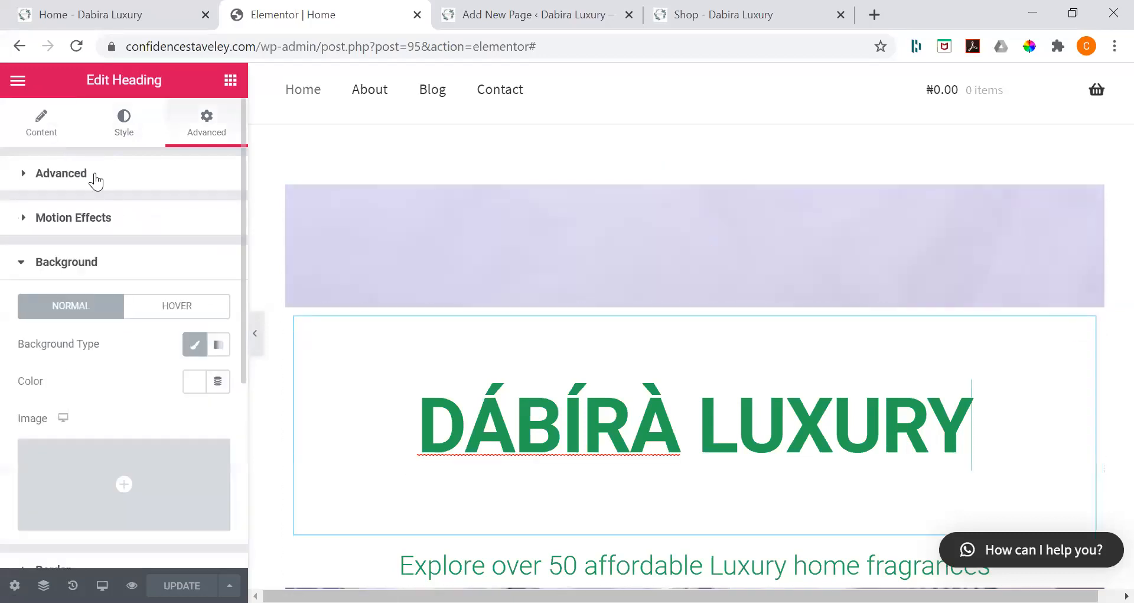
pyautogui.click(76, 175)
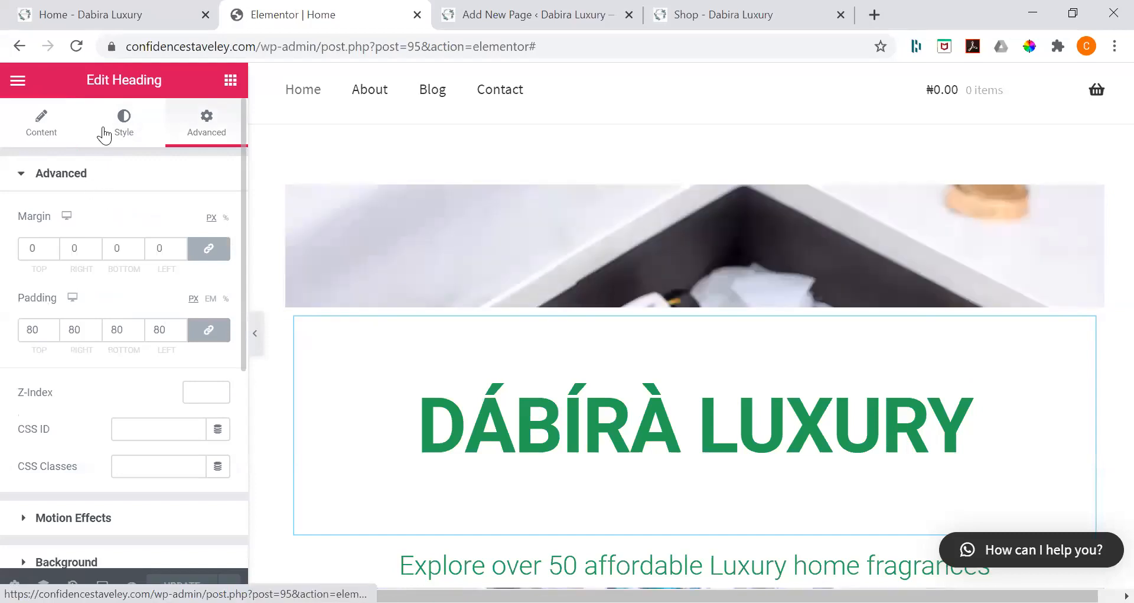
pyautogui.click(41, 124)
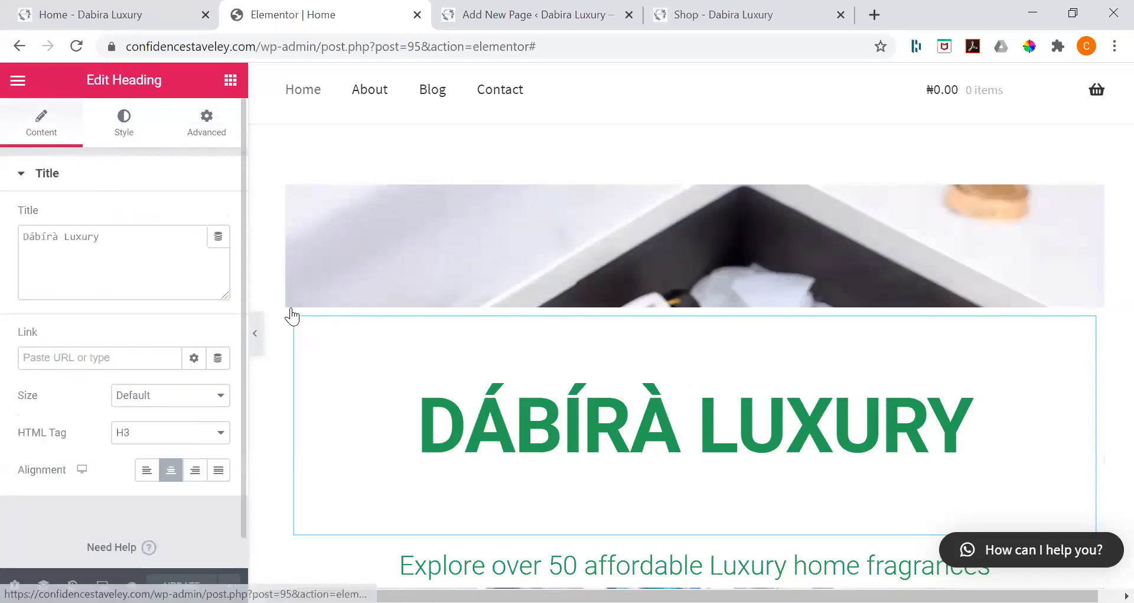
pyautogui.click(357, 308)
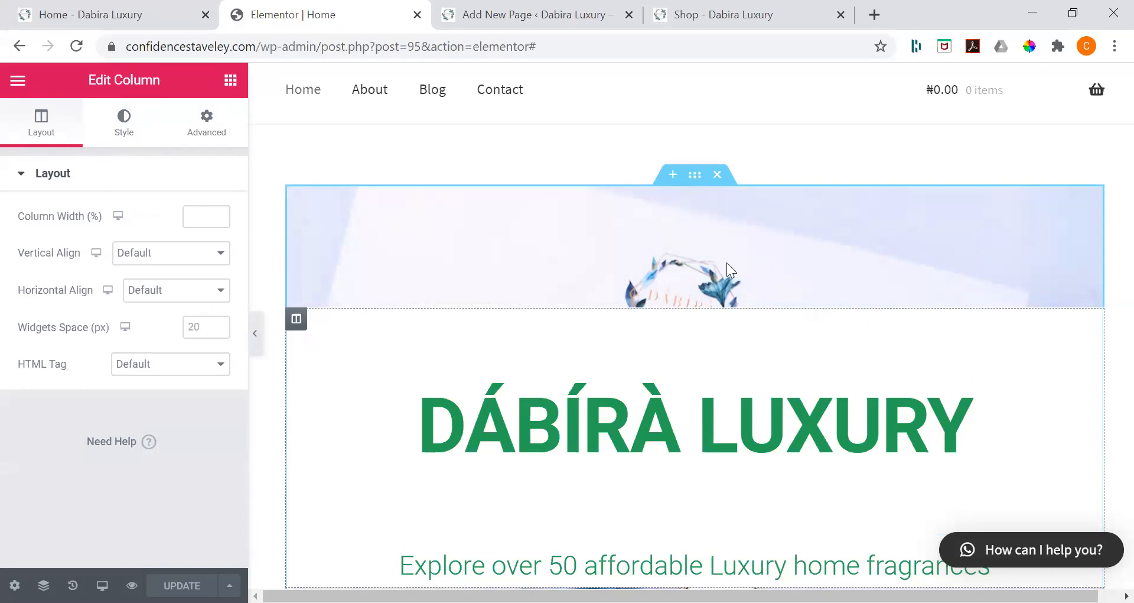
pyautogui.scroll(-5, 623, 224)
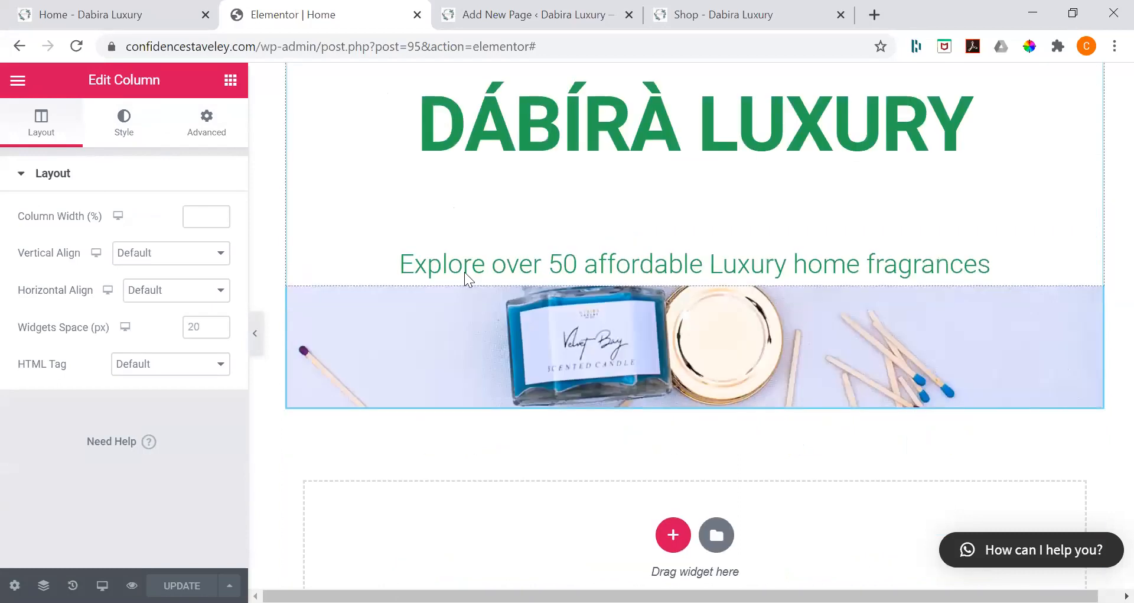
pyautogui.scroll(3, 712, 405)
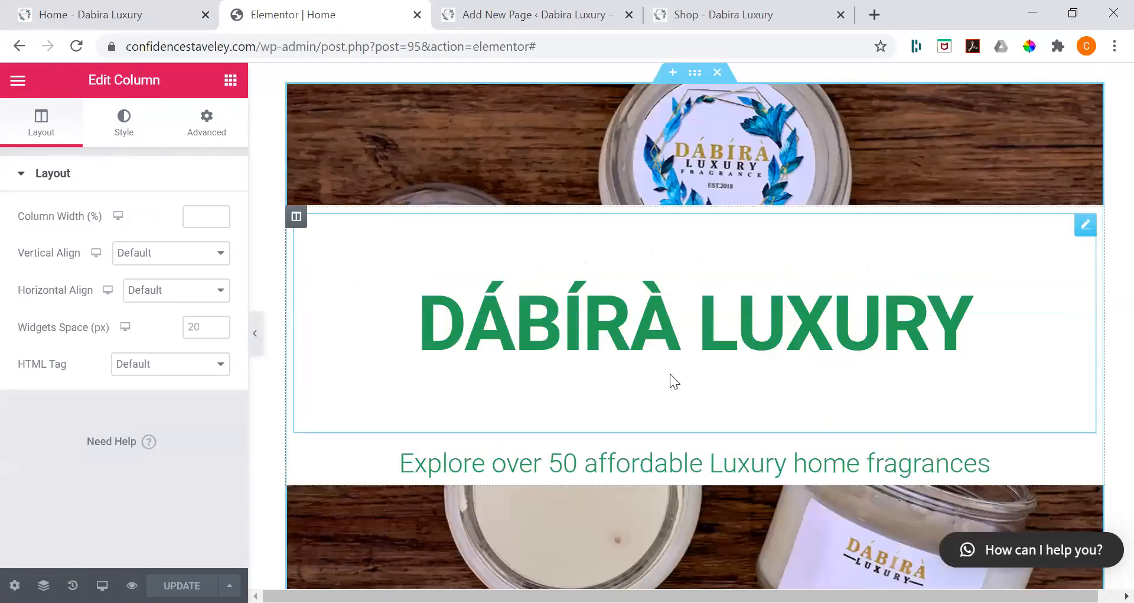
# Step: Add a new empty single-column section directly below the hero section on the Home page
pyautogui.click(669, 395)
pyautogui.scroll(-6, 668, 395)
pyautogui.click(669, 393)
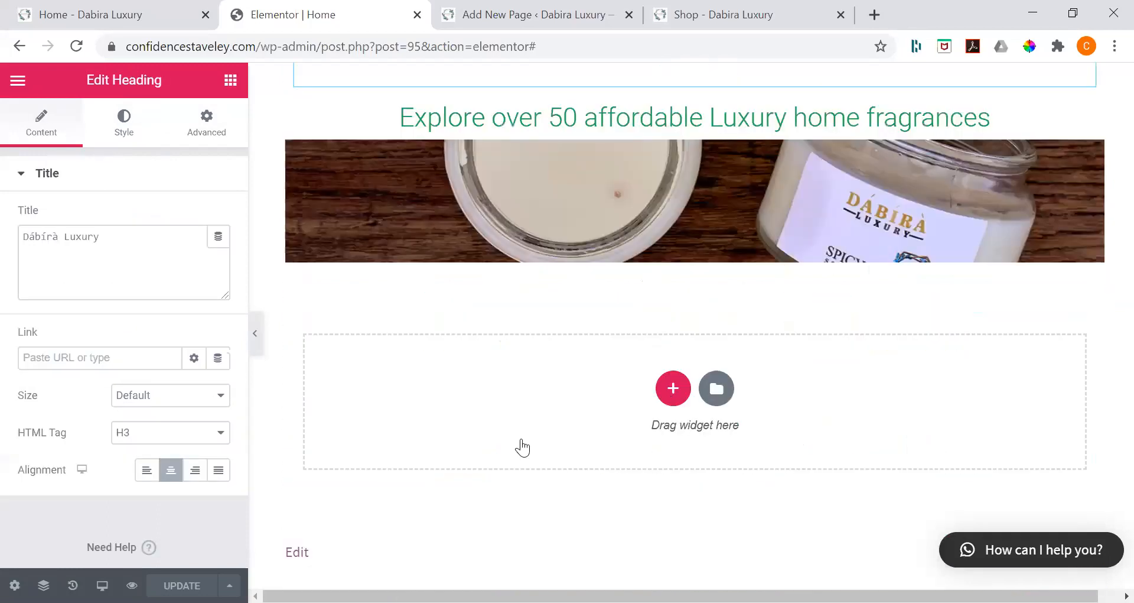
pyautogui.click(559, 295)
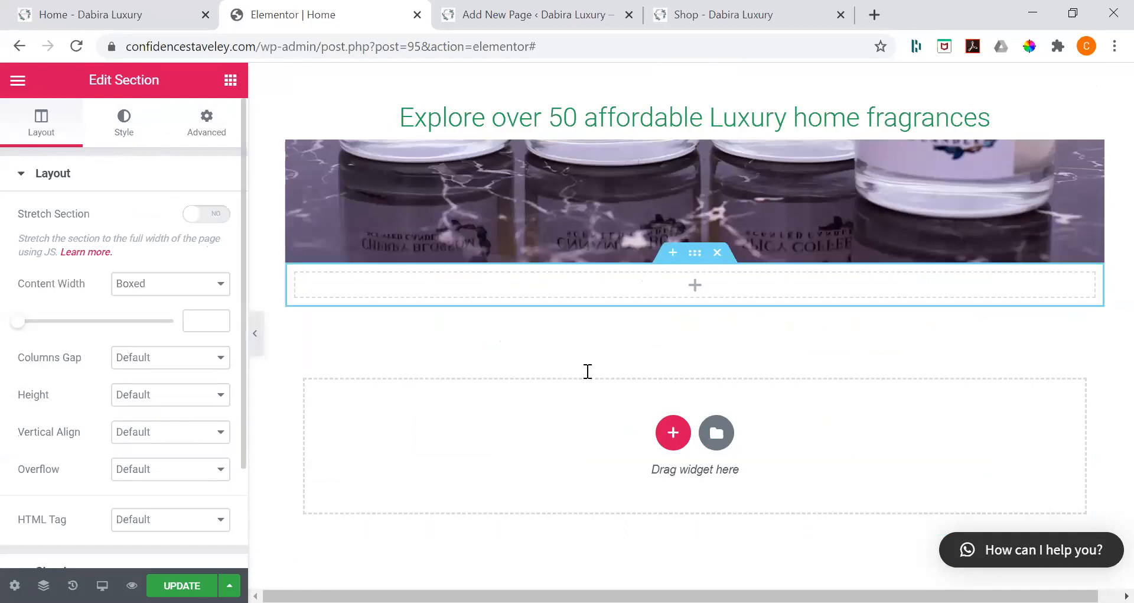
# Step: Copy the "Explore over 50 affordable Luxury home fragrances" heading from the hero section into the new empty section
pyautogui.scroll(3, 540, 312)
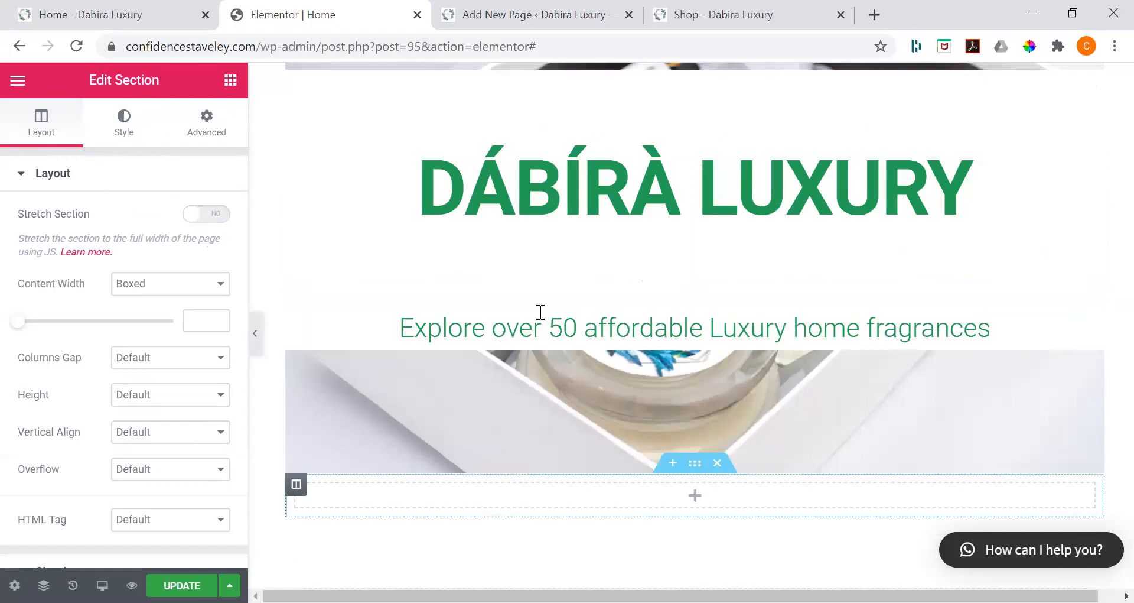
pyautogui.scroll(-1, 570, 387)
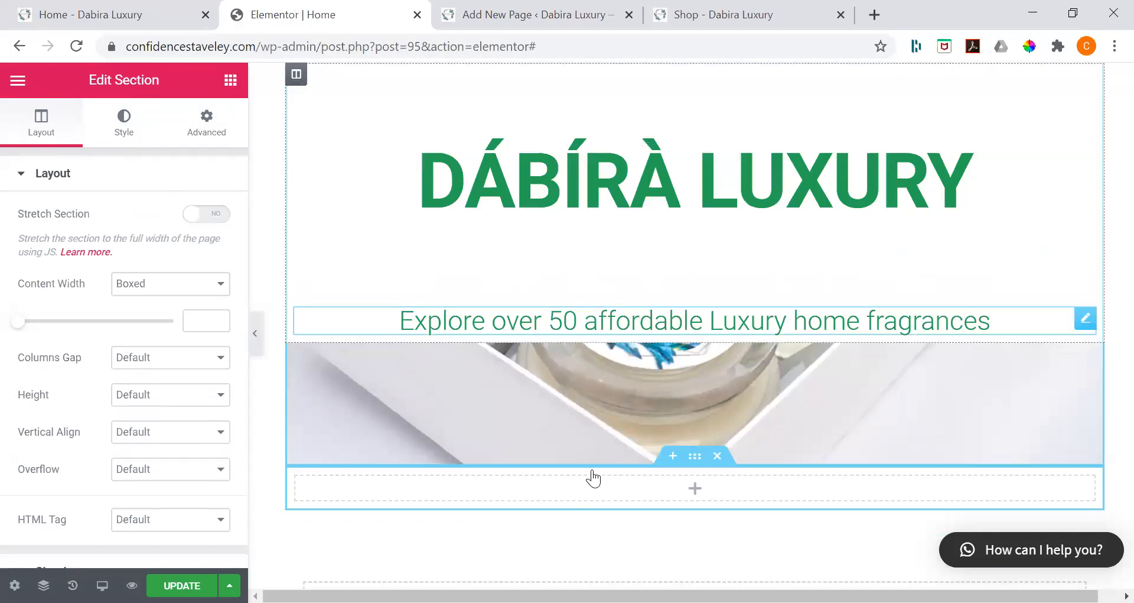
pyautogui.rightClick(541, 319)
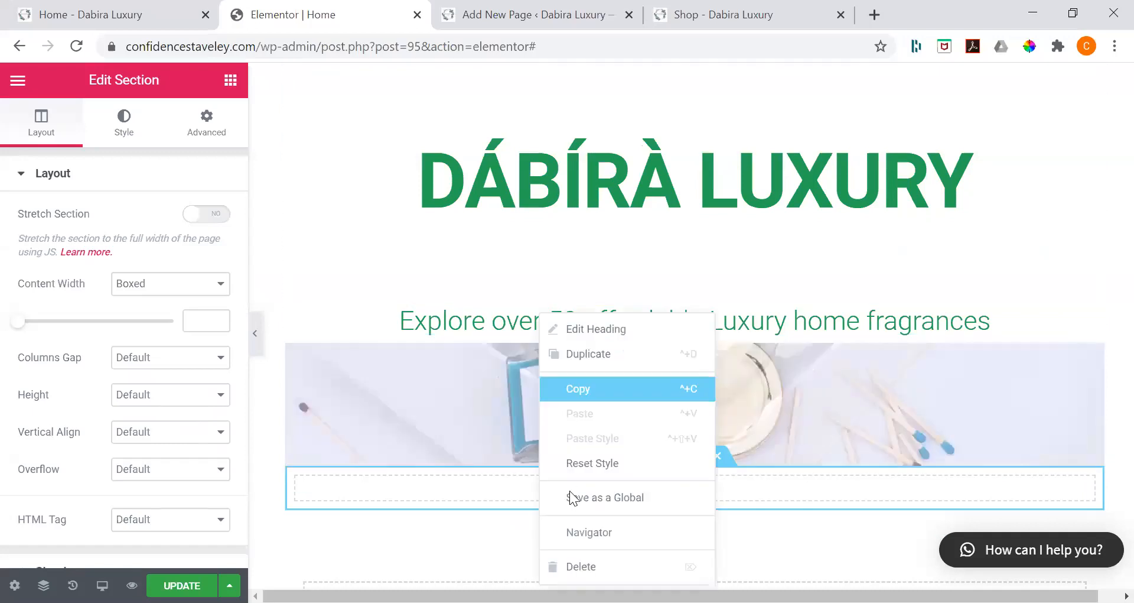
pyautogui.hotkey('ctrl', 'v')
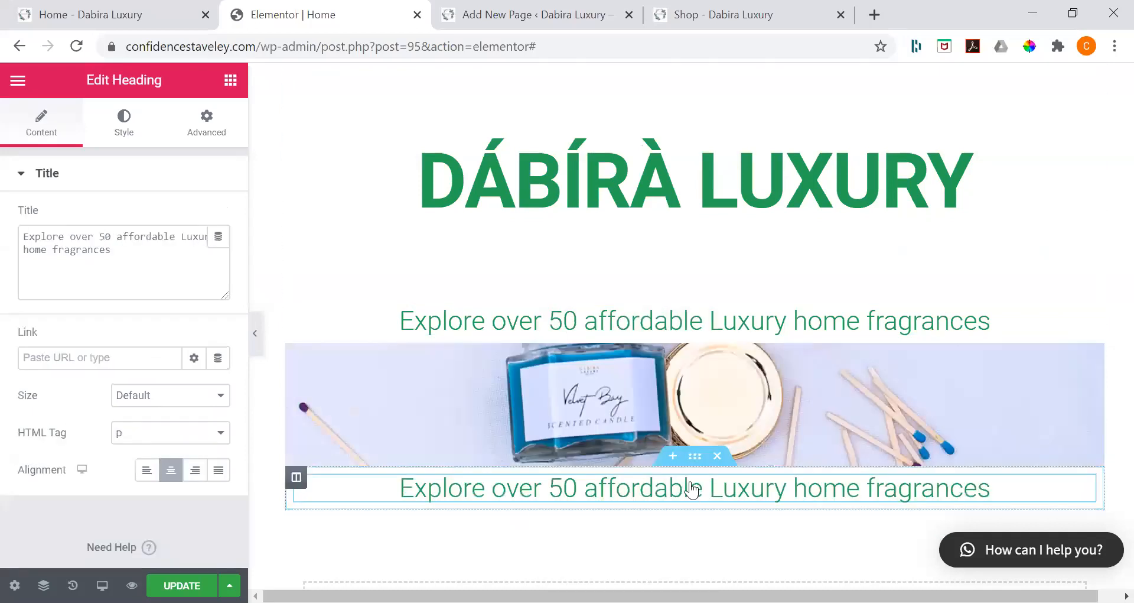
# Step: Set the new section's padding to 150 px at the top and 0 on the other three sides, and update the page
pyautogui.scroll(1, 694, 489)
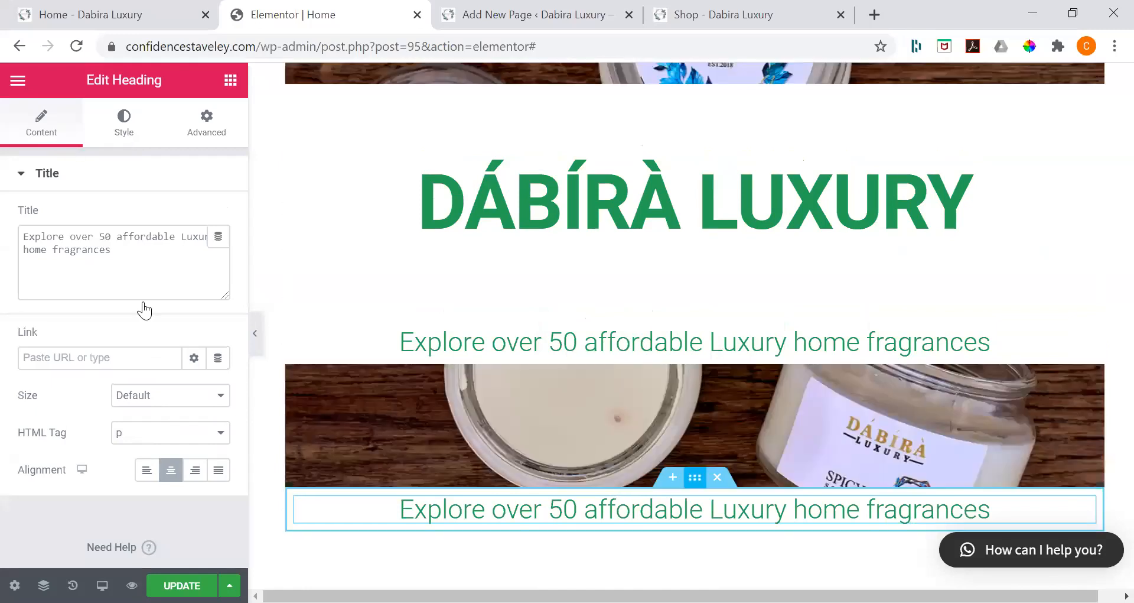
pyautogui.click(126, 125)
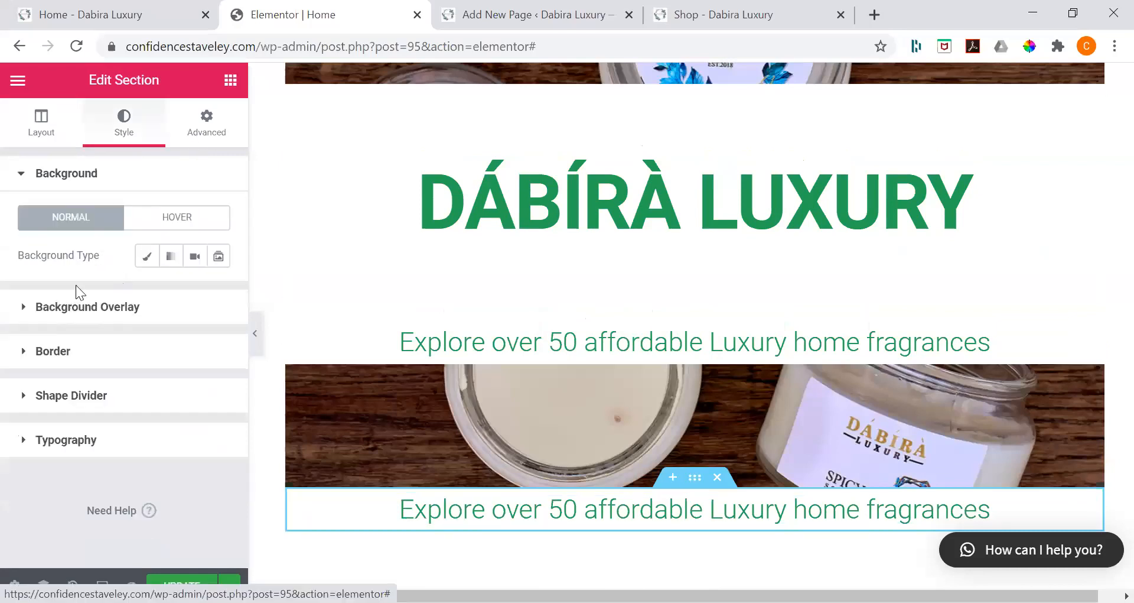
pyautogui.click(47, 336)
pyautogui.write('150')
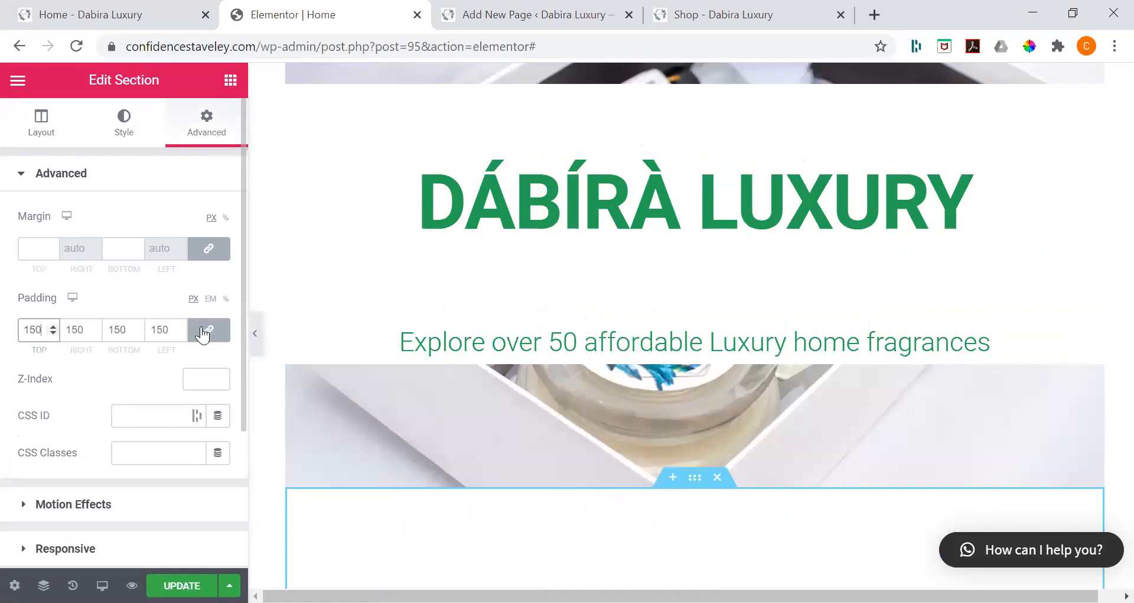
pyautogui.click(202, 332)
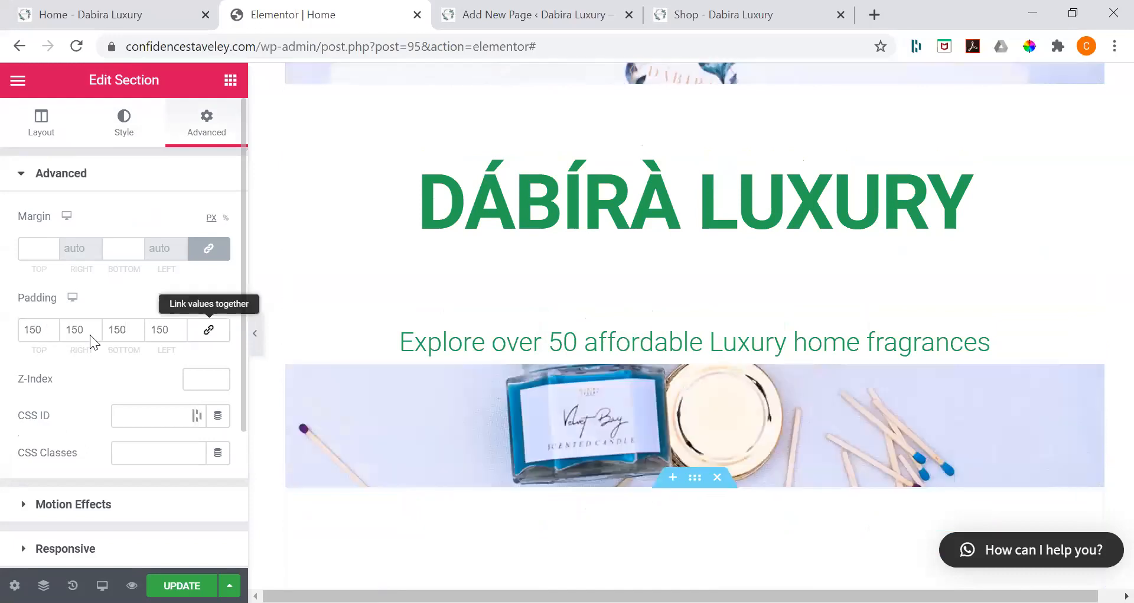
pyautogui.click(91, 335)
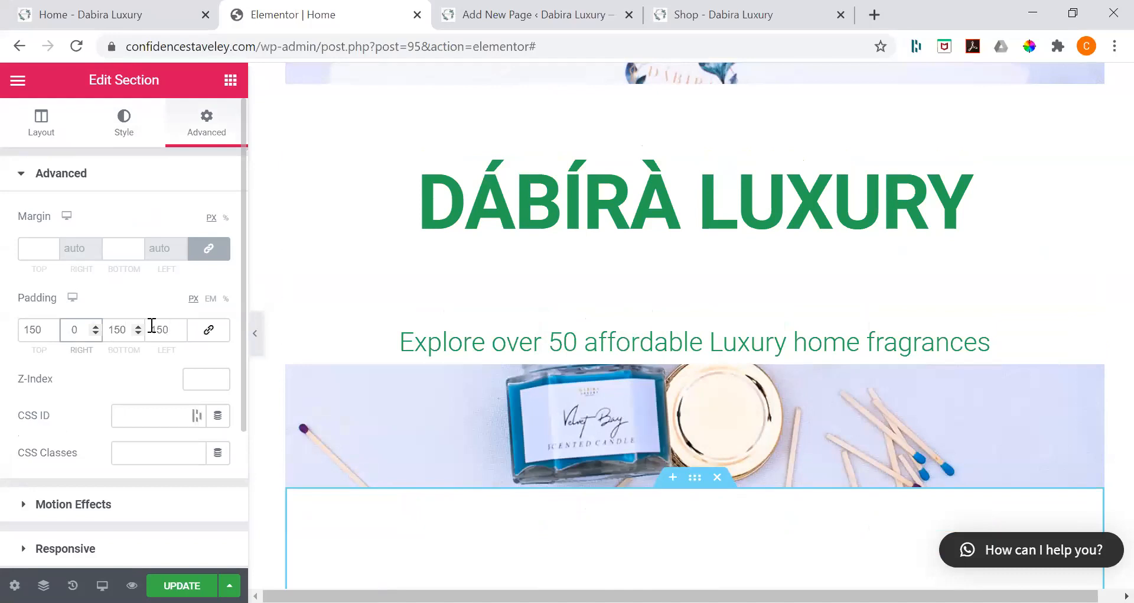
pyautogui.press('Tab')
pyautogui.write('0')
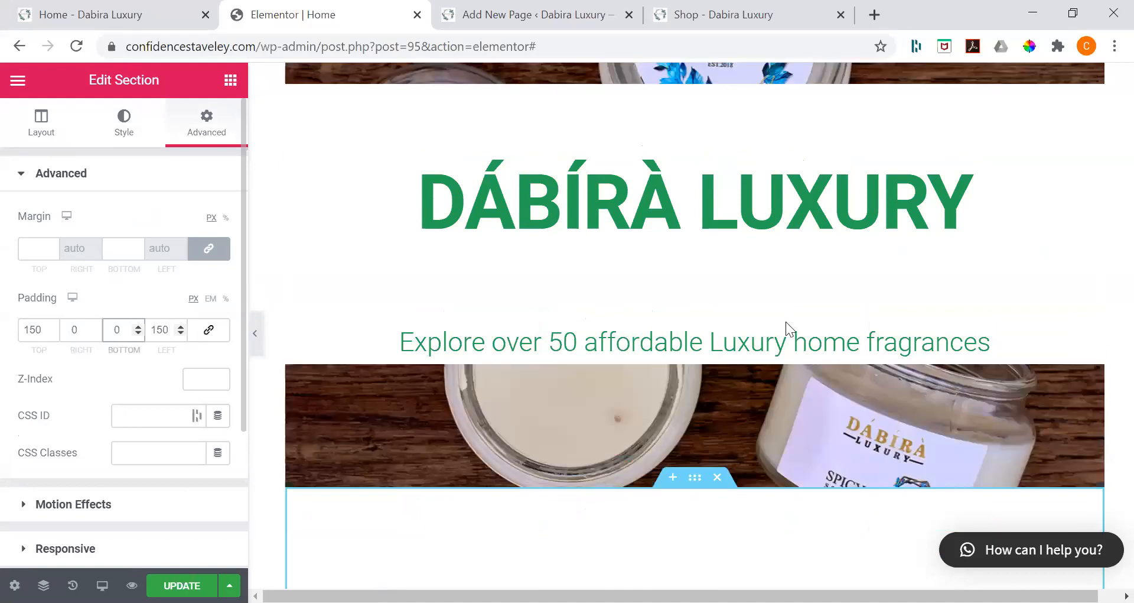
pyautogui.press('Tab')
pyautogui.write('0')
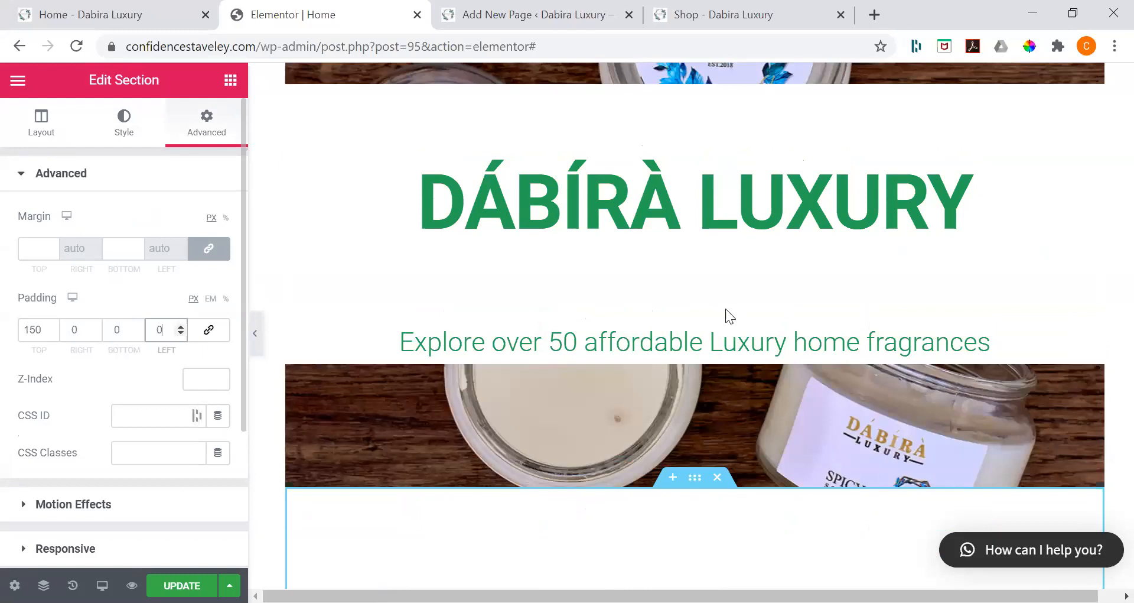
pyautogui.hotkey('ctrl', 's')
pyautogui.scroll(-4, 725, 308)
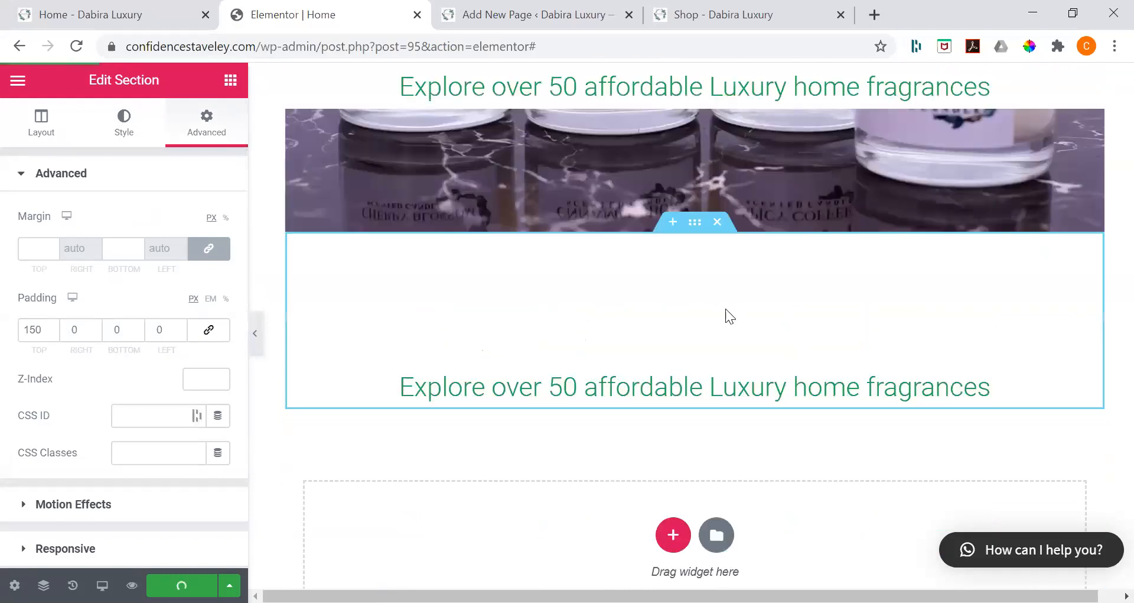
# Step: Search the widgets for "prod", place the WordPress Products widget beneath the copied heading and make it show 3 products
pyautogui.scroll(4, 725, 308)
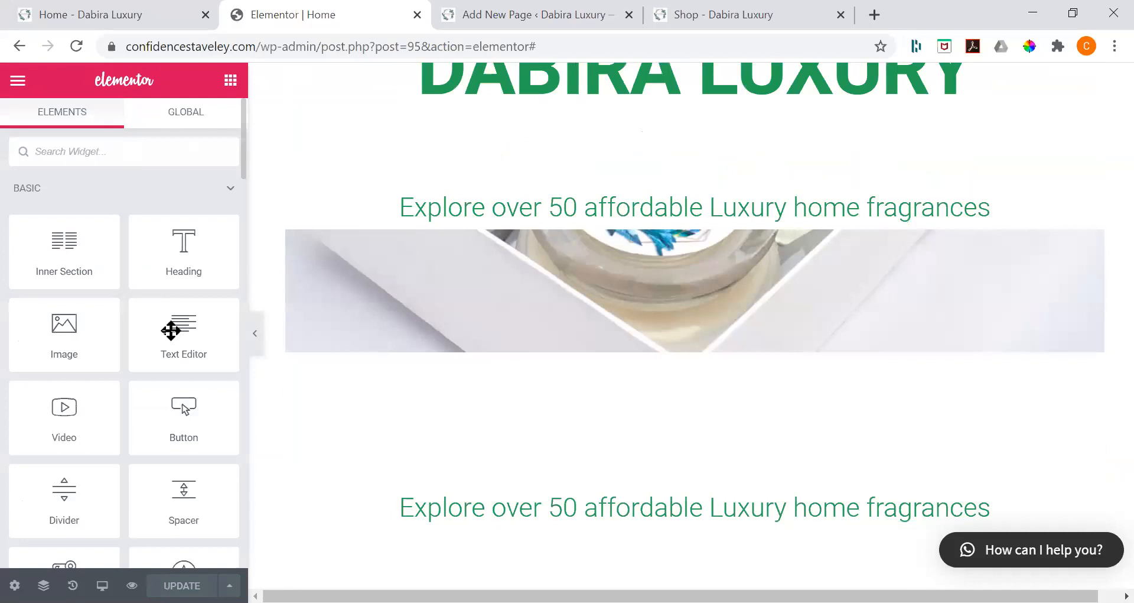
pyautogui.write('prod')
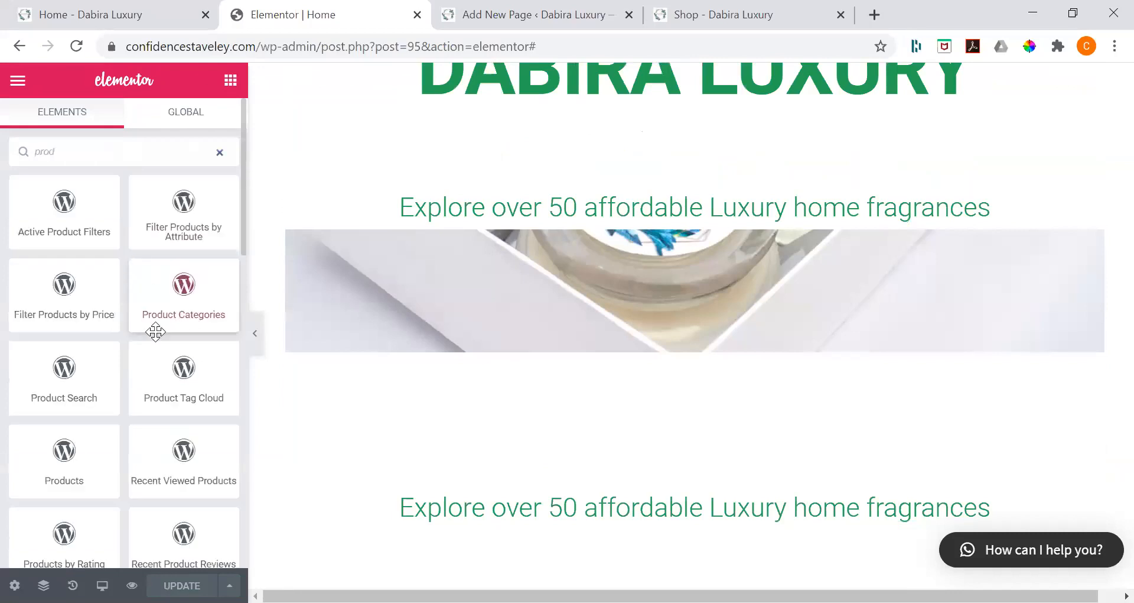
pyautogui.scroll(-2, 226, 329)
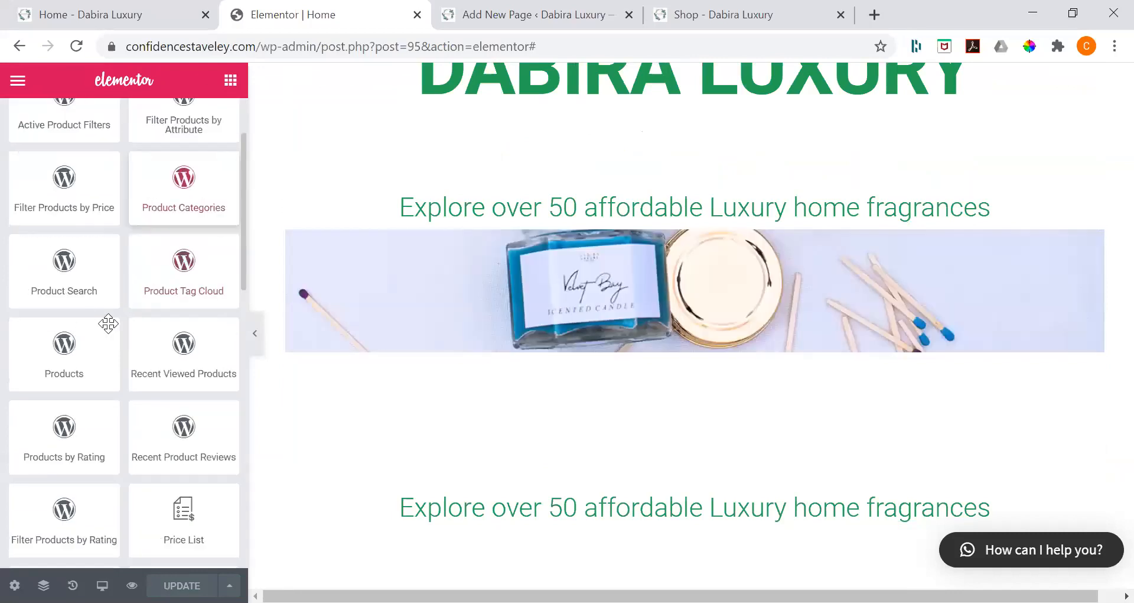
pyautogui.scroll(-1, 95, 318)
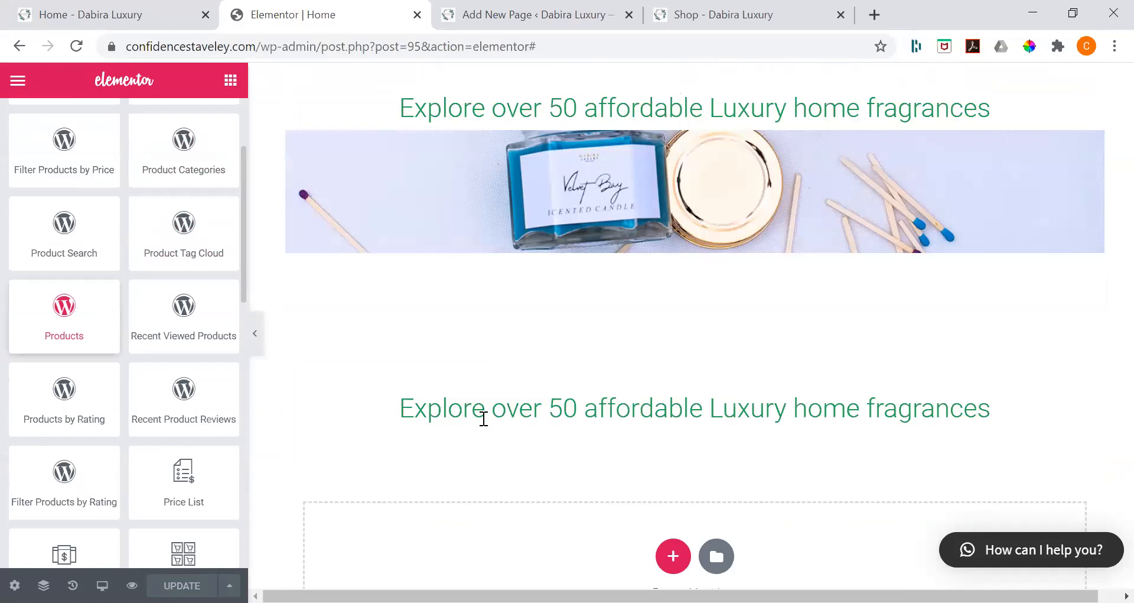
pyautogui.moveTo(616, 334); pyautogui.dragTo(617, 333)
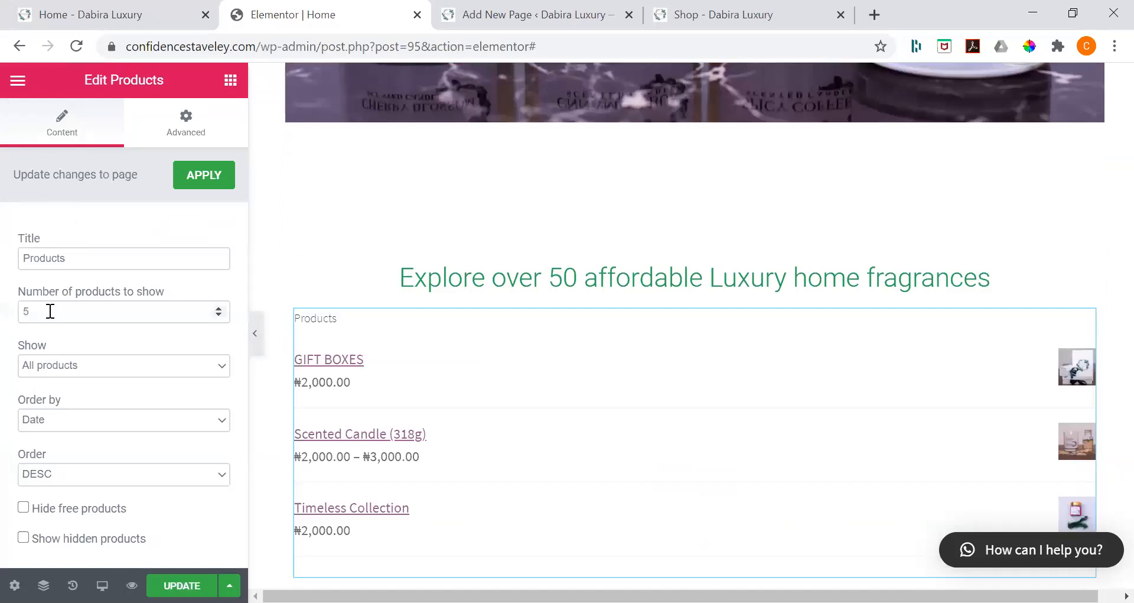
pyautogui.click(195, 185)
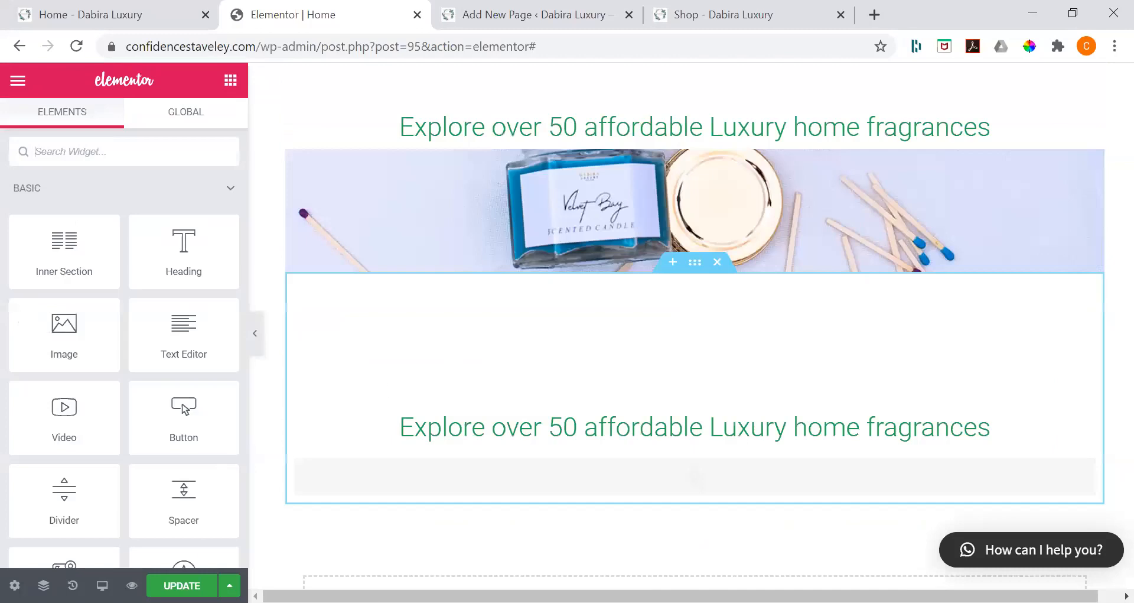
pyautogui.scroll(1, 695, 331)
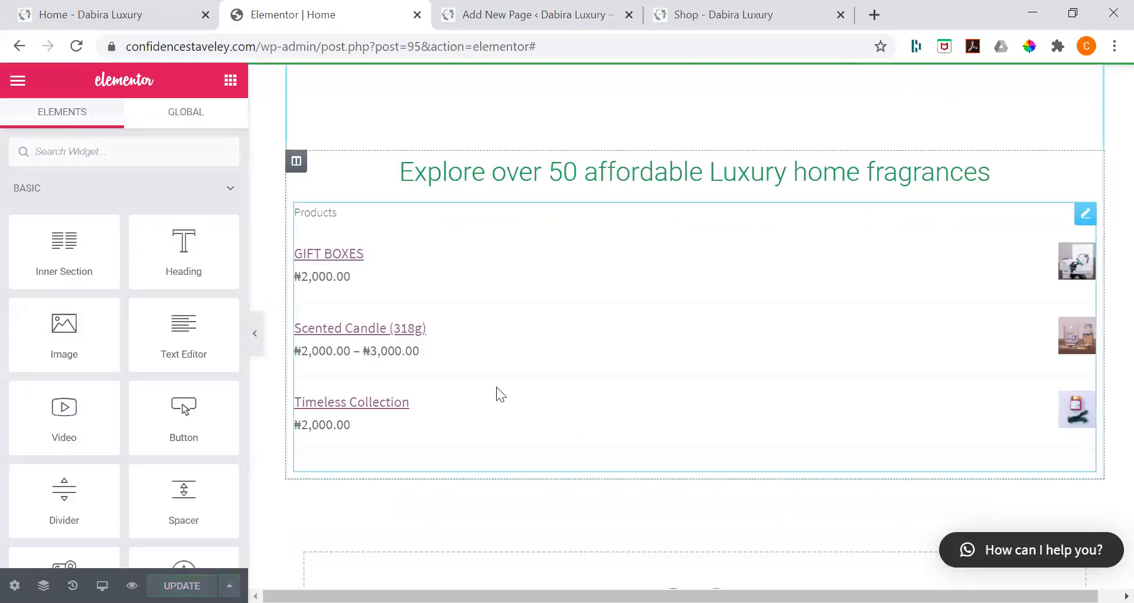
# Step: Delete the WordPress Products list widget from the section below the hero
pyautogui.click(463, 264)
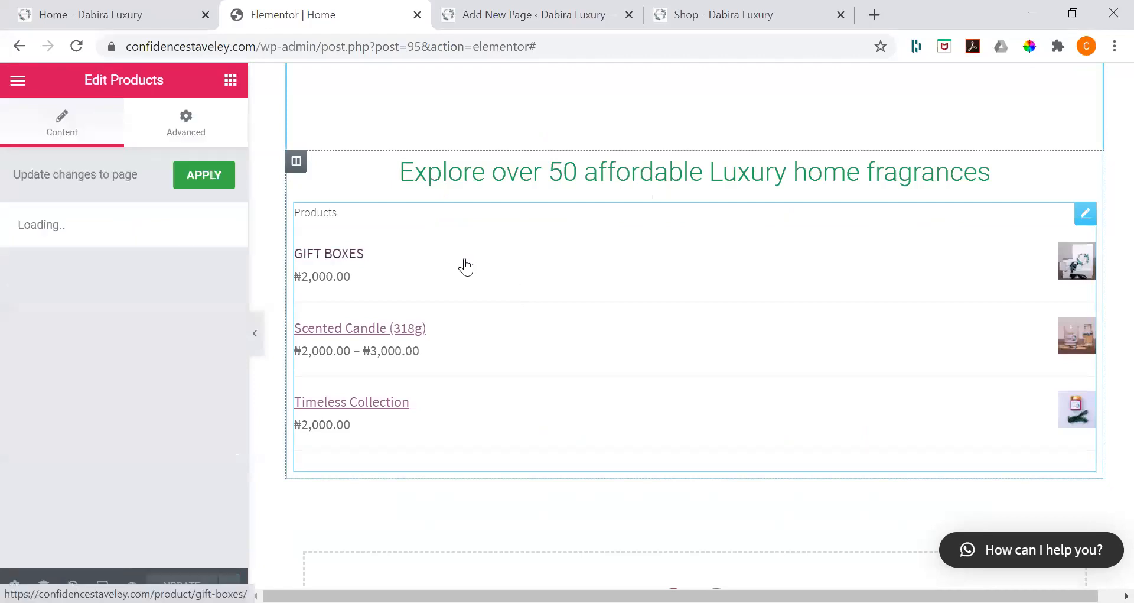
pyautogui.click(1084, 214)
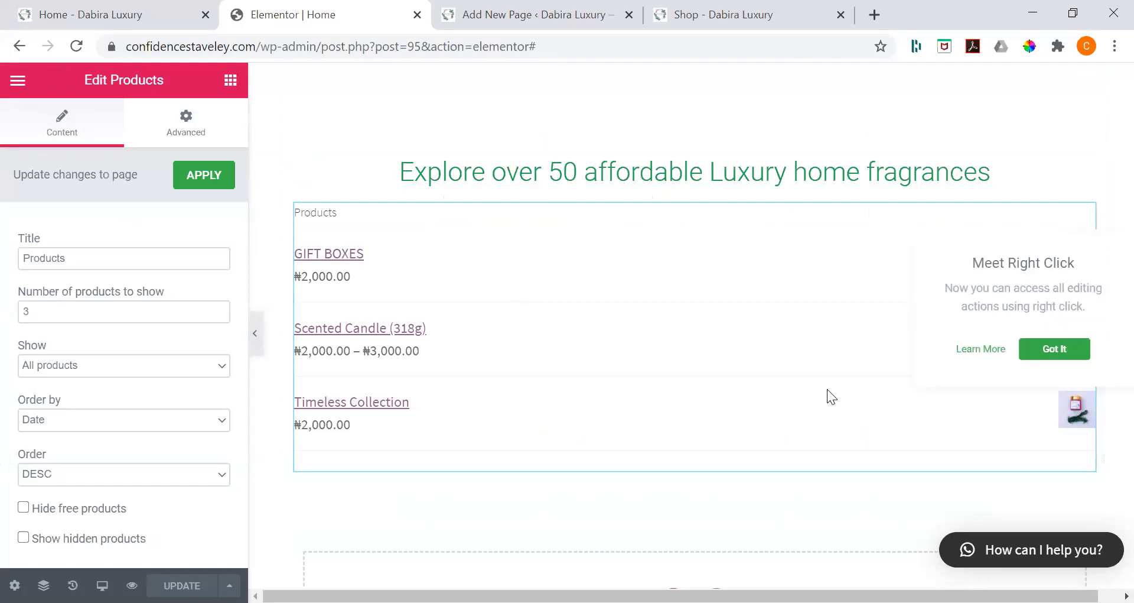
pyautogui.rightClick(771, 314)
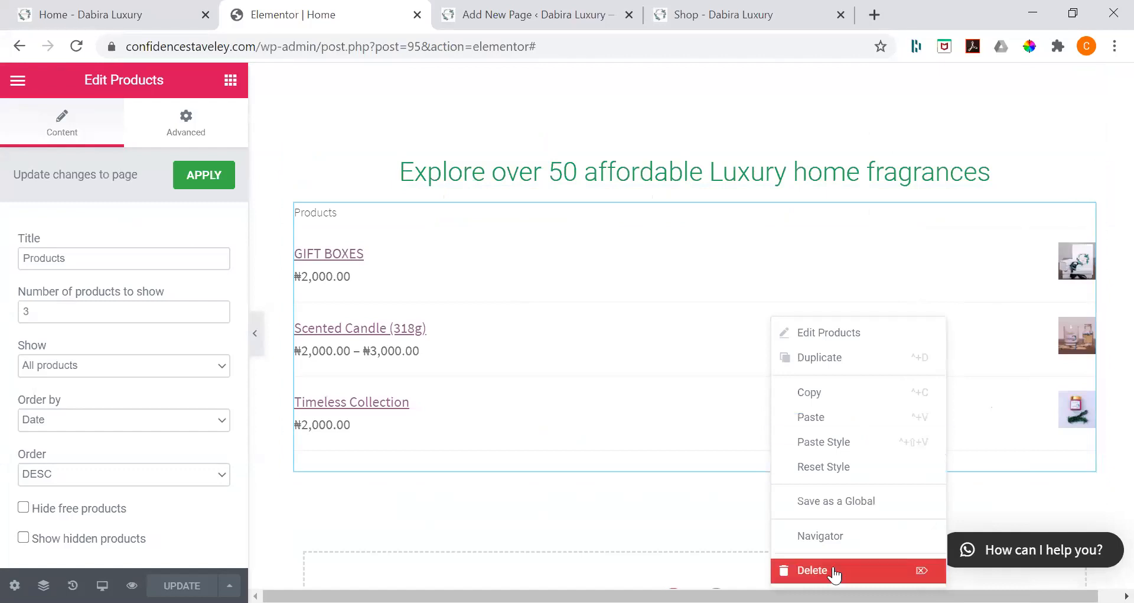
pyautogui.click(833, 569)
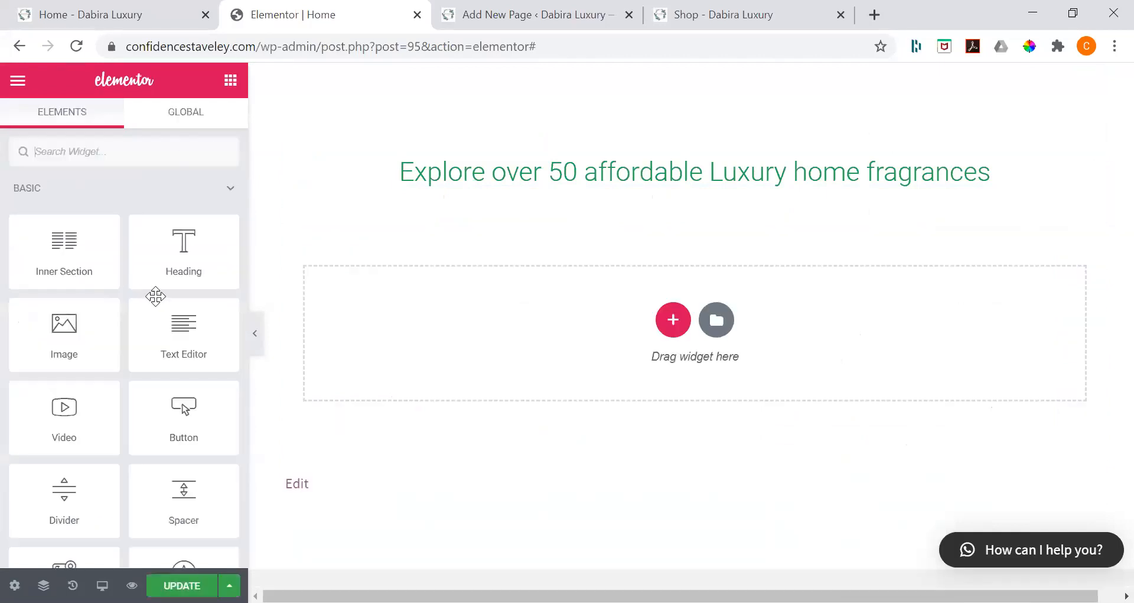
# Step: Place the WooCommerce Products widget beneath the copied heading and set it to 3 columns
pyautogui.scroll(-15, 136, 343)
pyautogui.scroll(-10, 98, 503)
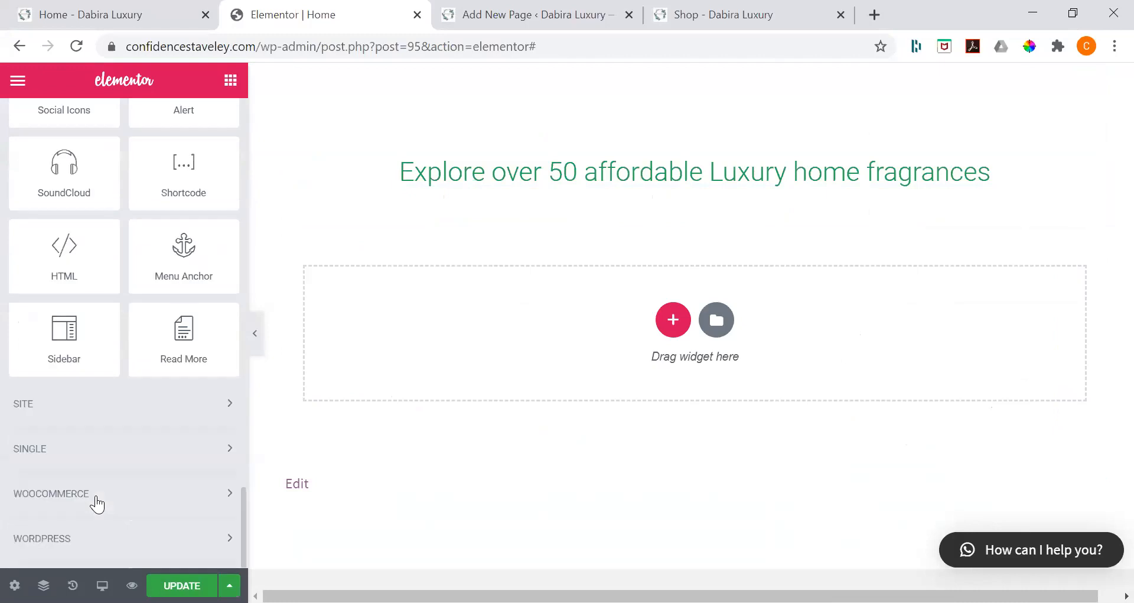
pyautogui.click(95, 493)
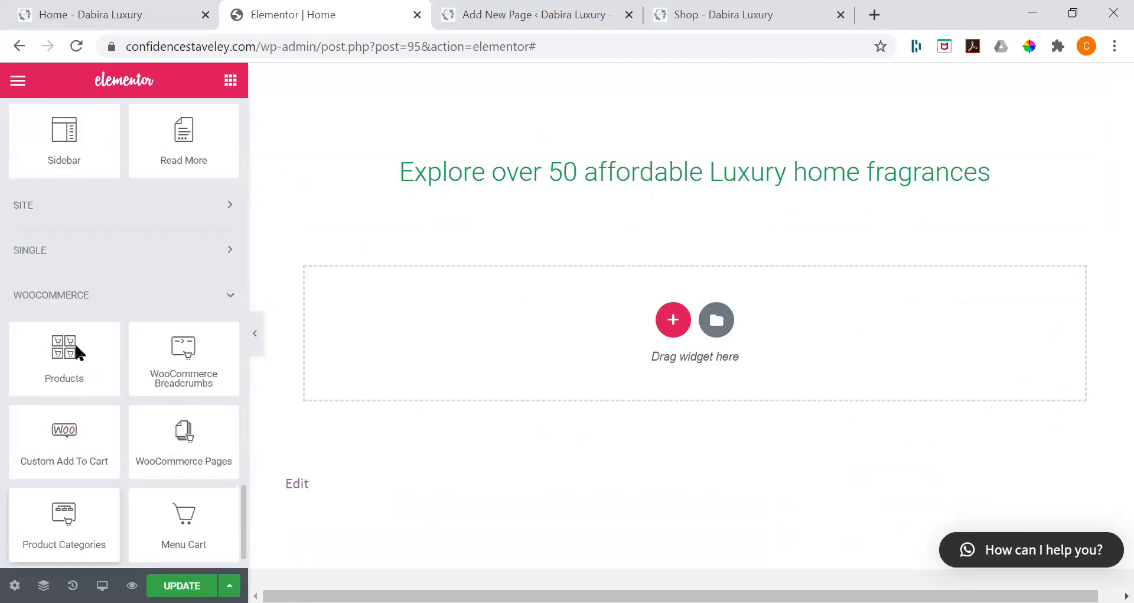
pyautogui.scroll(-1, 74, 341)
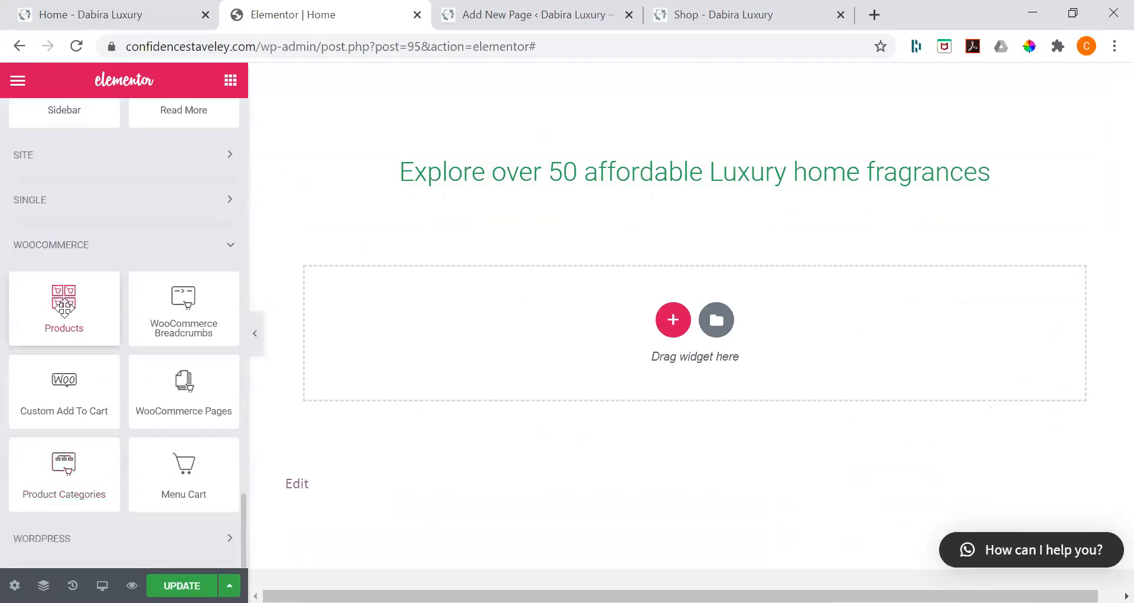
pyautogui.moveTo(64, 306); pyautogui.dragTo(633, 331)
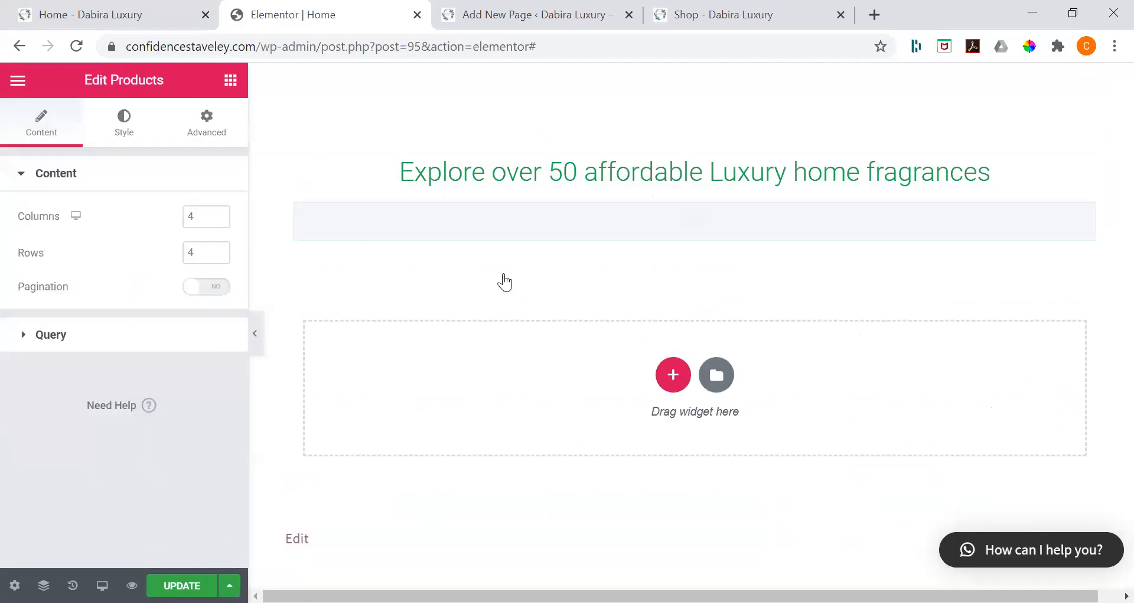
pyautogui.doubleClick(198, 217)
pyautogui.write('3')
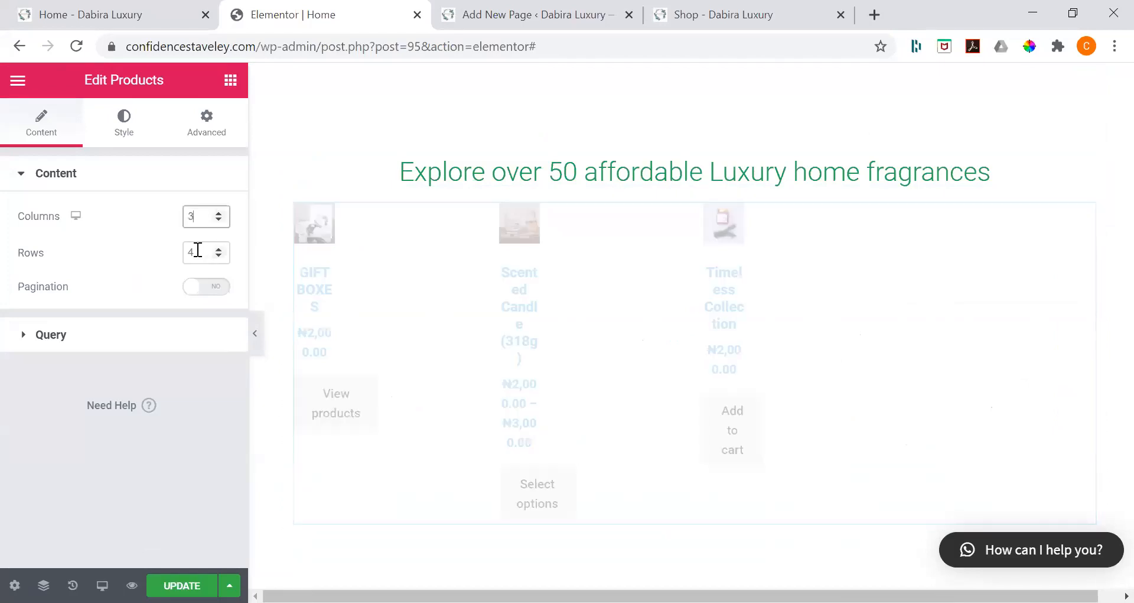
# Step: Style the product grid with a columns gap of 2, a rows gap of 11 and center alignment
pyautogui.click(123, 139)
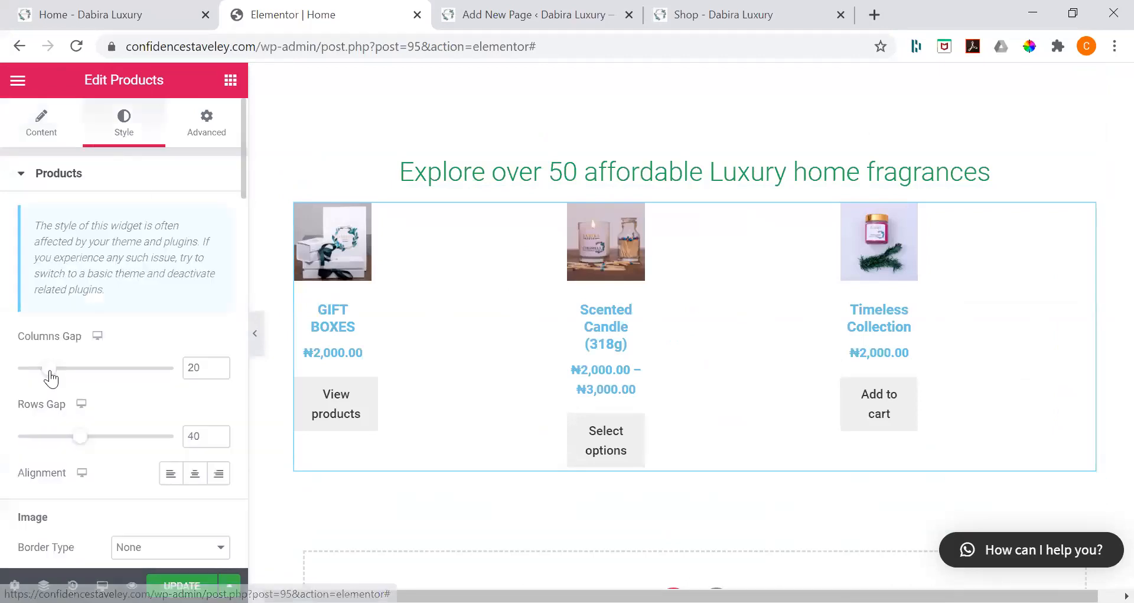
pyautogui.moveTo(45, 378); pyautogui.dragTo(24, 372)
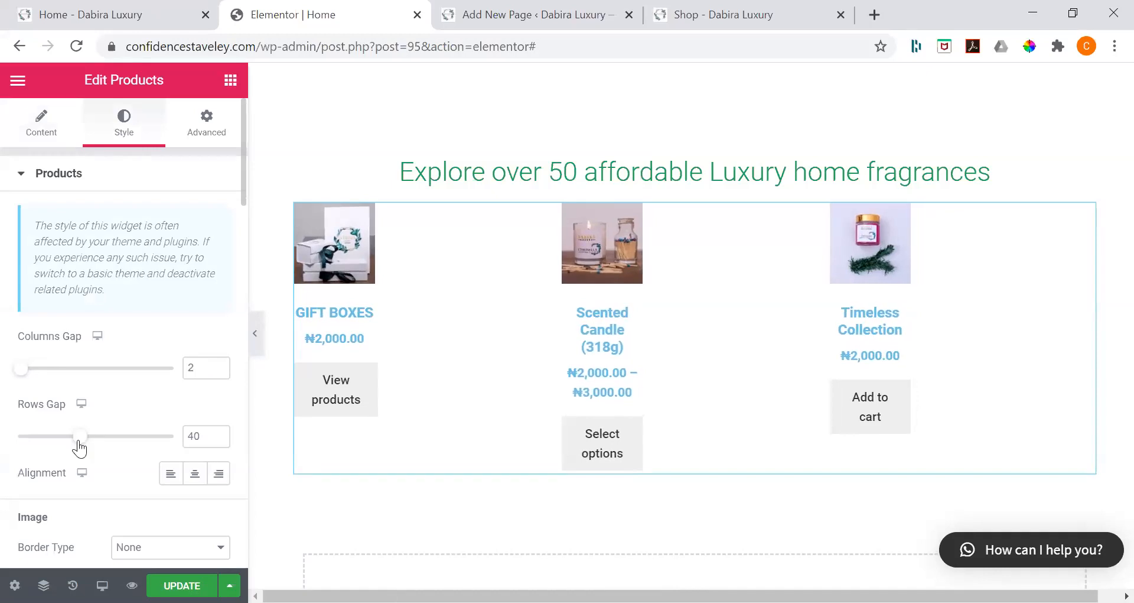
pyautogui.click(34, 437)
pyautogui.click(194, 472)
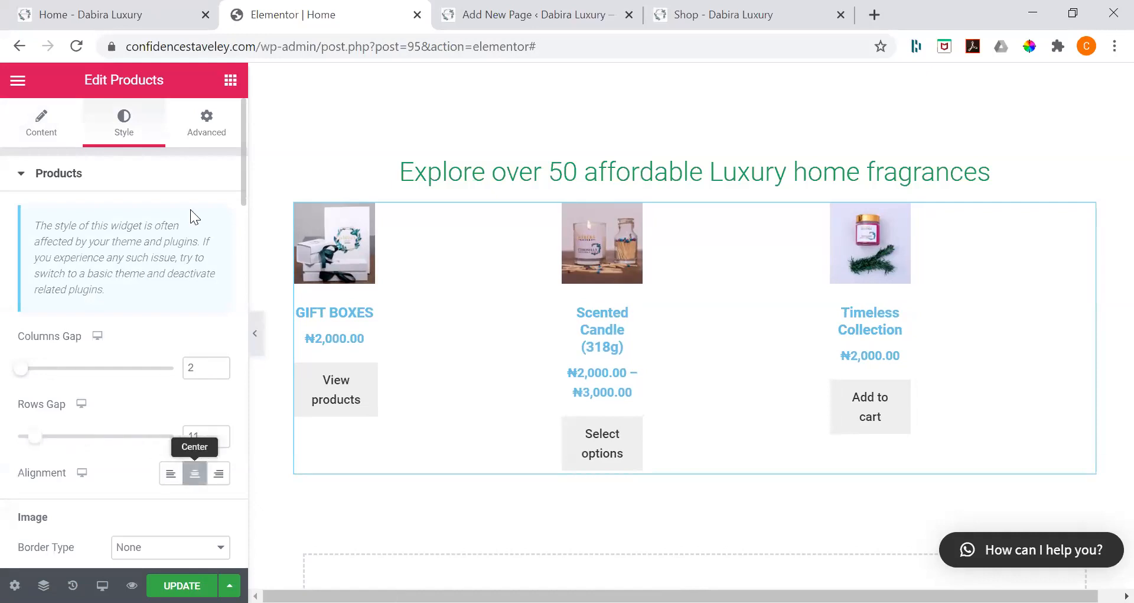
# Step: Examine the product grid's advanced, content and style settings, including the image, title, rating, price and button options
pyautogui.click(201, 126)
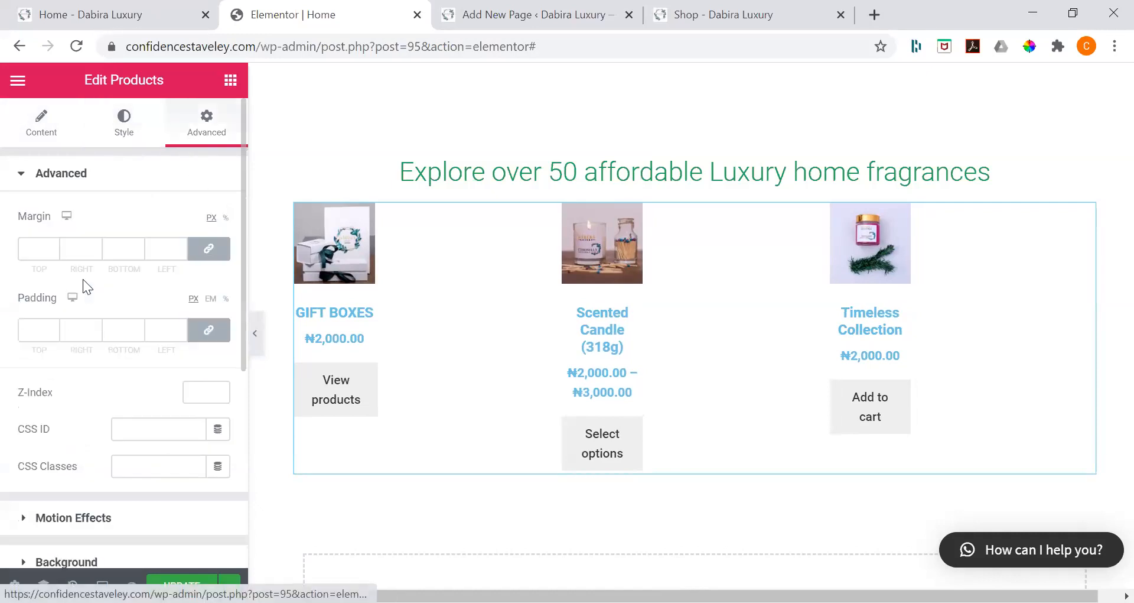
pyautogui.scroll(-3, 82, 279)
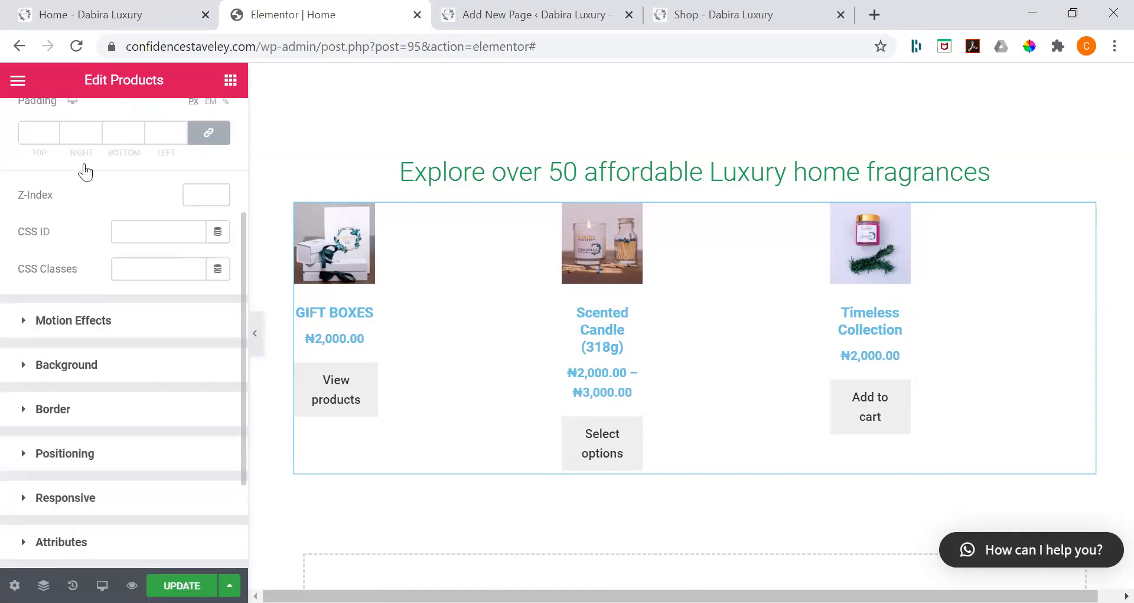
pyautogui.scroll(-1, 369, 205)
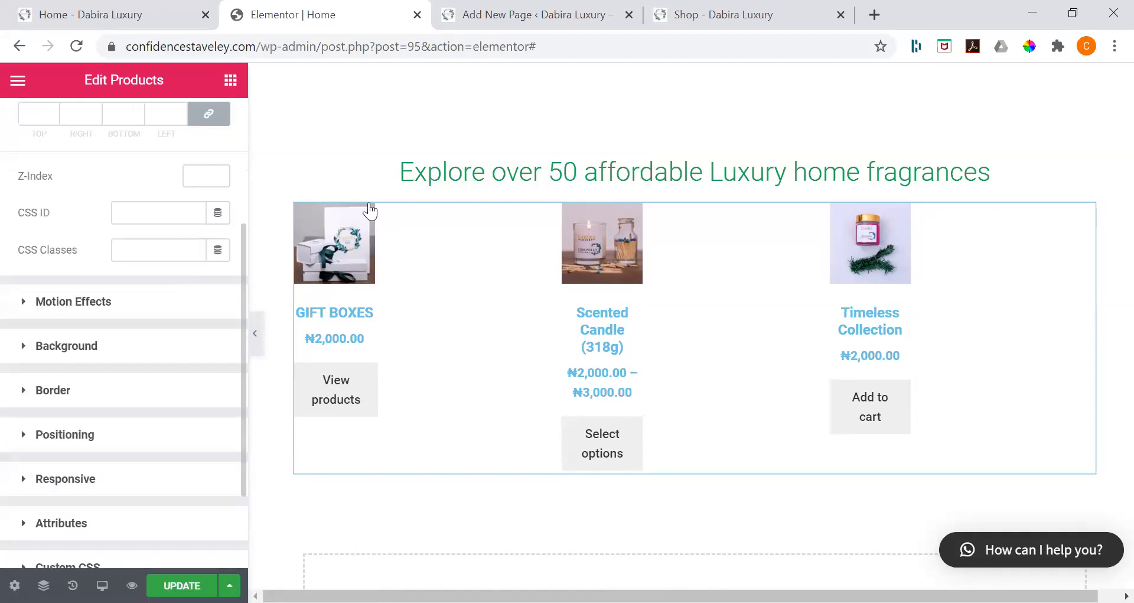
pyautogui.click(369, 205)
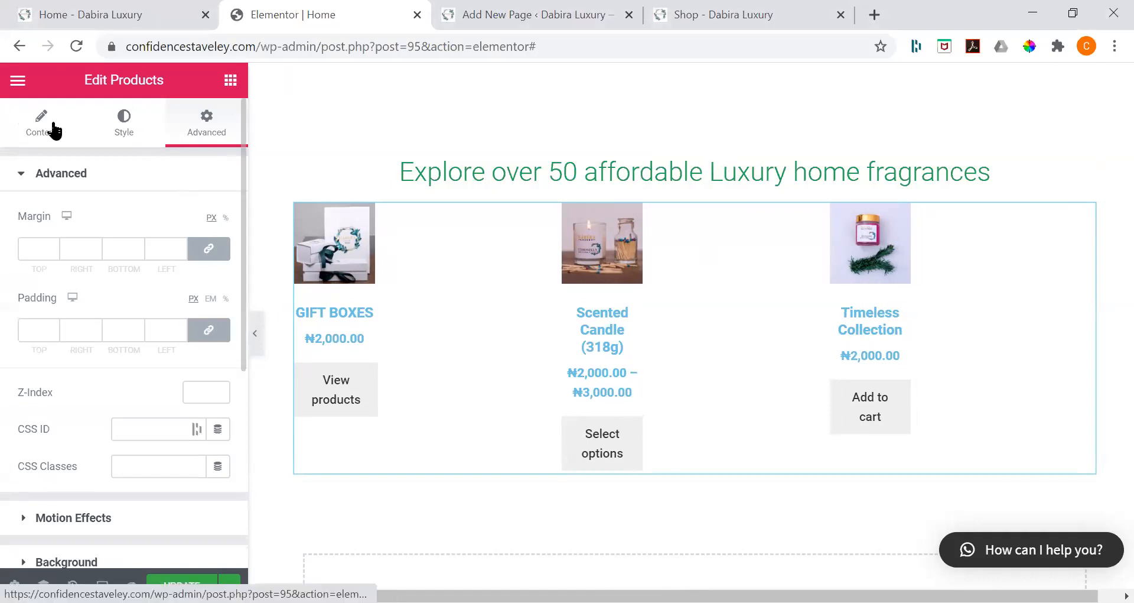
pyautogui.click(124, 124)
pyautogui.click(41, 124)
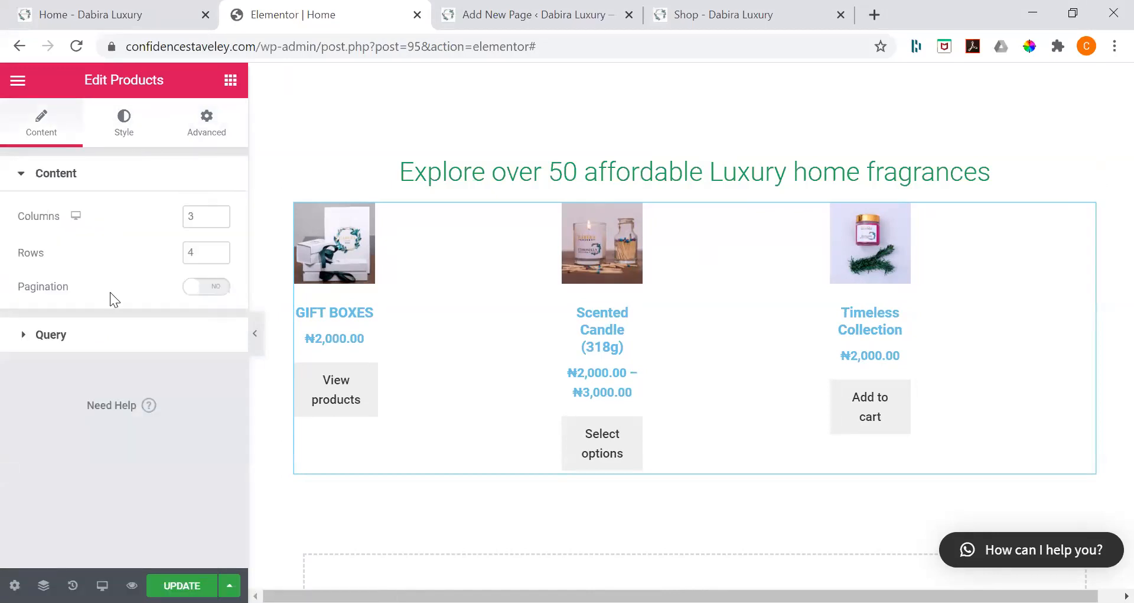
pyautogui.scroll(-5, 99, 350)
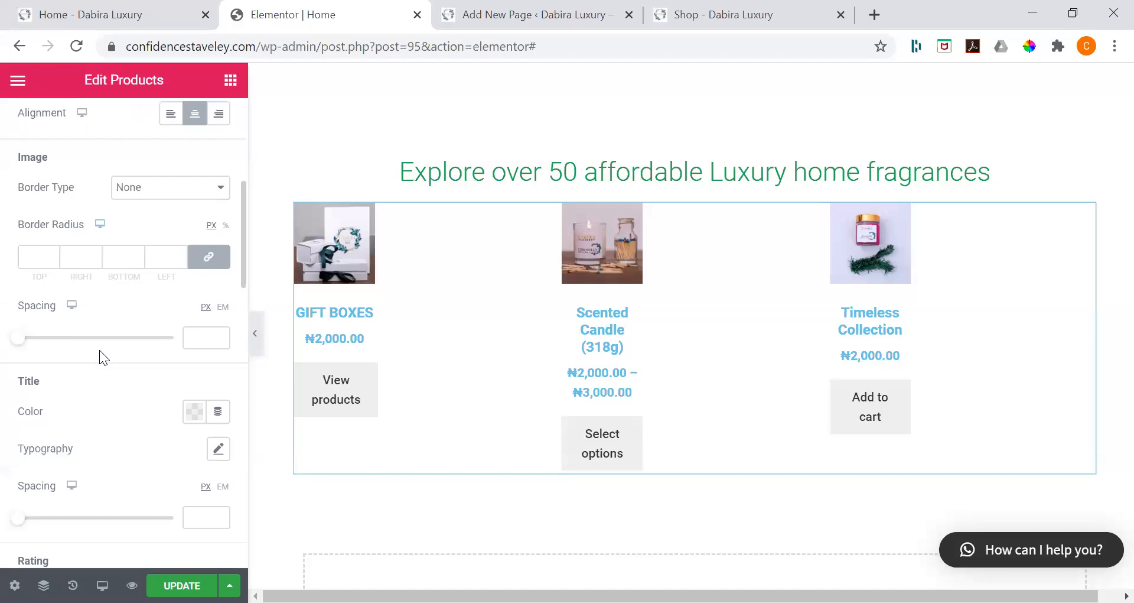
pyautogui.scroll(5, 99, 350)
pyautogui.scroll(-4, 99, 350)
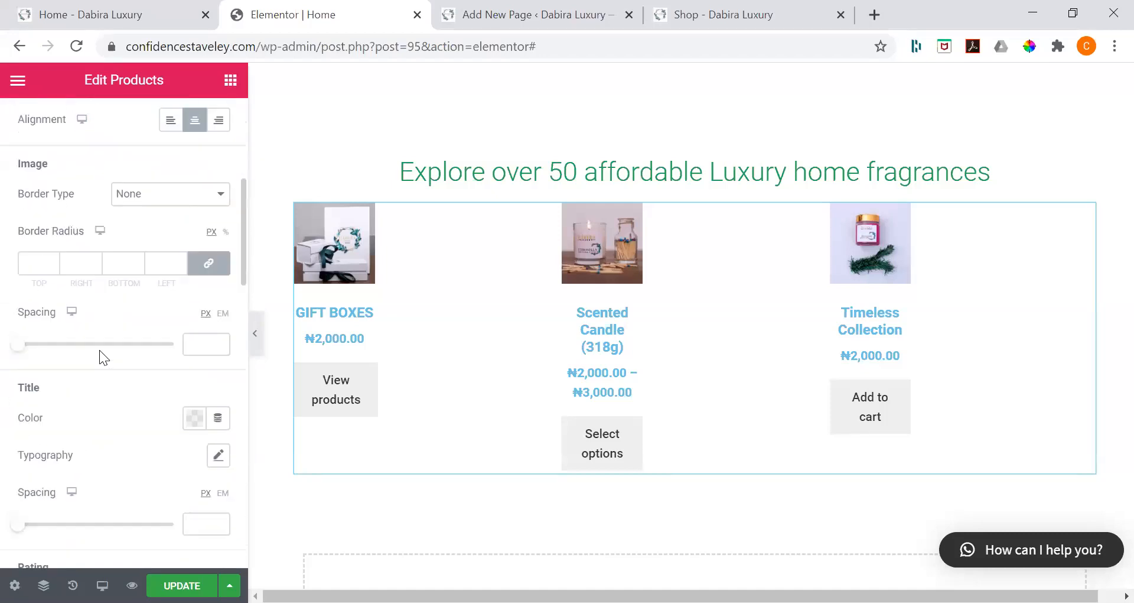
pyautogui.scroll(-5, 99, 350)
pyautogui.scroll(-2, 132, 479)
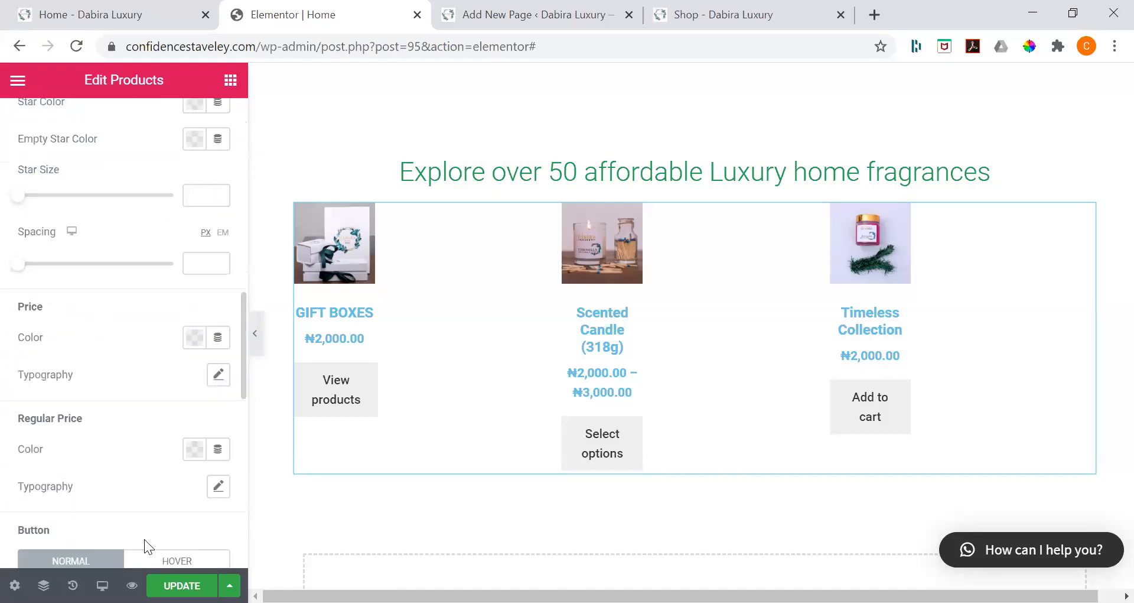
pyautogui.scroll(1, 145, 539)
pyautogui.scroll(1, 124, 334)
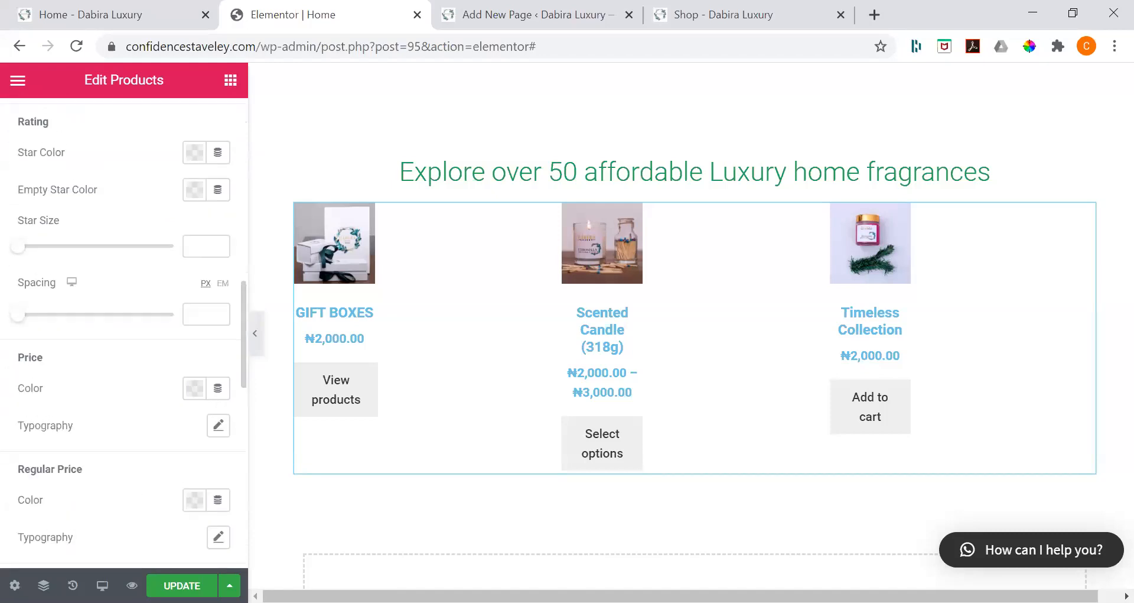
pyautogui.scroll(8, 207, 142)
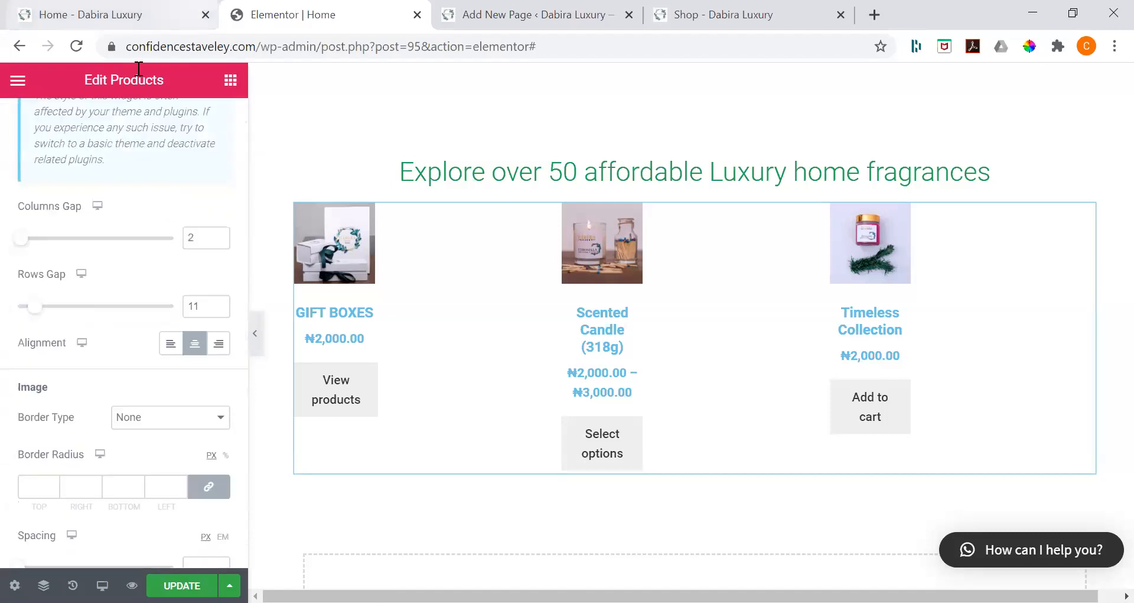
pyautogui.scroll(3, 113, 153)
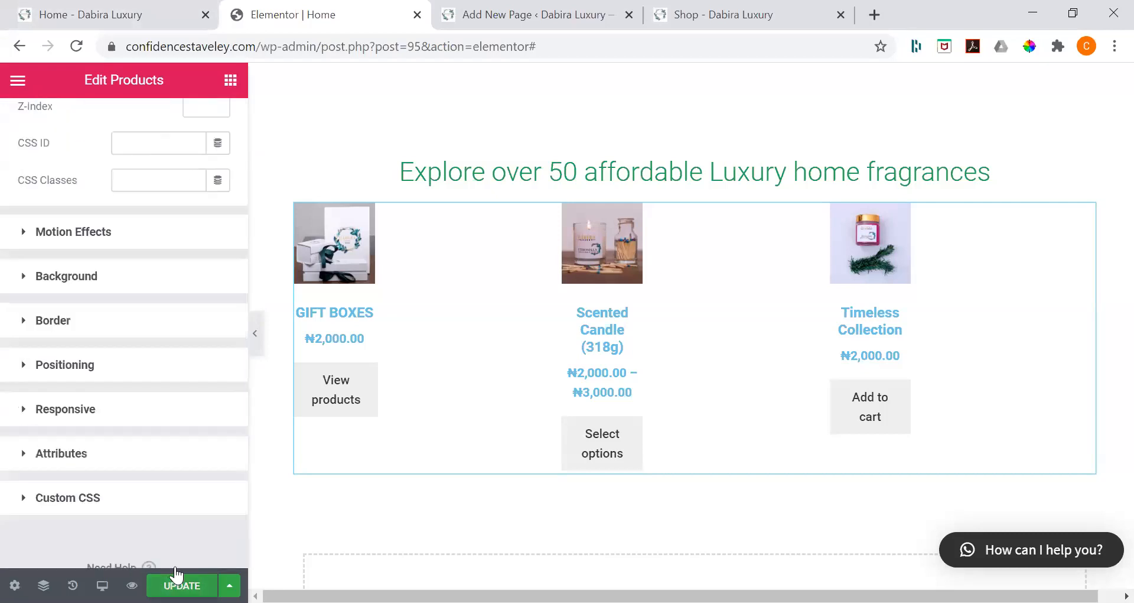
# Step: Update the Home page and reload its live version to check the hero and the product grid below it
pyautogui.click(177, 584)
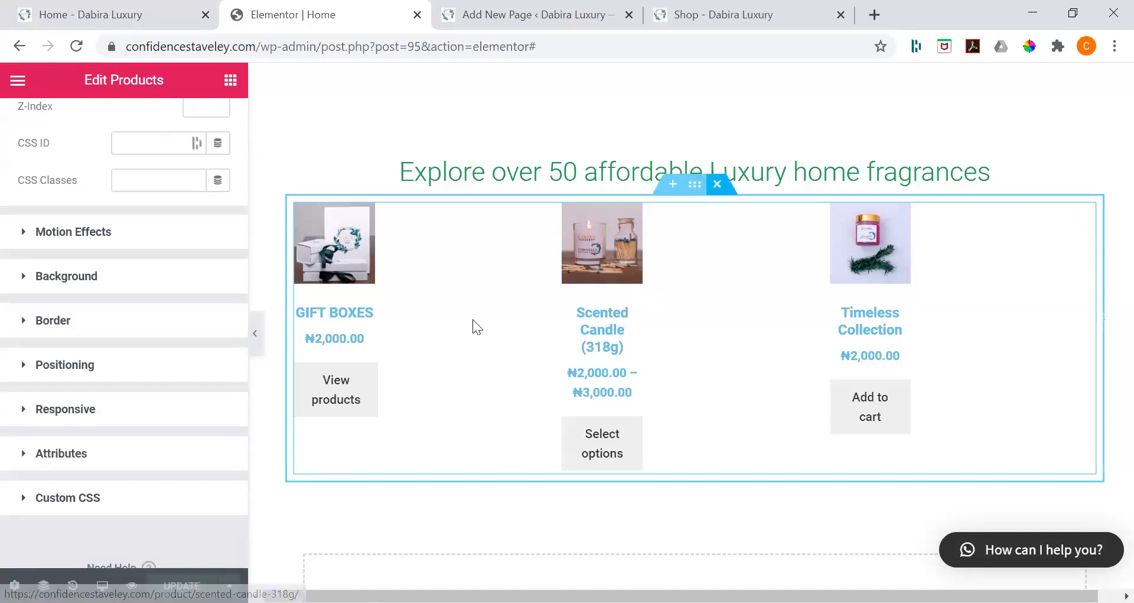
pyautogui.click(696, 17)
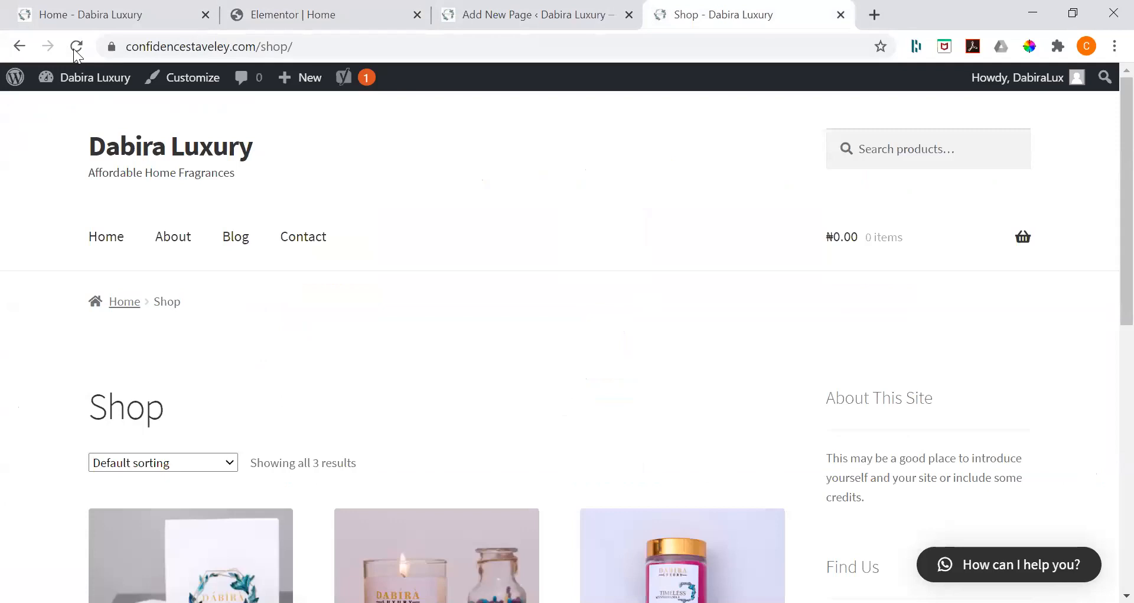
pyautogui.hotkey('ctrl', '1')
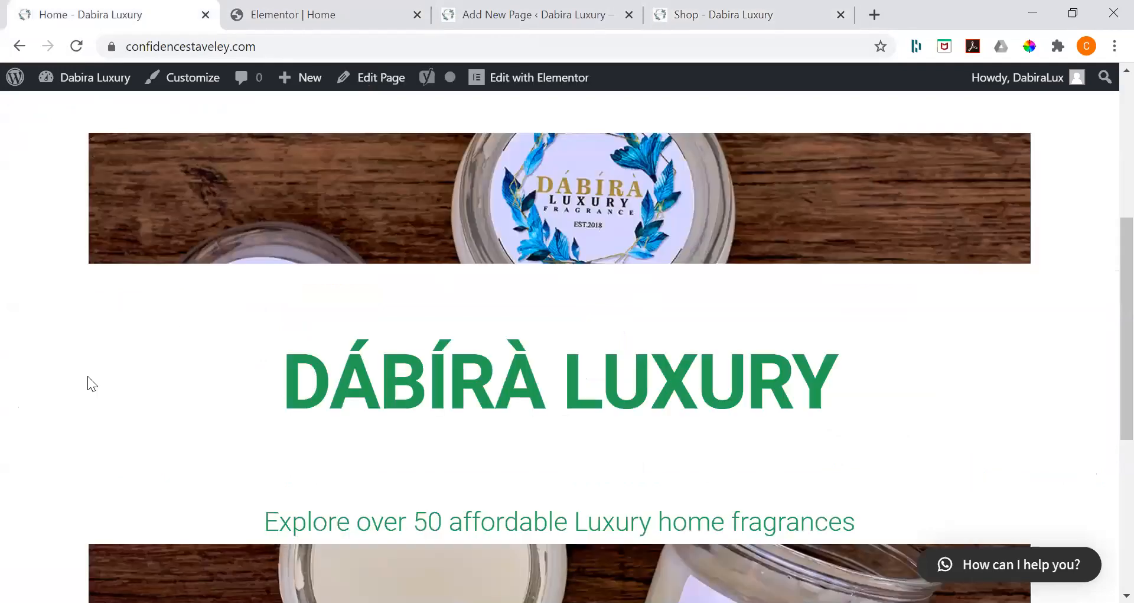
pyautogui.press('F5')
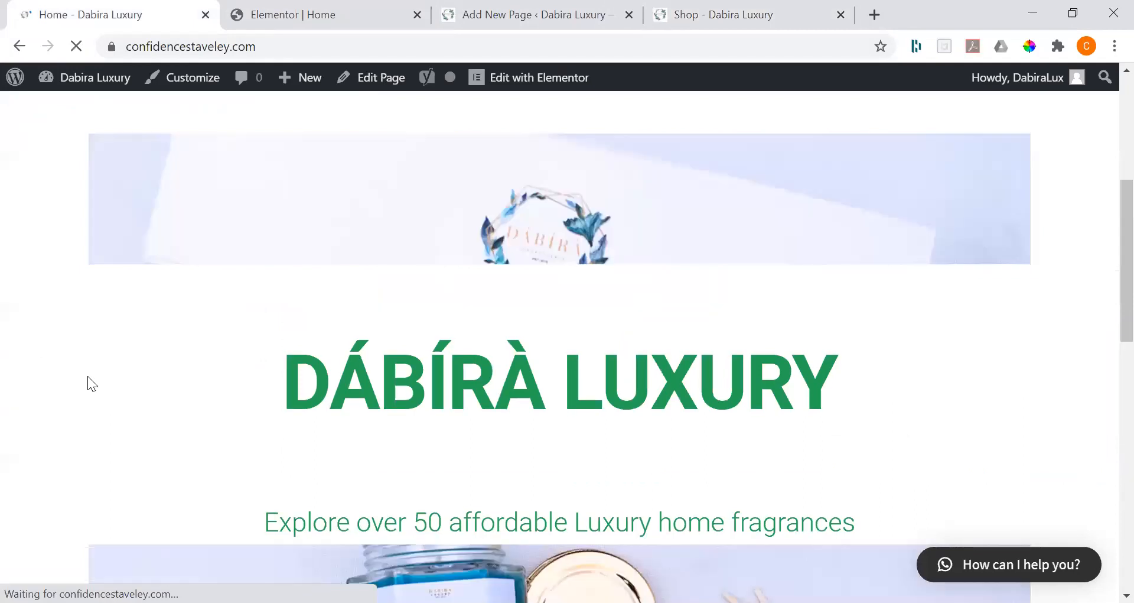
pyautogui.scroll(4, 87, 376)
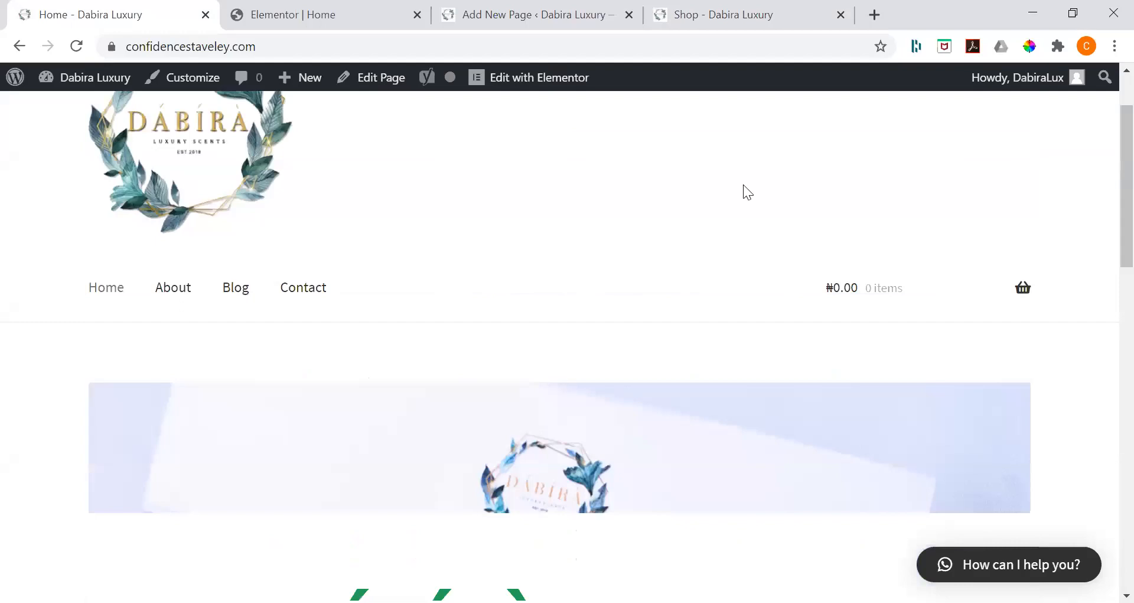
pyautogui.scroll(-6, 513, 402)
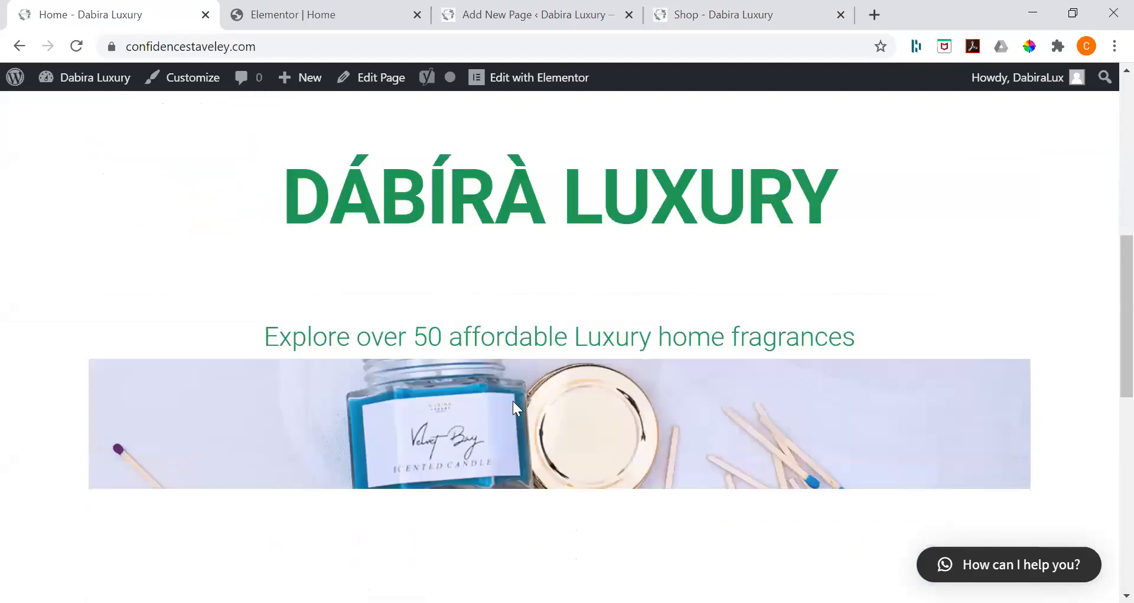
pyautogui.scroll(-2, 513, 402)
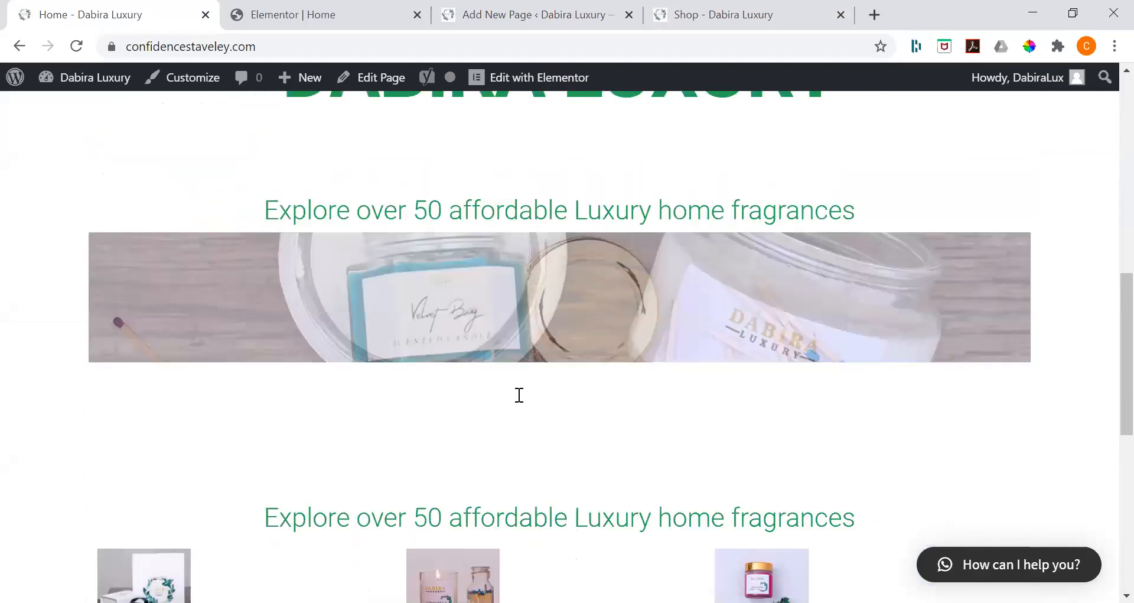
pyautogui.scroll(-2, 567, 396)
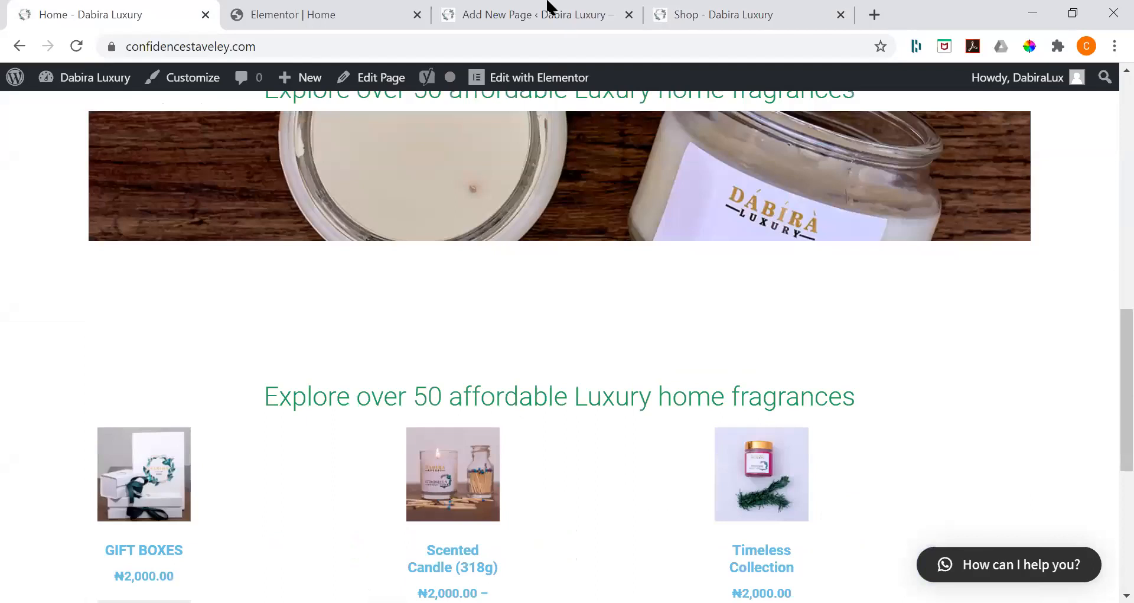
pyautogui.scroll(6, 551, 3)
pyautogui.click(582, 8)
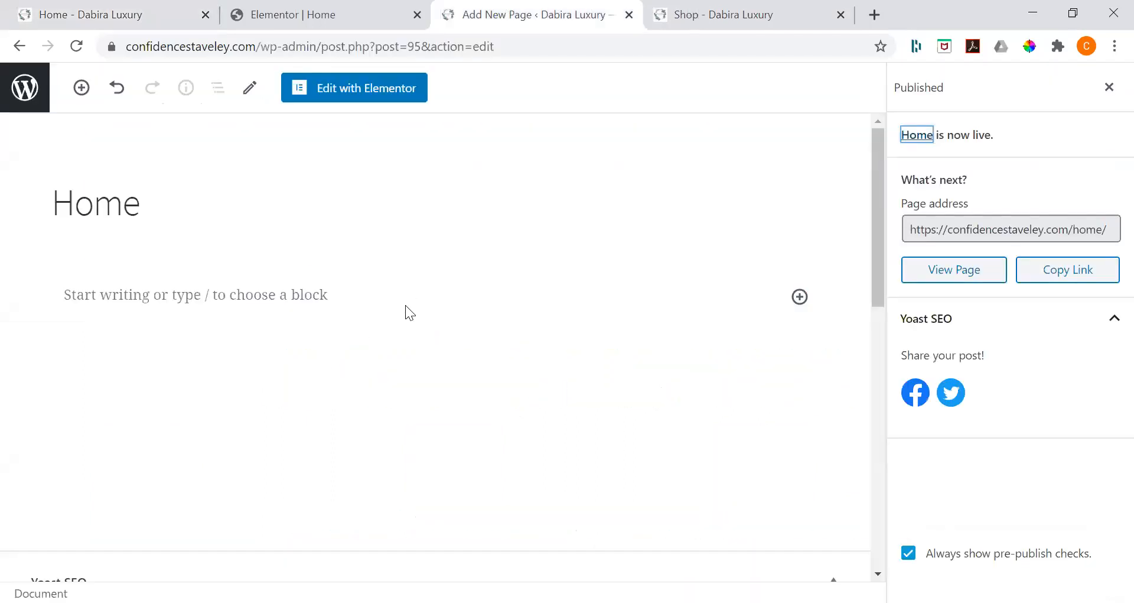
pyautogui.hotkey('ctrl', 'Tab')
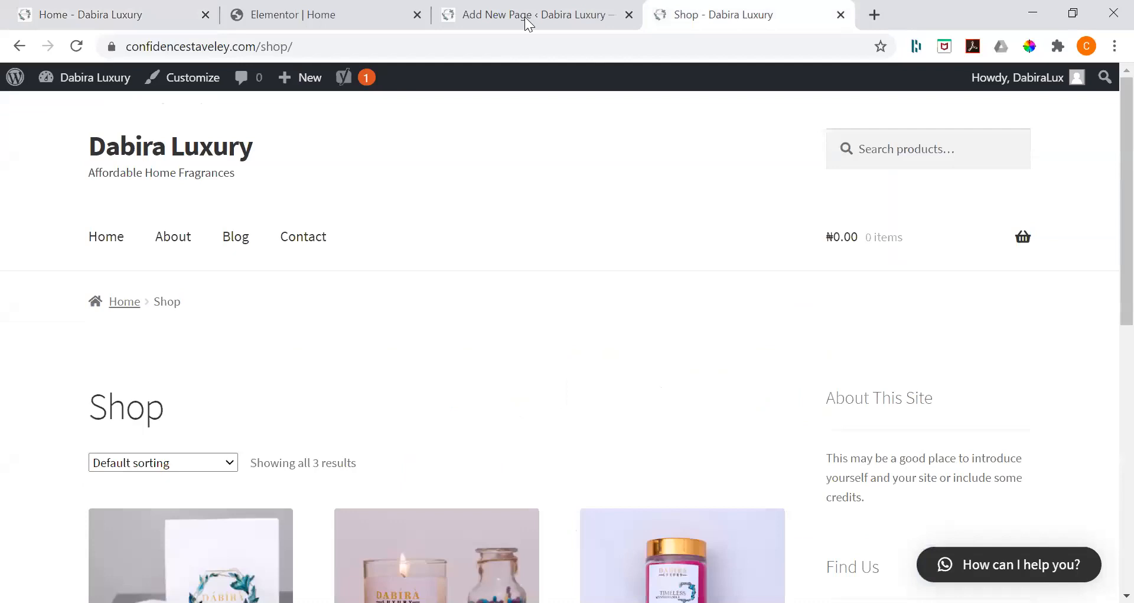
pyautogui.scroll(-4, 371, 7)
pyautogui.scroll(4, 436, 344)
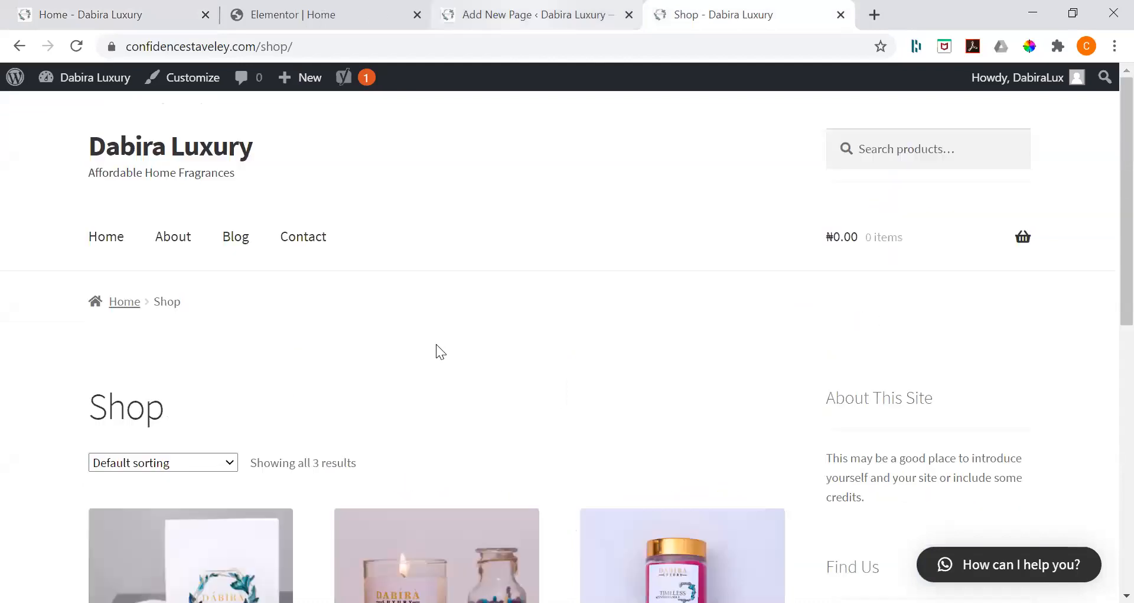
# Step: Set the product grid section's content width to Full Width and stretch the section across the whole page
pyautogui.hotkey('ctrl', '2')
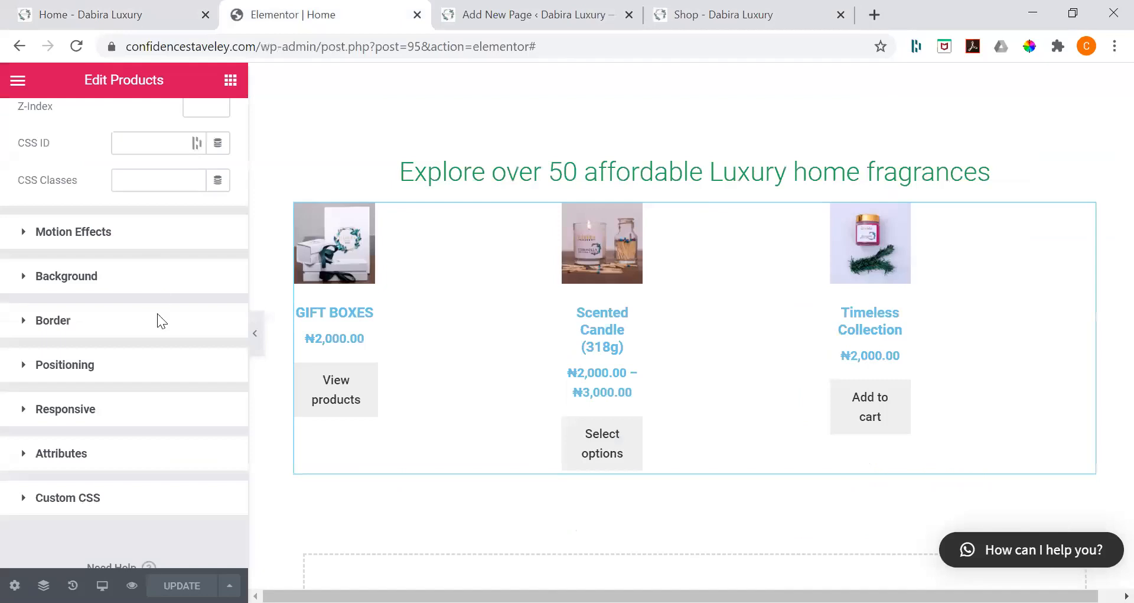
pyautogui.click(140, 322)
pyautogui.click(140, 321)
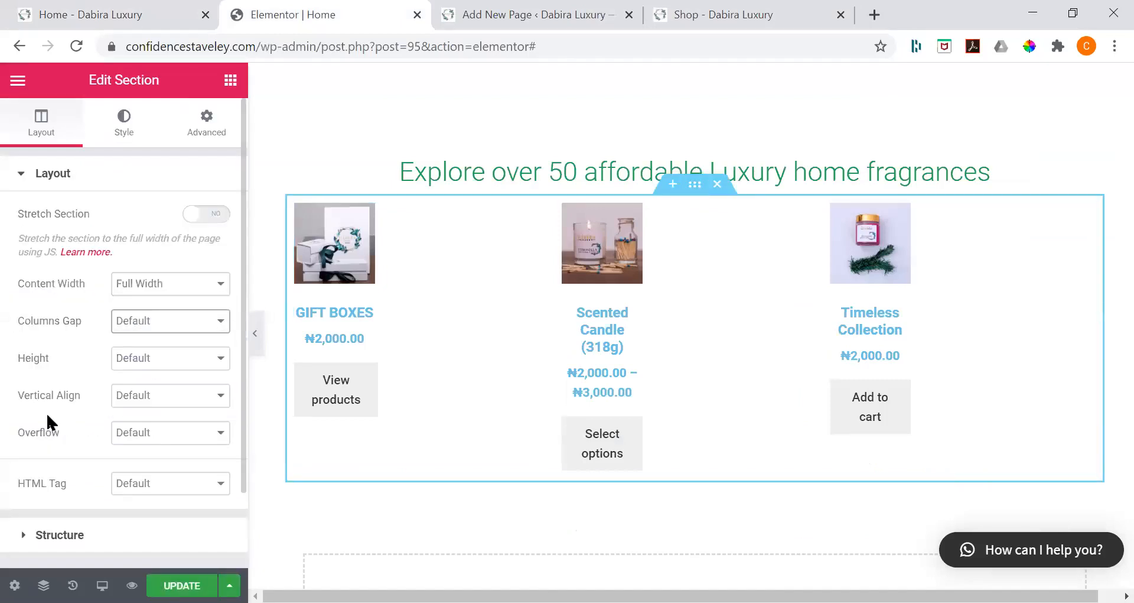
pyautogui.click(221, 221)
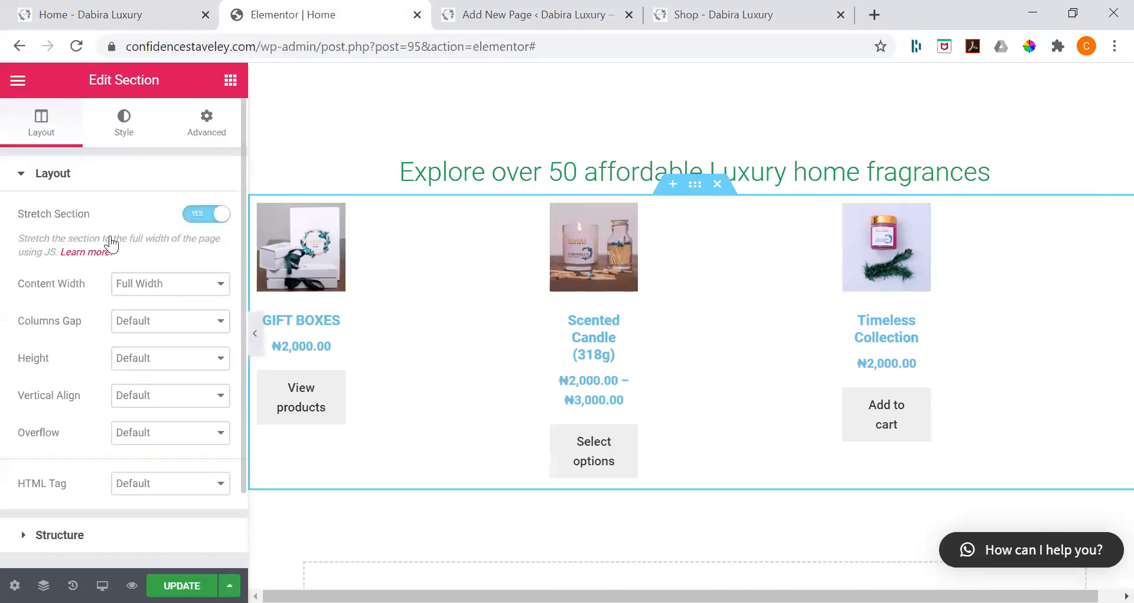
# Step: Review the product section's structure, style and advanced settings, and update the page
pyautogui.click(24, 173)
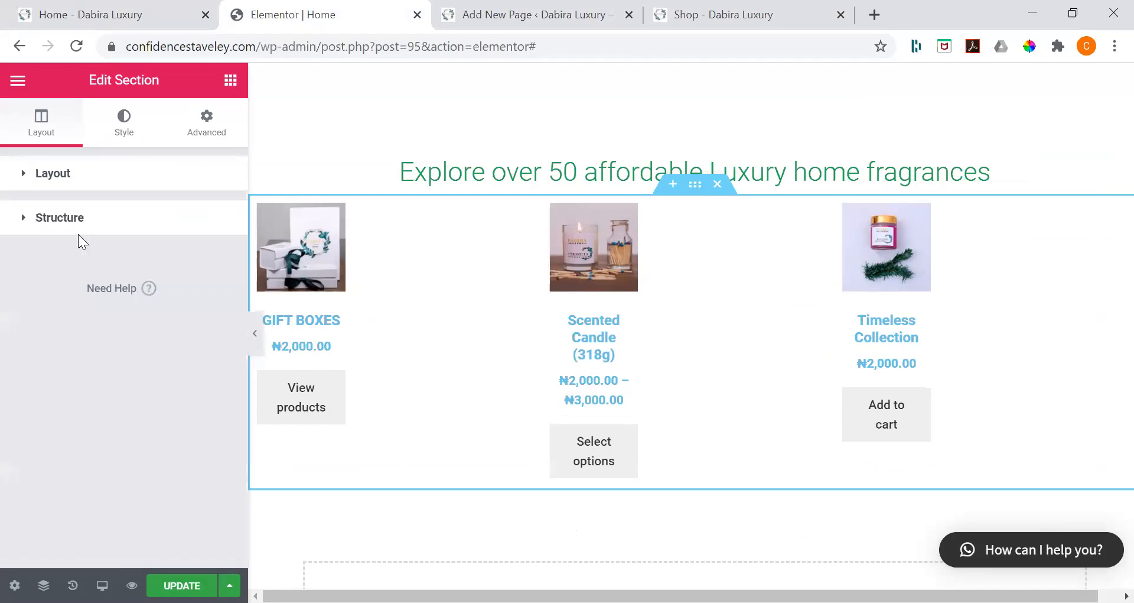
pyautogui.click(68, 218)
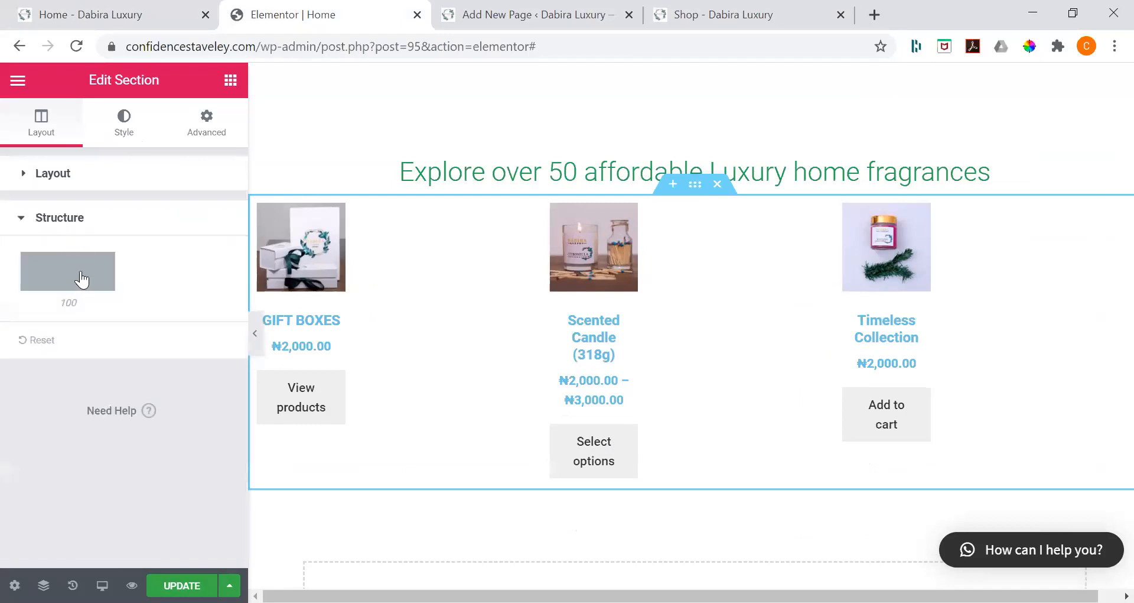
pyautogui.click(127, 138)
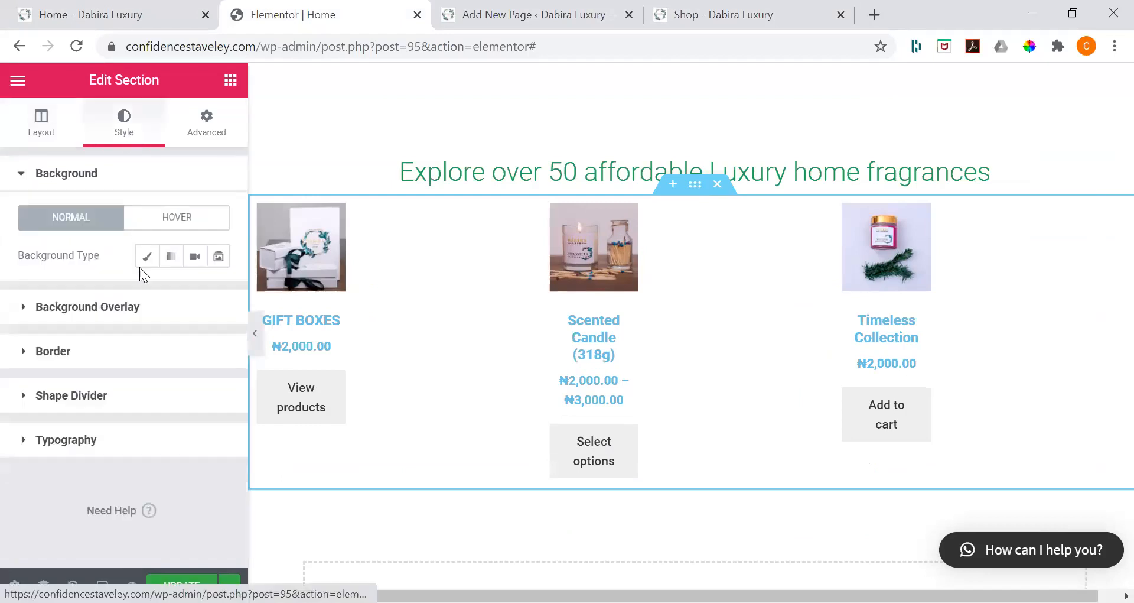
pyautogui.click(207, 124)
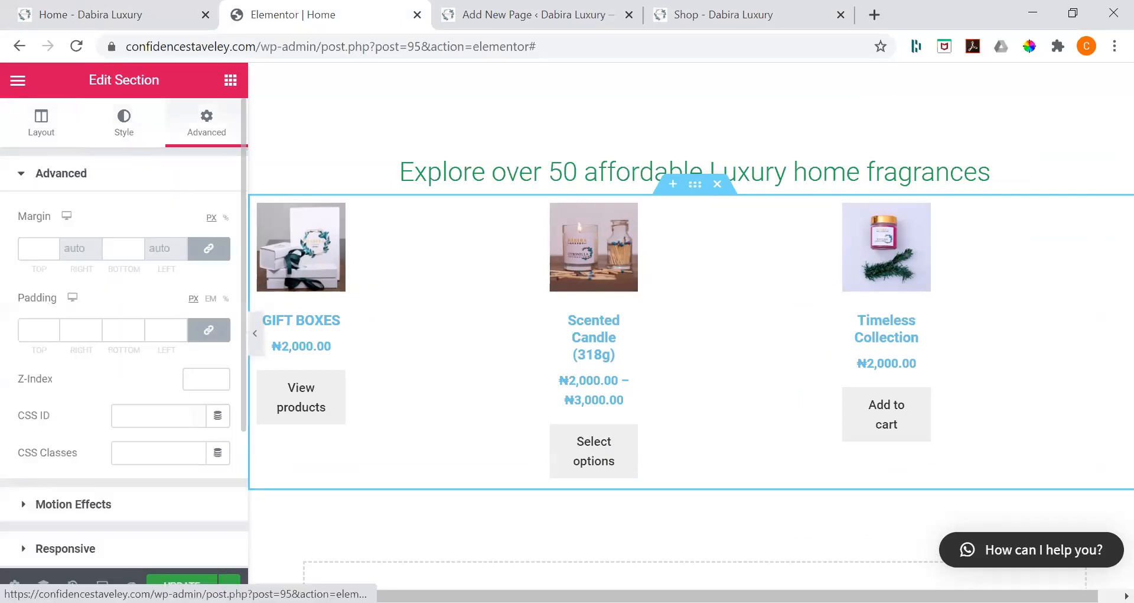
pyautogui.scroll(-3, 178, 236)
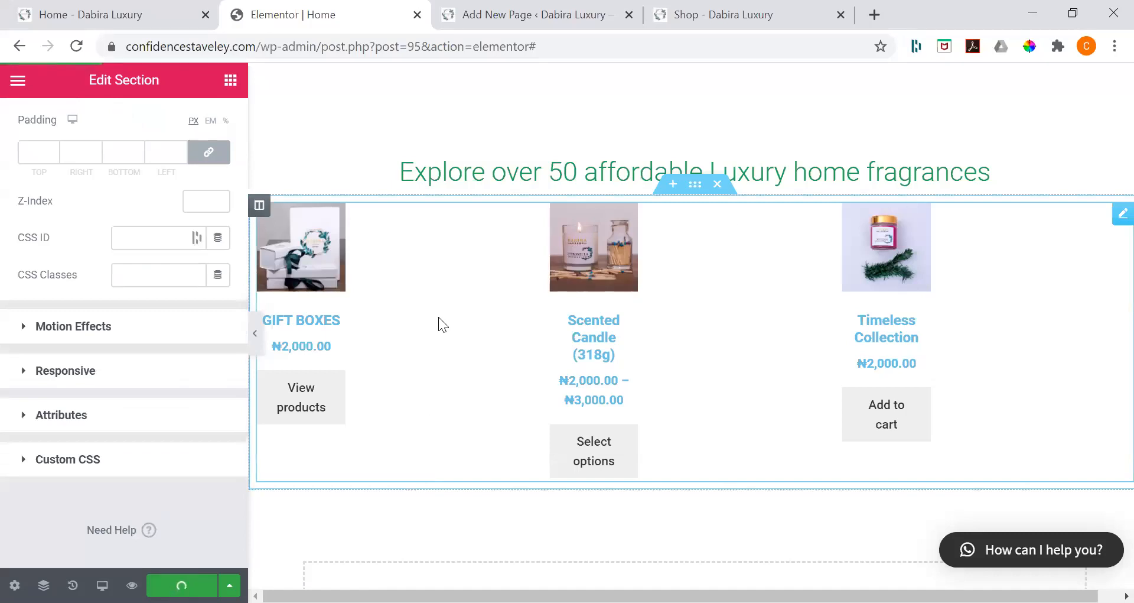
pyautogui.scroll(2, 475, 188)
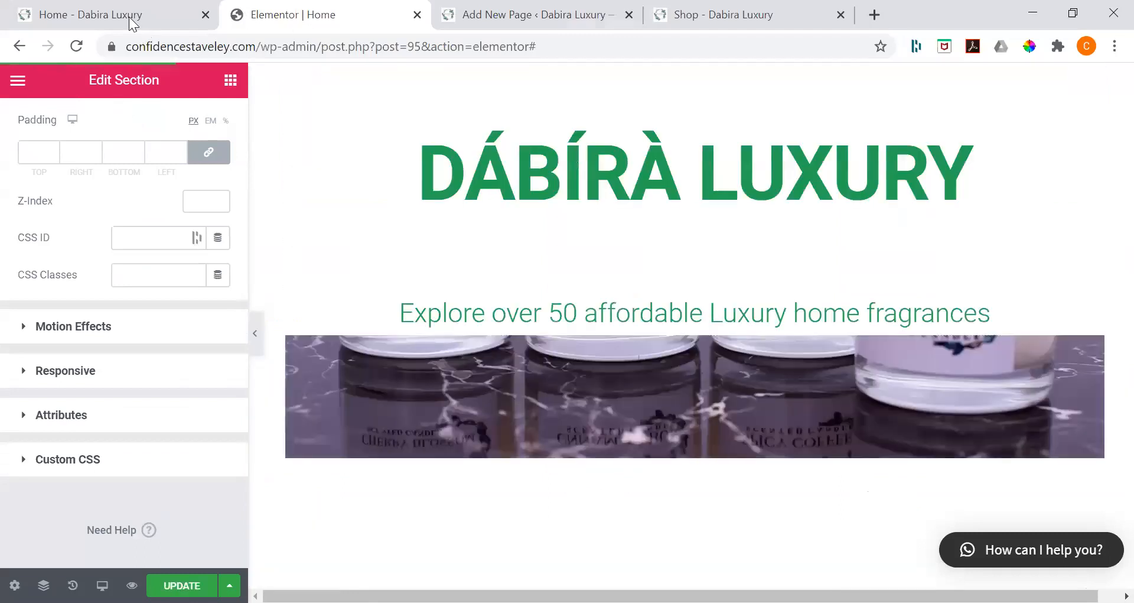
# Step: Check the live Home page, and add an empty single-column section beneath the product grid in the editor
pyautogui.click(723, 15)
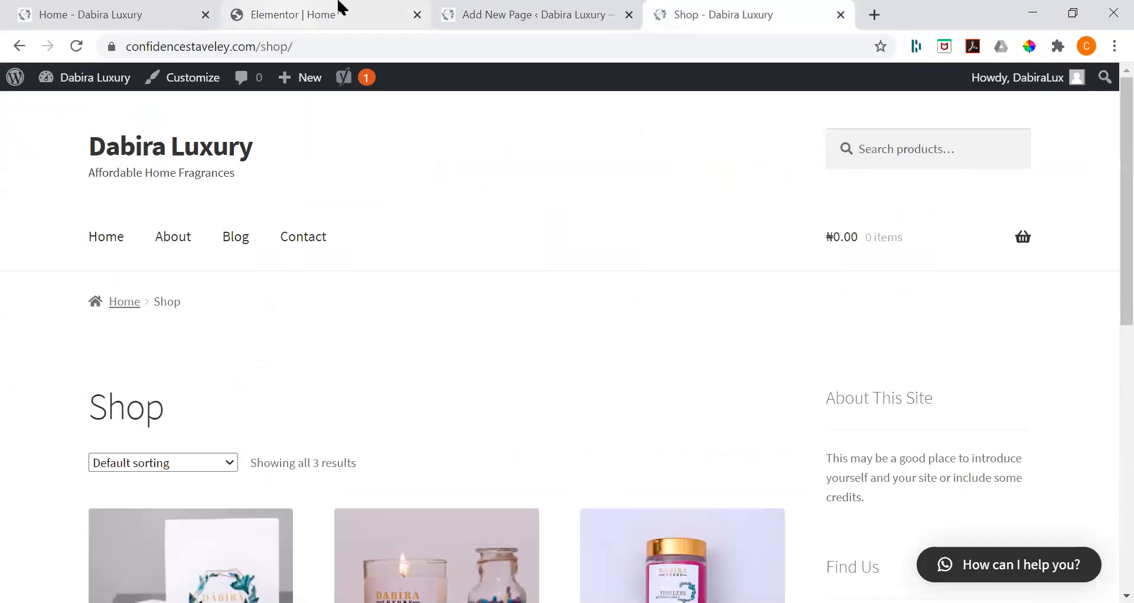
pyautogui.hotkey('ctrl', '1')
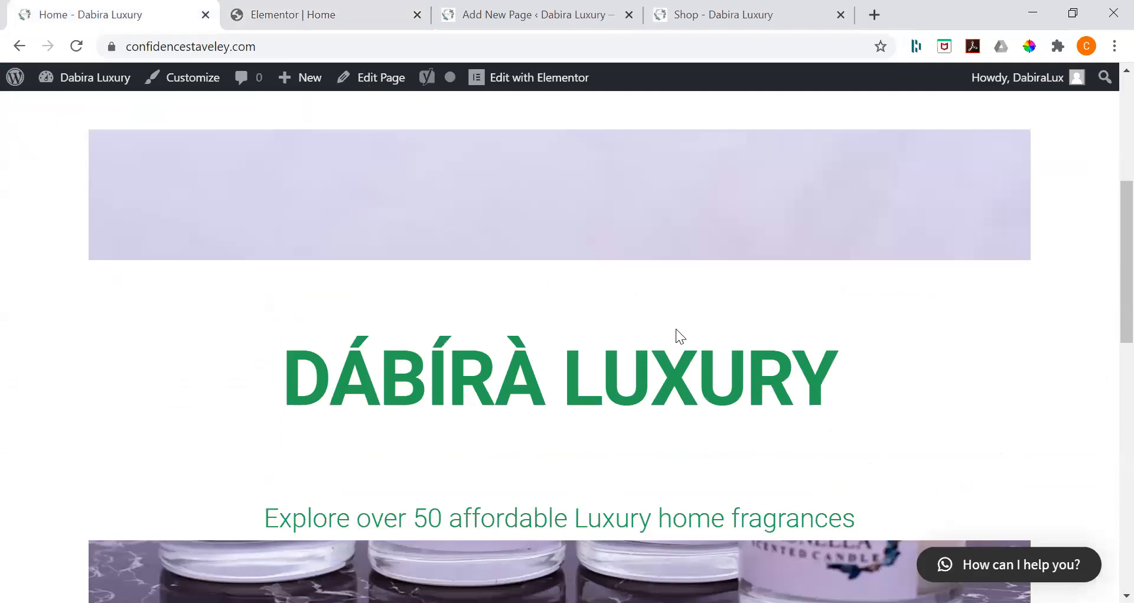
pyautogui.hotkey('ctrl', '2')
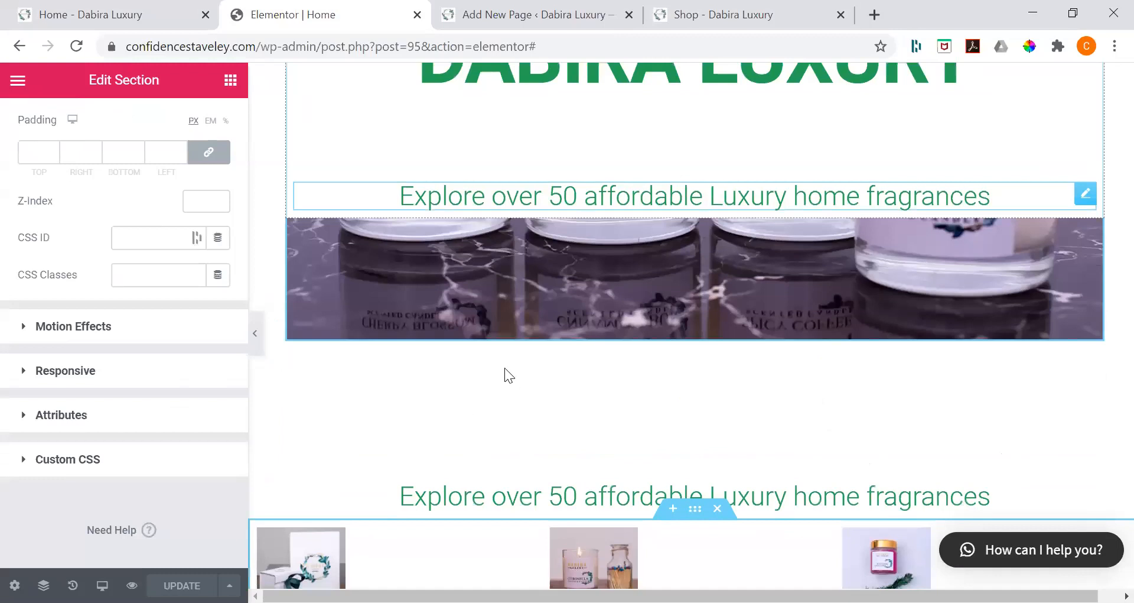
pyautogui.scroll(-3, 650, 285)
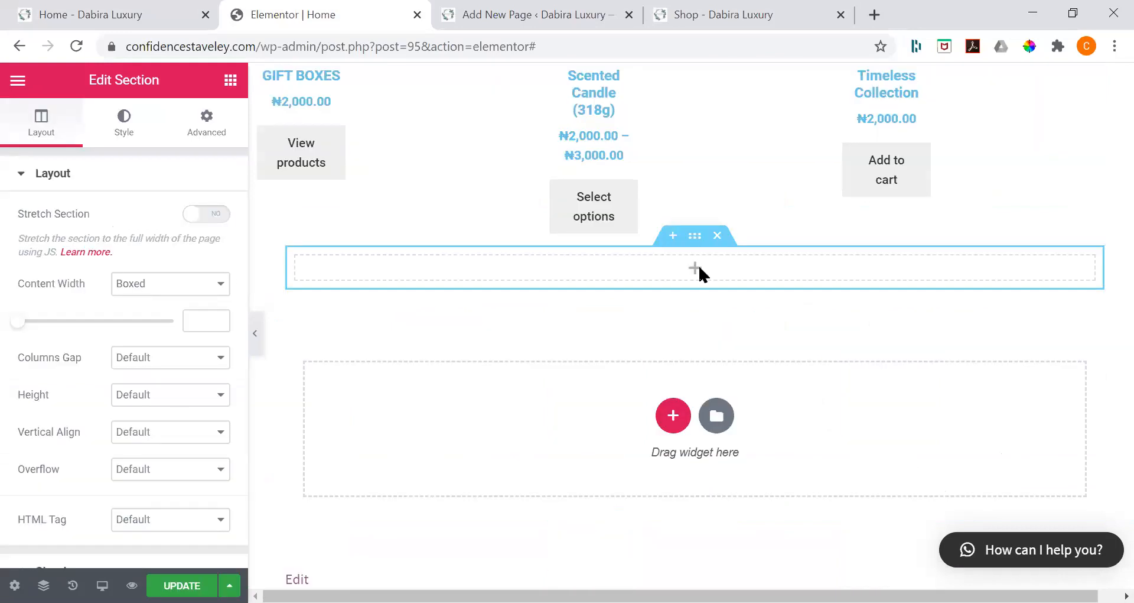
# Step: Insert another empty single-column section directly beneath the product grid, above the existing empty section
pyautogui.click(698, 267)
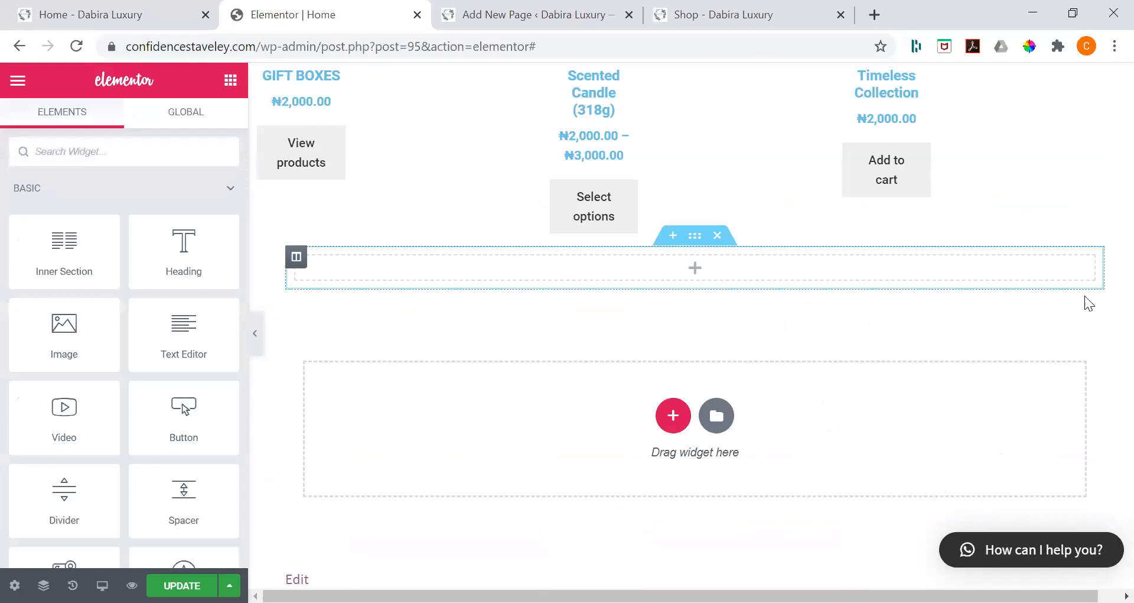
pyautogui.click(673, 235)
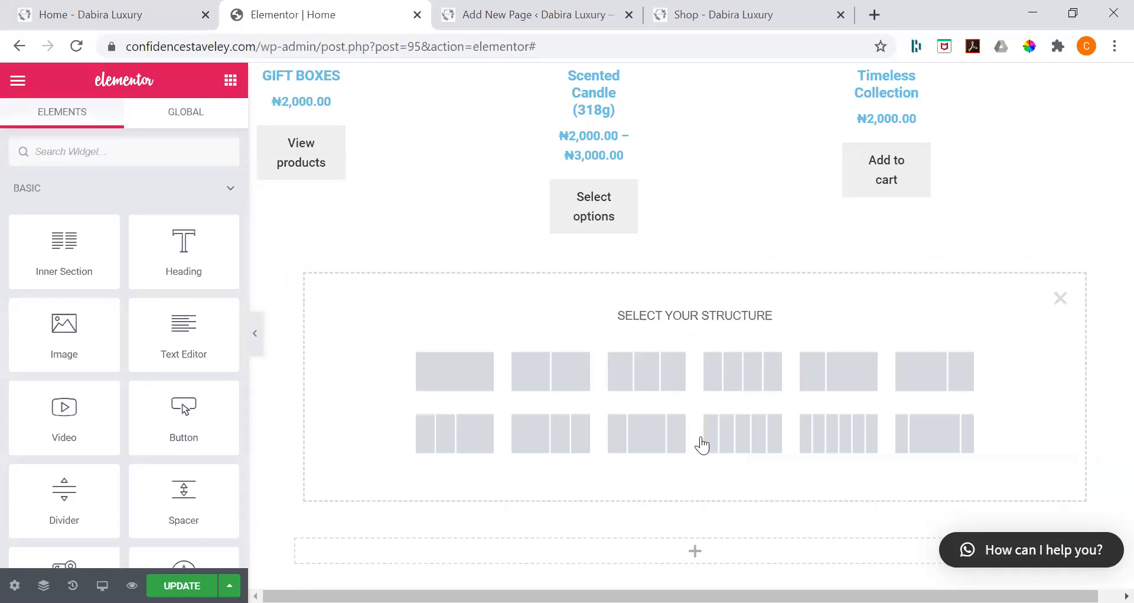
pyautogui.click(455, 371)
pyautogui.click(680, 266)
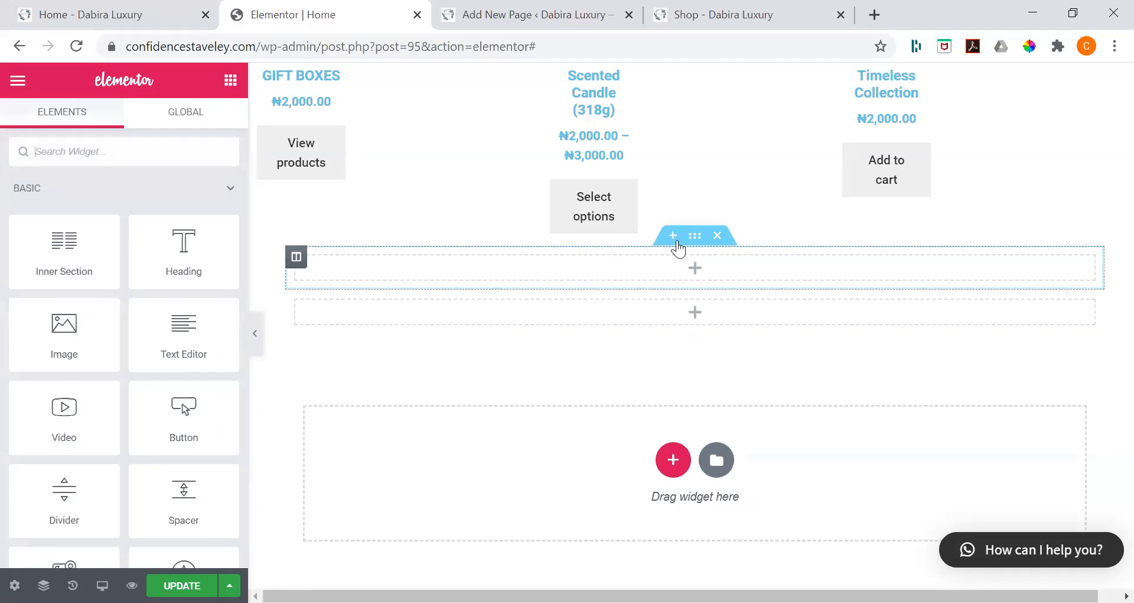
pyautogui.click(1061, 298)
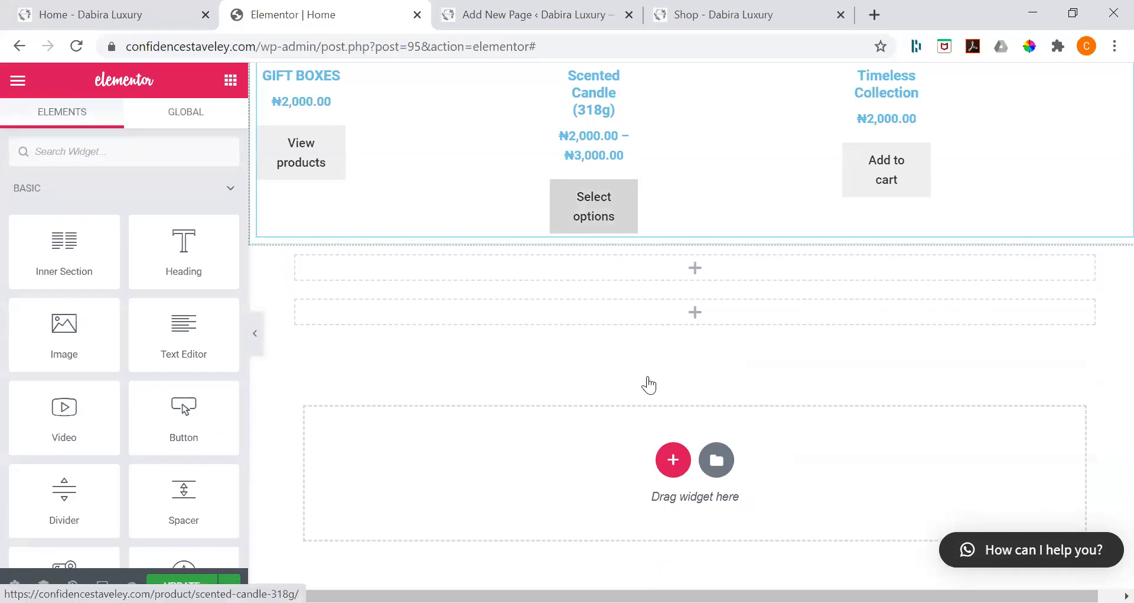
# Step: Compare the product grid in the editor with the Shop page, then reload the live Home page and review its layout
pyautogui.scroll(4, 703, 378)
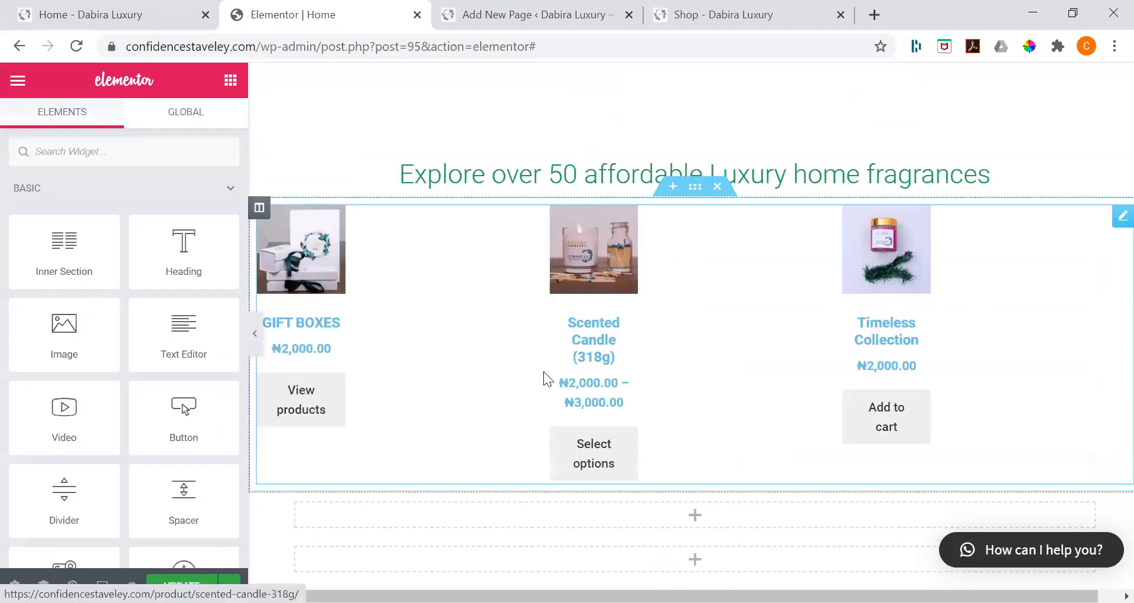
pyautogui.scroll(1, 544, 372)
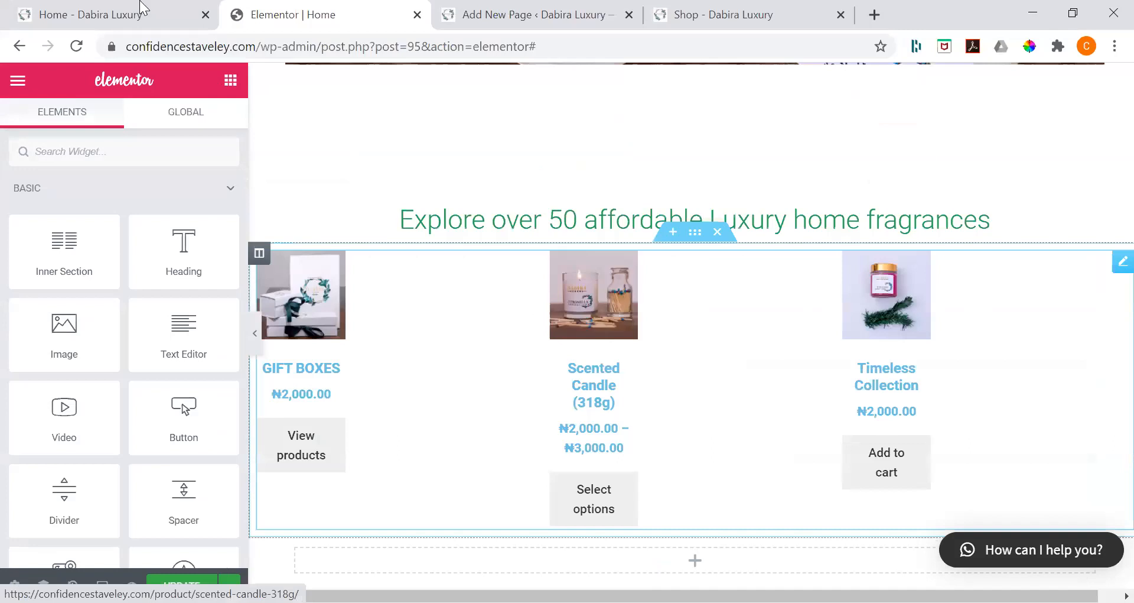
pyautogui.hotkey('ctrl', 'Tab')
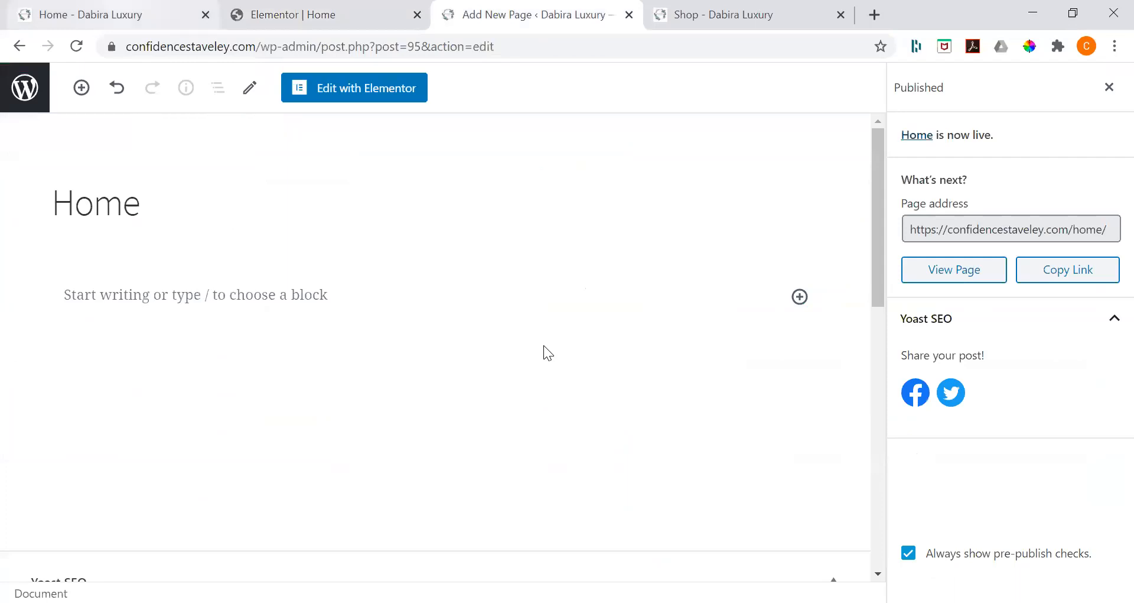
pyautogui.hotkey('ctrl', '1')
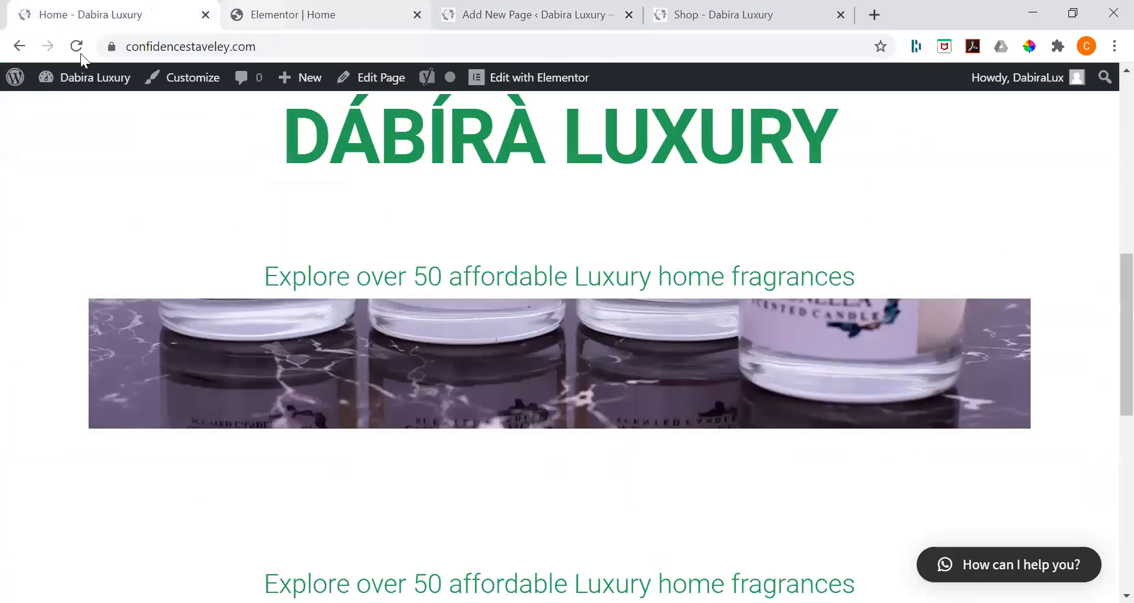
pyautogui.hotkey('ctrl', '4')
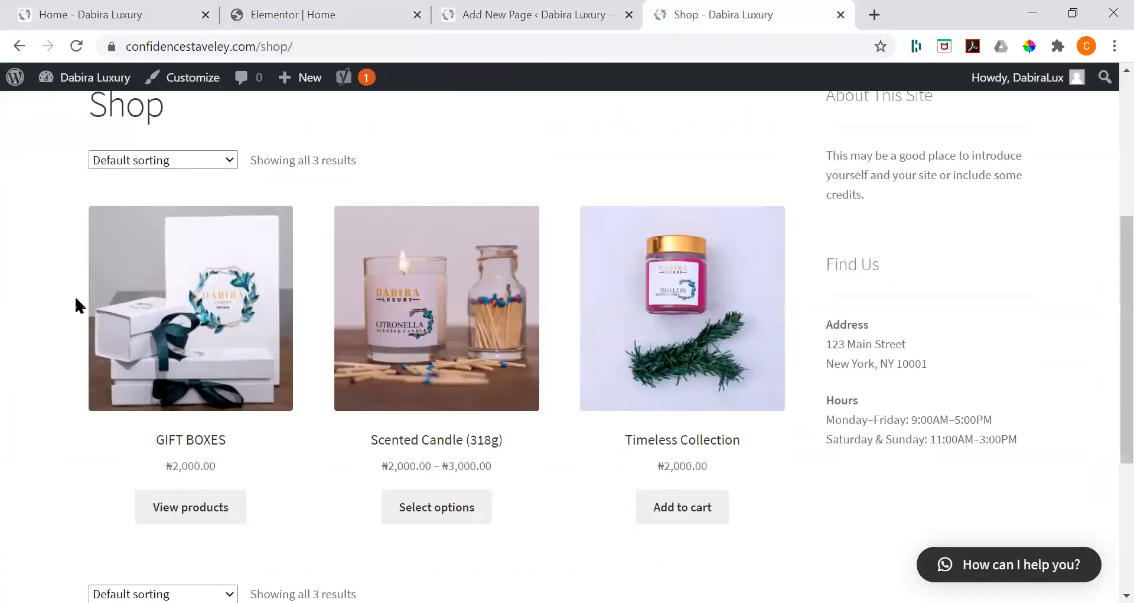
pyautogui.hotkey('ctrl', '1')
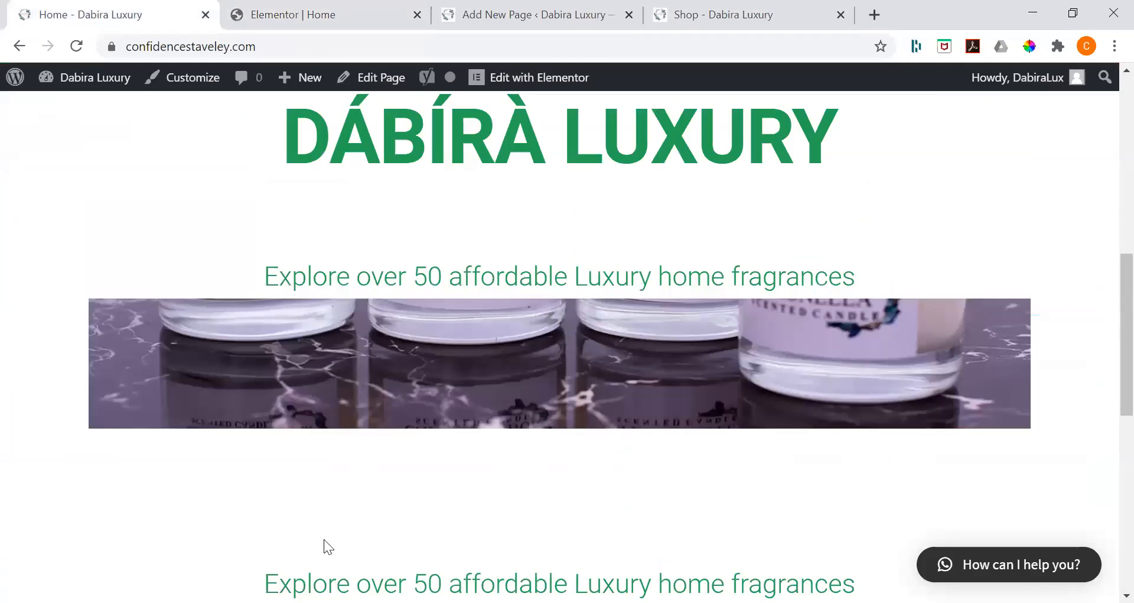
pyautogui.press('F5')
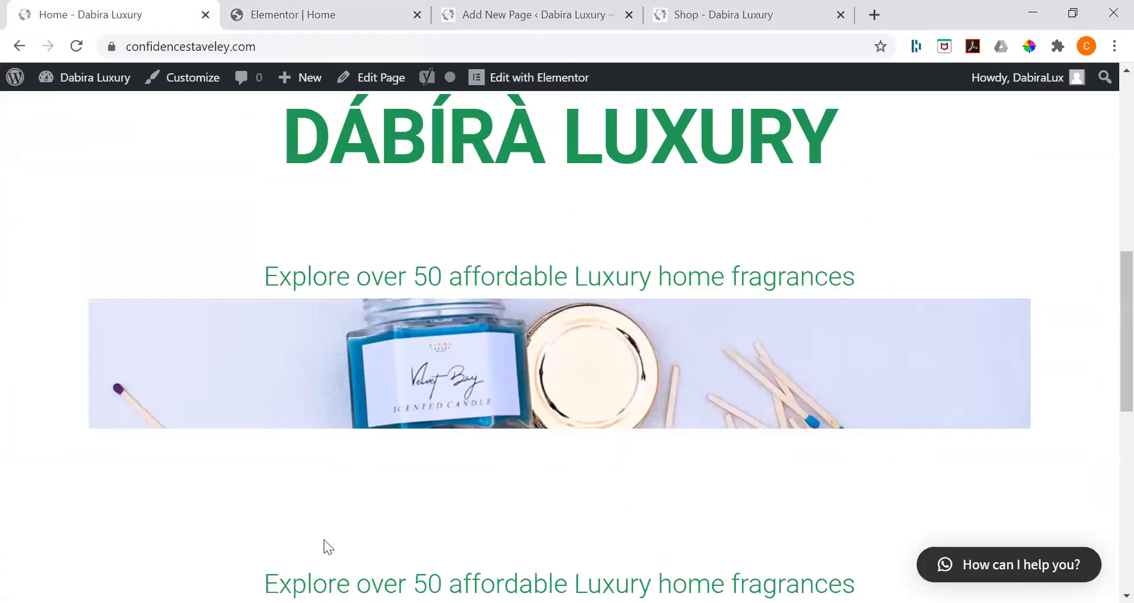
pyautogui.scroll(-1, 324, 539)
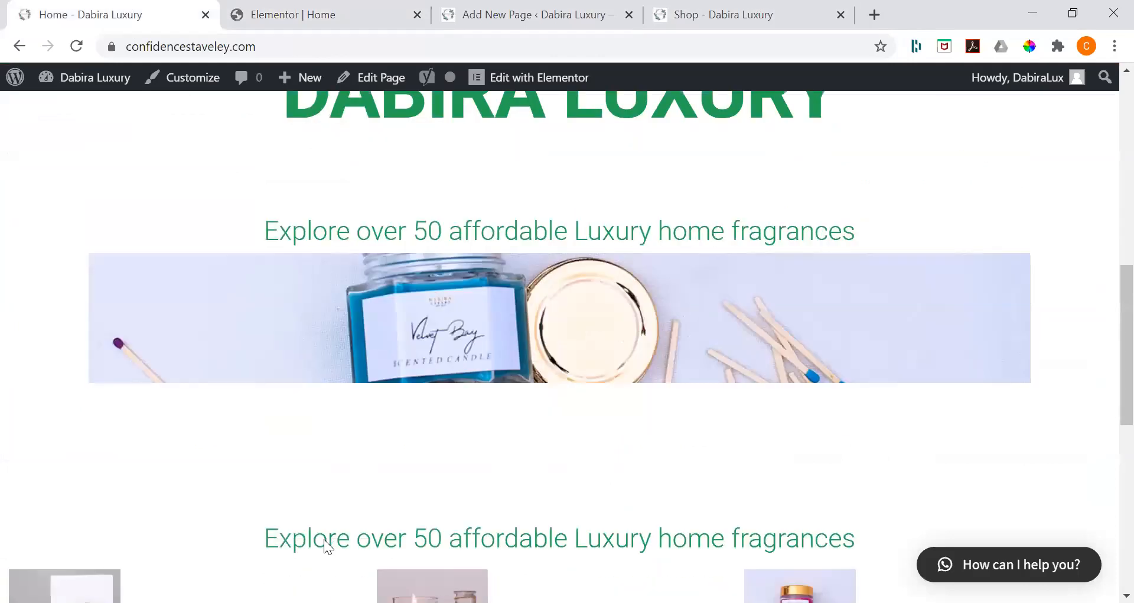
pyautogui.scroll(-6, 324, 539)
pyautogui.scroll(7, 567, 164)
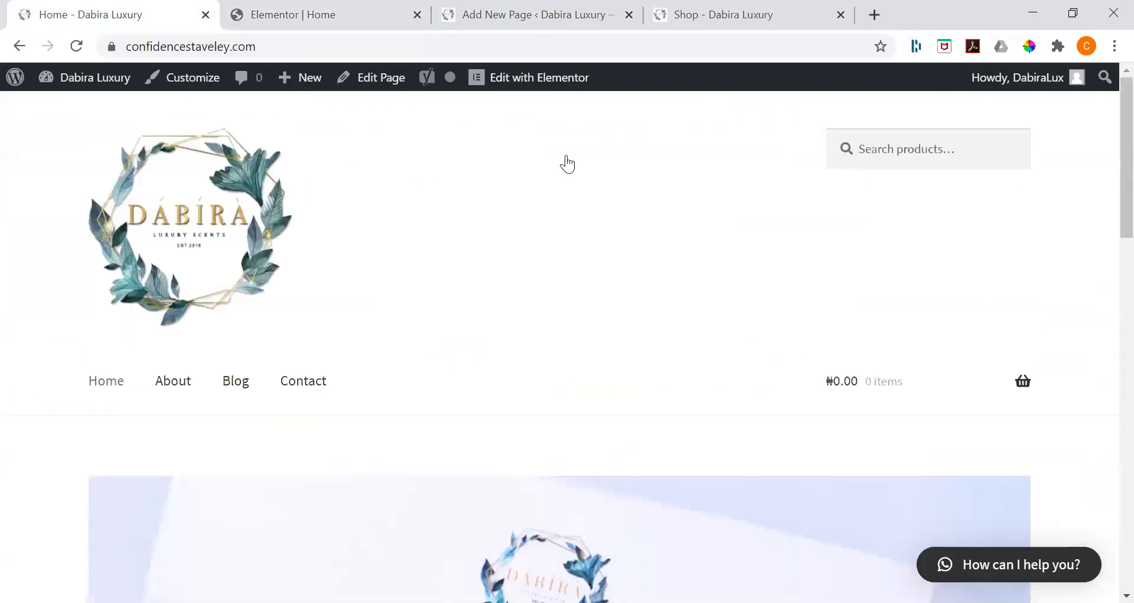